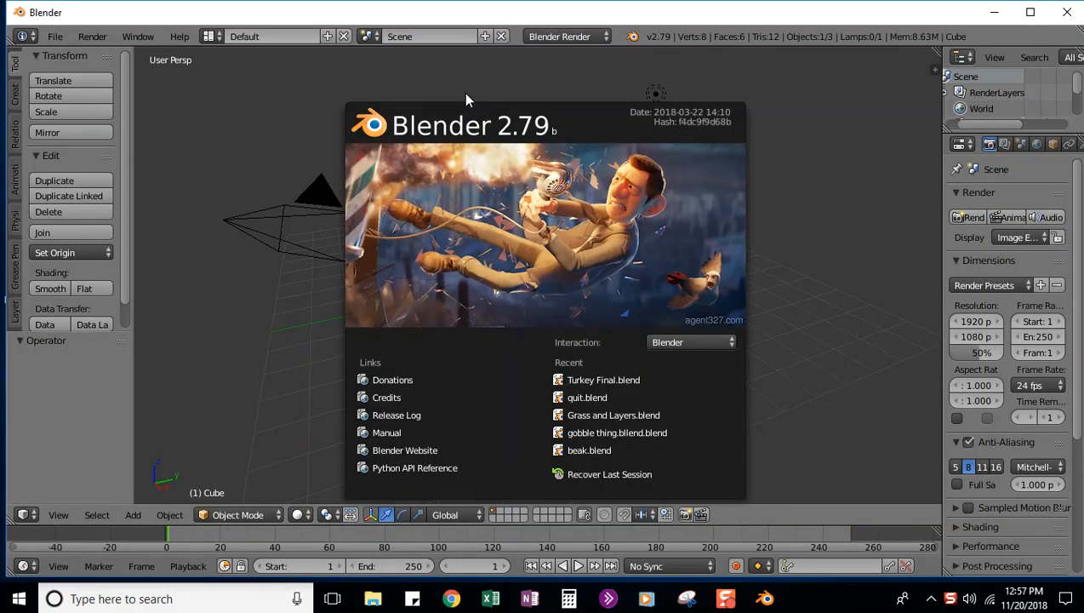
# Step: Dismiss the splash screen and switch to Chrome with a new browser tab open
pyautogui.click(800, 111)
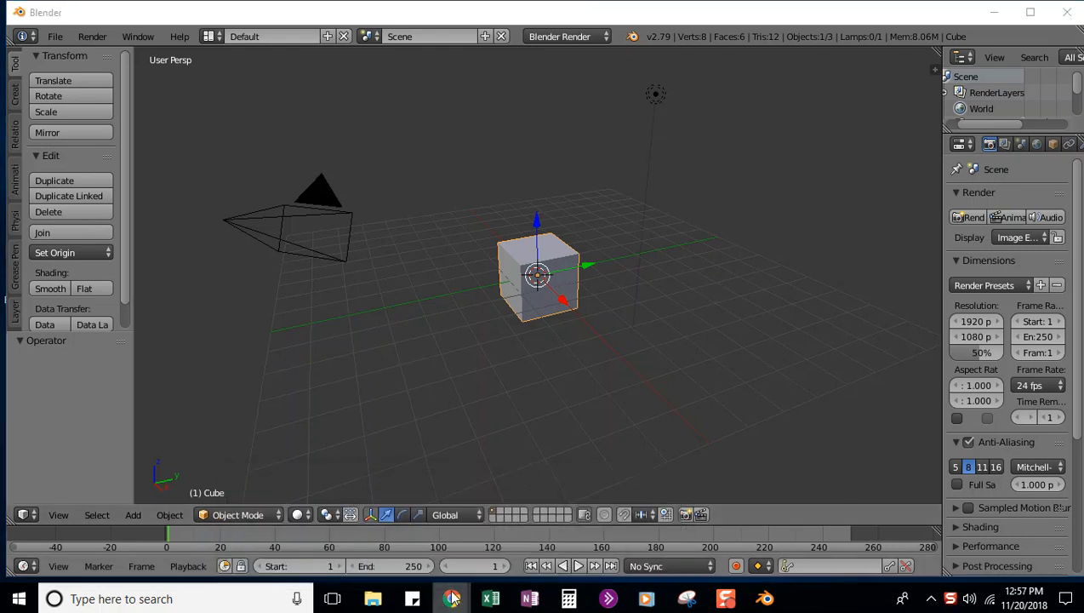
pyautogui.rightClick(452, 600)
pyautogui.click(452, 599)
pyautogui.click(466, 533)
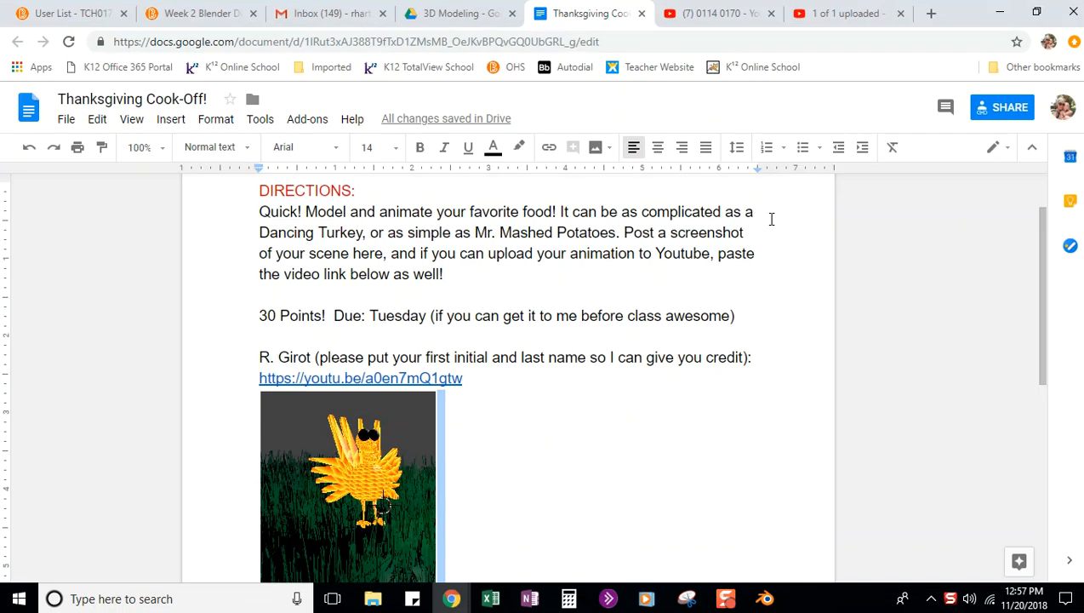
pyautogui.click(902, 13)
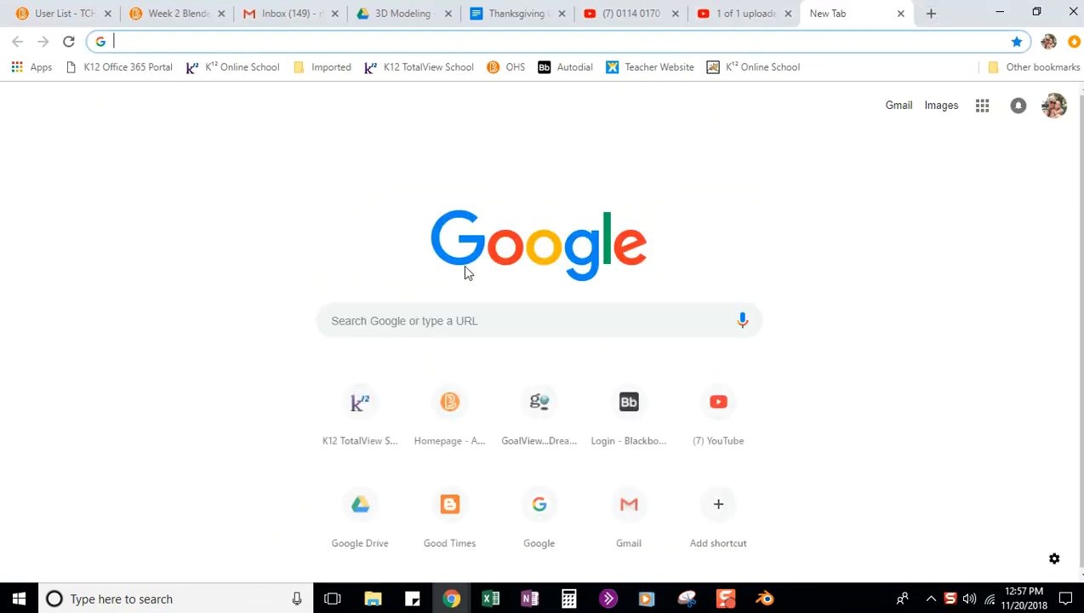
# Step: Search Google for "Mr. Mashed potatoes" and show the image results
pyautogui.click(435, 327)
pyautogui.write('Mr.')
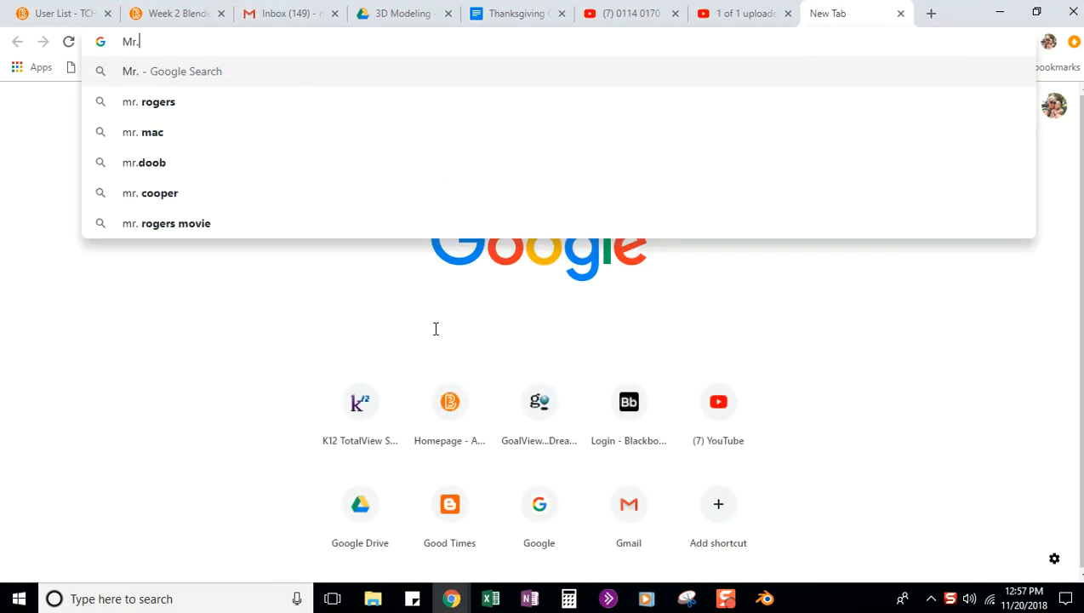
pyautogui.write(' Mashed potatoes')
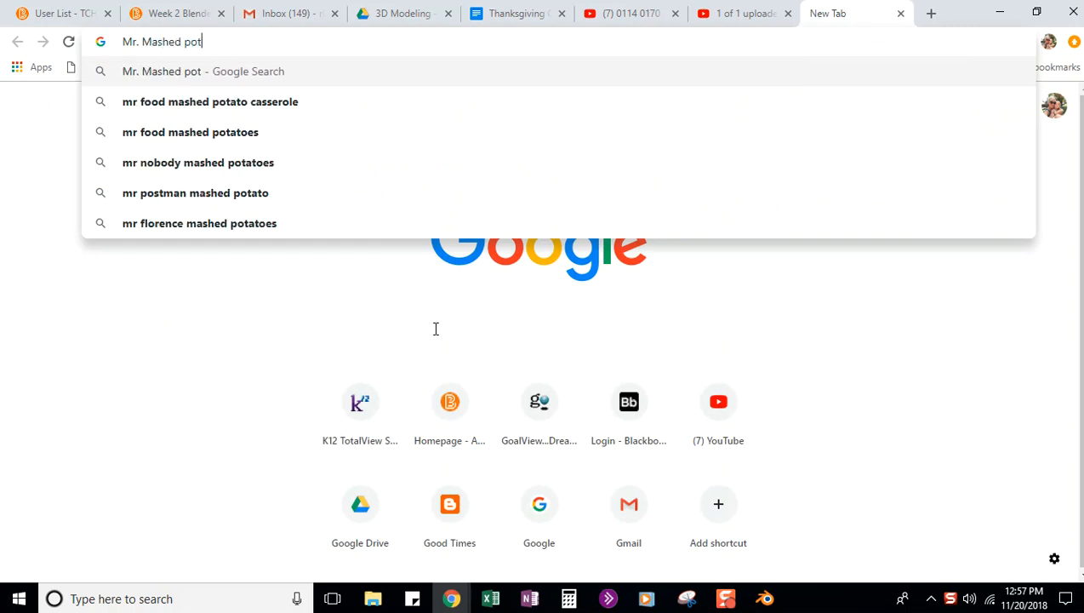
pyautogui.press('Return')
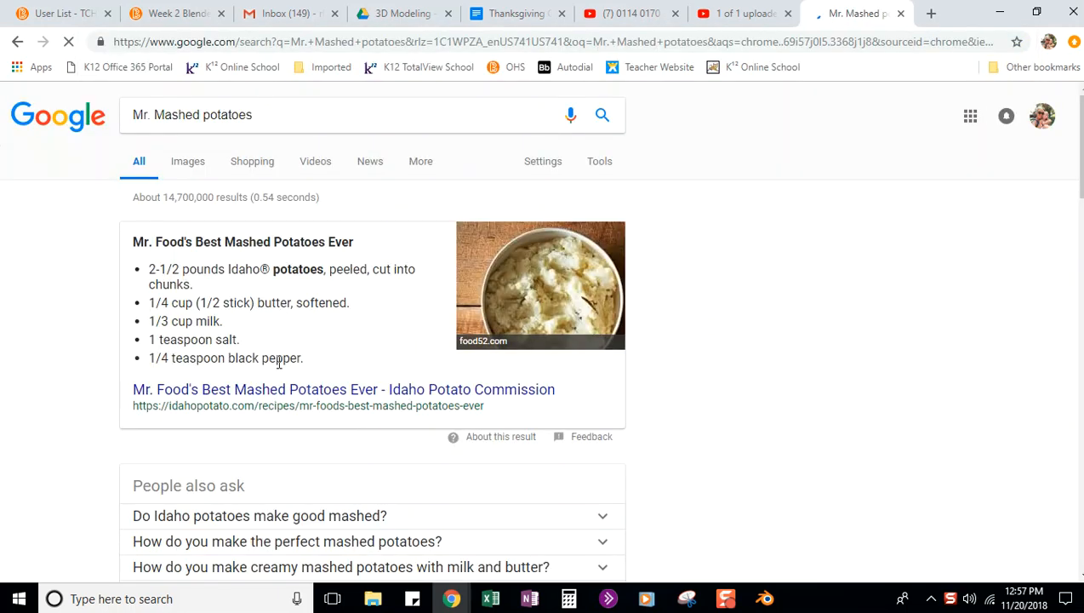
pyautogui.click(182, 162)
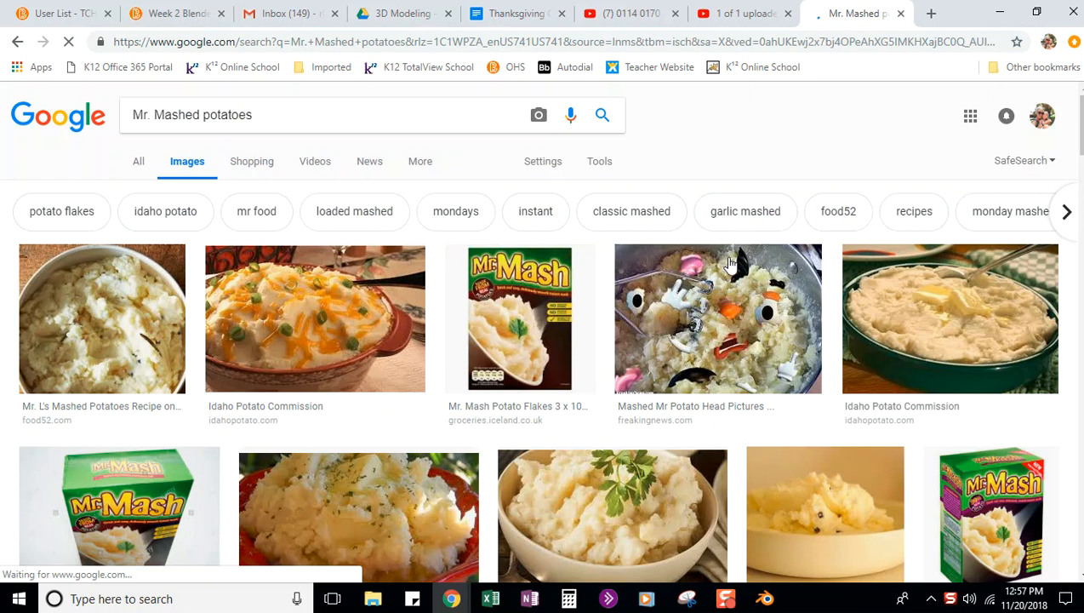
# Step: Find the smiling cartoon "Baked potato Mashed potato Clip art" among the image results and open its larger preview
pyautogui.scroll(-9, 683, 293)
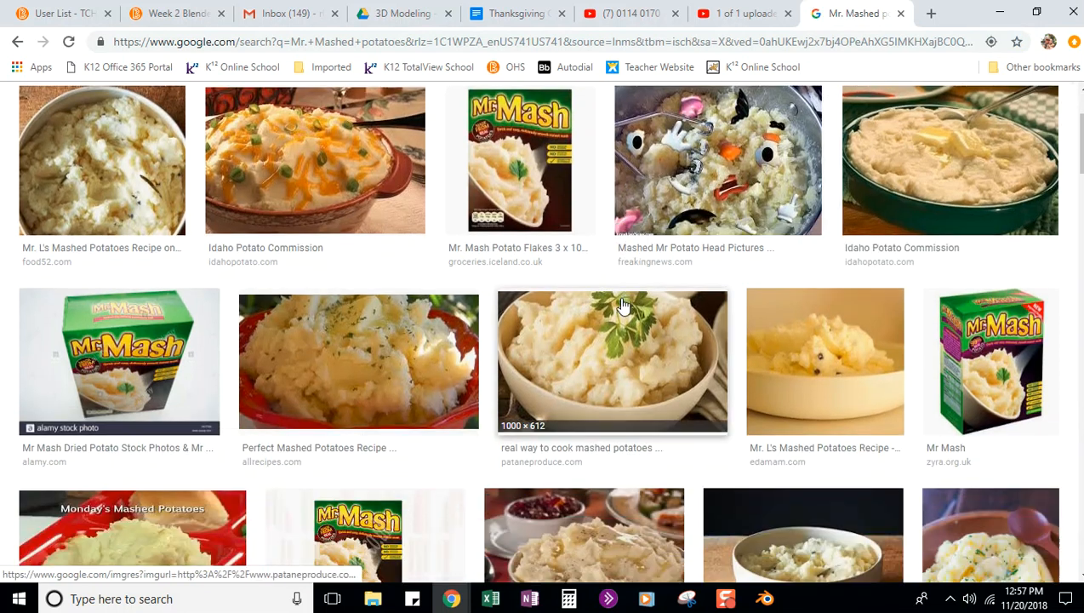
pyautogui.scroll(-4, 598, 231)
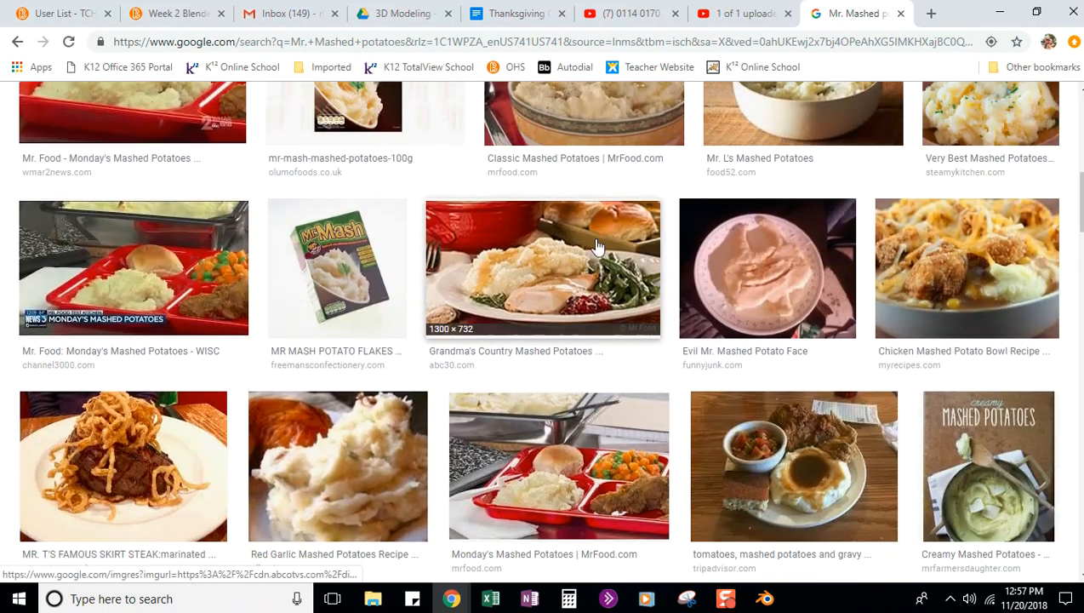
pyautogui.scroll(-2, 520, 286)
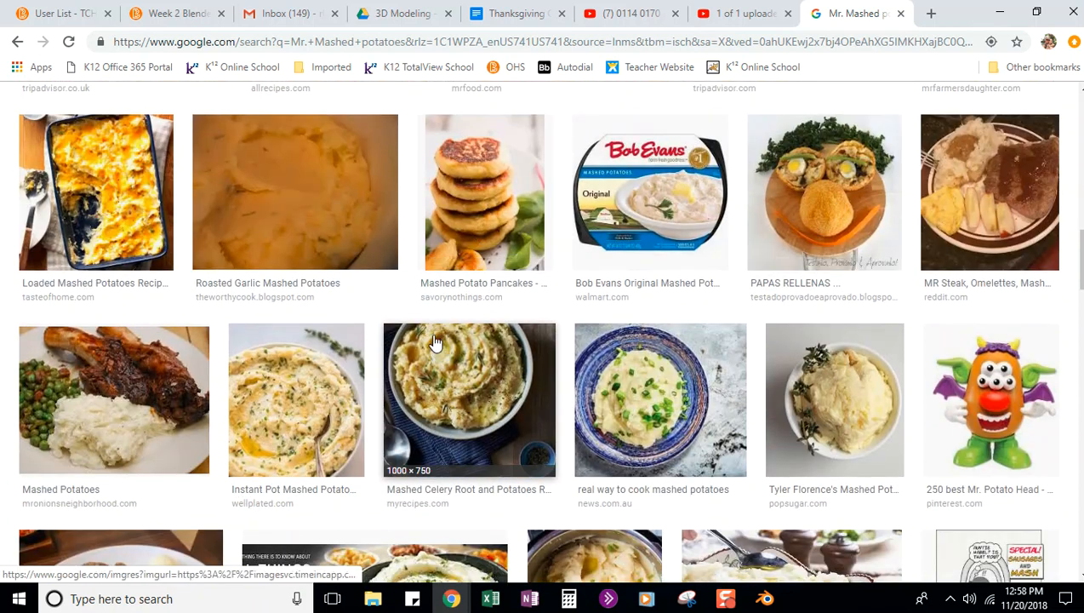
pyautogui.scroll(-2, 638, 323)
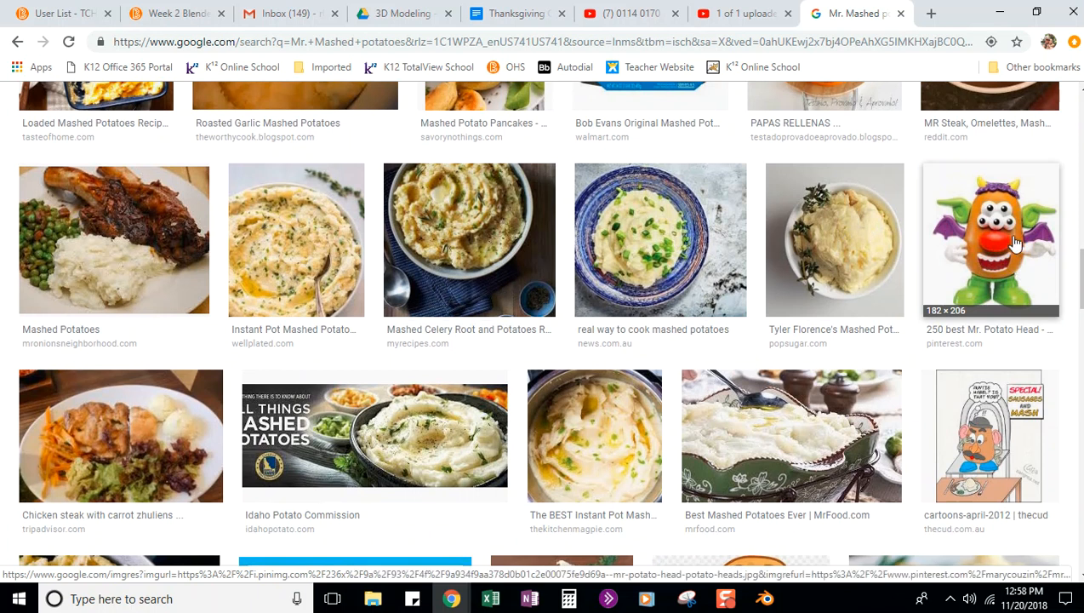
pyautogui.scroll(-1, 790, 257)
pyautogui.scroll(-3, 778, 259)
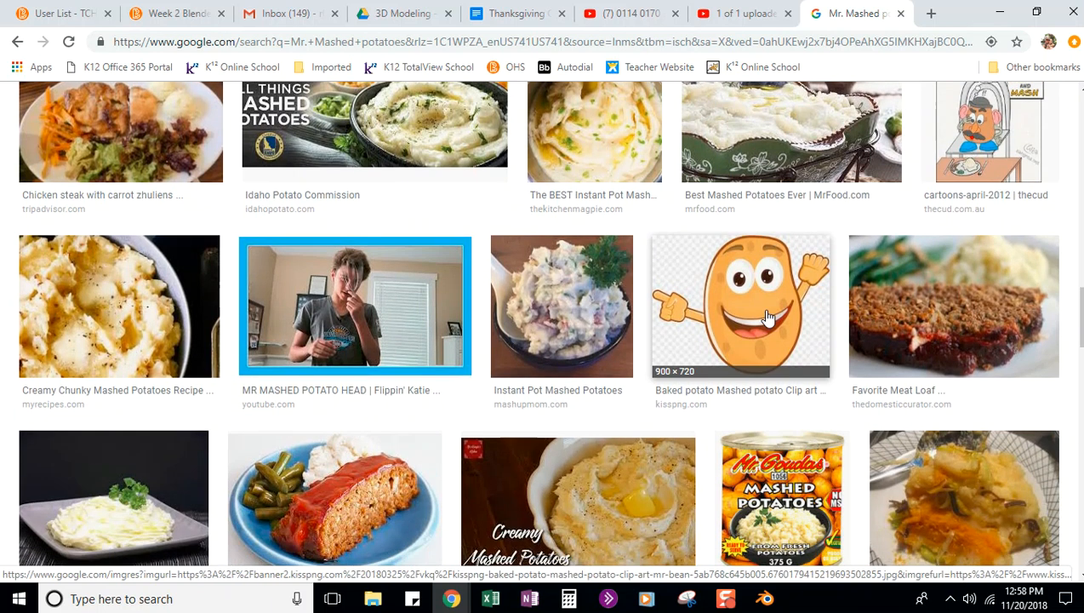
pyautogui.click(754, 317)
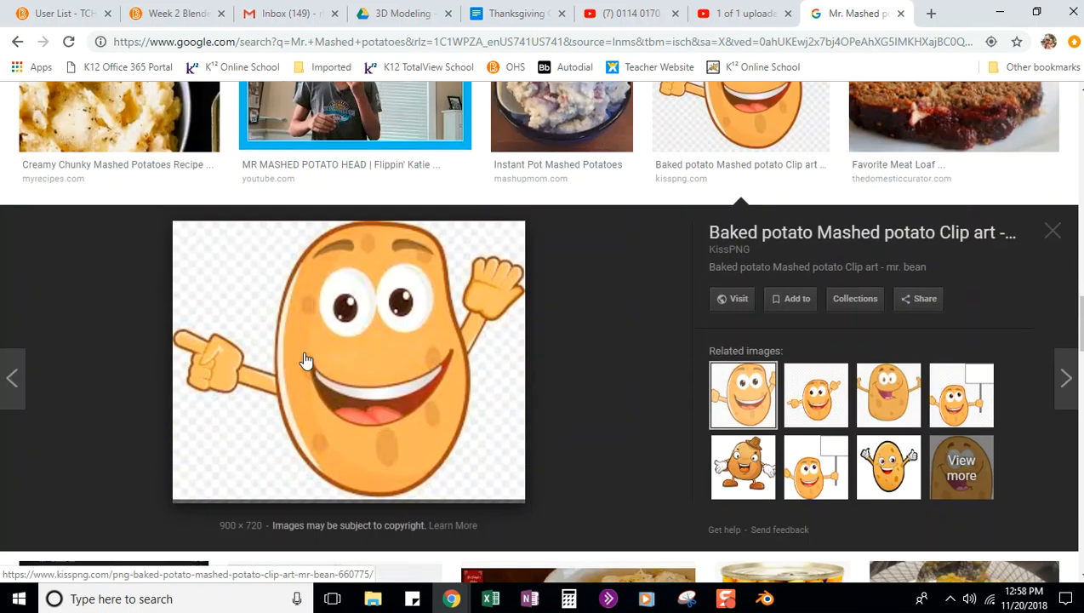
# Step: Capture the enlarged cartoon potato picture as a rectangular snip with Snipping Tool
pyautogui.click(690, 598)
pyautogui.click(202, 56)
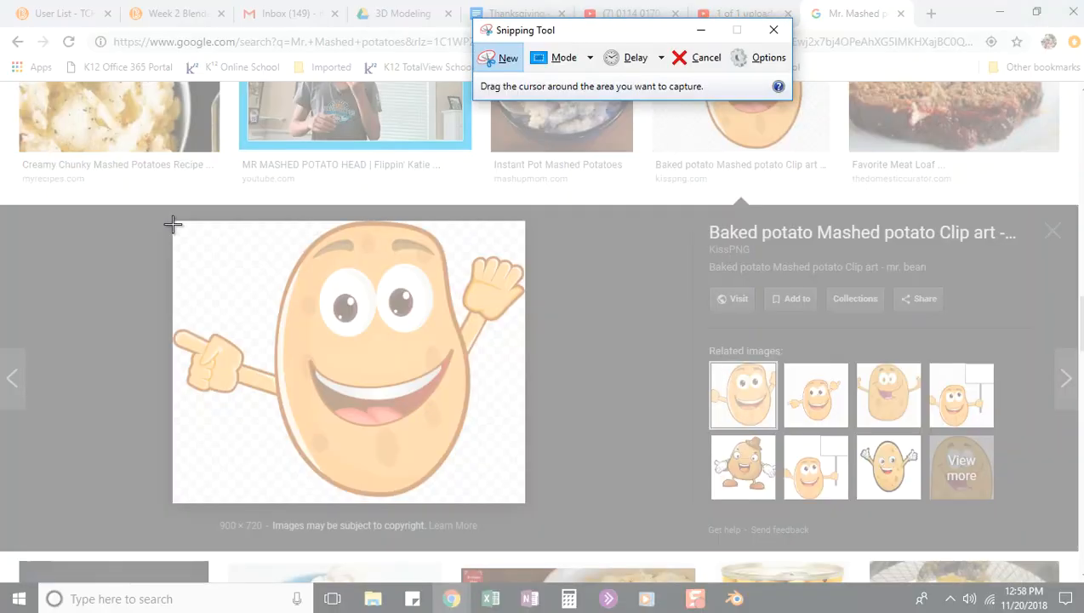
pyautogui.moveTo(173, 222); pyautogui.dragTo(523, 506)
# Step: Save the snip as a JPEG named "mr. potatoe head" in the D: drive's 3D Modeling Work > Turkey folder
pyautogui.rightClick(360, 344)
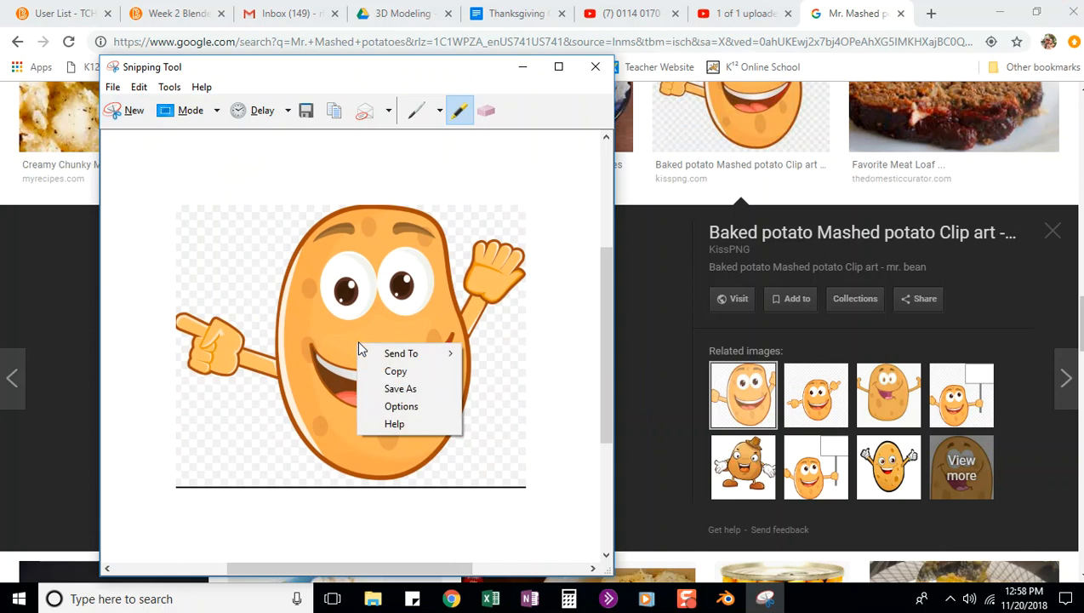
pyautogui.click(399, 390)
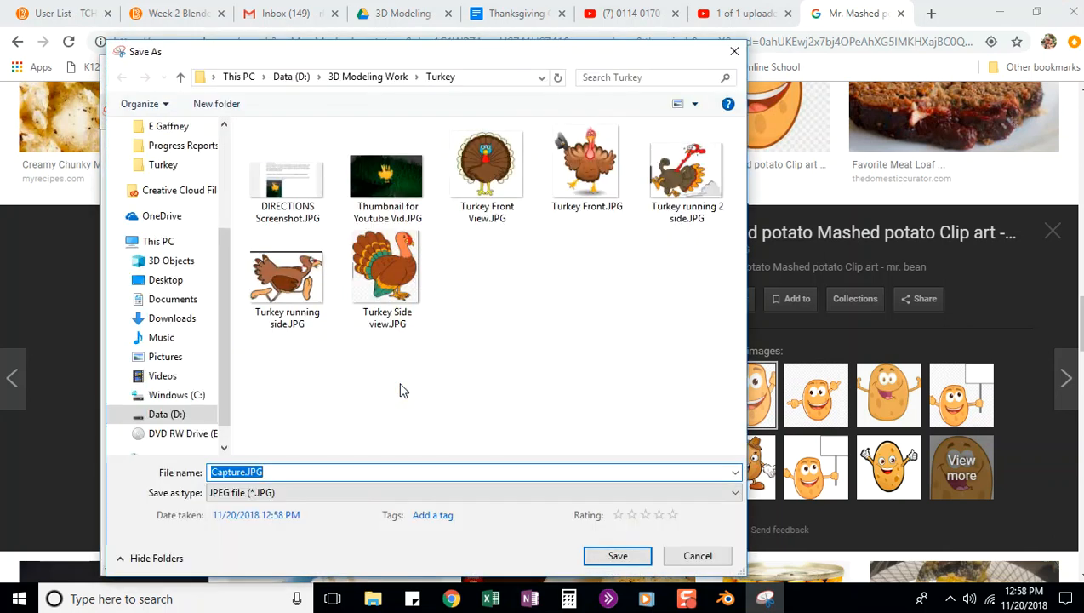
pyautogui.write('mr. ')
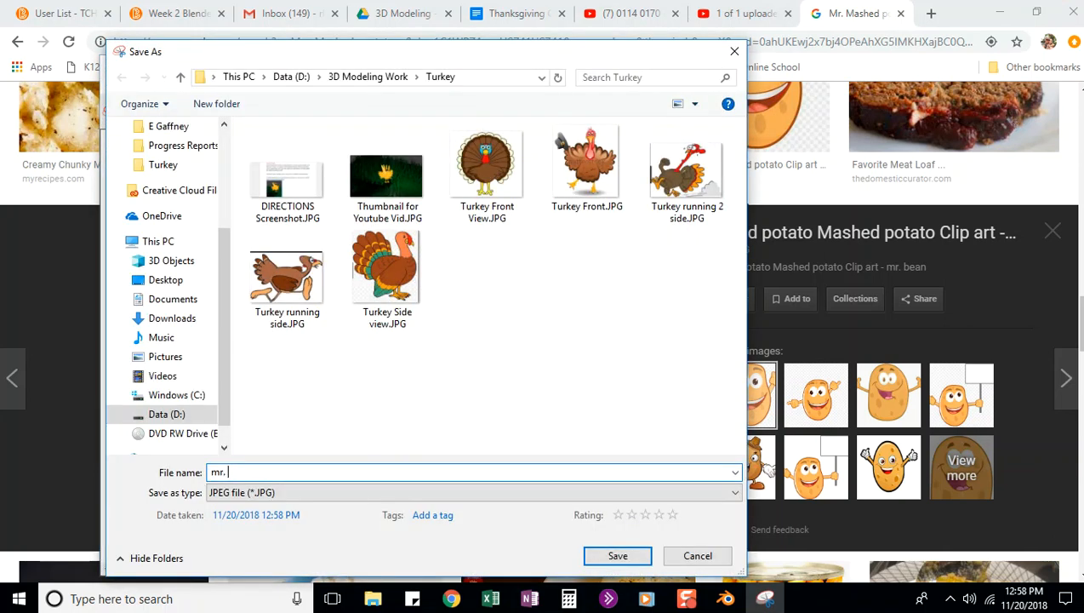
pyautogui.write('potatoe head')
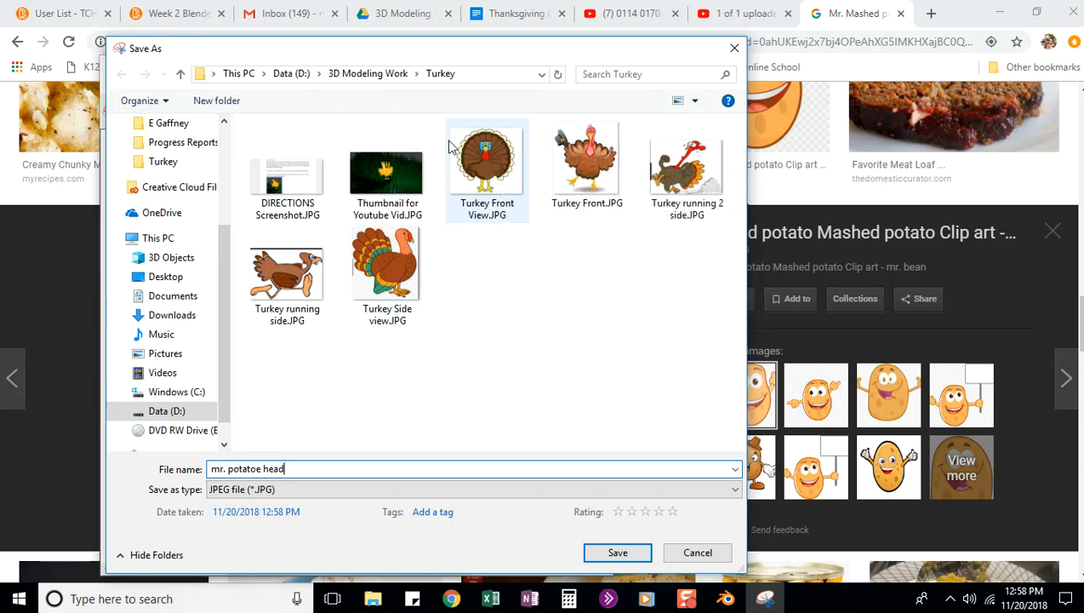
pyautogui.click(618, 552)
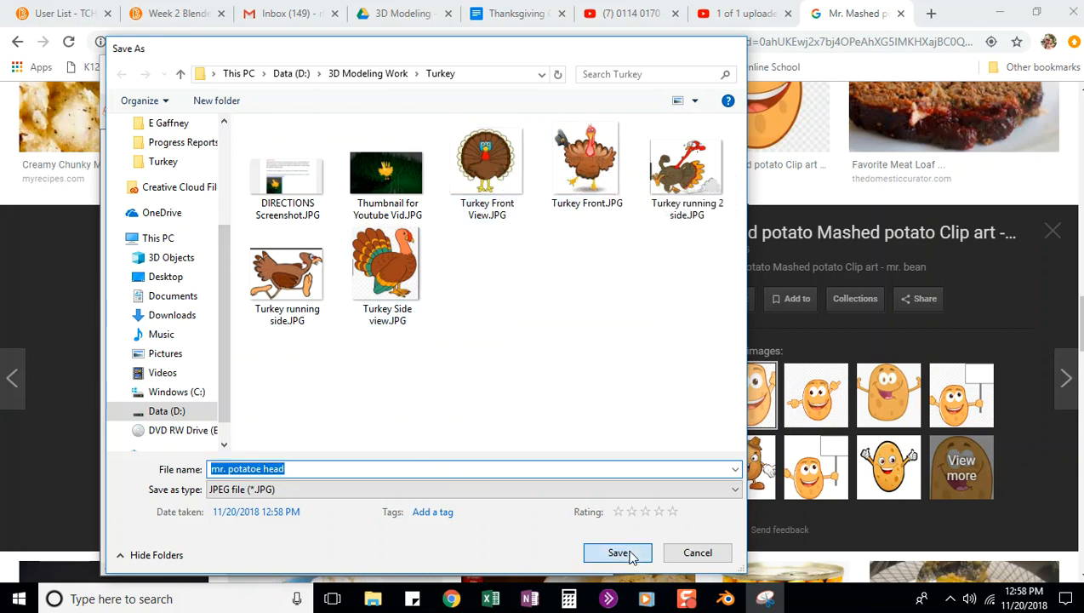
# Step: Return to Blender and delete the default cube from the scene
pyautogui.click(523, 66)
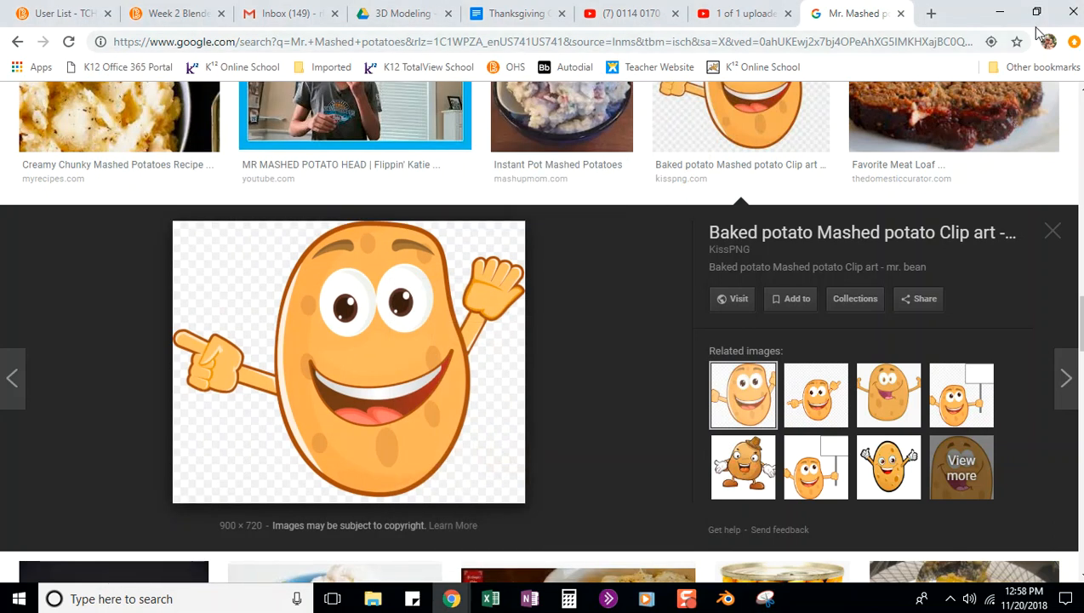
pyautogui.click(999, 12)
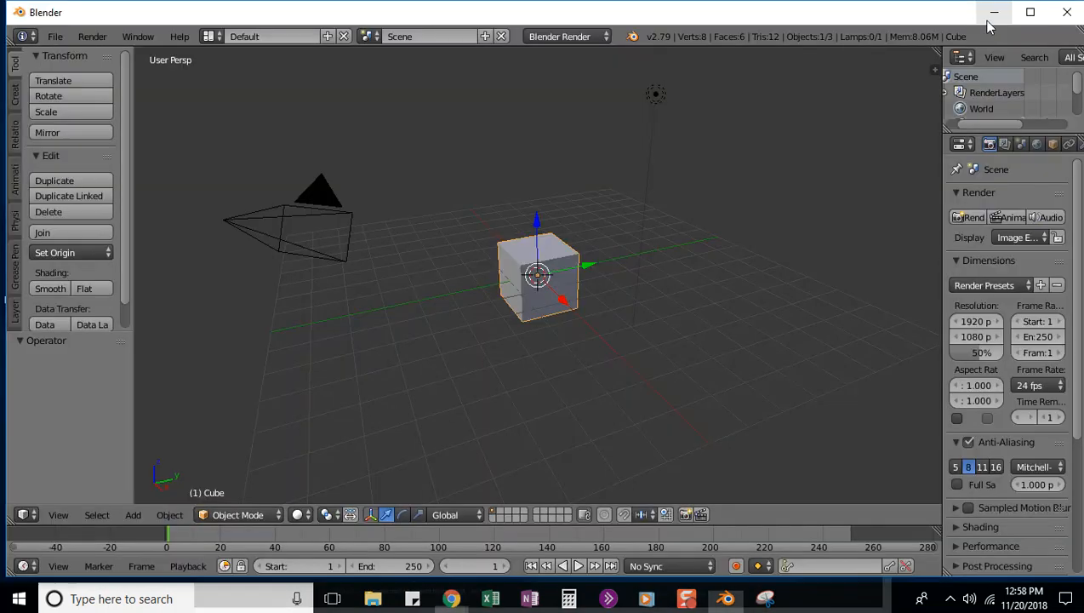
pyautogui.press('x')
pyautogui.click(560, 269)
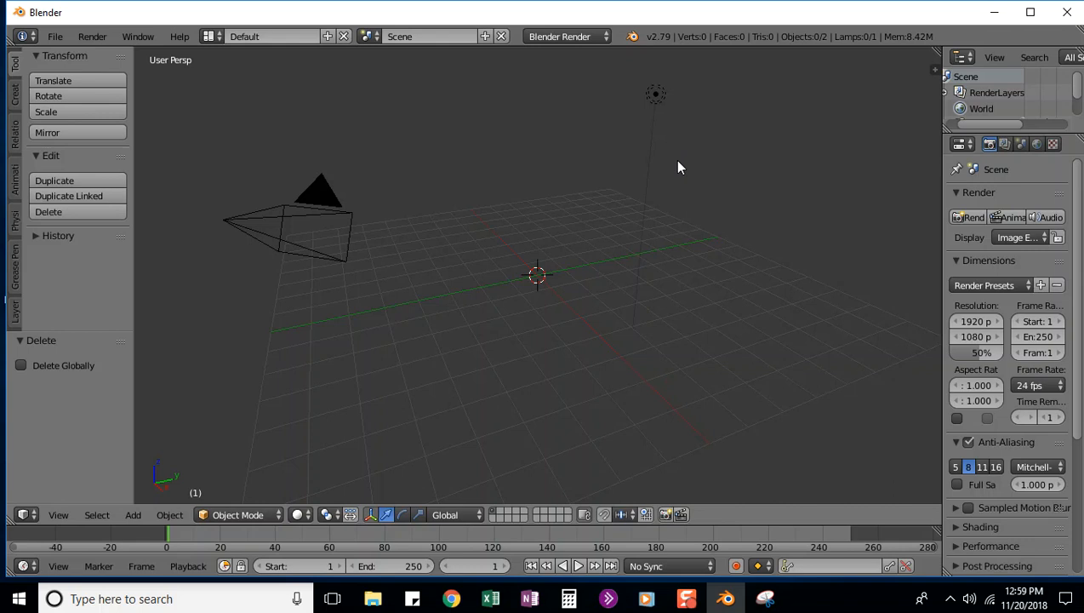
# Step: Enable background images for the 3D view and add two empty background image slots
pyautogui.press('n')
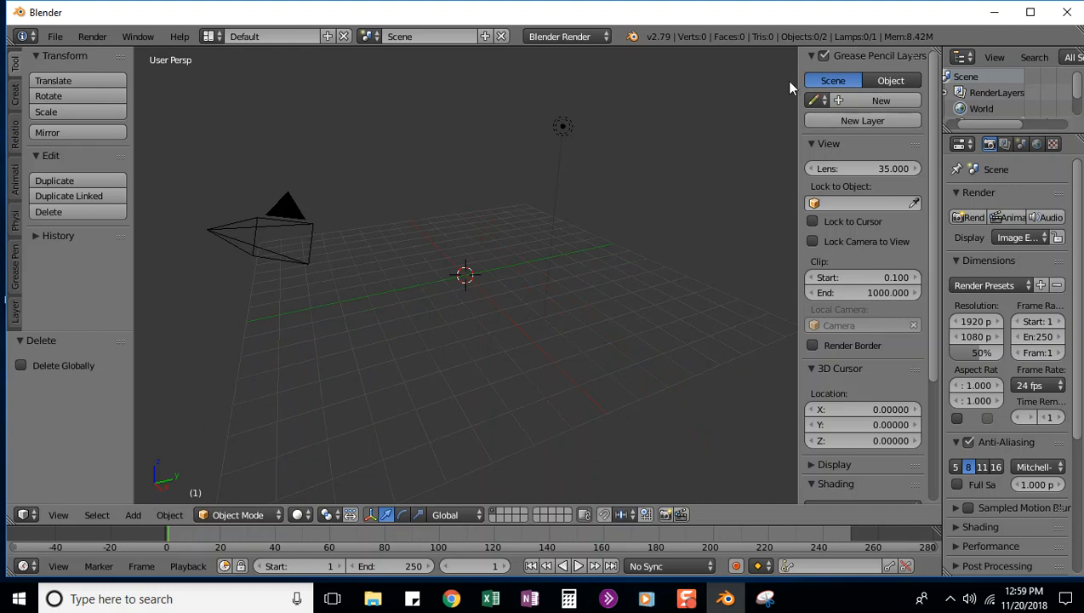
pyautogui.moveTo(796, 86)
pyautogui.mouseDown()
pyautogui.moveTo(937, 89)
pyautogui.moveTo(803, 124)
pyautogui.mouseUp()
pyautogui.scroll(-5, 860, 172)
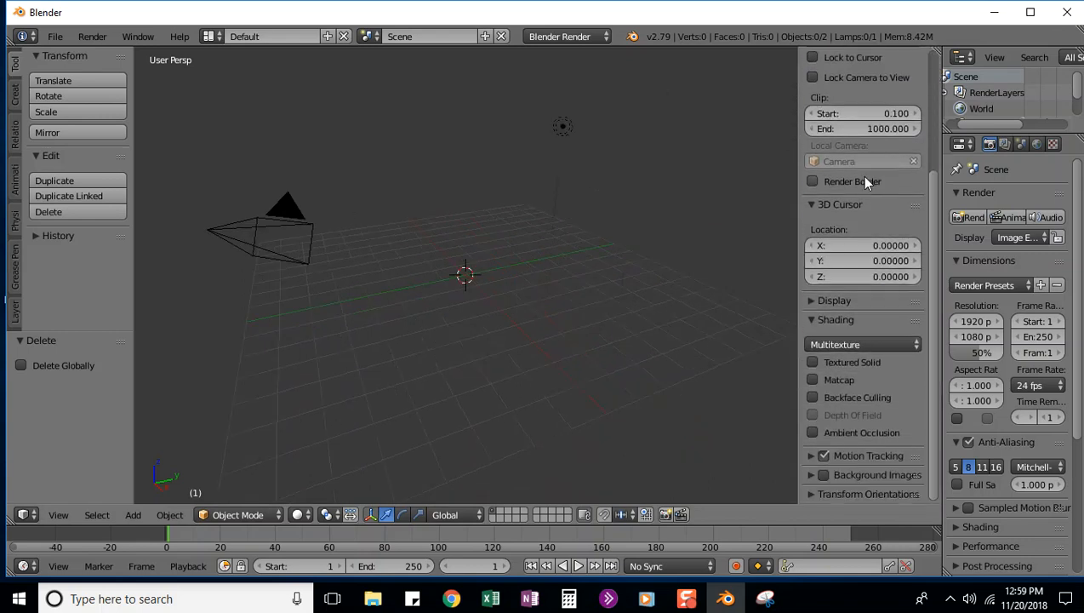
pyautogui.click(810, 475)
pyautogui.scroll(-1, 866, 442)
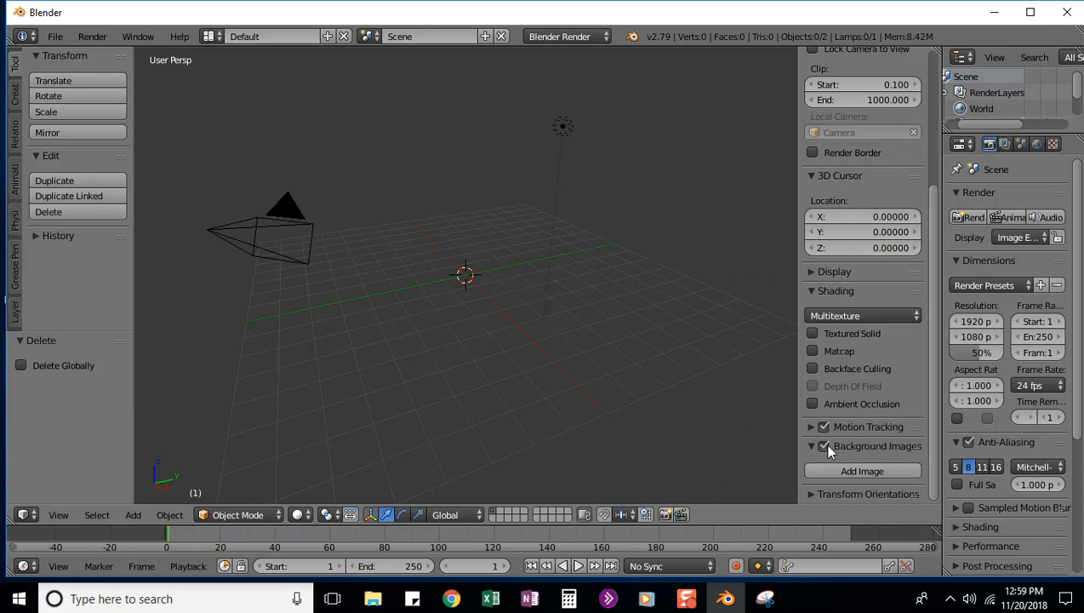
pyautogui.click(853, 468)
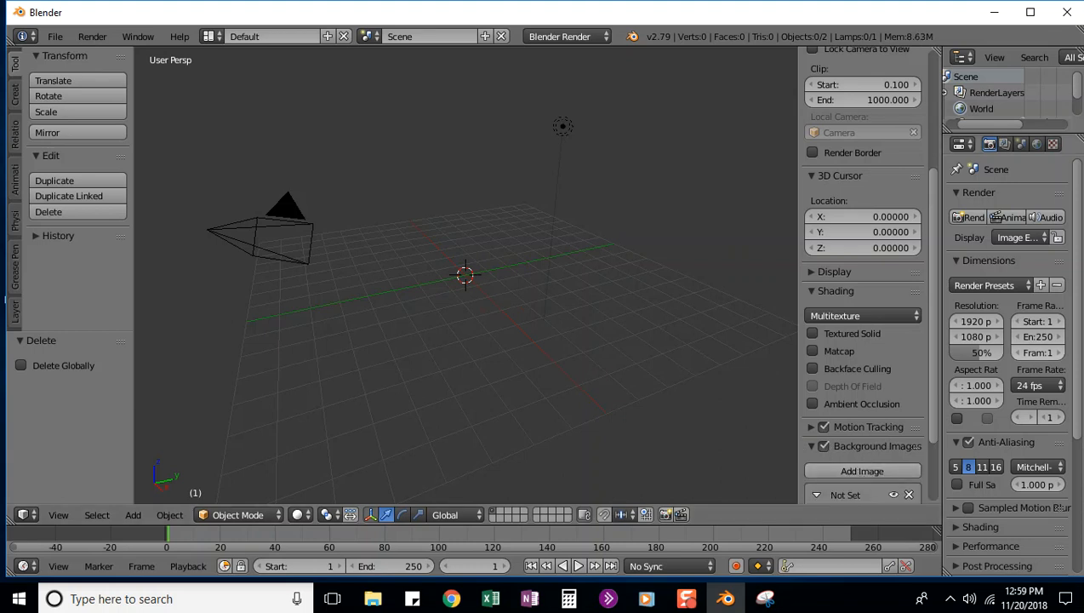
pyautogui.click(856, 469)
pyautogui.scroll(-6, 860, 400)
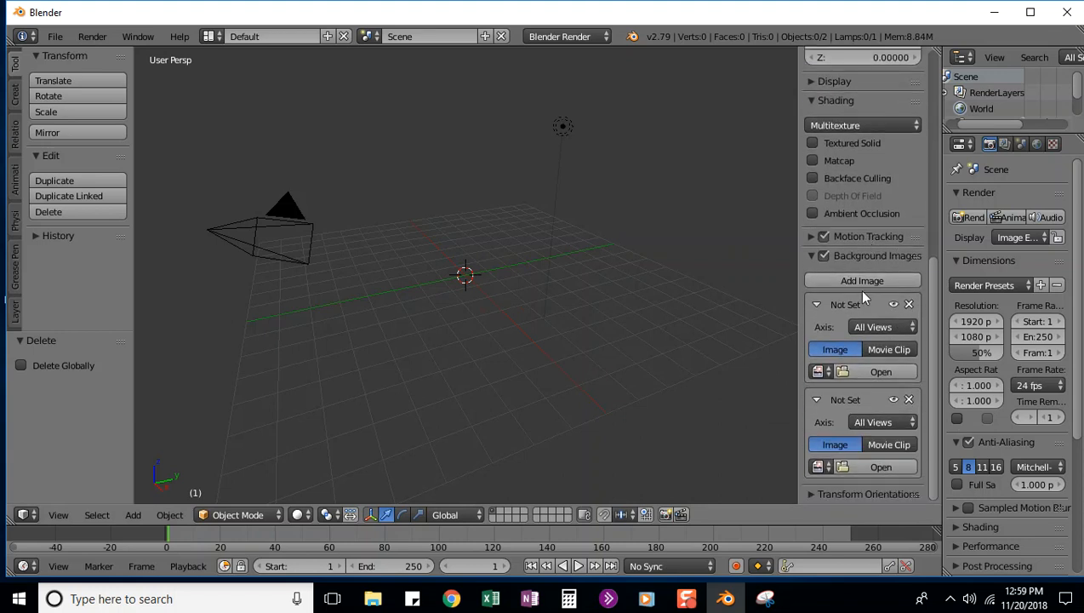
# Step: Load "mr. potatoe head.JPG" from D:\3D Modeling Work\Turkey into the first background image slot
pyautogui.click(877, 376)
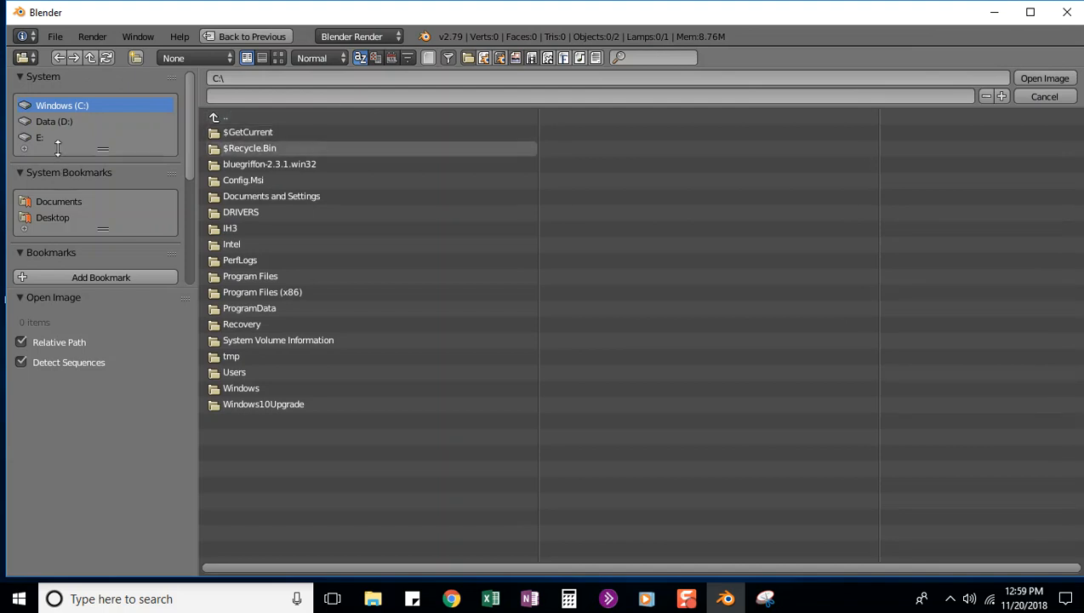
pyautogui.click(61, 122)
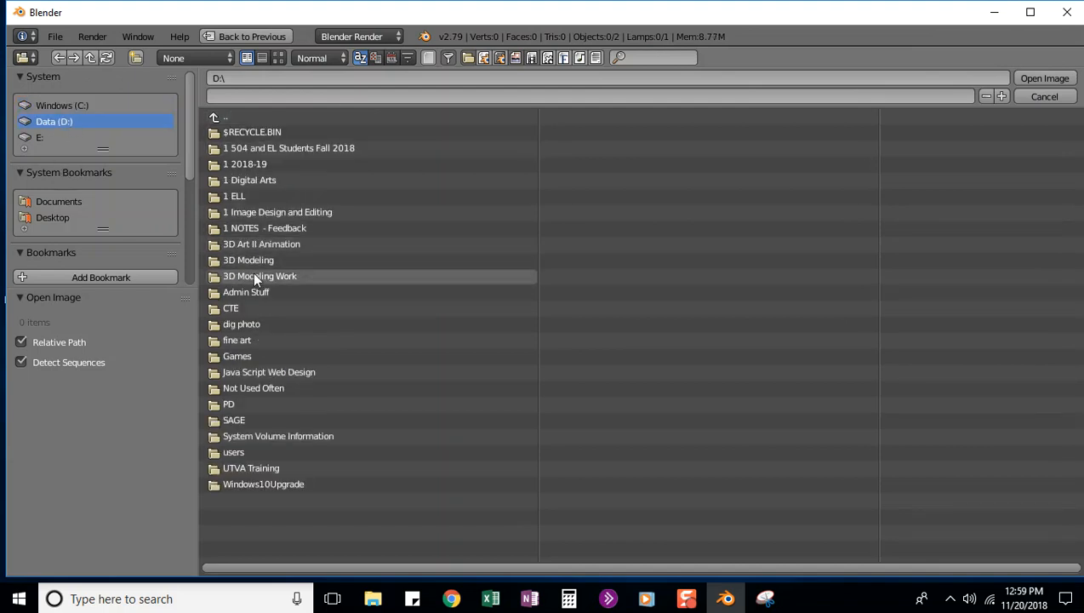
pyautogui.click(254, 275)
pyautogui.click(229, 132)
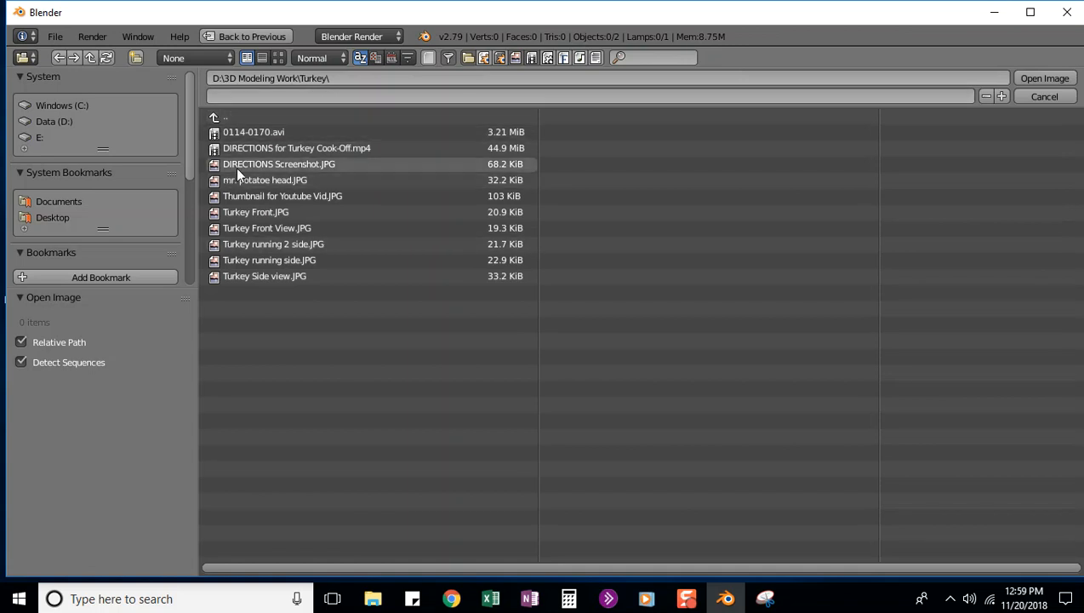
pyautogui.click(278, 58)
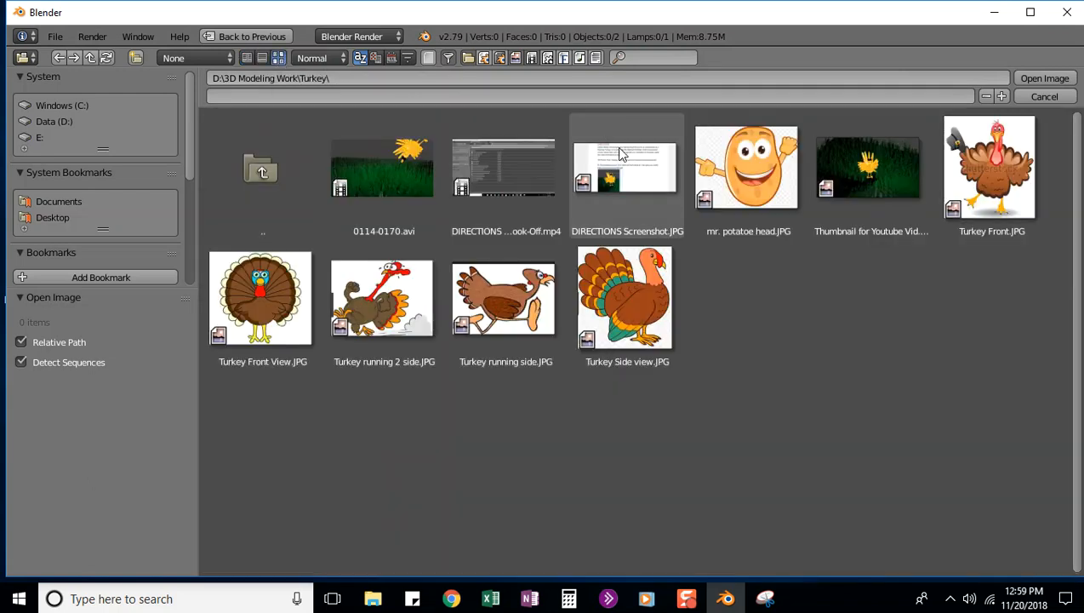
pyautogui.click(768, 189)
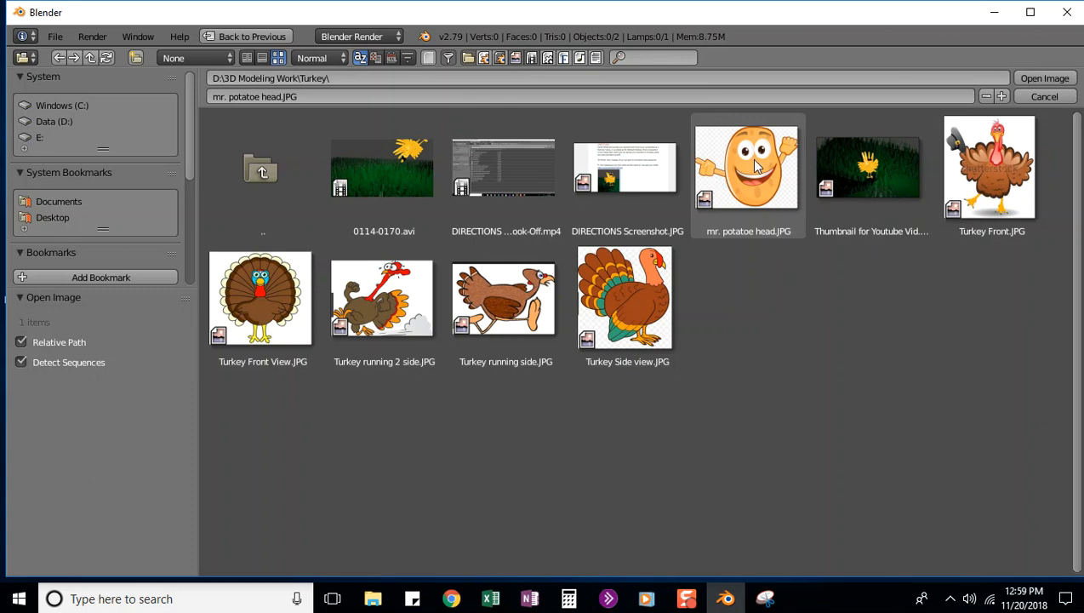
pyautogui.doubleClick(749, 171)
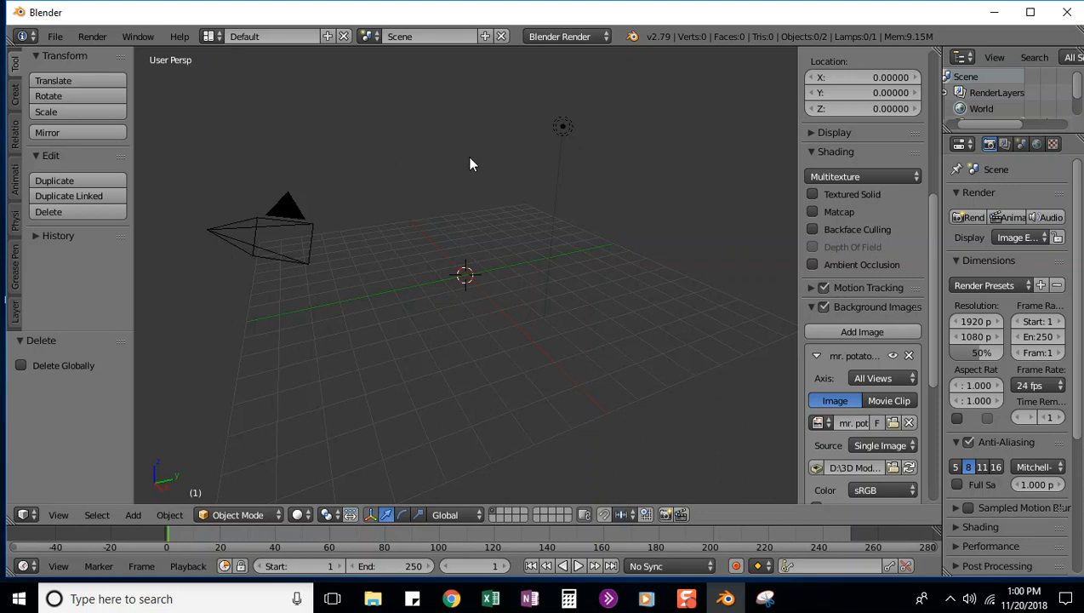
# Step: Change the 3D view from perspective to orthographic projection
pyautogui.press('KP_5')
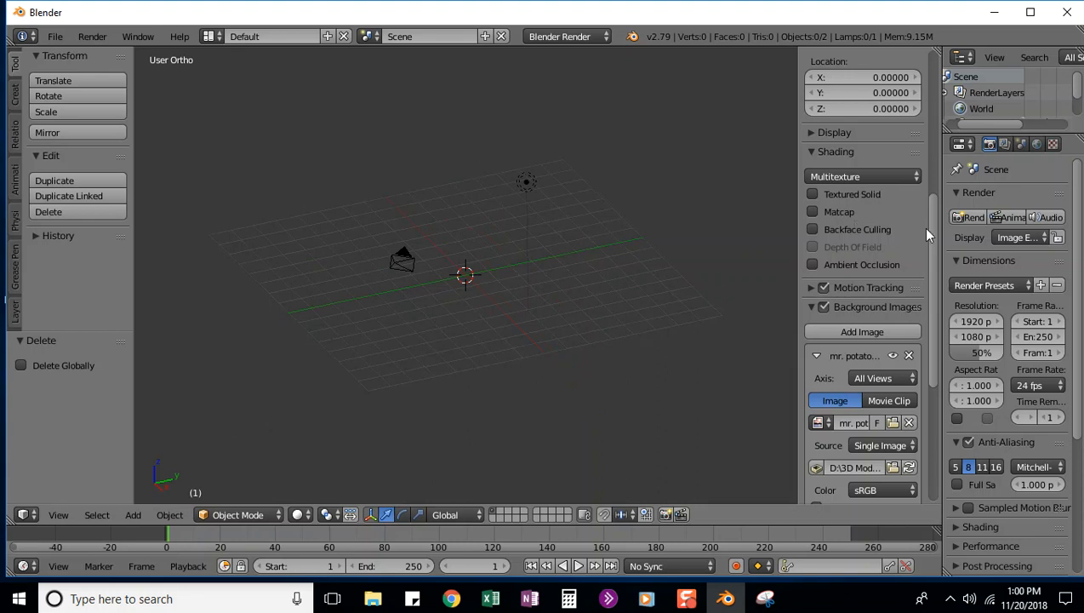
pyautogui.moveTo(928, 236); pyautogui.dragTo(931, 337)
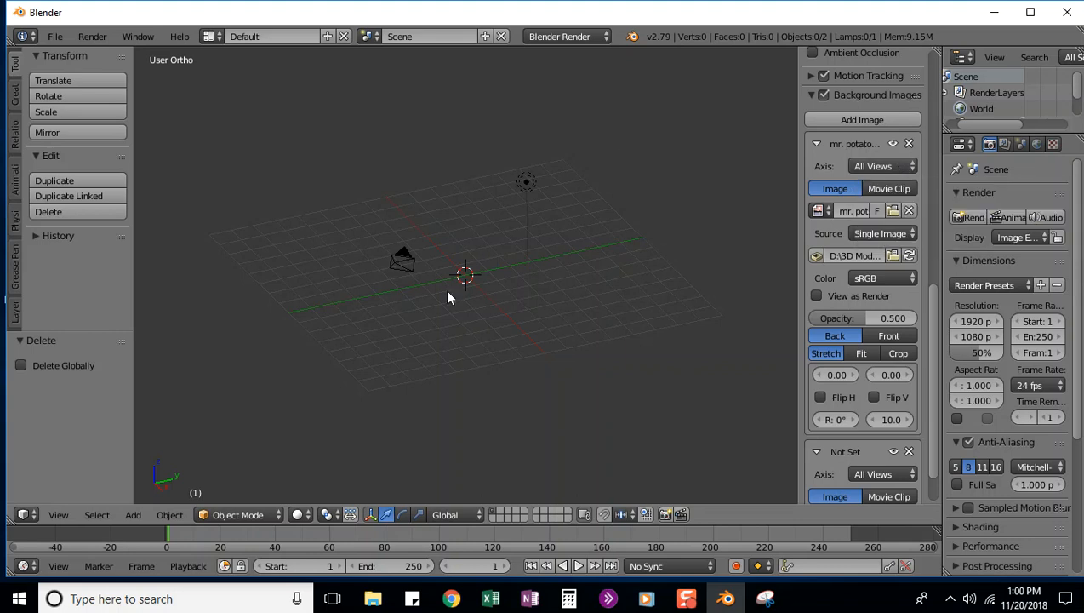
# Step: Check the potato background picture in the front, right and top orthographic views, and return to the front view
pyautogui.click(892, 168)
pyautogui.click(515, 283)
pyautogui.press('KP_1')
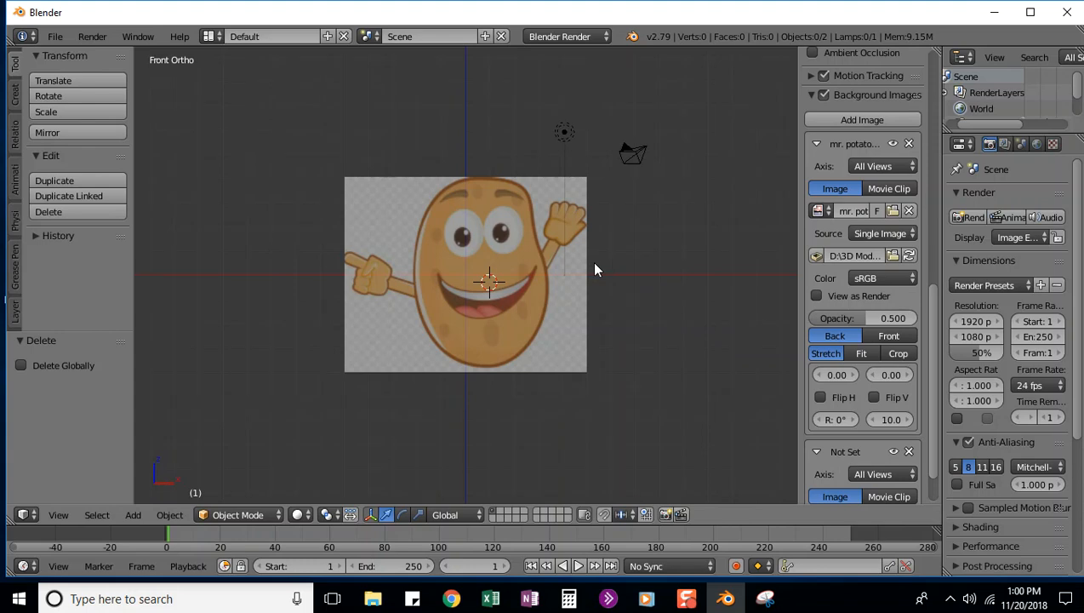
pyautogui.press('KP_3')
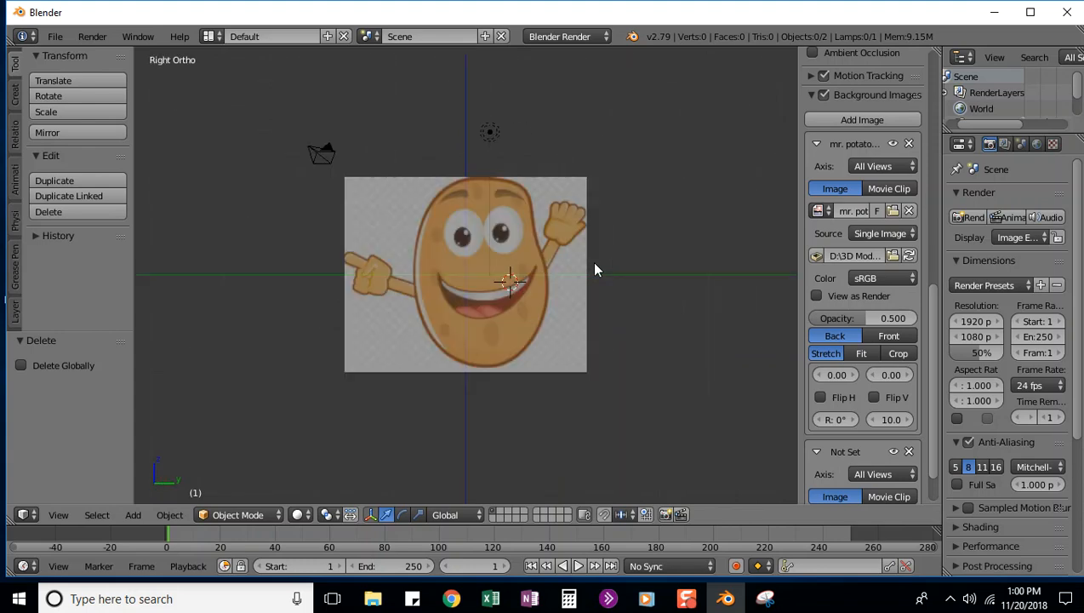
pyautogui.press('KP_7')
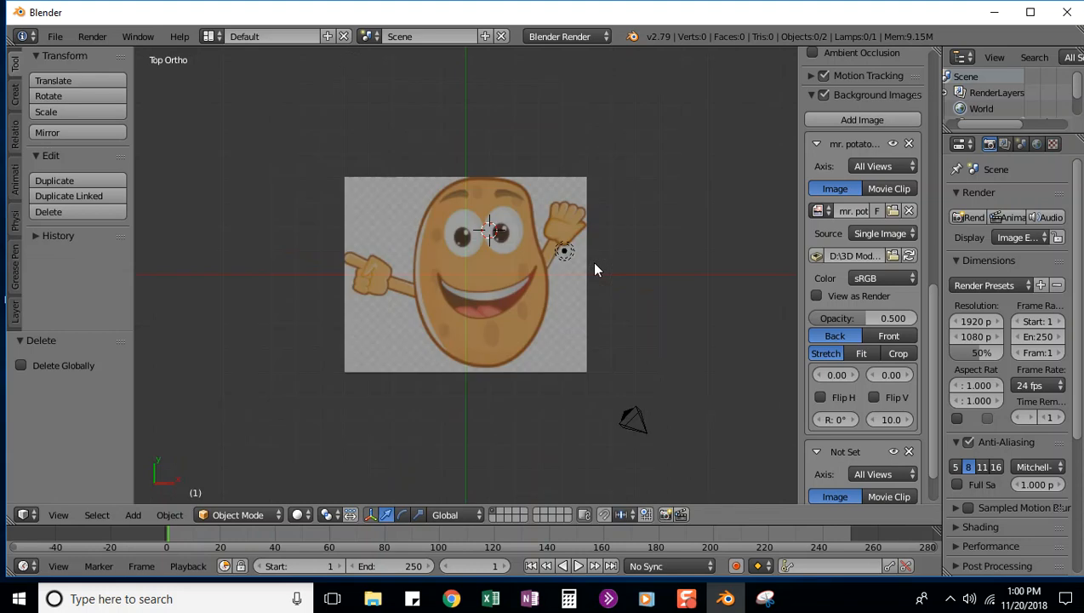
pyautogui.press('KP_1')
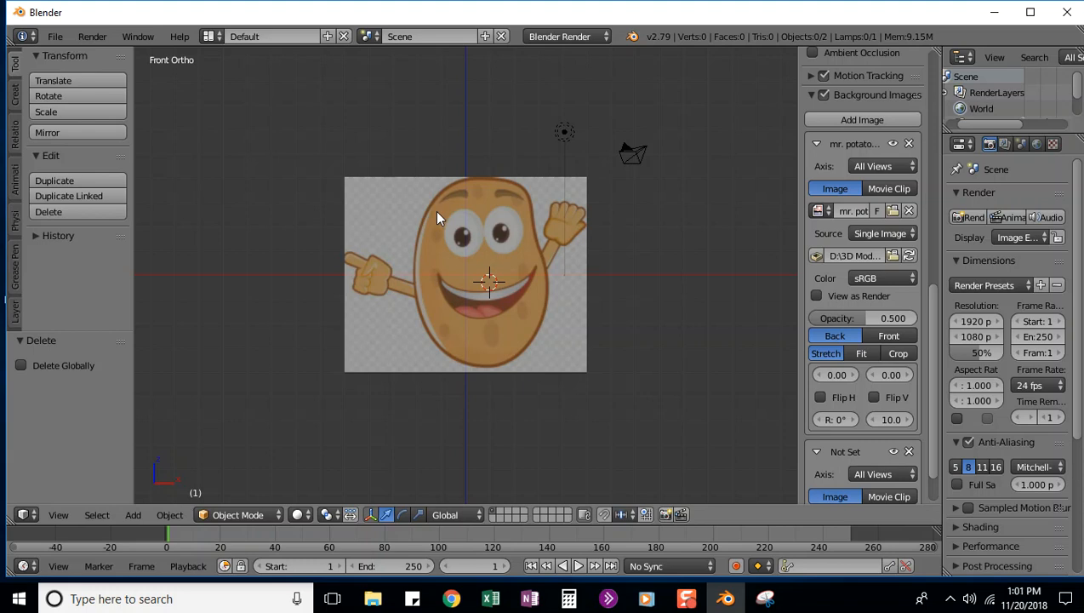
# Step: Make the potato background image draw in front of objects and lower its opacity to about 0.232
pyautogui.moveTo(929, 300); pyautogui.dragTo(936, 345)
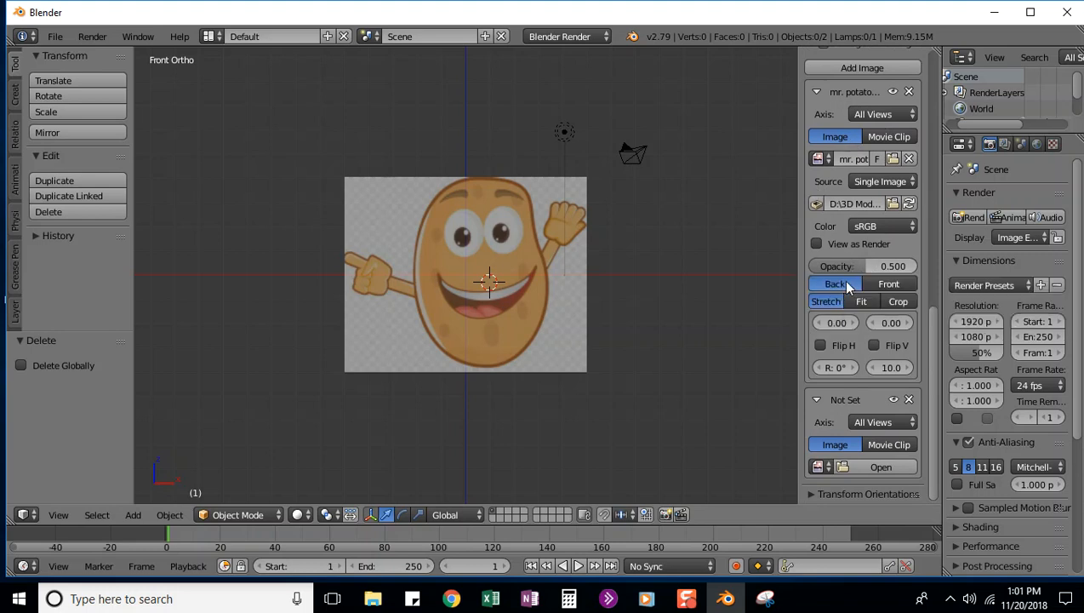
pyautogui.click(888, 285)
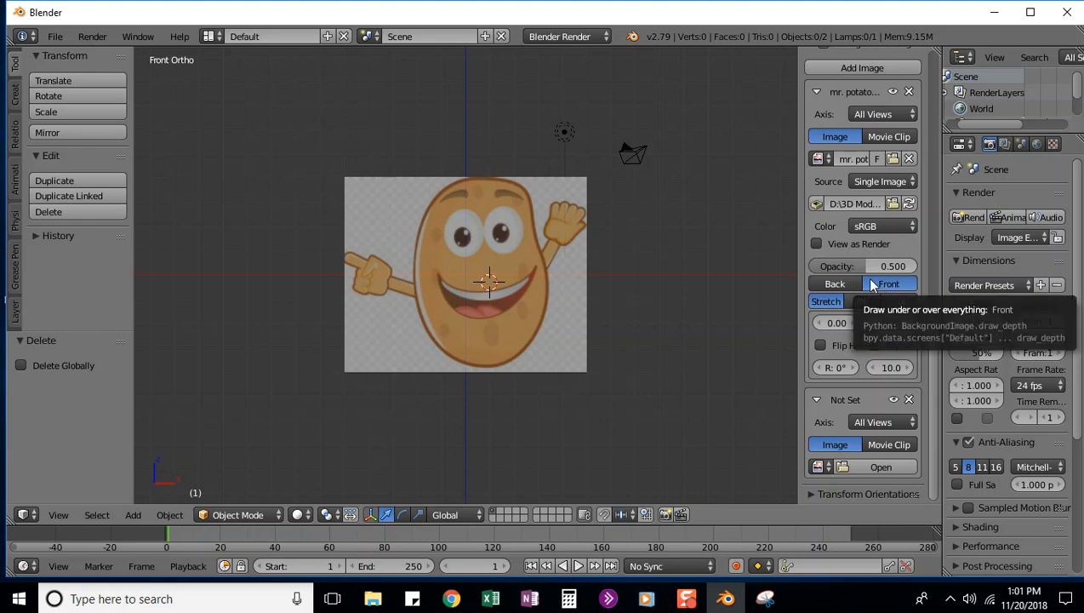
pyautogui.moveTo(863, 262); pyautogui.dragTo(834, 262)
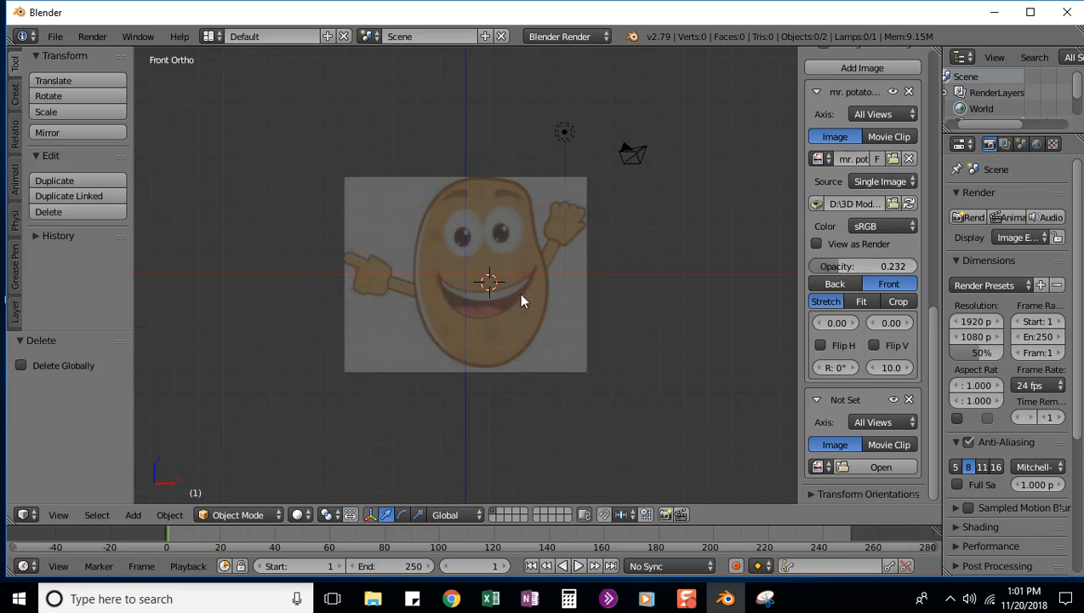
# Step: Try flipping the background image horizontally and vertically, turning each flip back off
pyautogui.click(820, 345)
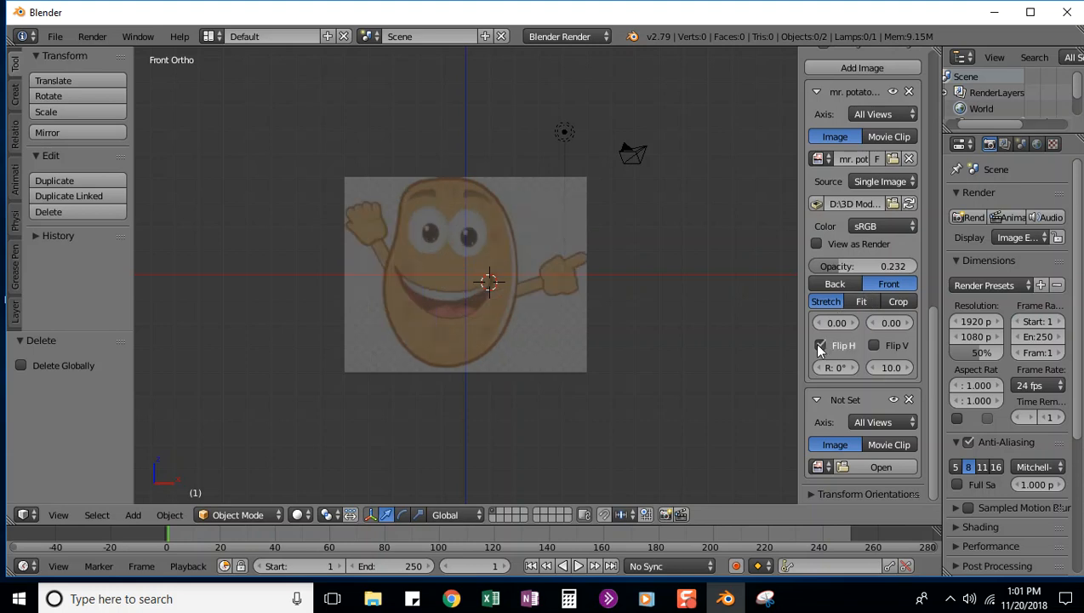
pyautogui.click(816, 344)
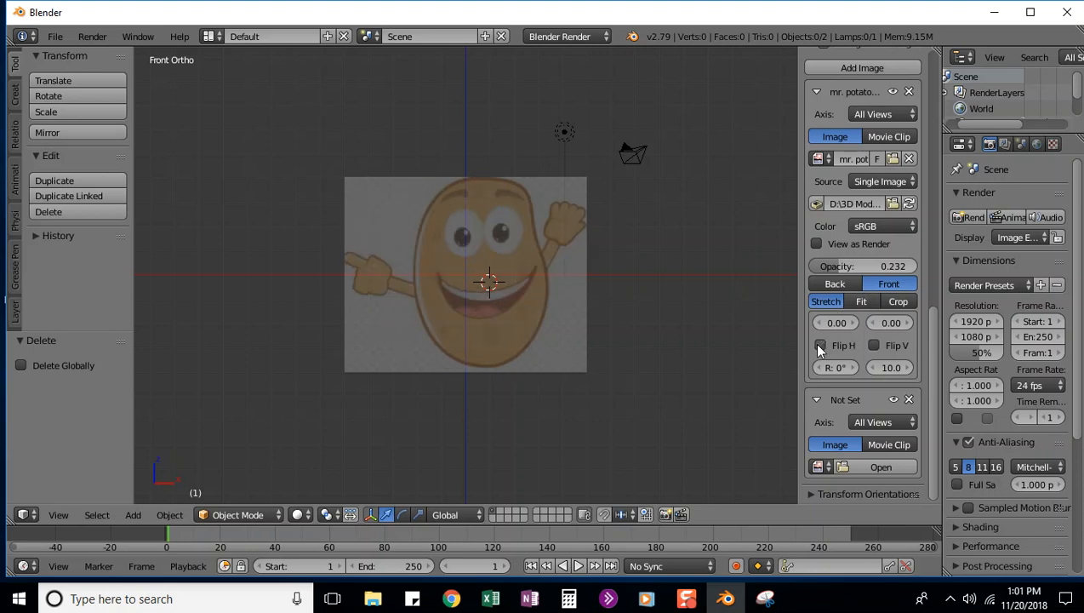
pyautogui.click(874, 347)
pyautogui.click(874, 348)
# Step: Offset the background image to X -0.70 and Y 4.70 so the potato is centred and stands on the ground line
pyautogui.moveTo(821, 322)
pyautogui.mouseDown()
pyautogui.moveTo(860, 323)
pyautogui.moveTo(836, 322)
pyautogui.mouseUp()
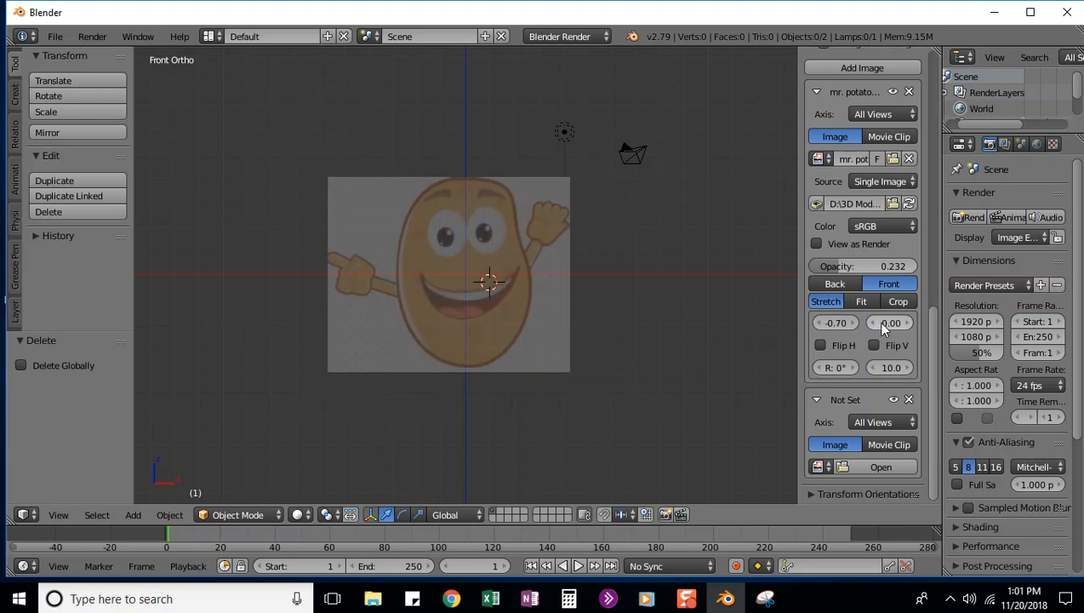
pyautogui.moveTo(891, 322); pyautogui.dragTo(913, 322)
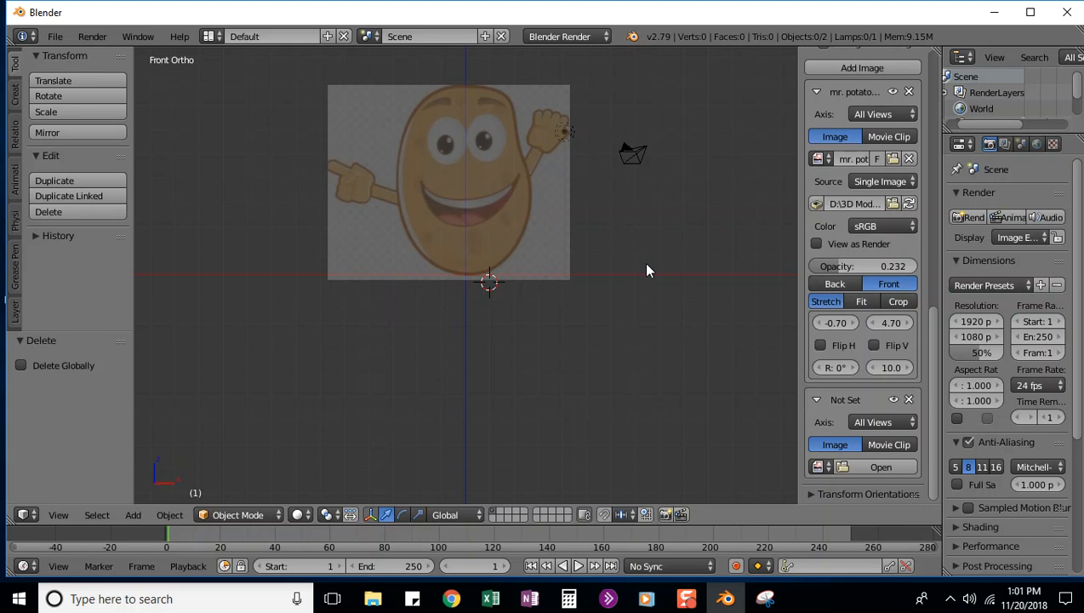
pyautogui.keyDown('shift'); pyautogui.scroll(6, 618, 265); pyautogui.keyUp('shift')
pyautogui.keyDown('shift'); pyautogui.scroll(-1, 625, 269); pyautogui.keyUp('shift')
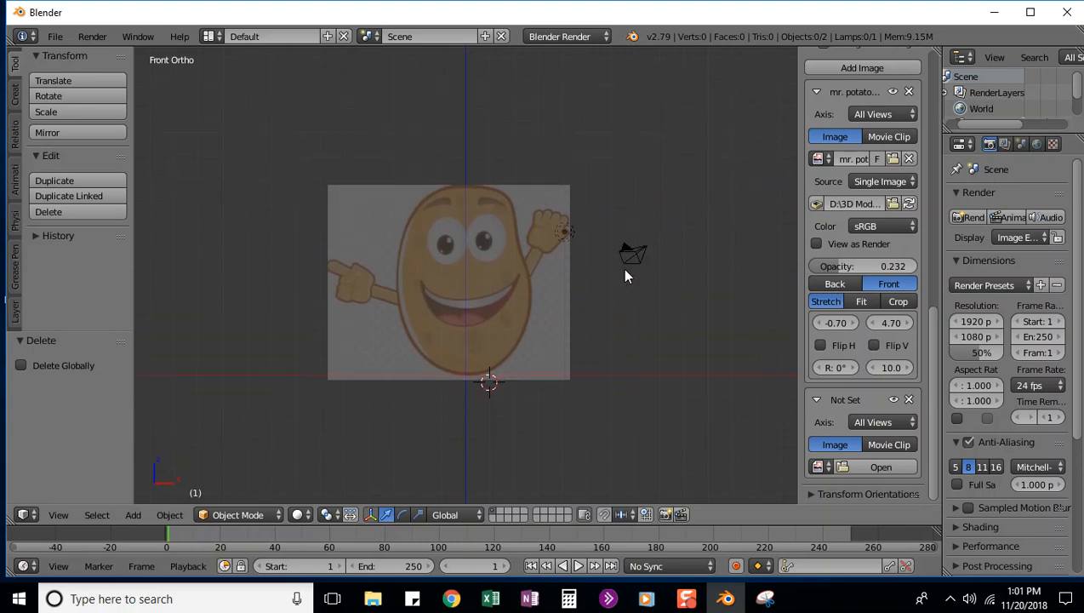
pyautogui.scroll(3, 625, 275)
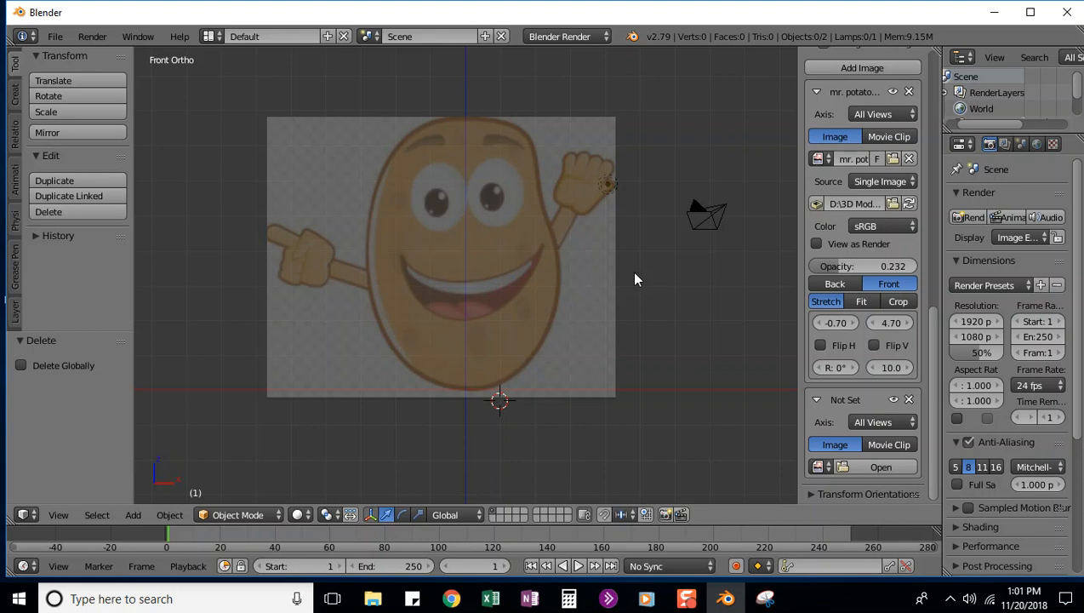
# Step: Bring up the primitive creation tools and save the scene as "Mr Potato V1" in D:\3D Modeling Work\Turkey
pyautogui.click(14, 94)
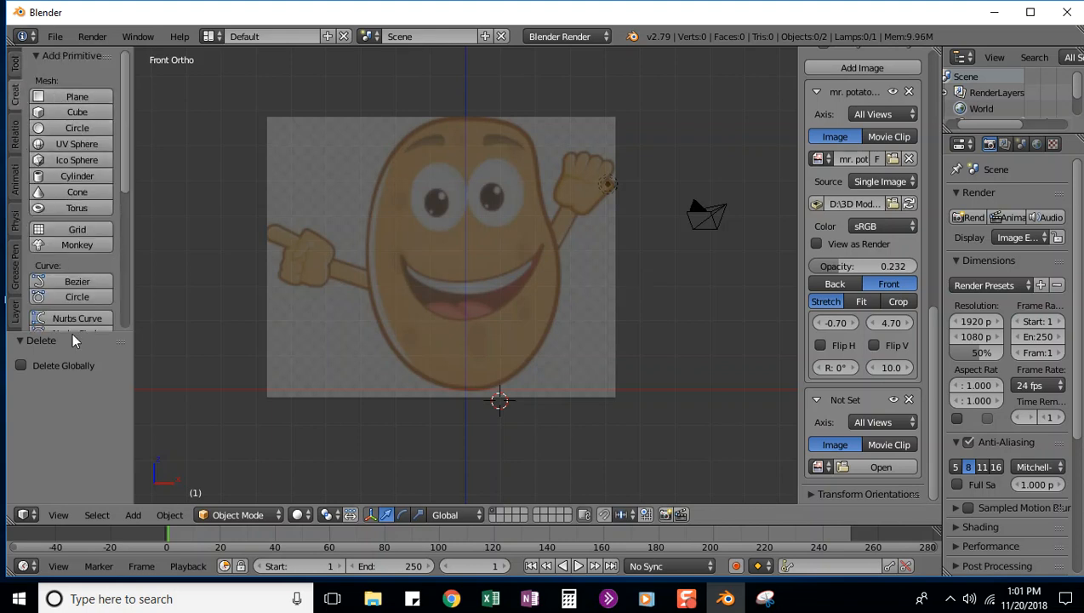
pyautogui.click(32, 514)
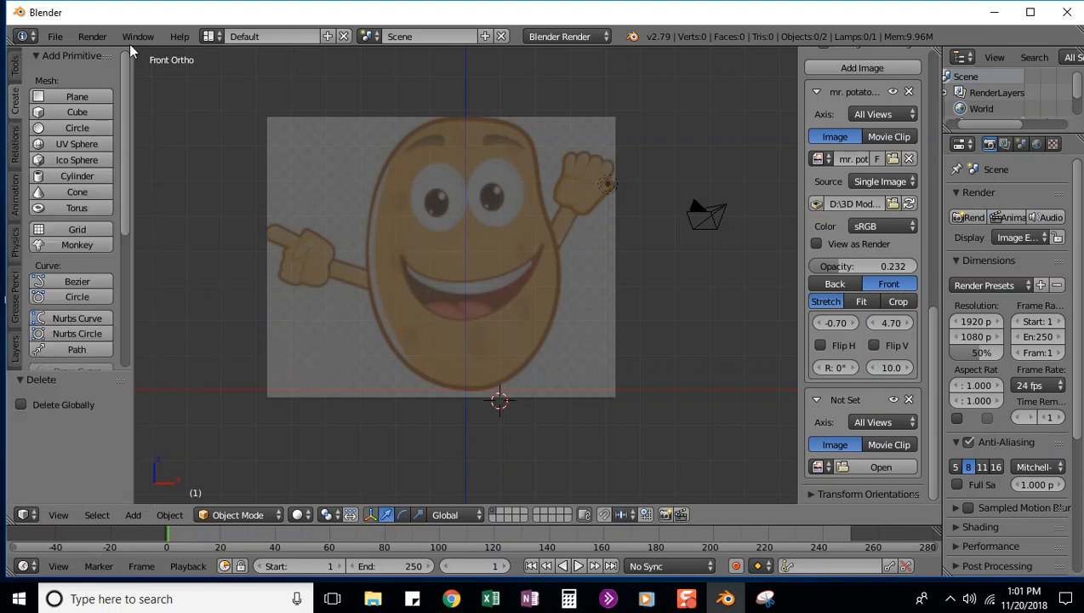
pyautogui.click(53, 39)
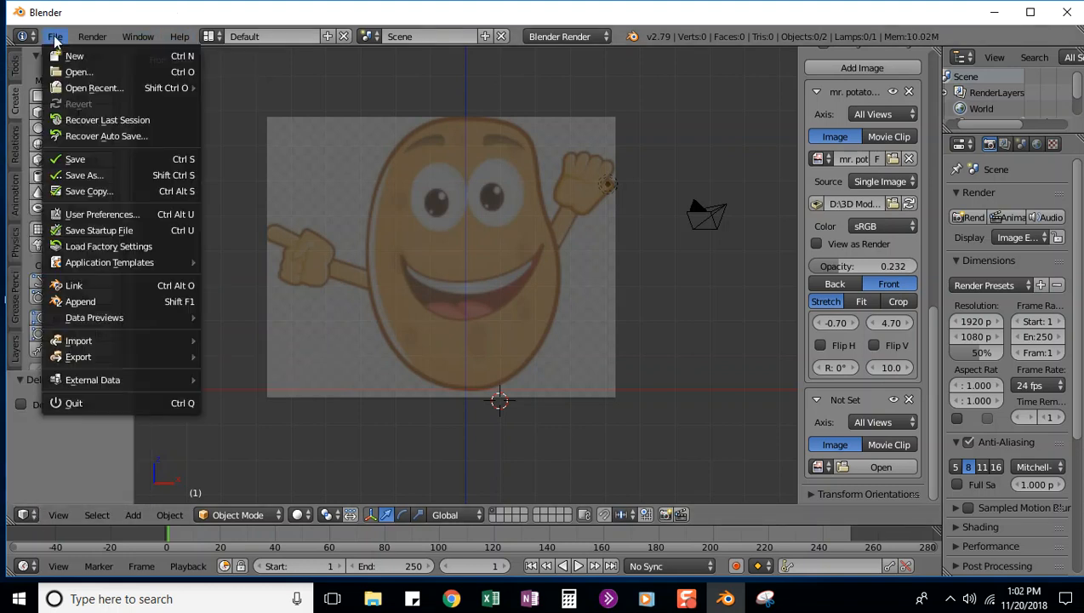
pyautogui.click(82, 175)
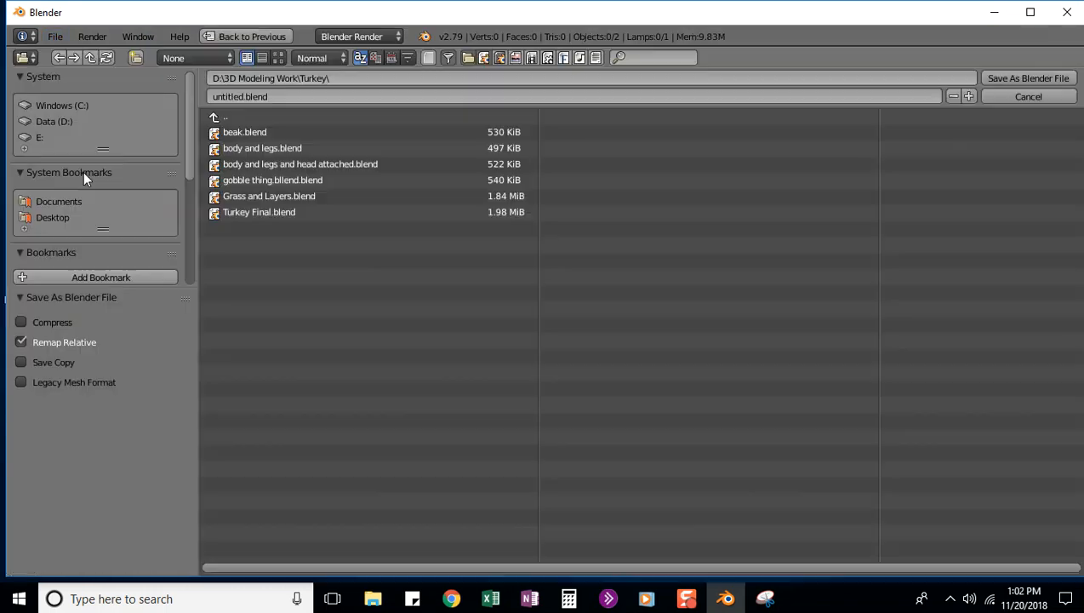
pyautogui.click(256, 99)
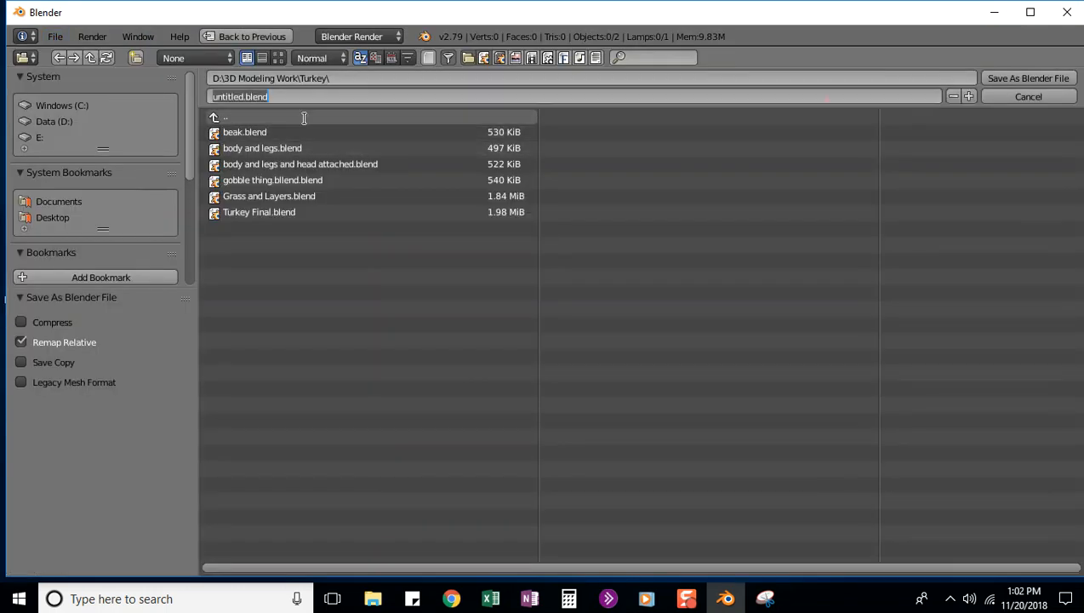
pyautogui.write('Mr Potat')
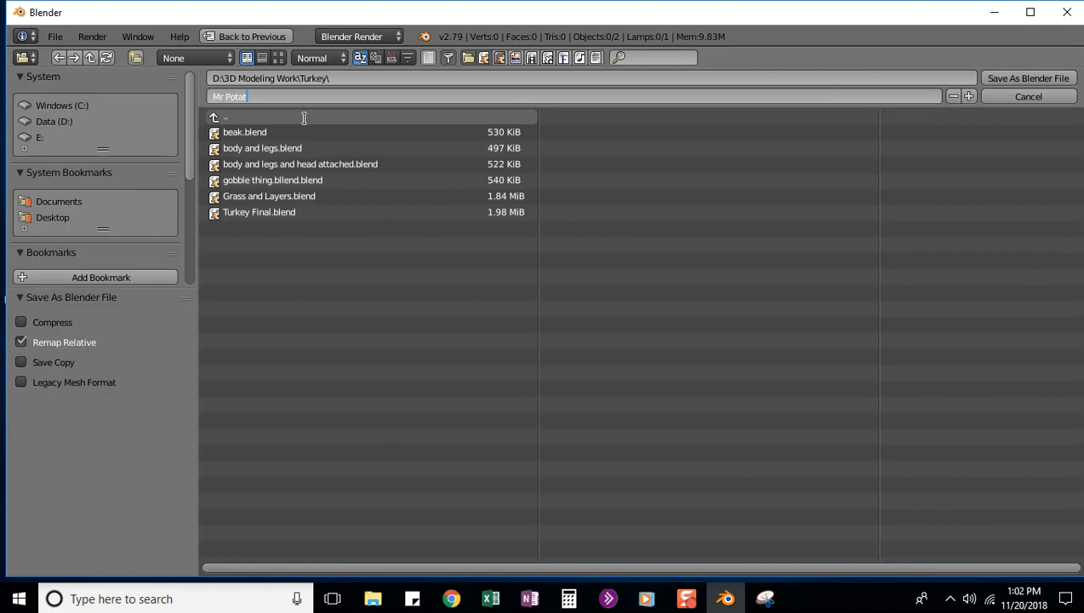
pyautogui.write('o V1')
pyautogui.press('Return')
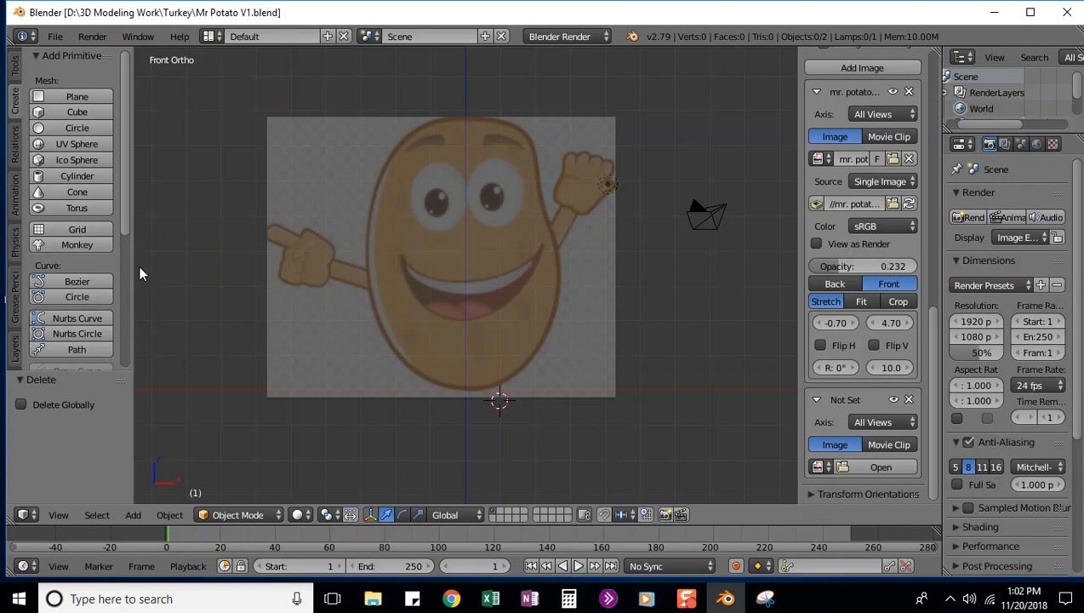
pyautogui.click(61, 144)
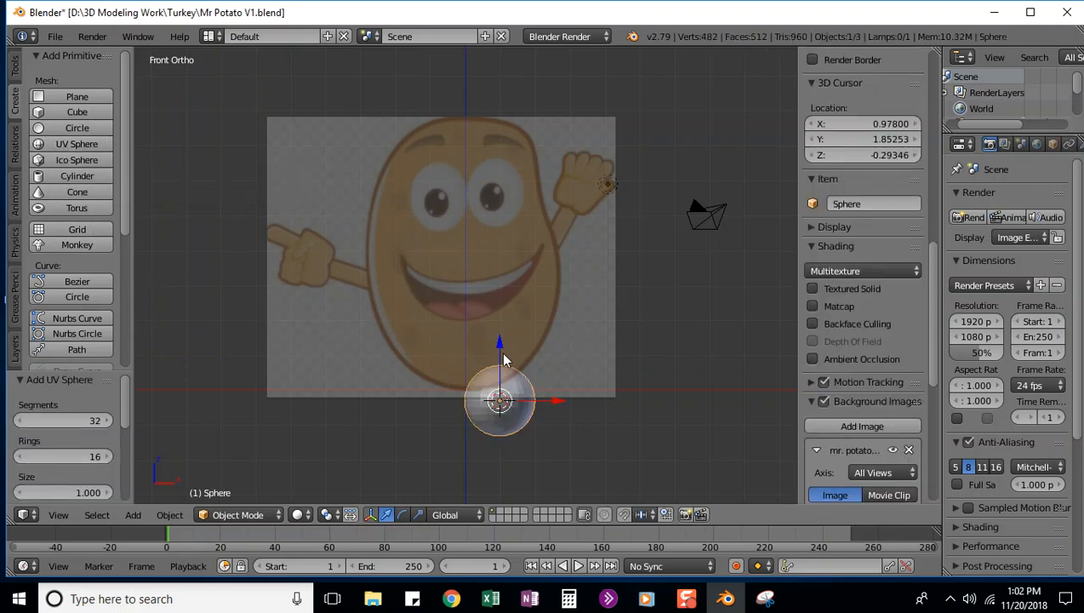
pyautogui.moveTo(499, 349); pyautogui.dragTo(503, 280)
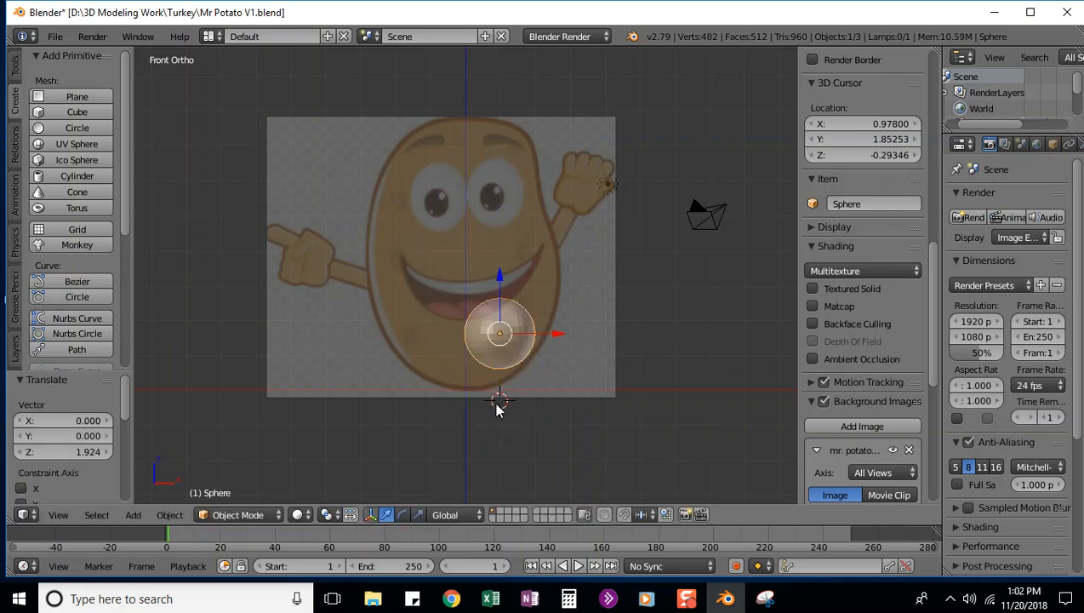
pyautogui.hotkey('ctrl', 'z')
pyautogui.hotkey('ctrl', 'z')
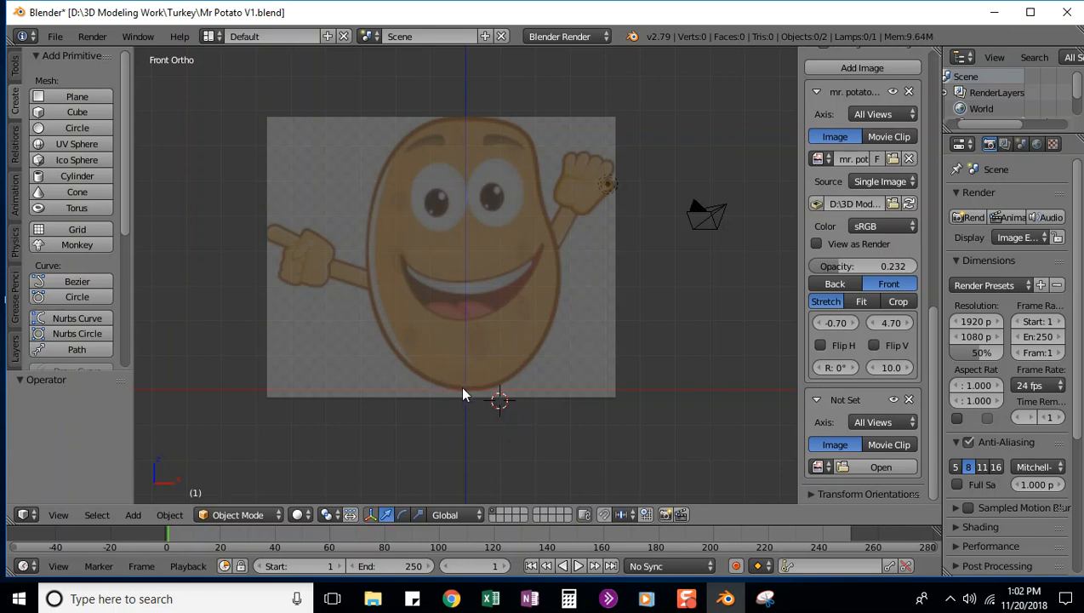
# Step: Snap the 3D cursor to the centre, add a UV sphere there and raise it about 3.8 units along Z
pyautogui.hotkey('shift', 's')
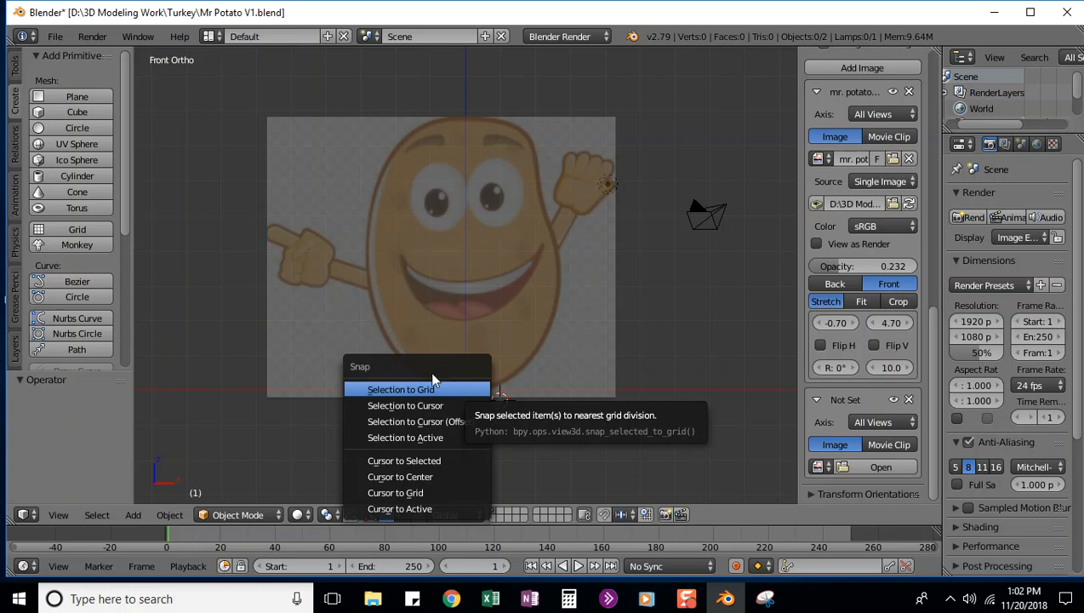
pyautogui.click(427, 475)
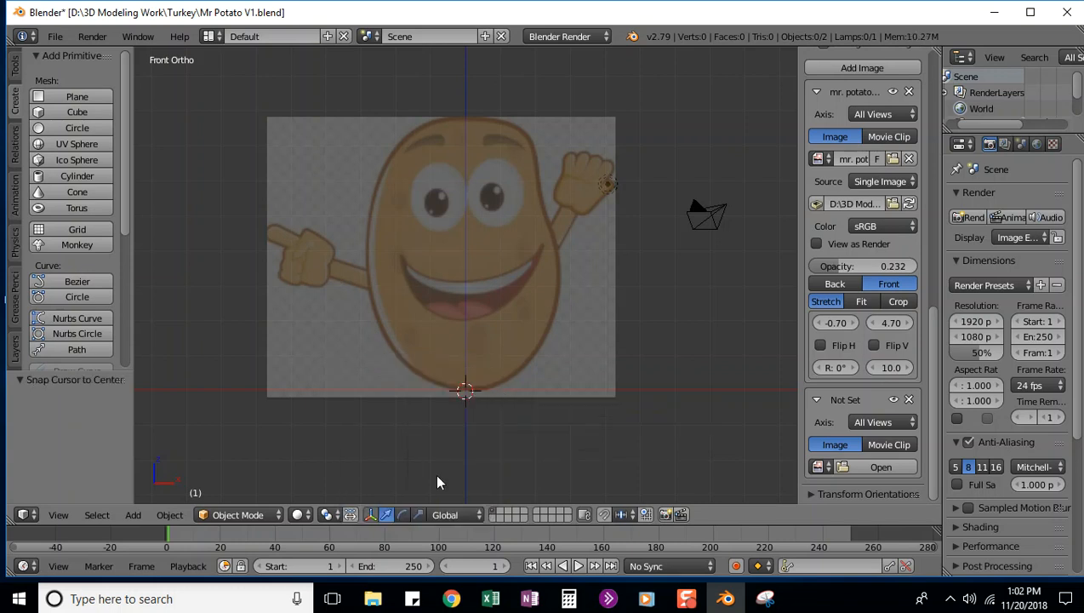
pyautogui.click(75, 144)
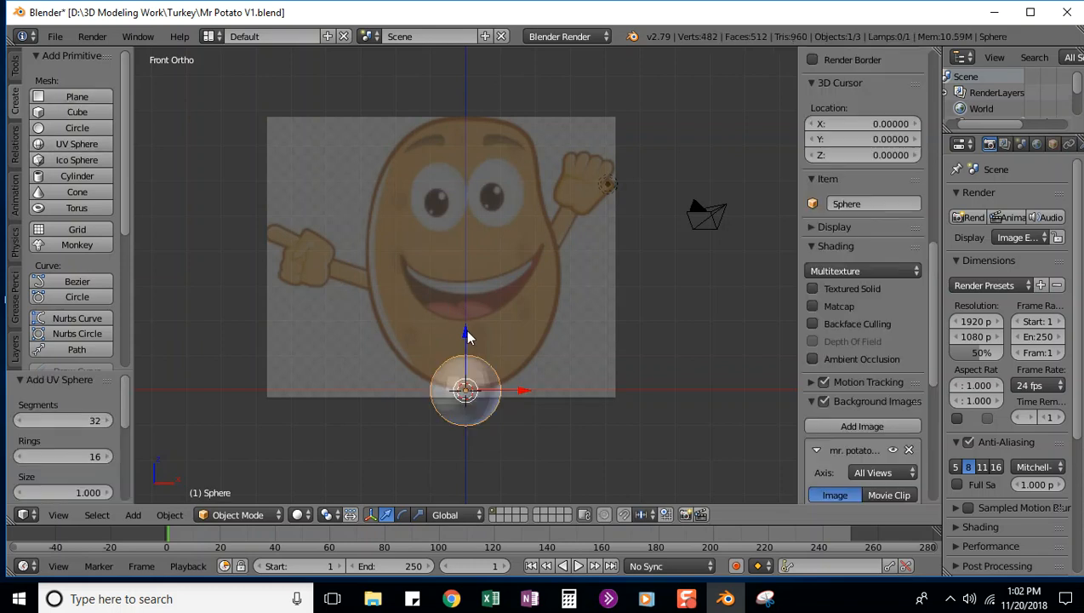
pyautogui.moveTo(465, 332); pyautogui.dragTo(466, 198)
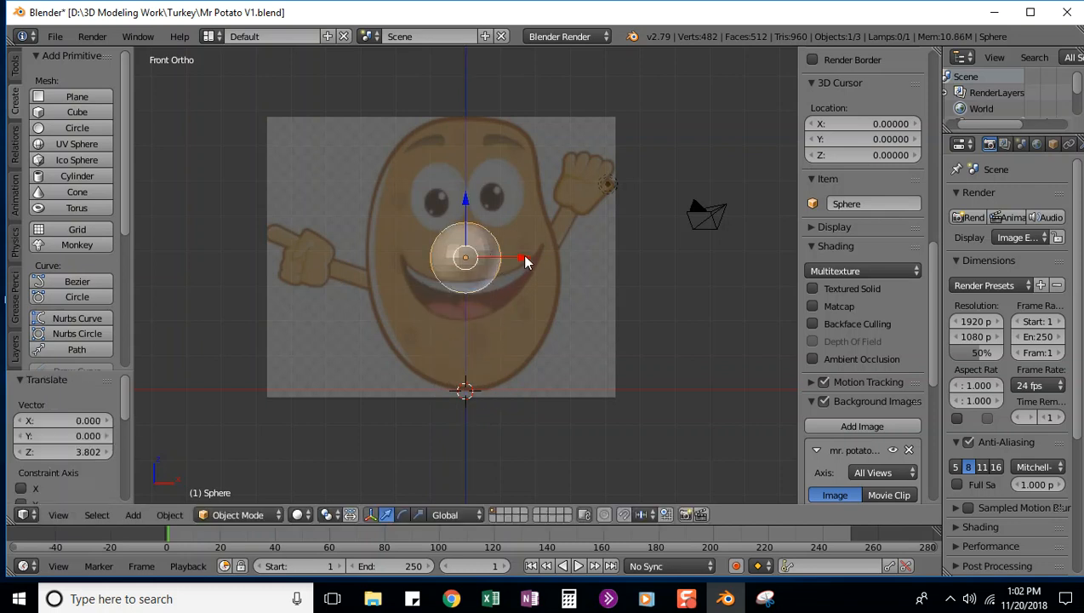
# Step: Scale the sphere uniformly by about 2.717 and stretch it along Z by about 1.451 to match the potato body
pyautogui.press('s')
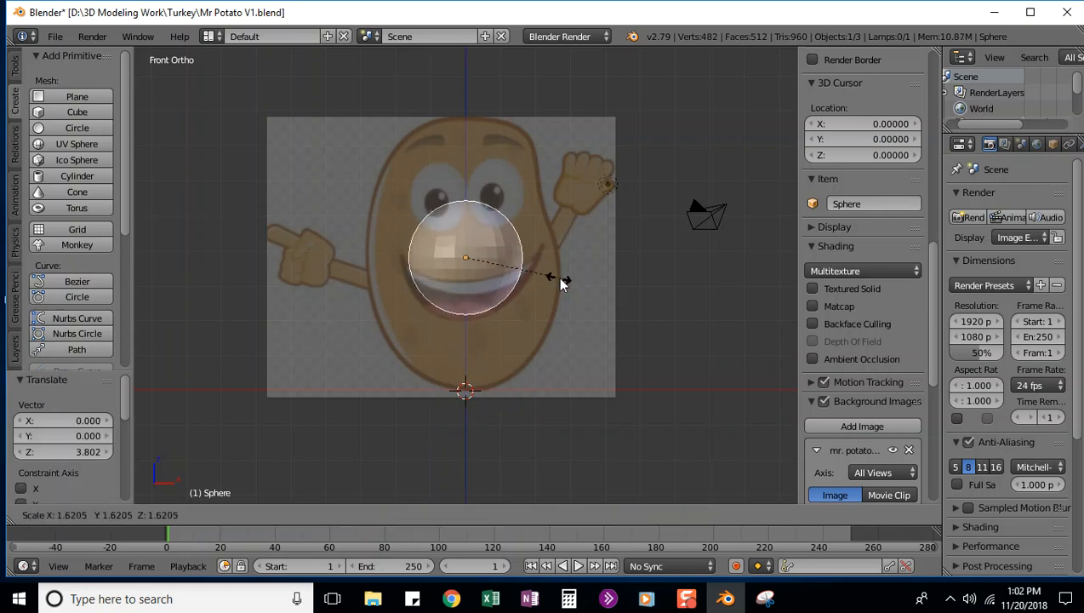
pyautogui.click(612, 323)
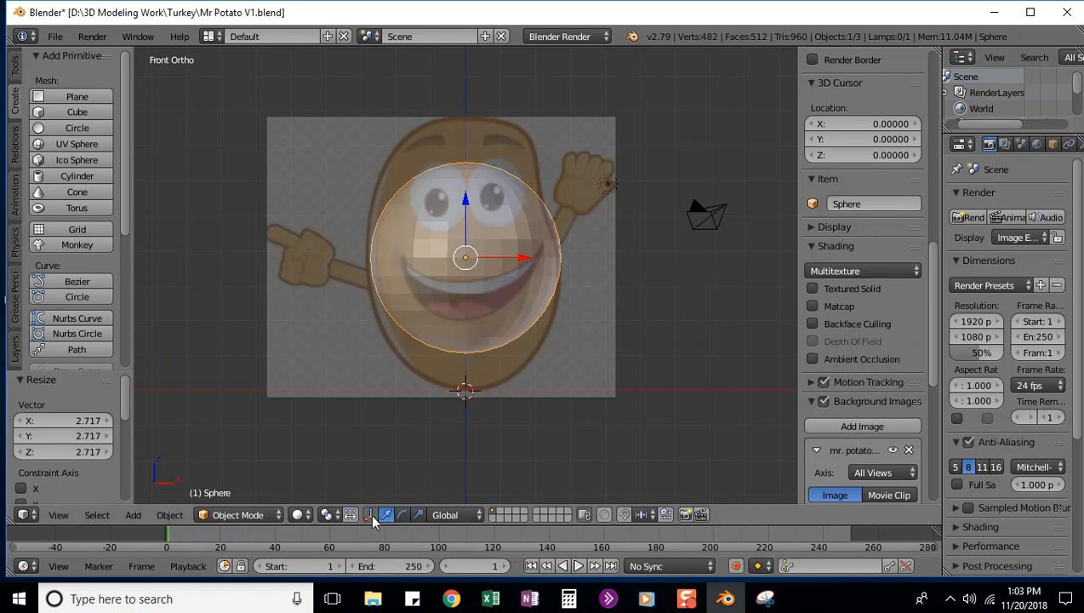
pyautogui.click(419, 515)
pyautogui.moveTo(469, 198); pyautogui.dragTo(459, 166)
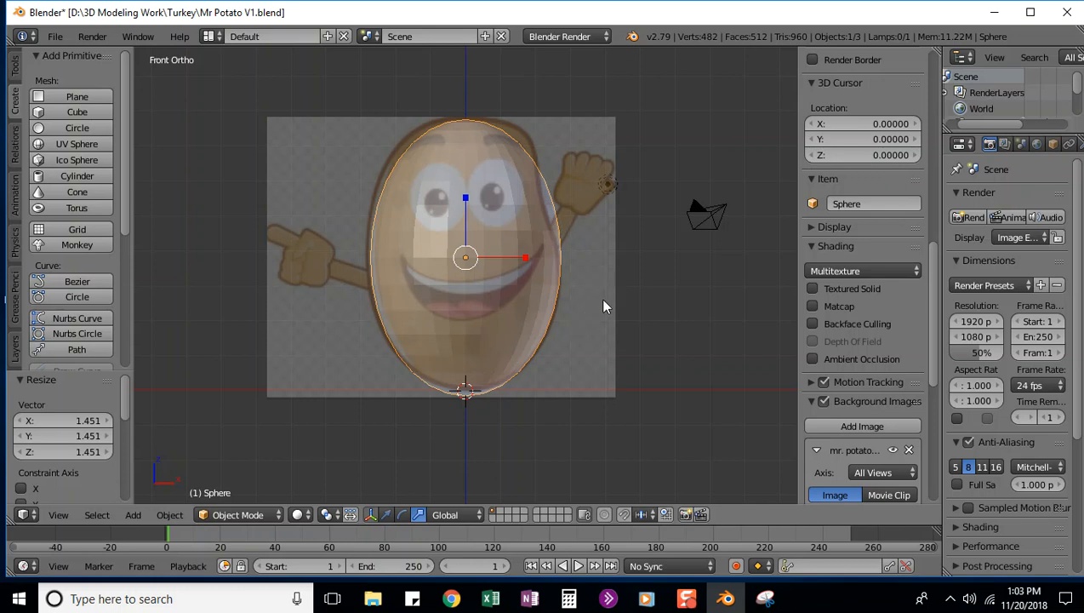
pyautogui.moveTo(604, 302); pyautogui.dragTo(546, 316, button='middle')
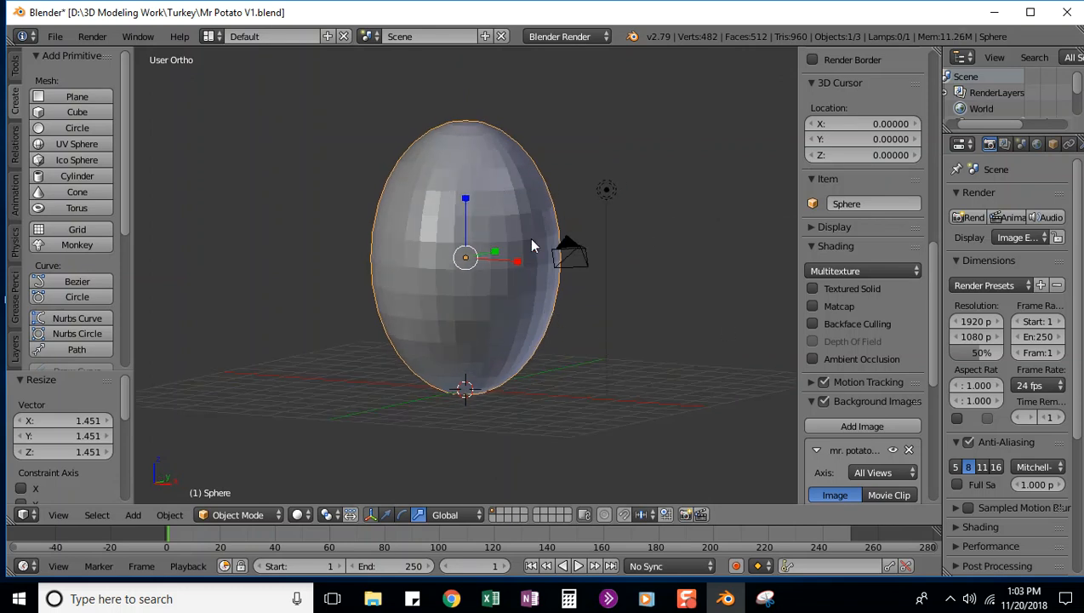
pyautogui.press('KP_1')
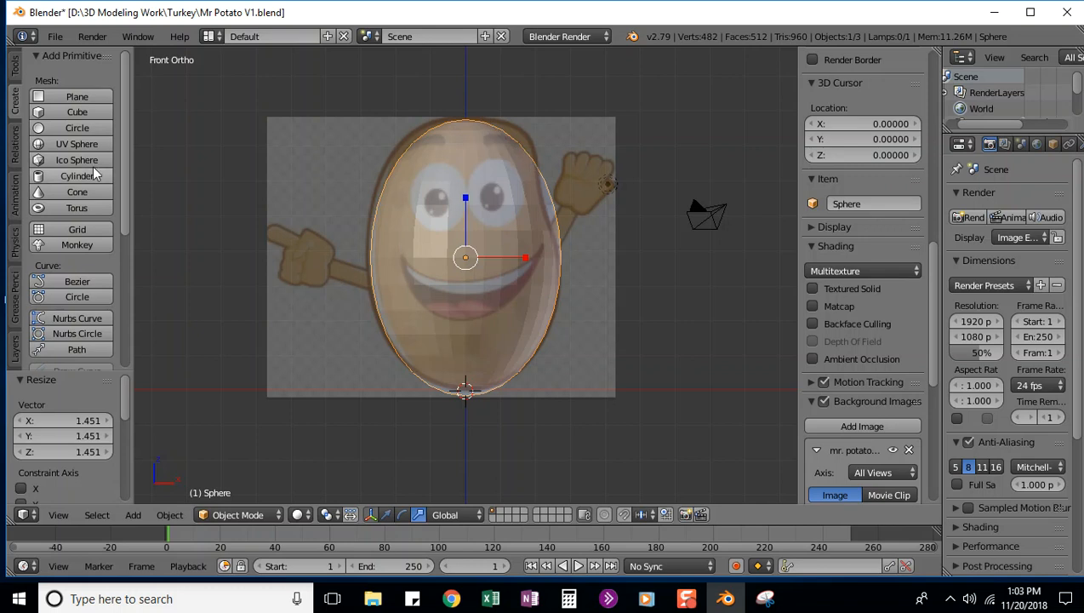
# Step: Look through the creation, object and layer management tools, and save the current scene file
pyautogui.moveTo(124, 138); pyautogui.dragTo(126, 280)
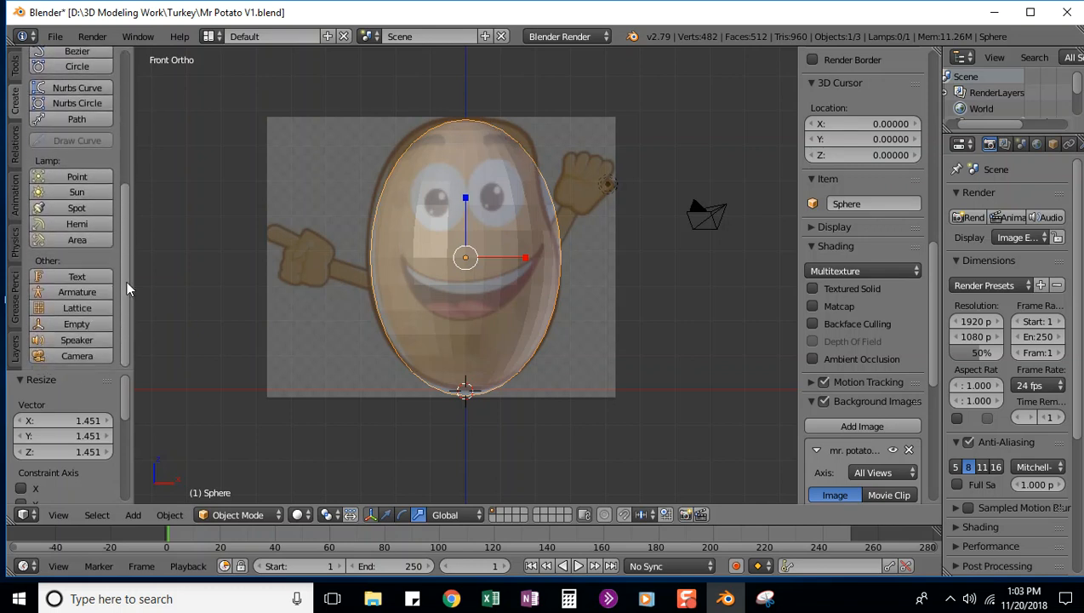
pyautogui.click(15, 66)
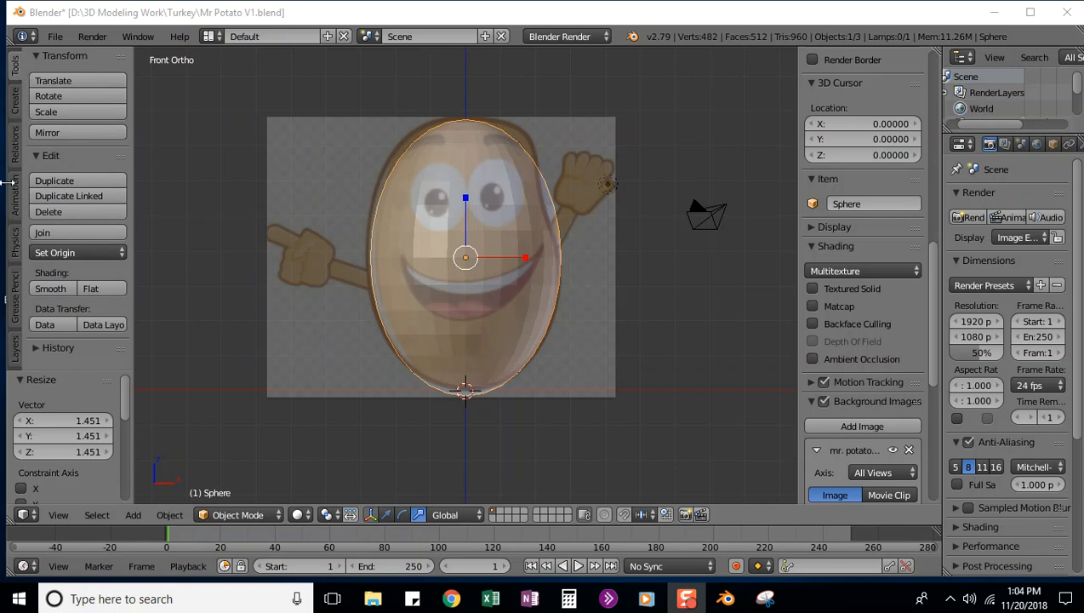
pyautogui.click(15, 356)
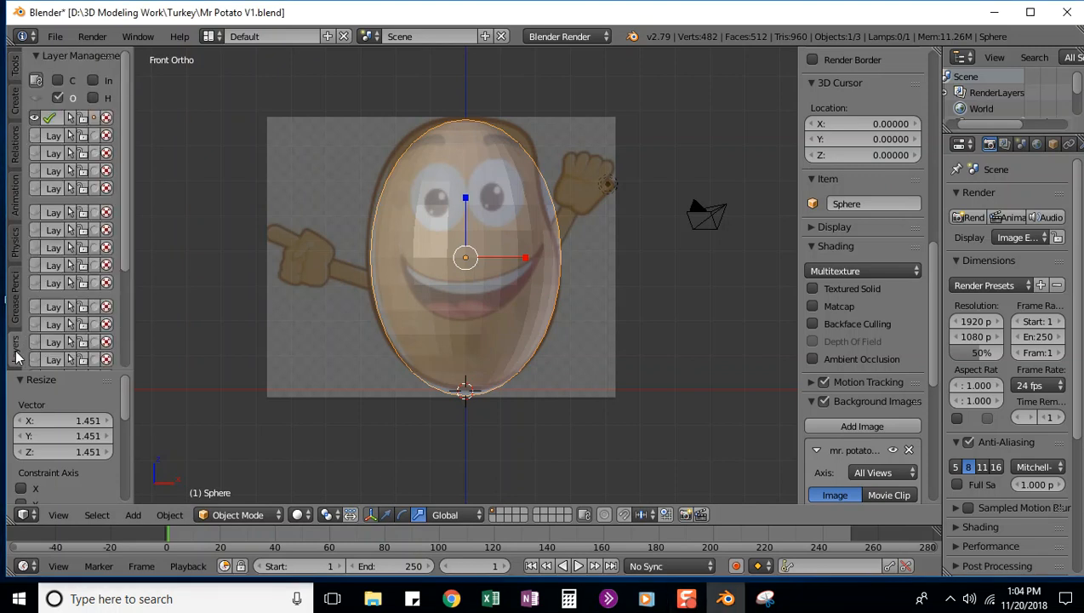
pyautogui.doubleClick(56, 121)
pyautogui.click(55, 36)
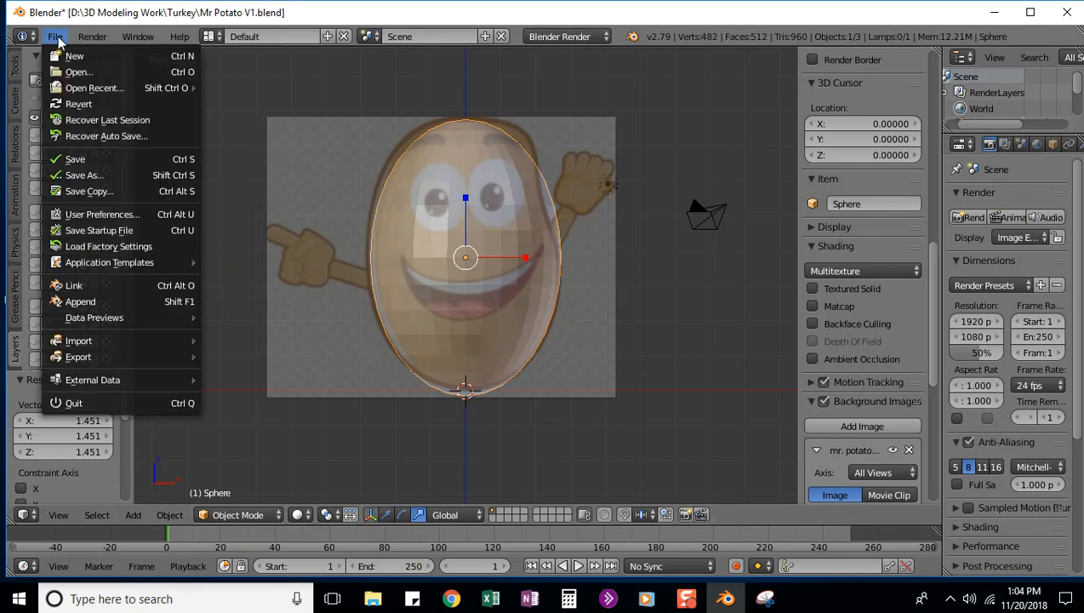
pyautogui.click(74, 160)
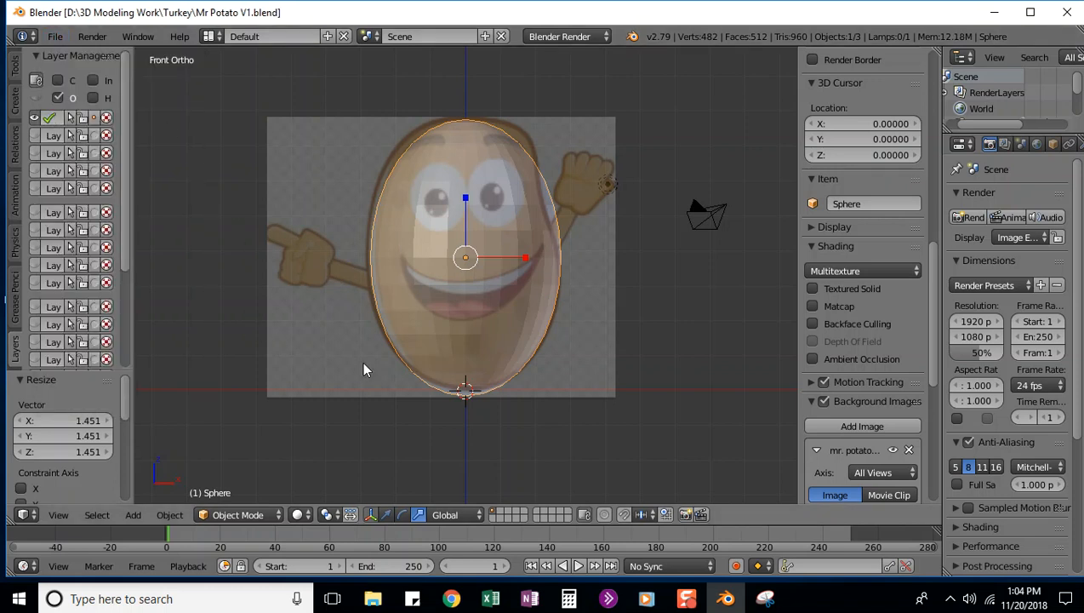
# Step: View the second scene layer, return to the first layer with the sphere, and bring back the object transform tools
pyautogui.click(501, 516)
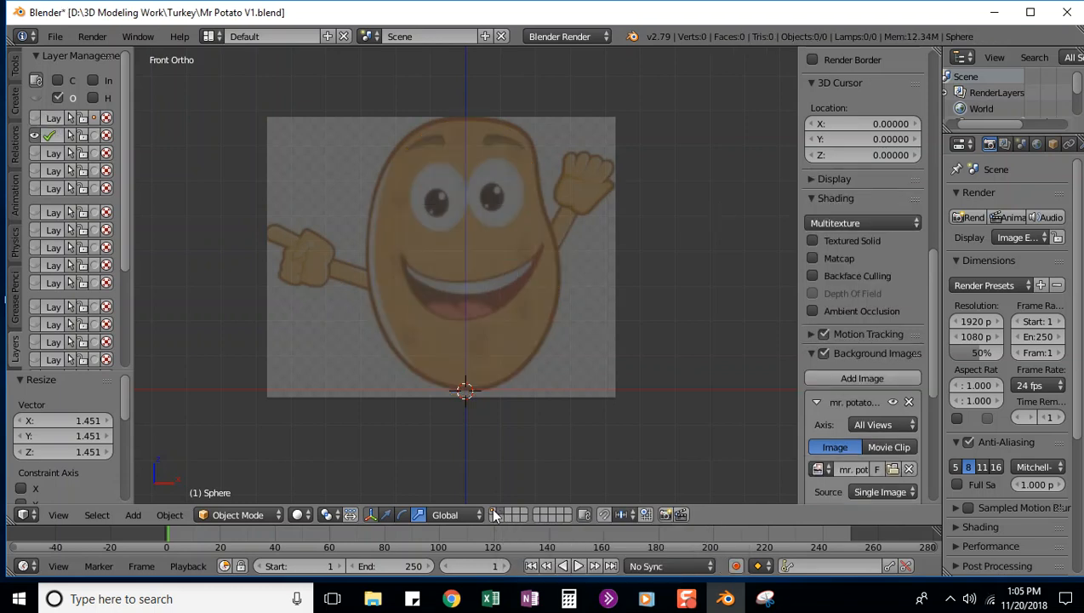
pyautogui.click(492, 514)
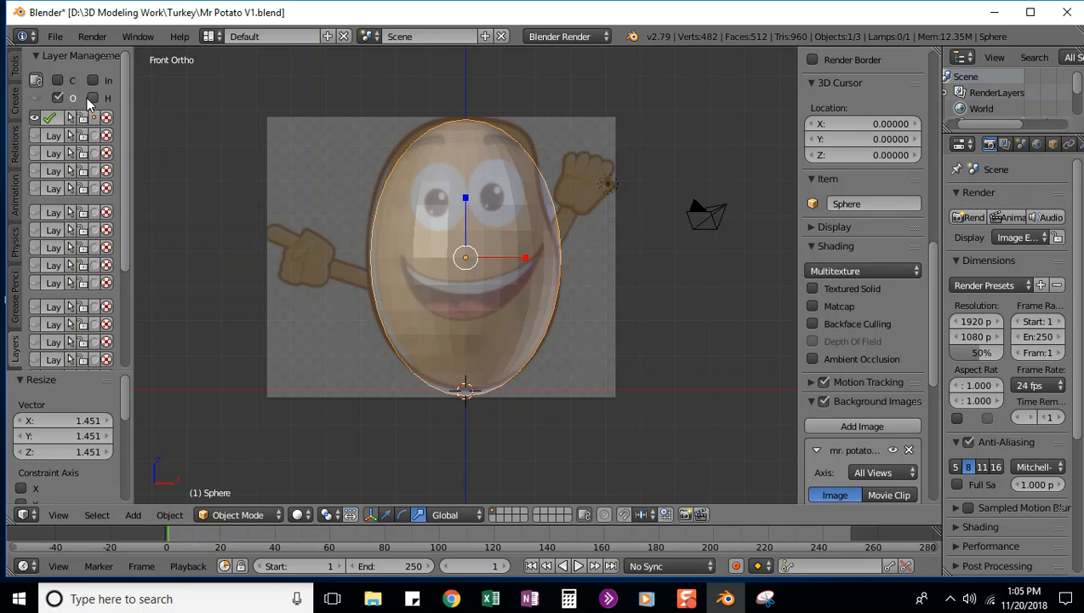
pyautogui.click(14, 70)
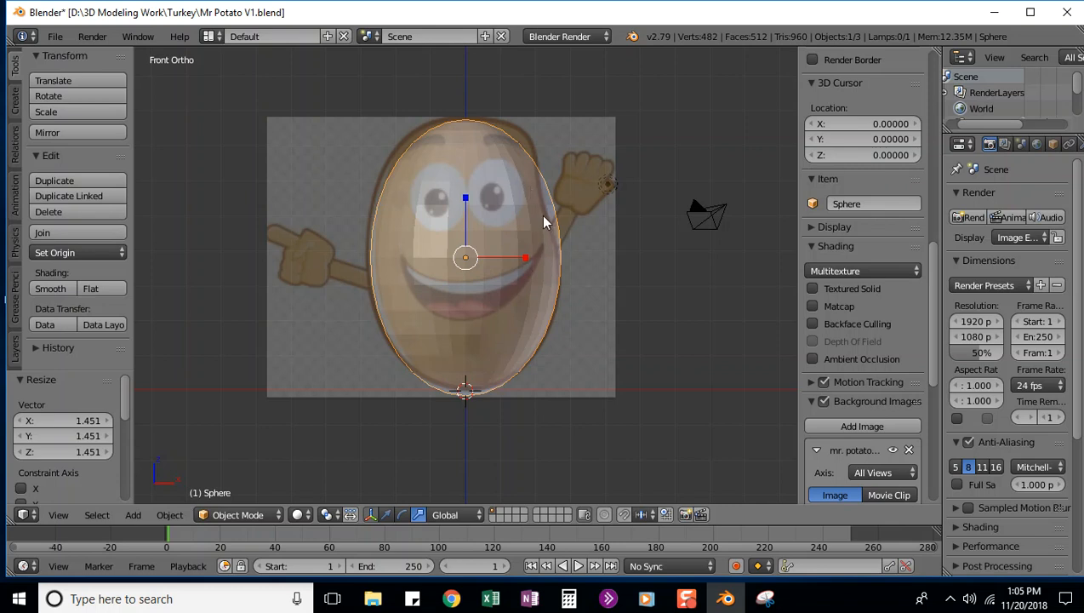
# Step: Switch the sphere to Edit Mode and deselect all of its vertices
pyautogui.press('c')
pyautogui.scroll(4, 541, 211)
pyautogui.scroll(1, 541, 212)
pyautogui.click(239, 514)
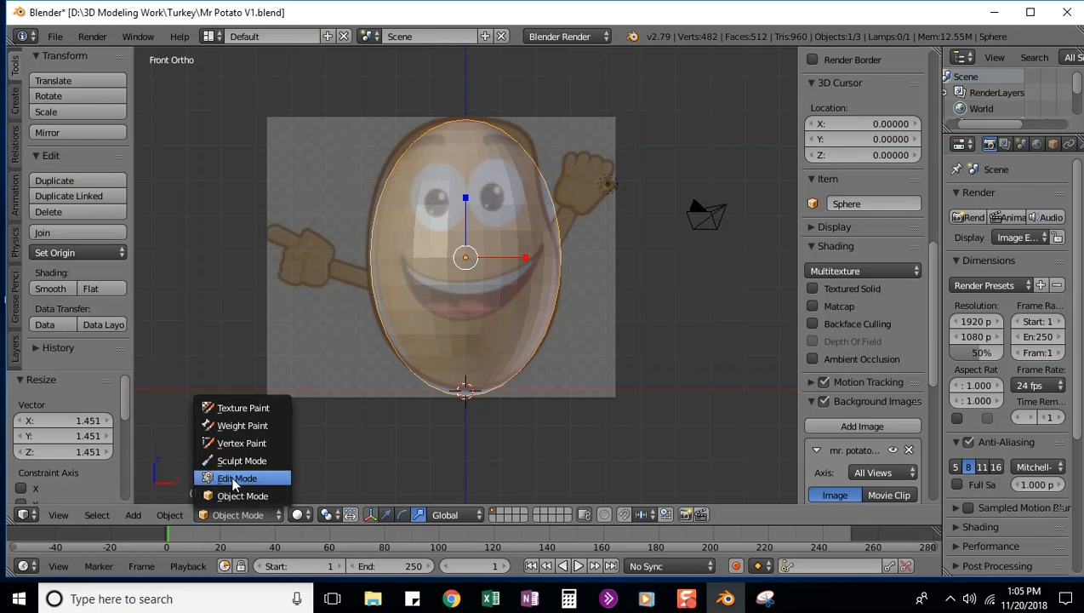
pyautogui.click(226, 481)
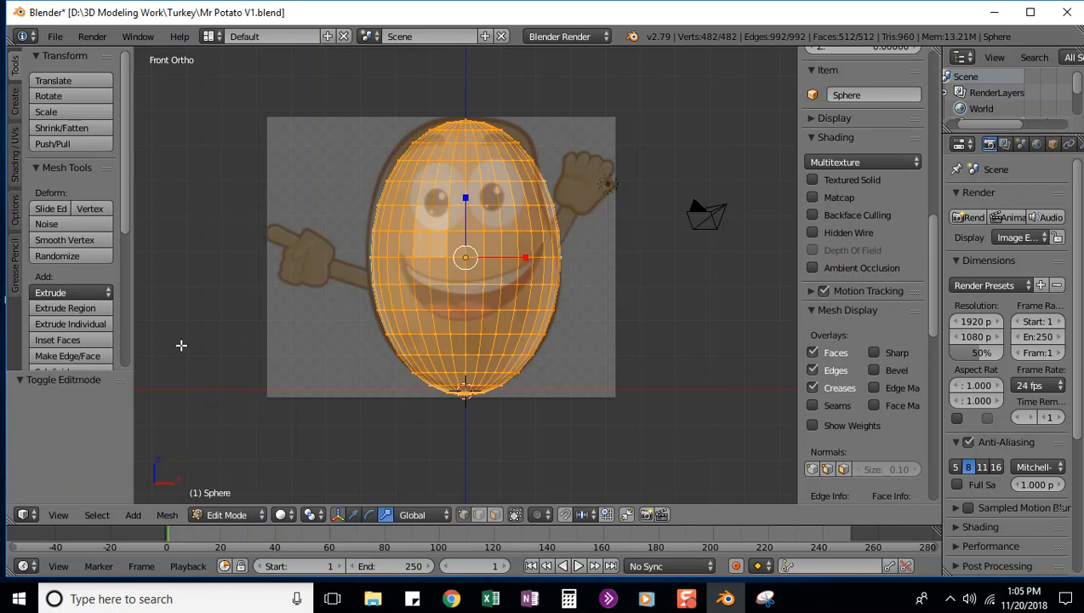
pyautogui.press('a')
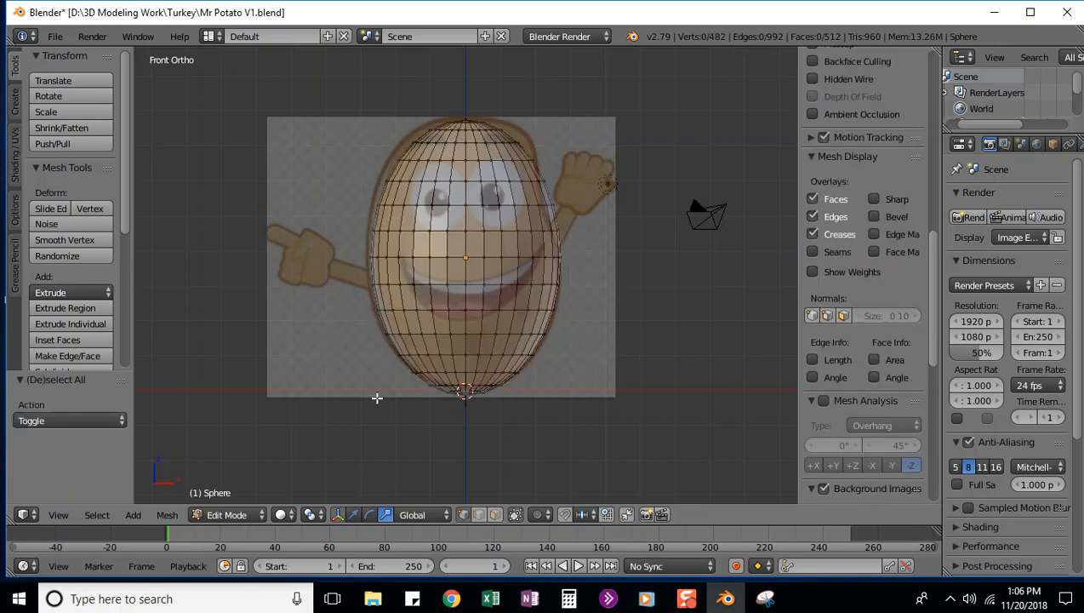
pyautogui.press('a')
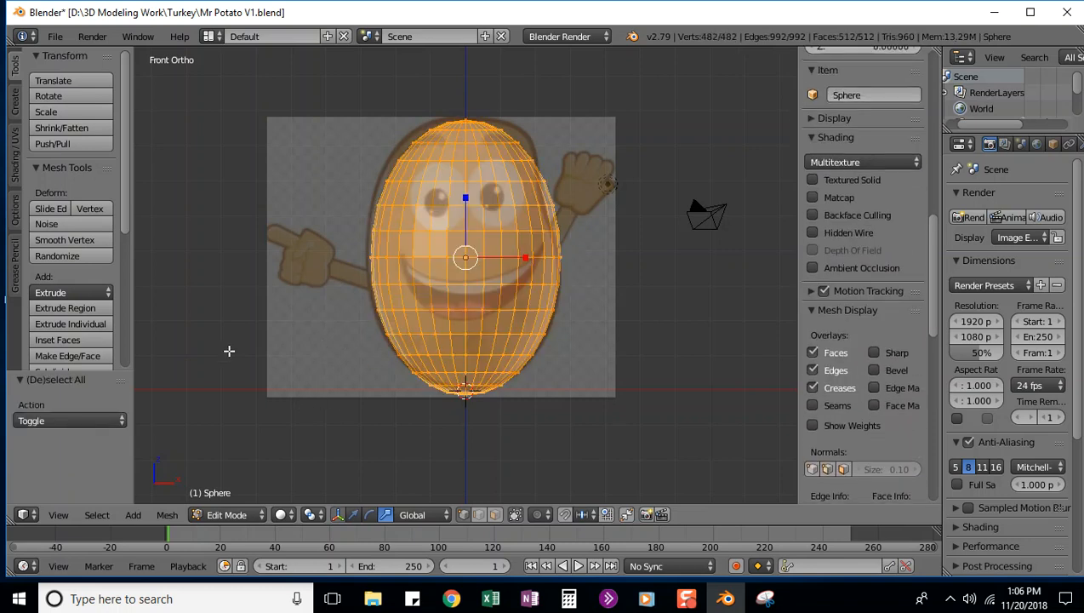
pyautogui.press('a')
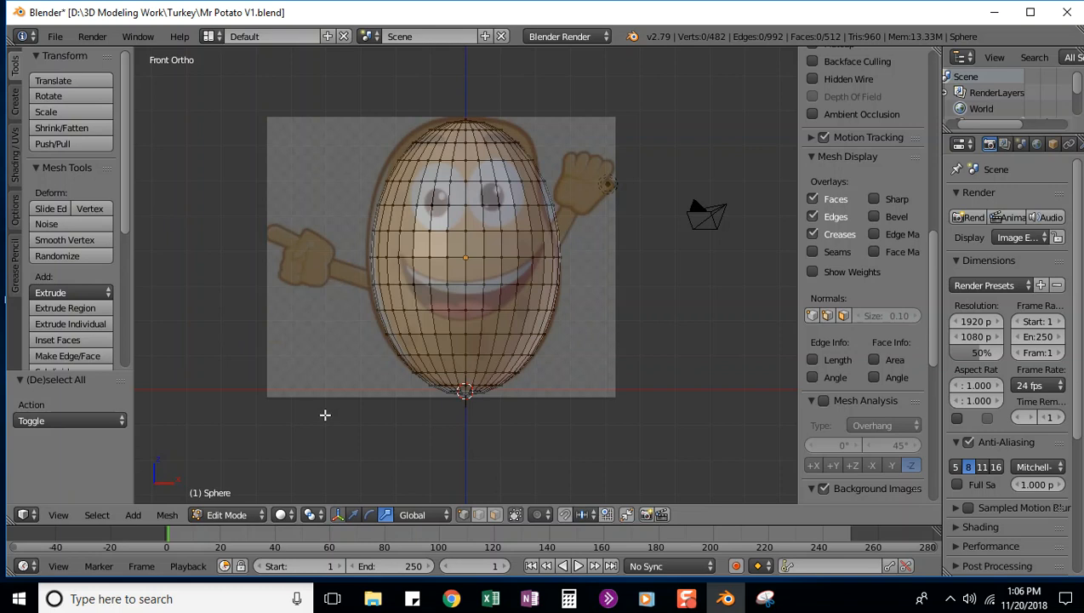
# Step: Select a small patch of vertices on the upper +X side of the body, beside the raised arm
pyautogui.rightClick(541, 179)
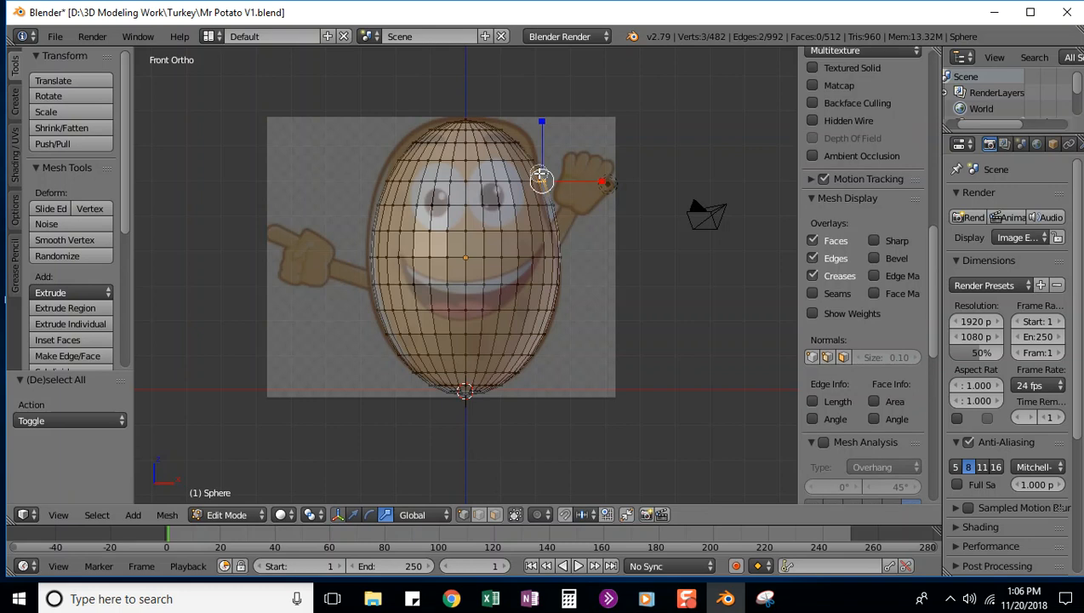
pyautogui.press('ctrl+KP_Add')
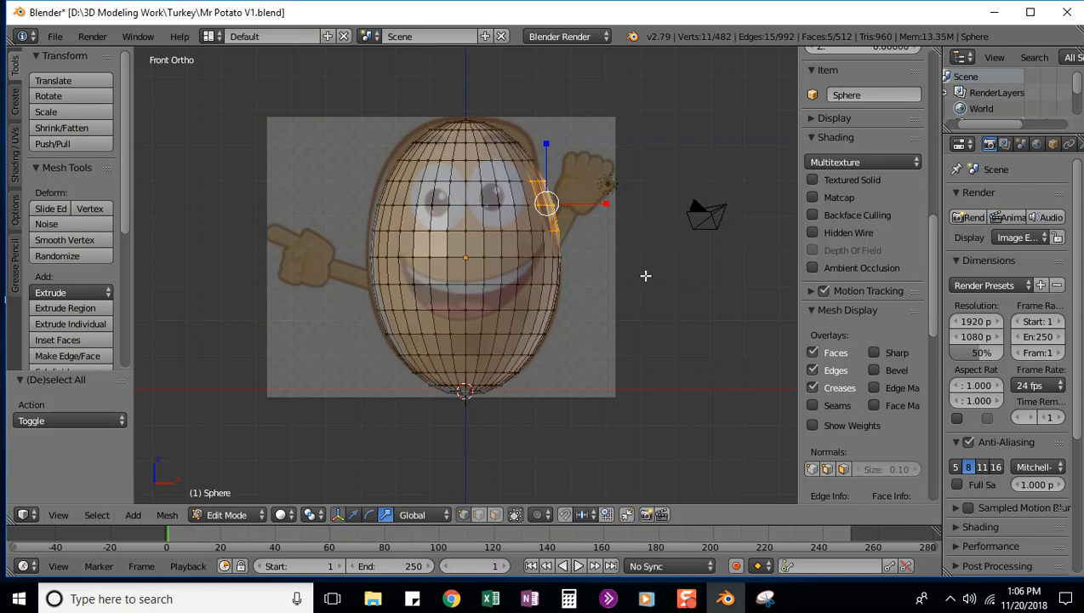
pyautogui.moveTo(645, 276); pyautogui.dragTo(474, 300, button='middle')
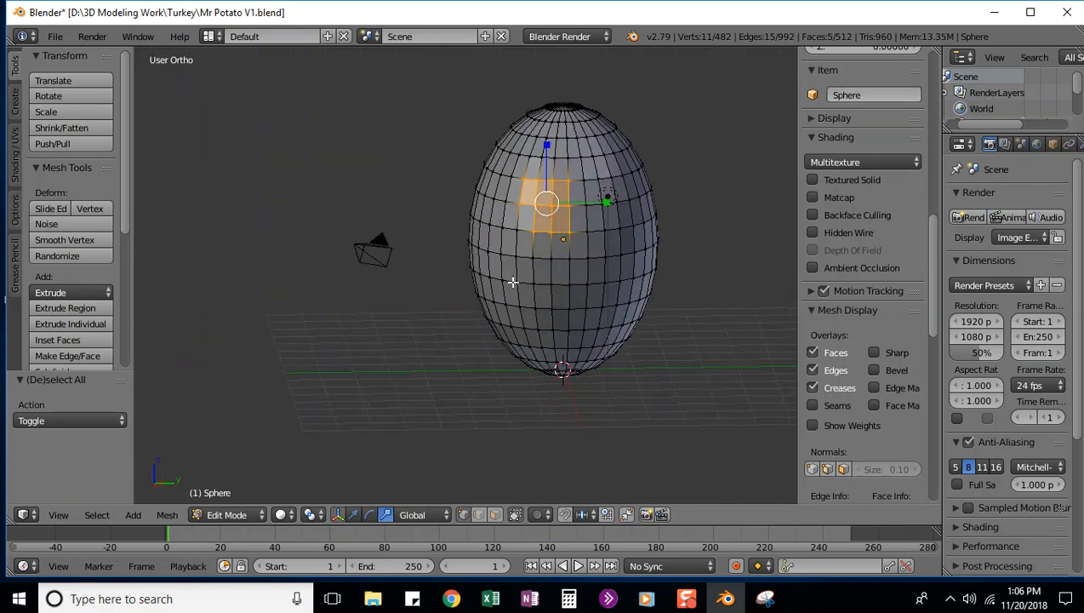
pyautogui.keyDown('shift'); pyautogui.rightClick(580, 191); pyautogui.keyUp('shift')
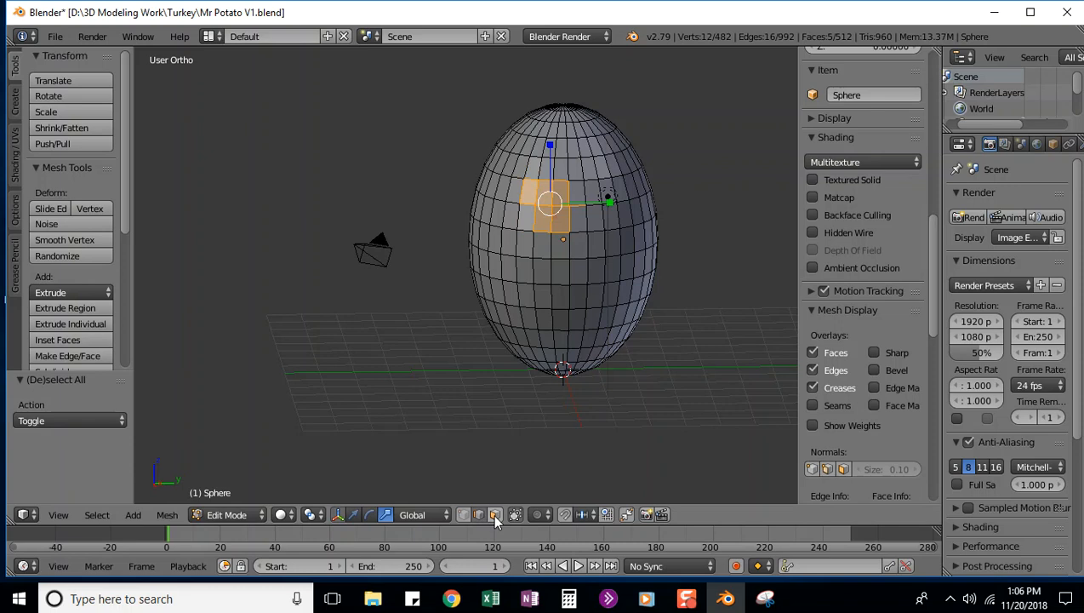
# Step: Try face selection, return to vertex selection, and extend the selected side patch with the surrounding vertices
pyautogui.click(493, 514)
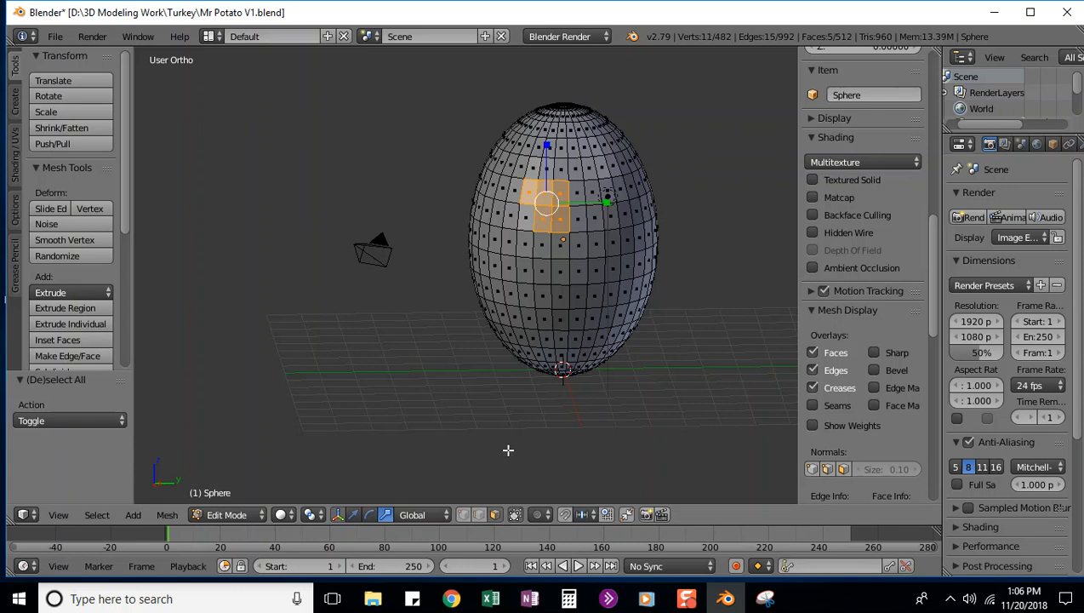
pyautogui.click(465, 515)
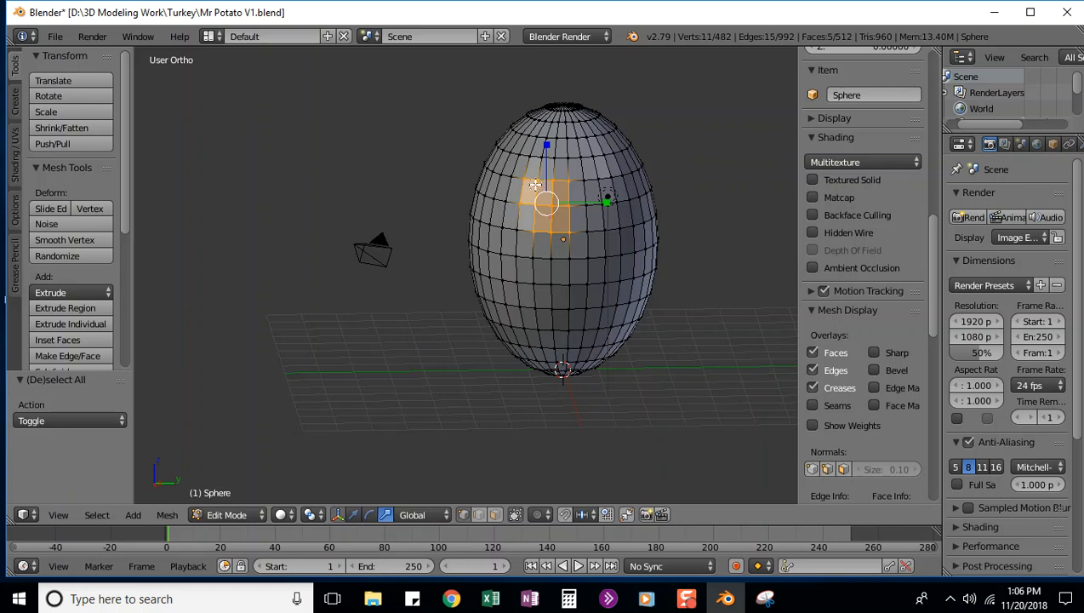
pyautogui.press('b')
pyautogui.moveTo(577, 245); pyautogui.dragTo(597, 167)
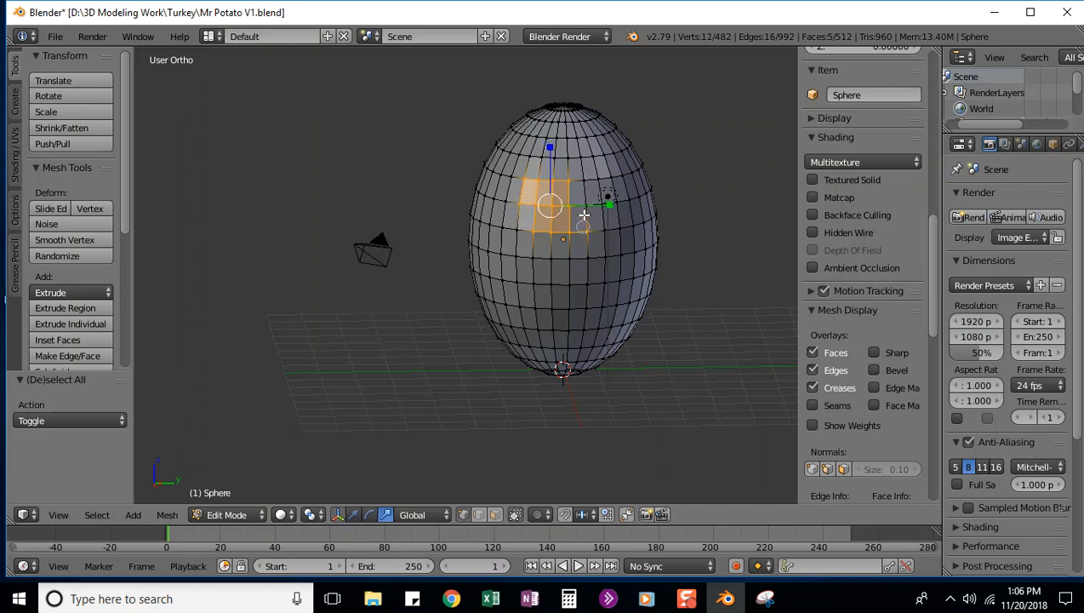
pyautogui.press('b')
pyautogui.moveTo(534, 150); pyautogui.dragTo(601, 180)
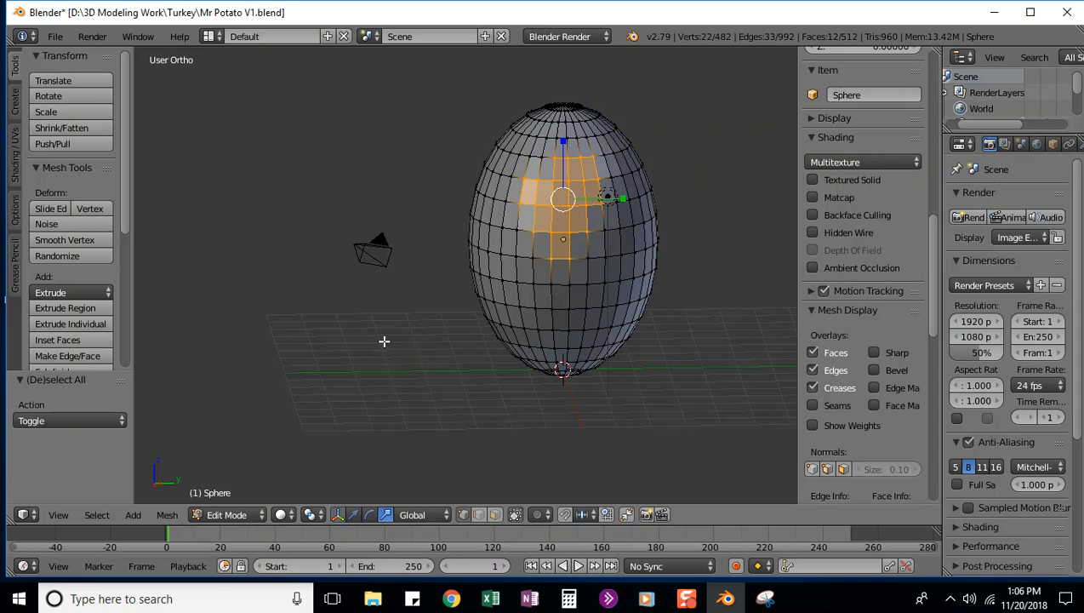
# Step: Try to flatten the selected side patch by scaling it along X by 0.376 and 0.750 and along Z by 0.994
pyautogui.moveTo(383, 340); pyautogui.dragTo(545, 344, button='middle')
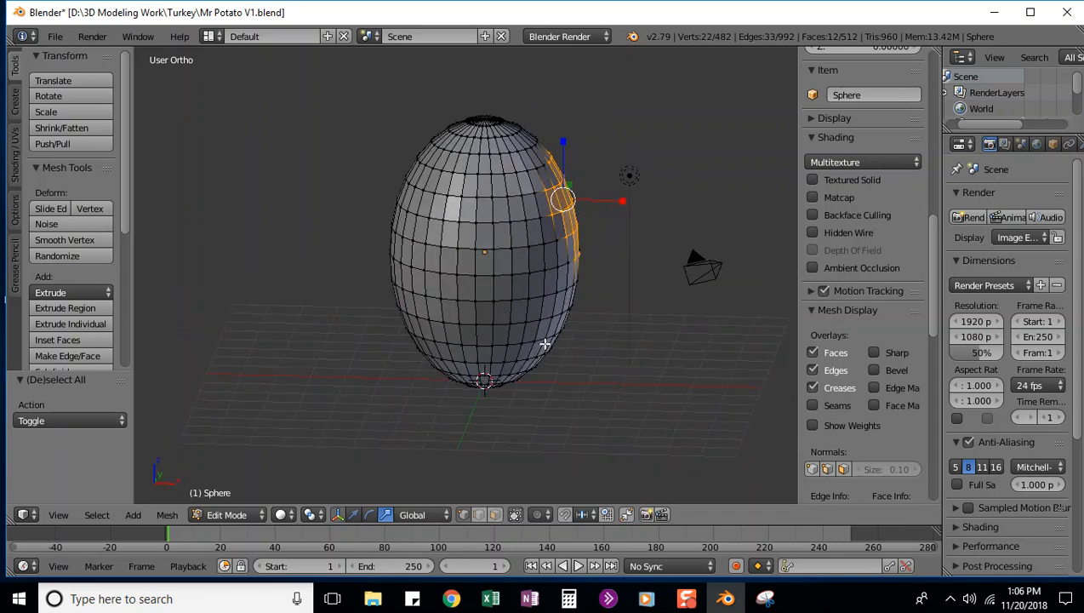
pyautogui.press('KP_1')
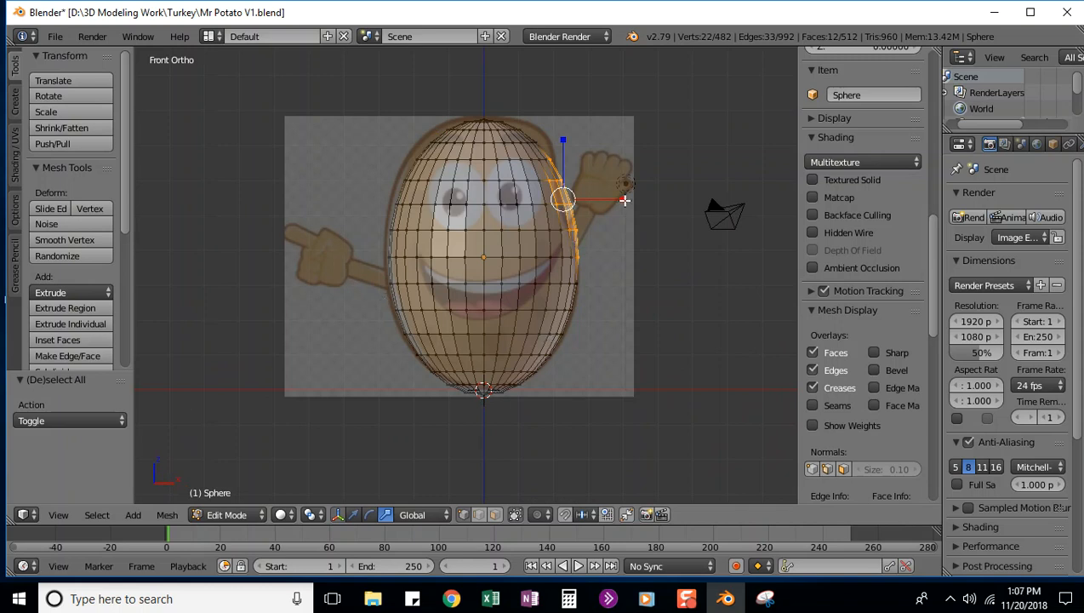
pyautogui.moveTo(624, 200); pyautogui.dragTo(586, 201)
pyautogui.moveTo(634, 223); pyautogui.dragTo(594, 285, button='middle')
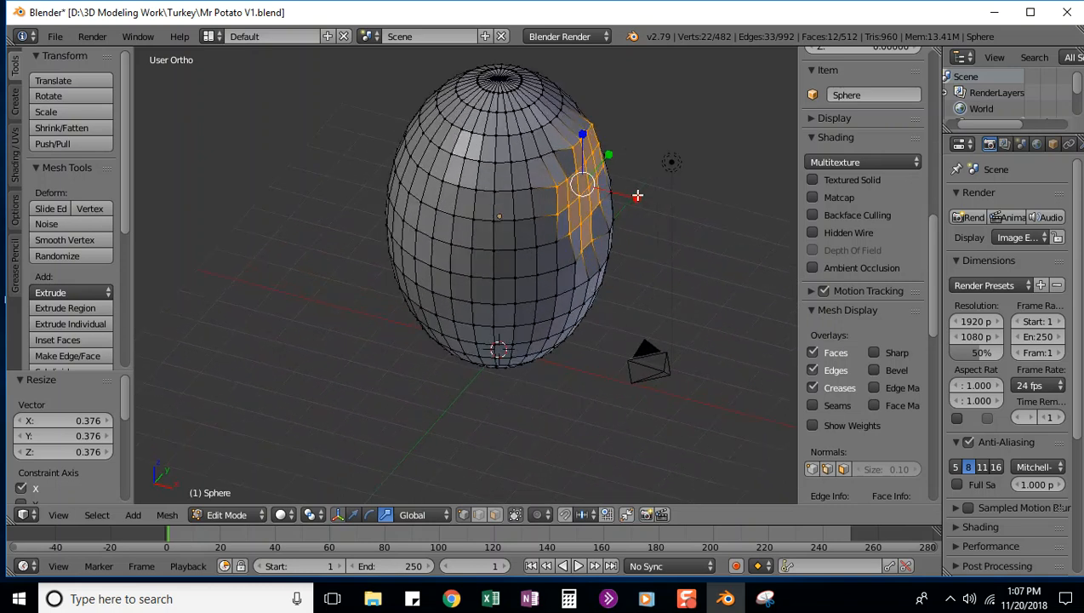
pyautogui.moveTo(637, 199)
pyautogui.mouseDown()
pyautogui.moveTo(625, 194)
pyautogui.moveTo(634, 198)
pyautogui.mouseUp()
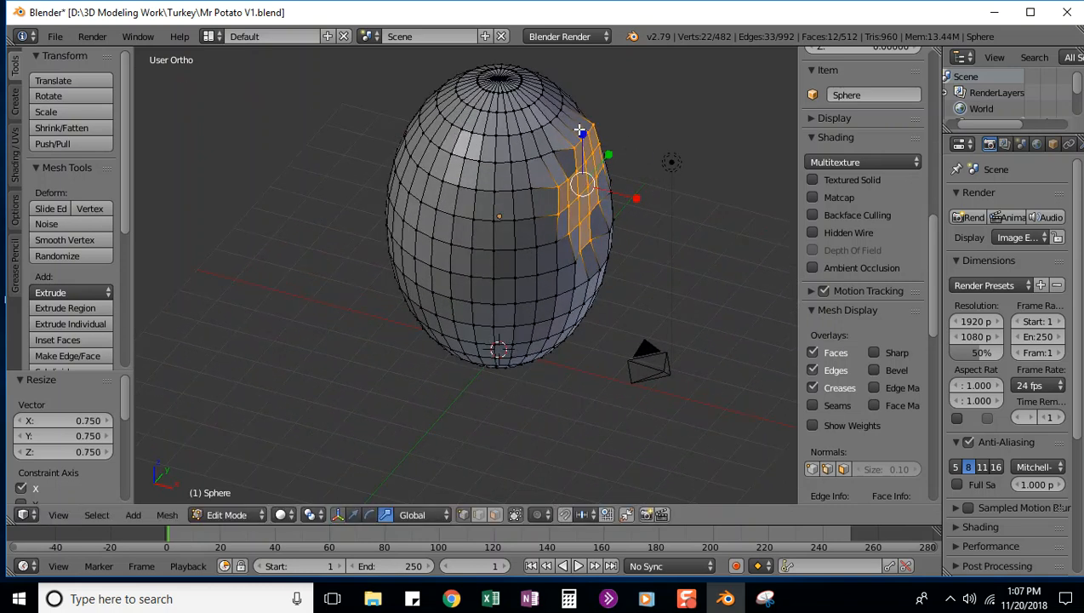
pyautogui.moveTo(582, 133)
pyautogui.mouseDown()
pyautogui.moveTo(582, 145)
pyautogui.moveTo(576, 126)
pyautogui.mouseUp()
pyautogui.moveTo(738, 184); pyautogui.dragTo(583, 361, button='middle')
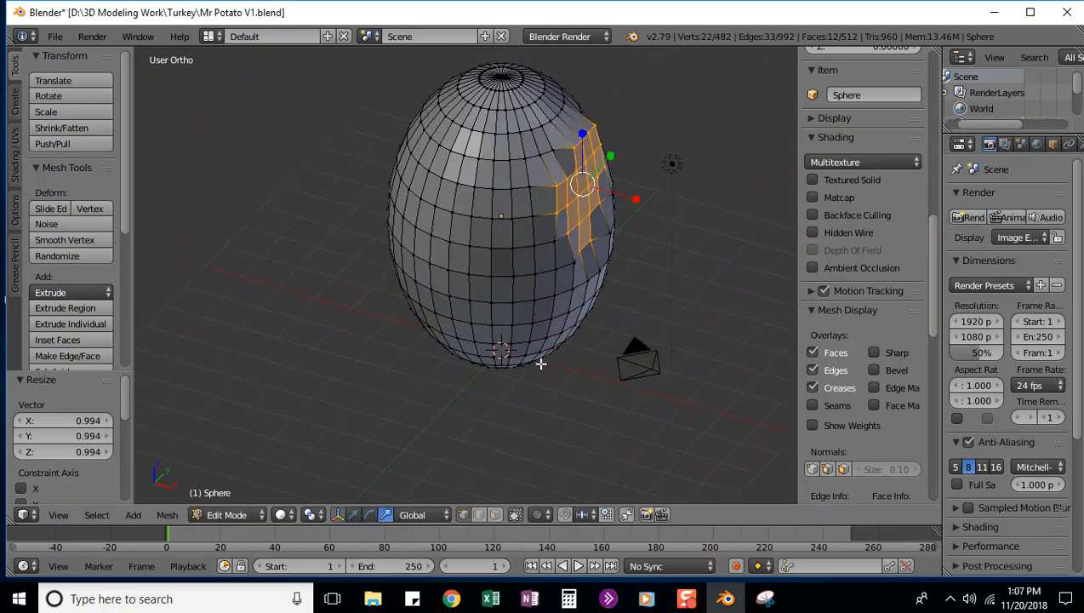
pyautogui.press('KP_1')
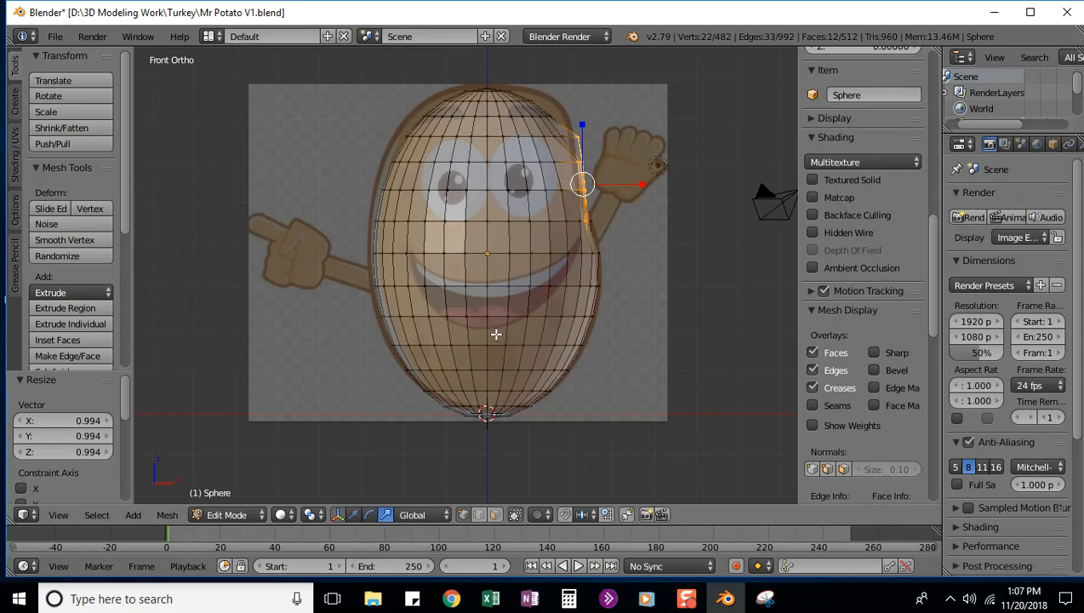
# Step: Undo the three scale changes made to the selected side patch
pyautogui.hotkey('ctrl', 'z')
pyautogui.hotkey('ctrl', 'z')
pyautogui.hotkey('ctrl', 'z')
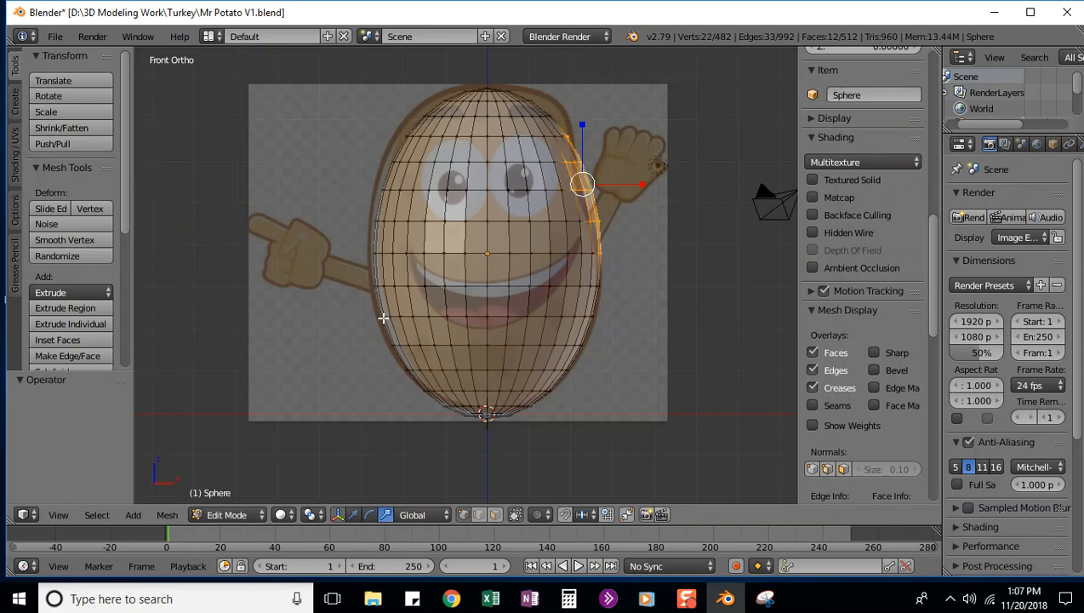
# Step: Push the selected patch inward along X by about -0.210 and again by about -0.177, and clear the vertex selection
pyautogui.click(352, 514)
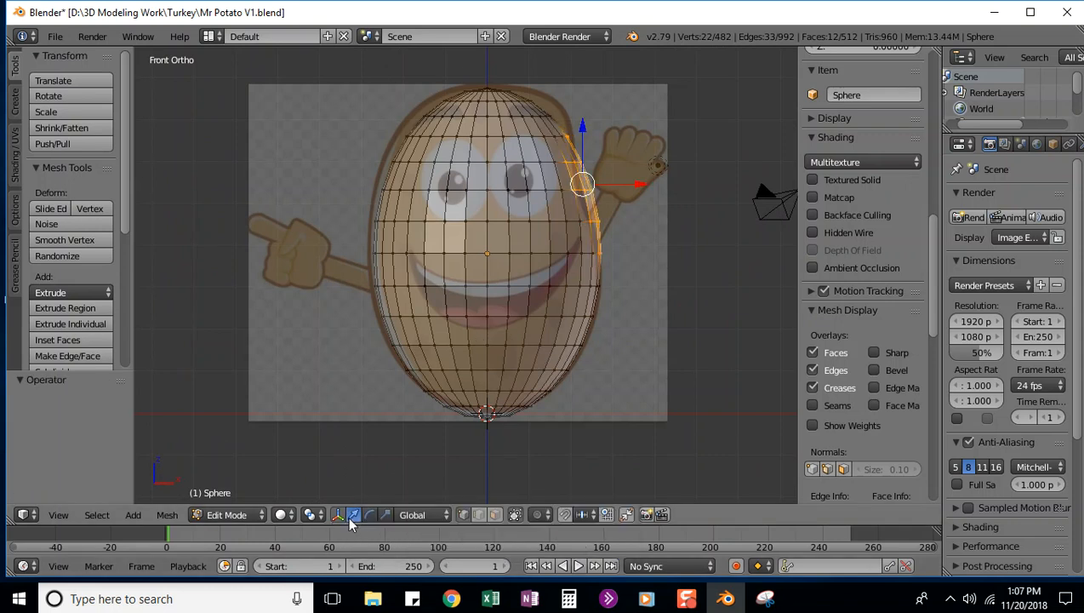
pyautogui.moveTo(638, 184); pyautogui.dragTo(634, 184)
pyautogui.moveTo(634, 183); pyautogui.dragTo(577, 205, button='middle')
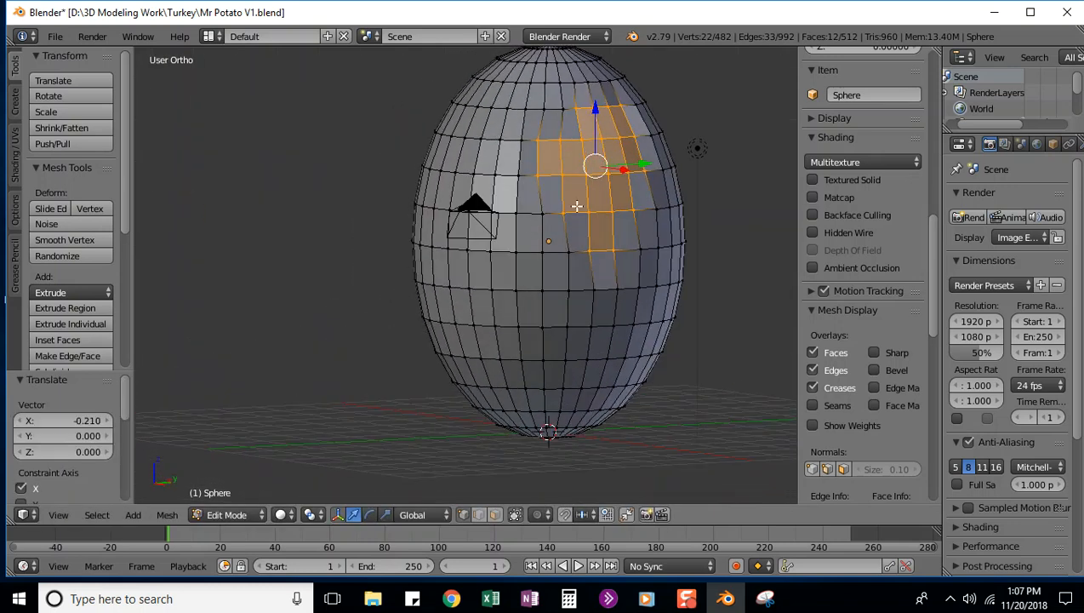
pyautogui.moveTo(625, 173)
pyautogui.mouseDown()
pyautogui.moveTo(613, 172)
pyautogui.moveTo(626, 172)
pyautogui.mouseUp()
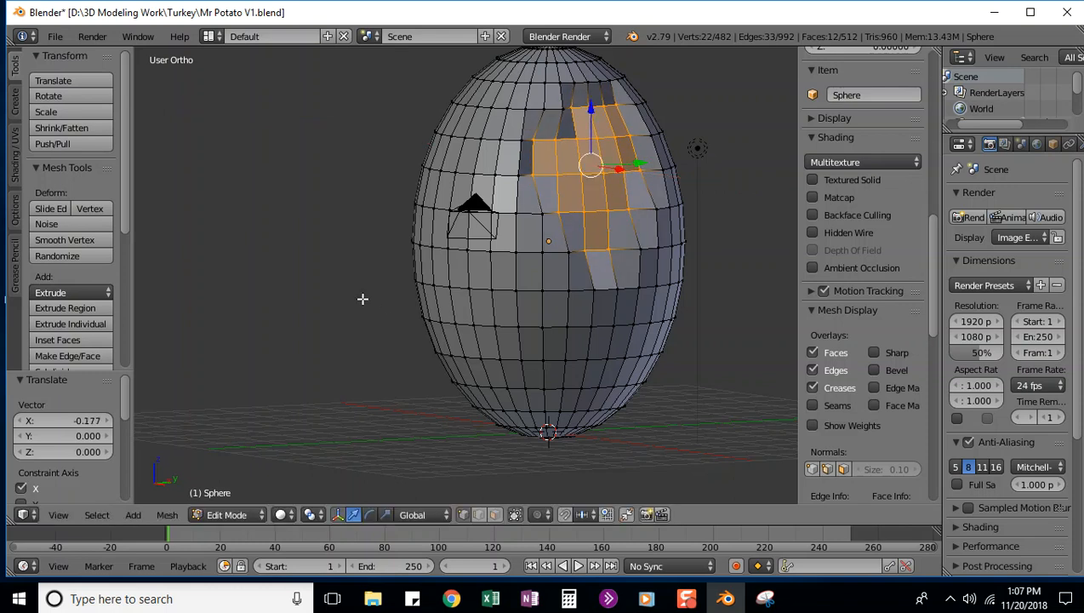
pyautogui.moveTo(360, 298); pyautogui.dragTo(491, 303, button='middle')
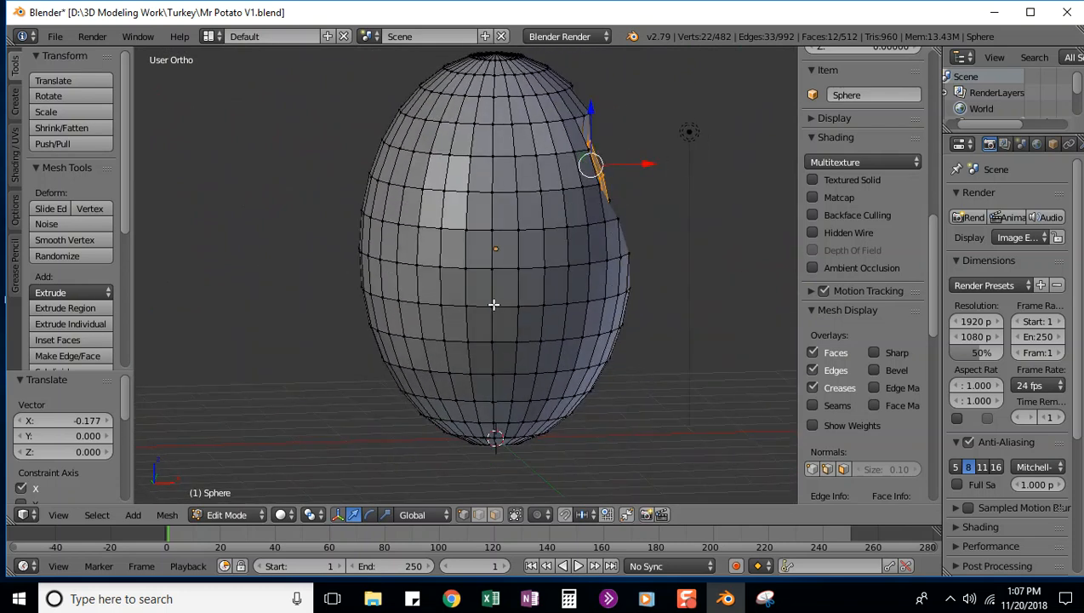
pyautogui.press('KP_1')
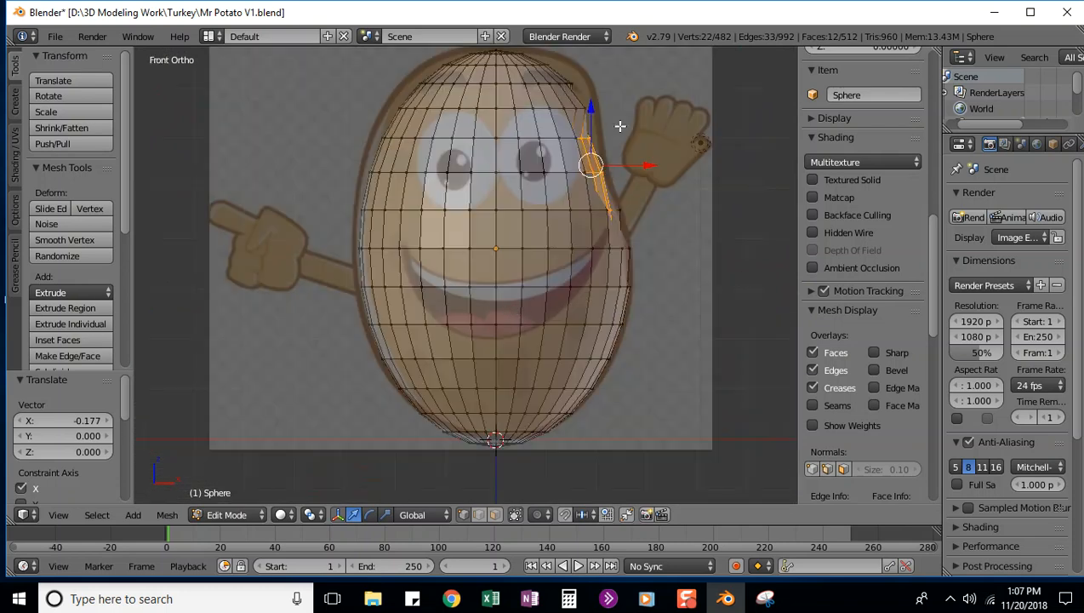
pyautogui.press('a')
pyautogui.press('a')
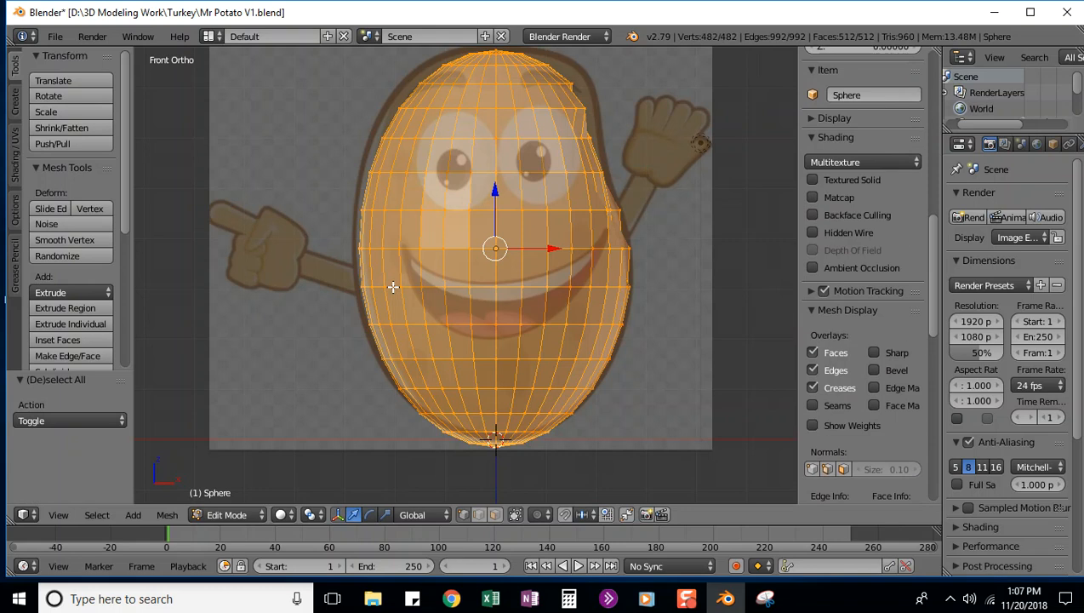
pyautogui.press('a')
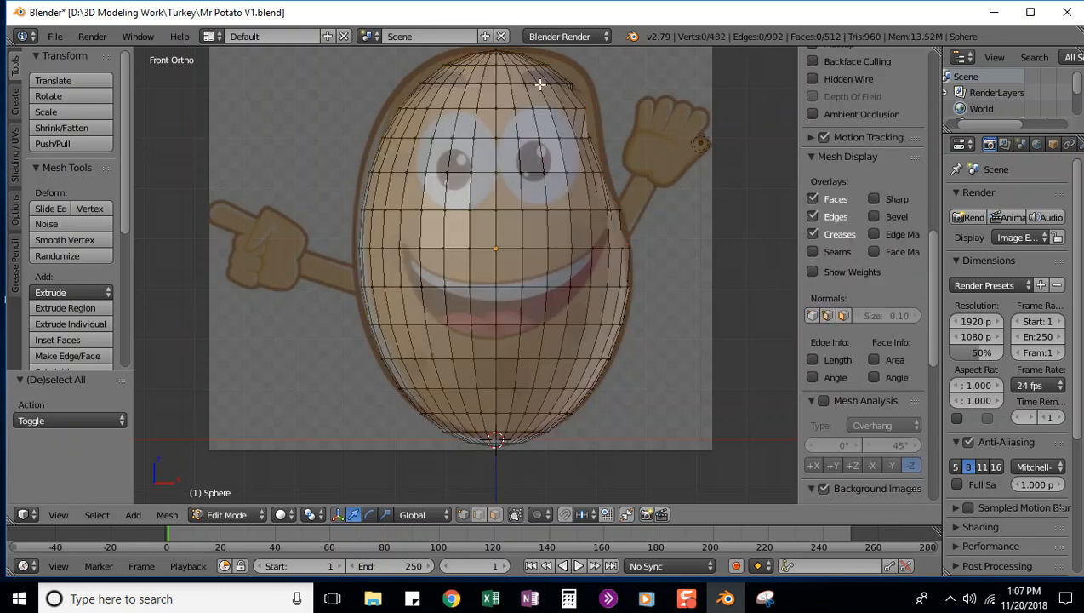
# Step: Select the vertices along the head's upper contour between the top pole and the waving-hand side, and try to rip them
pyautogui.keyDown('shift'); pyautogui.scroll(3, 590, 211); pyautogui.keyUp('shift')
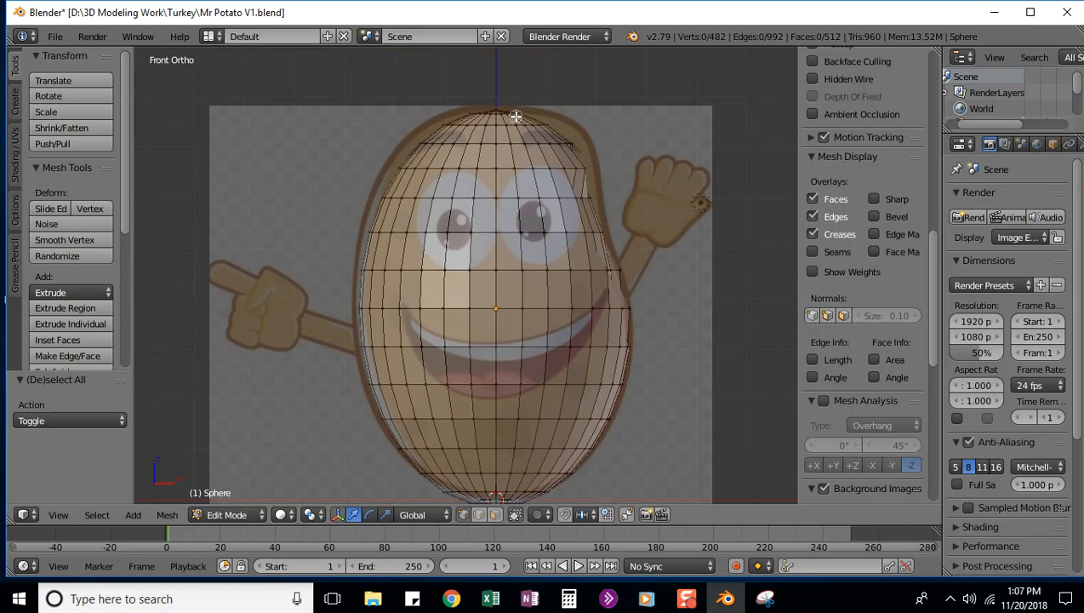
pyautogui.moveTo(516, 116); pyautogui.dragTo(575, 145)
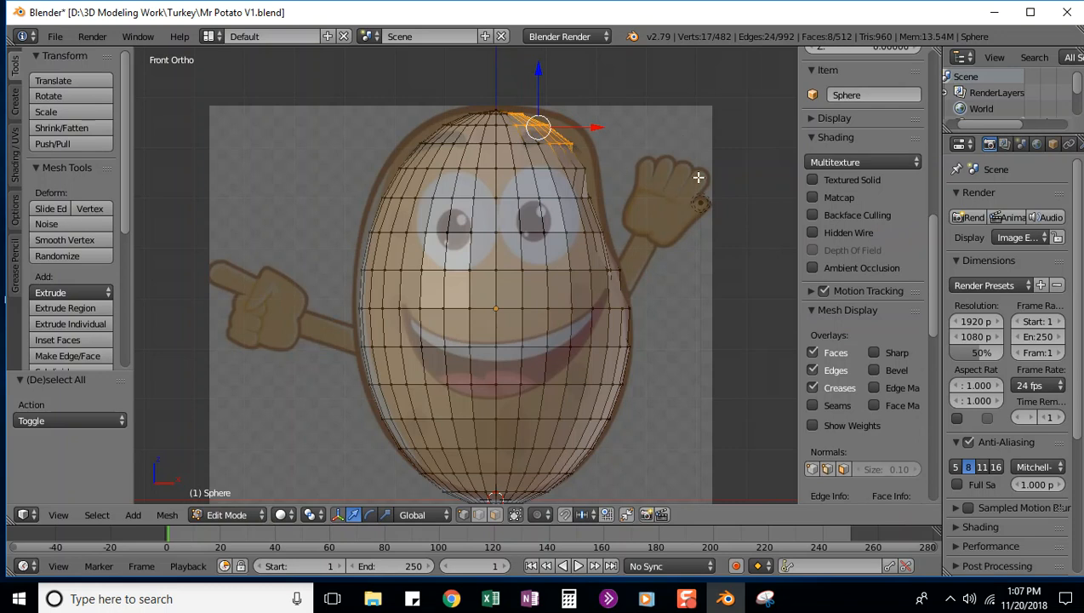
pyautogui.moveTo(710, 177); pyautogui.dragTo(588, 126, button='middle')
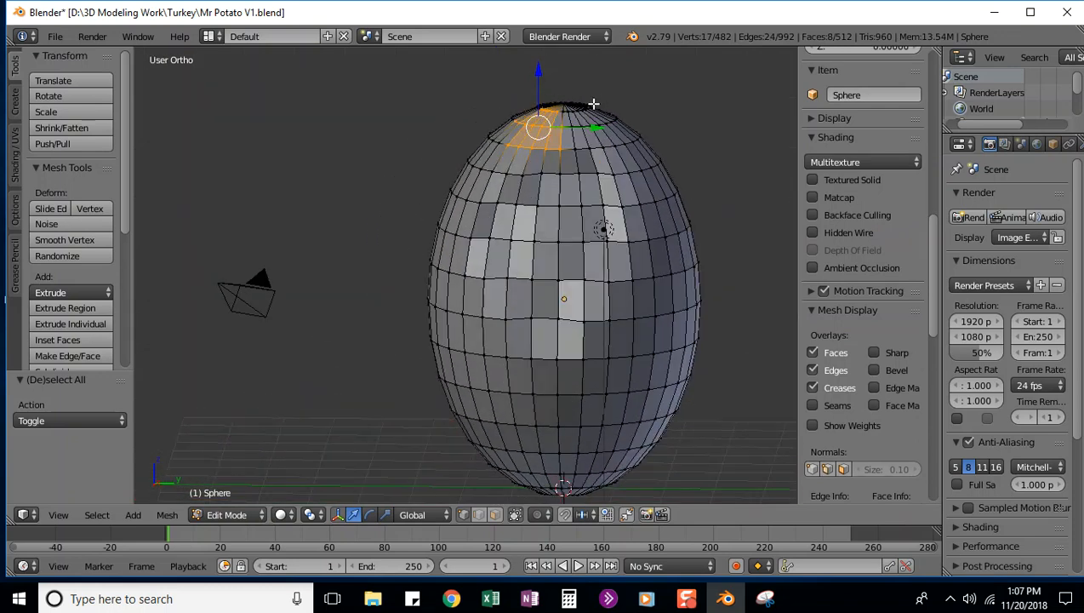
pyautogui.press('v')
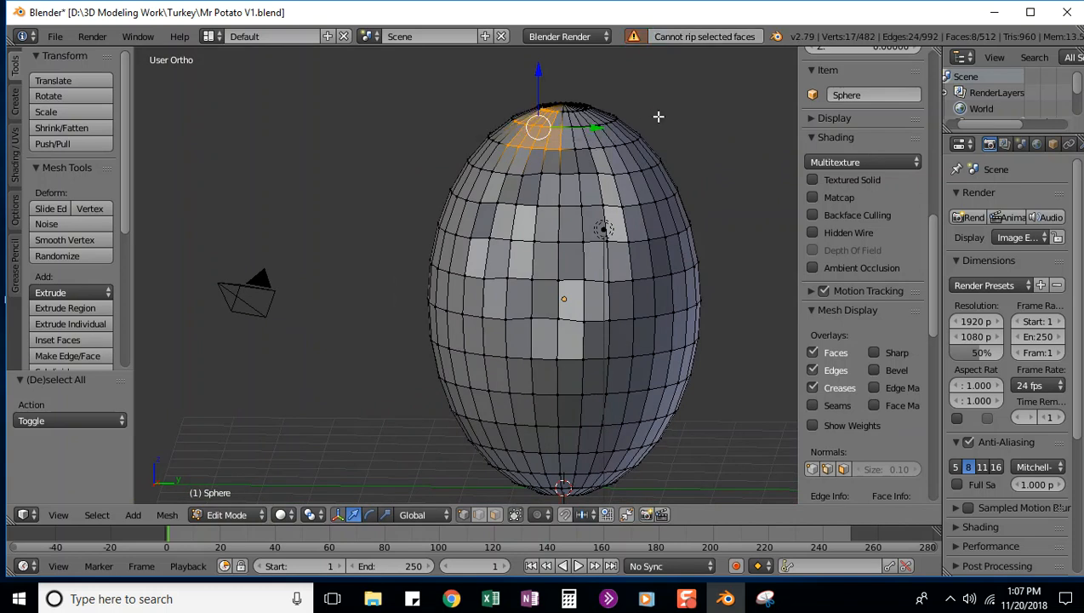
# Step: Extend the selected crown patch with neighbouring vertices around and below it on the waving-hand side of the head
pyautogui.keyDown('shift'); pyautogui.rightClick(569, 127); pyautogui.keyUp('shift')
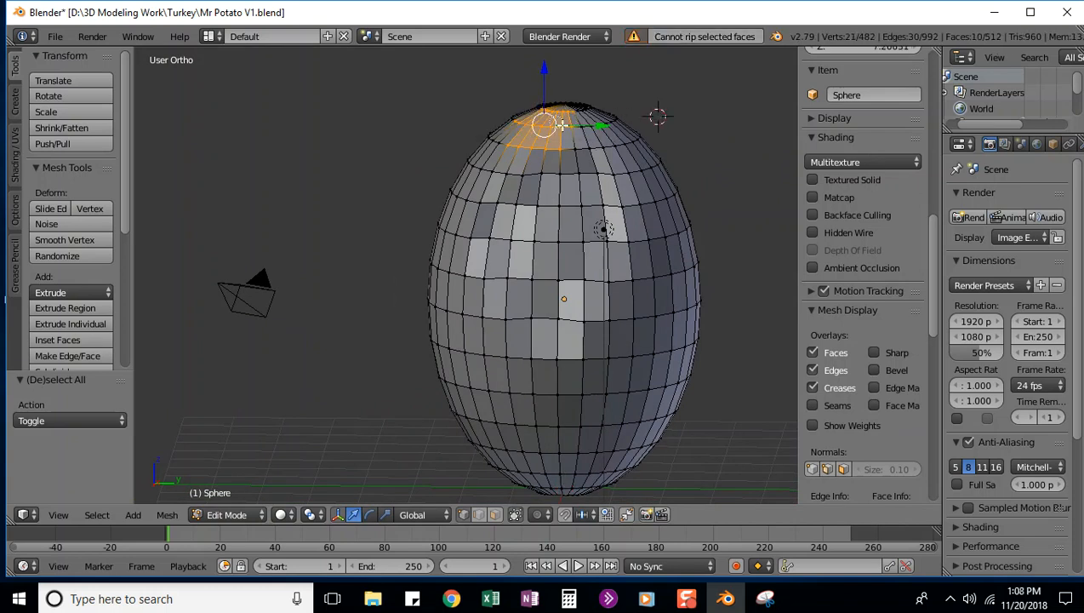
pyautogui.keyDown('shift'); pyautogui.rightClick(581, 153); pyautogui.keyUp('shift')
pyautogui.keyDown('shift'); pyautogui.rightClick(587, 146); pyautogui.keyUp('shift')
pyautogui.keyDown('shift'); pyautogui.rightClick(587, 174); pyautogui.keyUp('shift')
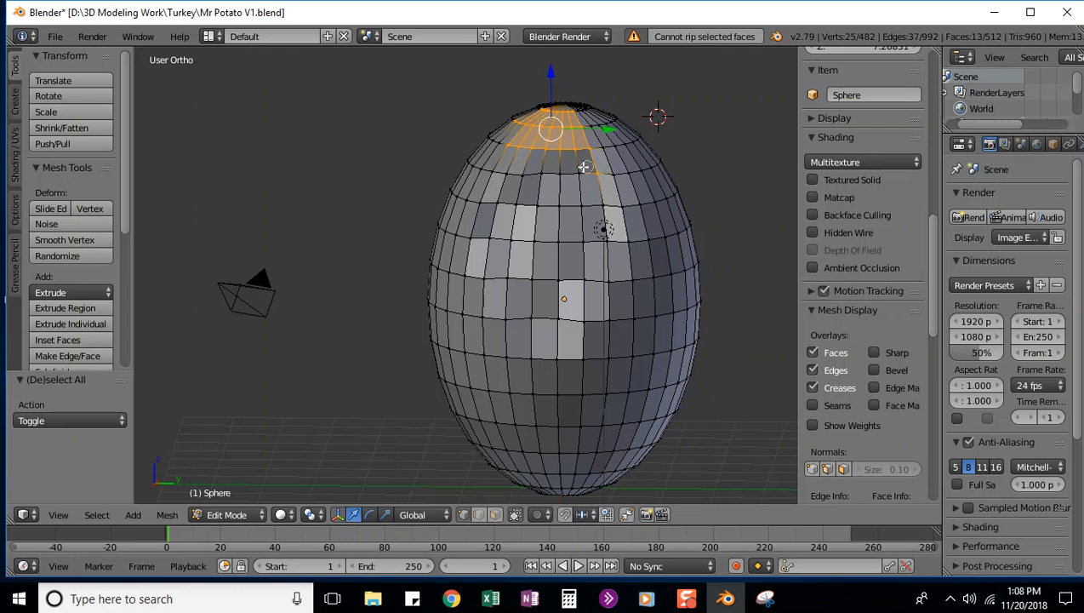
pyautogui.keyDown('shift'); pyautogui.rightClick(566, 169); pyautogui.keyUp('shift')
pyautogui.keyDown('shift'); pyautogui.rightClick(606, 166); pyautogui.keyUp('shift')
pyautogui.keyDown('shift'); pyautogui.rightClick(592, 129); pyautogui.keyUp('shift')
pyautogui.keyDown('shift'); pyautogui.rightClick(601, 152); pyautogui.keyUp('shift')
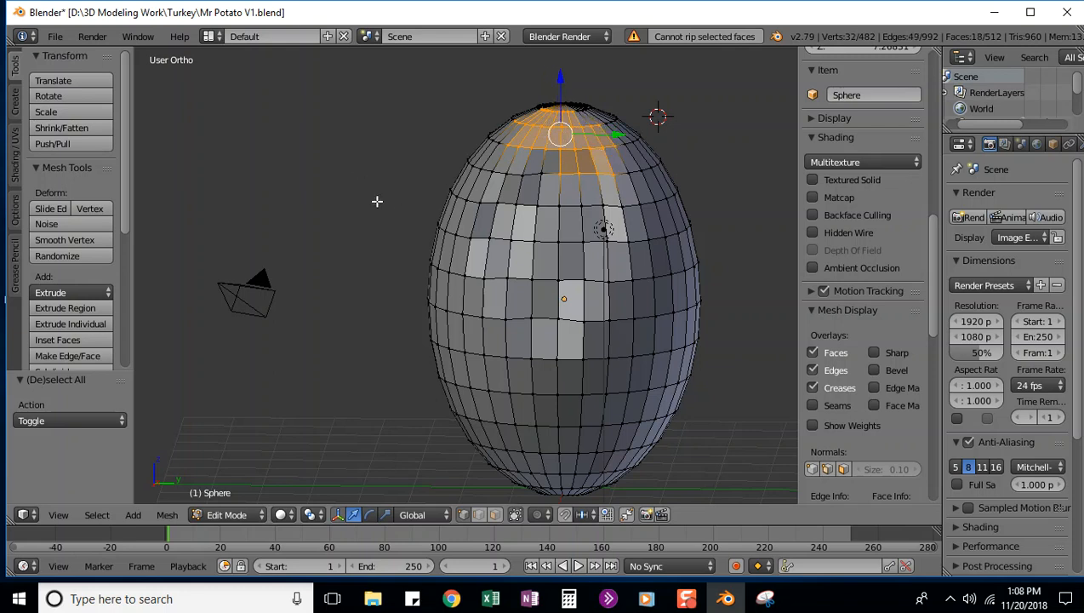
# Step: Move the crown patch outward by about 0.445 along X and up by about 0.048 along Z, and clear the selection
pyautogui.moveTo(382, 204); pyautogui.dragTo(582, 199, button='middle')
pyautogui.press('KP_1')
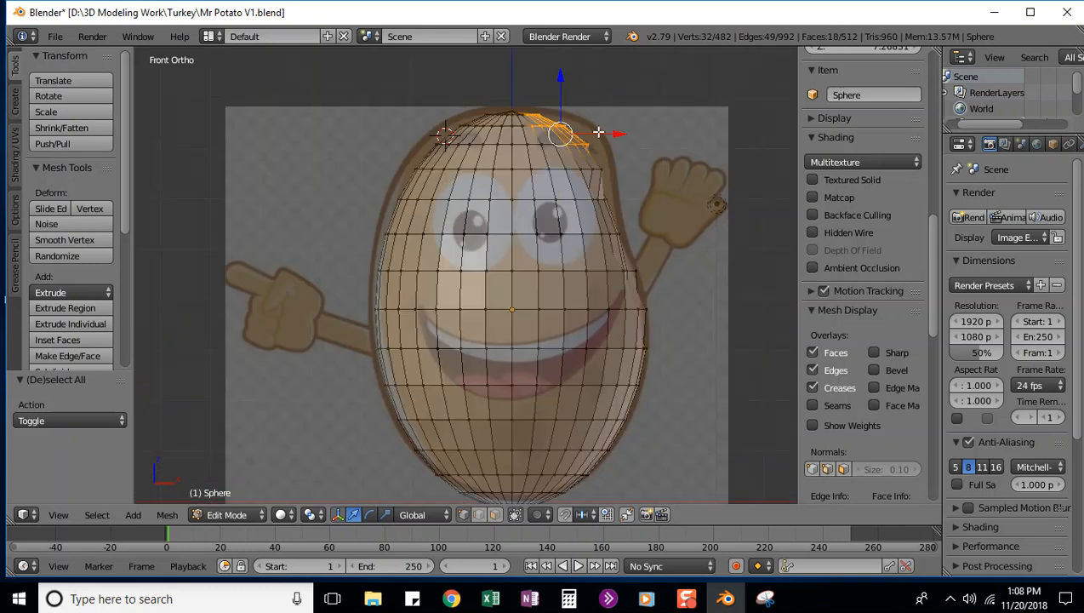
pyautogui.moveTo(616, 134); pyautogui.dragTo(638, 129)
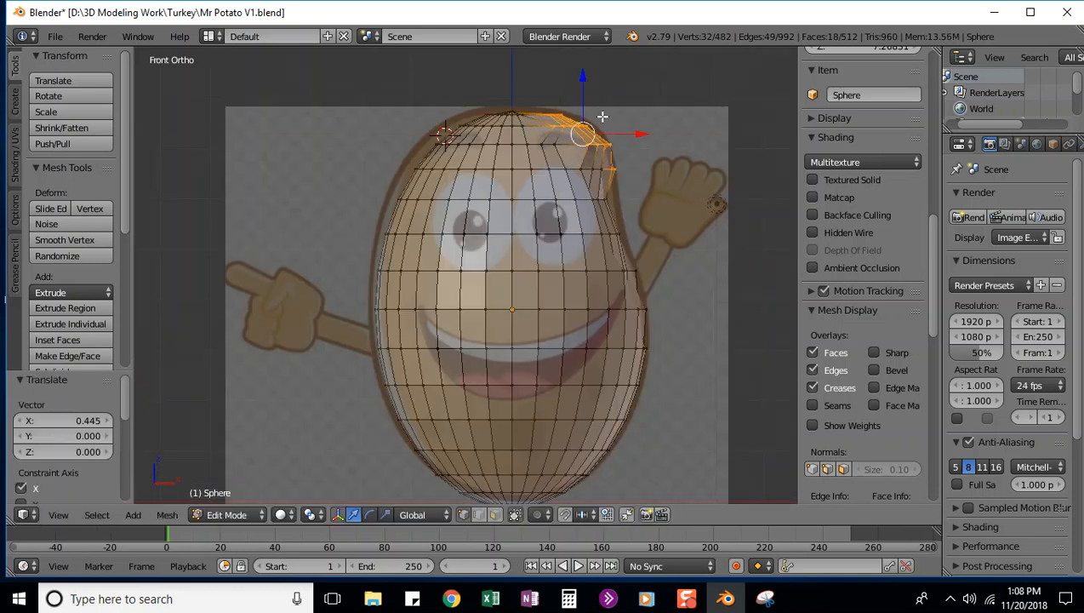
pyautogui.moveTo(586, 74)
pyautogui.mouseDown()
pyautogui.moveTo(575, 64)
pyautogui.moveTo(579, 72)
pyautogui.mouseUp()
pyautogui.moveTo(578, 73); pyautogui.dragTo(690, 139, button='middle')
pyautogui.scroll(1, 690, 138)
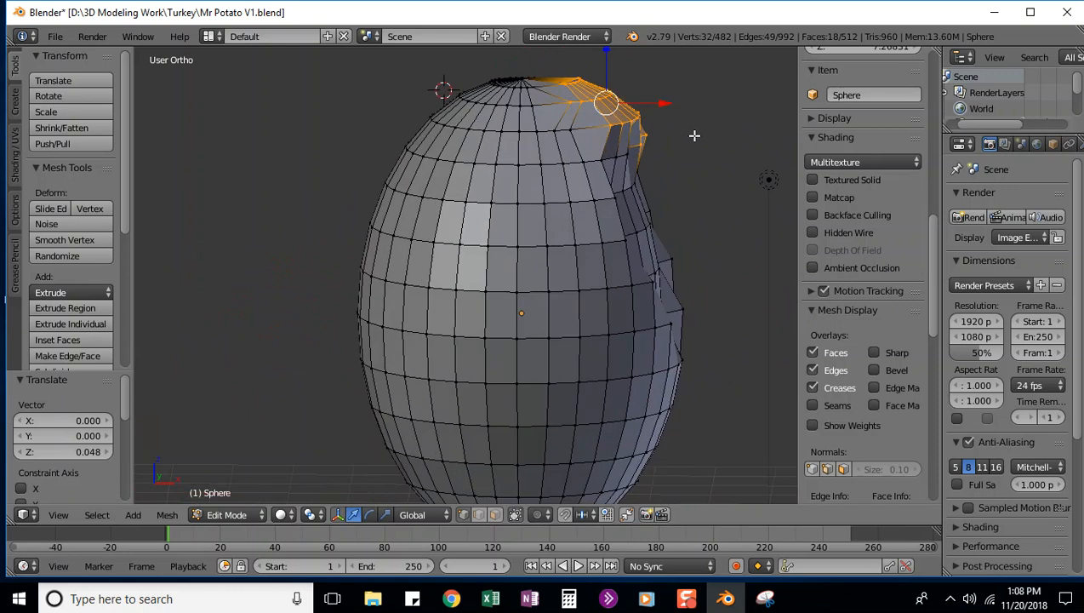
pyautogui.press('KP_1')
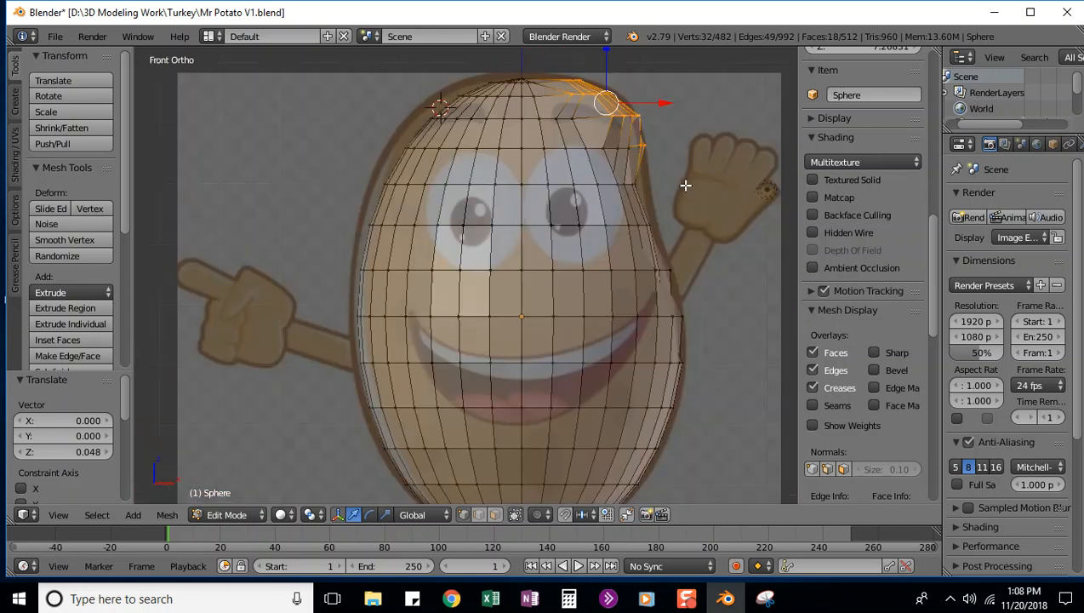
pyautogui.keyDown('shift'); pyautogui.scroll(2, 498, 196); pyautogui.keyUp('shift')
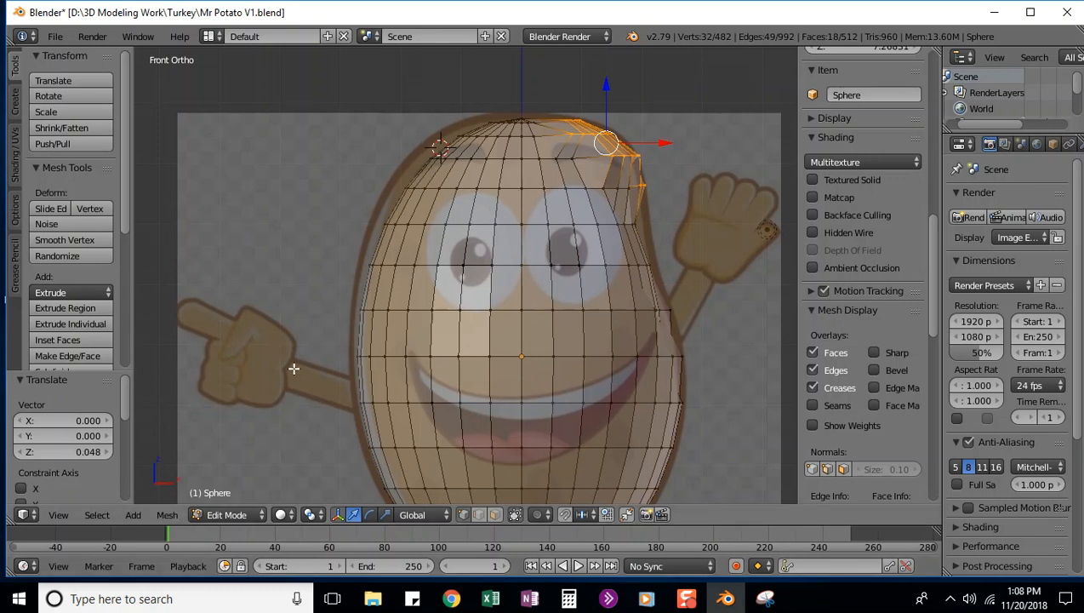
pyautogui.press('a')
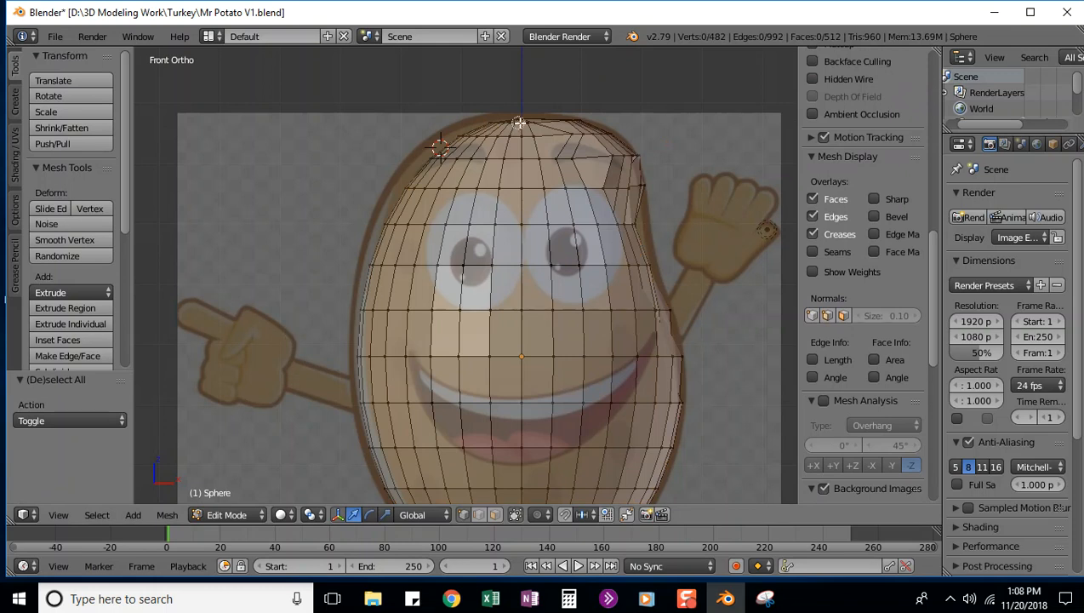
# Step: Select the vertices along the head's opposite contour, from the top pole down the pointing-hand side to below the eyes
pyautogui.keyDown('alt'); pyautogui.rightClick(488, 128); pyautogui.keyUp('alt')
pyautogui.keyDown('alt'); pyautogui.rightClick(418, 187); pyautogui.keyUp('alt')
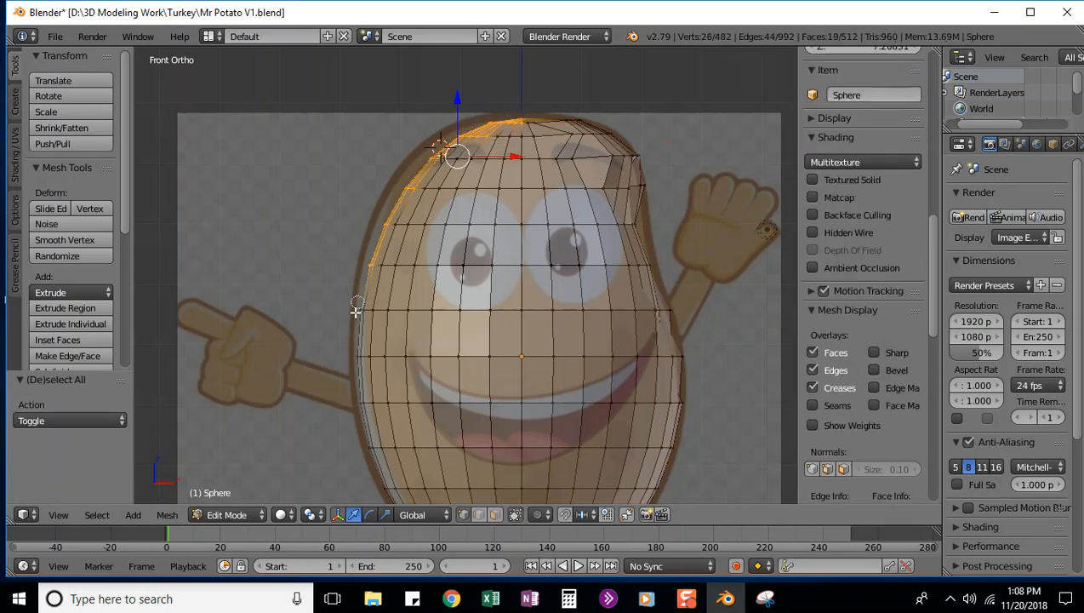
pyautogui.keyDown('shift'); pyautogui.rightClick(418, 187); pyautogui.keyUp('shift')
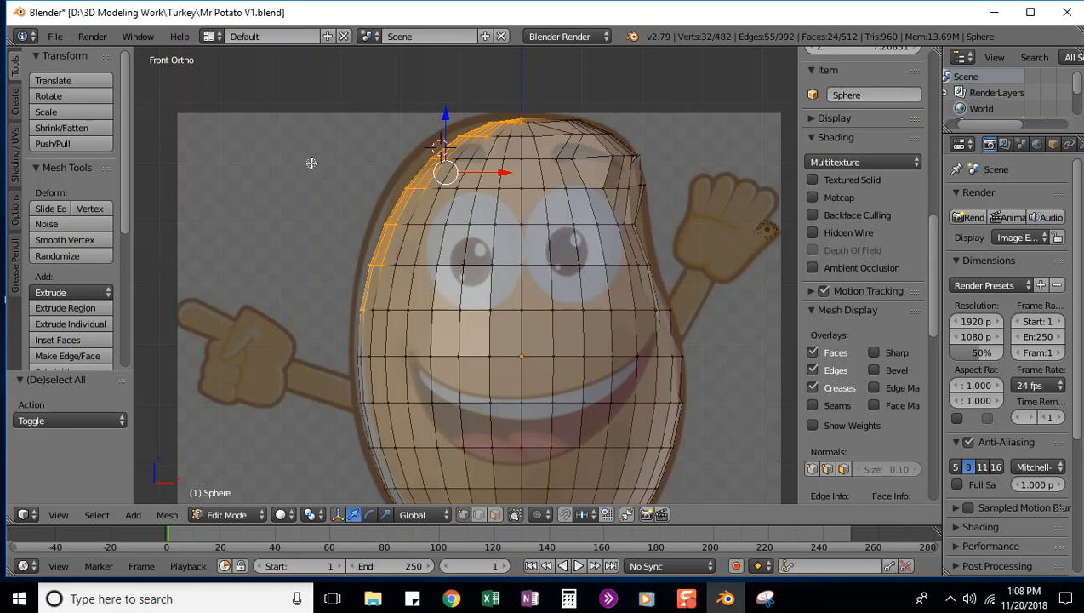
# Step: Extend the pointing-hand side selection across the neighbouring vertex columns to form a wide patch from the crown to mid-height
pyautogui.moveTo(306, 162); pyautogui.dragTo(514, 193, button='middle')
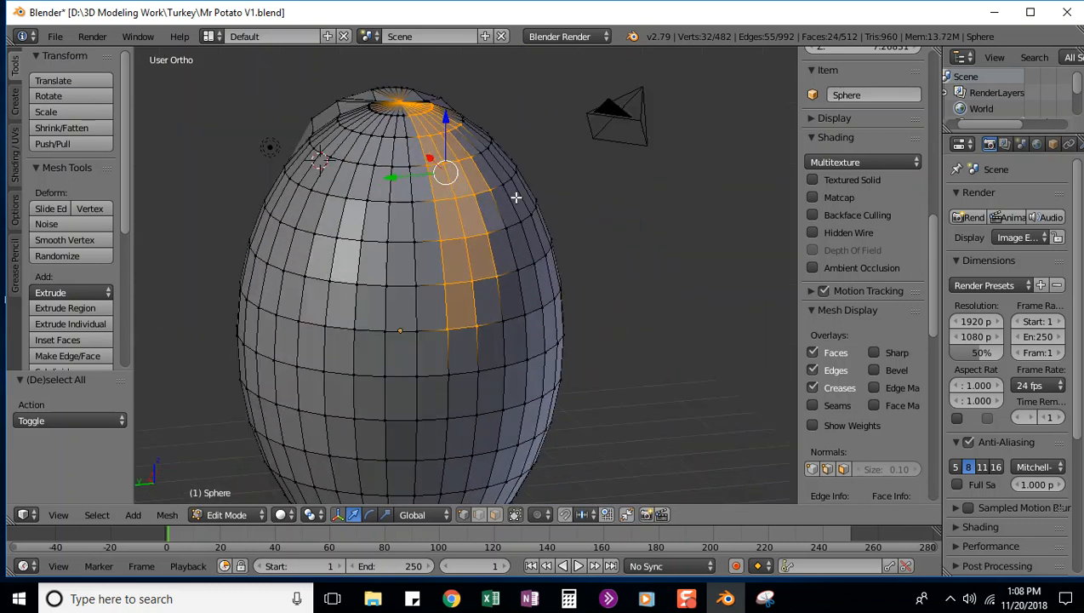
pyautogui.keyDown('alt'); pyautogui.keyDown('shift'); pyautogui.rightClick(408, 119); pyautogui.keyUp('shift'); pyautogui.keyUp('alt')
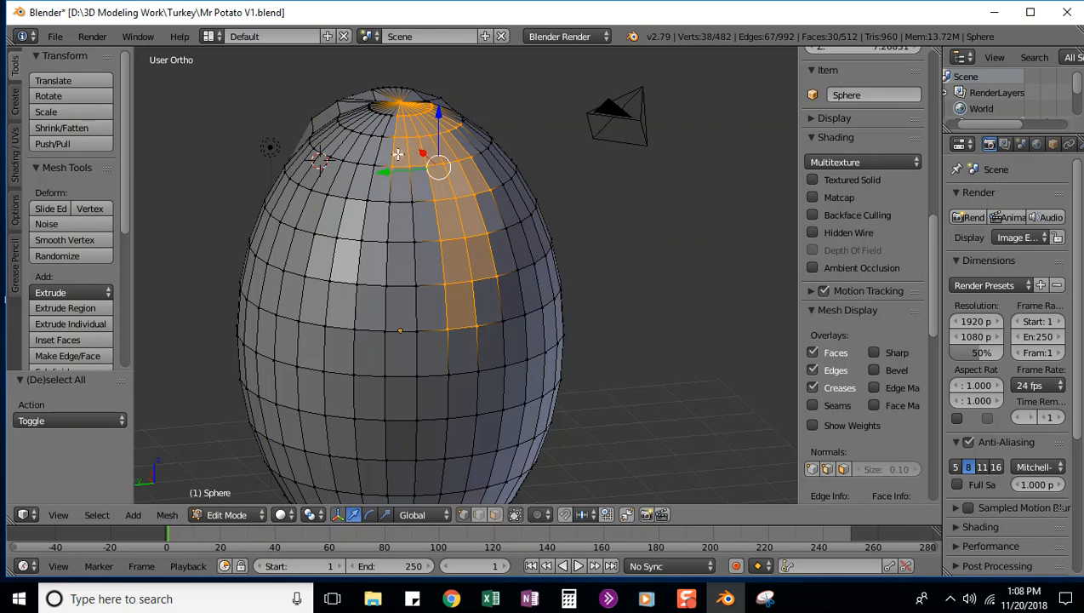
pyautogui.keyDown('shift'); pyautogui.rightClick(389, 240); pyautogui.keyUp('shift')
pyautogui.keyDown('shift'); pyautogui.rightClick(390, 201); pyautogui.keyUp('shift')
pyautogui.keyDown('shift'); pyautogui.rightClick(412, 203); pyautogui.keyUp('shift')
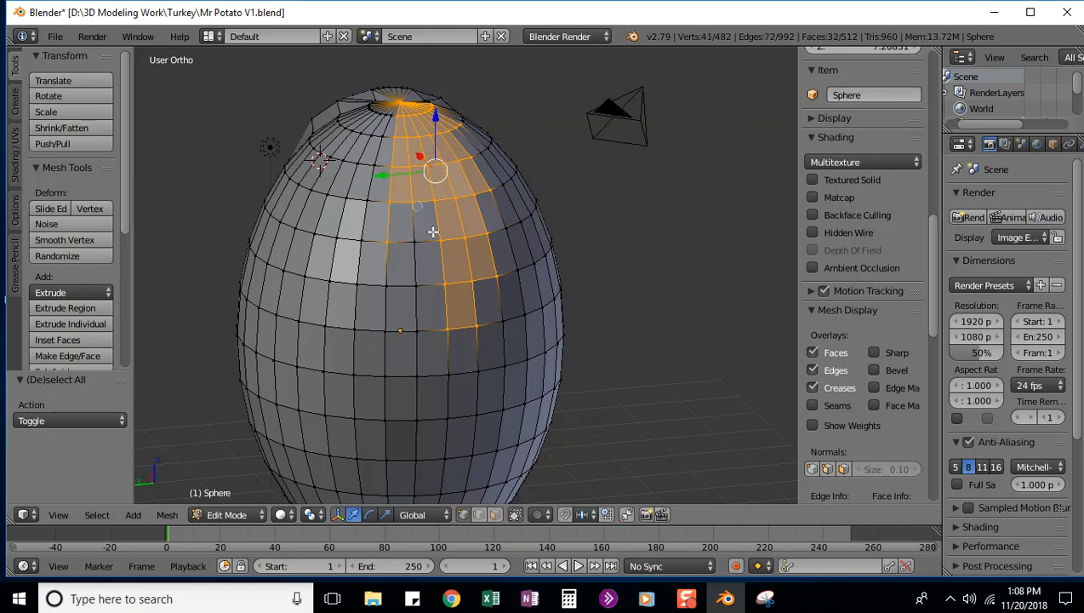
pyautogui.keyDown('shift'); pyautogui.rightClick(414, 242); pyautogui.keyUp('shift')
pyautogui.keyDown('shift'); pyautogui.rightClick(359, 286); pyautogui.keyUp('shift')
pyautogui.keyDown('shift'); pyautogui.rightClick(416, 287); pyautogui.keyUp('shift')
pyautogui.keyDown('shift'); pyautogui.rightClick(389, 287); pyautogui.keyUp('shift')
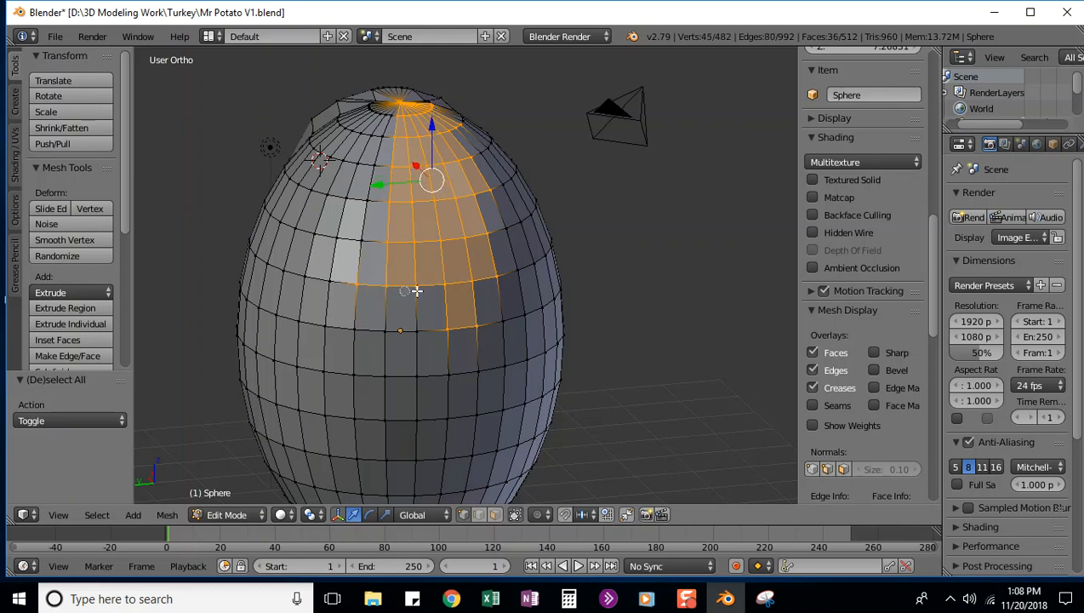
pyautogui.moveTo(394, 308)
pyautogui.mouseDown()
pyautogui.moveTo(418, 324)
pyautogui.moveTo(390, 295)
pyautogui.moveTo(361, 232)
pyautogui.moveTo(383, 151)
pyautogui.moveTo(326, 150)
pyautogui.mouseUp()
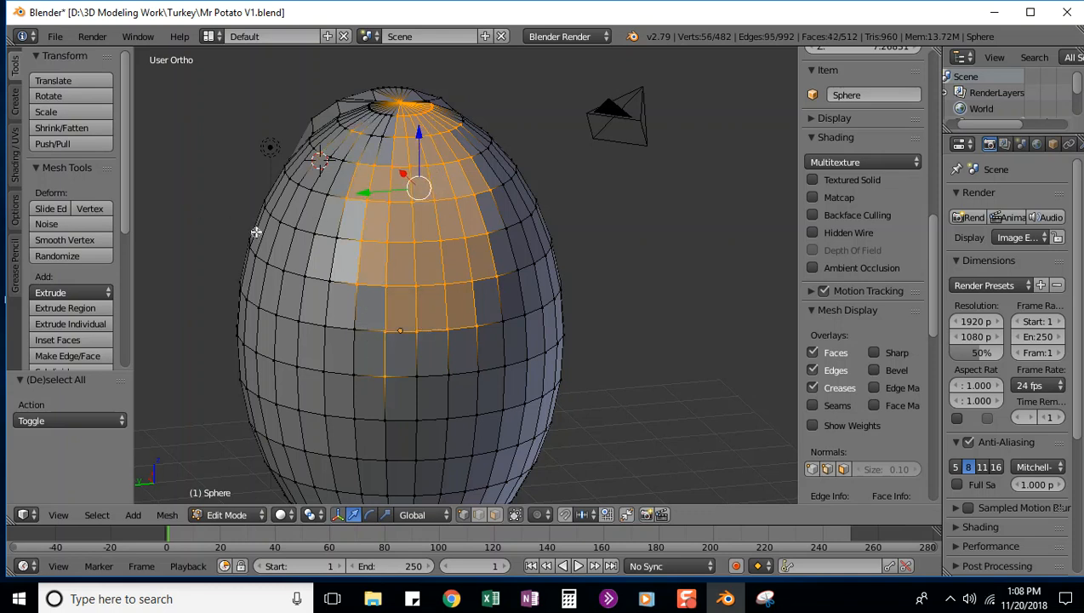
# Step: Move the pointing-hand side patch outward along X to the reference outline and up by about 0.066 along Z, and clear the selection
pyautogui.moveTo(182, 185); pyautogui.dragTo(276, 235, button='middle')
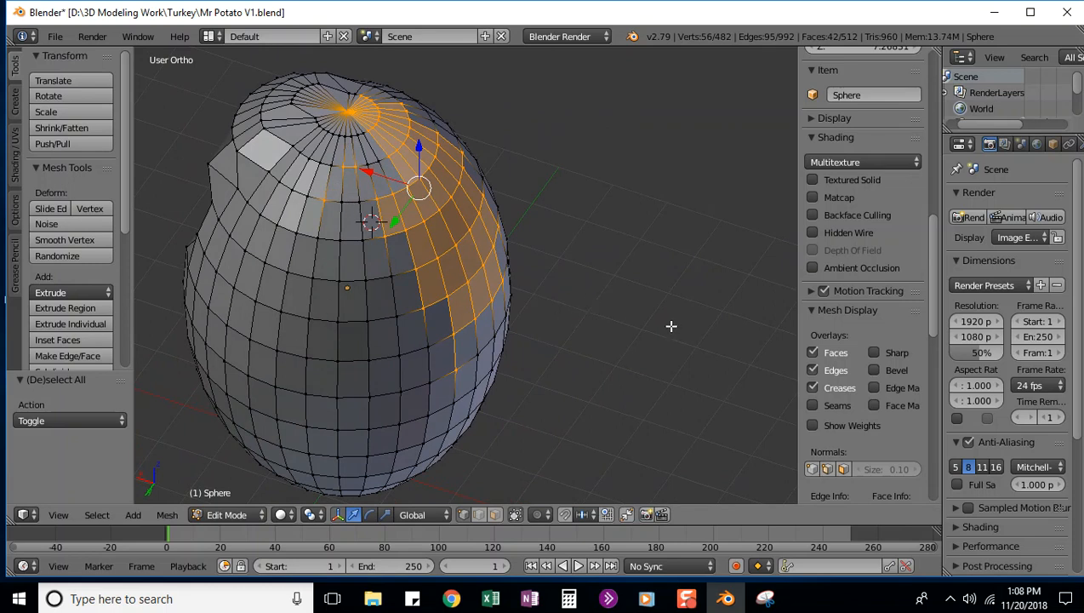
pyautogui.moveTo(670, 311); pyautogui.dragTo(384, 258, button='middle')
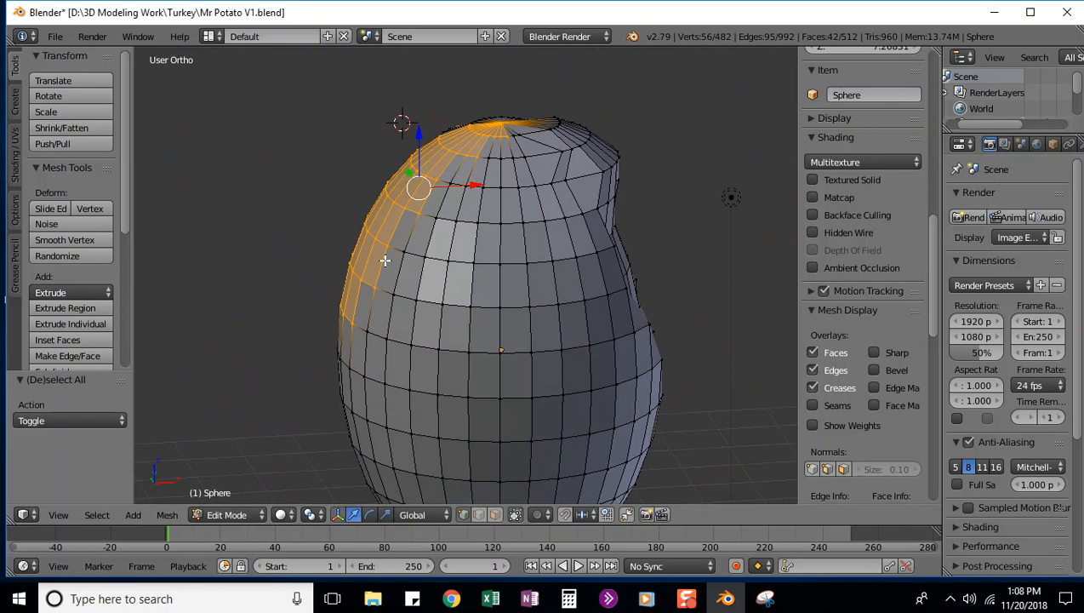
pyautogui.press('KP_1')
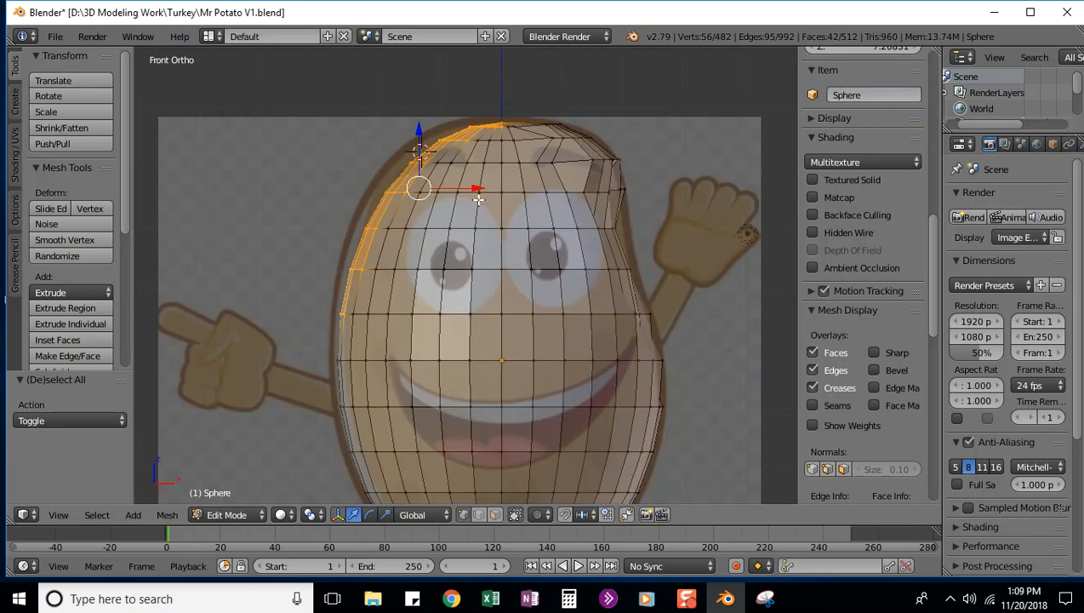
pyautogui.moveTo(479, 199); pyautogui.dragTo(453, 187)
pyautogui.moveTo(396, 132)
pyautogui.mouseDown()
pyautogui.moveTo(399, 117)
pyautogui.moveTo(397, 127)
pyautogui.mouseUp()
pyautogui.moveTo(312, 254); pyautogui.dragTo(262, 255, button='middle')
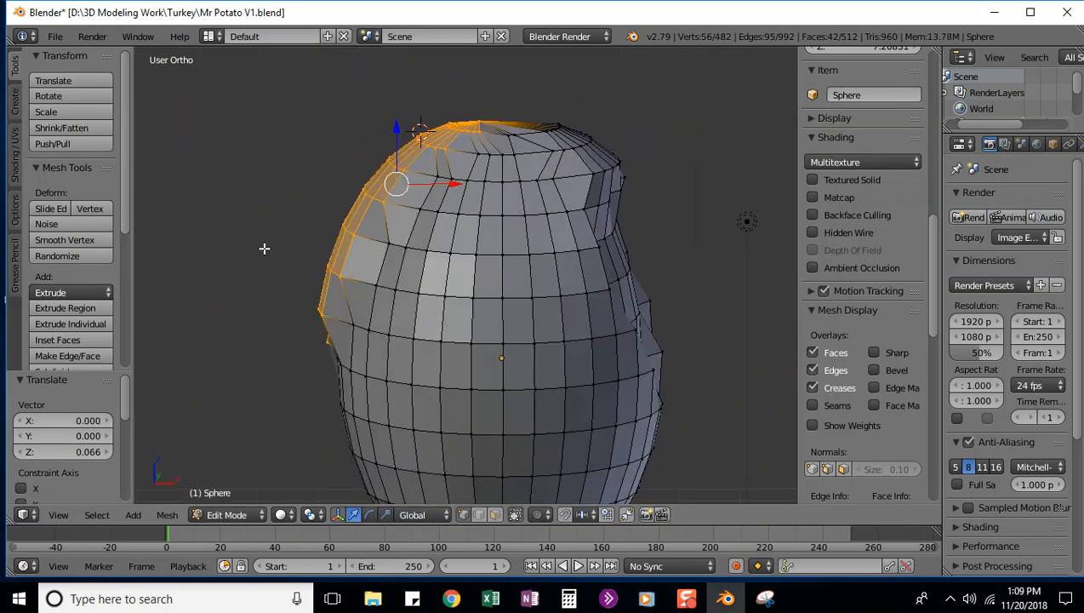
pyautogui.press('KP_1')
pyautogui.scroll(-2, 683, 320)
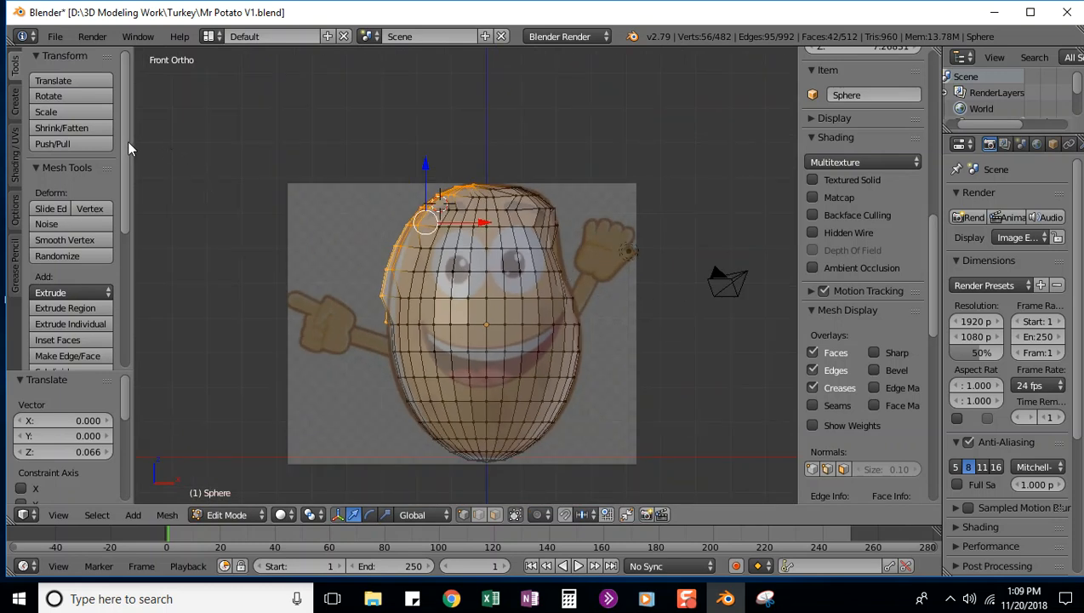
pyautogui.scroll(-6, 119, 178)
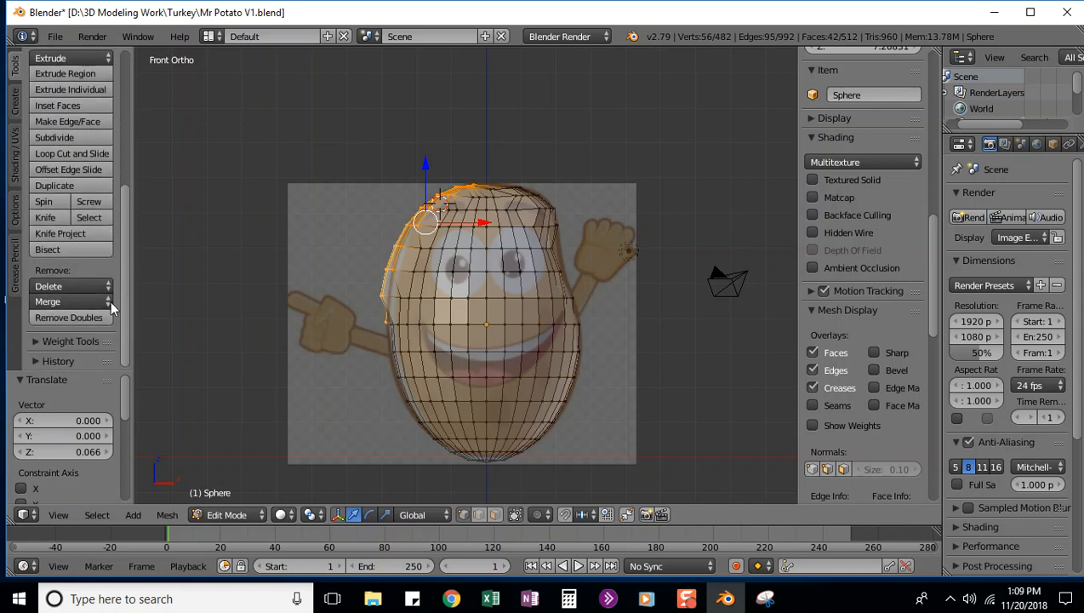
pyautogui.scroll(7, 109, 301)
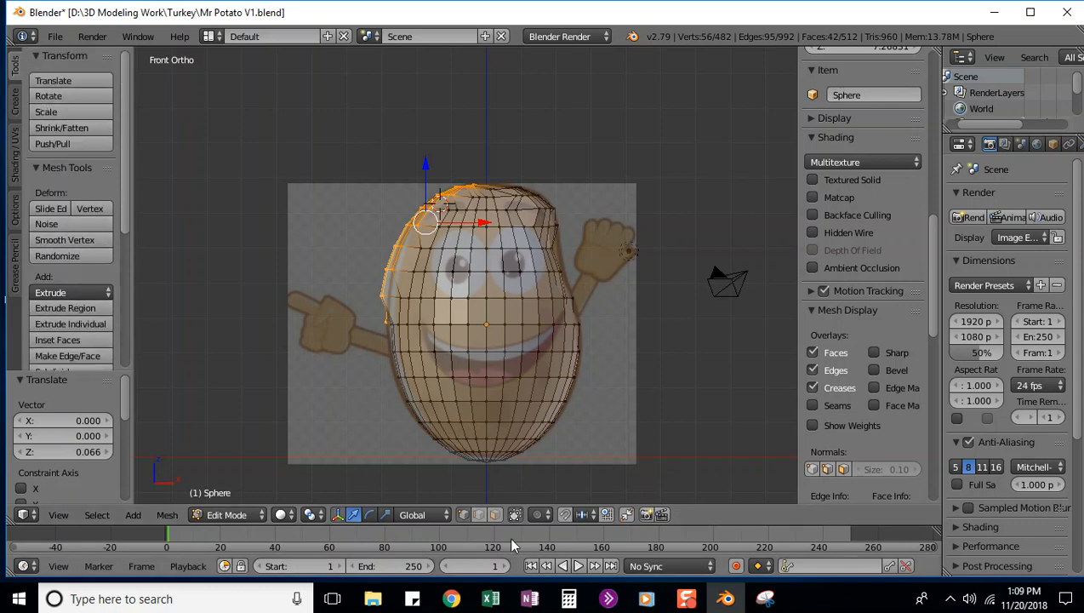
pyautogui.press('a')
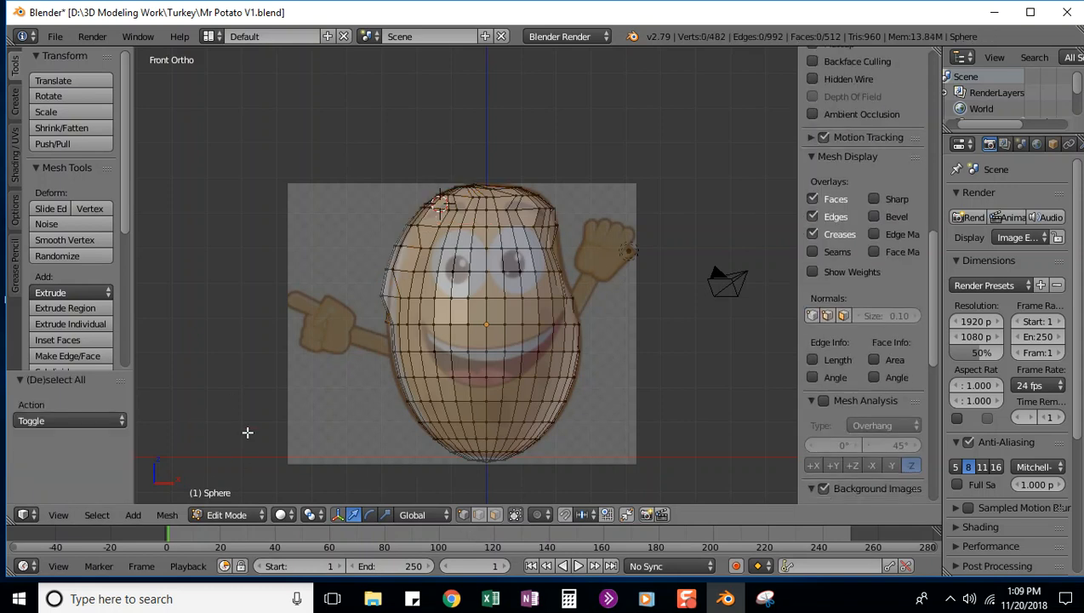
# Step: Return to Object Mode and apply smooth shading to the potato body
pyautogui.click(210, 514)
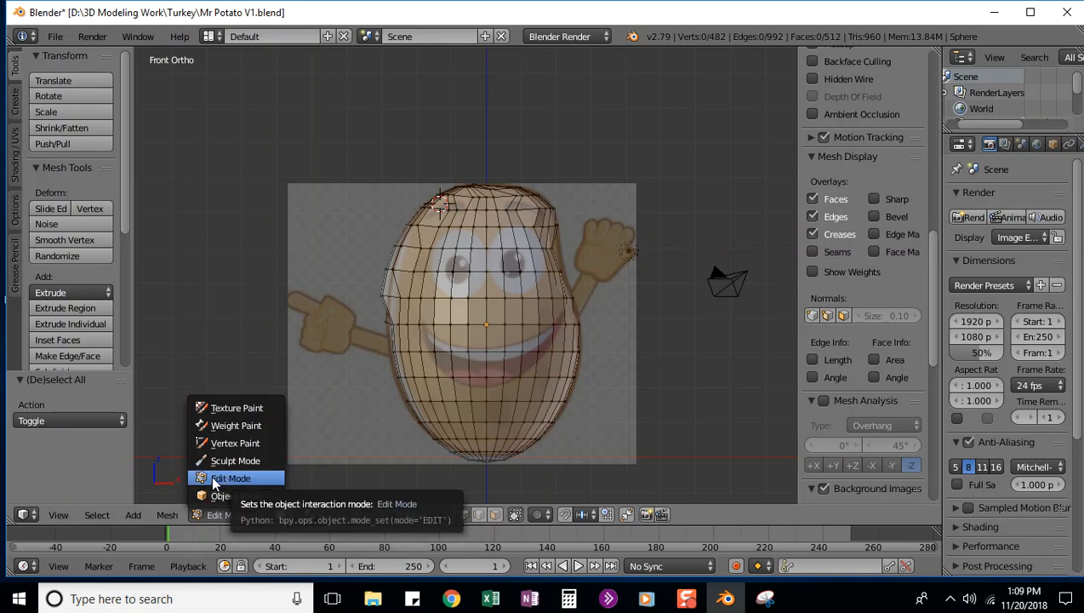
pyautogui.click(220, 494)
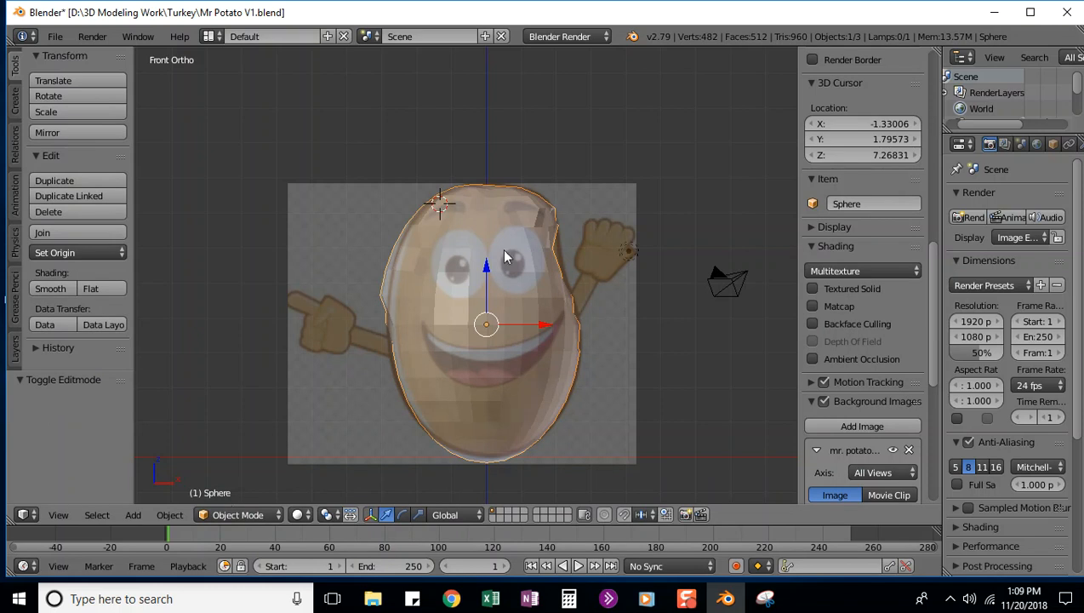
pyautogui.moveTo(616, 356)
pyautogui.mouseDown(button='middle')
pyautogui.moveTo(516, 382)
pyautogui.moveTo(723, 347)
pyautogui.moveTo(617, 371)
pyautogui.mouseUp(button='middle')
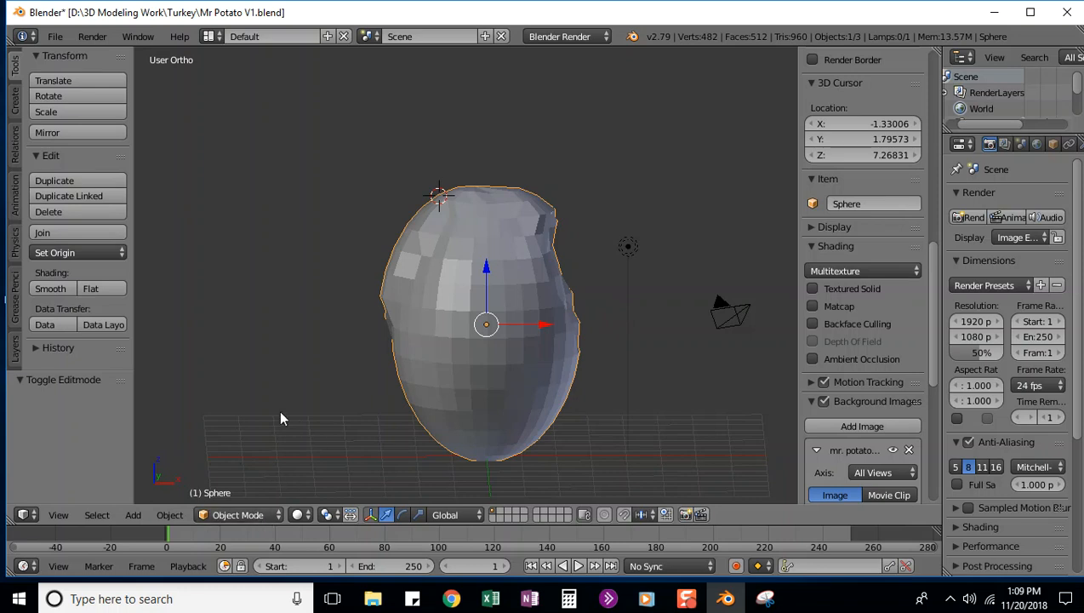
pyautogui.press('KP_1')
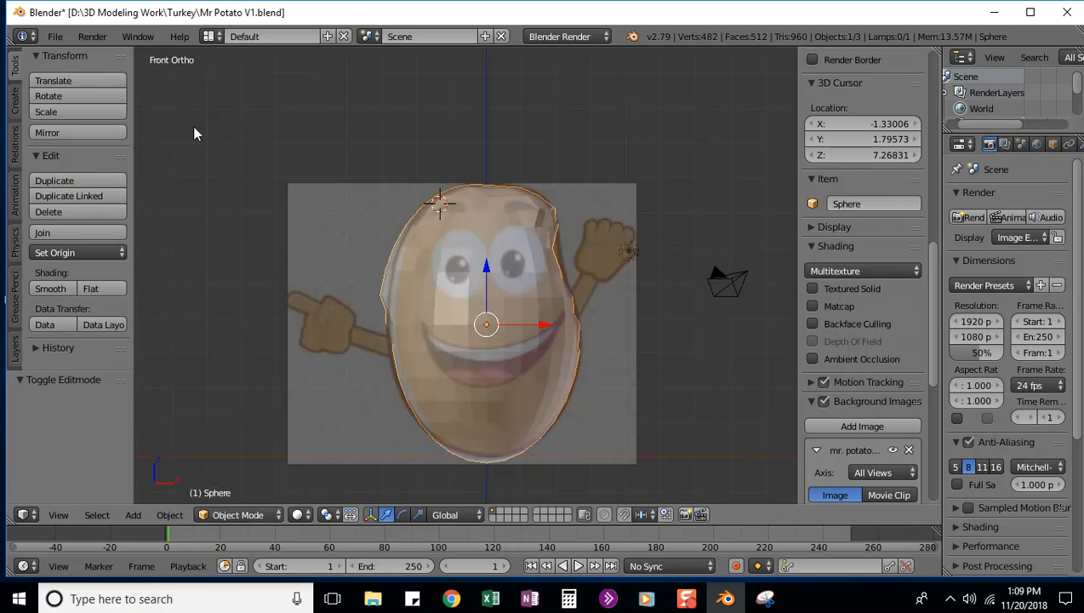
pyautogui.click(48, 286)
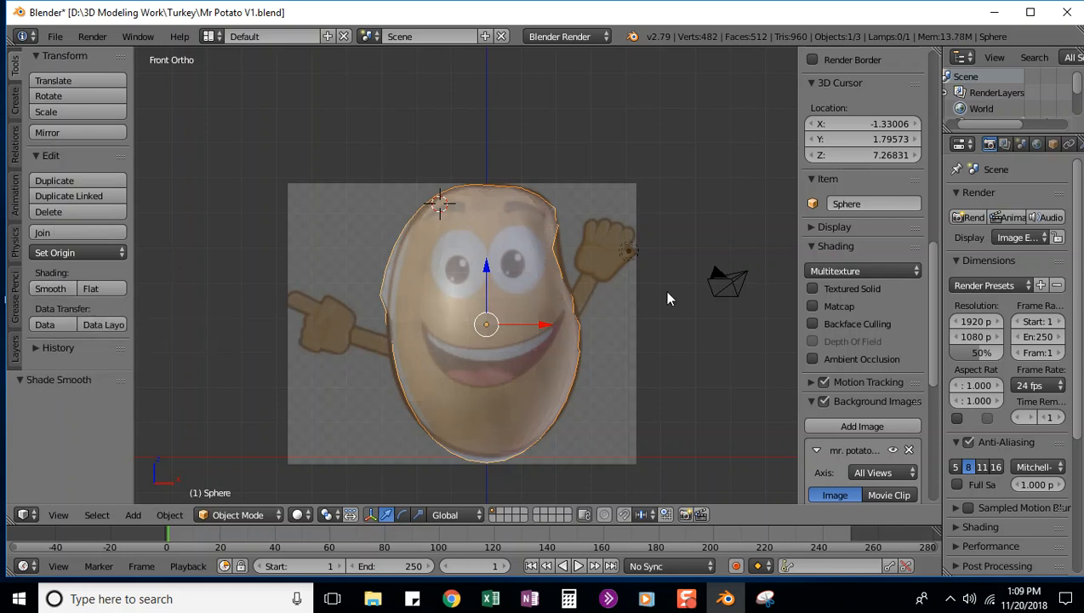
pyautogui.moveTo(668, 298)
pyautogui.mouseDown(button='middle')
pyautogui.moveTo(639, 340)
pyautogui.moveTo(534, 308)
pyautogui.moveTo(399, 308)
pyautogui.moveTo(572, 330)
pyautogui.moveTo(503, 278)
pyautogui.moveTo(513, 315)
pyautogui.moveTo(654, 299)
pyautogui.mouseUp(button='middle')
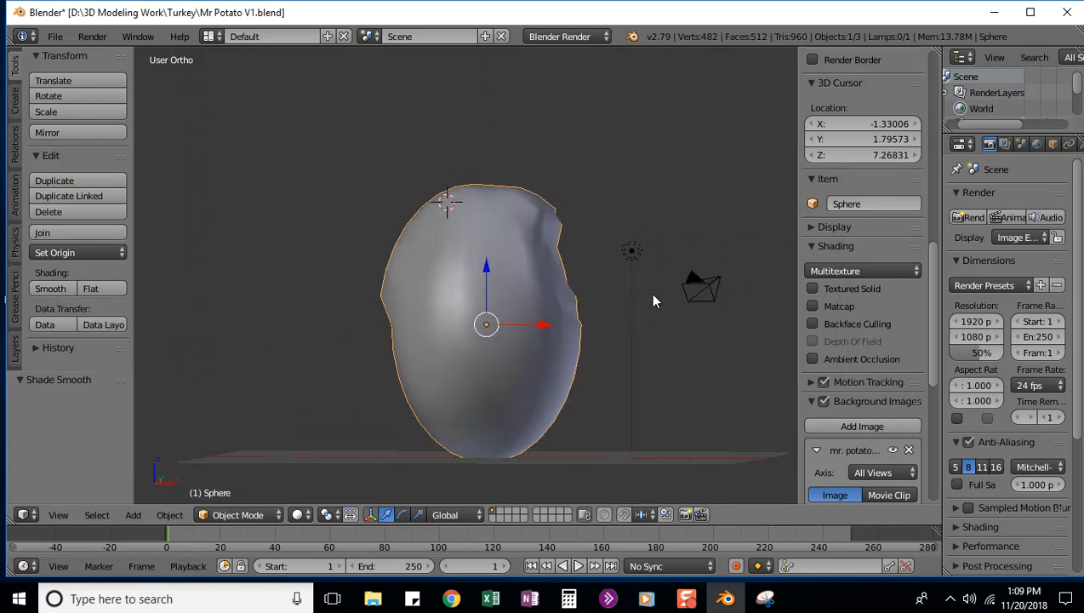
pyautogui.click(50, 291)
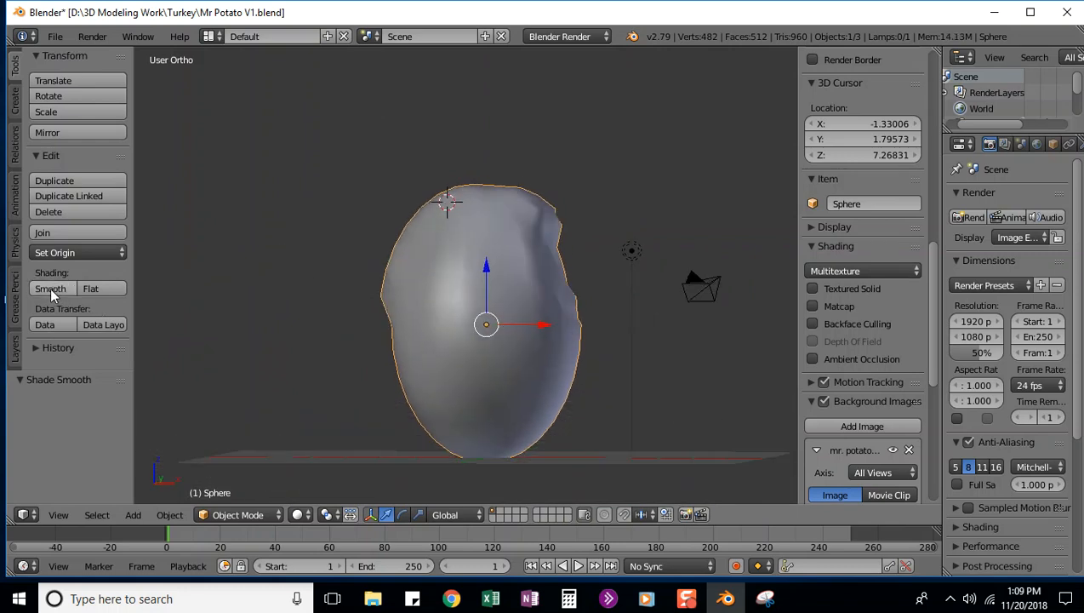
# Step: Apply smooth shading to the potato body once more and save the current file
pyautogui.click(49, 289)
pyautogui.moveTo(230, 293); pyautogui.dragTo(260, 327, button='middle')
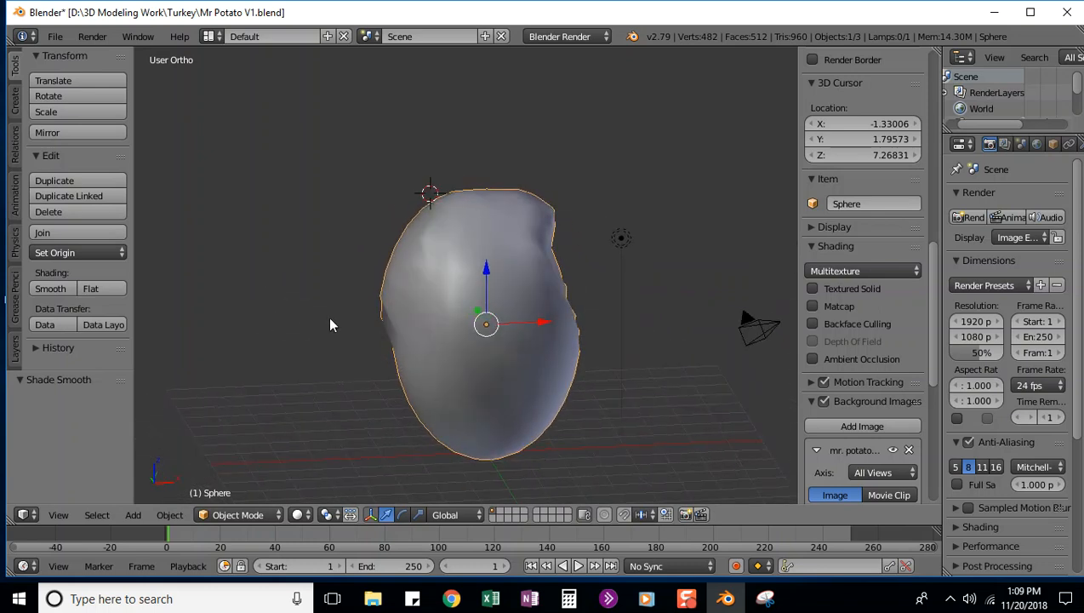
pyautogui.click(53, 37)
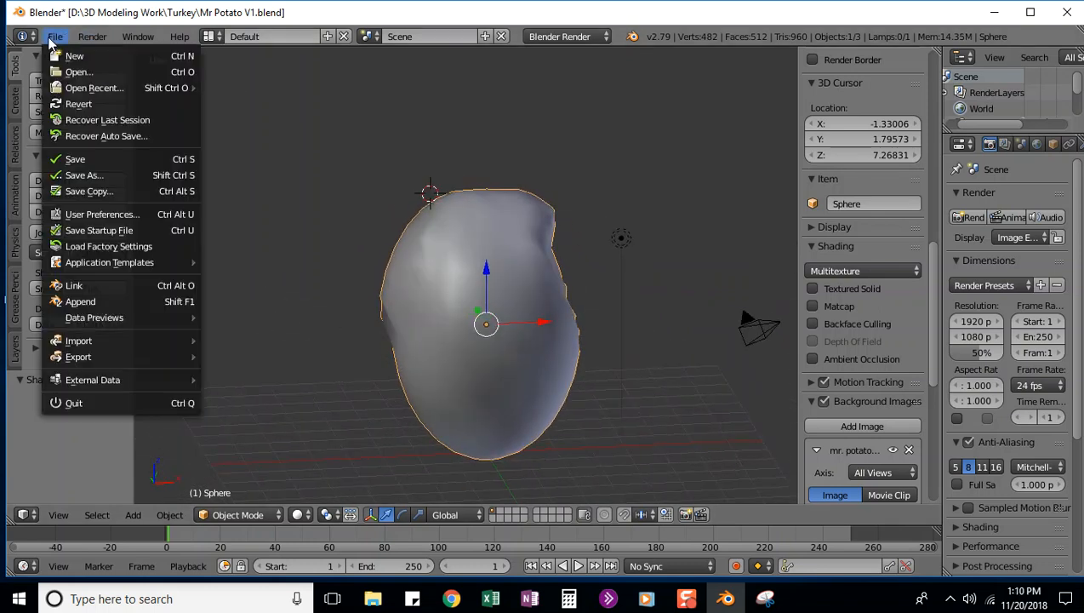
pyautogui.click(76, 160)
pyautogui.moveTo(566, 440); pyautogui.dragTo(623, 293, button='middle')
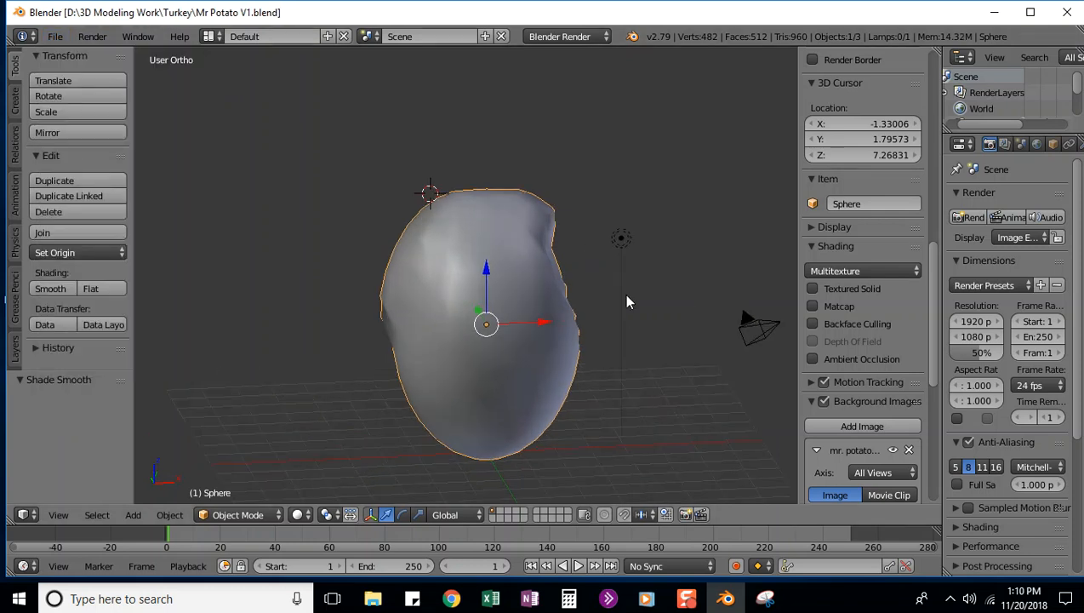
# Step: Hide the 3D view's sidebar and widen the Properties editor so its settings are fully shown
pyautogui.scroll(1, 624, 324)
pyautogui.scroll(-1, 623, 356)
pyautogui.click(796, 79)
pyautogui.moveTo(801, 81); pyautogui.dragTo(936, 79)
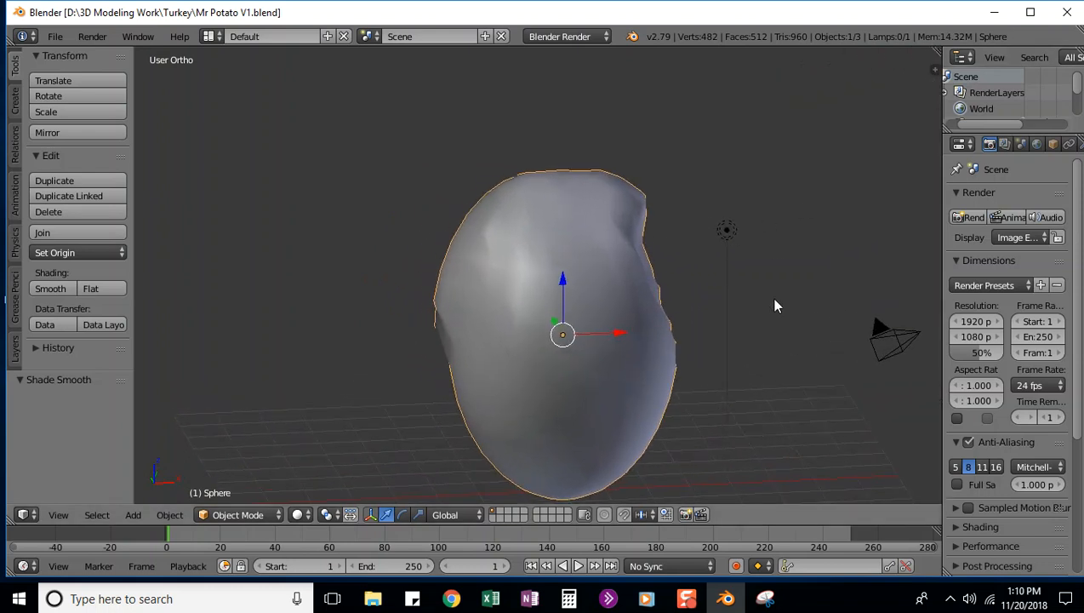
pyautogui.press('KP_1')
pyautogui.scroll(-1, 757, 287)
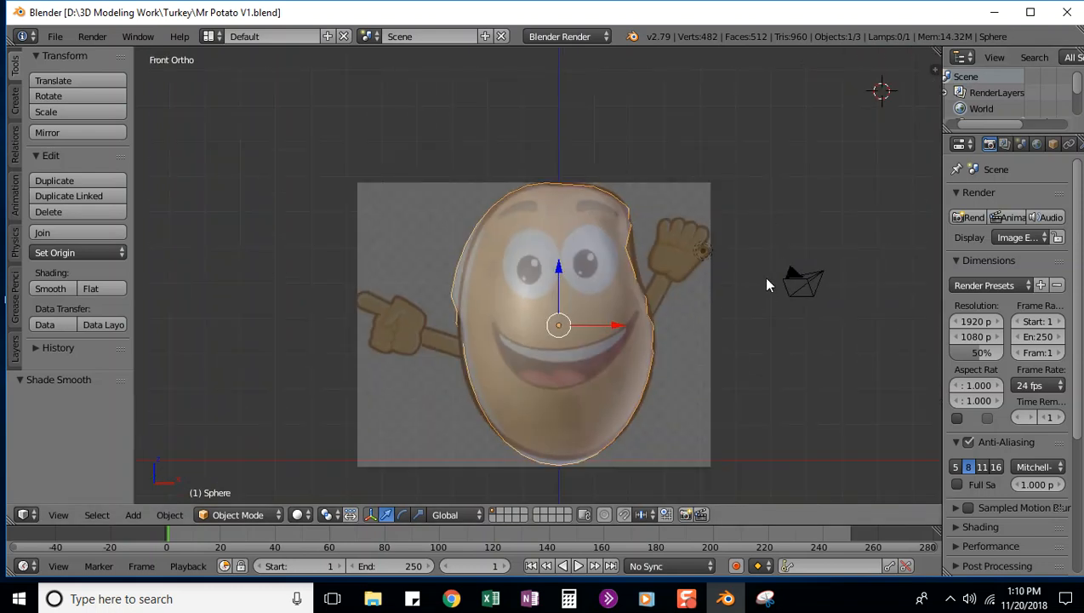
pyautogui.moveTo(753, 293); pyautogui.dragTo(739, 293, button='middle')
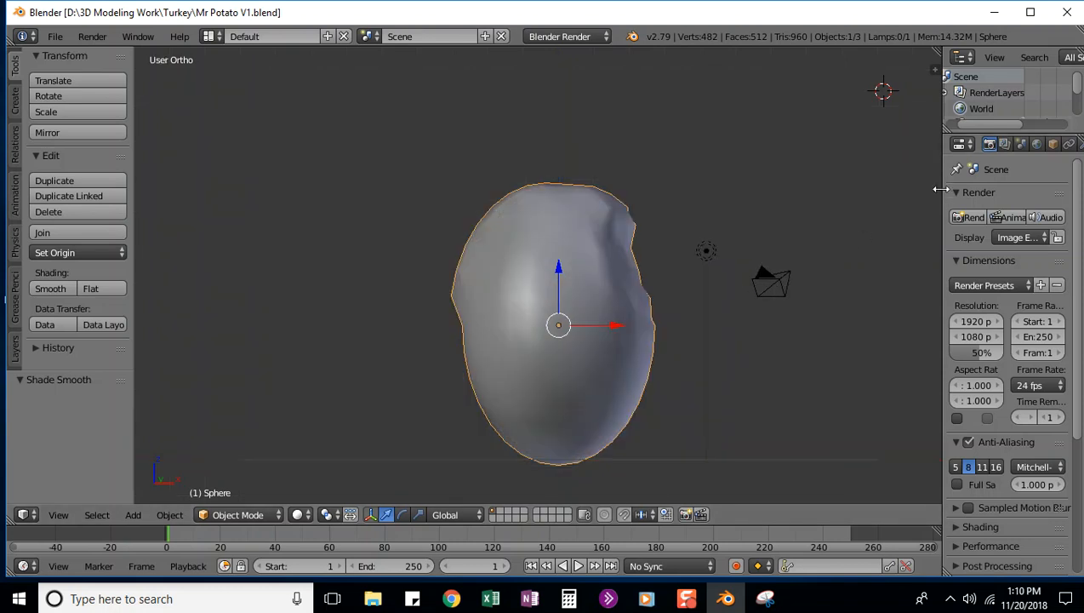
pyautogui.moveTo(940, 189); pyautogui.dragTo(817, 189)
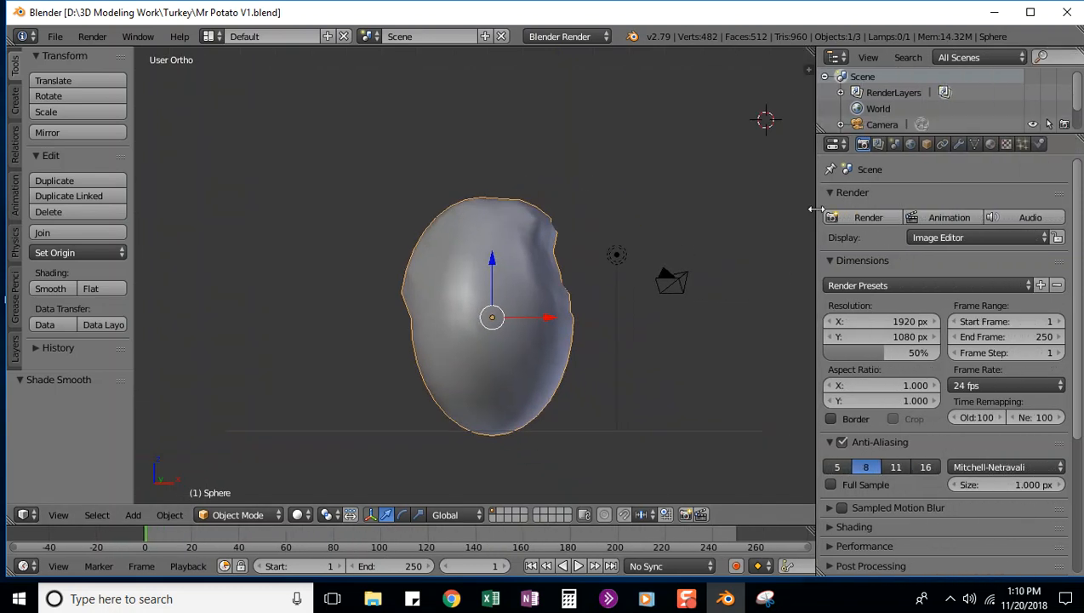
# Step: Add a material slot to the potato body and create a new material in it named "Potato Skin"
pyautogui.click(991, 145)
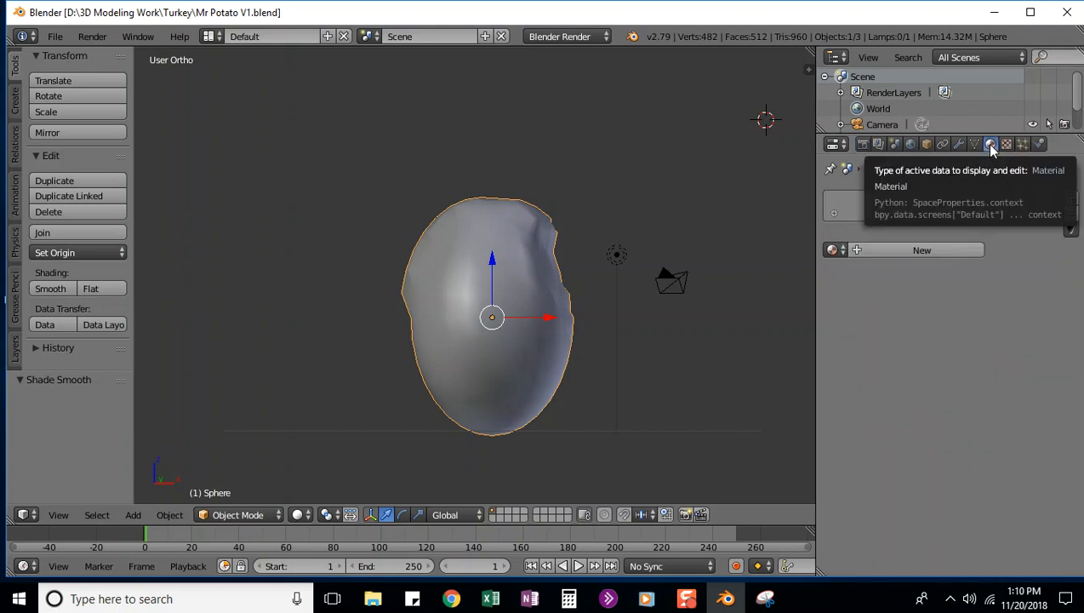
pyautogui.click(1070, 197)
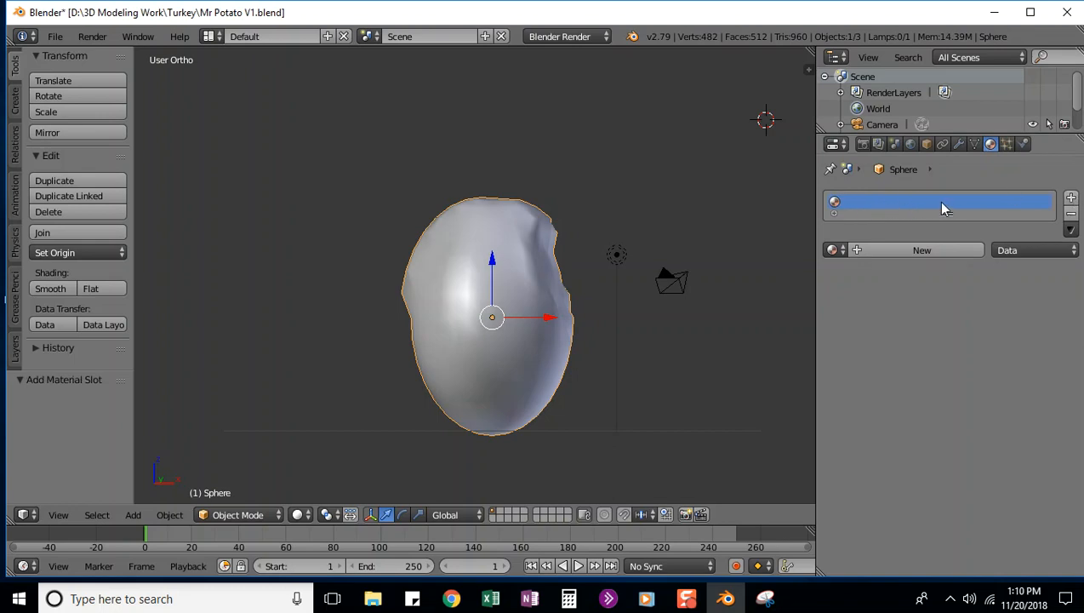
pyautogui.click(857, 249)
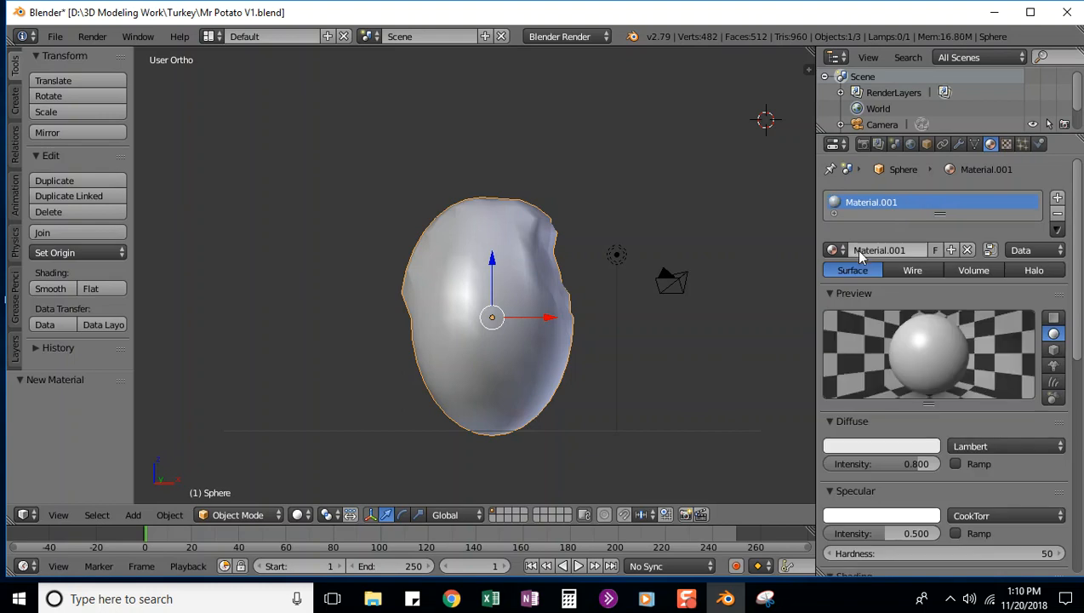
pyautogui.doubleClick(884, 204)
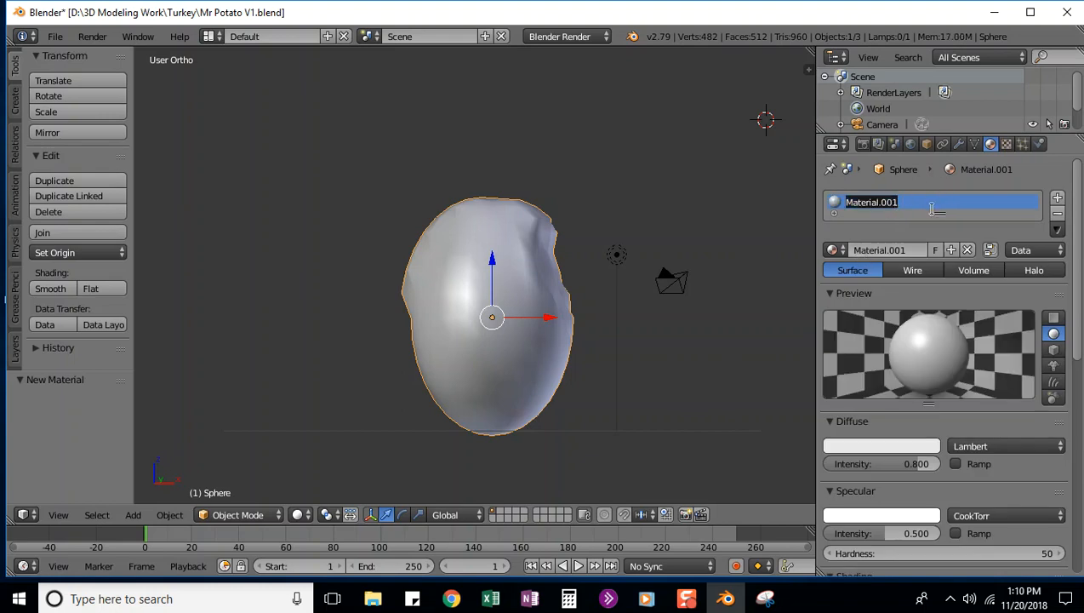
pyautogui.write('POta')
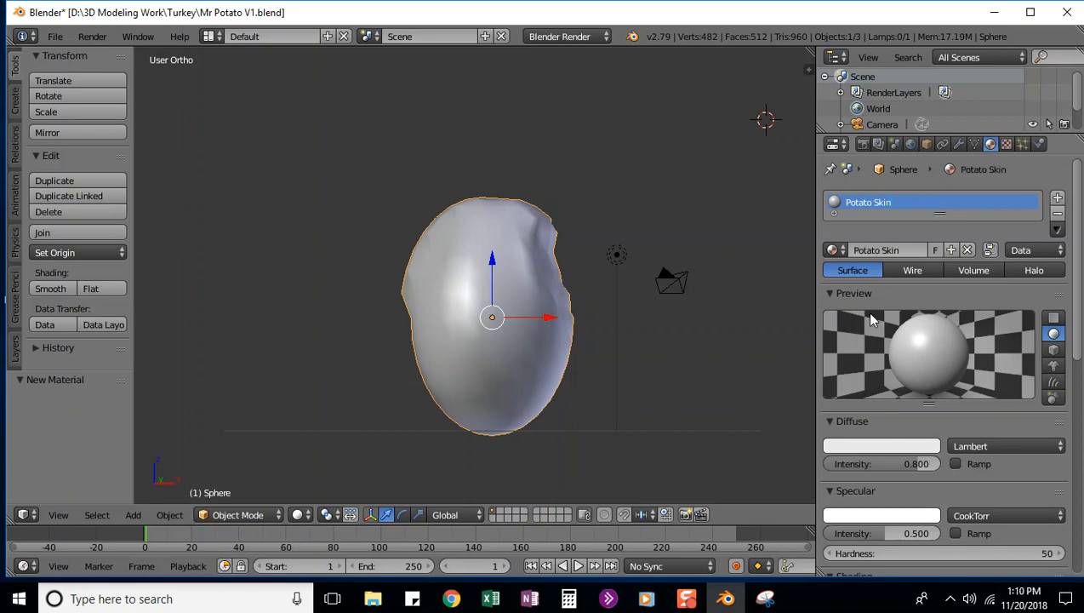
# Step: Give the Potato Skin material a golden-yellow diffuse colour and set its diffuse intensity to 0.633
pyautogui.scroll(-1, 880, 328)
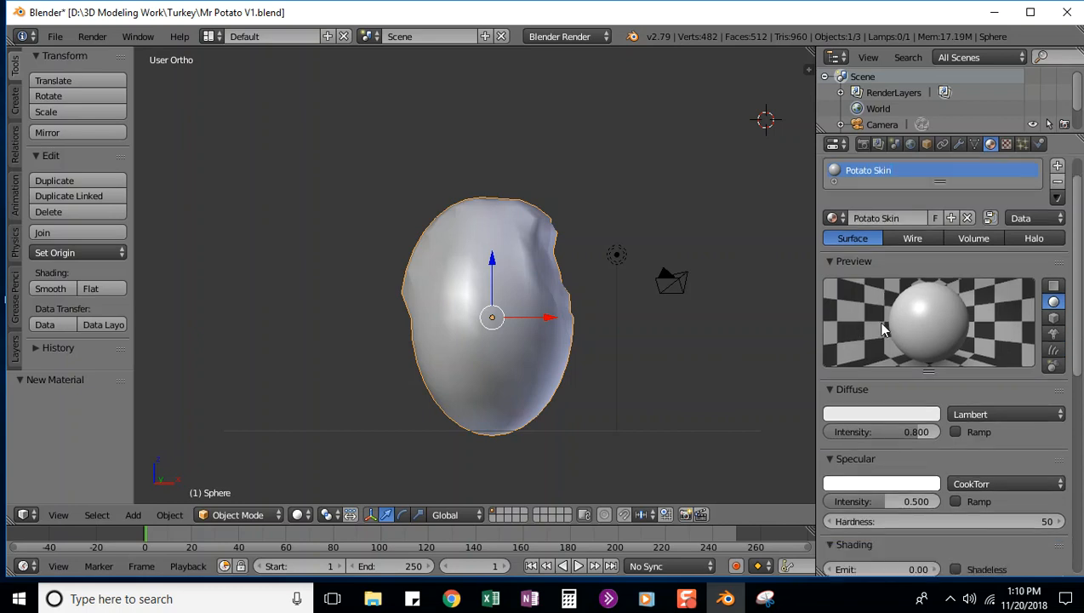
pyautogui.click(871, 413)
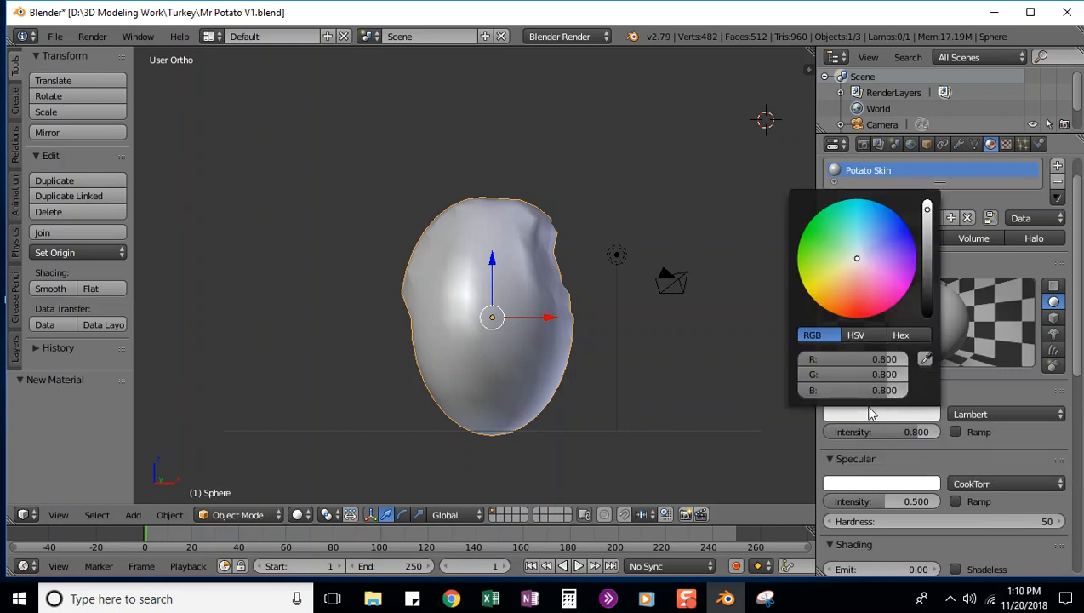
pyautogui.moveTo(857, 262); pyautogui.dragTo(832, 280)
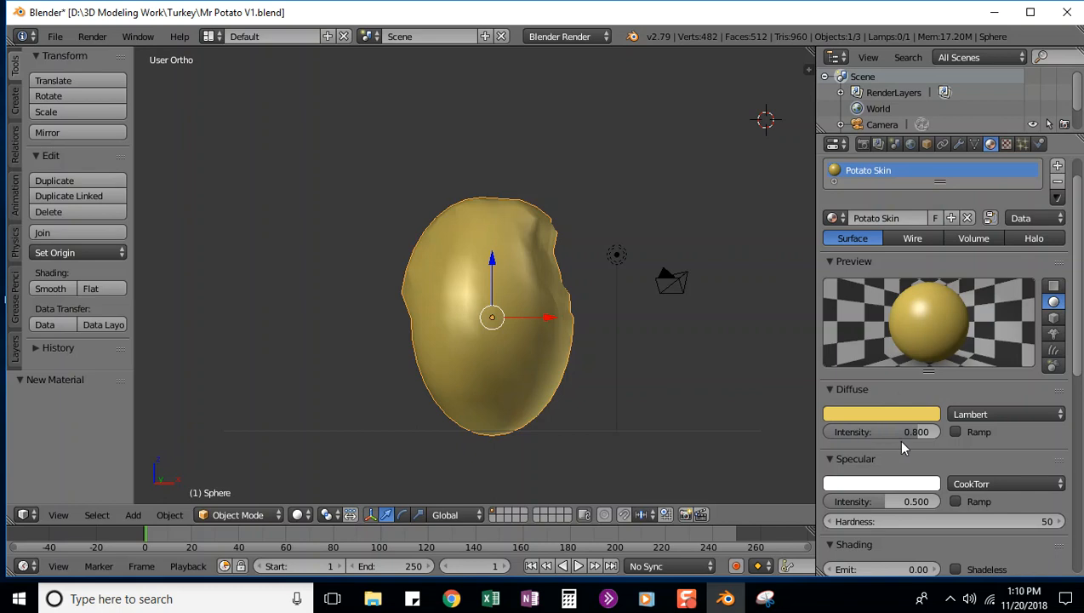
pyautogui.moveTo(920, 430)
pyautogui.mouseDown()
pyautogui.moveTo(885, 431)
pyautogui.moveTo(911, 431)
pyautogui.mouseUp()
pyautogui.click(924, 391)
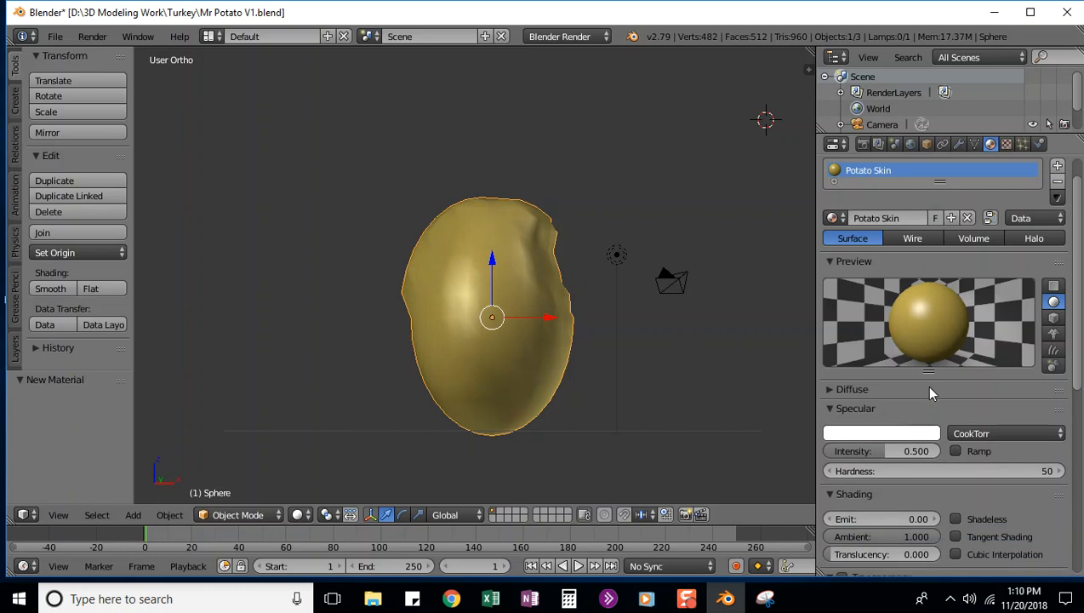
pyautogui.click(829, 389)
pyautogui.click(828, 389)
pyautogui.click(828, 389)
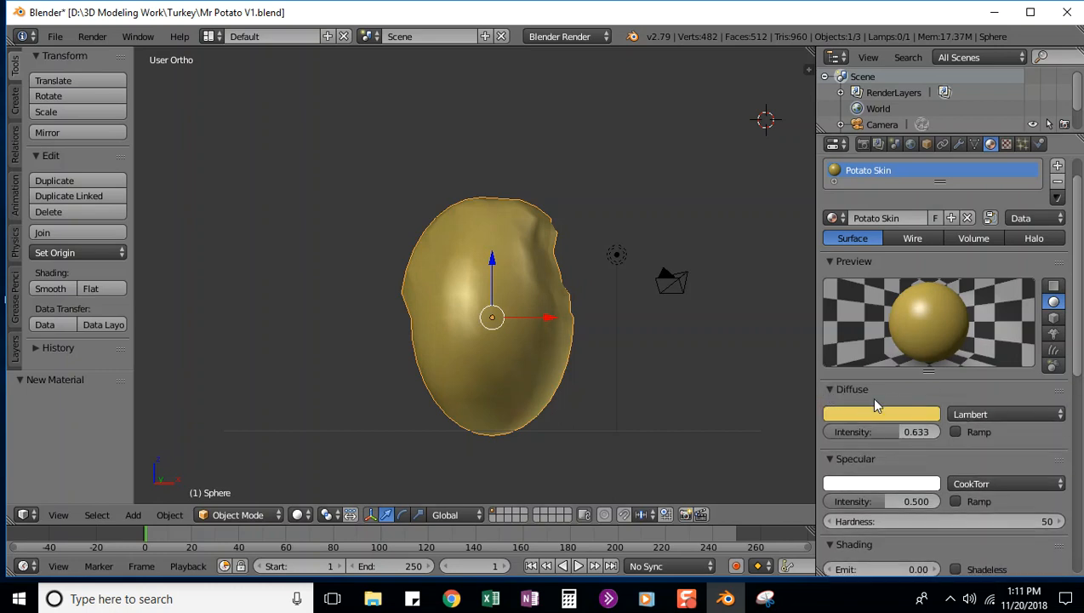
# Step: Tone the Potato Skin material's specular colour down to light grey and adjust its specular intensity
pyautogui.scroll(-3, 864, 409)
pyautogui.click(866, 422)
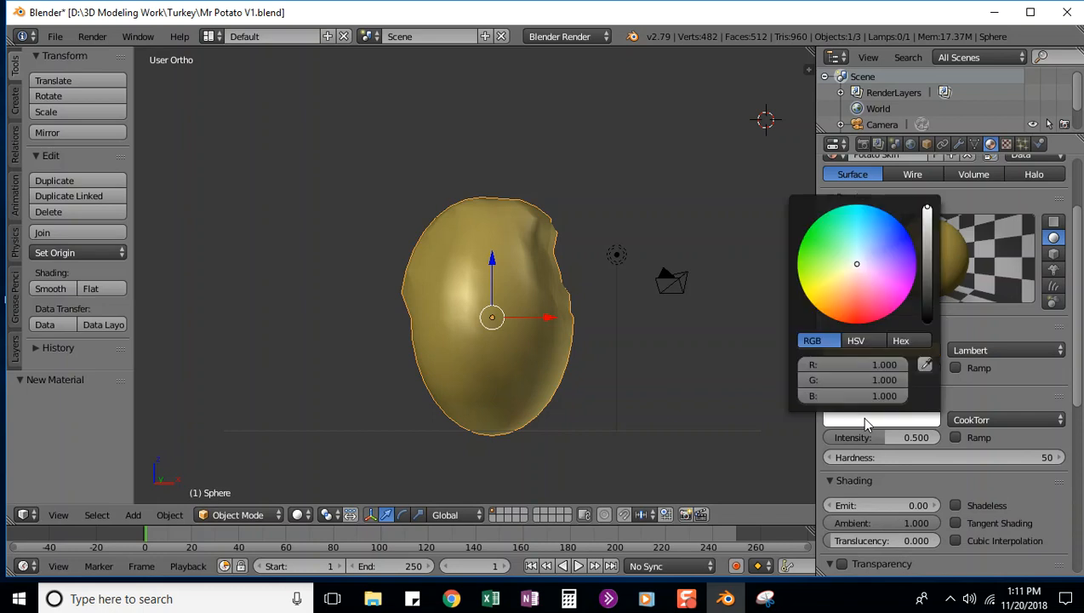
pyautogui.moveTo(858, 270)
pyautogui.mouseDown()
pyautogui.moveTo(849, 300)
pyautogui.moveTo(830, 274)
pyautogui.moveTo(833, 246)
pyautogui.moveTo(822, 282)
pyautogui.moveTo(863, 265)
pyautogui.mouseUp()
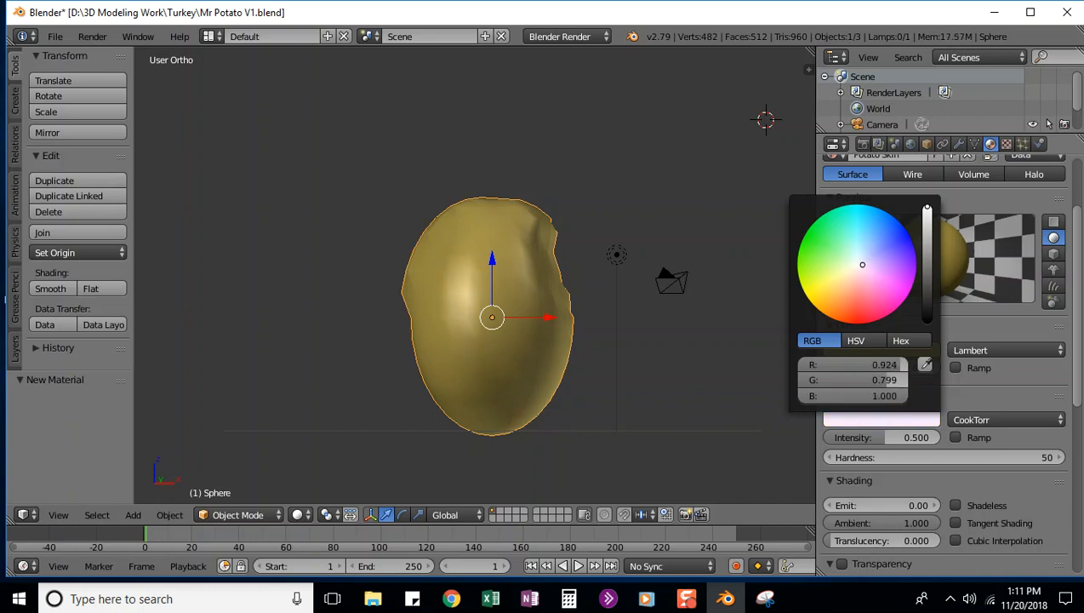
pyautogui.moveTo(860, 266); pyautogui.dragTo(858, 264)
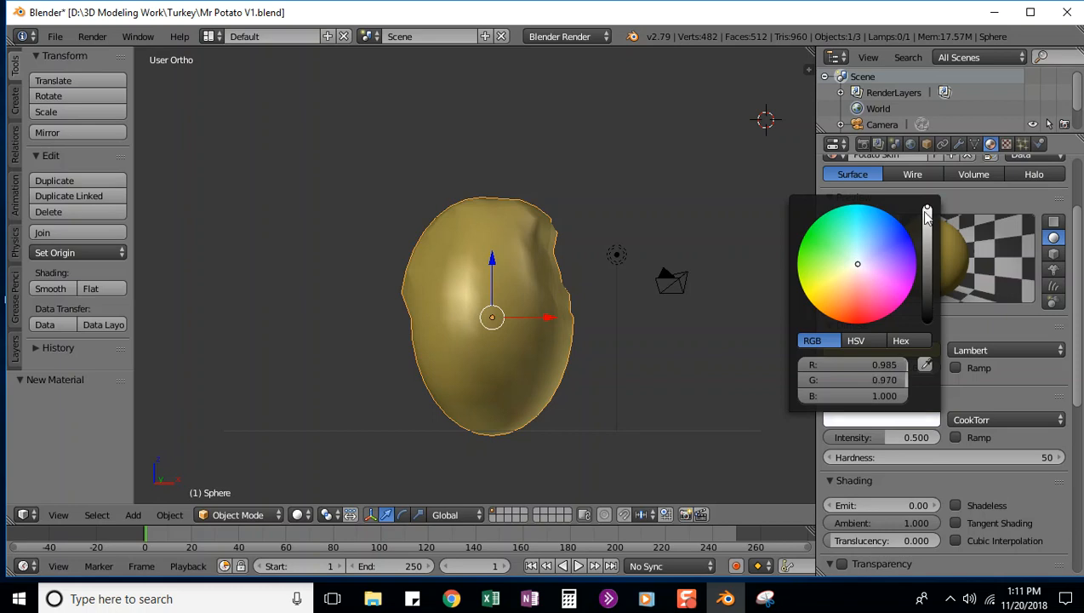
pyautogui.moveTo(927, 213)
pyautogui.mouseDown()
pyautogui.moveTo(927, 242)
pyautogui.moveTo(928, 228)
pyautogui.mouseUp()
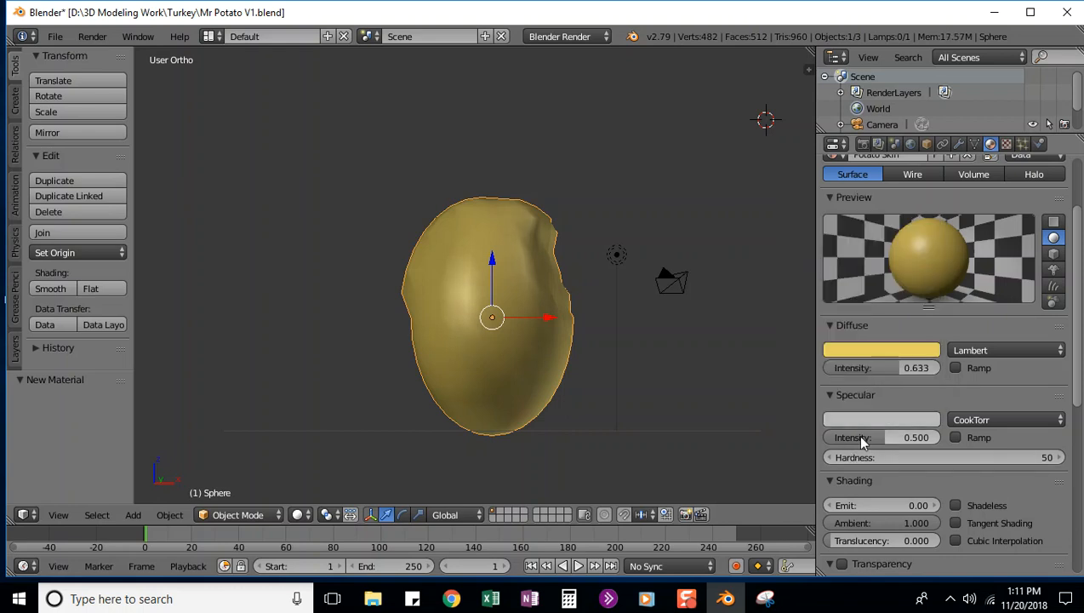
pyautogui.moveTo(862, 441); pyautogui.dragTo(913, 438)
pyautogui.click(954, 390)
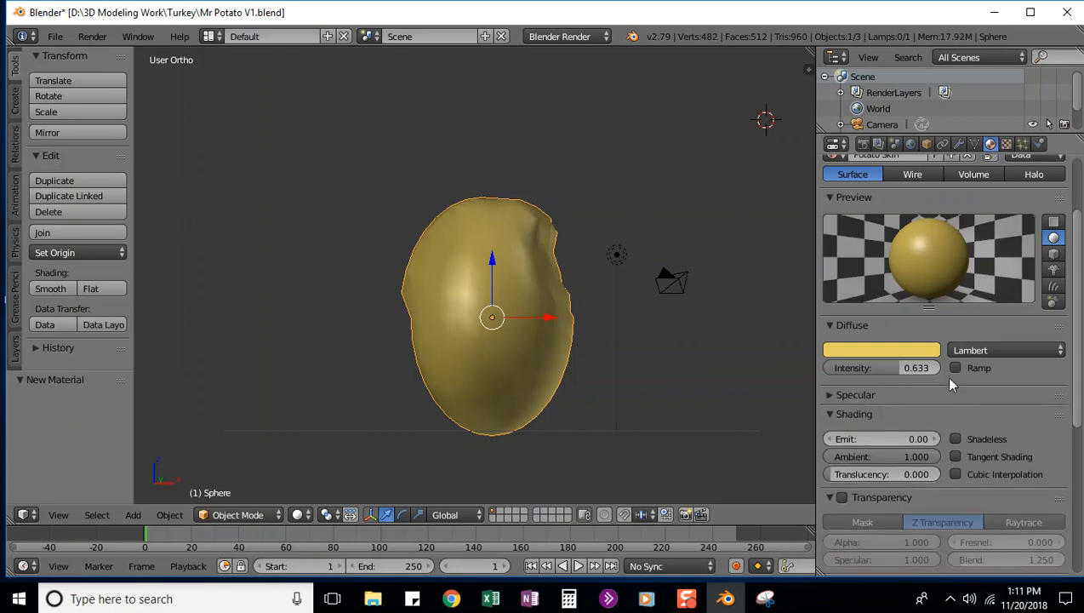
# Step: Save the project as a new version named "Mr Potato V2.blend" in the Turkey folder
pyautogui.click(54, 36)
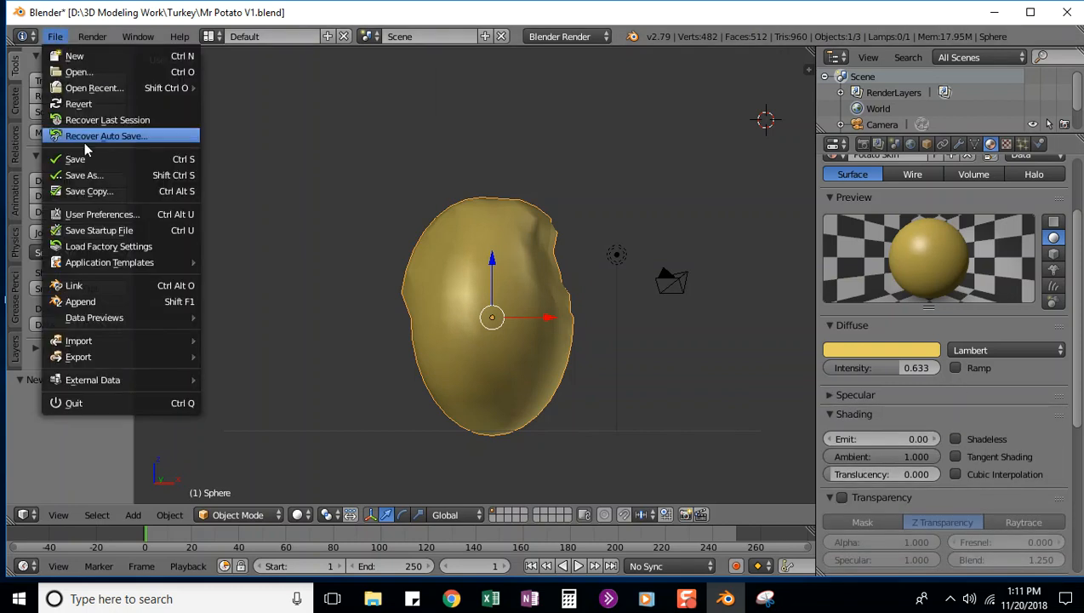
pyautogui.click(84, 175)
pyautogui.click(264, 96)
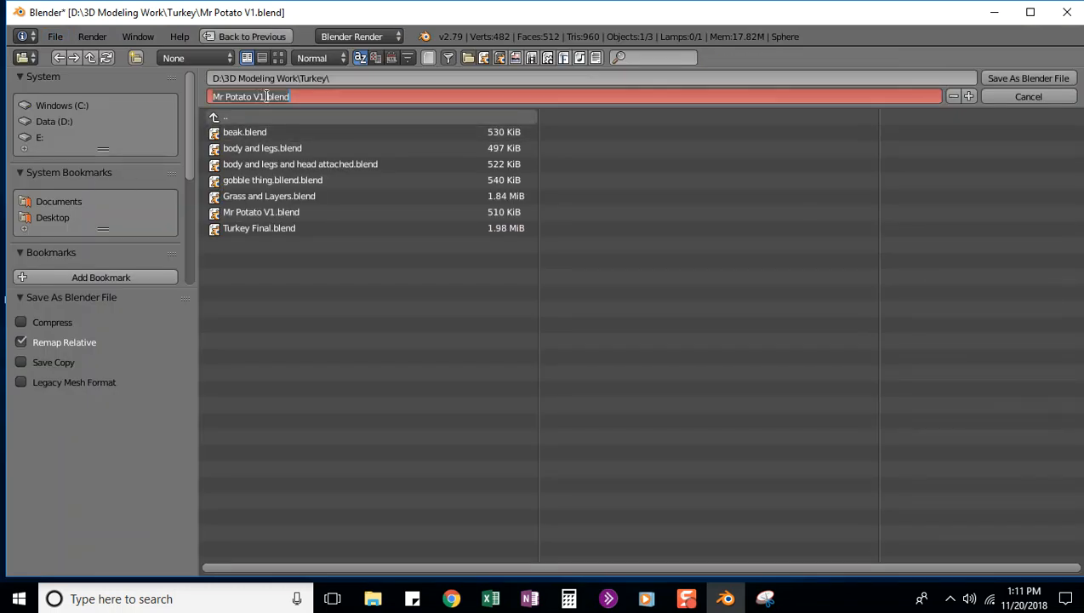
pyautogui.click(266, 96)
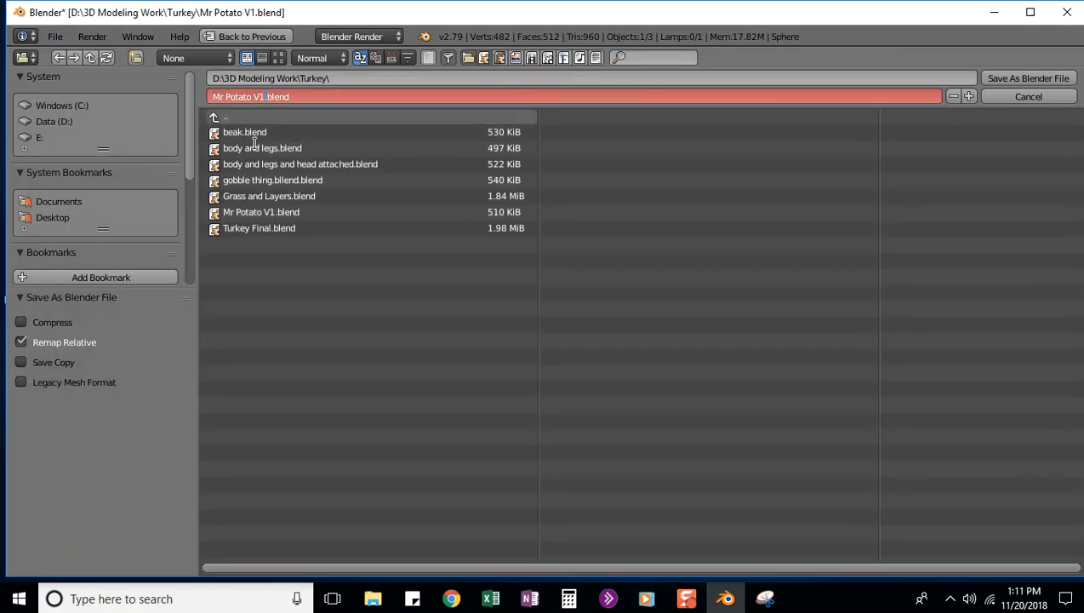
pyautogui.press('BackSpace')
pyautogui.write('2')
pyautogui.press('Return')
pyautogui.press('Return')
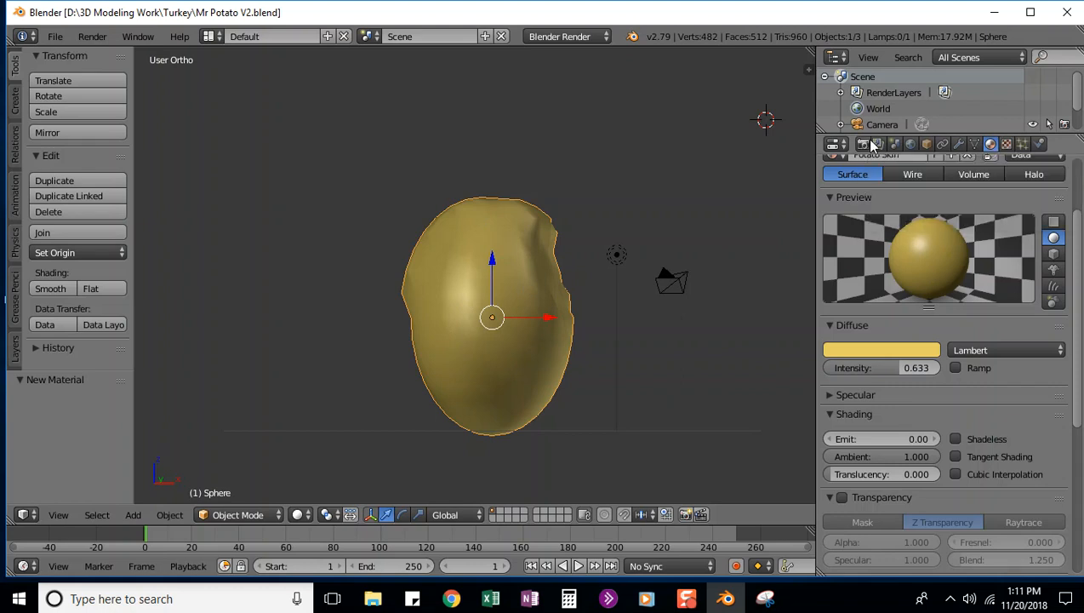
# Step: Create a new texture for the Potato Skin material and name it "Potatoe Skin Texture"
pyautogui.click(1006, 144)
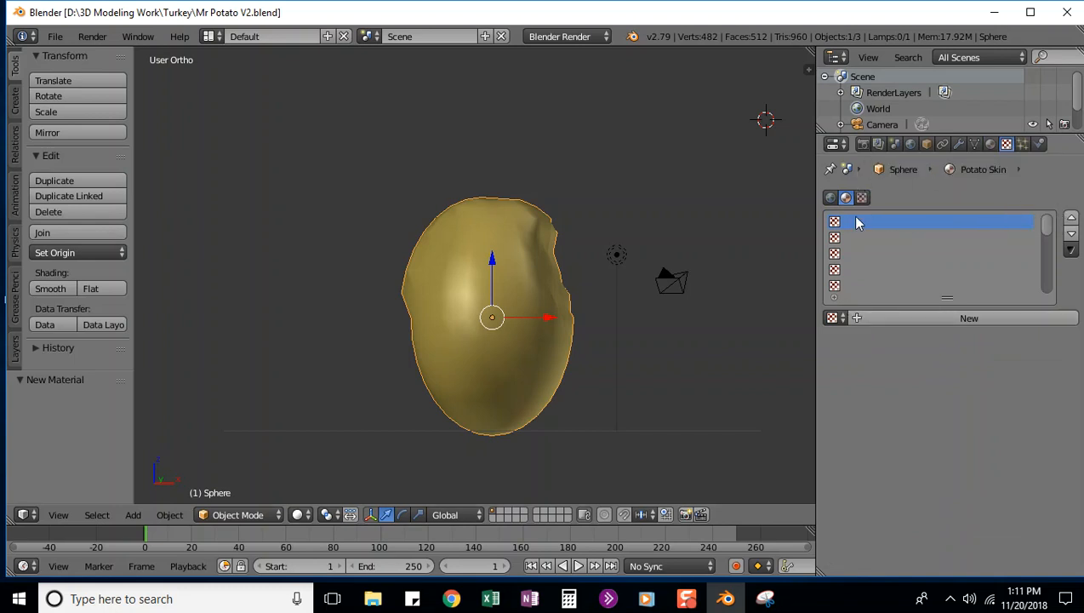
pyautogui.click(855, 322)
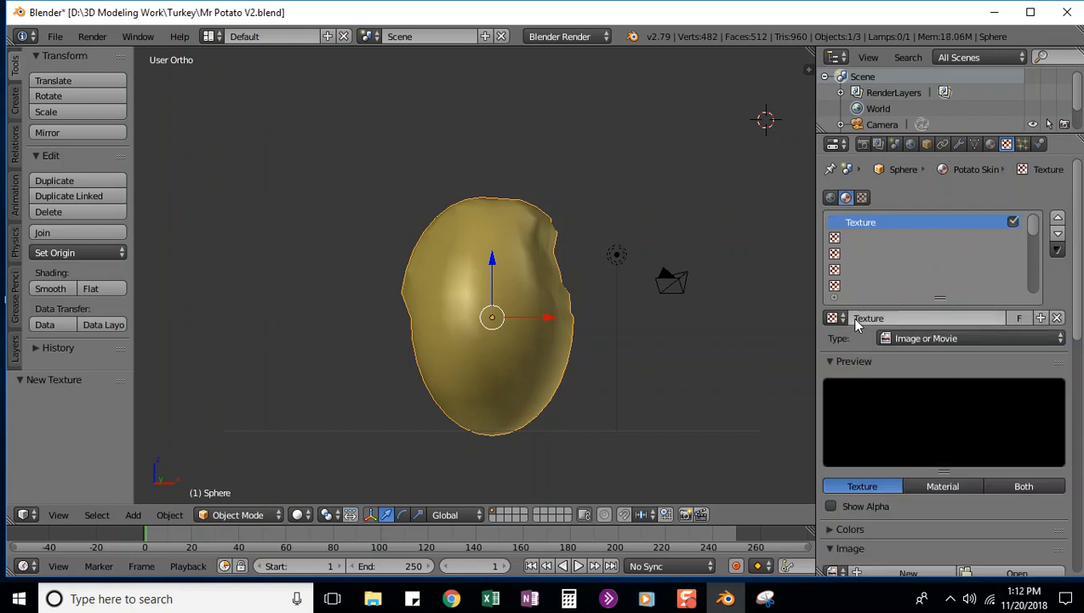
pyautogui.doubleClick(862, 223)
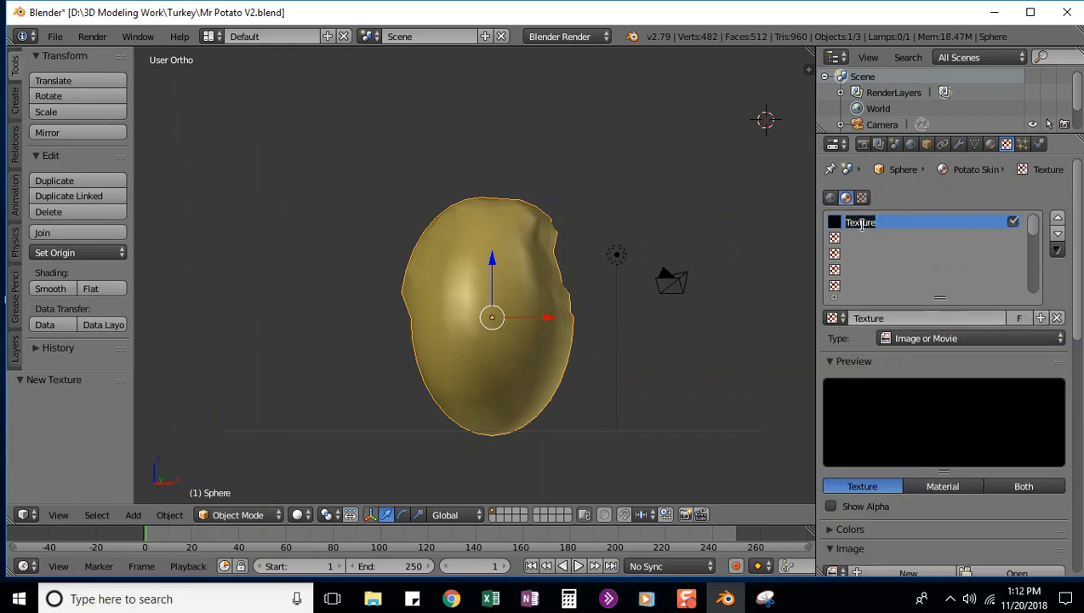
pyautogui.write('Potatoe Skin Textur')
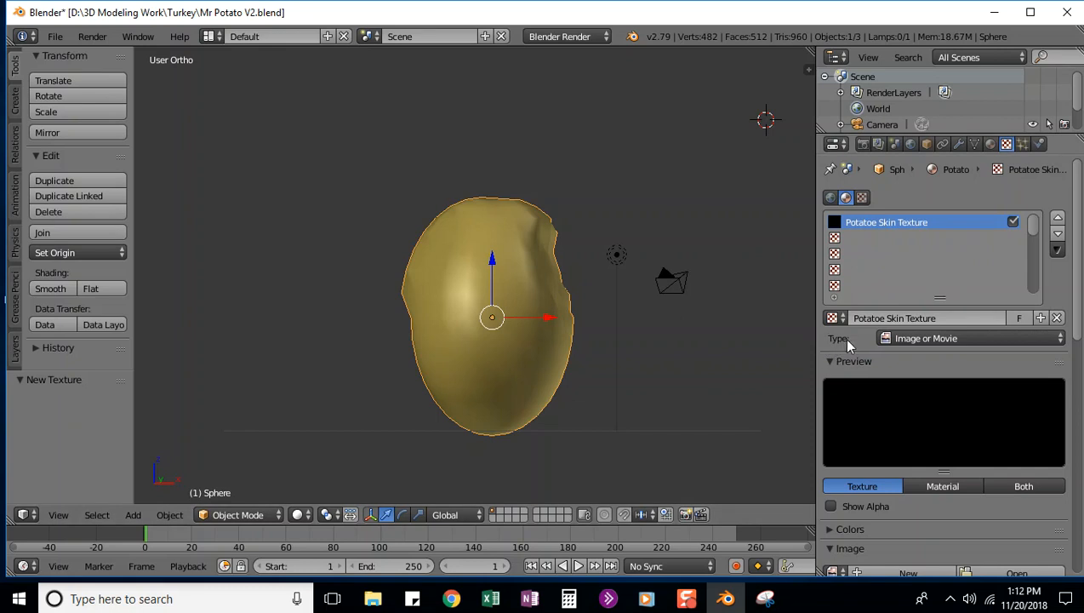
# Step: Set the Potatoe Skin Texture's type to Wood and preview the body with Rendered viewport shading
pyautogui.click(1012, 342)
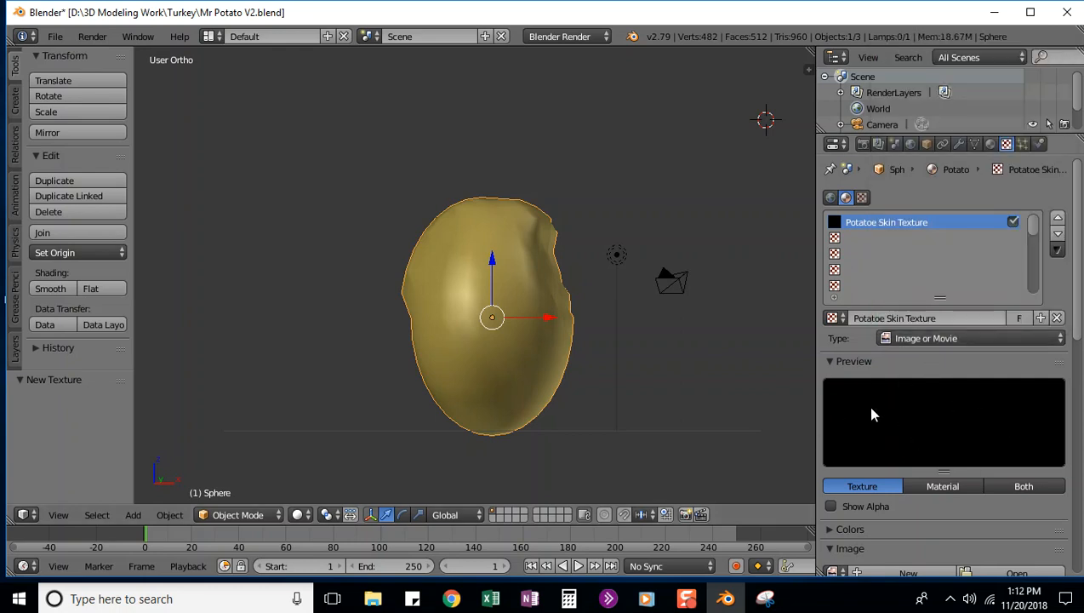
pyautogui.click(959, 339)
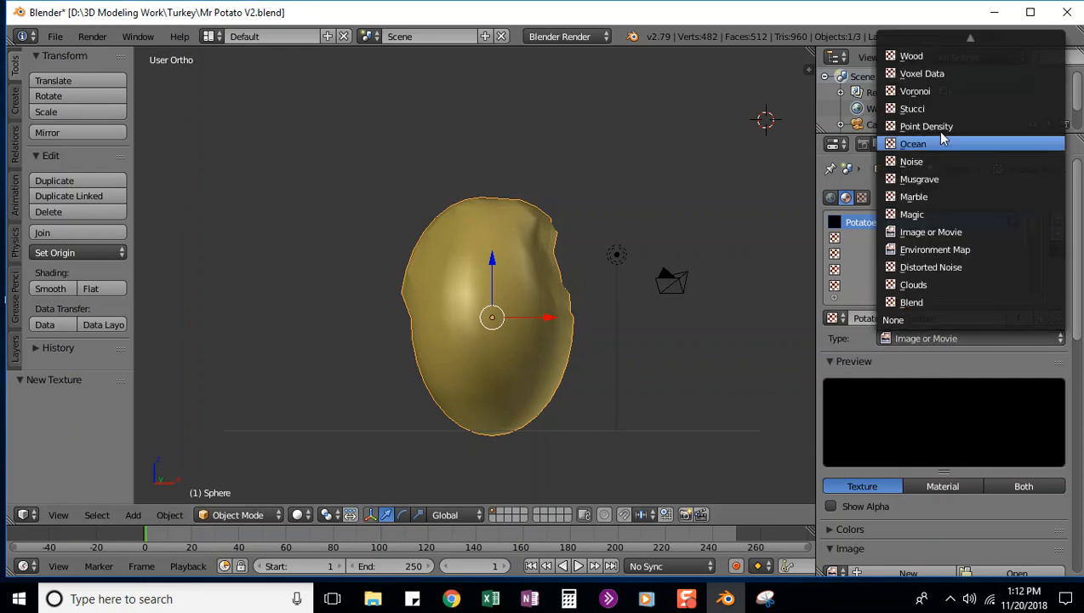
pyautogui.click(915, 57)
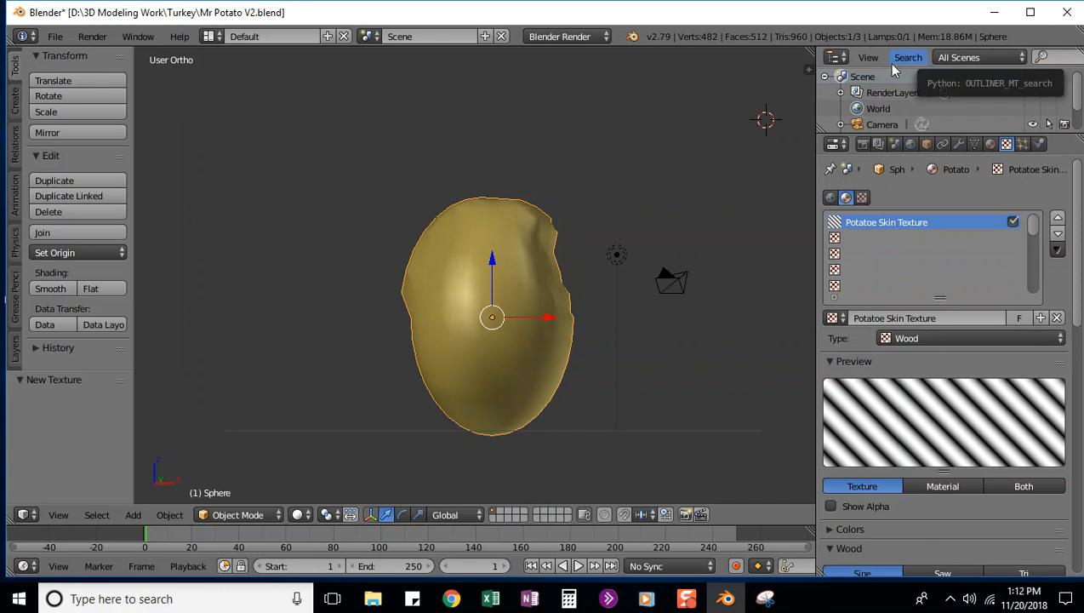
pyautogui.click(303, 516)
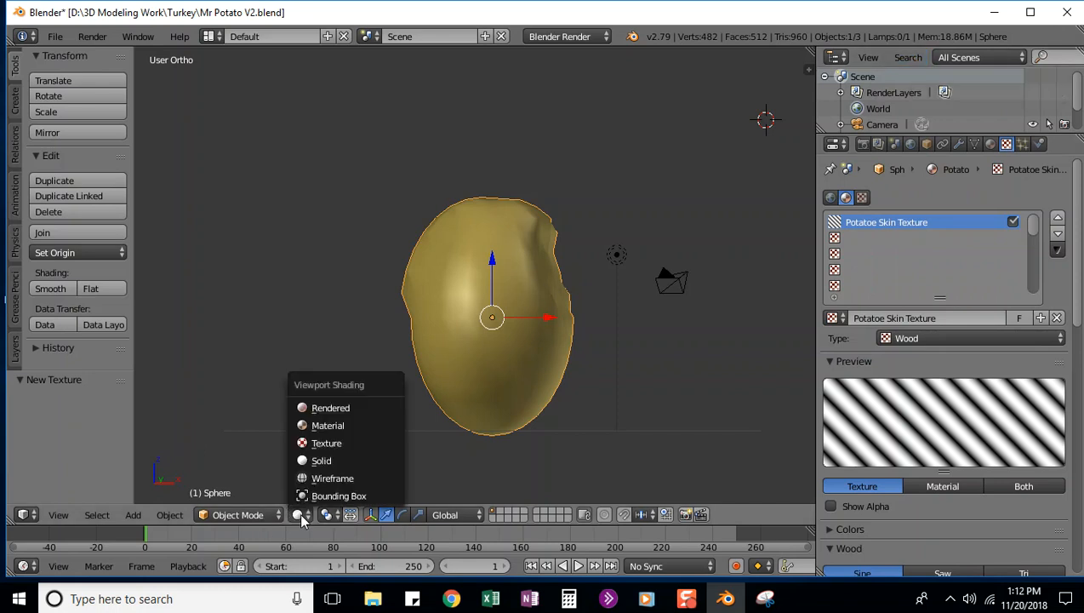
pyautogui.click(322, 411)
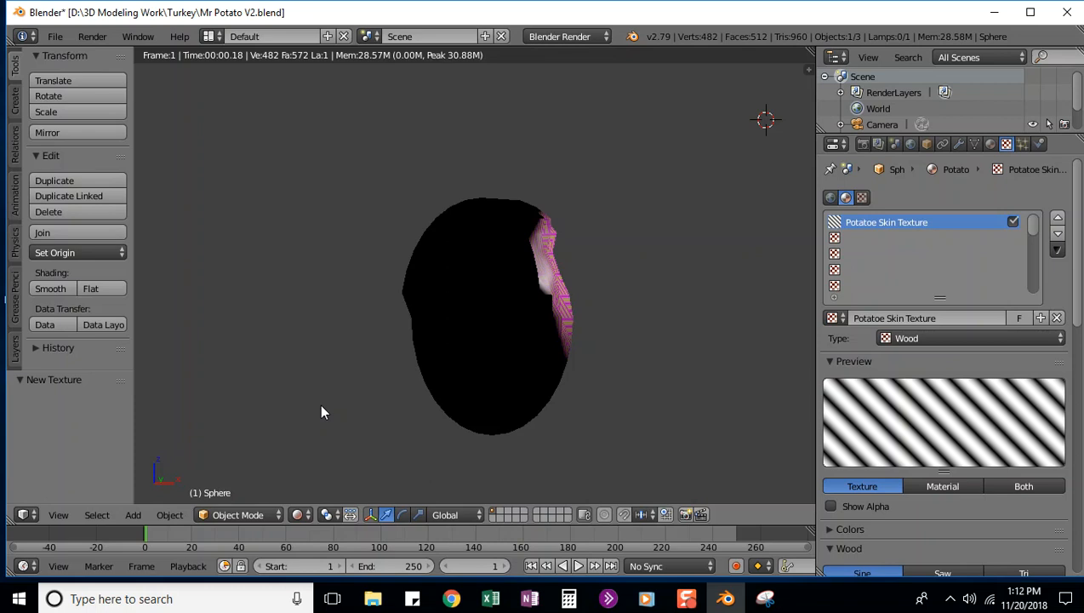
# Step: Return the viewport to Solid shading and align the camera to the front view of the potato body
pyautogui.click(296, 516)
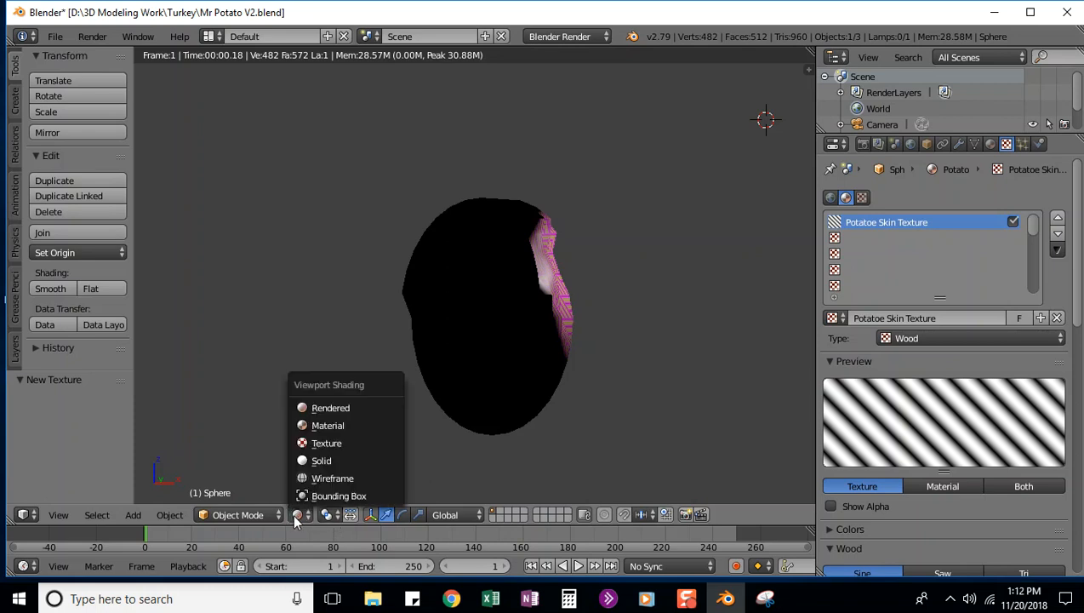
pyautogui.click(319, 460)
pyautogui.press('KP_7')
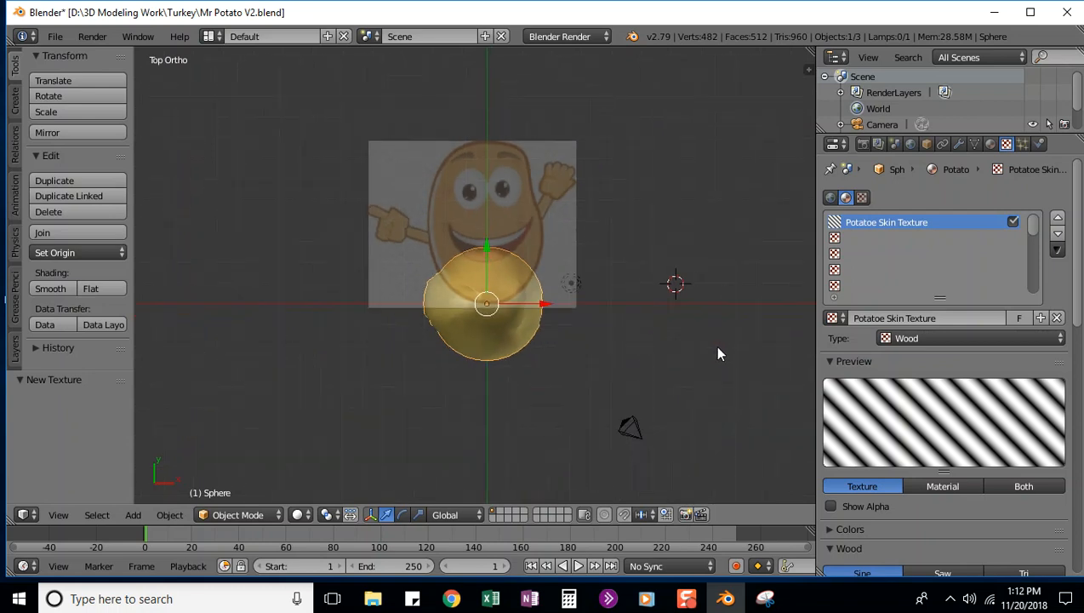
pyautogui.rightClick(572, 286)
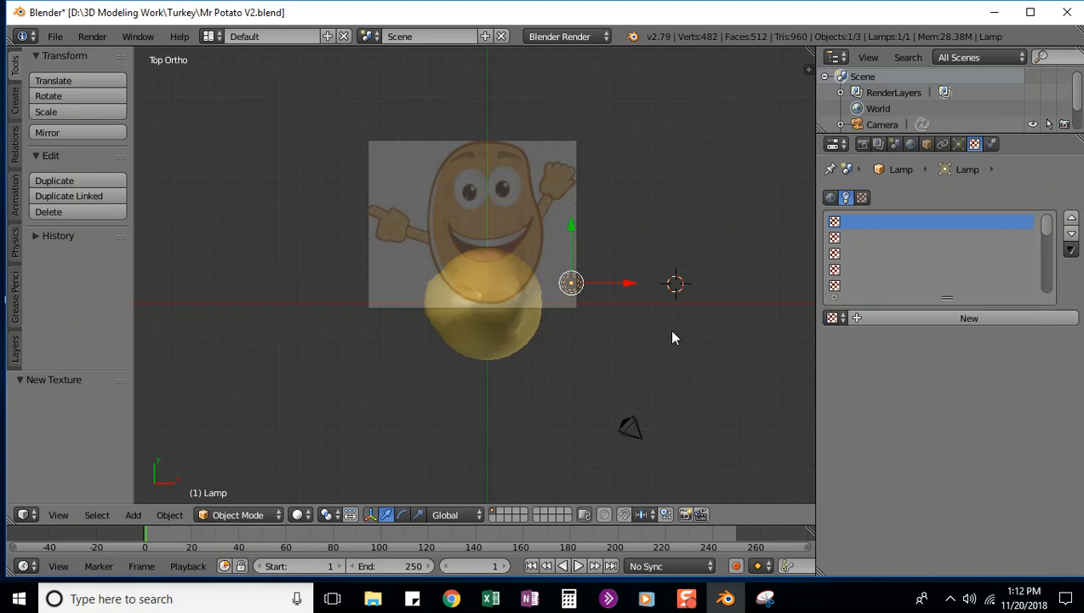
pyautogui.press('KP_1')
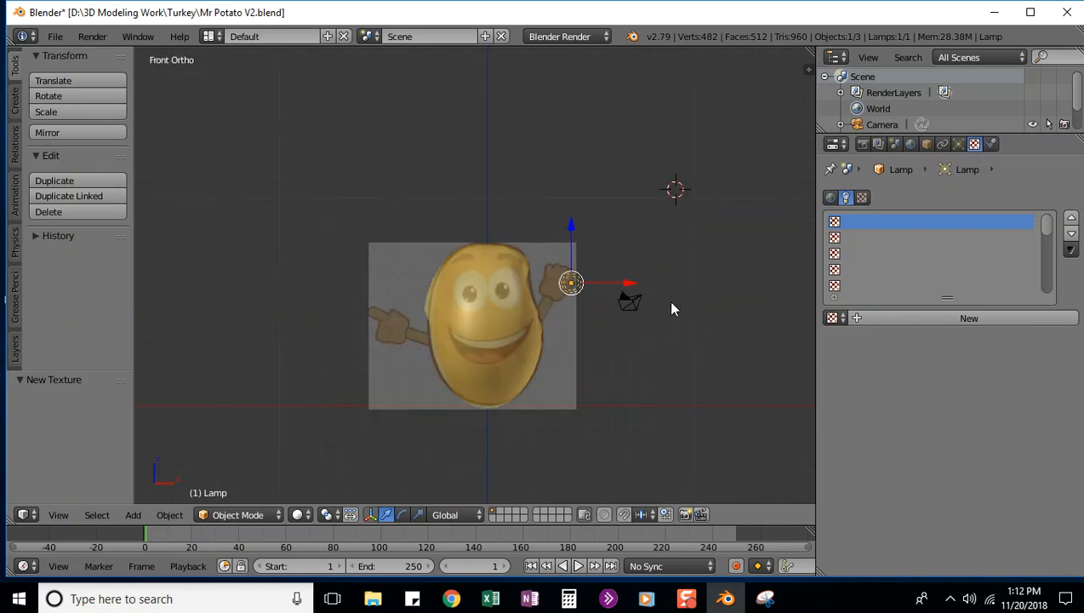
pyautogui.scroll(3, 685, 306)
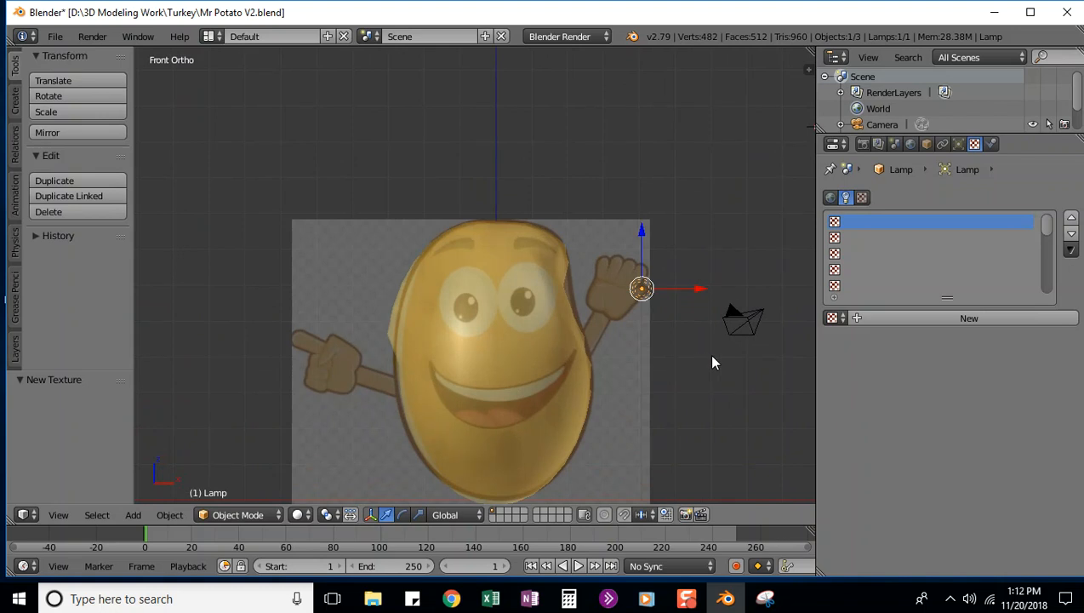
pyautogui.keyDown('shift'); pyautogui.scroll(-2, 713, 363); pyautogui.keyUp('shift')
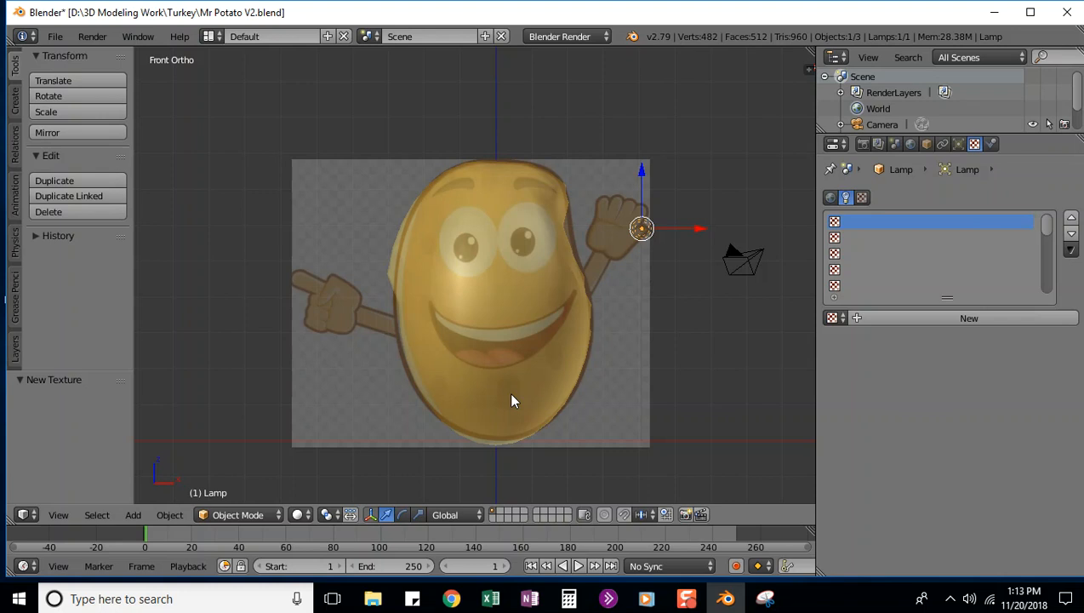
pyautogui.press('ctrl+alt+KP_0')
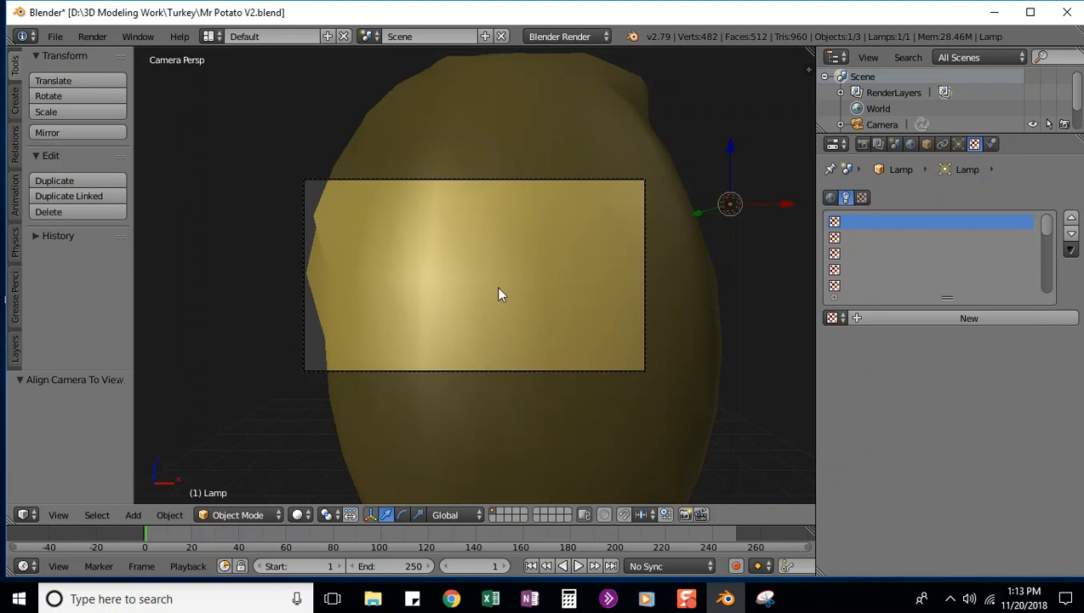
# Step: Select the camera and pull it back about 16.73 units along its local Z axis so the whole body fits in frame
pyautogui.rightClick(554, 181)
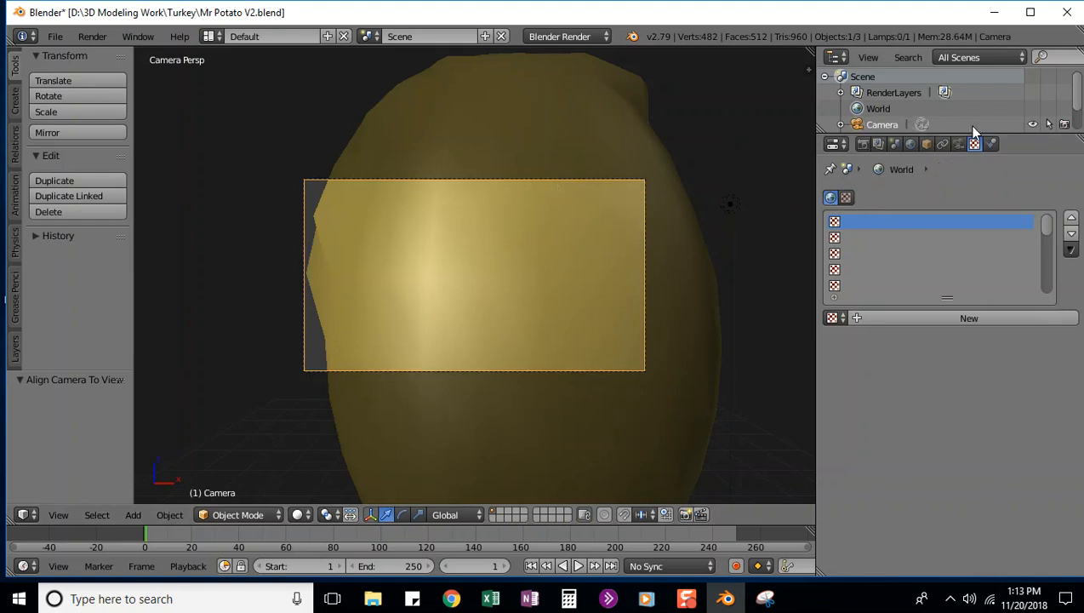
pyautogui.moveTo(973, 135); pyautogui.dragTo(953, 197)
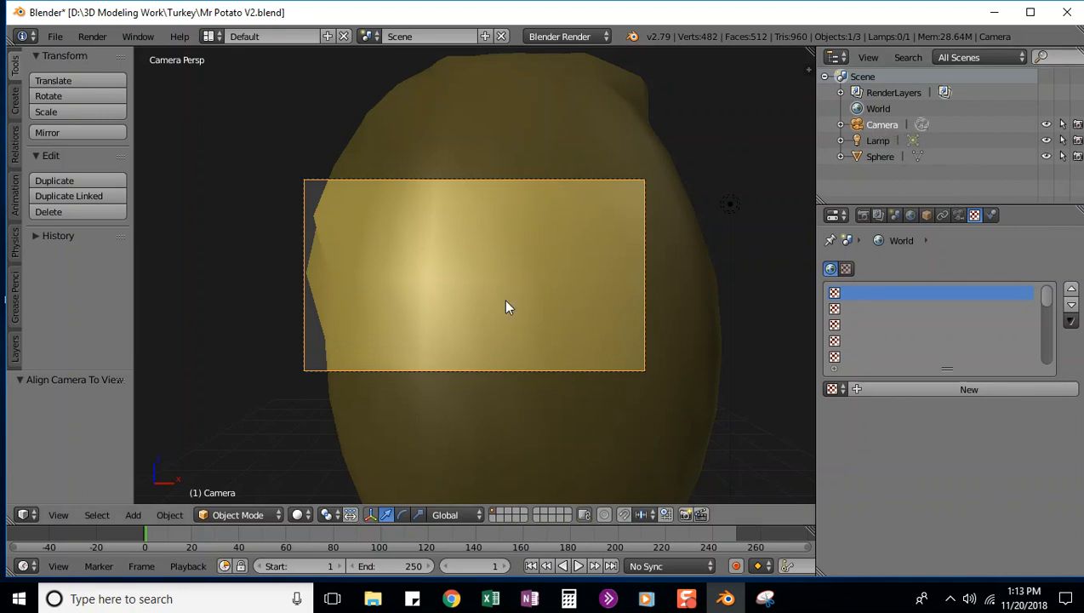
pyautogui.press('g')
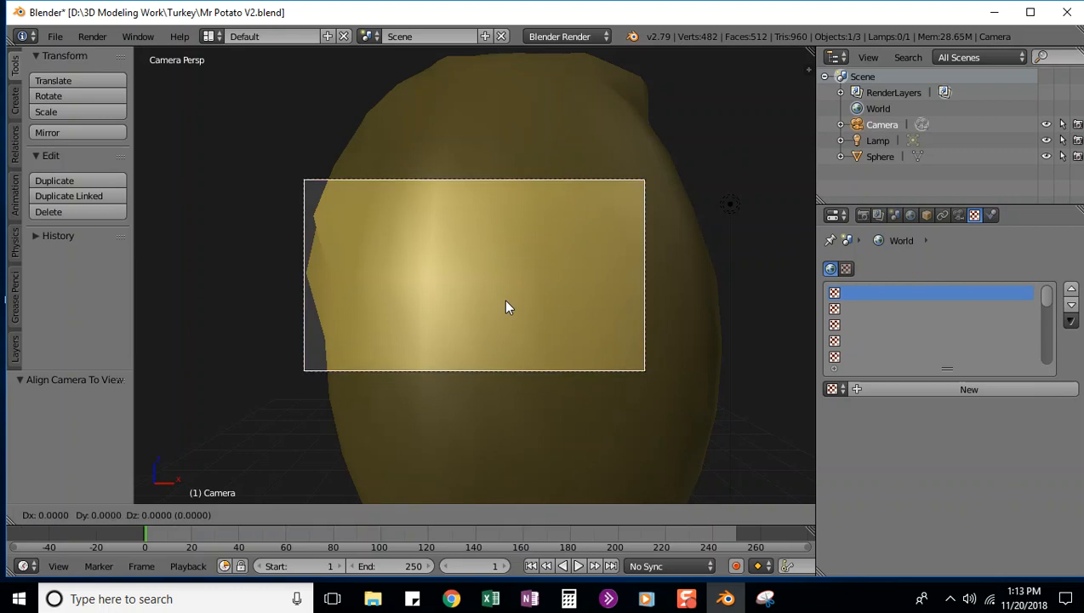
pyautogui.press('z')
pyautogui.press('z')
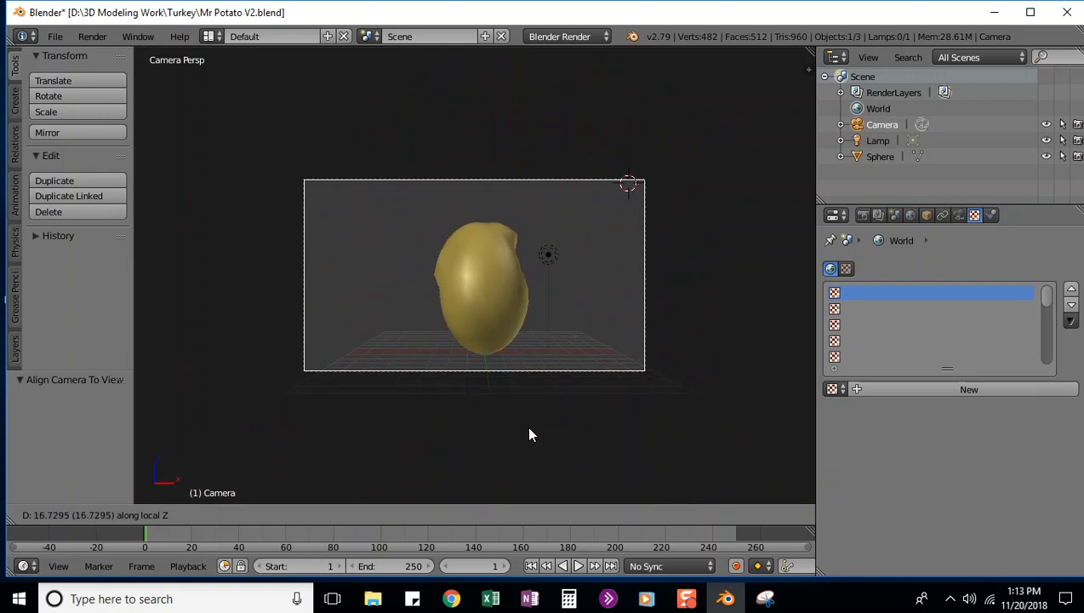
pyautogui.click(528, 434)
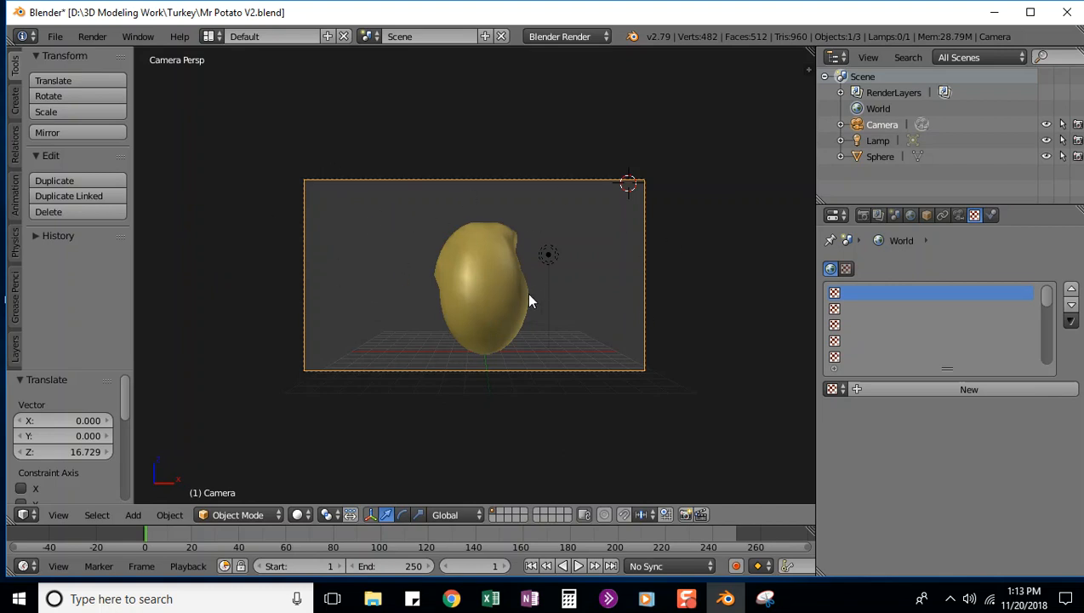
# Step: Reframe the body by trackball-rotating the camera about -2.86° and -2.29°
pyautogui.press('g')
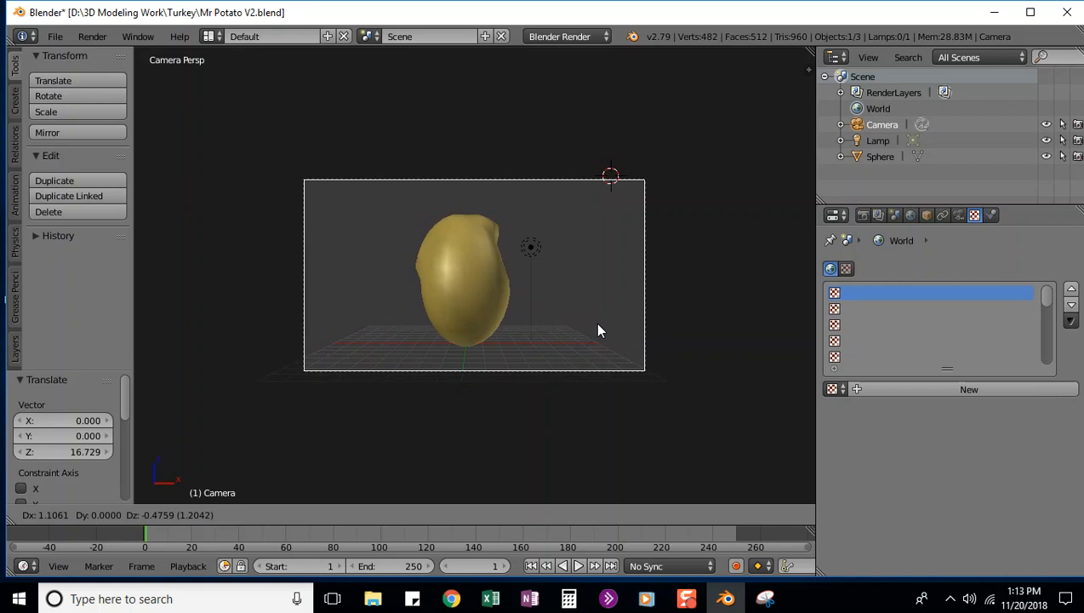
pyautogui.press('r')
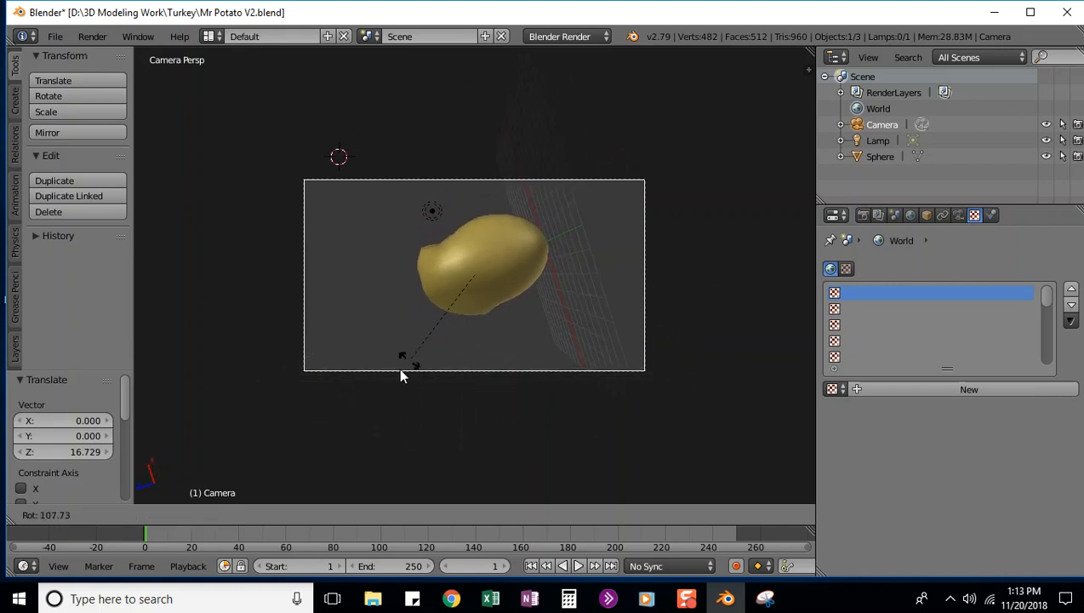
pyautogui.press('r')
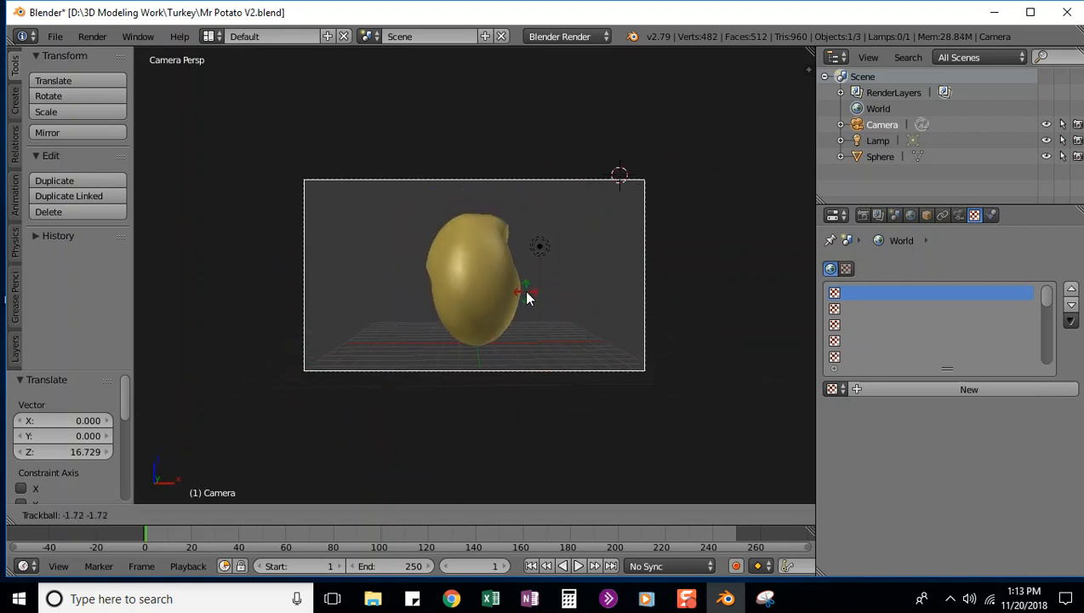
pyautogui.click(529, 290)
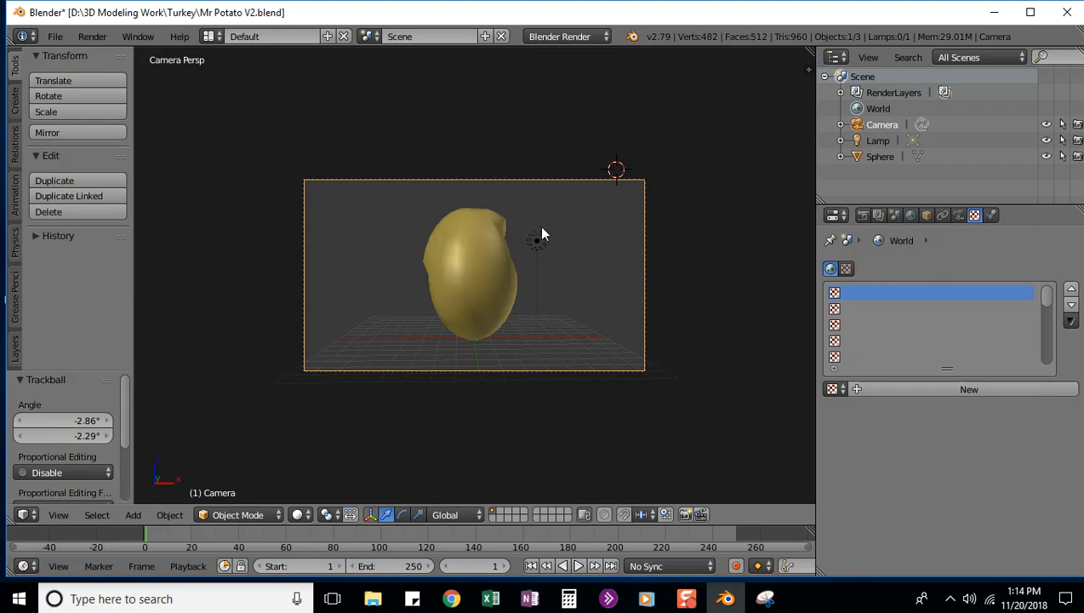
# Step: Move the lamp in front of the body towards the camera, shift it about -1.66 along X and raise it about 2.9 along Z
pyautogui.press('KP_1')
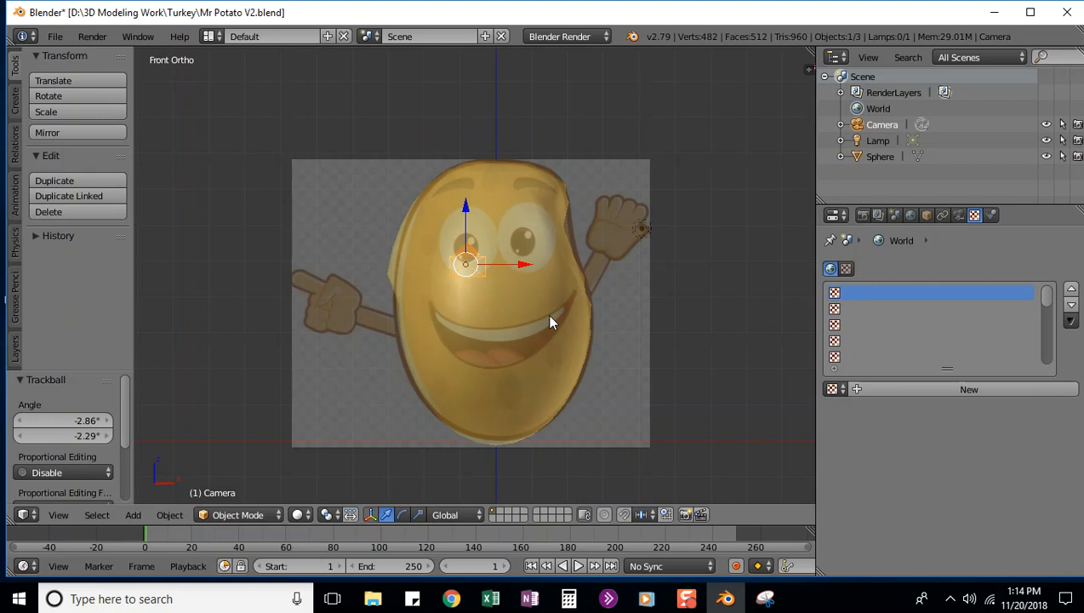
pyautogui.press('KP_7')
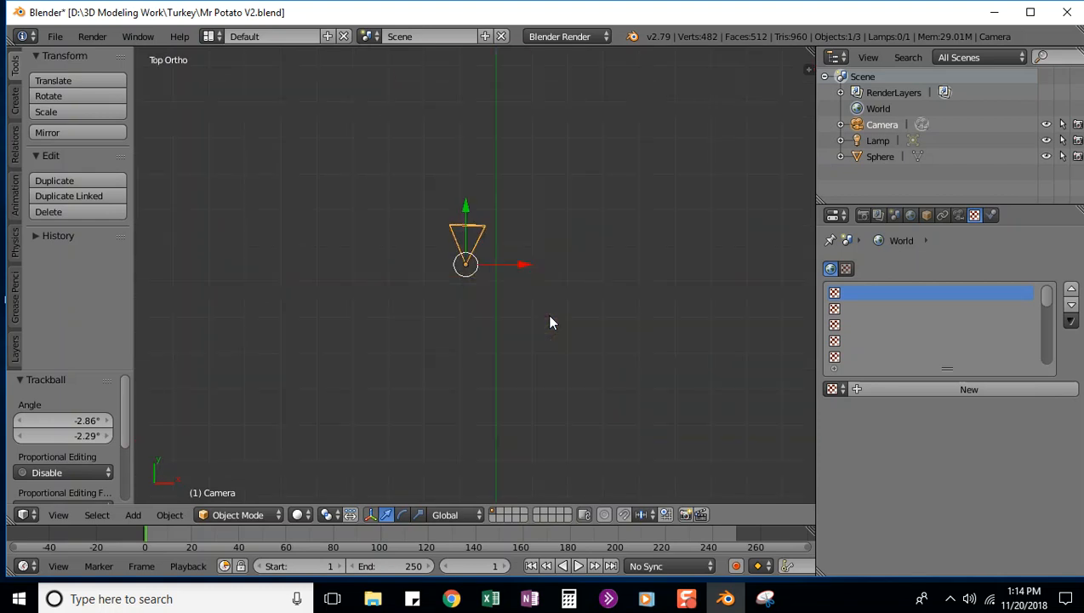
pyautogui.scroll(-8, 563, 274)
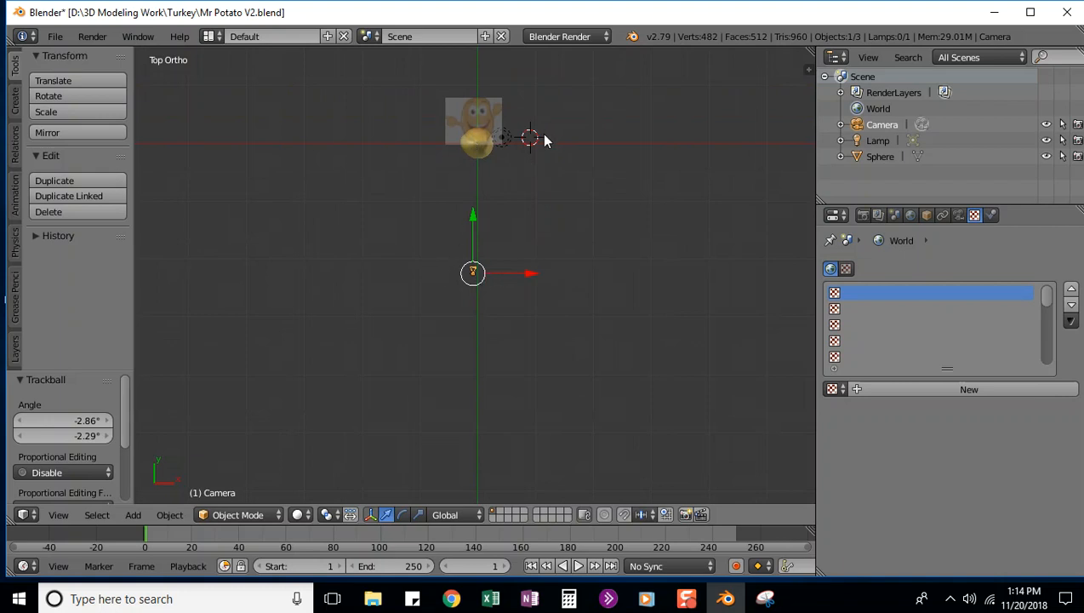
pyautogui.rightClick(507, 140)
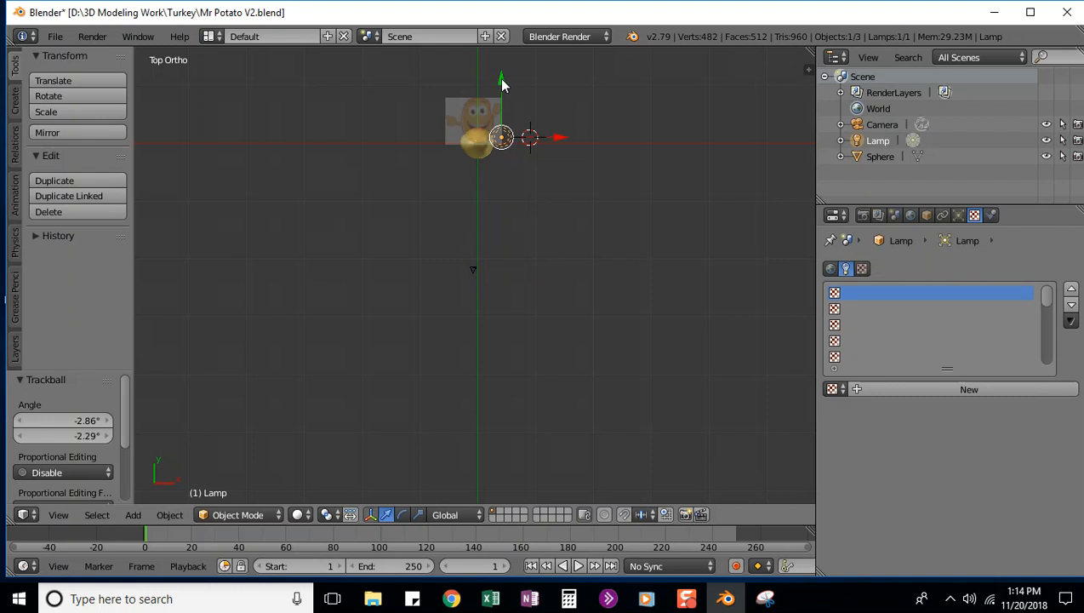
pyautogui.moveTo(500, 81); pyautogui.dragTo(506, 150)
pyautogui.moveTo(564, 210); pyautogui.dragTo(546, 211)
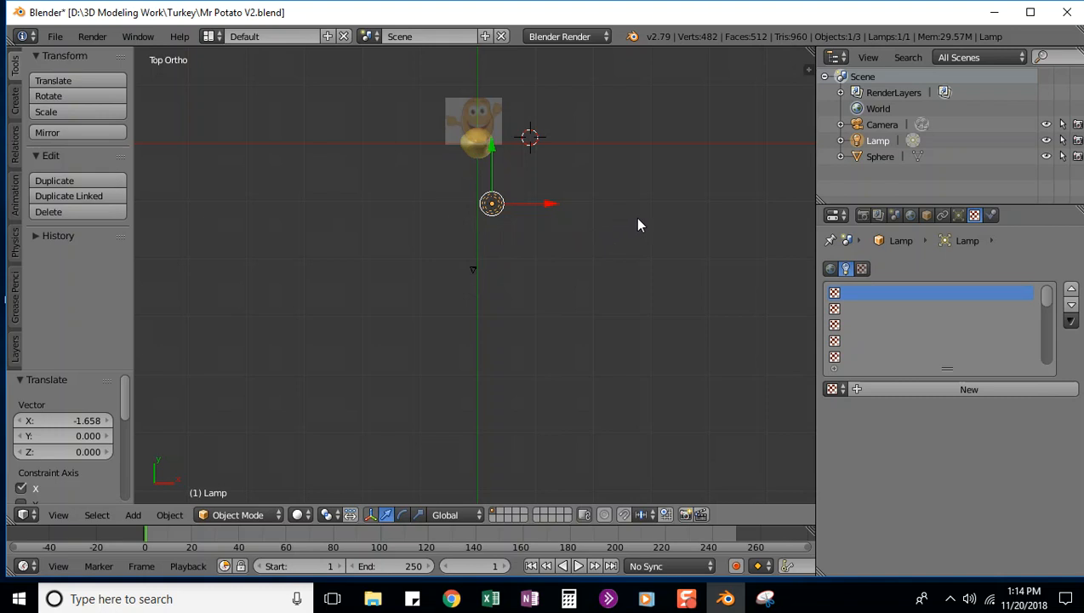
pyautogui.press('KP_3')
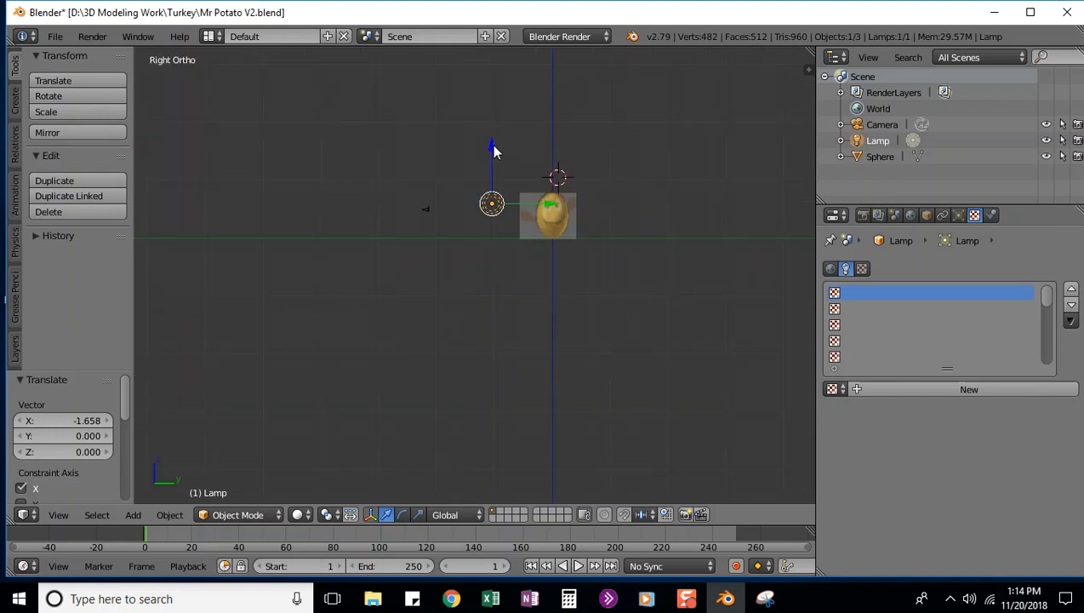
pyautogui.moveTo(492, 145); pyautogui.dragTo(489, 134)
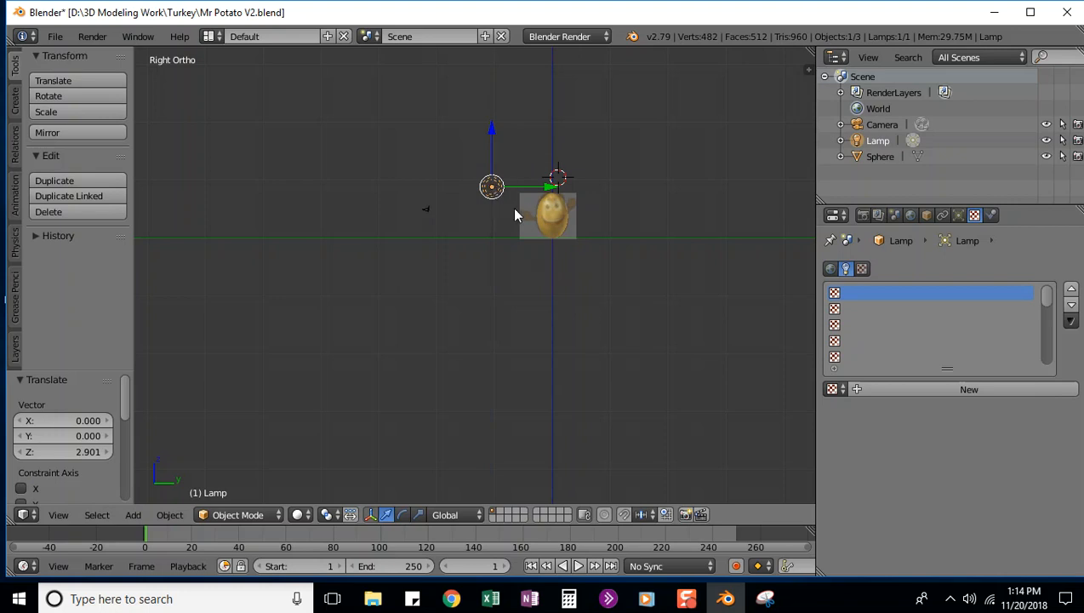
# Step: Preview the newly lit body through the camera with Rendered viewport shading
pyautogui.press('KP_1')
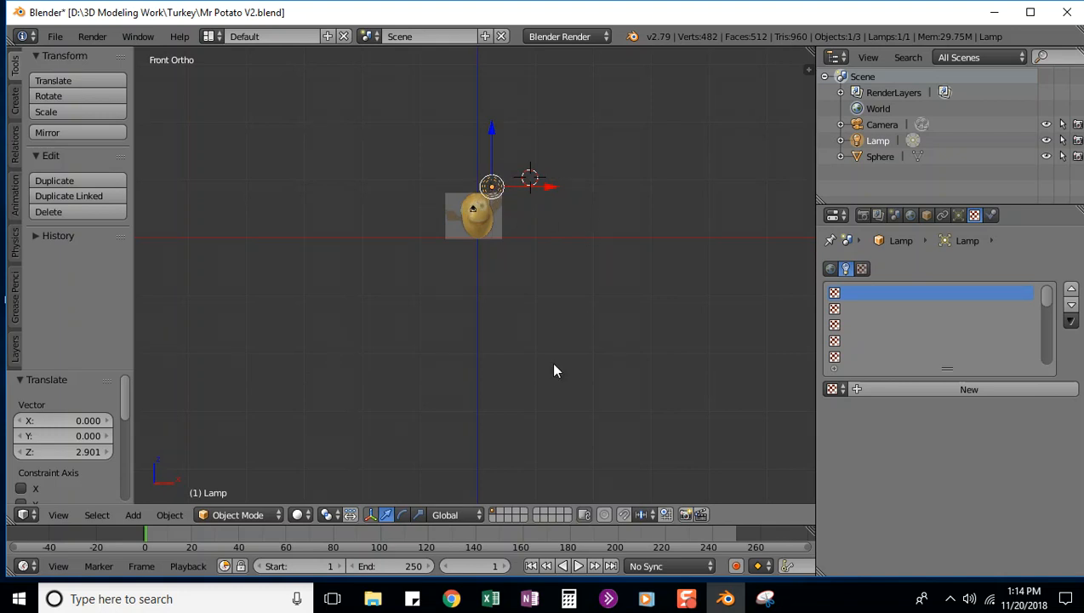
pyautogui.click(297, 514)
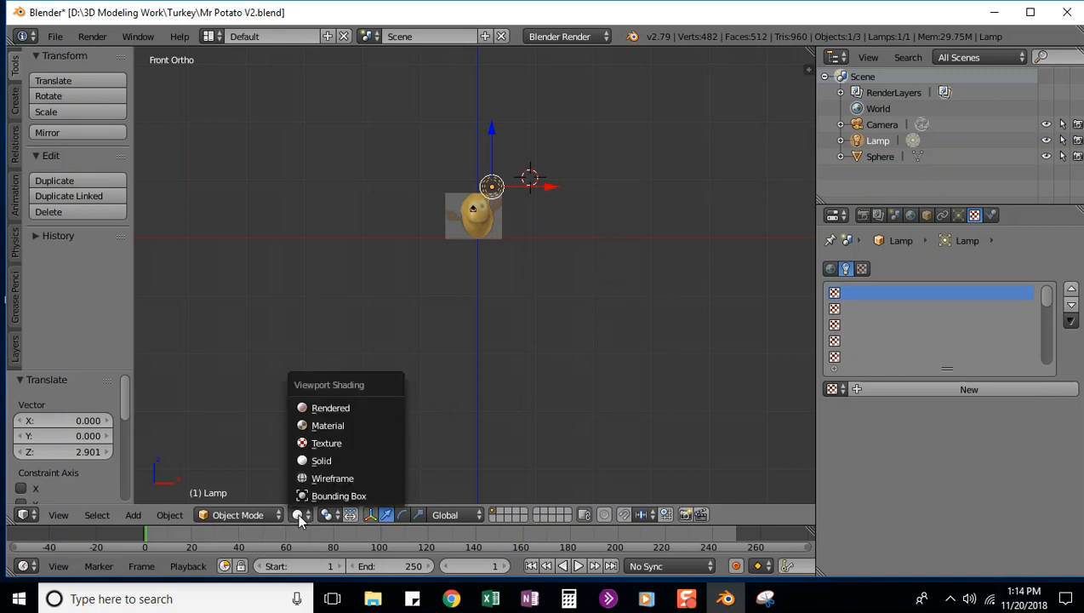
pyautogui.click(334, 406)
pyautogui.scroll(5, 611, 260)
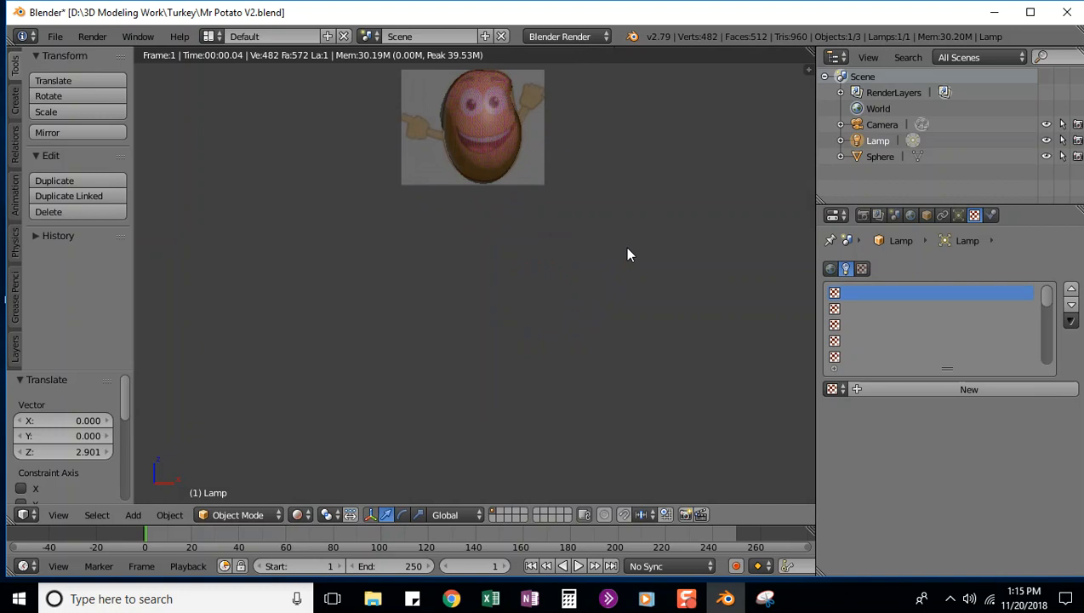
pyautogui.press('KP_0')
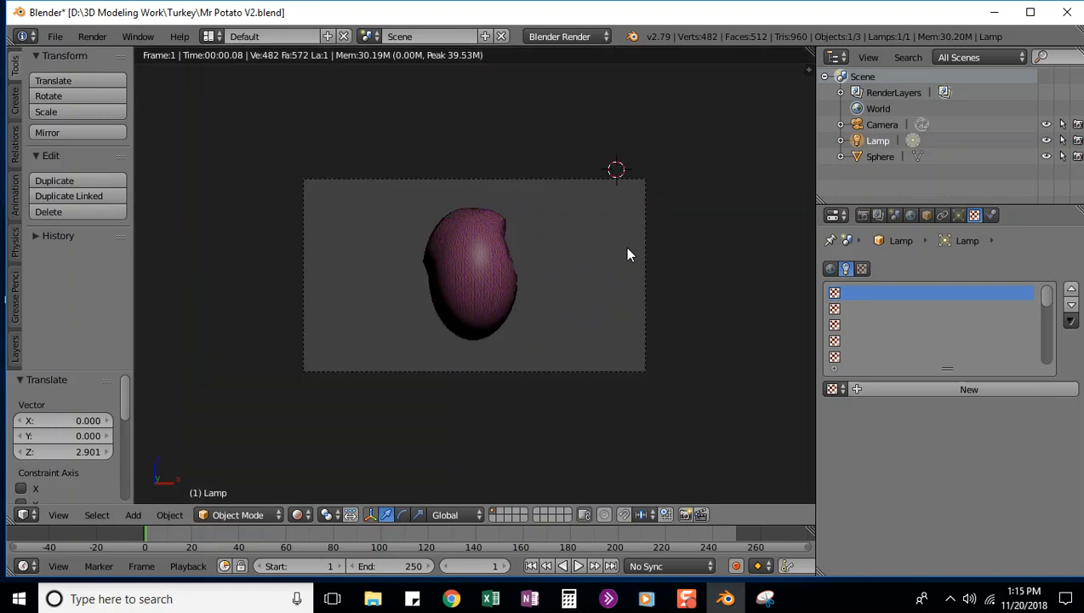
pyautogui.scroll(3, 628, 252)
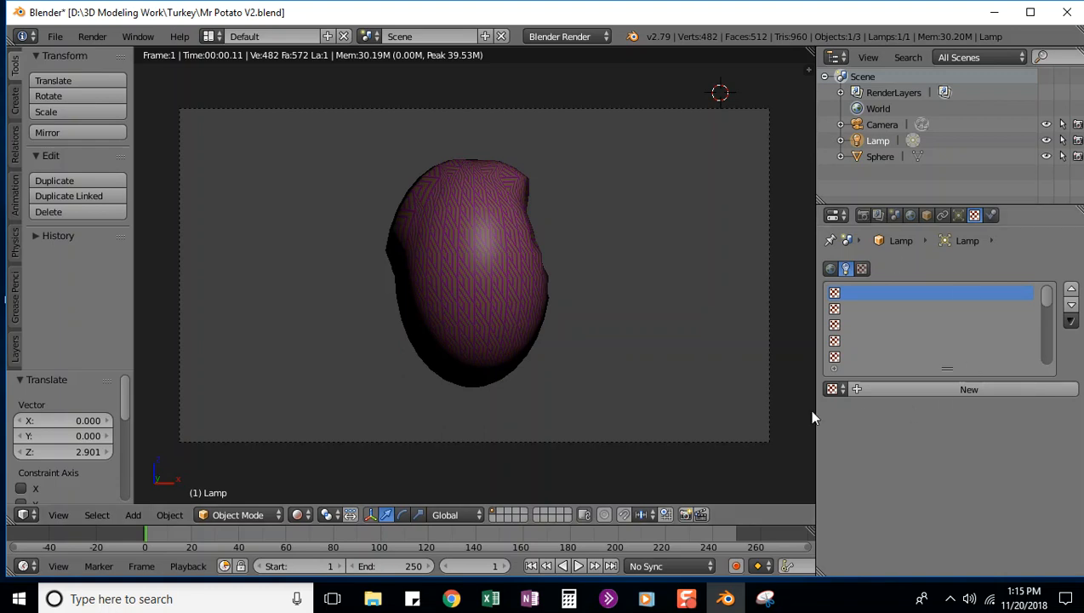
# Step: Assign the existing Potatoe Skin Texture to the lamp, try the Voxel Data type, and set the type to Voronoi
pyautogui.click(835, 389)
pyautogui.click(867, 225)
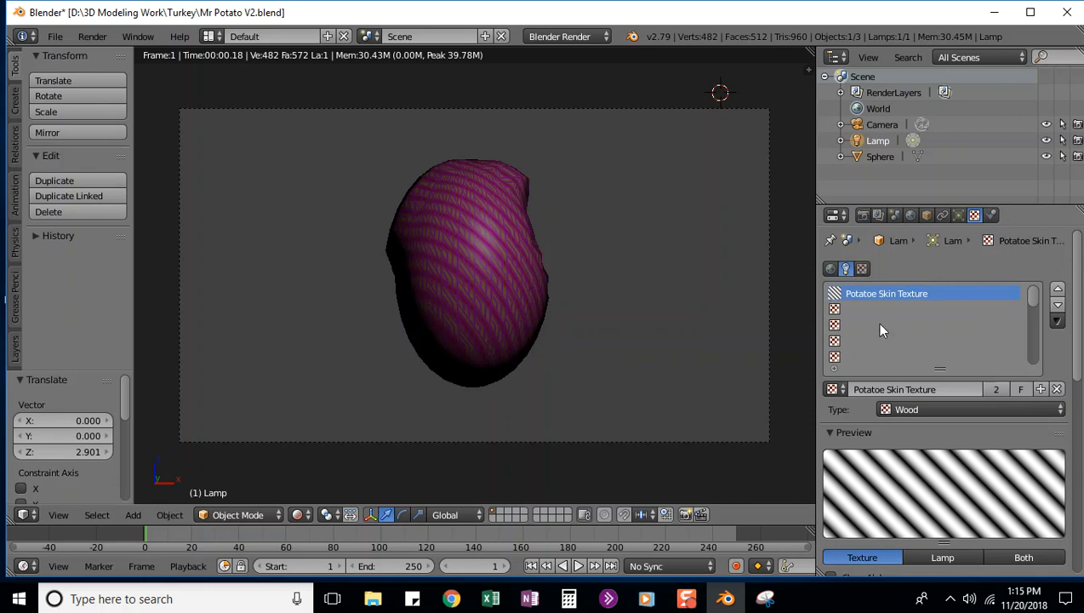
pyautogui.click(904, 409)
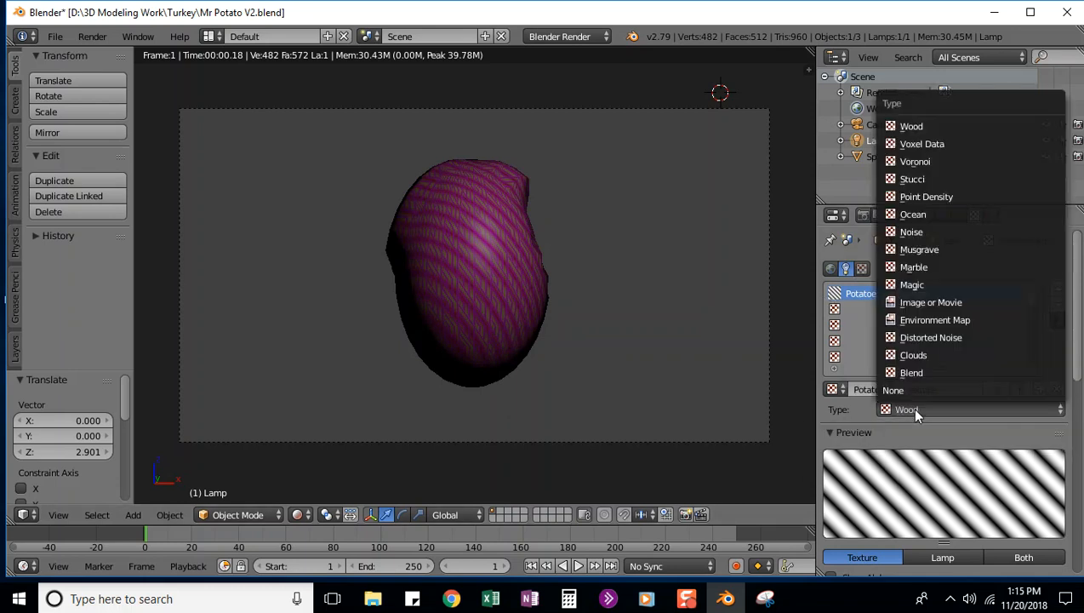
pyautogui.click(917, 146)
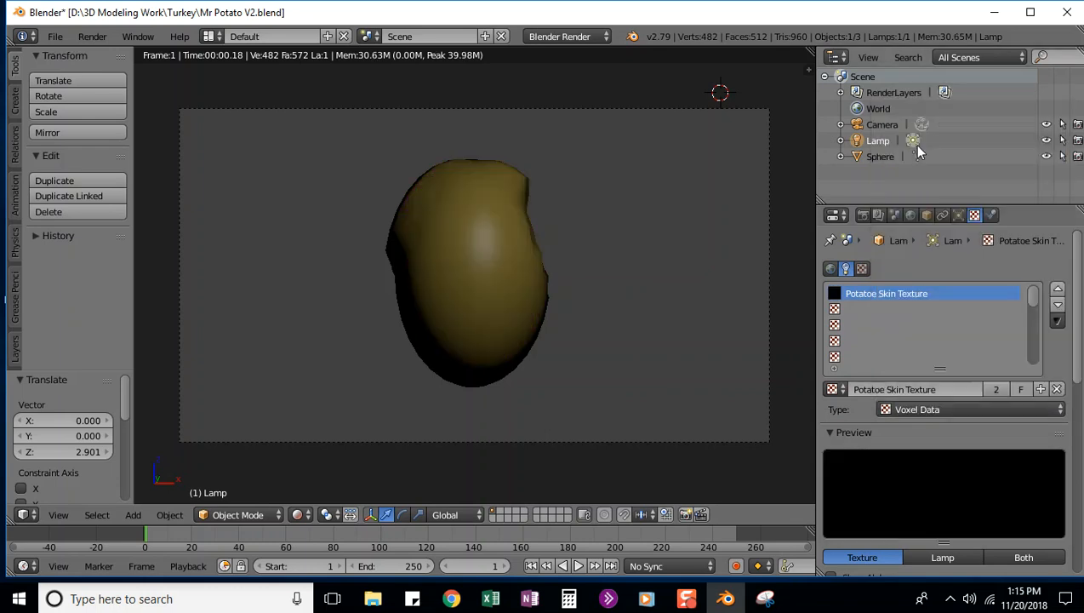
pyautogui.click(911, 409)
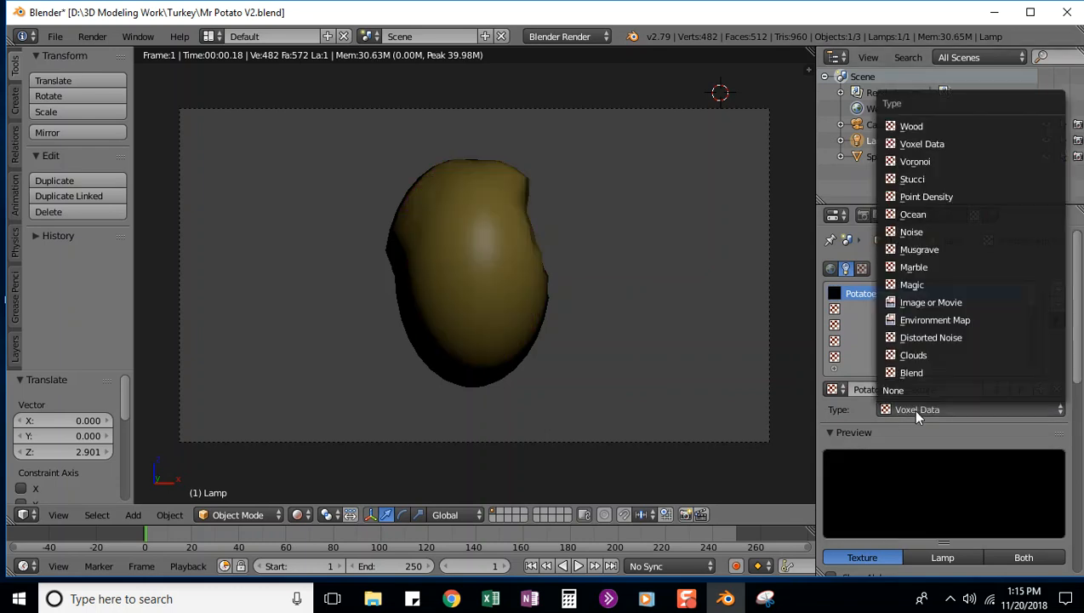
pyautogui.click(913, 161)
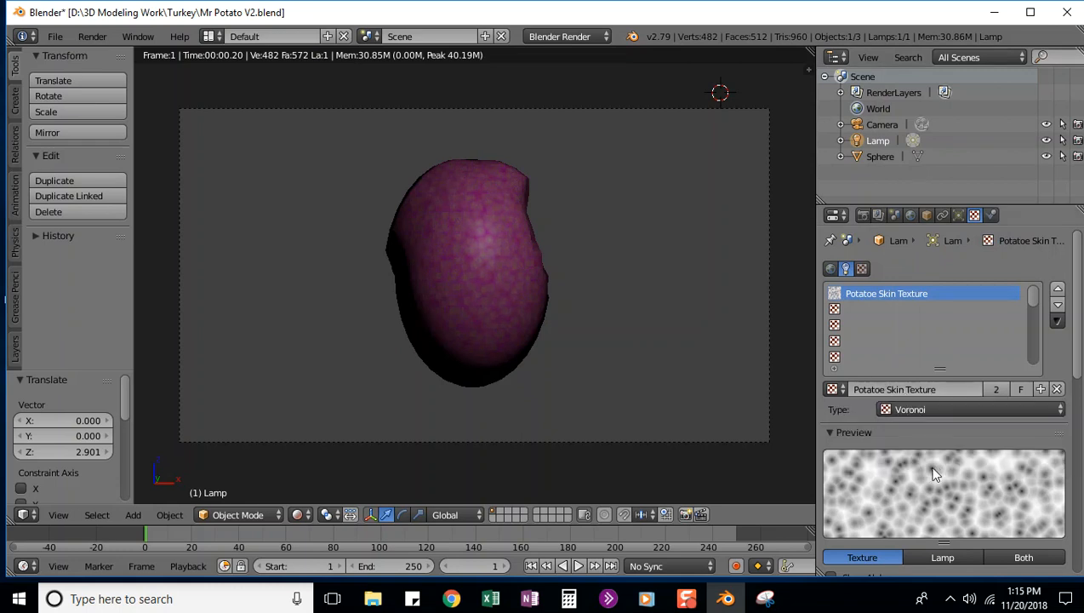
# Step: Try an orange-red, a darker shade and a dark olive (R 0.306, G 0.359, B 0.003) as the lamp texture's influence colour
pyautogui.moveTo(1079, 266); pyautogui.dragTo(1077, 492)
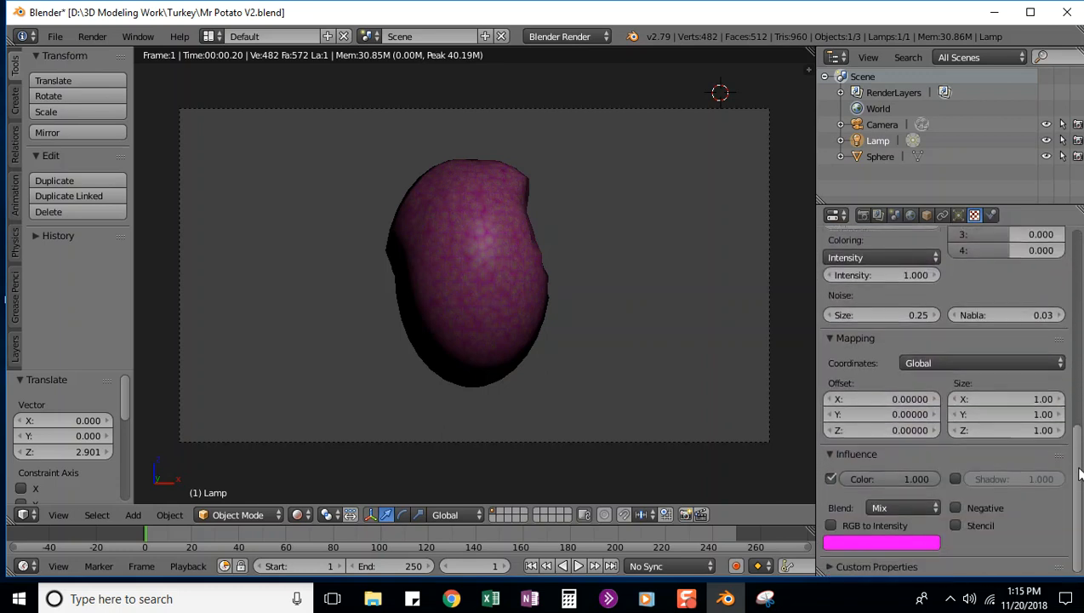
pyautogui.click(877, 544)
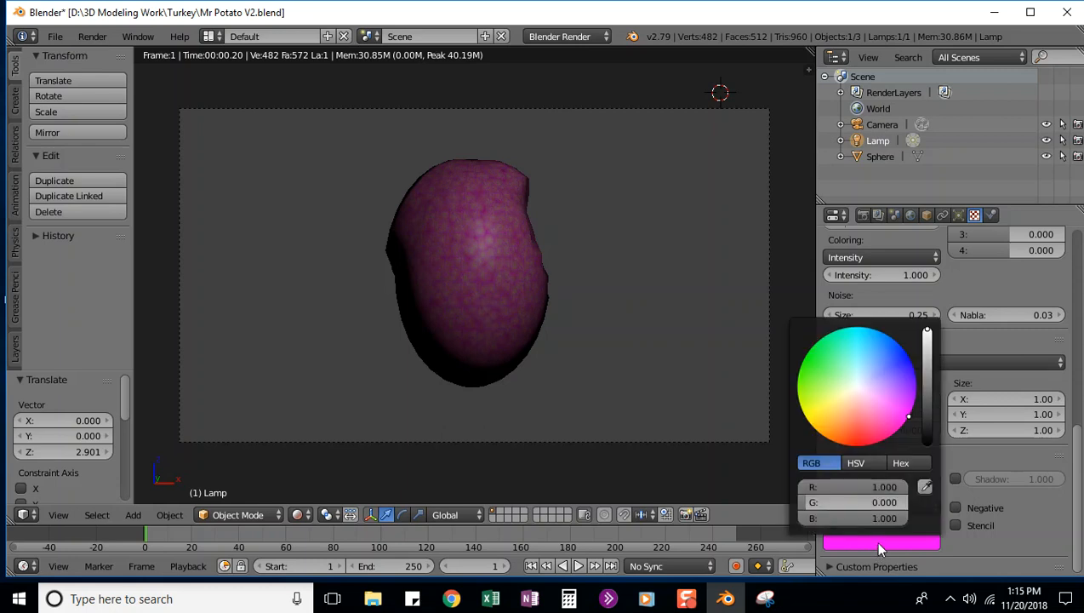
pyautogui.moveTo(909, 423); pyautogui.dragTo(838, 435)
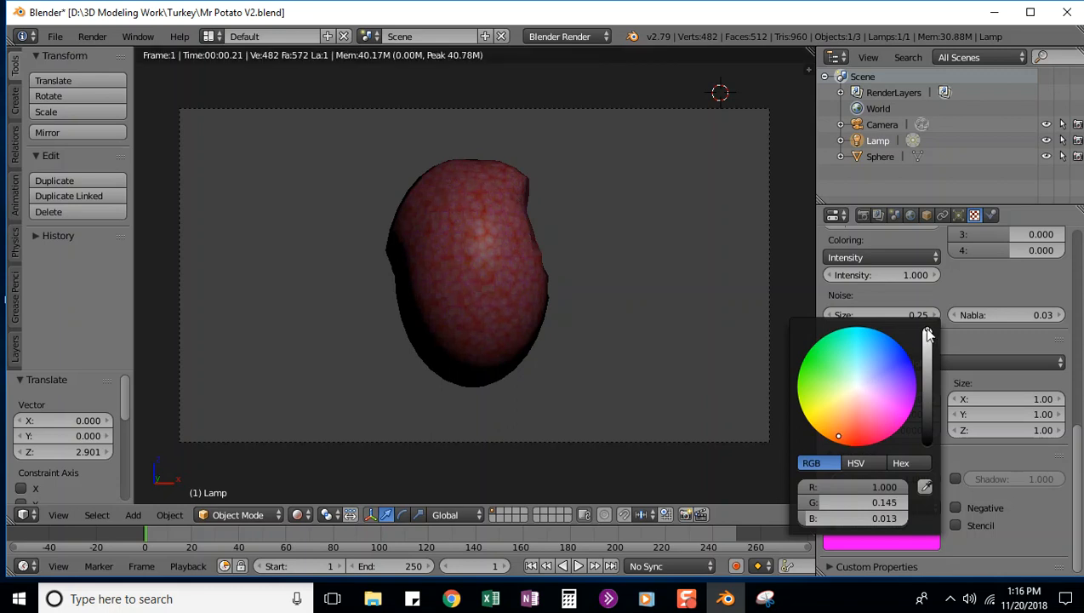
pyautogui.moveTo(927, 333); pyautogui.dragTo(931, 370)
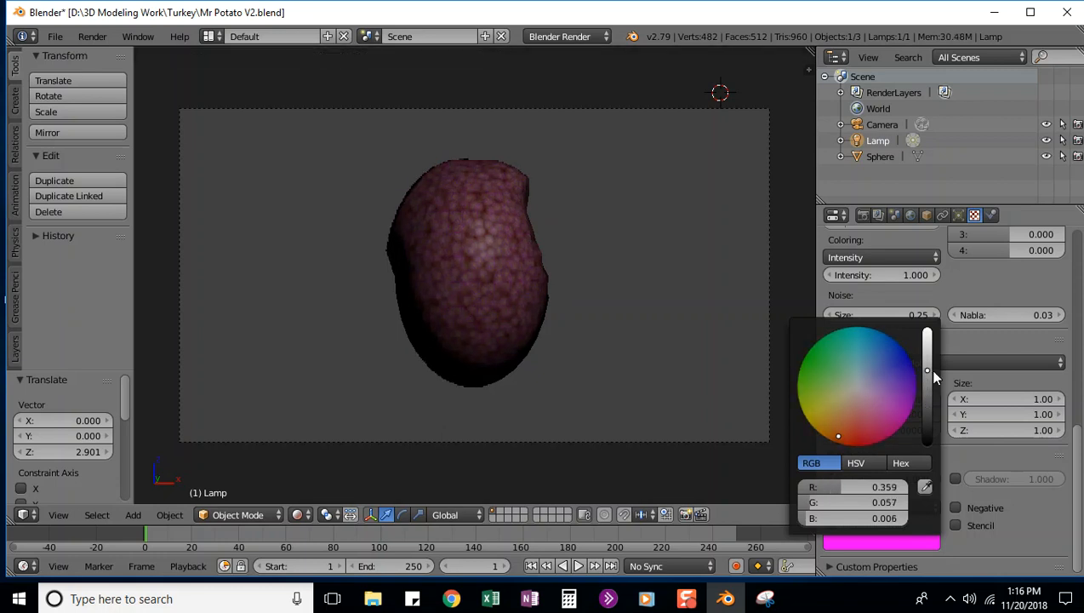
pyautogui.click(832, 429)
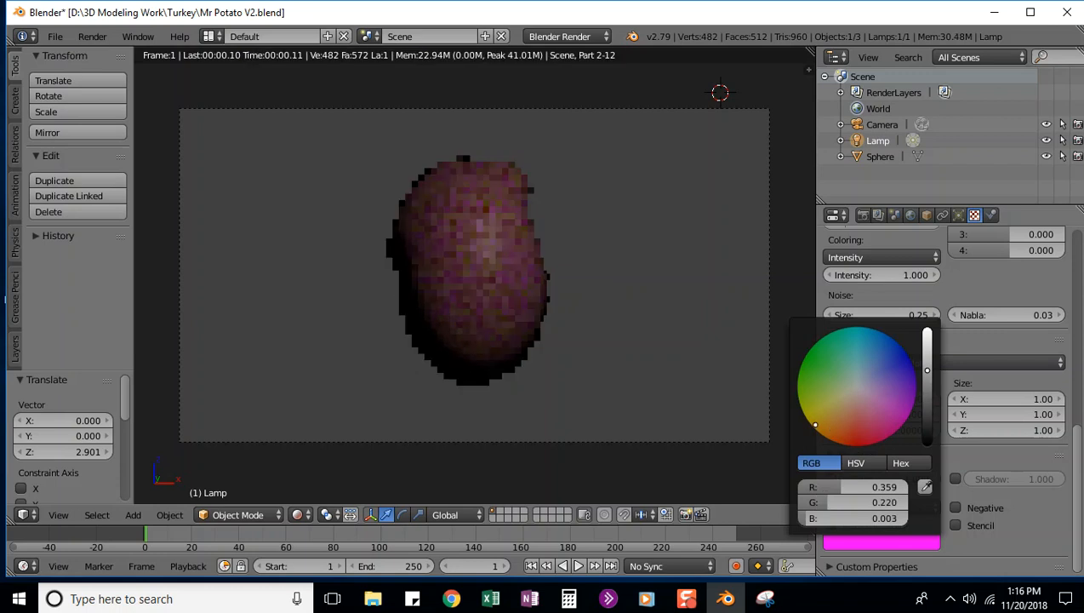
pyautogui.click(814, 425)
pyautogui.click(807, 410)
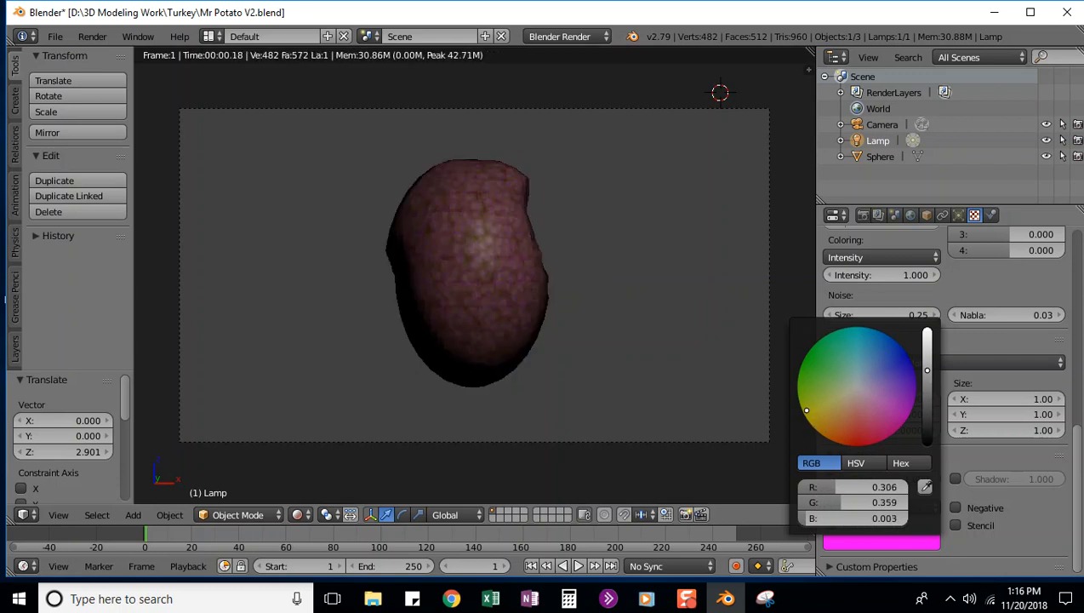
# Step: Desaturate the lamp texture's influence colour to a near-neutral grey, then brighten it to a very pale blue
pyautogui.click(838, 408)
pyautogui.click(837, 405)
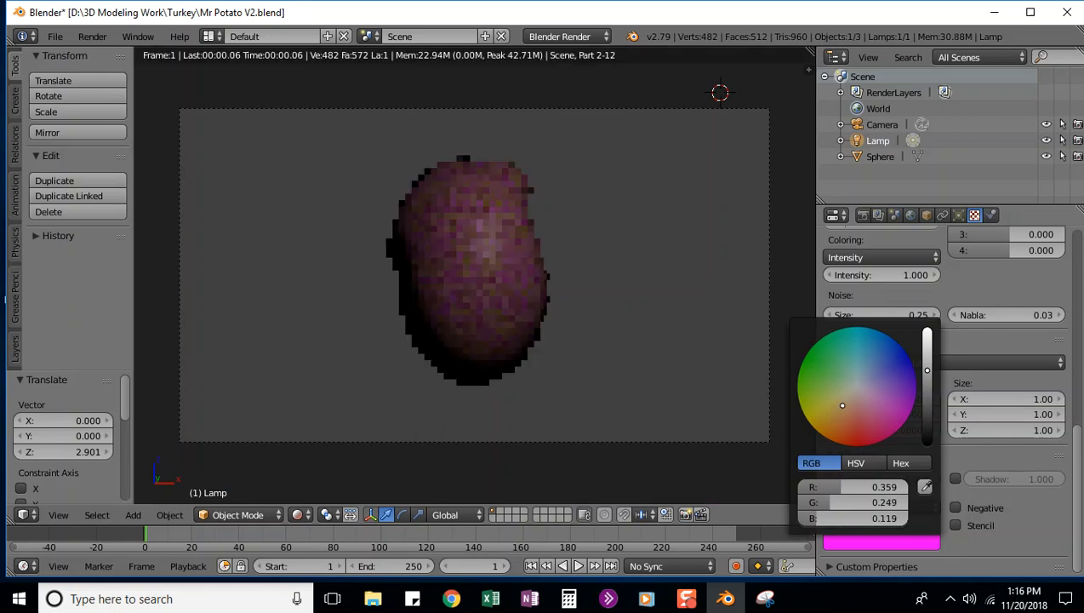
pyautogui.click(839, 397)
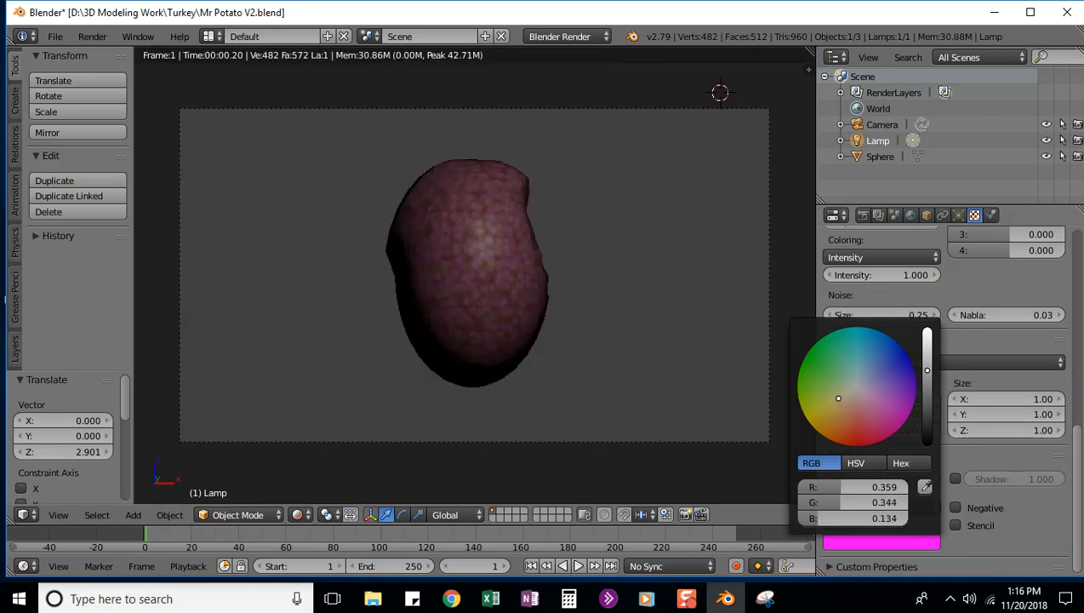
pyautogui.click(857, 389)
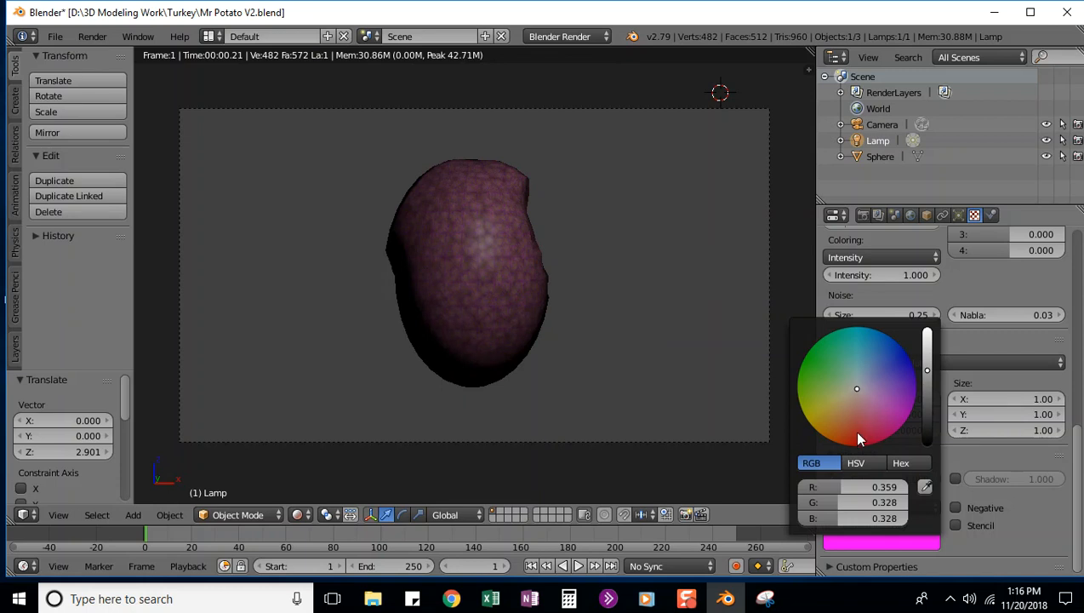
pyautogui.click(857, 389)
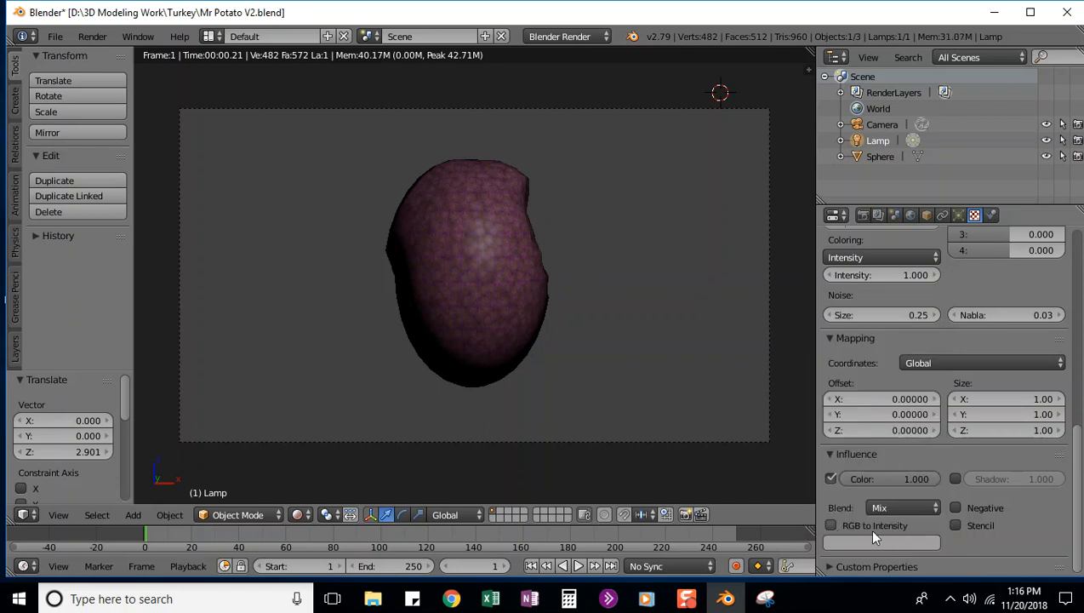
pyautogui.click(889, 539)
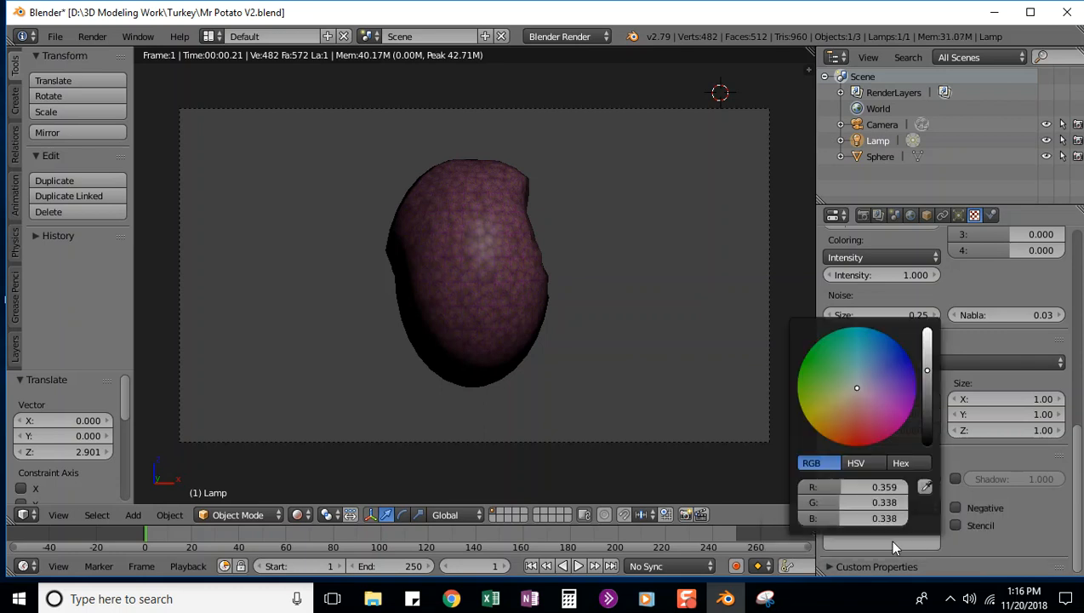
pyautogui.moveTo(927, 371); pyautogui.dragTo(932, 342)
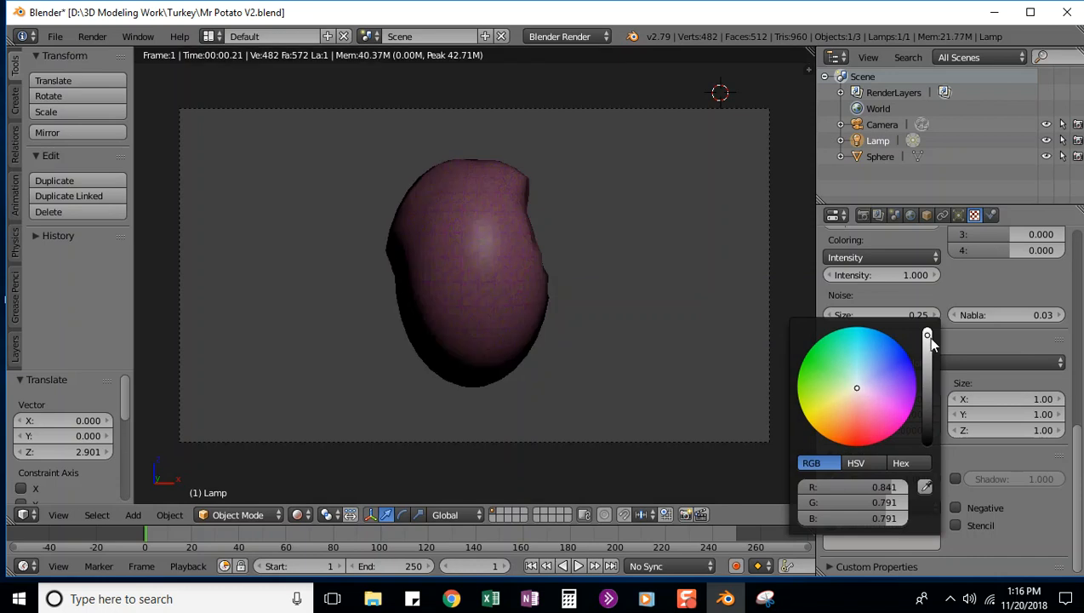
pyautogui.click(857, 382)
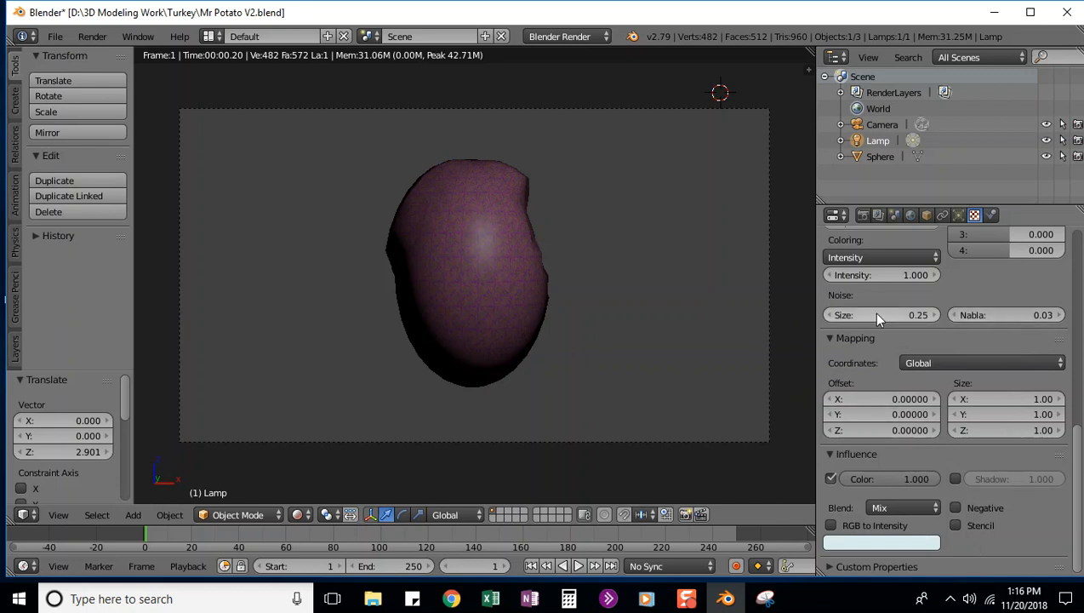
# Step: Set the Voronoi texture's noise size to 0.000, Nabla to 0.10 and intensity to 1.400
pyautogui.moveTo(852, 310)
pyautogui.mouseDown()
pyautogui.moveTo(885, 310)
pyautogui.moveTo(843, 310)
pyautogui.moveTo(885, 310)
pyautogui.moveTo(843, 310)
pyautogui.moveTo(853, 310)
pyautogui.mouseUp()
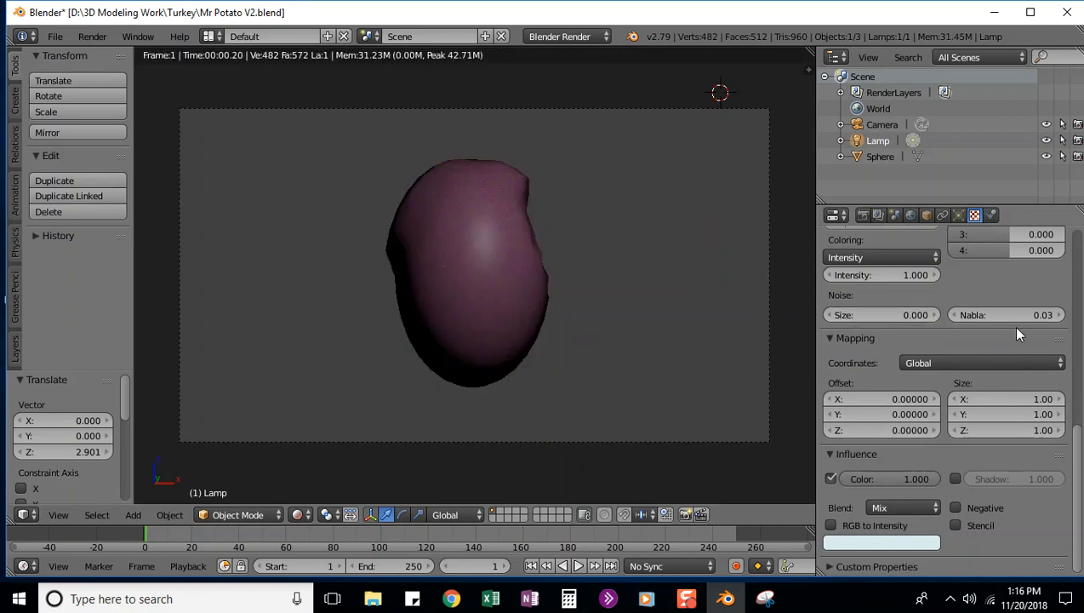
pyautogui.moveTo(1013, 316)
pyautogui.mouseDown()
pyautogui.moveTo(979, 317)
pyautogui.moveTo(995, 316)
pyautogui.mouseUp()
pyautogui.moveTo(868, 275)
pyautogui.mouseDown()
pyautogui.moveTo(902, 274)
pyautogui.moveTo(851, 275)
pyautogui.mouseUp()
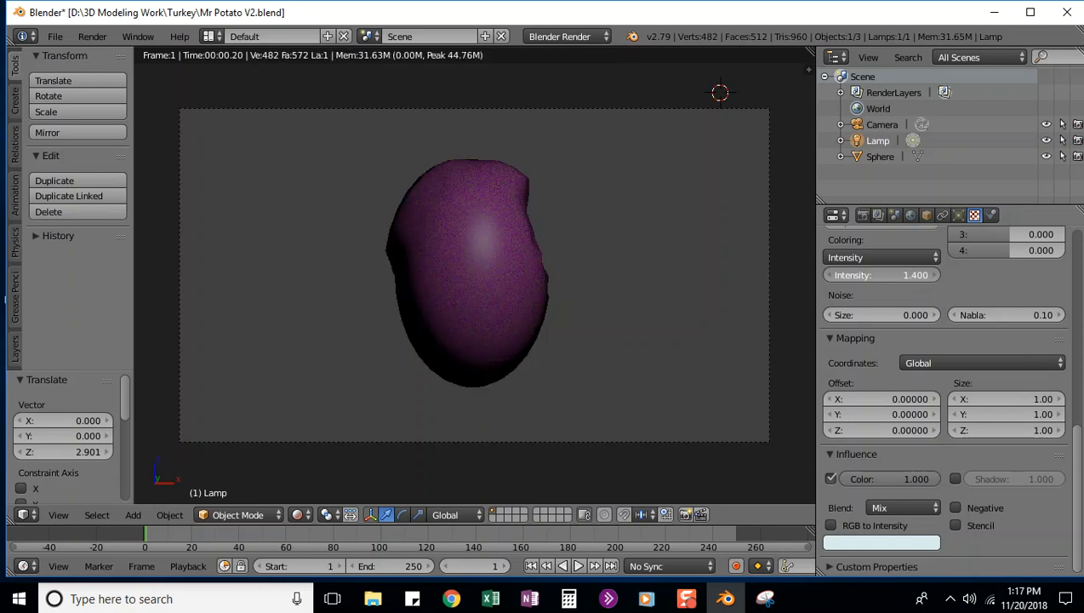
# Step: Try the Stucci and Point Density types for the lamp's Potatoe Skin Texture
pyautogui.moveTo(1075, 454); pyautogui.dragTo(1070, 278)
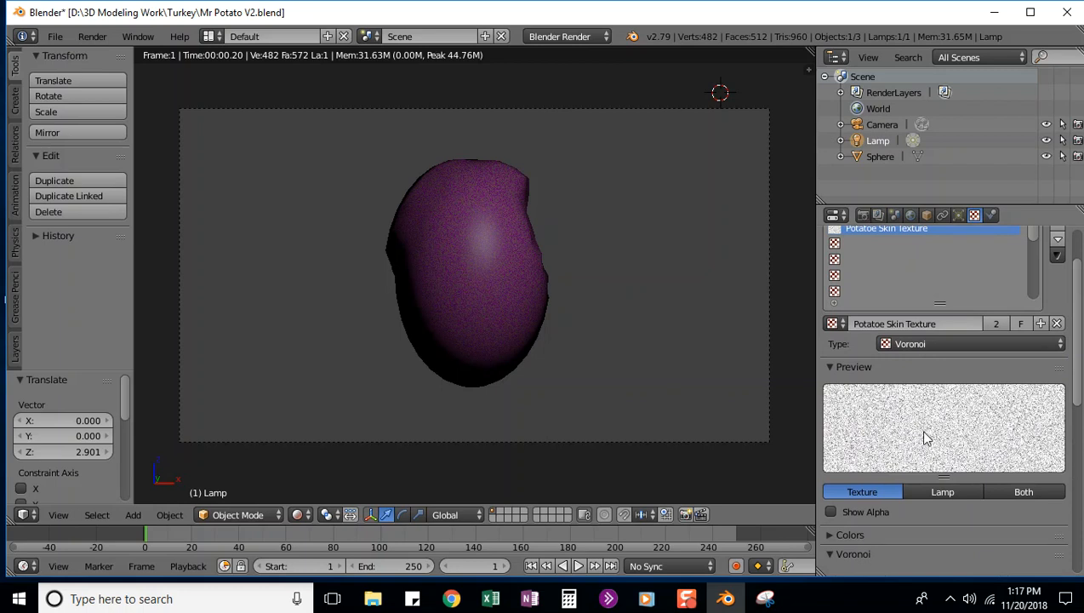
pyautogui.moveTo(1074, 308); pyautogui.dragTo(1075, 272)
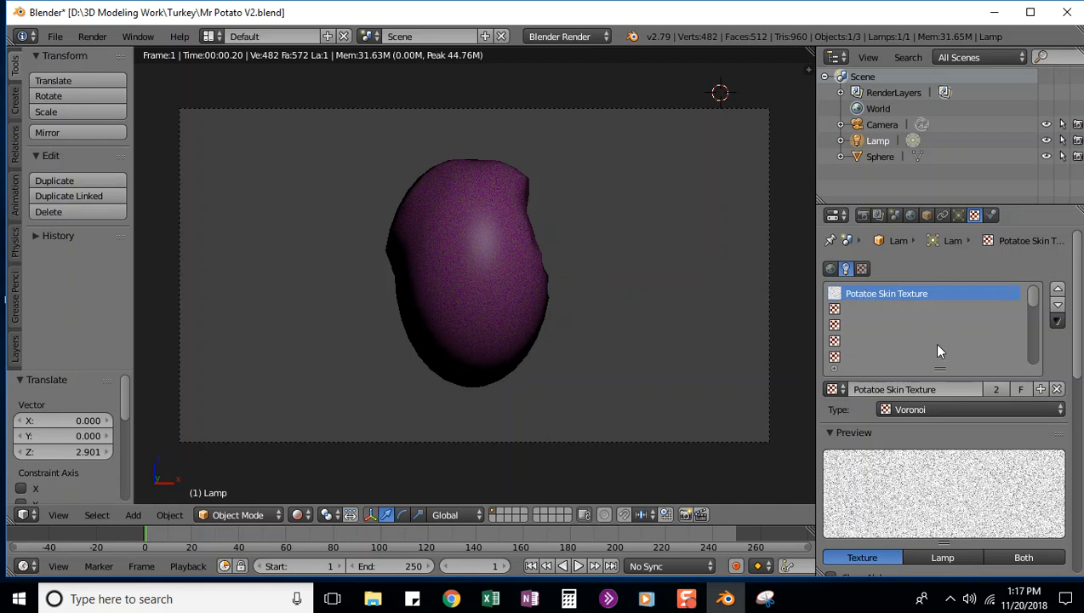
pyautogui.click(911, 407)
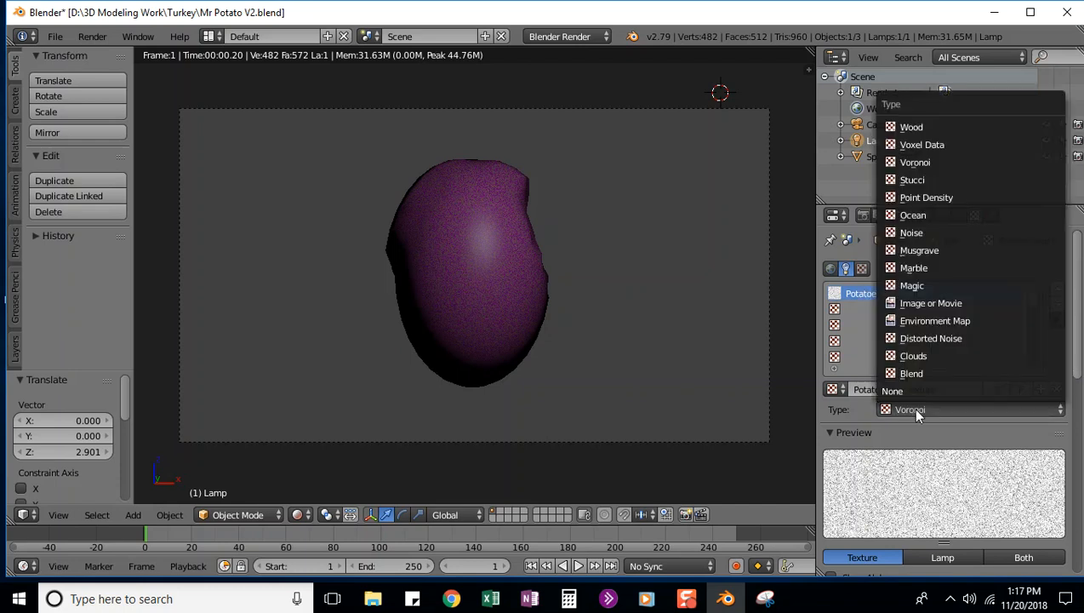
pyautogui.click(912, 179)
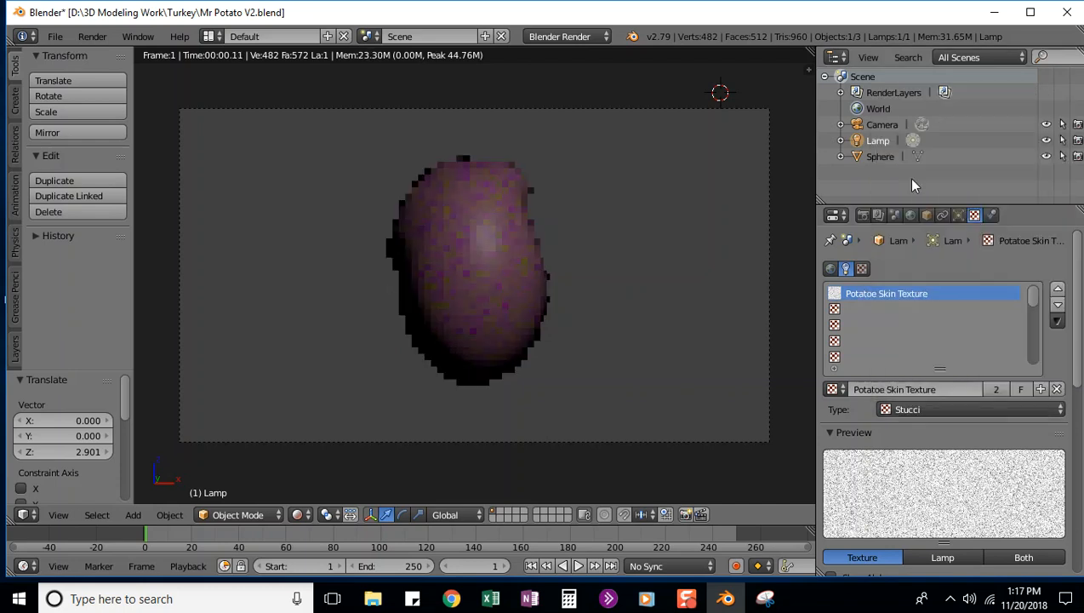
pyautogui.click(908, 407)
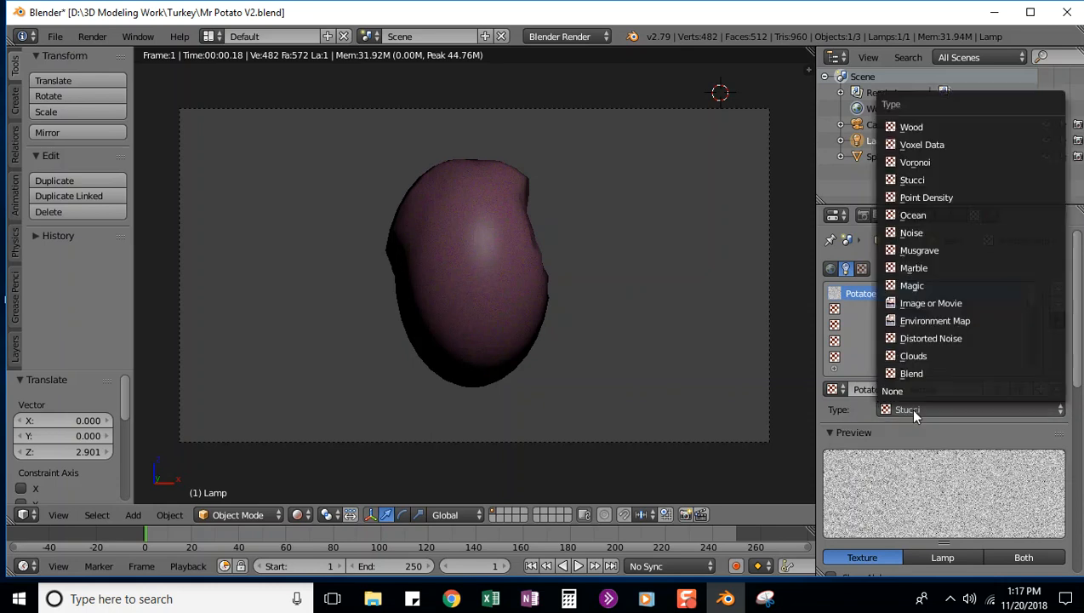
pyautogui.click(926, 198)
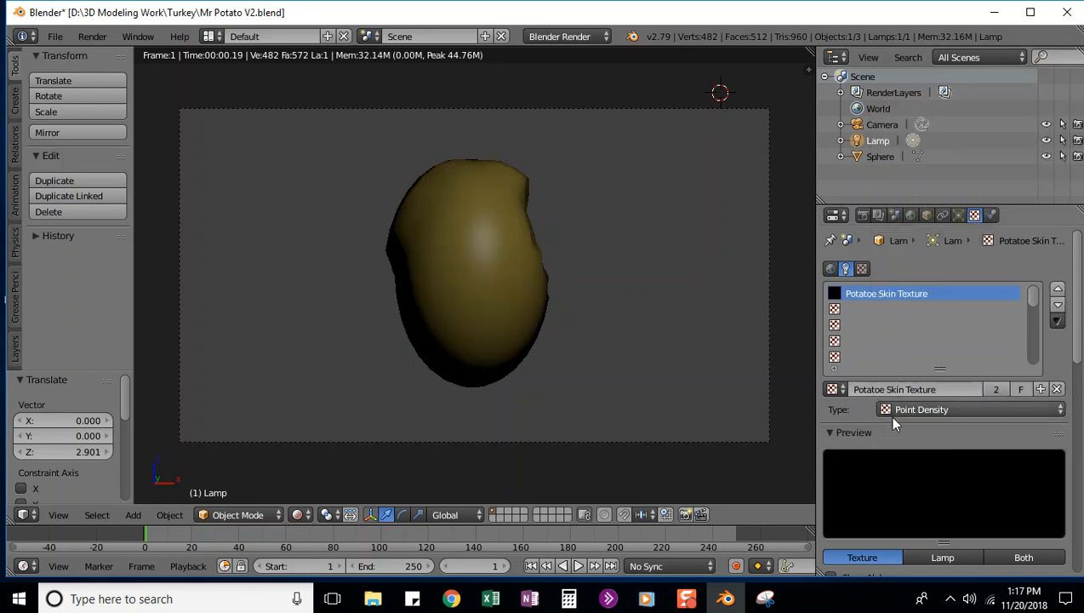
# Step: Try the Ocean type for the lamp's texture and examine its colour adjustments, output options and mapping settings
pyautogui.click(898, 411)
pyautogui.click(914, 216)
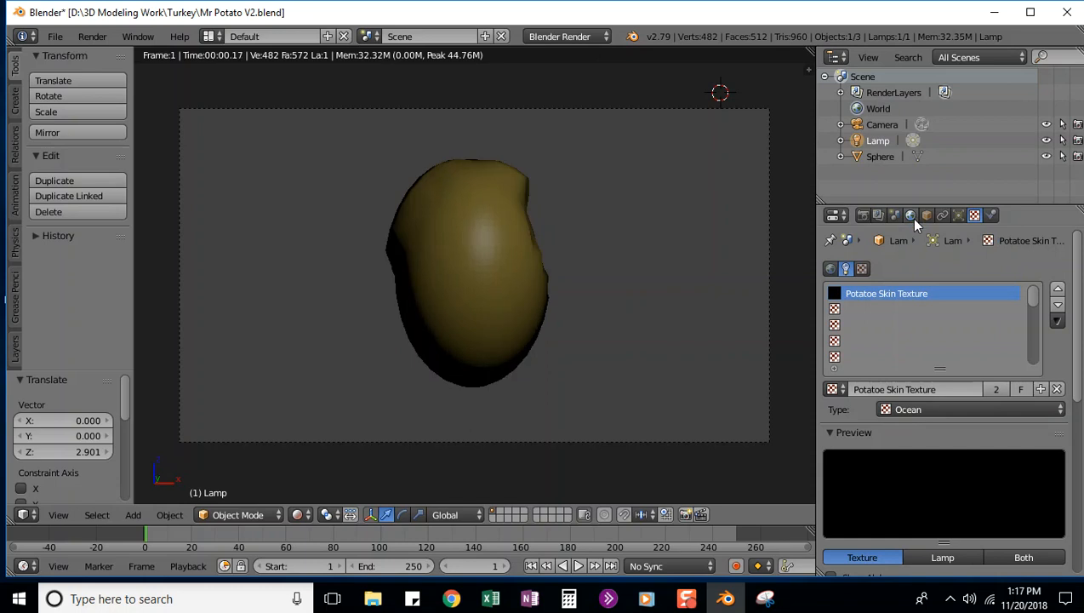
pyautogui.scroll(-10, 930, 399)
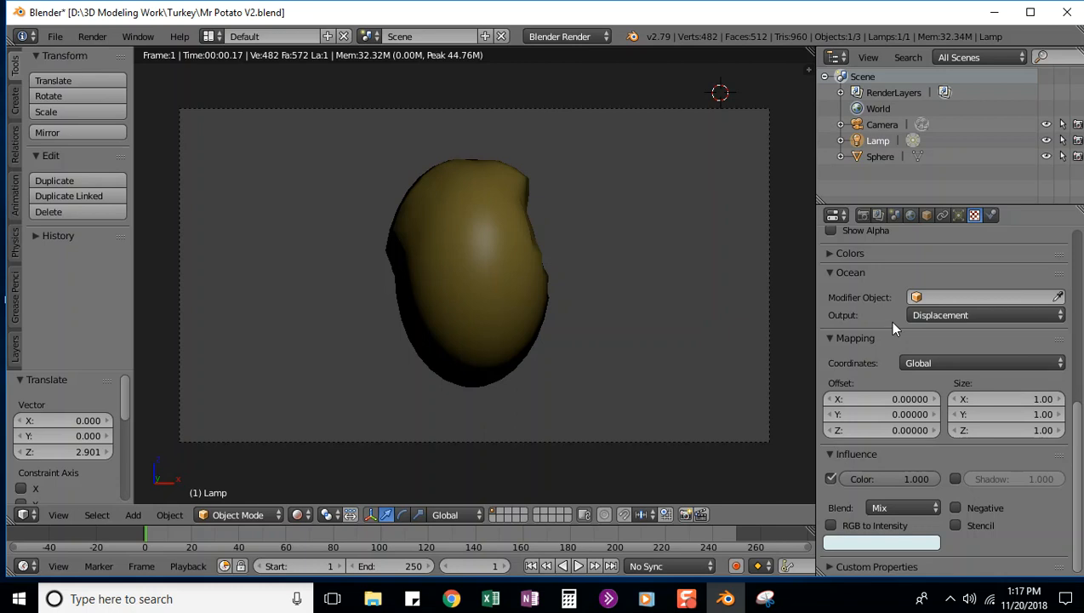
pyautogui.scroll(5, 894, 327)
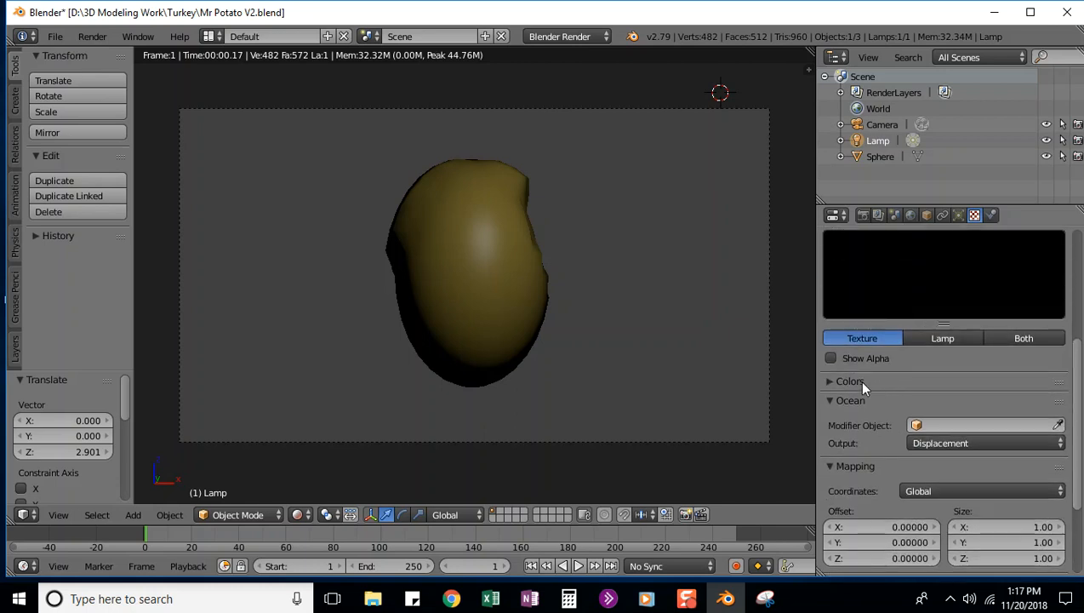
pyautogui.click(836, 383)
pyautogui.scroll(1, 914, 394)
pyautogui.scroll(-4, 908, 396)
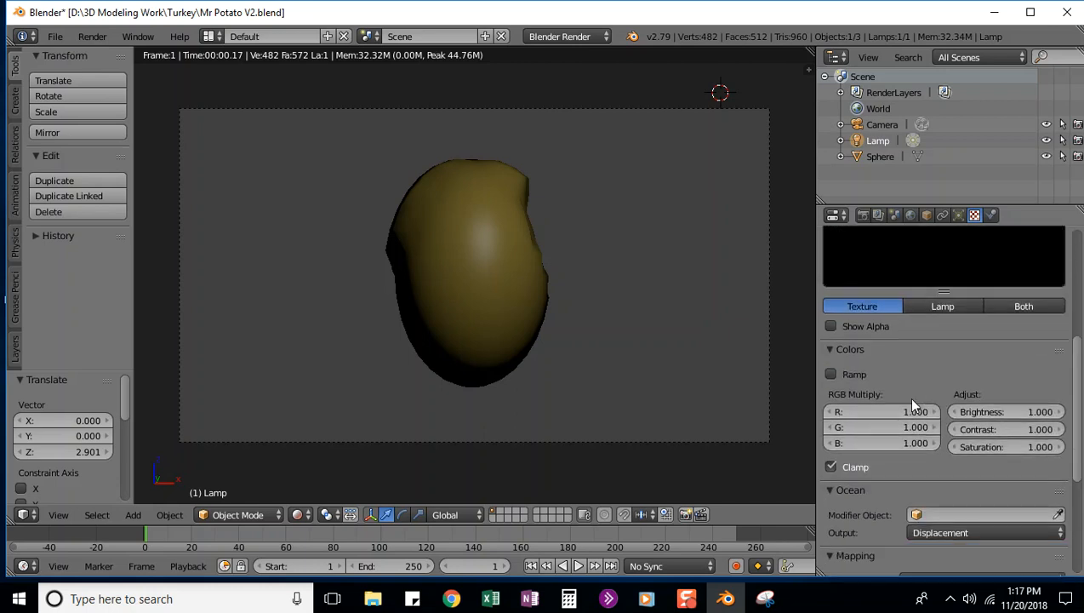
pyautogui.scroll(-2, 907, 396)
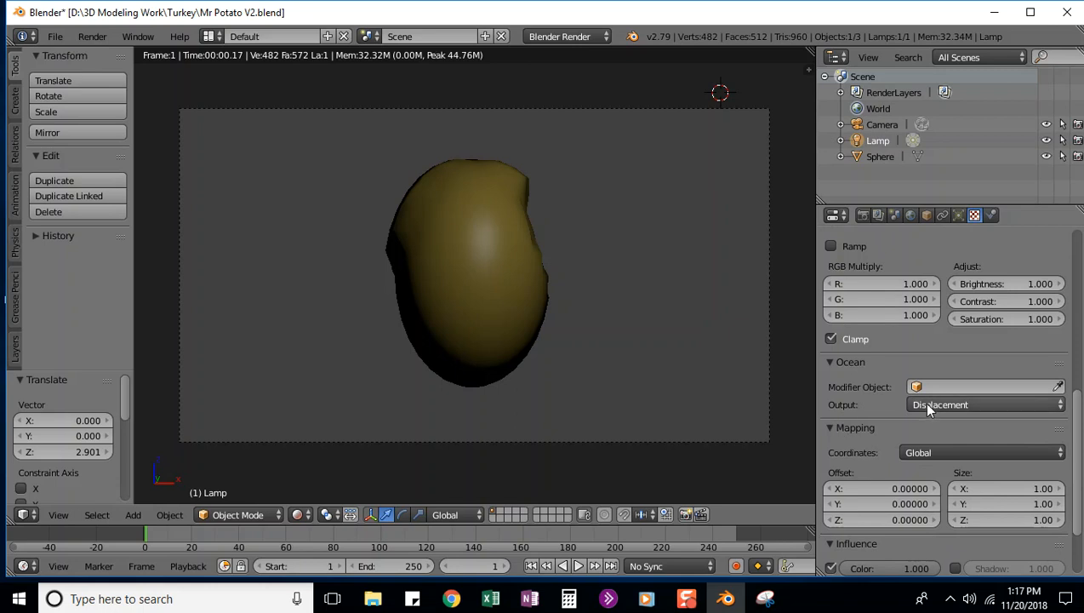
pyautogui.click(942, 405)
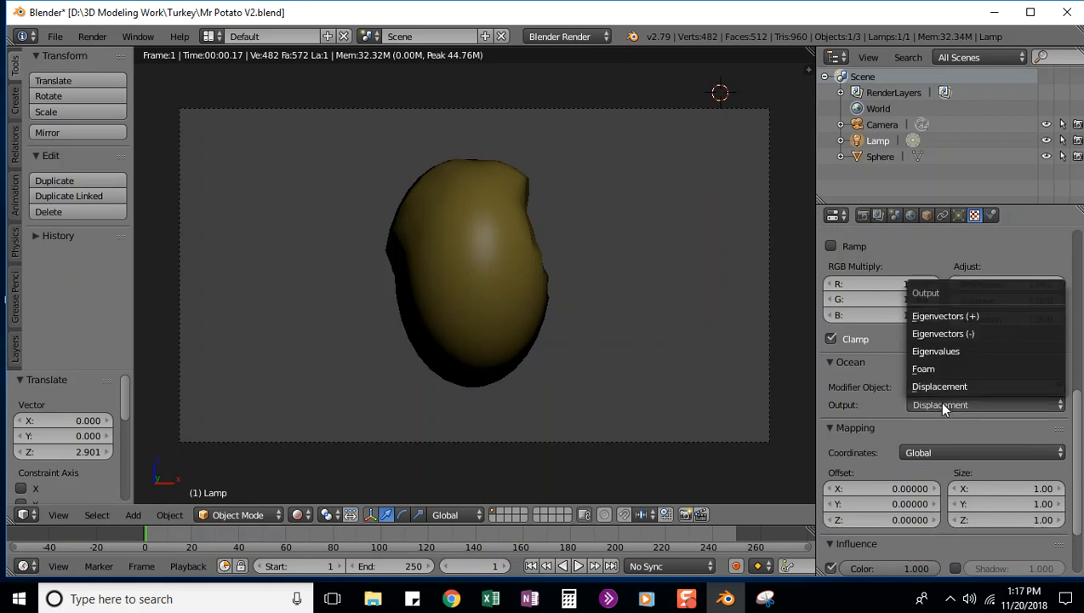
pyautogui.click(938, 401)
pyautogui.scroll(5, 964, 333)
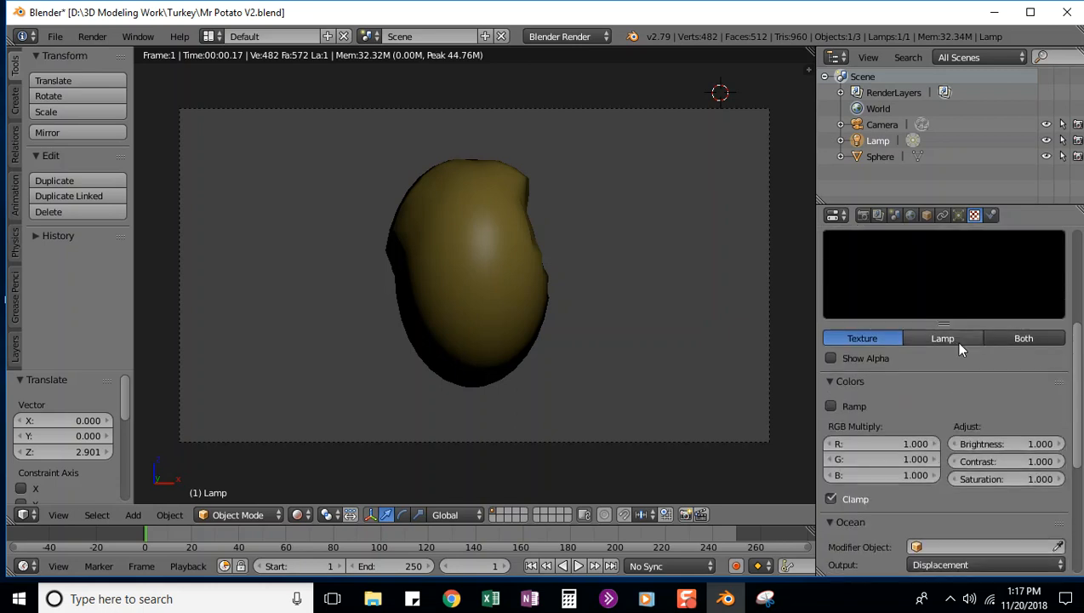
pyautogui.scroll(5, 959, 345)
# Step: Set the lamp's Potatoe Skin Texture type to Noise and review its colour, mapping and influence settings
pyautogui.click(914, 357)
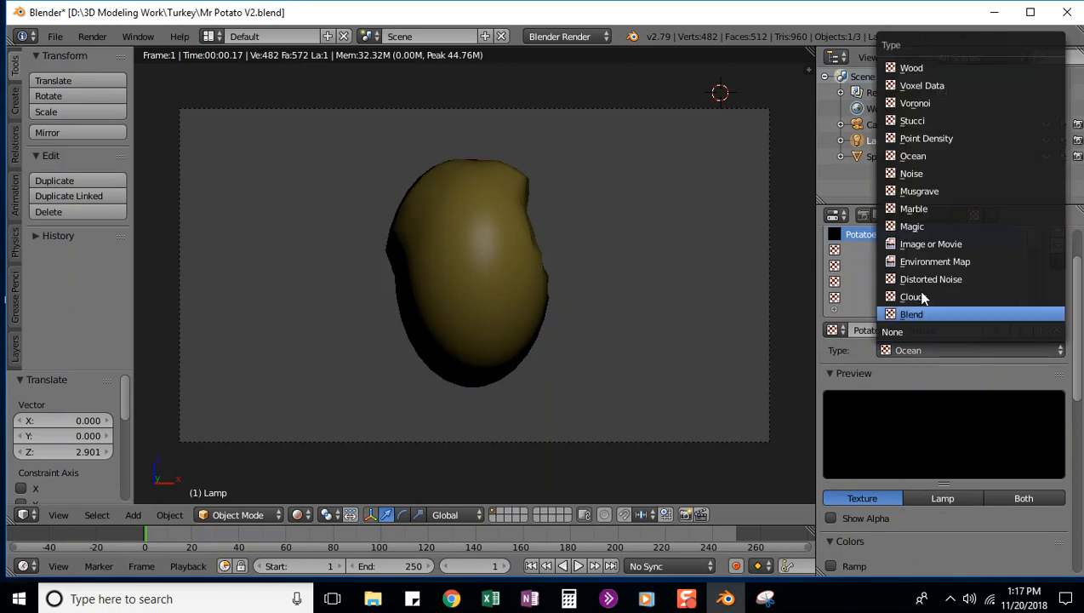
pyautogui.click(913, 173)
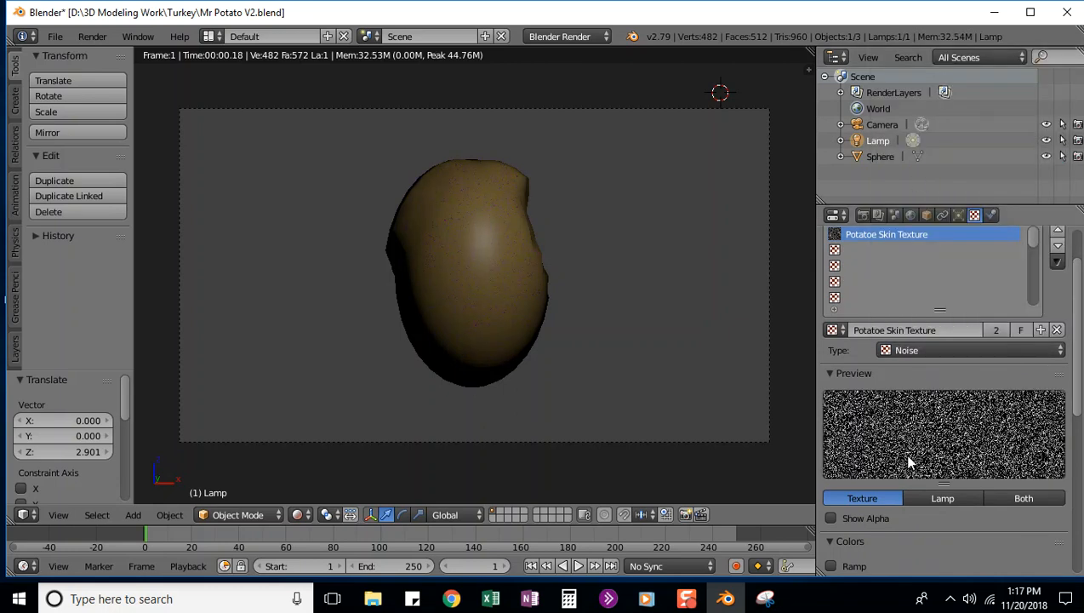
pyautogui.scroll(-4, 912, 455)
pyautogui.scroll(-6, 915, 449)
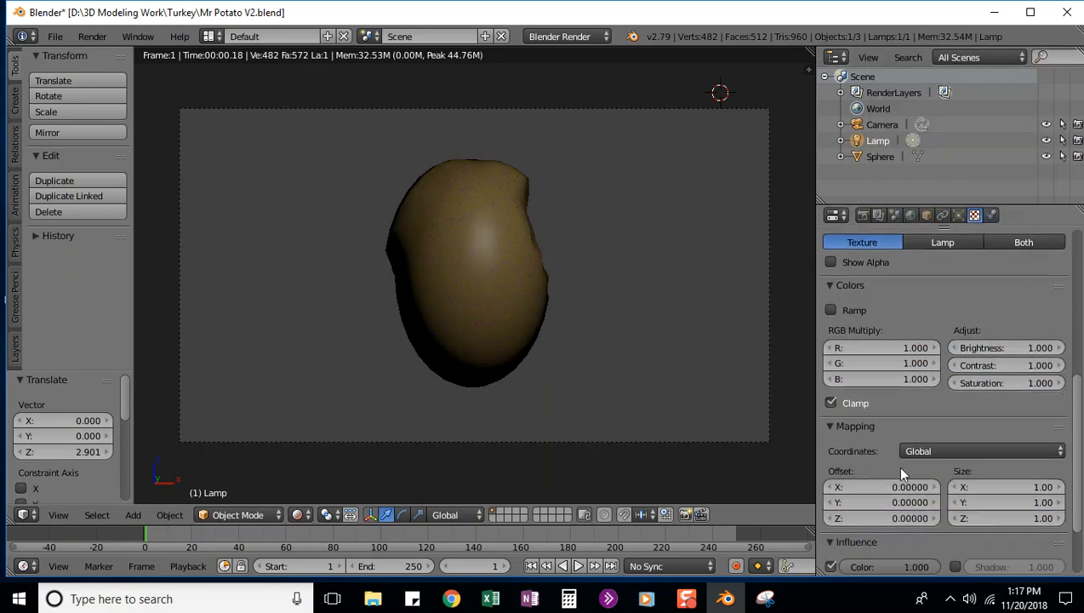
pyautogui.scroll(-1, 889, 459)
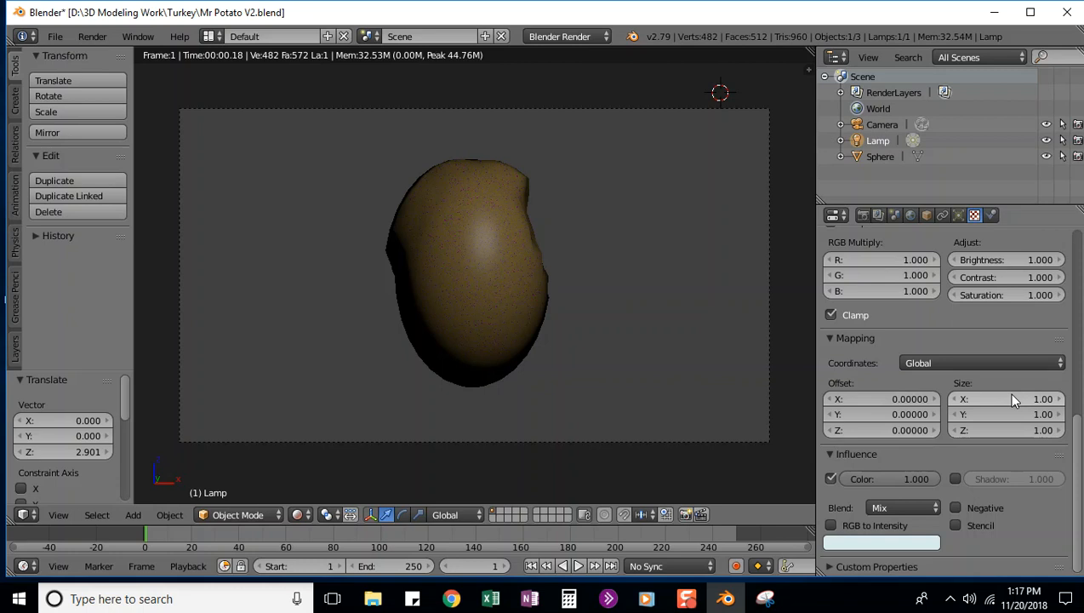
# Step: Set the X mapping size of the lamp's Noise texture to -0.90
pyautogui.moveTo(989, 400); pyautogui.dragTo(1030, 400)
pyautogui.moveTo(1017, 399); pyautogui.dragTo(941, 399)
pyautogui.scroll(1, 1005, 310)
pyautogui.scroll(6, 1010, 312)
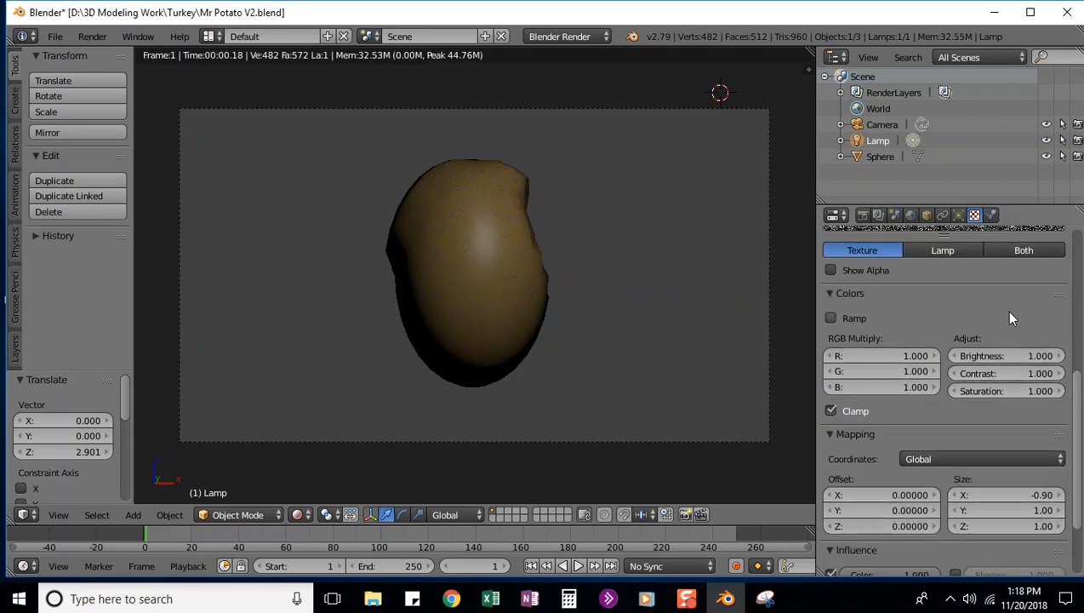
pyautogui.scroll(2, 1007, 318)
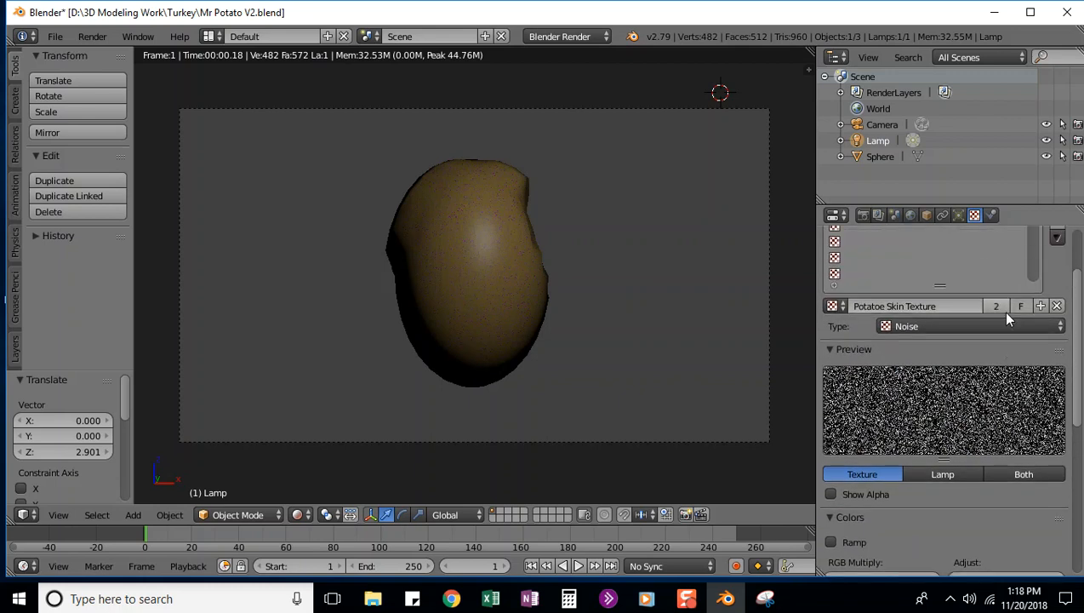
pyautogui.scroll(1, 953, 348)
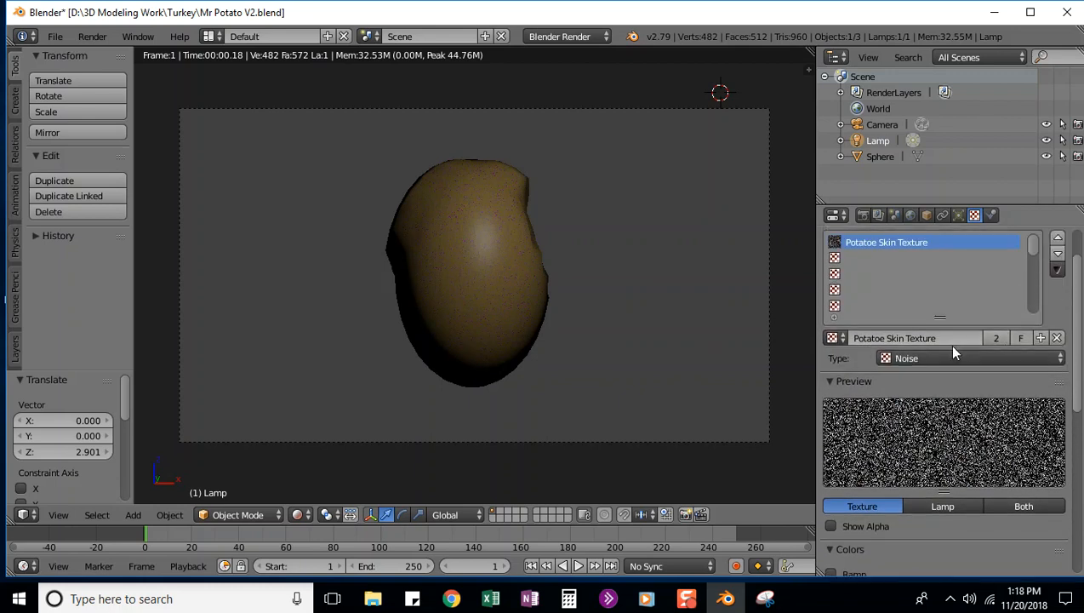
# Step: Try the Musgrave, Marble, Magic and Image or Movie types for the lamp's Potatoe Skin Texture
pyautogui.click(942, 352)
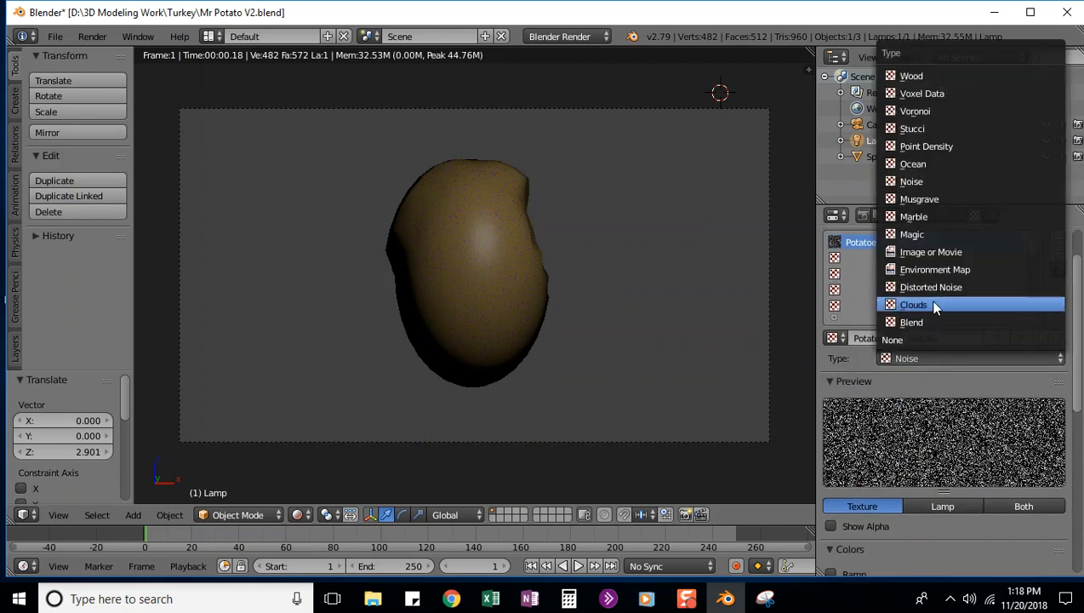
pyautogui.click(921, 194)
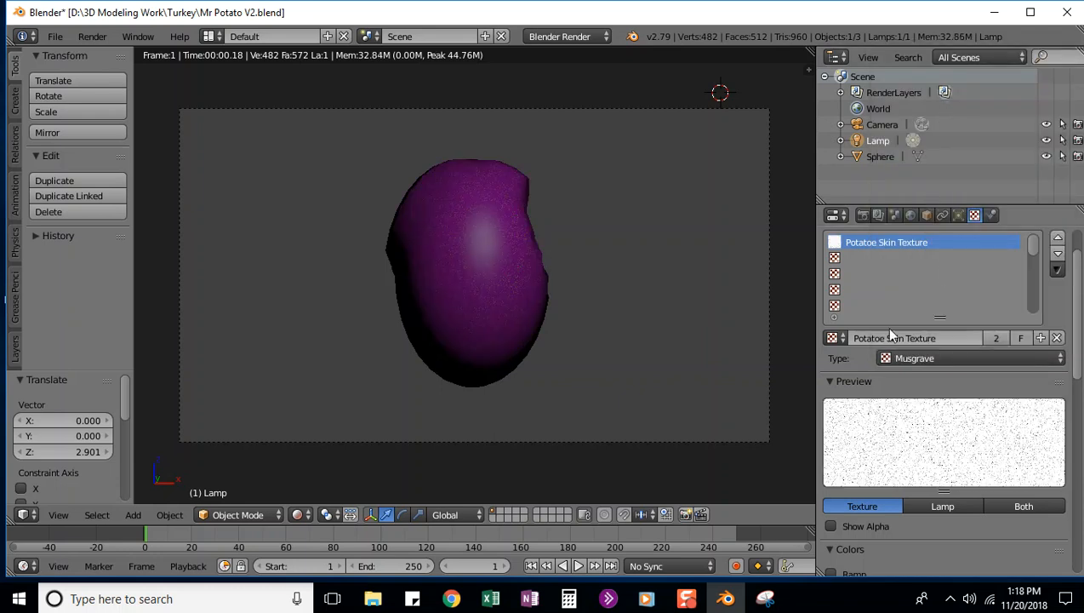
pyautogui.click(916, 358)
pyautogui.click(912, 217)
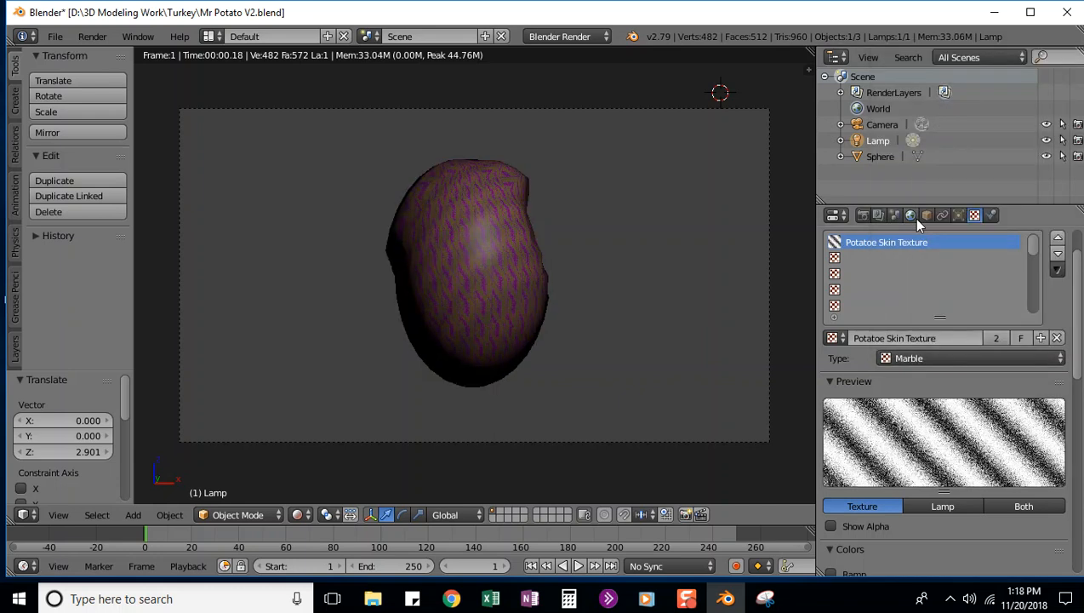
pyautogui.click(934, 360)
pyautogui.click(912, 235)
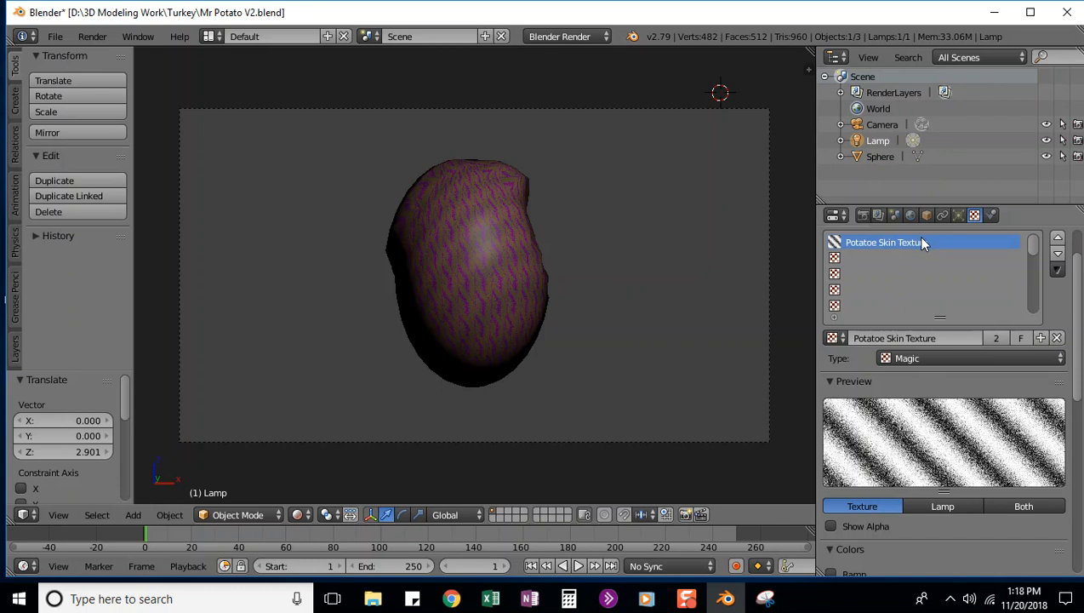
pyautogui.click(913, 358)
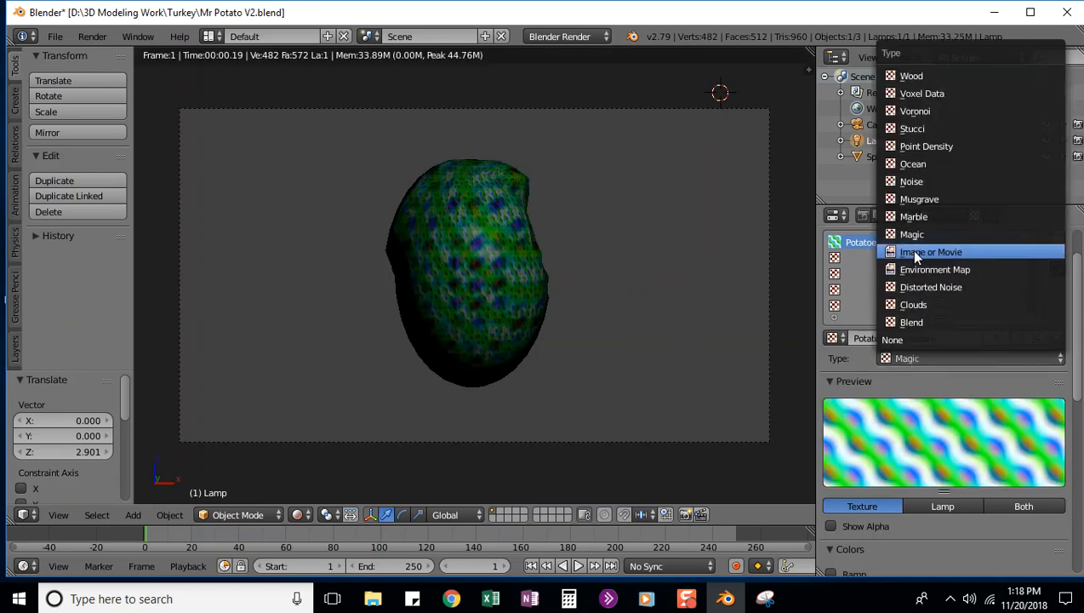
pyautogui.click(912, 251)
# Step: Set the lamp's texture type to Distorted Noise with red multiplier 2.000, brightness 0.800, contrast 5.000 and saturation 0.000
pyautogui.click(910, 357)
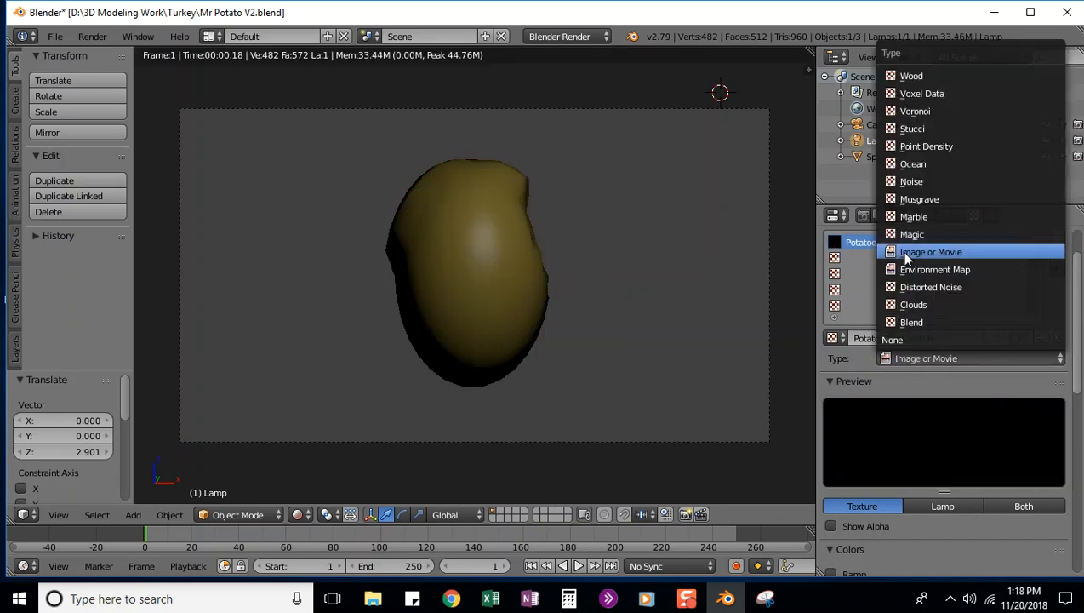
pyautogui.click(930, 286)
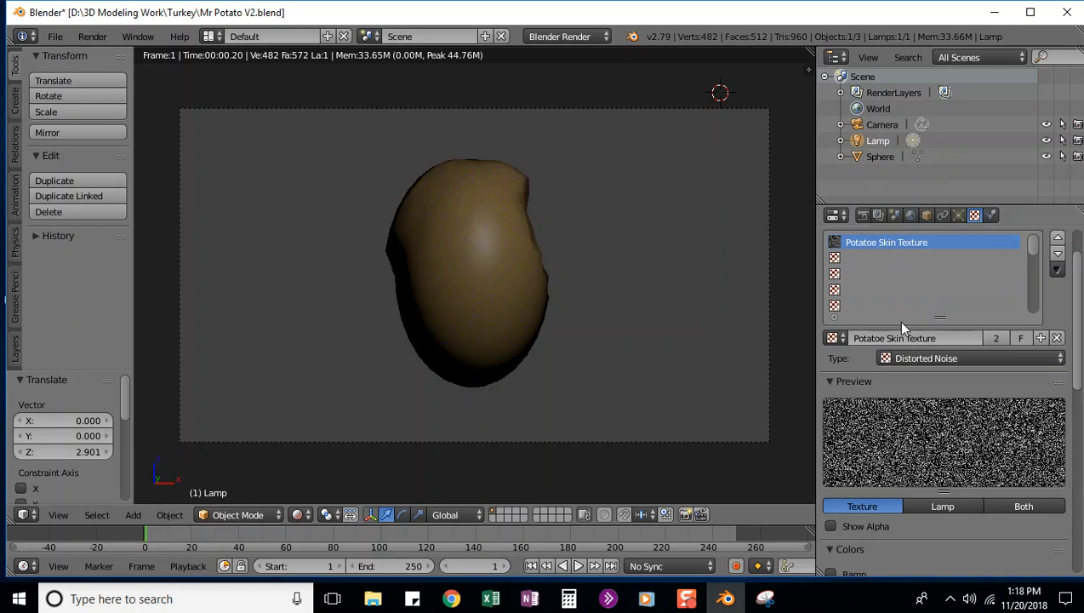
pyautogui.scroll(-2, 920, 433)
pyautogui.scroll(-5, 920, 433)
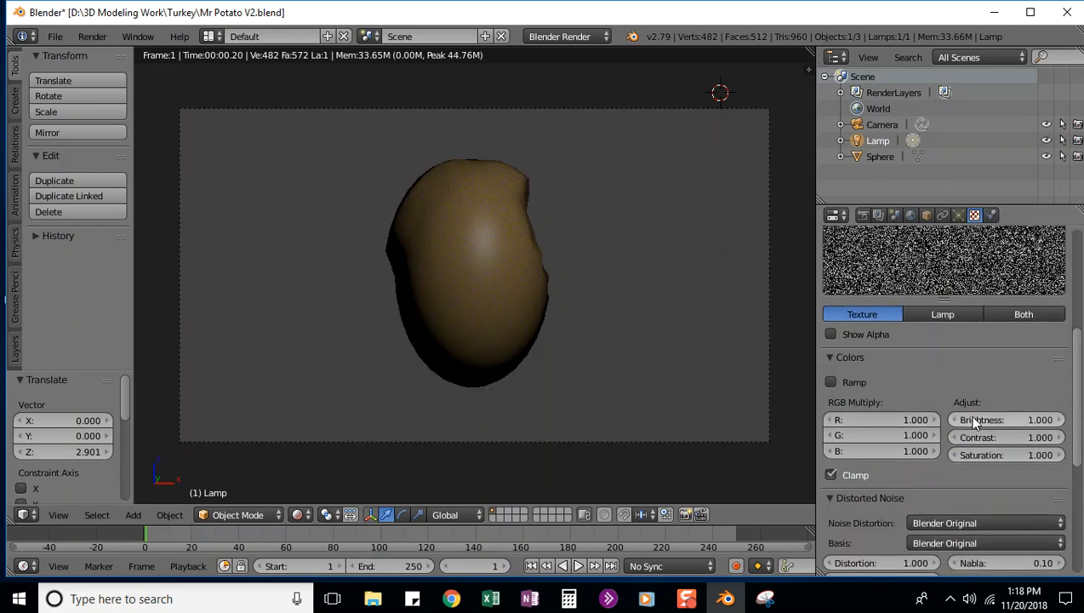
pyautogui.moveTo(866, 418); pyautogui.dragTo(781, 418)
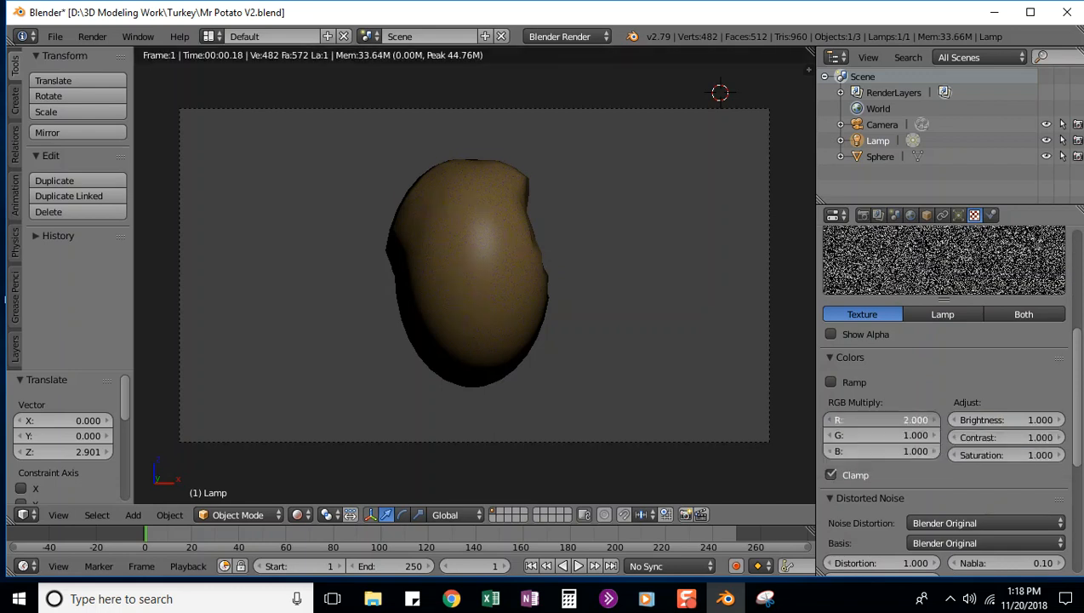
pyautogui.moveTo(866, 418); pyautogui.dragTo(915, 417)
pyautogui.moveTo(1004, 420); pyautogui.dragTo(1083, 437)
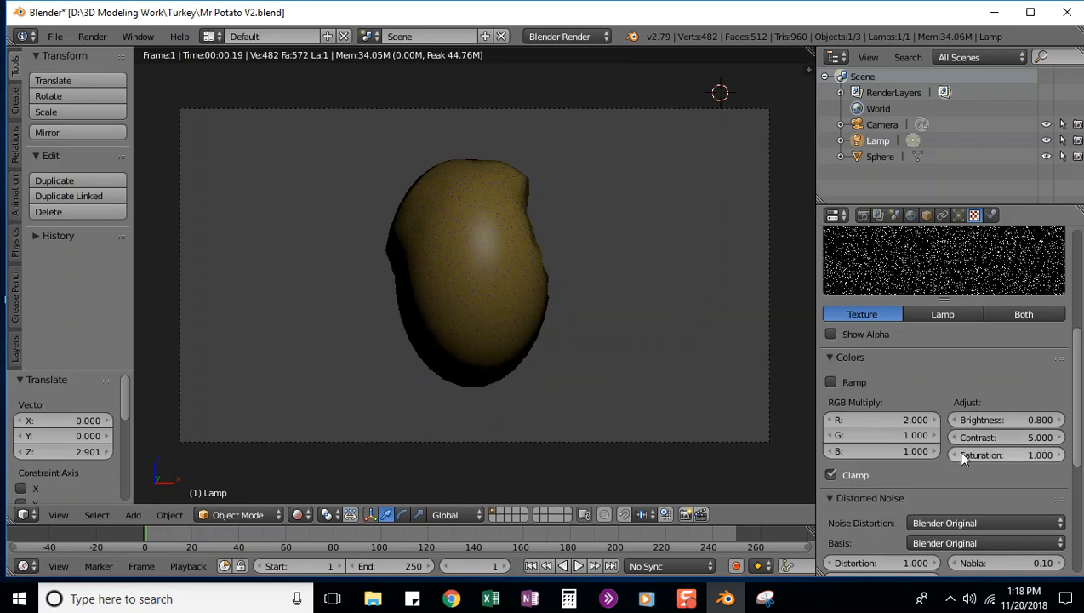
pyautogui.moveTo(964, 455)
pyautogui.mouseDown()
pyautogui.moveTo(1083, 455)
pyautogui.moveTo(967, 449)
pyautogui.mouseUp()
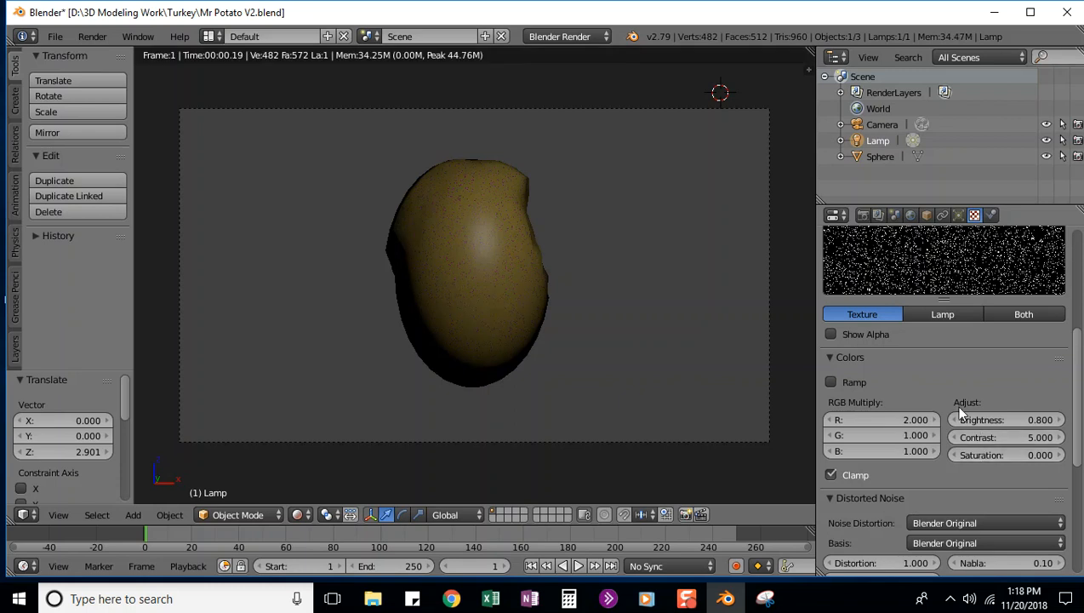
pyautogui.moveTo(1072, 340); pyautogui.dragTo(1061, 249)
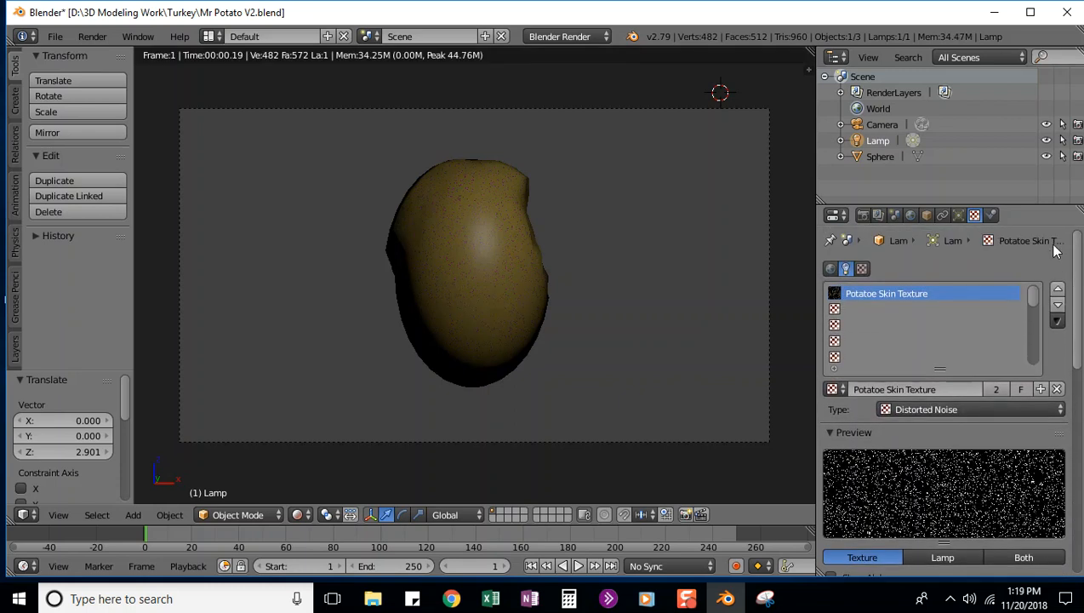
# Step: Compare the potato in Solid viewport shading with its Rendered shading
pyautogui.click(298, 513)
pyautogui.click(317, 456)
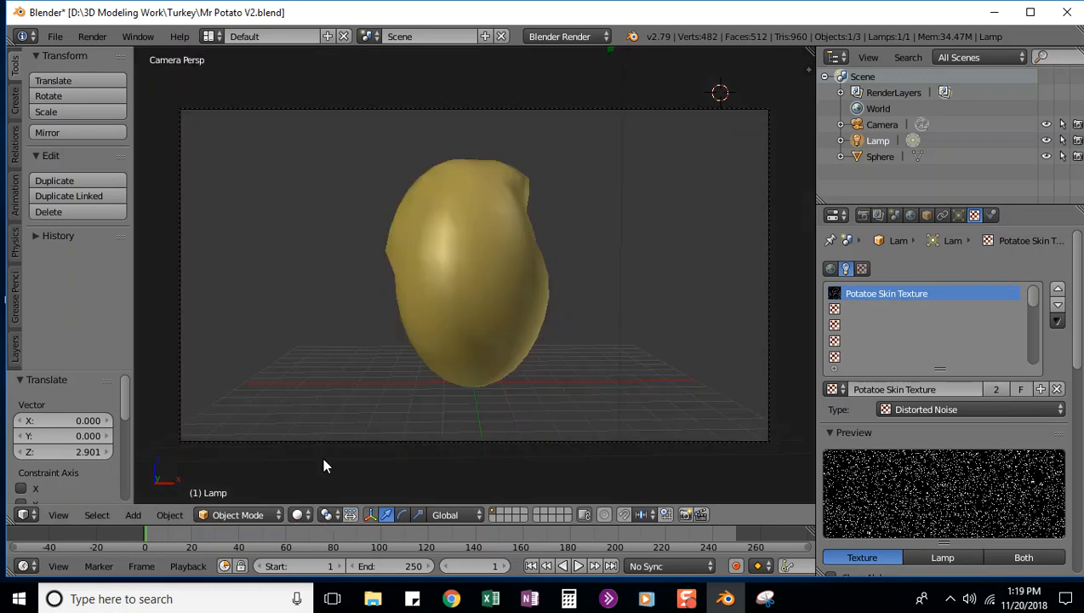
pyautogui.click(299, 514)
pyautogui.click(320, 406)
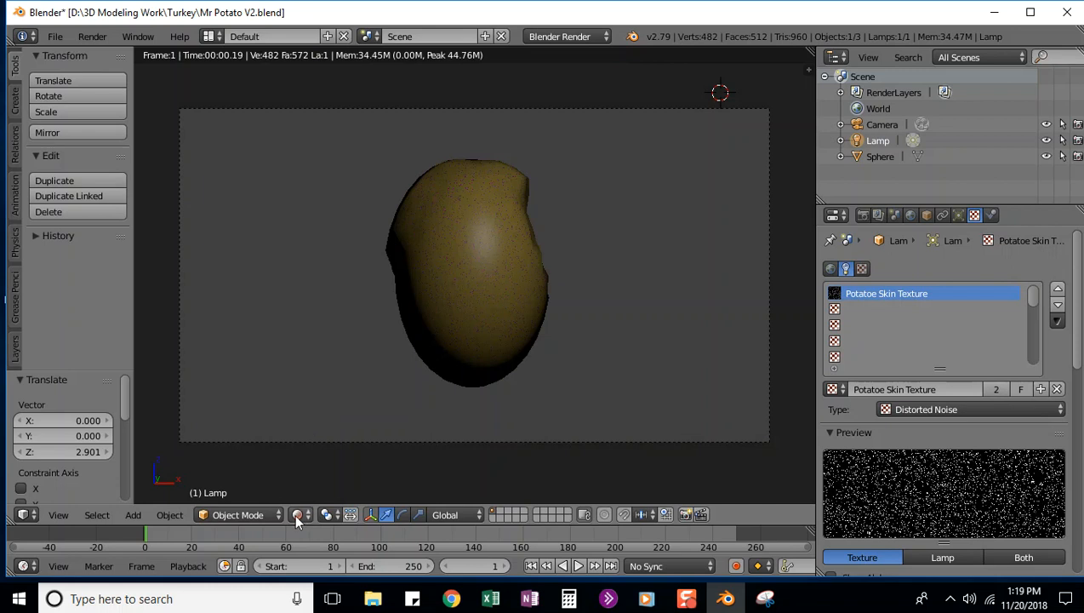
# Step: Save the project as a new file named Mr Potato V3 Texture.blend in the Turkey folder
pyautogui.click(63, 38)
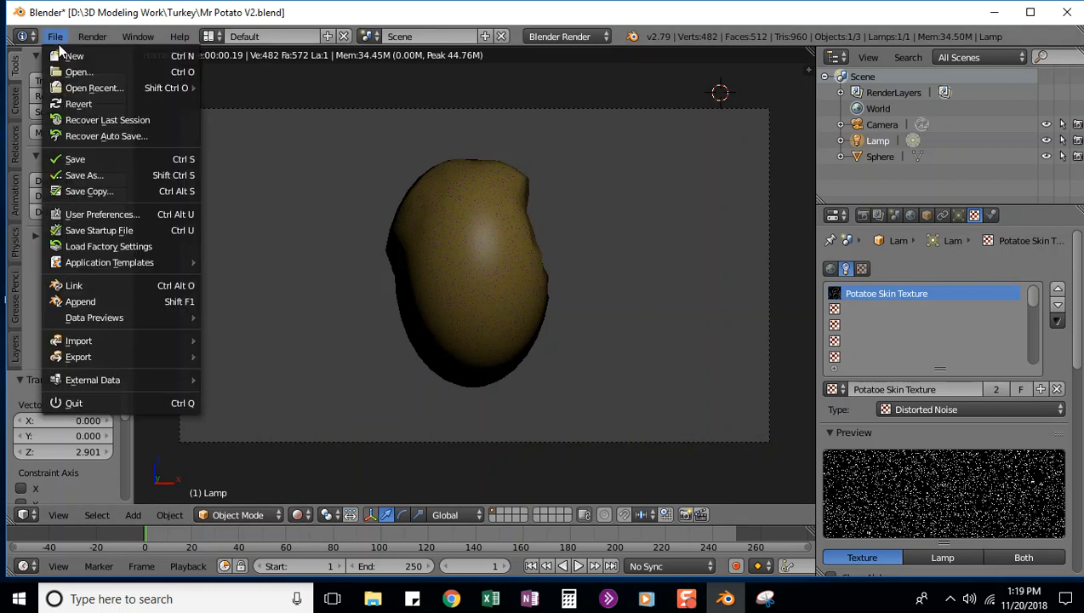
pyautogui.click(78, 172)
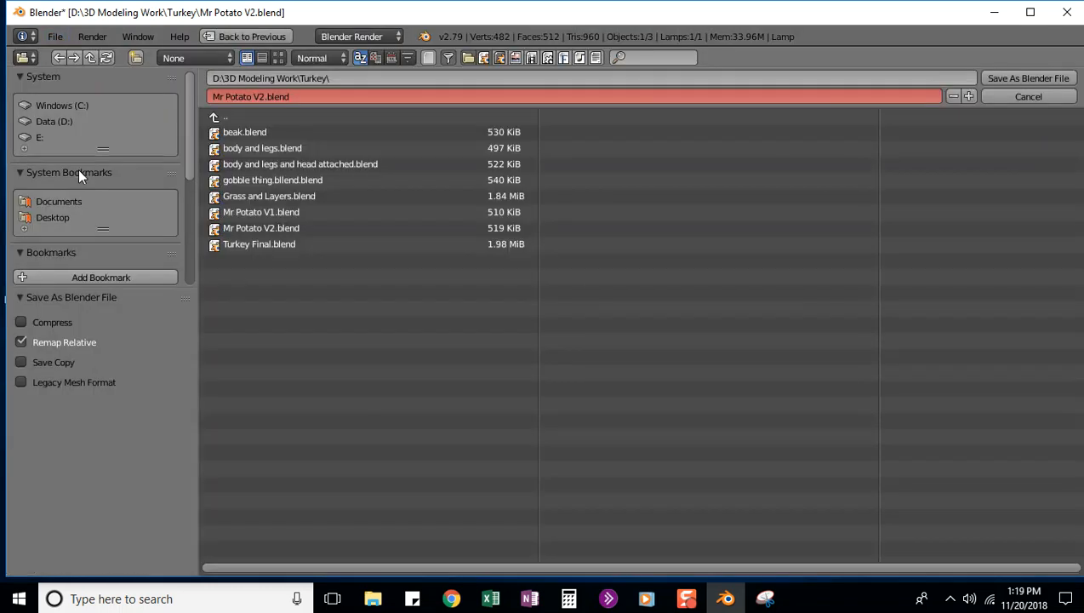
pyautogui.click(261, 95)
pyautogui.click(262, 95)
pyautogui.press('BackSpace')
pyautogui.write('4')
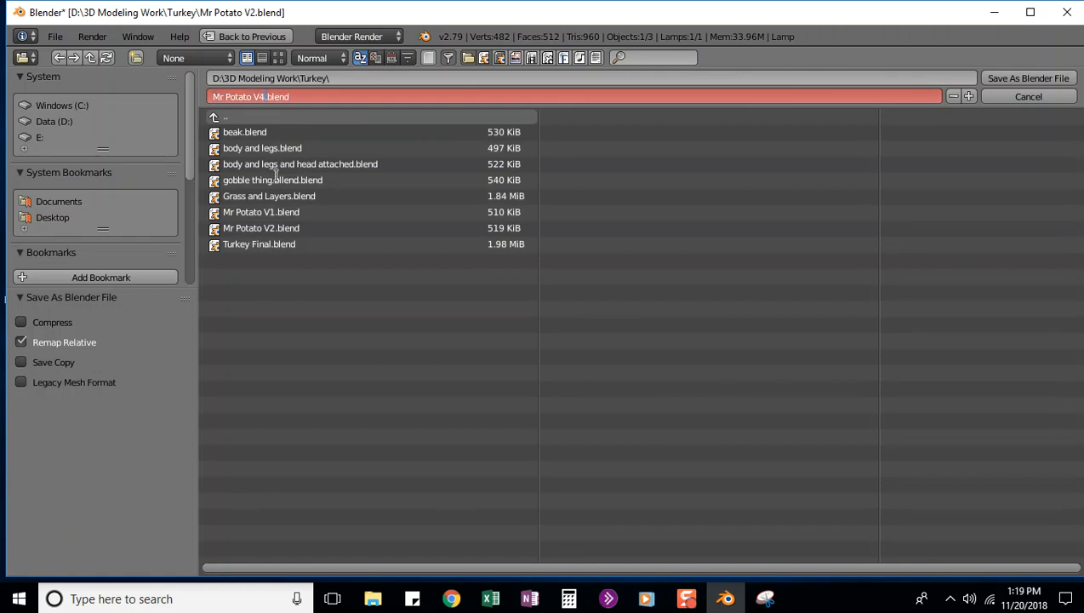
pyautogui.press('BackSpace')
pyautogui.write('3 Texture')
pyautogui.press('BackSpace')
pyautogui.press('Return')
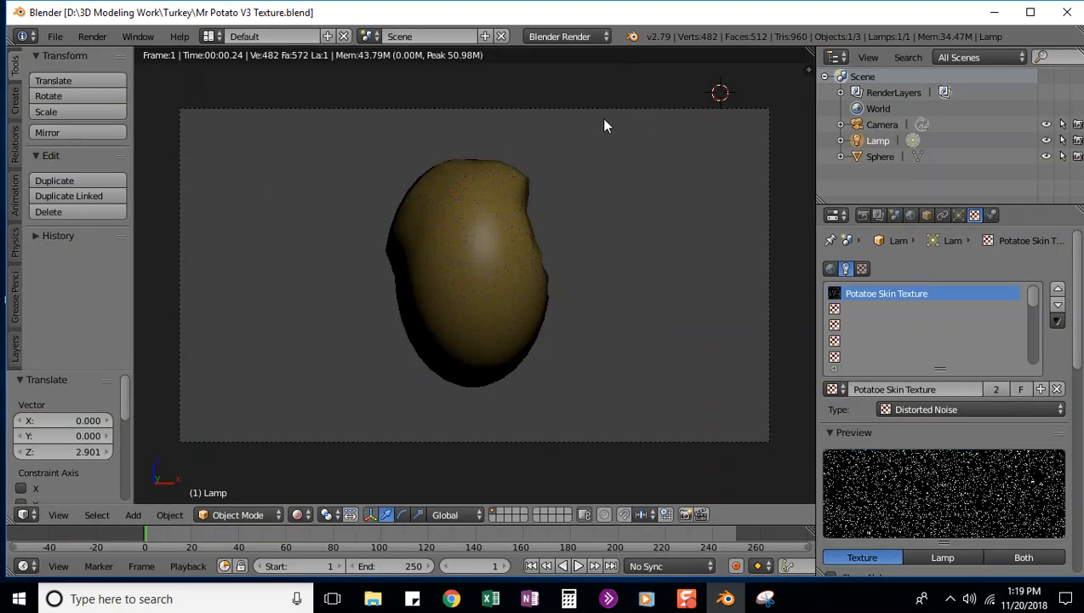
# Step: Set the viewport shading to Solid and show the scene from the front with the potato reference
pyautogui.click(297, 514)
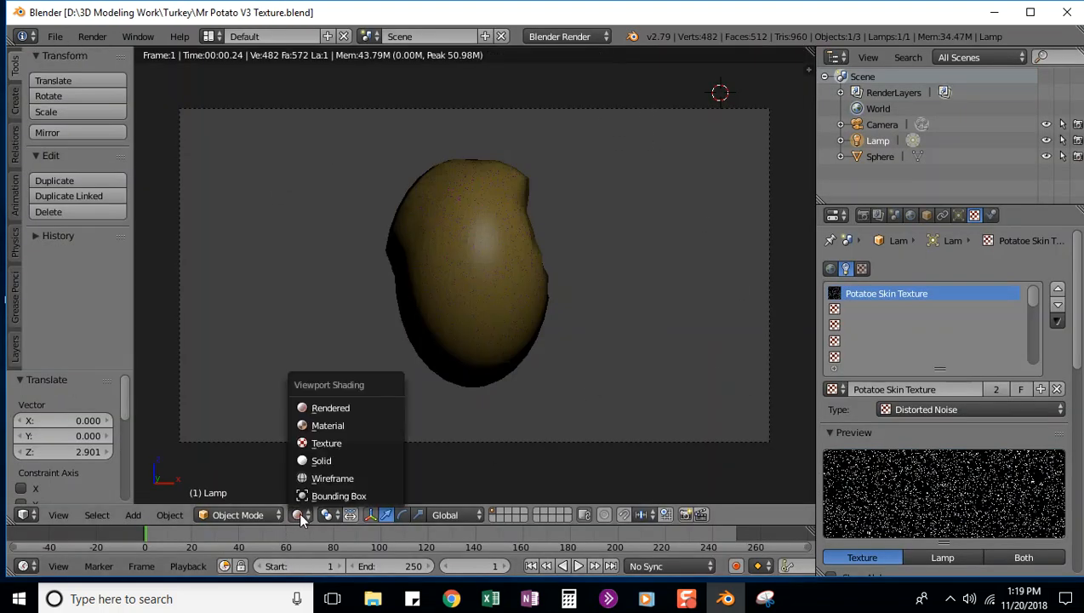
pyautogui.click(323, 459)
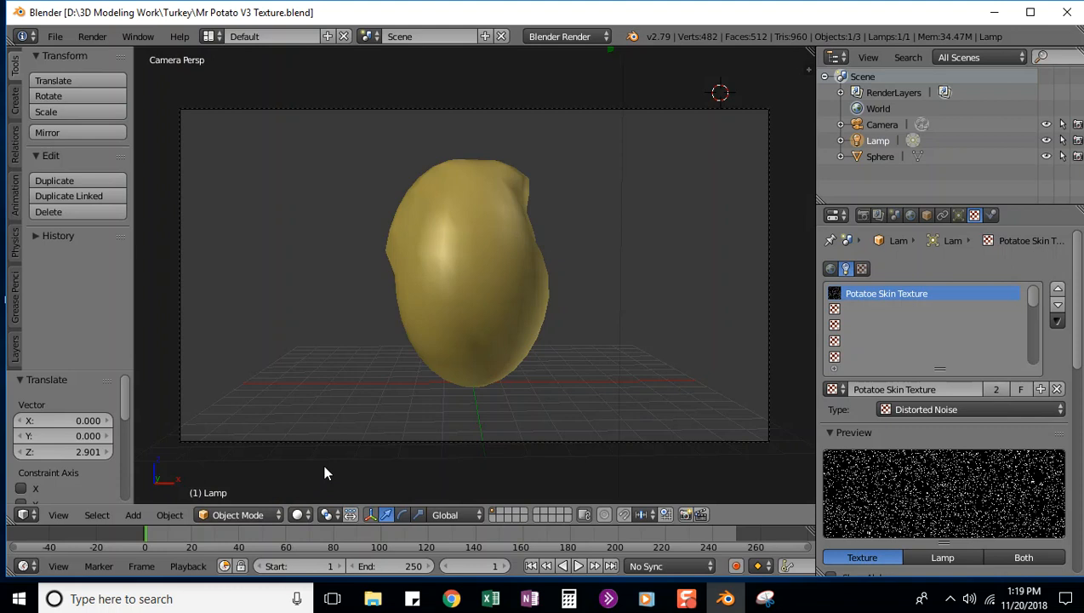
pyautogui.press('KP_1')
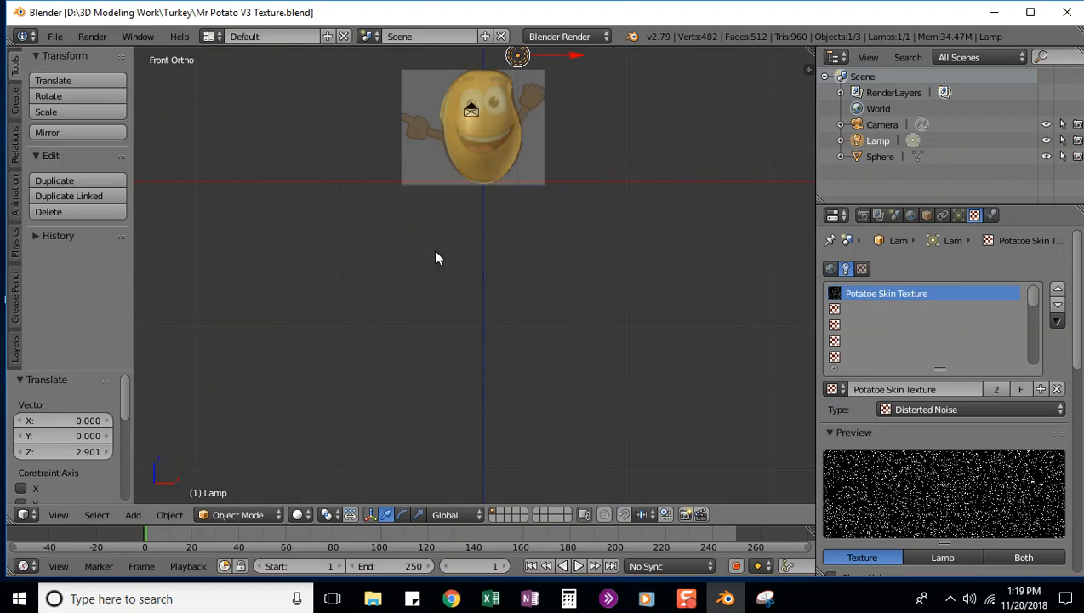
# Step: Rename the Sphere object to Potato Shape
pyautogui.click(878, 157)
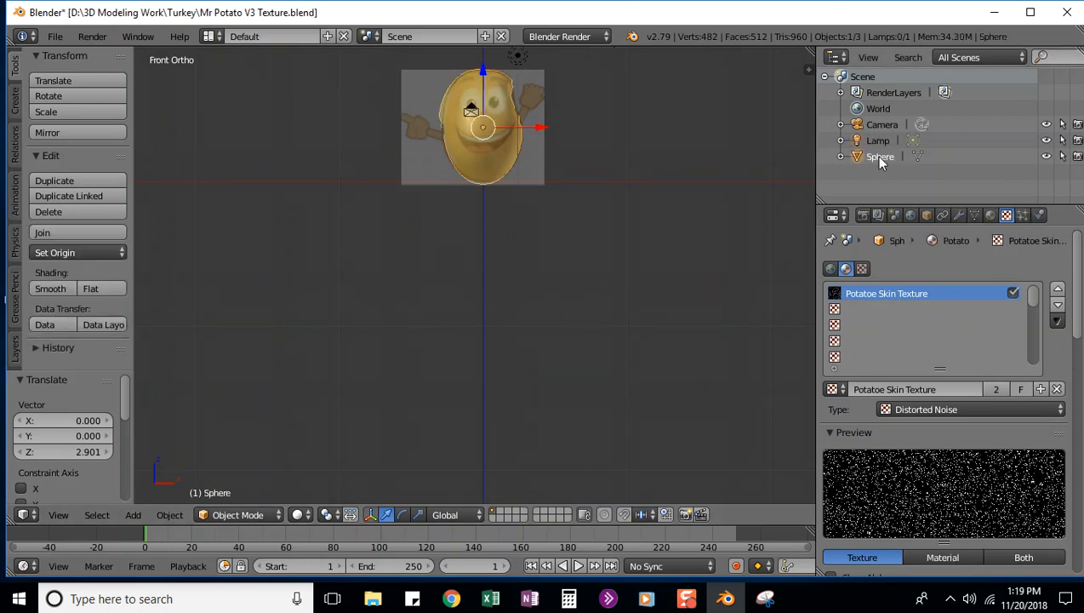
pyautogui.doubleClick(871, 157)
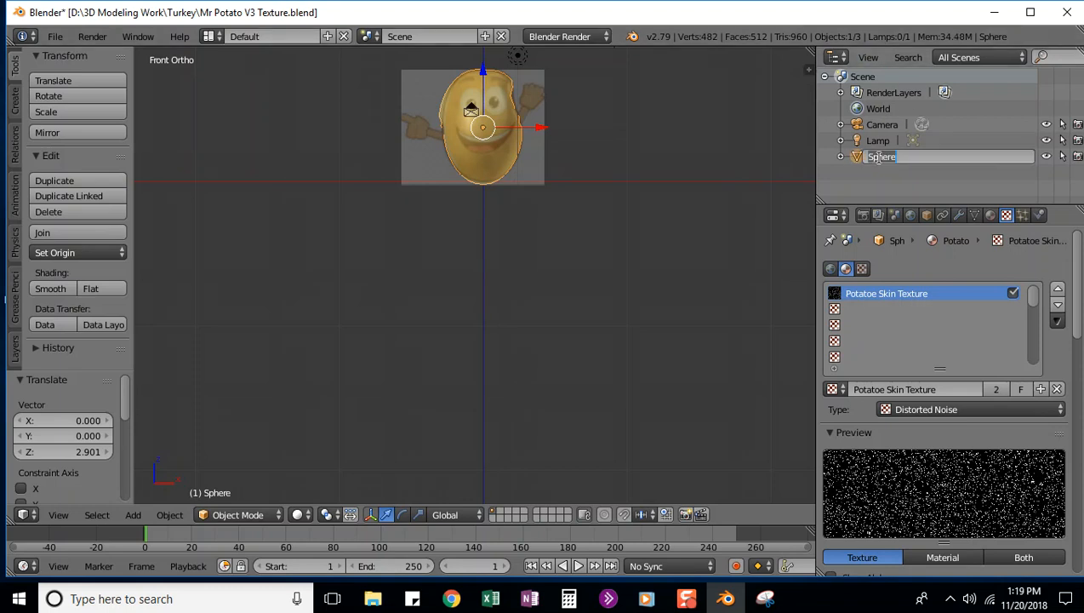
pyautogui.write('Potato')
pyautogui.write(' Spehe')
pyautogui.press('BackSpace')
pyautogui.press('BackSpace')
pyautogui.press('BackSpace')
pyautogui.write('hape')
pyautogui.press('Return')
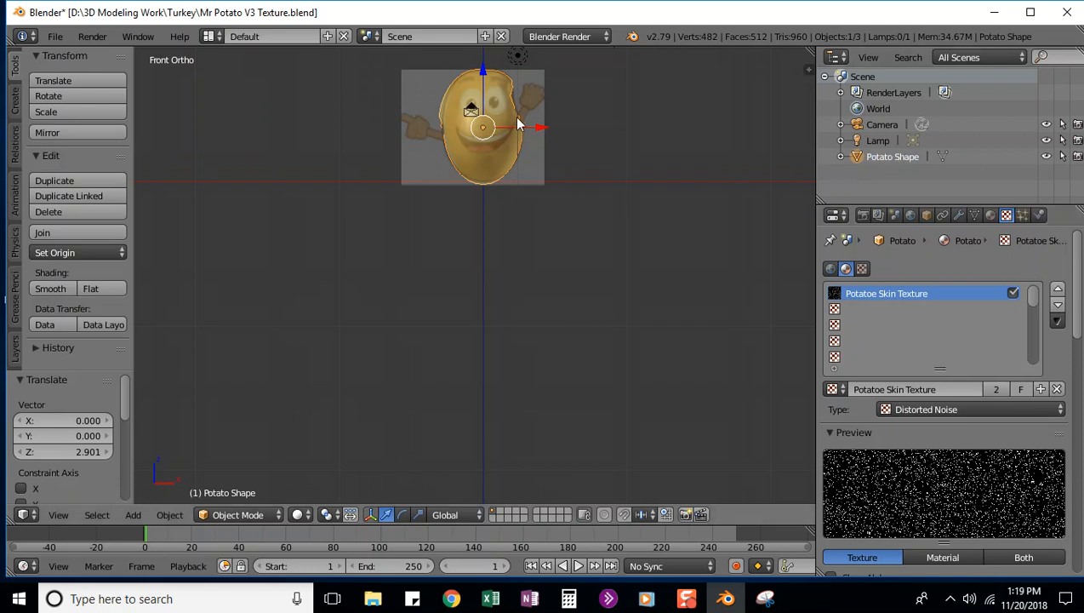
# Step: Make the empty second layer the only visible, active layer, keeping the potato body on the first layer
pyautogui.press('KP_Decimal')
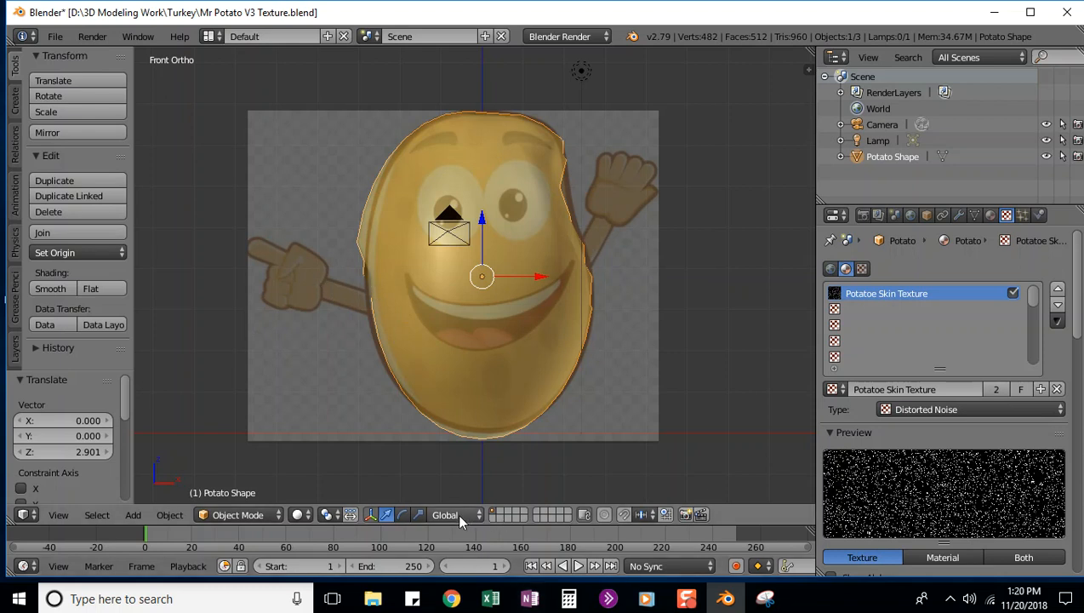
pyautogui.click(15, 349)
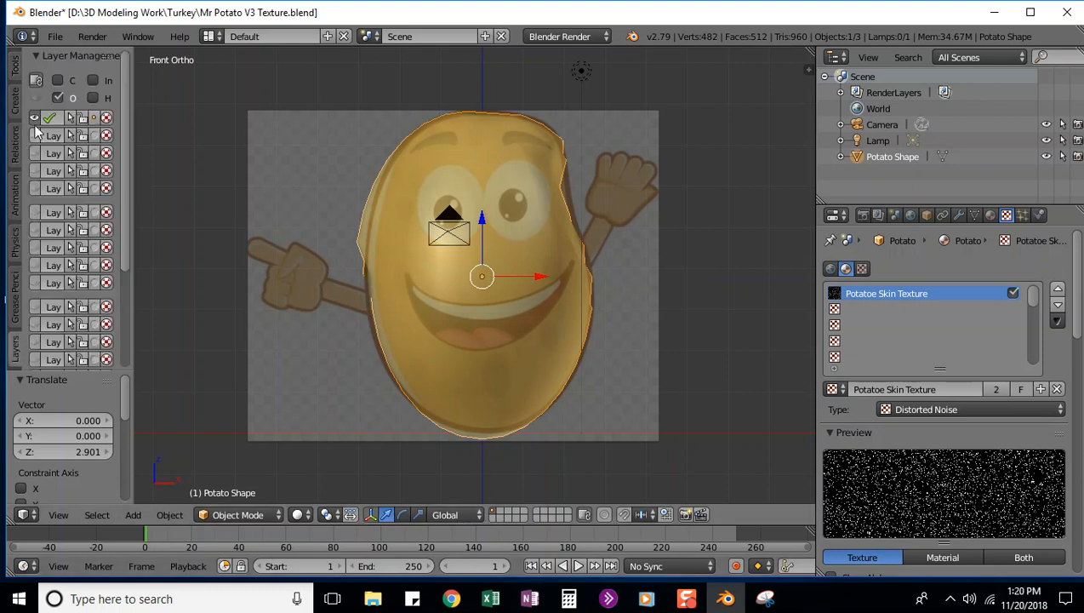
pyautogui.click(35, 137)
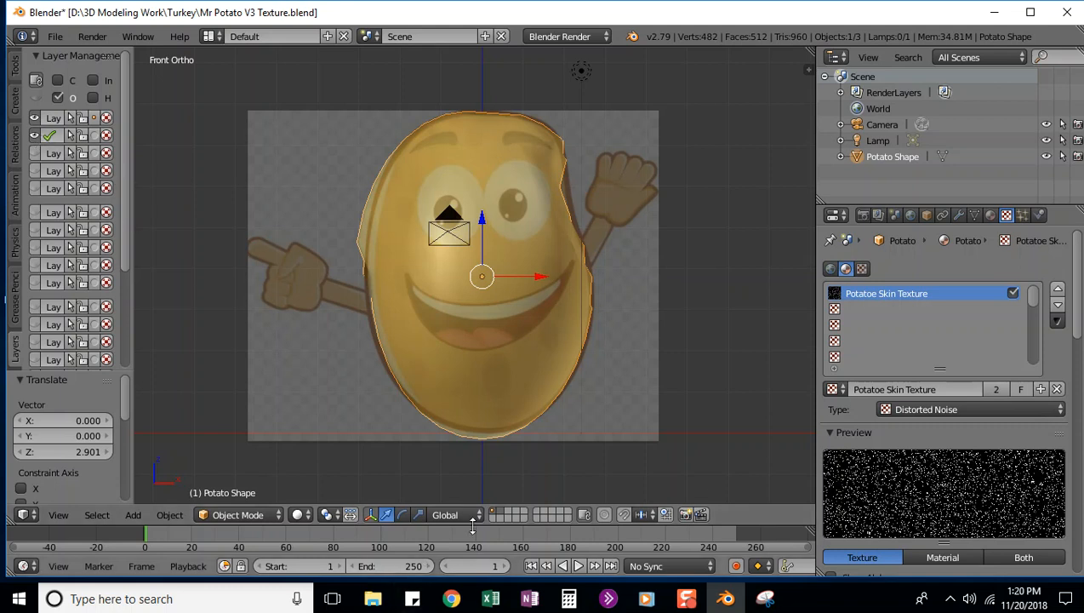
pyautogui.click(499, 511)
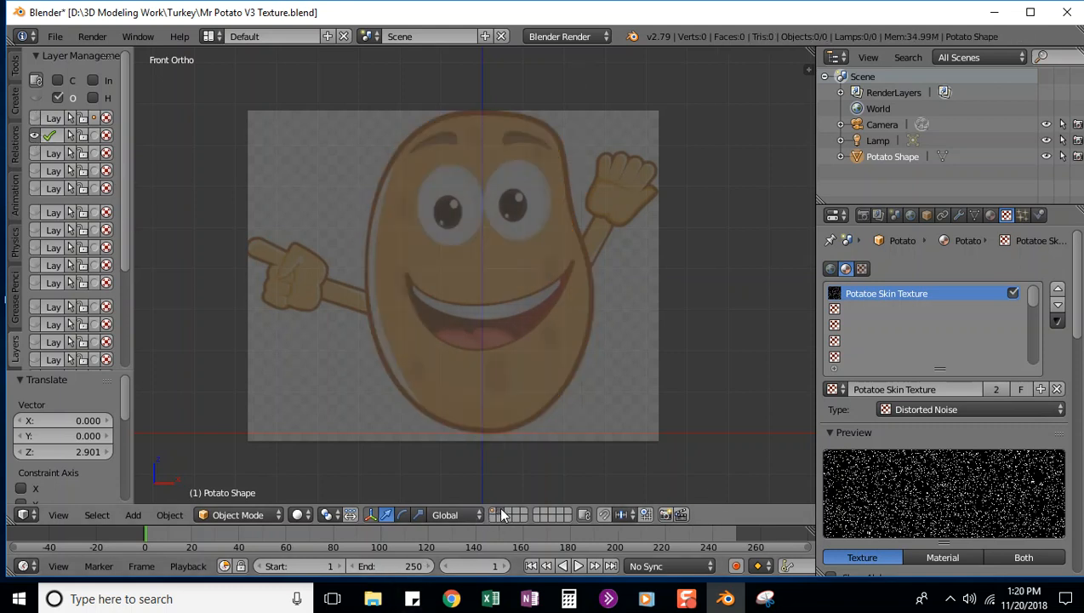
pyautogui.click(492, 513)
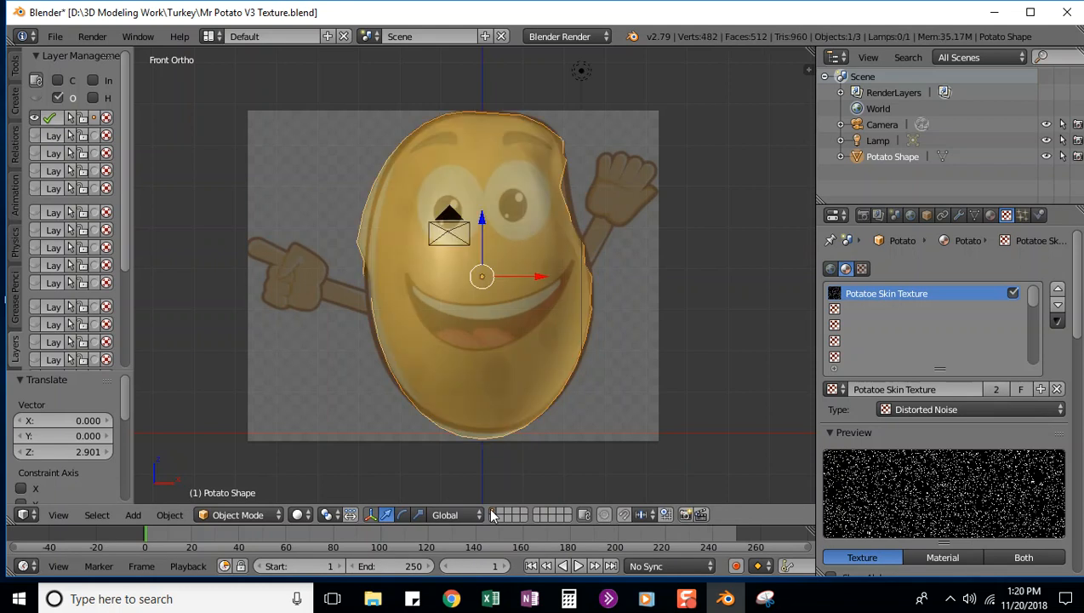
pyautogui.click(502, 513)
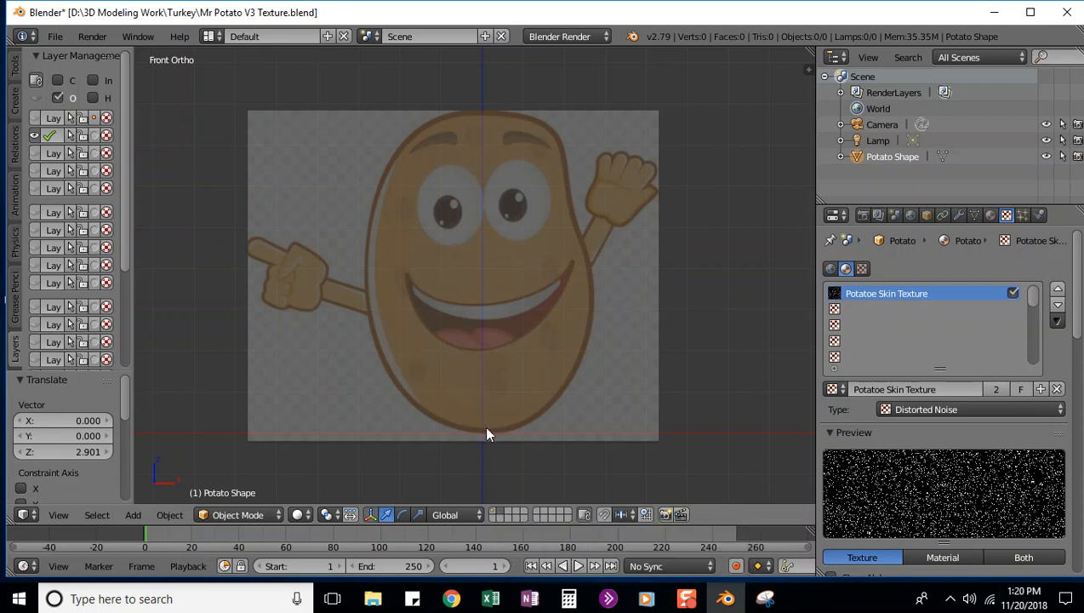
# Step: Snap the 3D cursor to the scene centre and add a cylinder mesh there
pyautogui.hotkey('shift', 's')
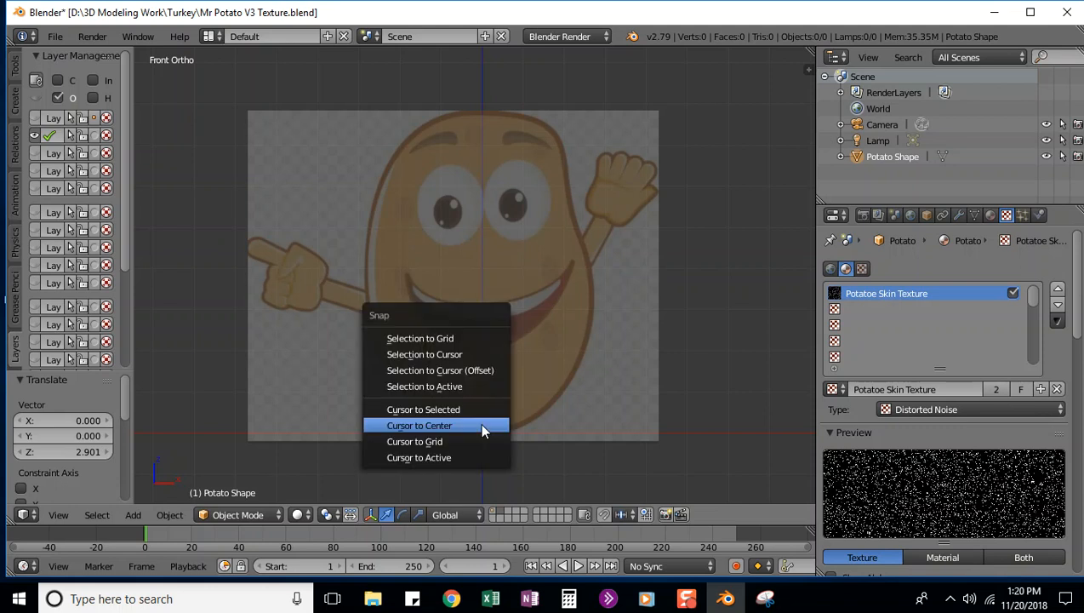
pyautogui.click(481, 430)
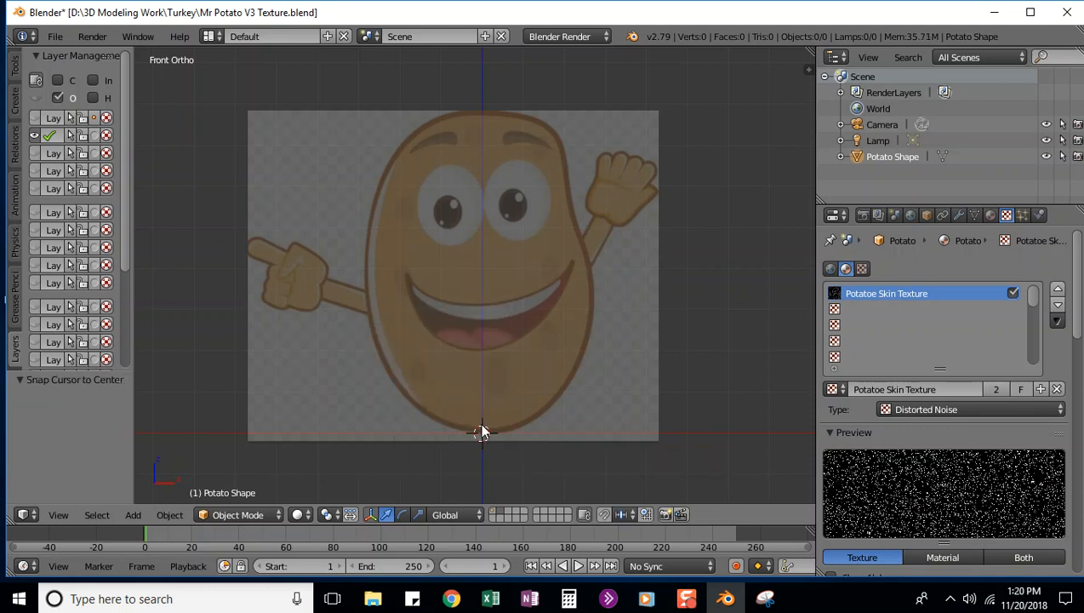
pyautogui.click(14, 102)
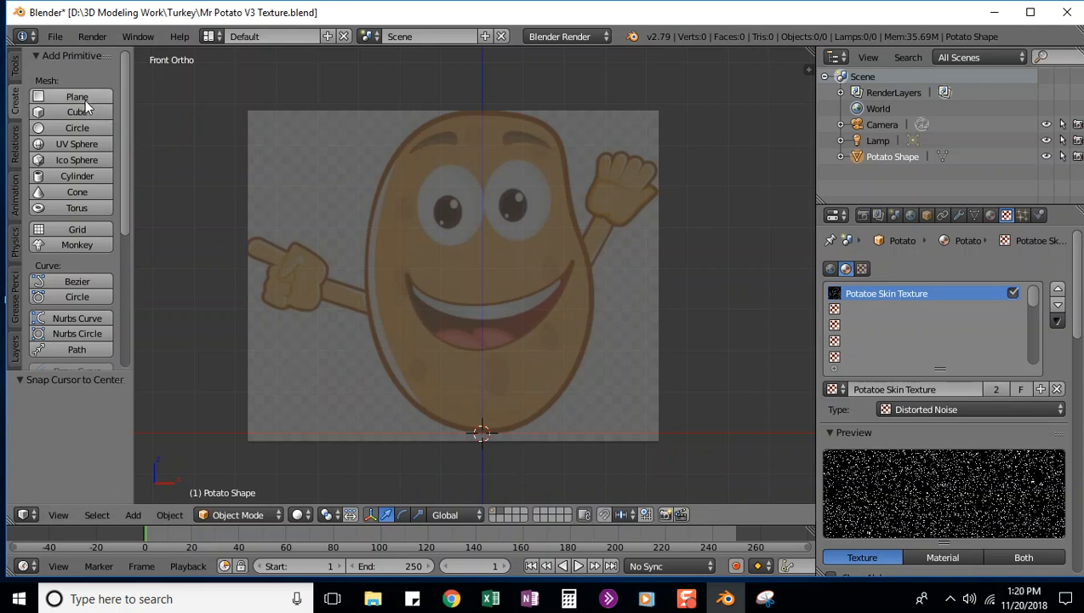
pyautogui.click(76, 176)
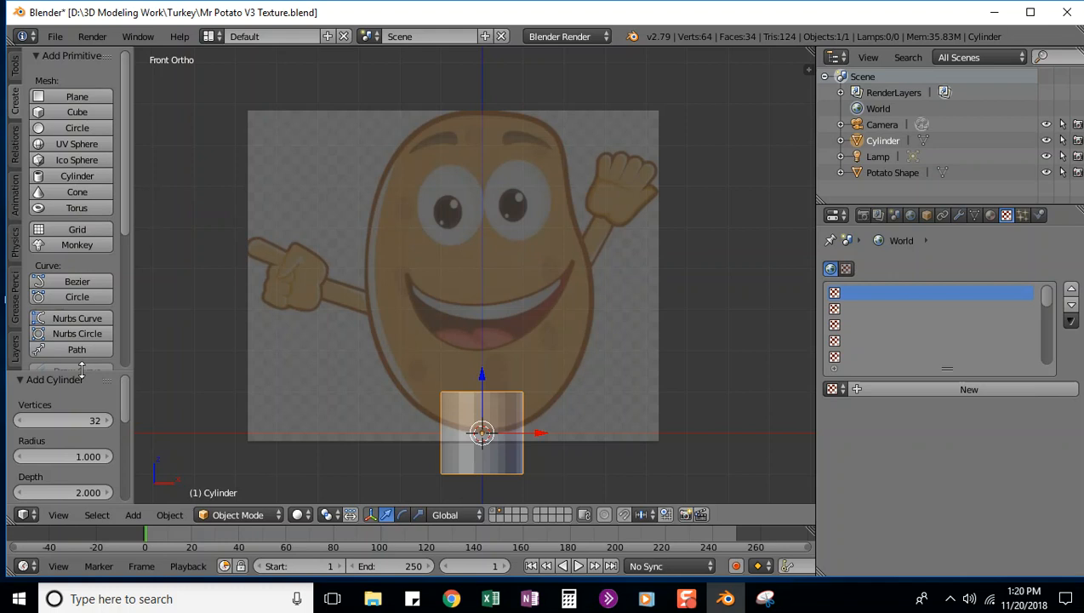
# Step: Set the new cylinder to 24 vertices and radius 0.320, and increase its depth slightly
pyautogui.moveTo(84, 370); pyautogui.dragTo(81, 262)
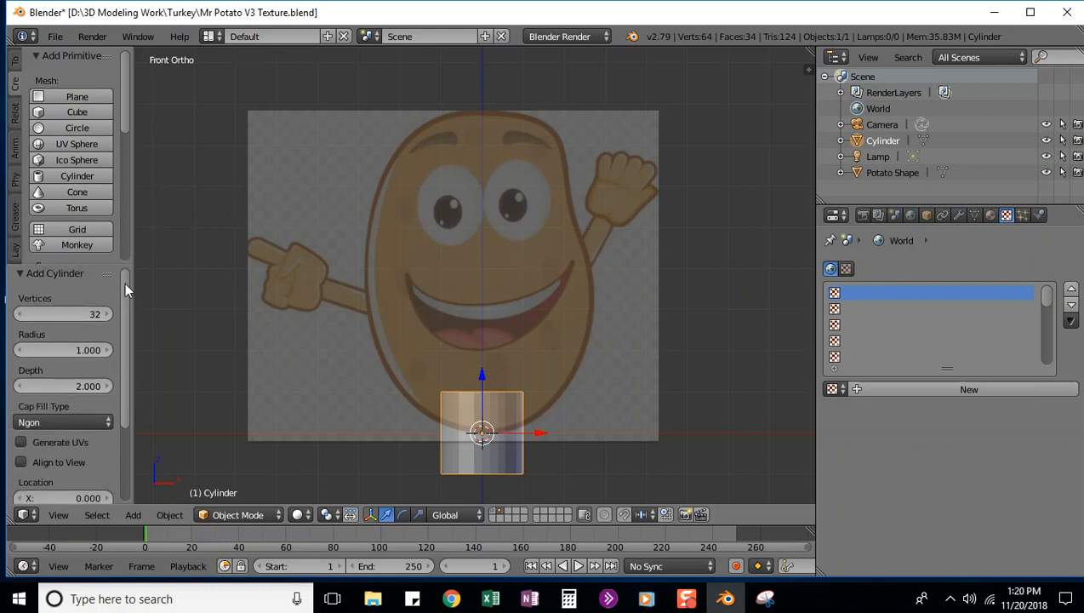
pyautogui.scroll(-1, 124, 281)
pyautogui.scroll(1, 125, 293)
pyautogui.moveTo(46, 313)
pyautogui.mouseDown()
pyautogui.moveTo(86, 313)
pyautogui.moveTo(43, 317)
pyautogui.moveTo(52, 312)
pyautogui.mouseUp()
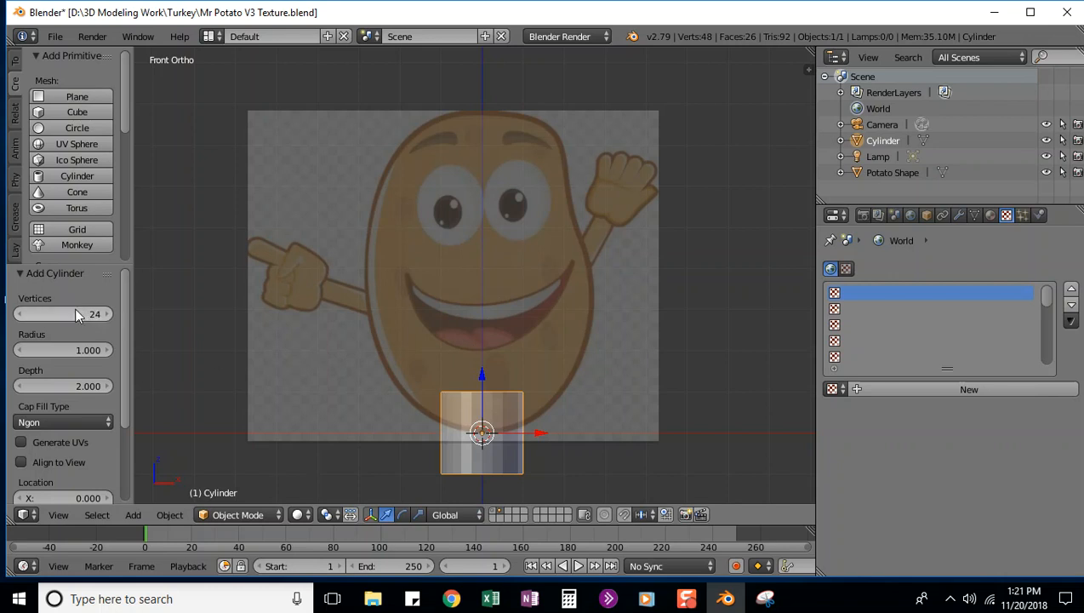
pyautogui.moveTo(52, 351); pyautogui.dragTo(11, 363)
pyautogui.moveTo(94, 354); pyautogui.dragTo(72, 345)
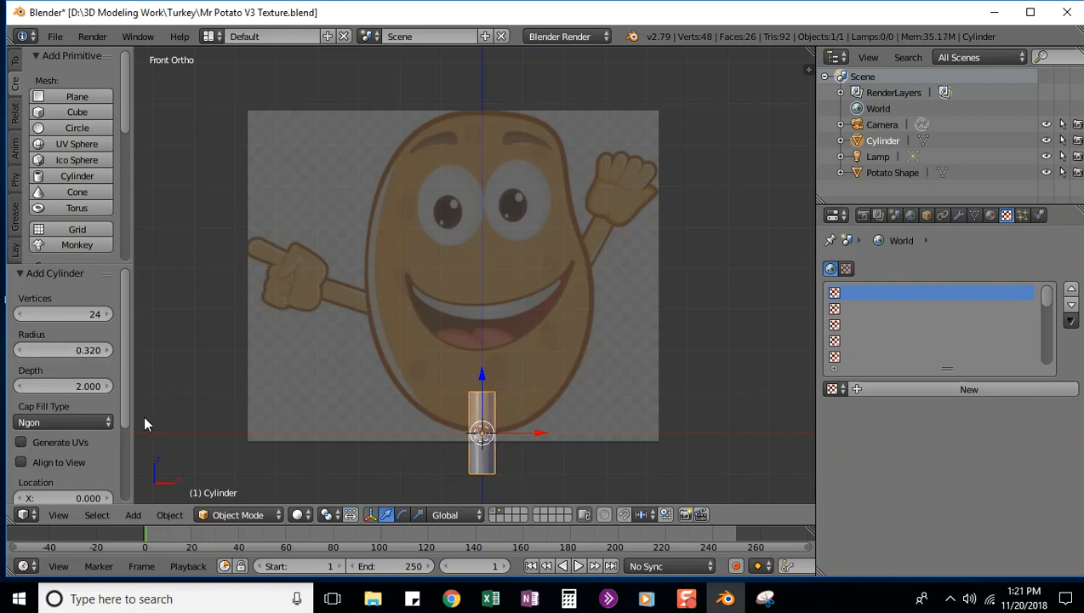
pyautogui.moveTo(66, 388); pyautogui.dragTo(94, 388)
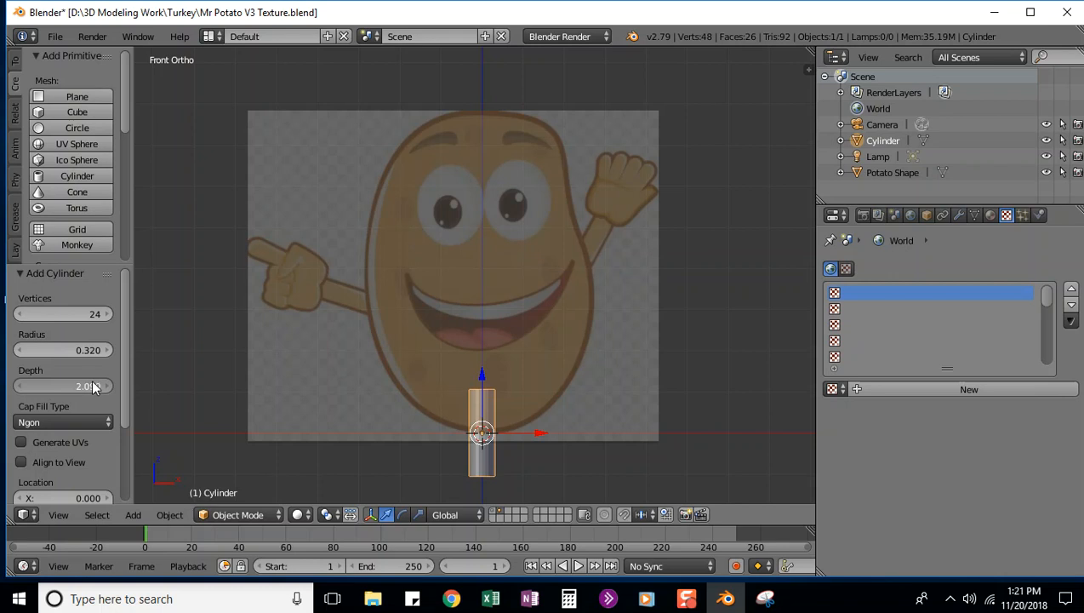
pyautogui.moveTo(124, 345); pyautogui.dragTo(121, 448)
pyautogui.moveTo(73, 390); pyautogui.dragTo(24, 394)
pyautogui.moveTo(96, 390)
pyautogui.mouseDown()
pyautogui.moveTo(83, 392)
pyautogui.moveTo(94, 409)
pyautogui.moveTo(81, 404)
pyautogui.moveTo(101, 407)
pyautogui.mouseUp()
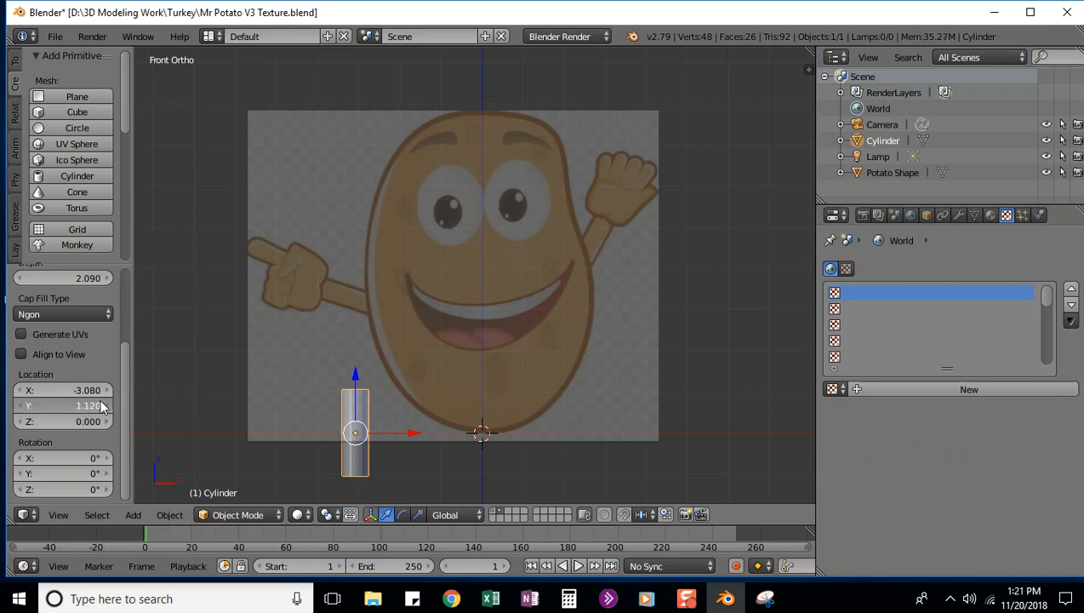
pyautogui.moveTo(38, 423); pyautogui.dragTo(64, 422)
pyautogui.click(95, 407)
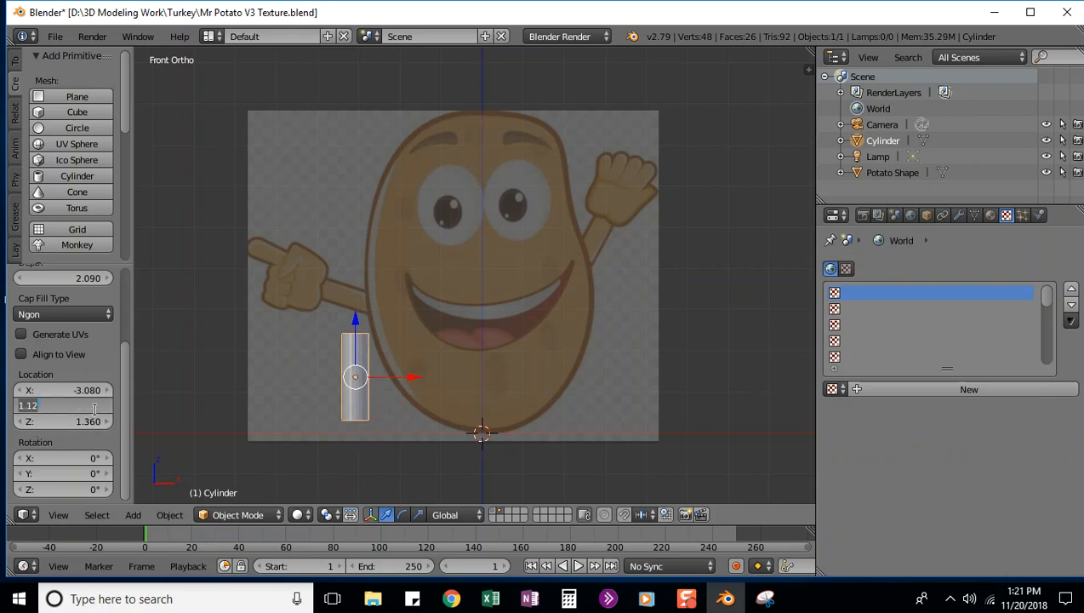
pyautogui.write('0')
pyautogui.press('Return')
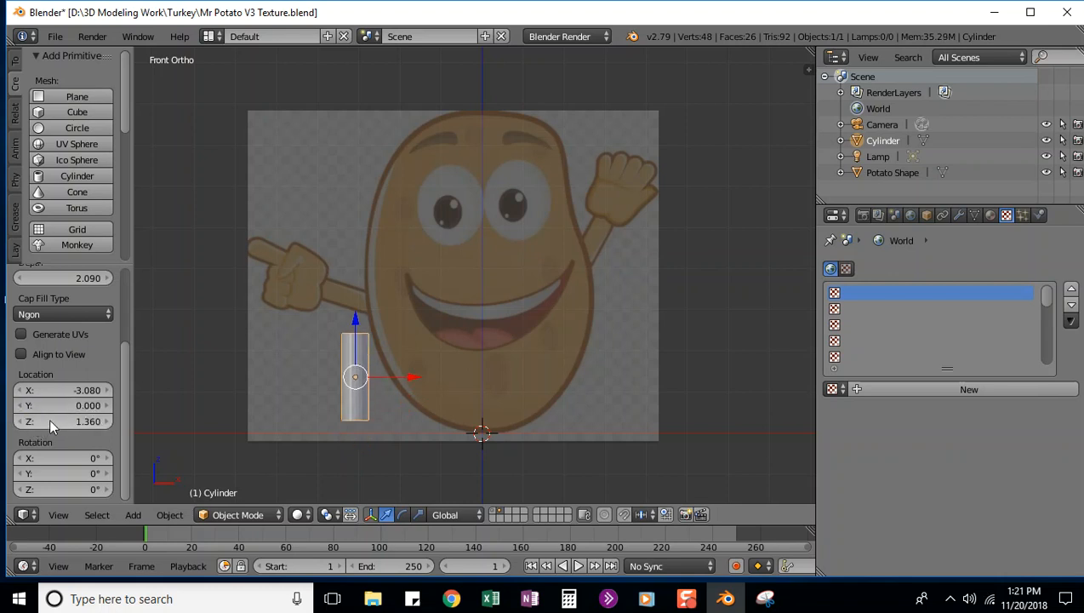
pyautogui.moveTo(49, 424); pyautogui.dragTo(78, 460)
pyautogui.hotkey('ctrl', 'z')
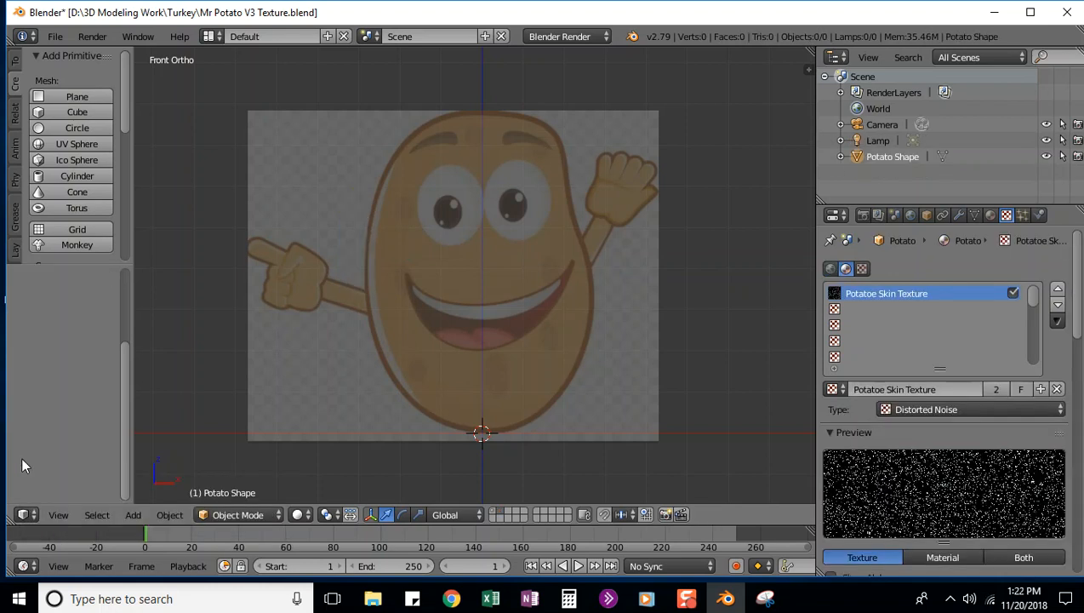
# Step: Add a new cylinder and move it about -3.0 in X and 4.16 in Z with Y locked, beside the pointing arm
pyautogui.click(80, 173)
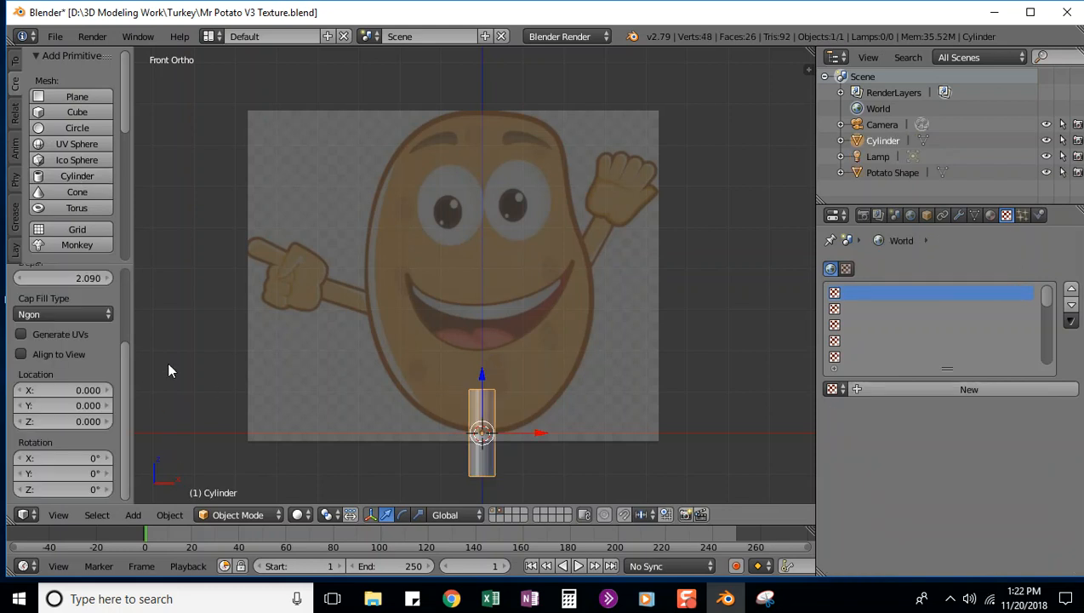
pyautogui.moveTo(125, 360); pyautogui.dragTo(128, 302)
pyautogui.scroll(-2, 128, 302)
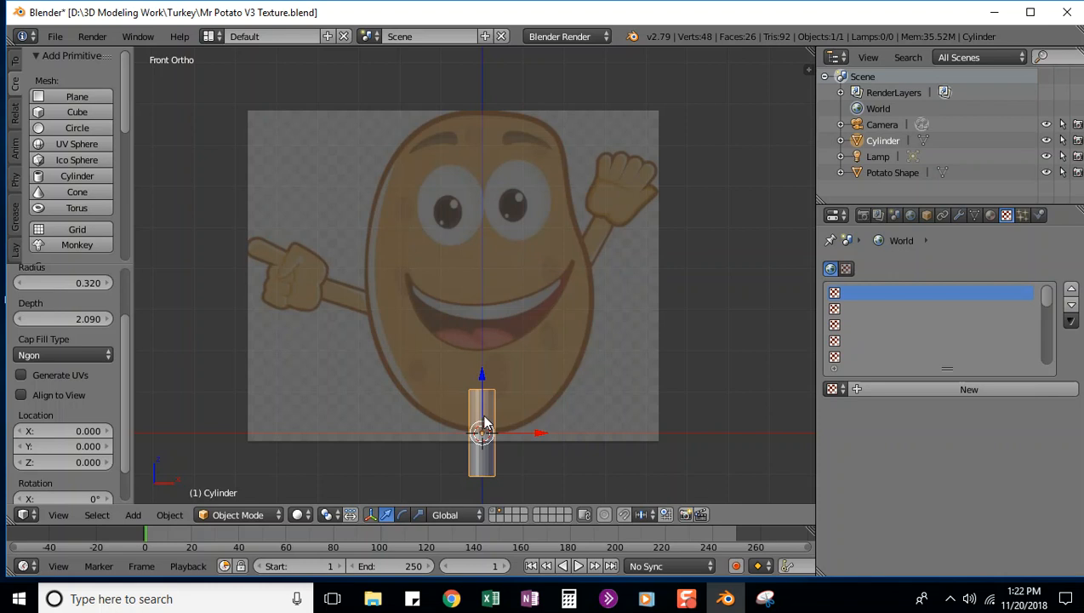
pyautogui.press('g')
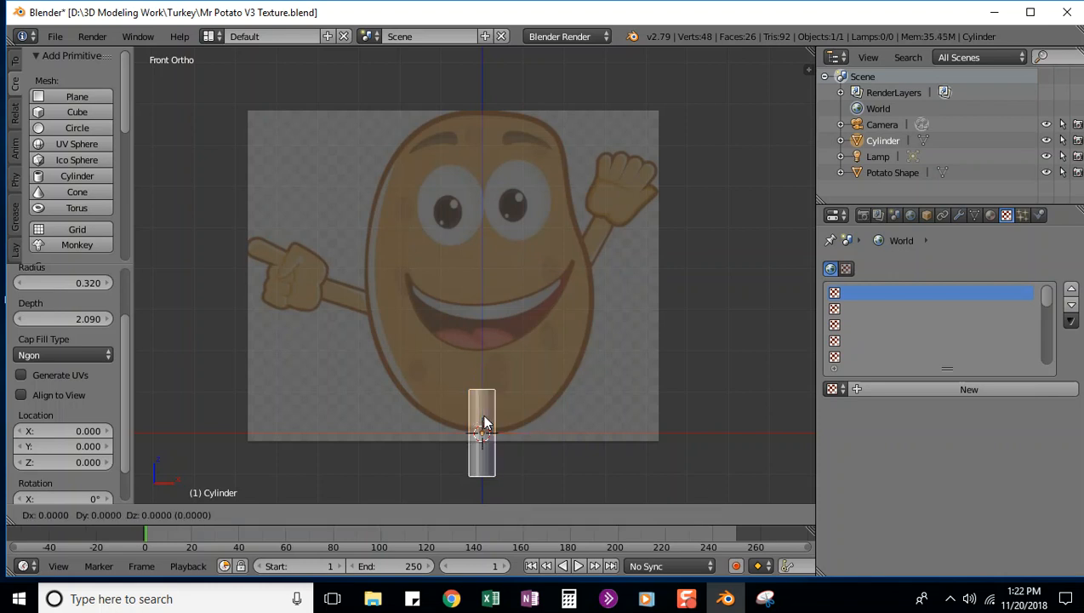
pyautogui.hotkey('shift', 'y')
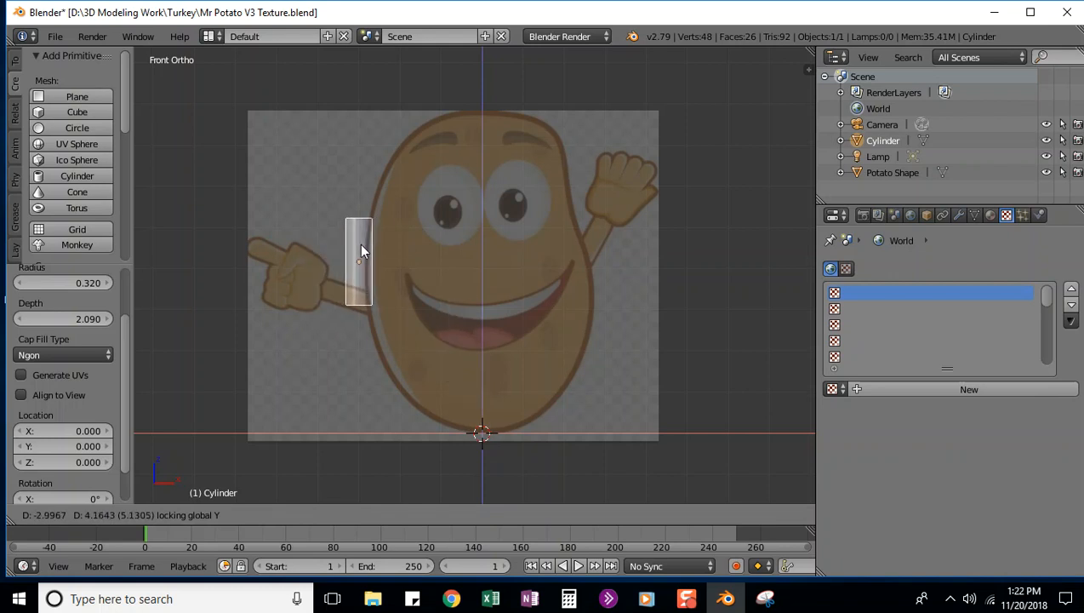
pyautogui.click(361, 251)
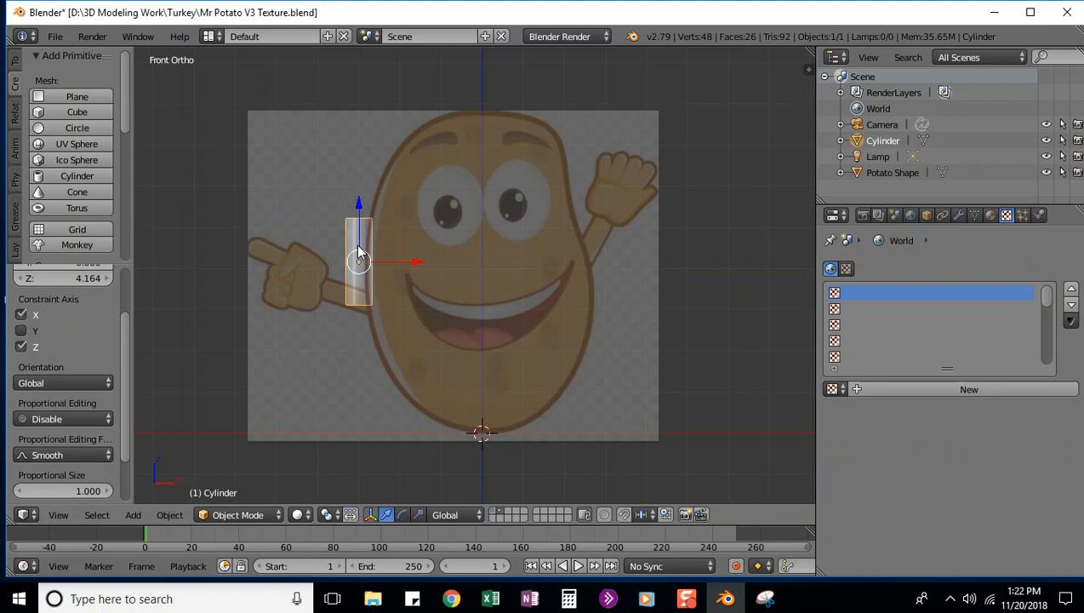
# Step: Rotate the cylinder about -72° around Y and shift it onto the pointing arm of the reference image
pyautogui.press('r')
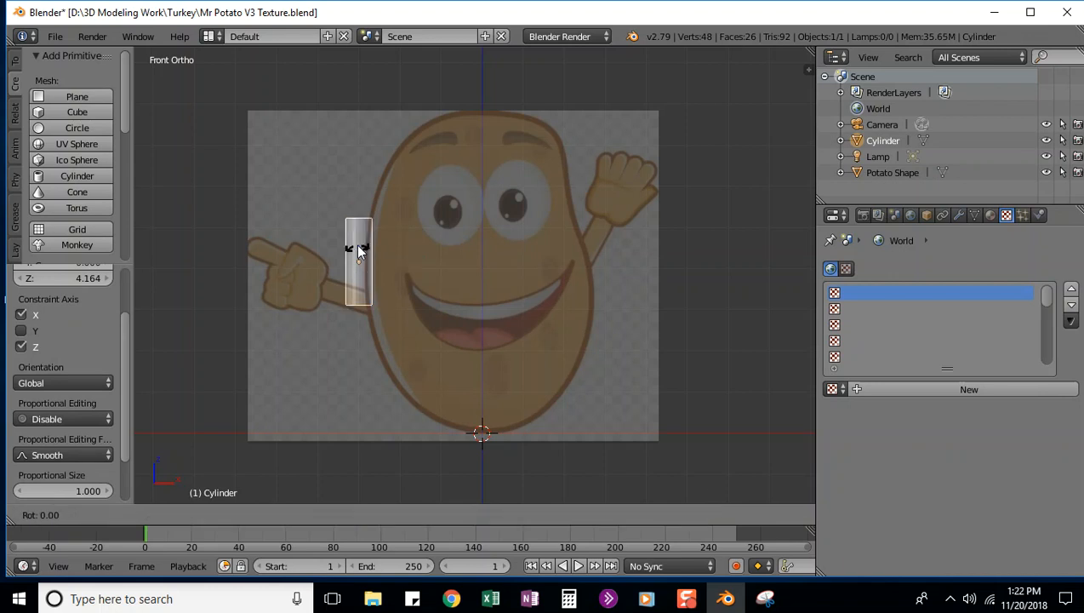
pyautogui.press('y')
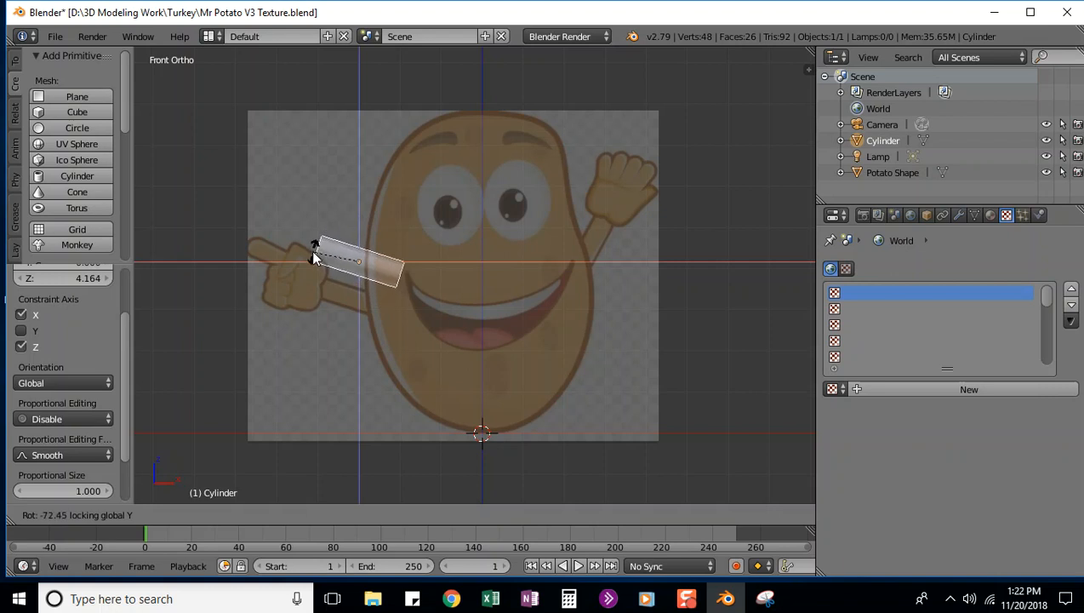
pyautogui.click(315, 252)
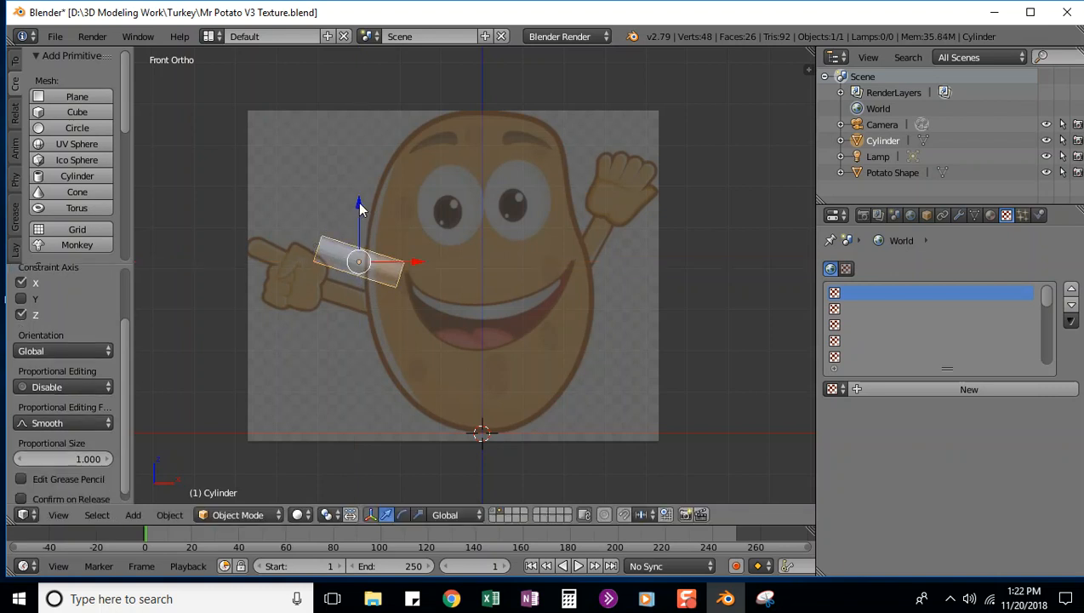
pyautogui.moveTo(360, 210); pyautogui.dragTo(353, 241)
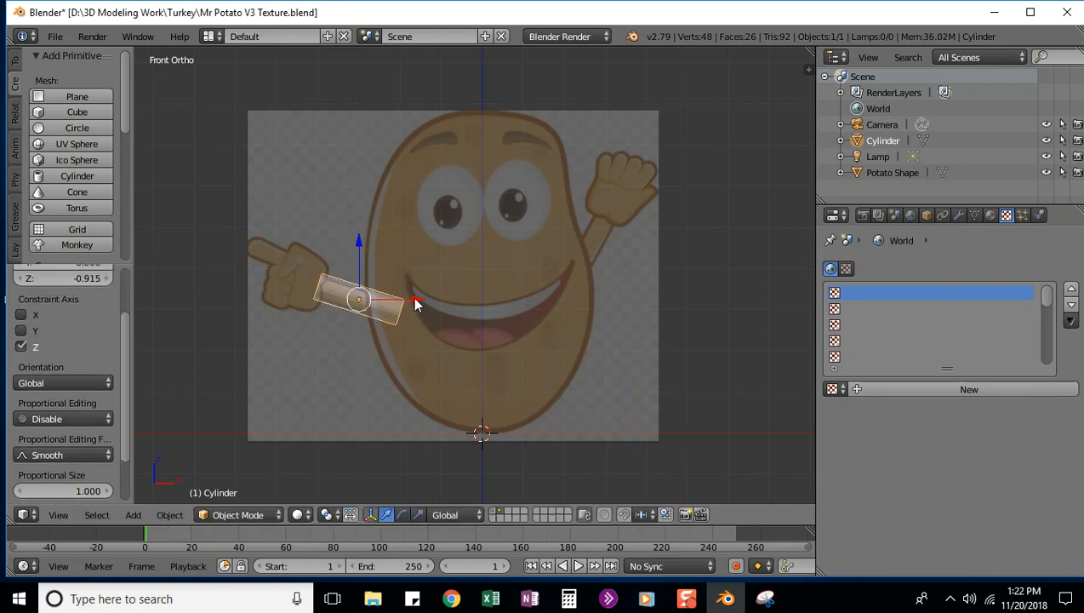
pyautogui.moveTo(360, 309); pyautogui.dragTo(351, 306)
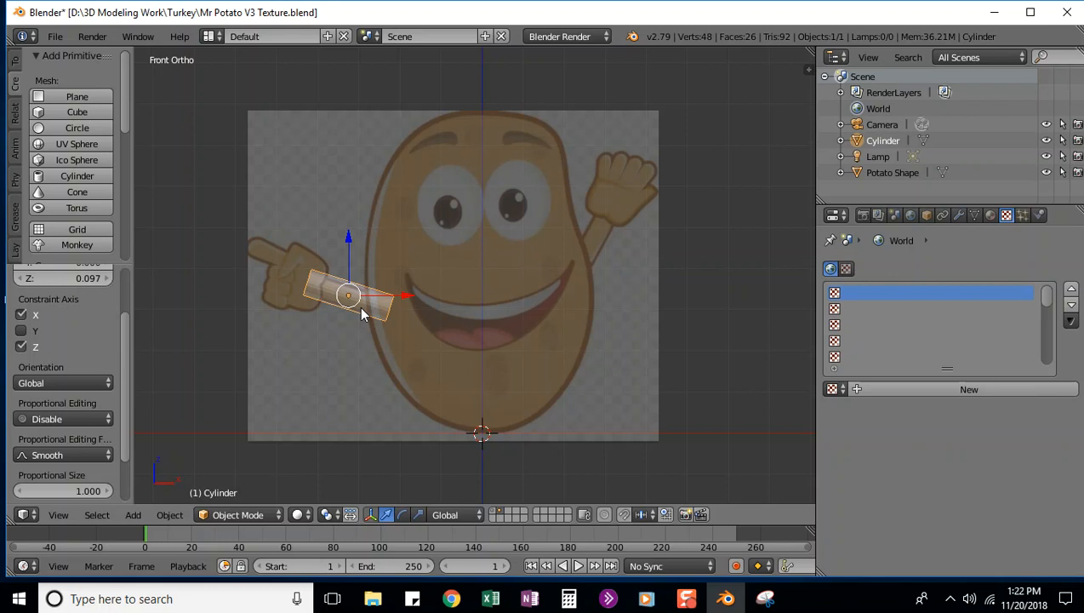
# Step: Duplicate the arm cylinder, offset about 4.9 in X and 1.09 in Z, and rotate the copy around Y to match the raised arm's slant
pyautogui.hotkey('shift', 'd')
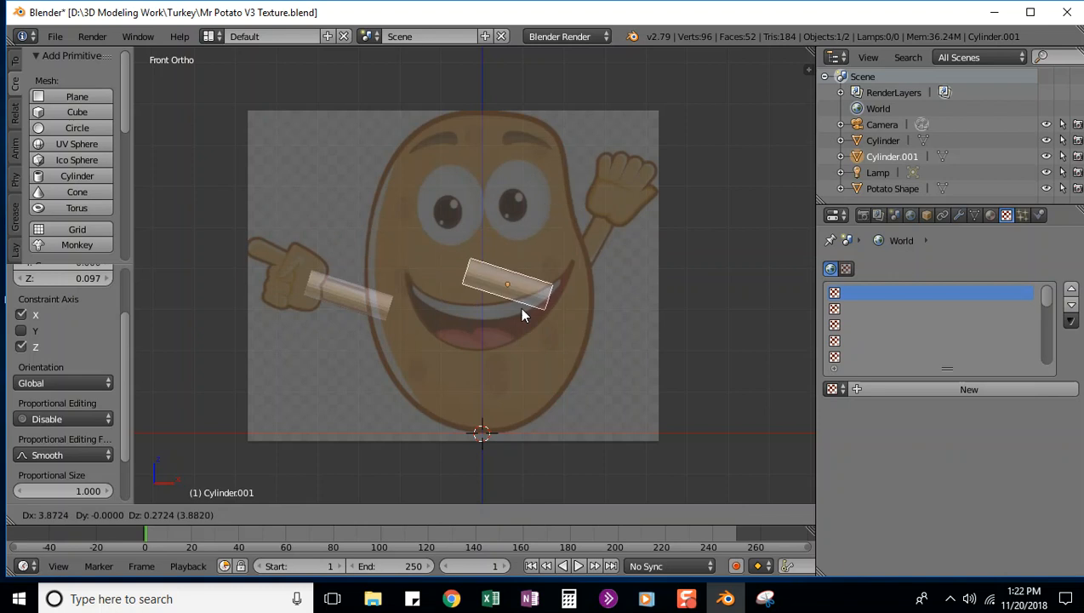
pyautogui.click(561, 265)
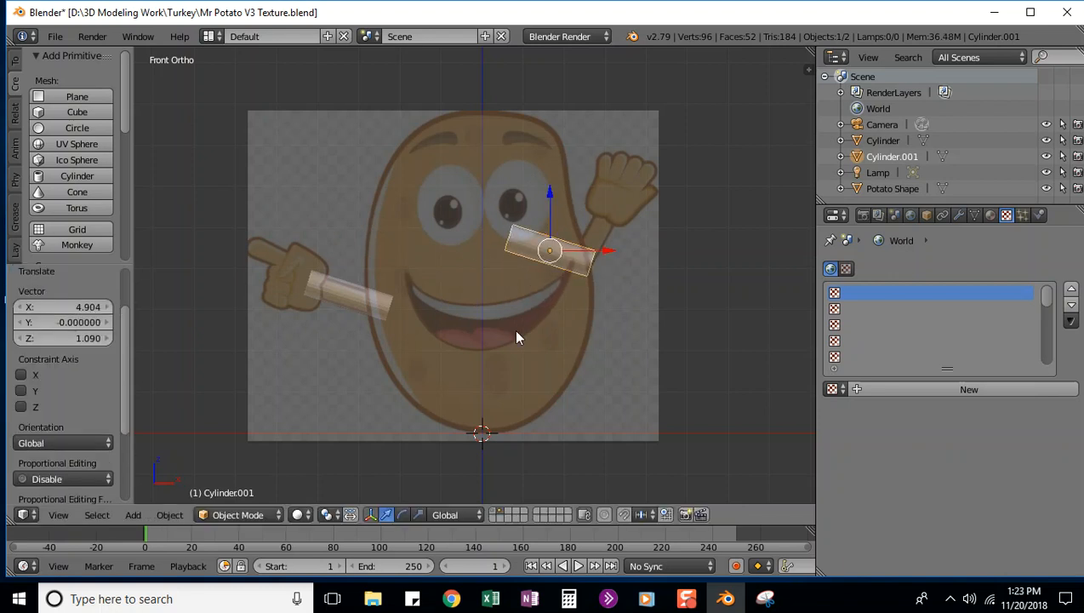
pyautogui.press('r')
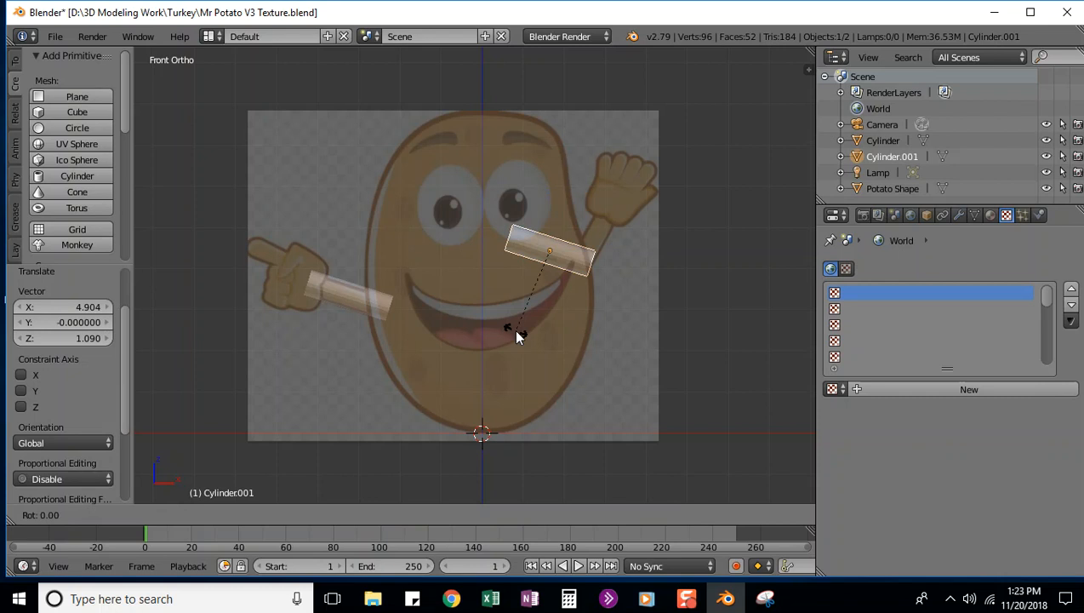
pyautogui.press('y')
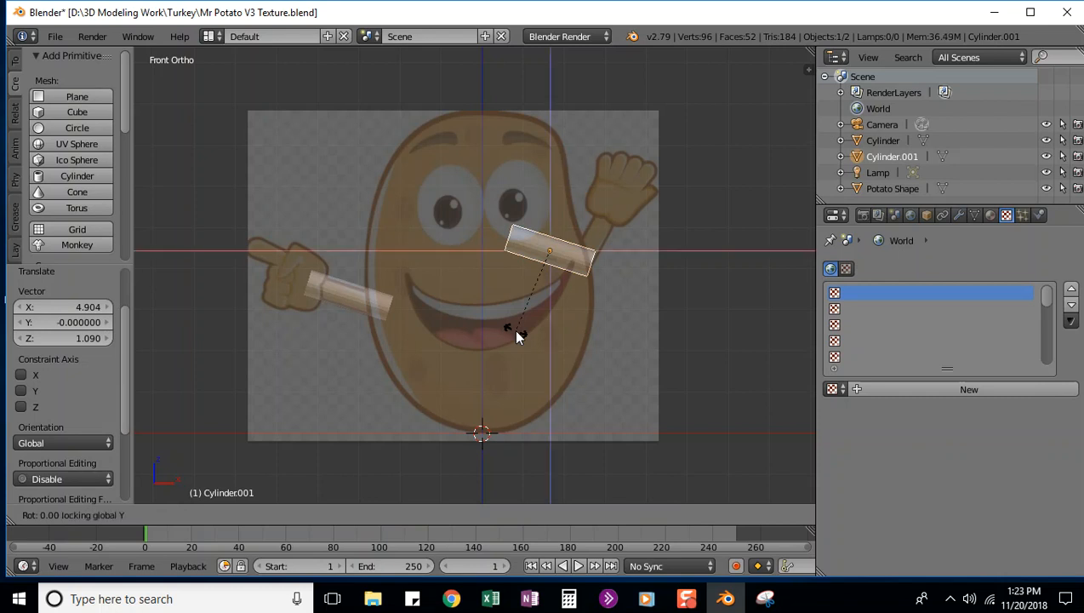
pyautogui.click(525, 239)
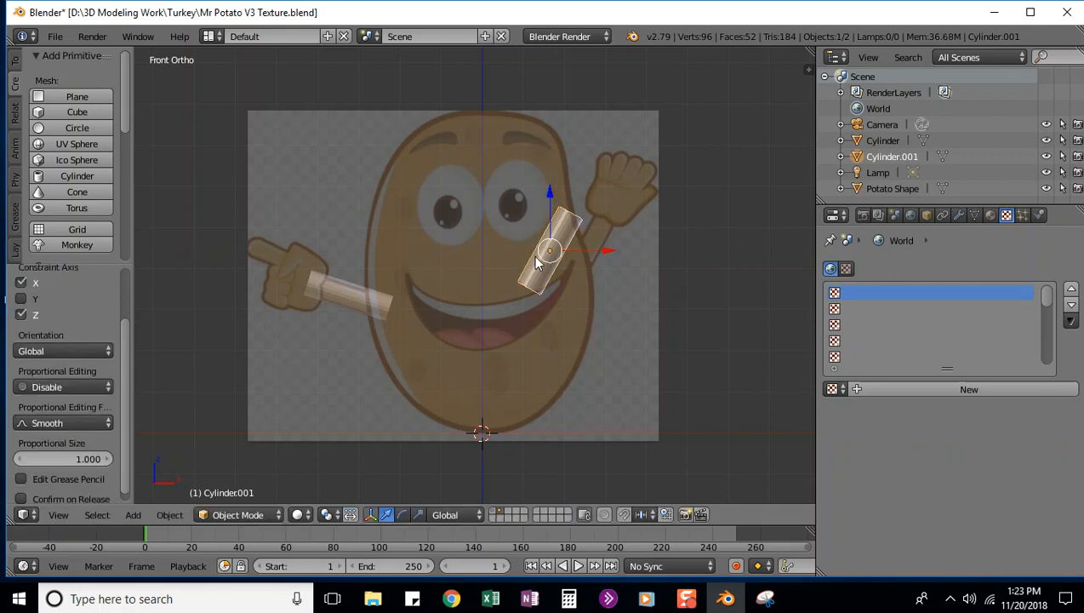
# Step: Move the copied cylinder onto the raised arm with Y locked, and display the potato body's layer together with the arms
pyautogui.press('g')
pyautogui.hotkey('shift', 'y')
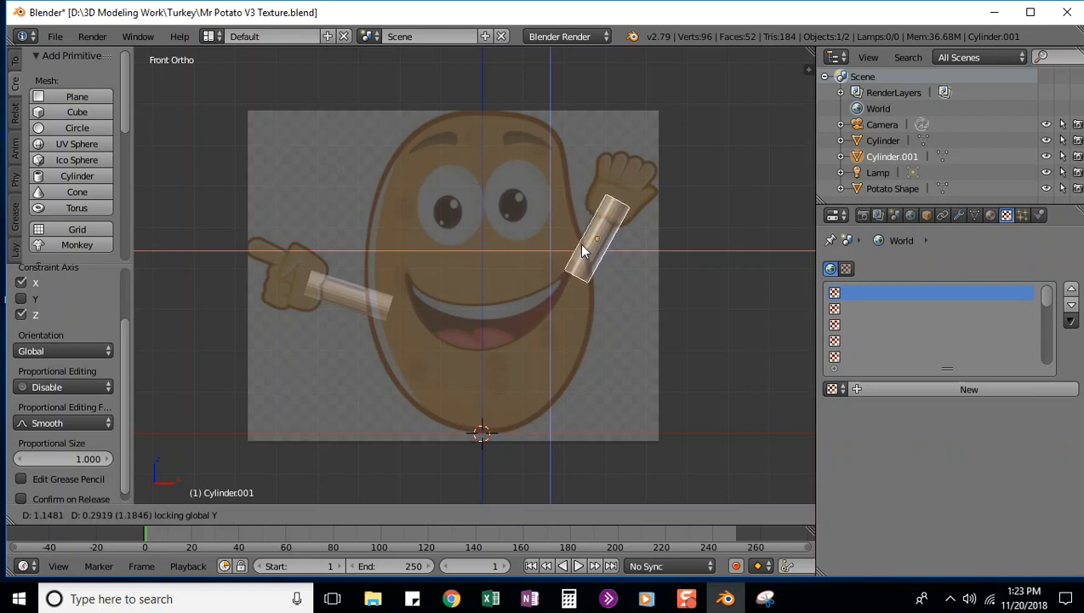
pyautogui.click(578, 247)
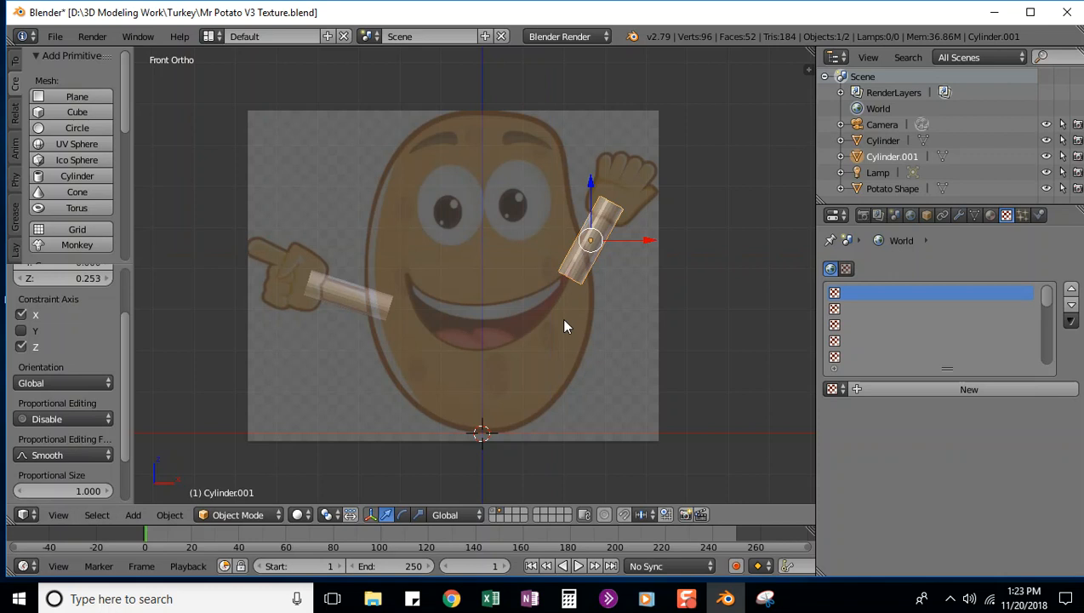
pyautogui.keyDown('shift'); pyautogui.click(497, 509); pyautogui.keyUp('shift')
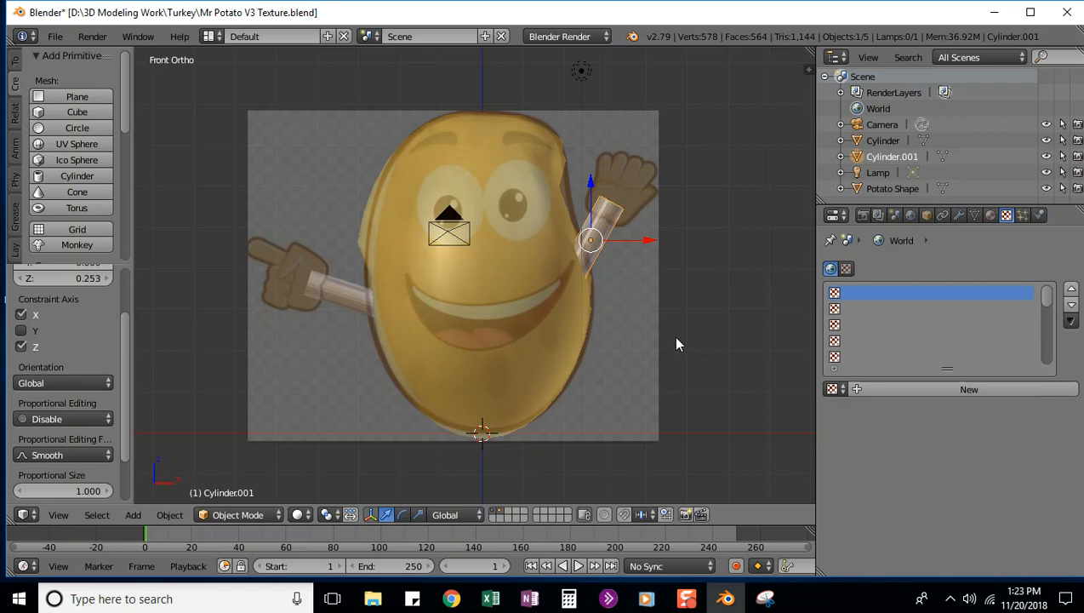
pyautogui.moveTo(679, 338)
pyautogui.mouseDown(button='middle')
pyautogui.moveTo(655, 351)
pyautogui.moveTo(495, 330)
pyautogui.moveTo(635, 356)
pyautogui.moveTo(717, 342)
pyautogui.moveTo(647, 344)
pyautogui.moveTo(665, 344)
pyautogui.mouseUp(button='middle')
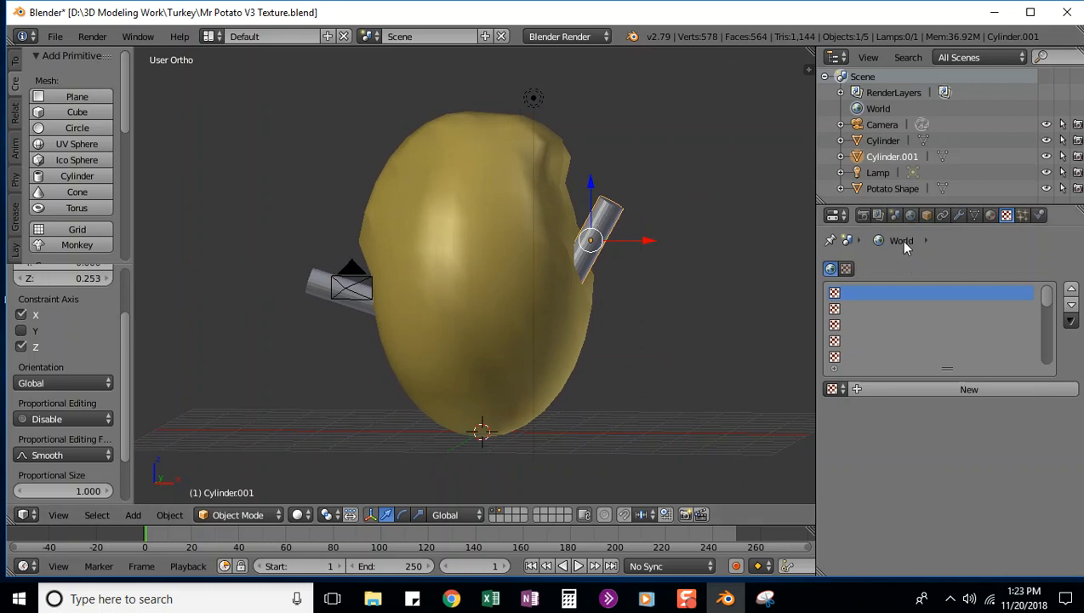
# Step: Add a material slot to the raised-arm cylinder and assign it the existing Potato Skin material
pyautogui.click(991, 216)
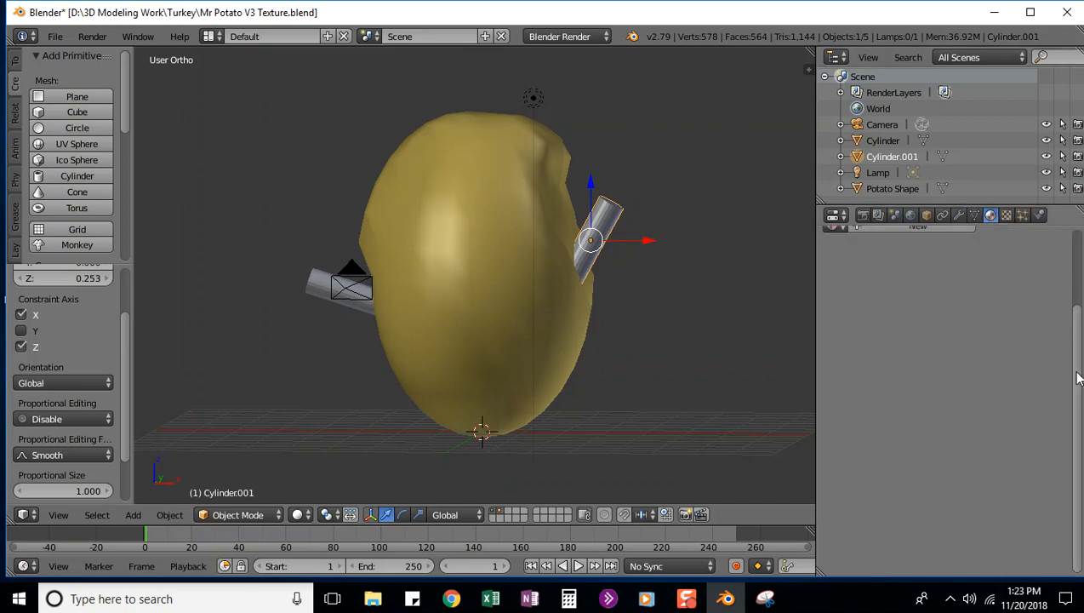
pyautogui.scroll(3, 1081, 300)
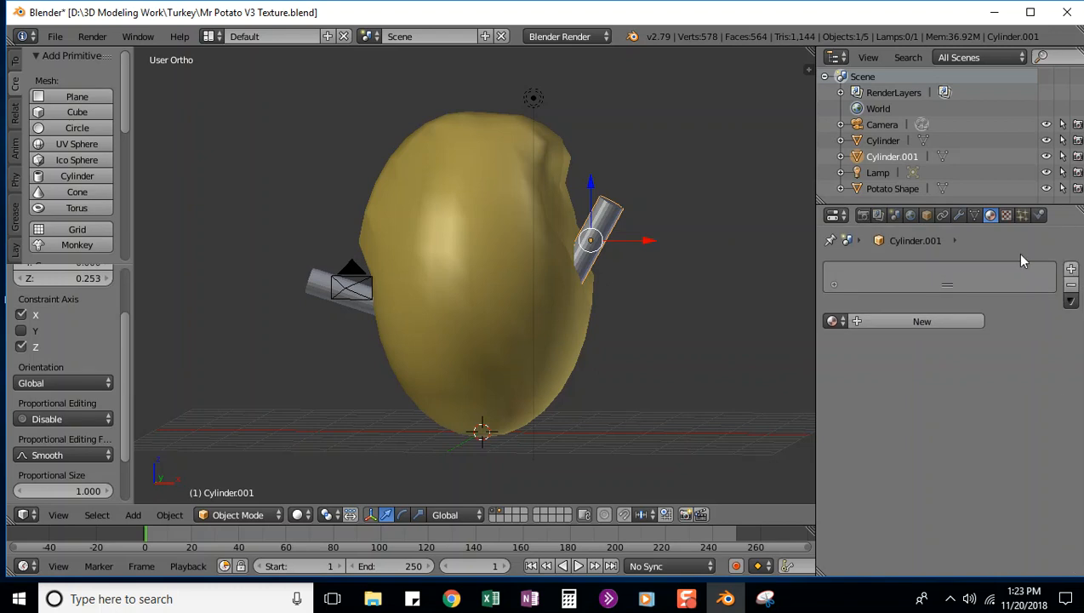
pyautogui.click(1071, 269)
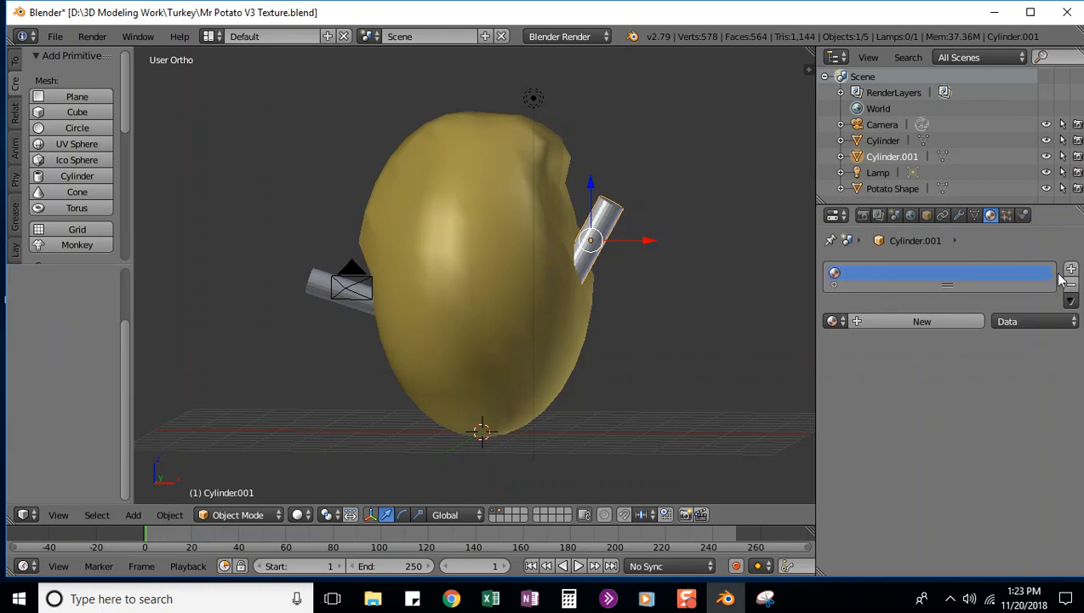
pyautogui.click(874, 321)
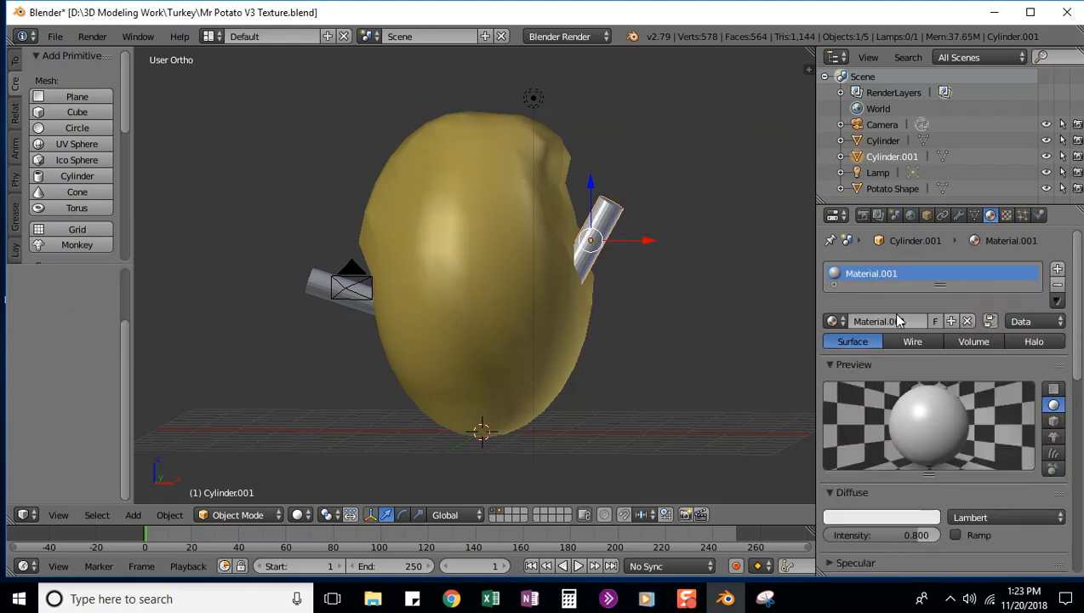
pyautogui.click(833, 324)
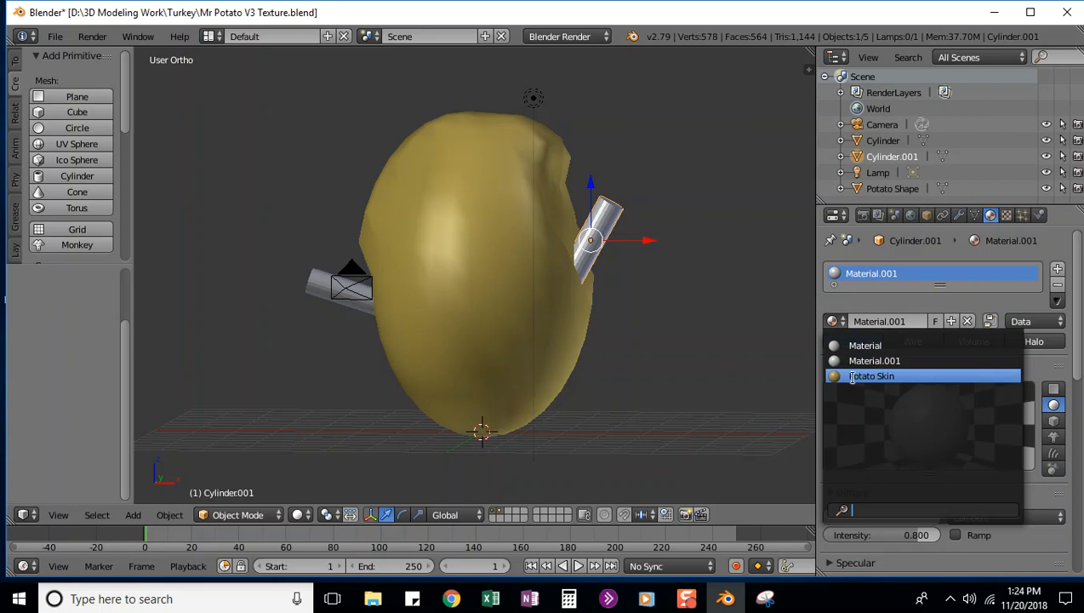
pyautogui.click(861, 377)
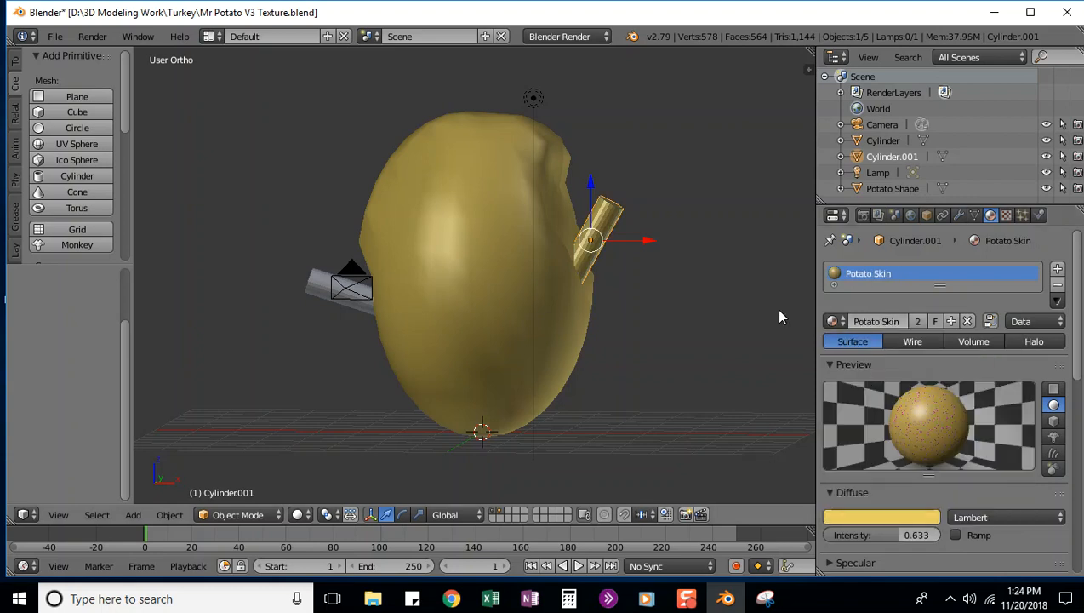
# Step: Assign the Potato Skin material to the cylinder of the pointing arm
pyautogui.rightClick(320, 281)
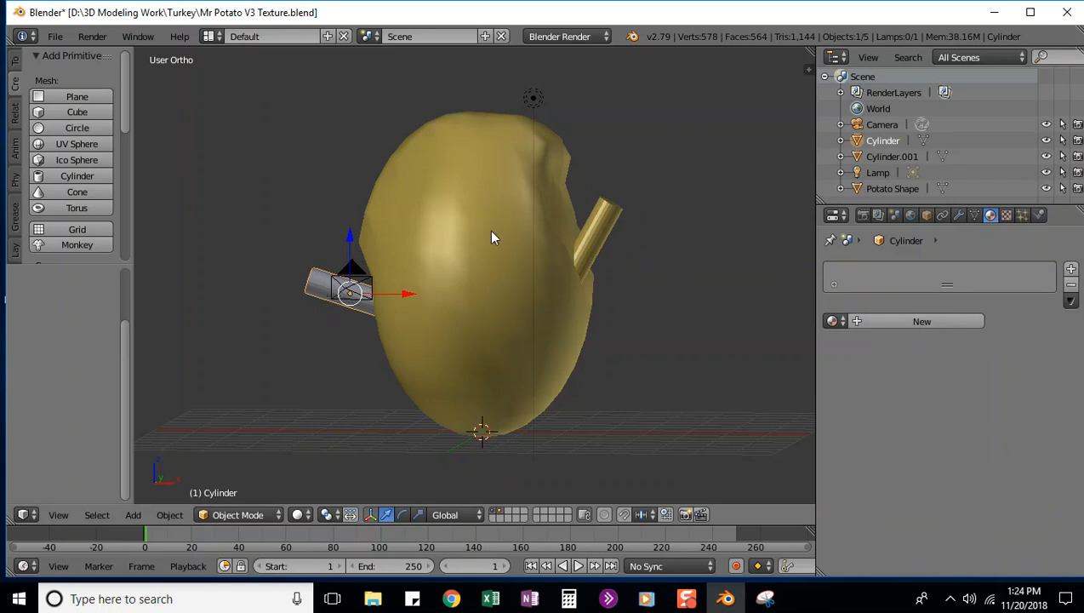
pyautogui.click(835, 321)
pyautogui.click(857, 374)
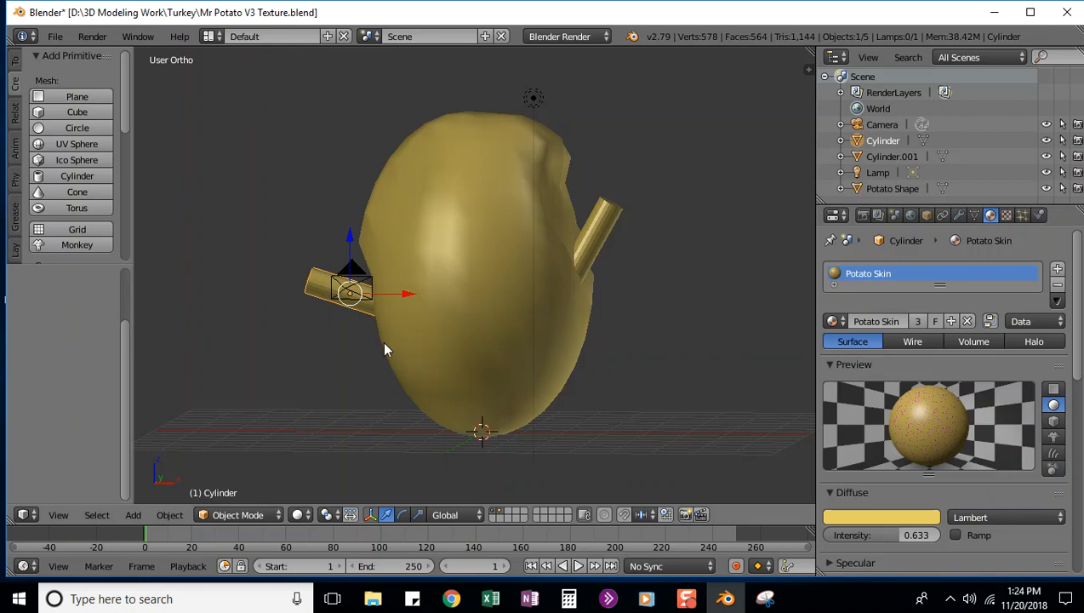
# Step: Save the scene as a new file named Mr Potato V4 Arms.blend in the Turkey folder
pyautogui.click(56, 36)
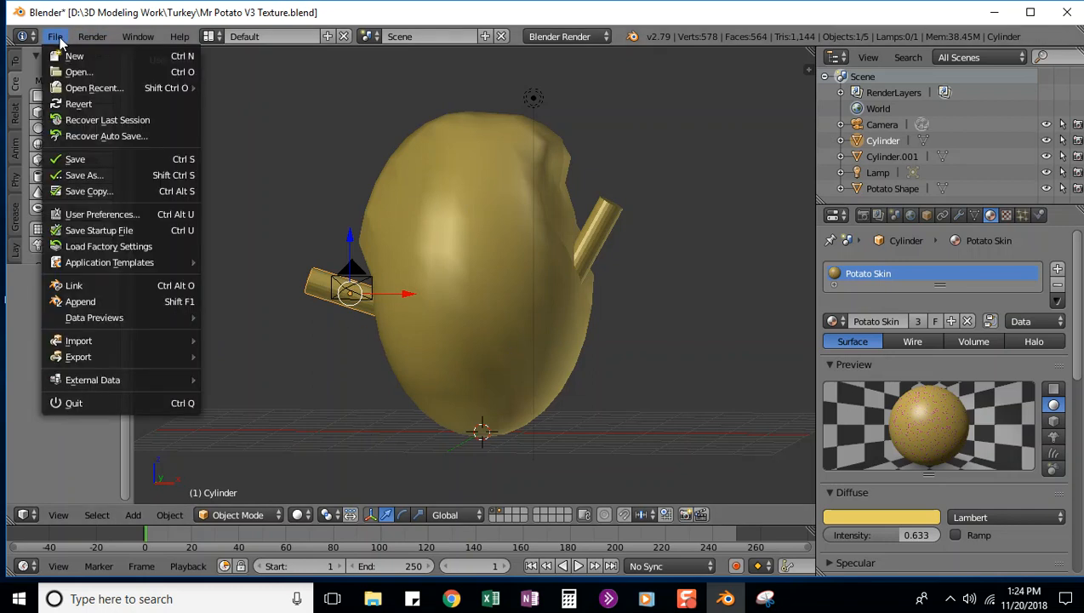
pyautogui.click(86, 174)
pyautogui.click(269, 97)
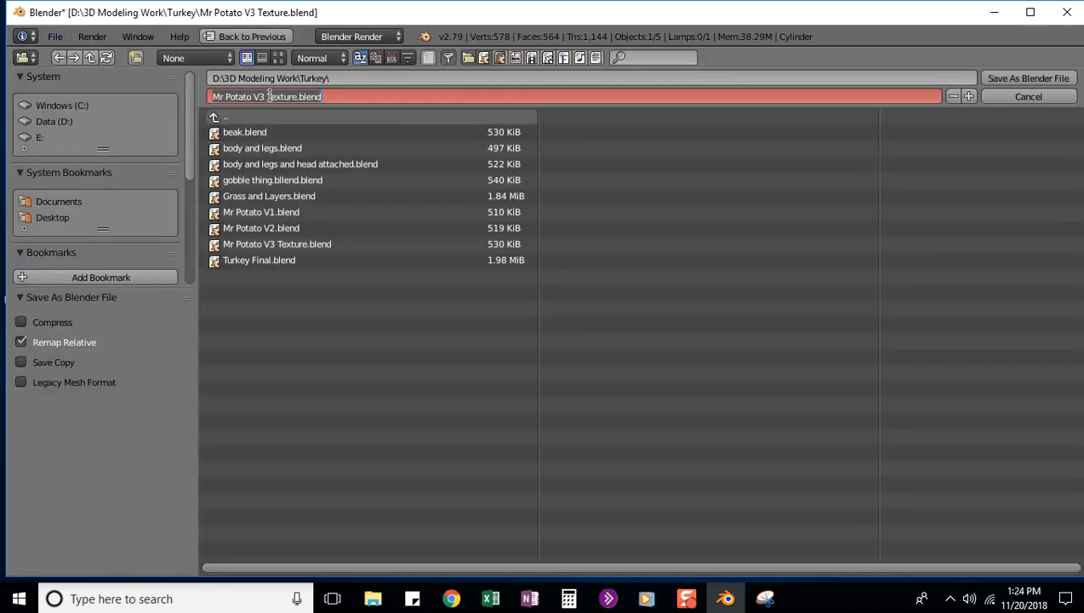
pyautogui.click(265, 97)
pyautogui.write('4')
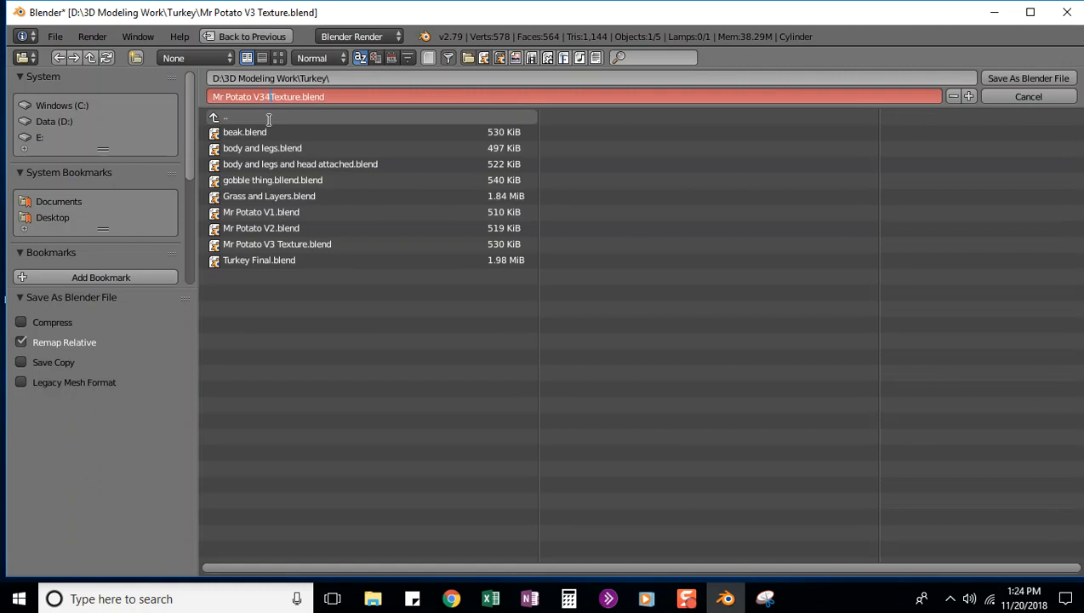
pyautogui.press('BackSpace')
pyautogui.press('BackSpace')
pyautogui.press('BackSpace')
pyautogui.write('4')
pyautogui.moveTo(298, 97); pyautogui.dragTo(268, 97)
pyautogui.write('Arms')
pyautogui.press('Return')
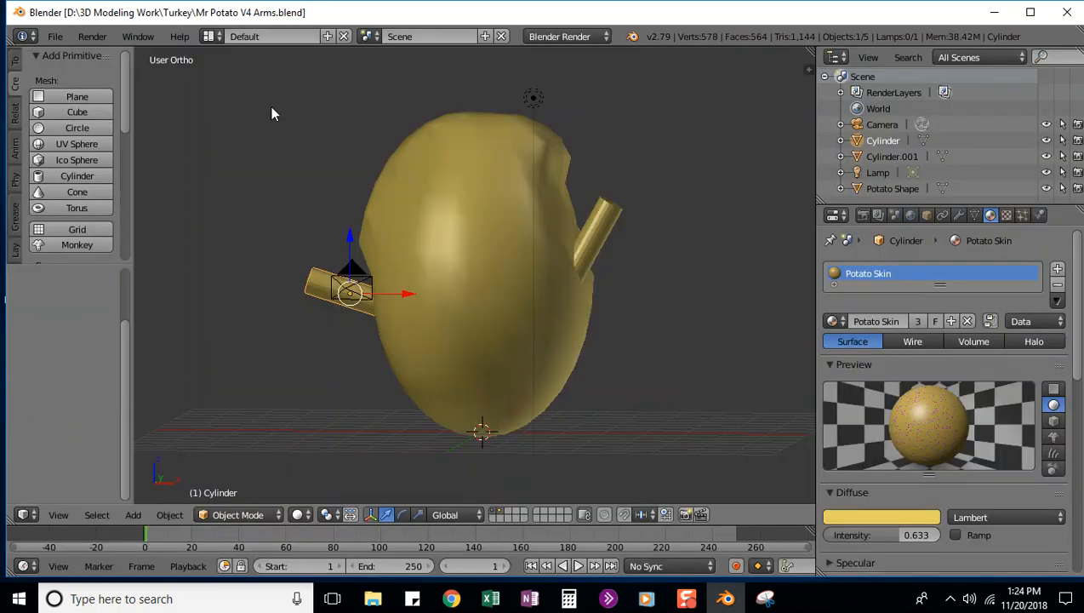
# Step: Switch to the front view and display only the empty third layer, hiding the body and arms
pyautogui.click(547, 482)
pyautogui.press('KP_1')
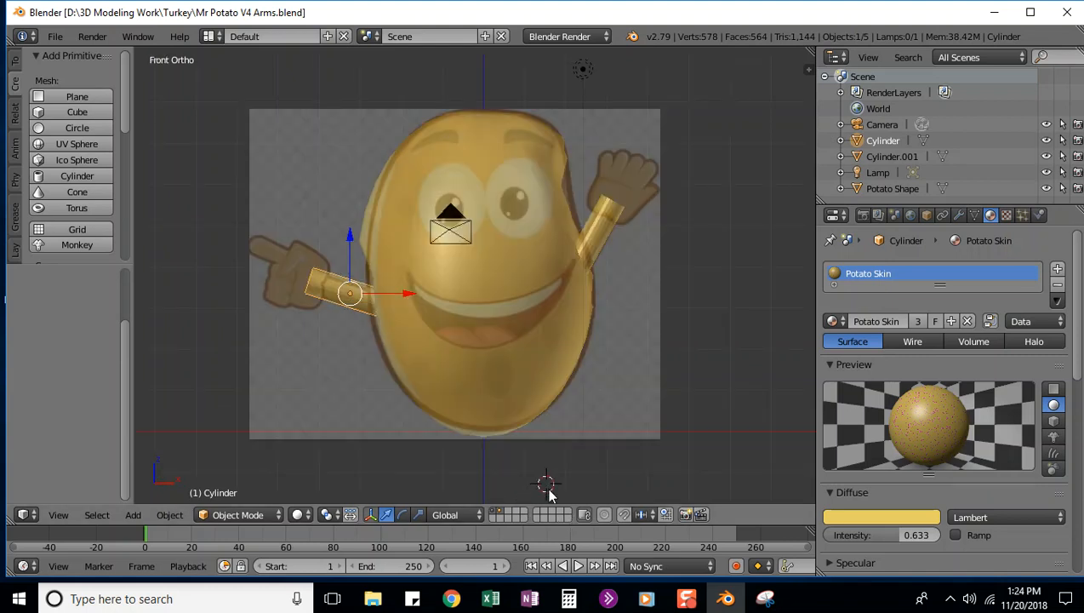
pyautogui.click(502, 516)
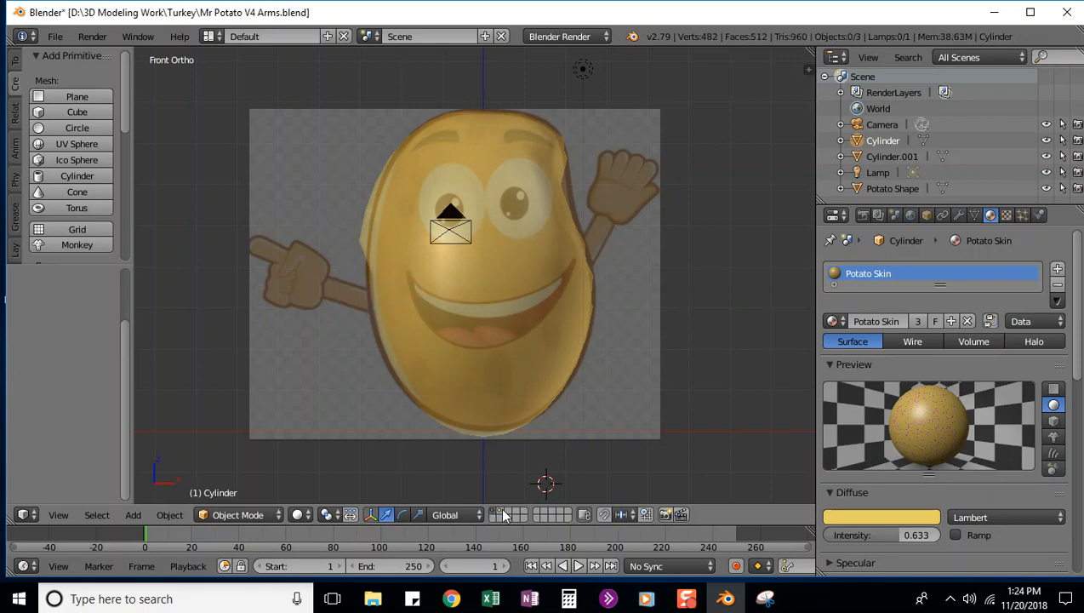
pyautogui.click(502, 510)
pyautogui.click(511, 511)
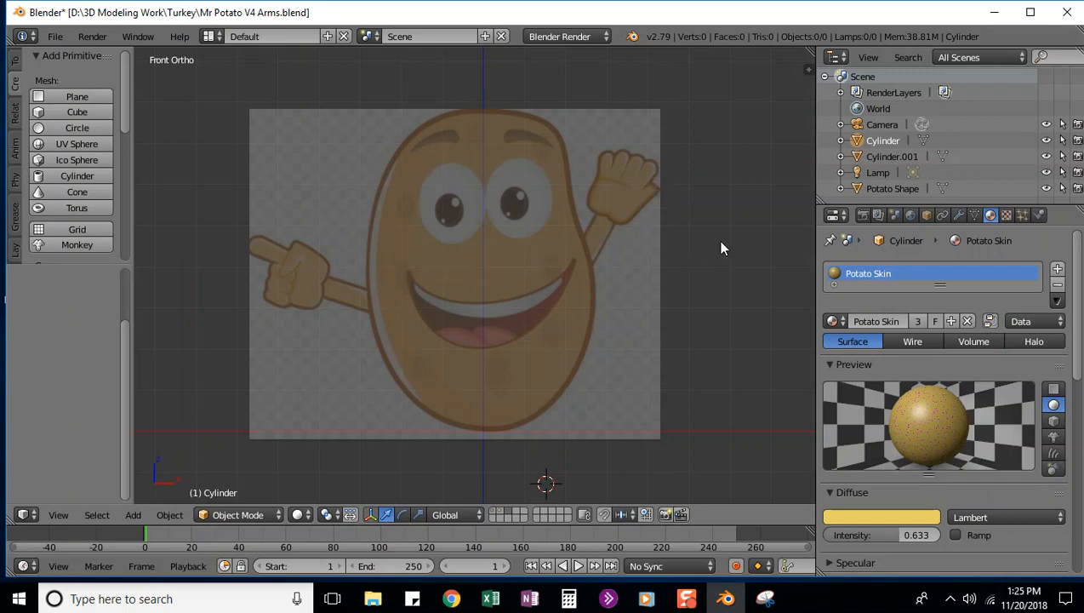
# Step: Place the 3D cursor on the palm of the raised hand in the reference image
pyautogui.scroll(3, 717, 240)
pyautogui.scroll(3, 721, 247)
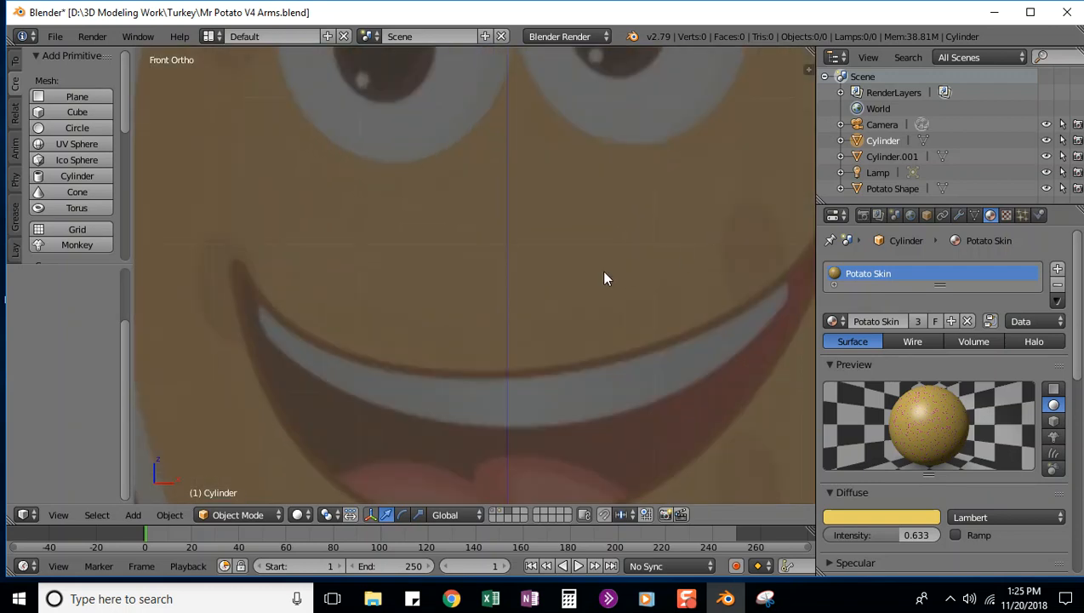
pyautogui.keyDown('shift'); pyautogui.scroll(8, 561, 272); pyautogui.keyUp('shift')
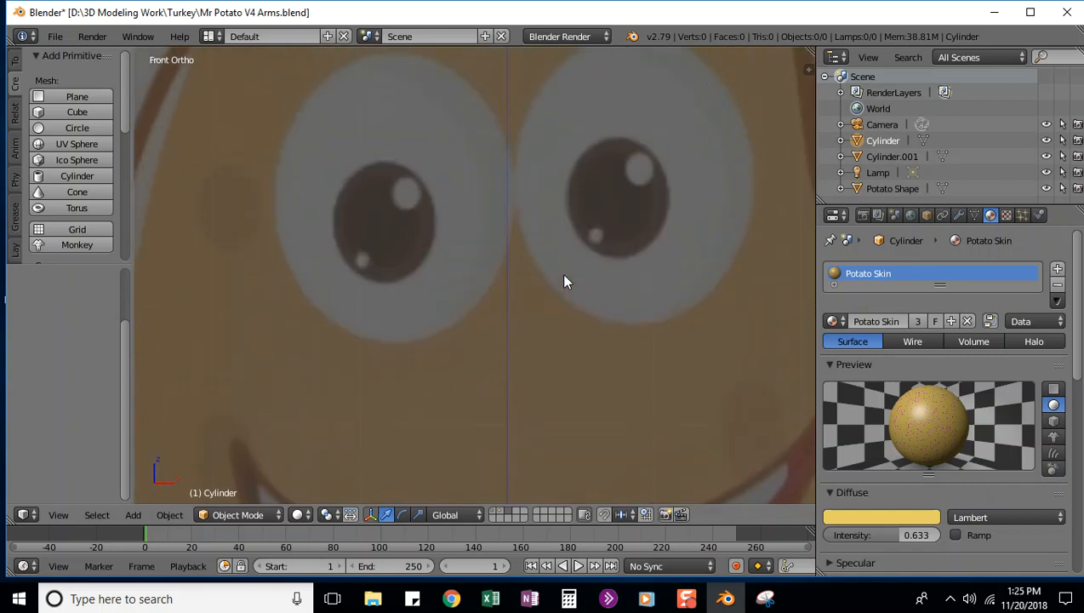
pyautogui.keyDown('shift'); pyautogui.scroll(3, 564, 273); pyautogui.keyUp('shift')
pyautogui.keyDown('ctrl'); pyautogui.scroll(11, 562, 277); pyautogui.keyUp('ctrl')
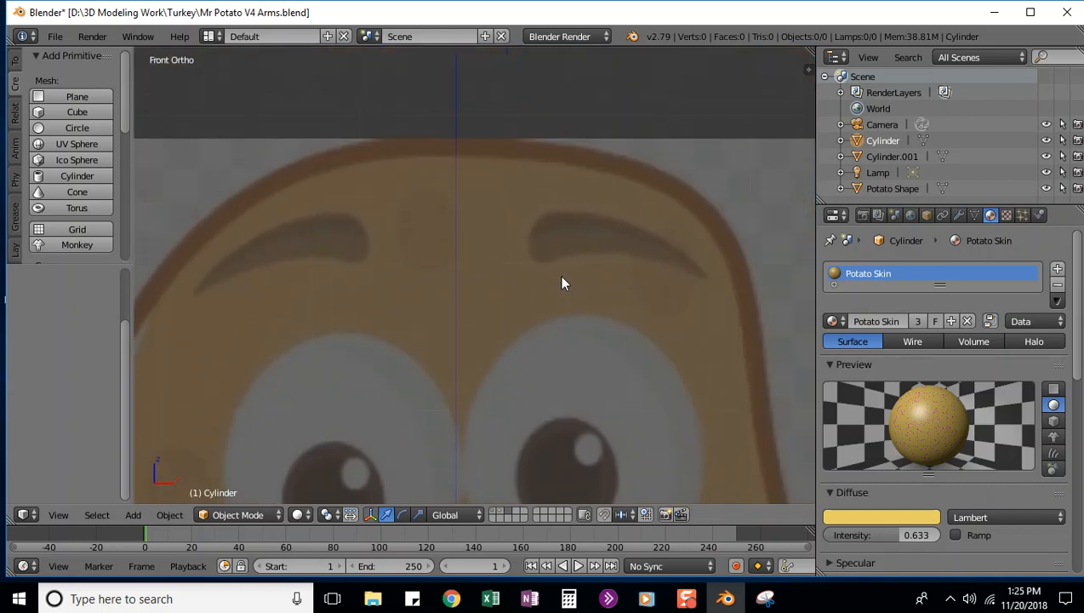
pyautogui.keyDown('ctrl'); pyautogui.scroll(8, 562, 284); pyautogui.keyUp('ctrl')
pyautogui.keyDown('shift'); pyautogui.scroll(-8, 564, 285); pyautogui.keyUp('shift')
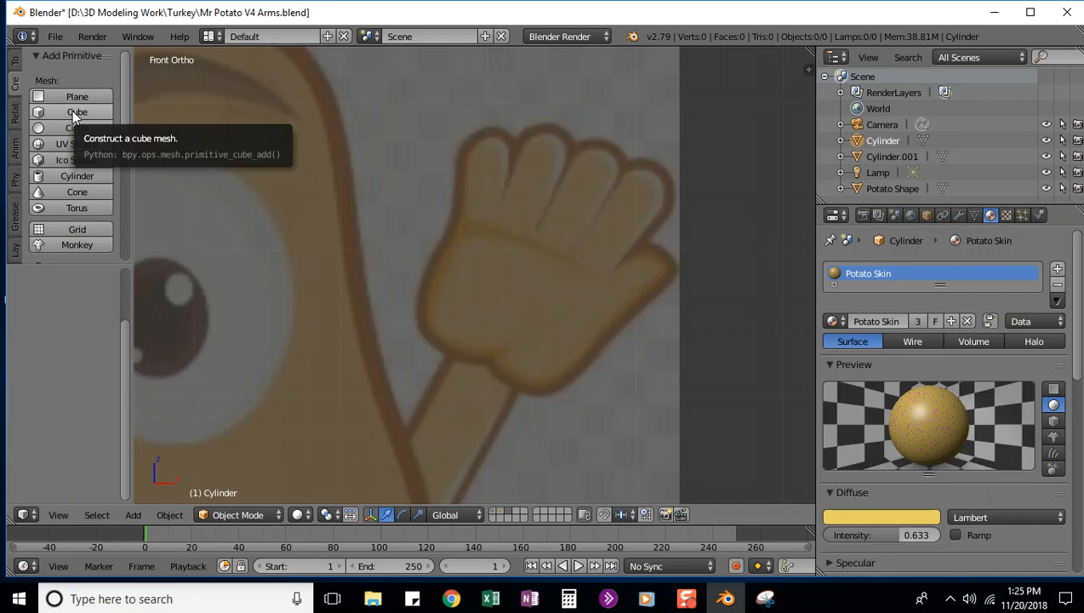
pyautogui.click(495, 291)
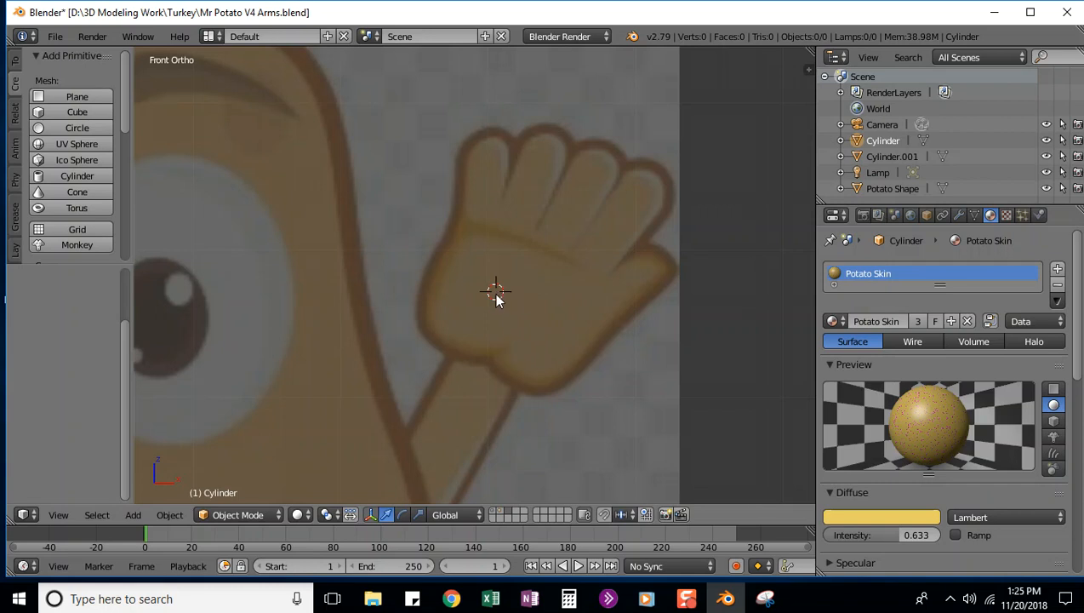
# Step: Set the 3D cursor's Y location to 0 and add a cube at the cursor
pyautogui.click(808, 69)
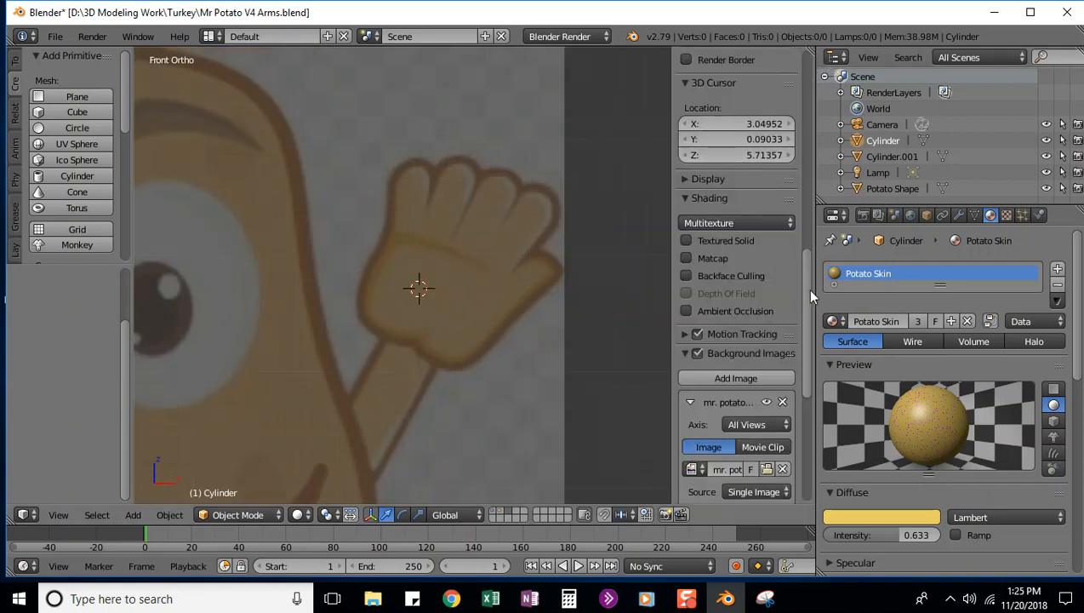
pyautogui.moveTo(807, 287); pyautogui.dragTo(795, 262)
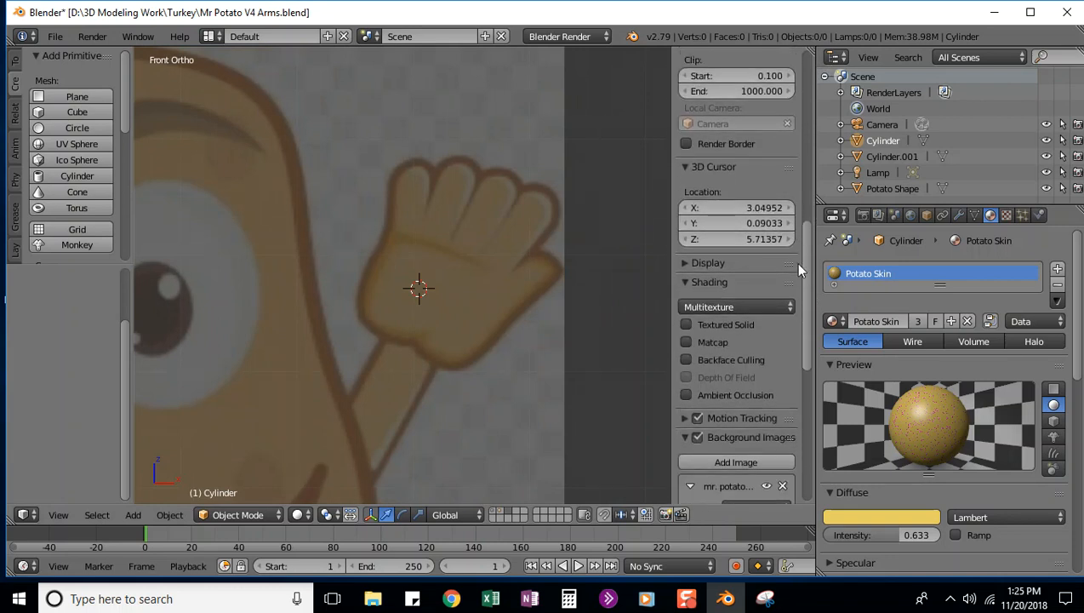
pyautogui.click(748, 213)
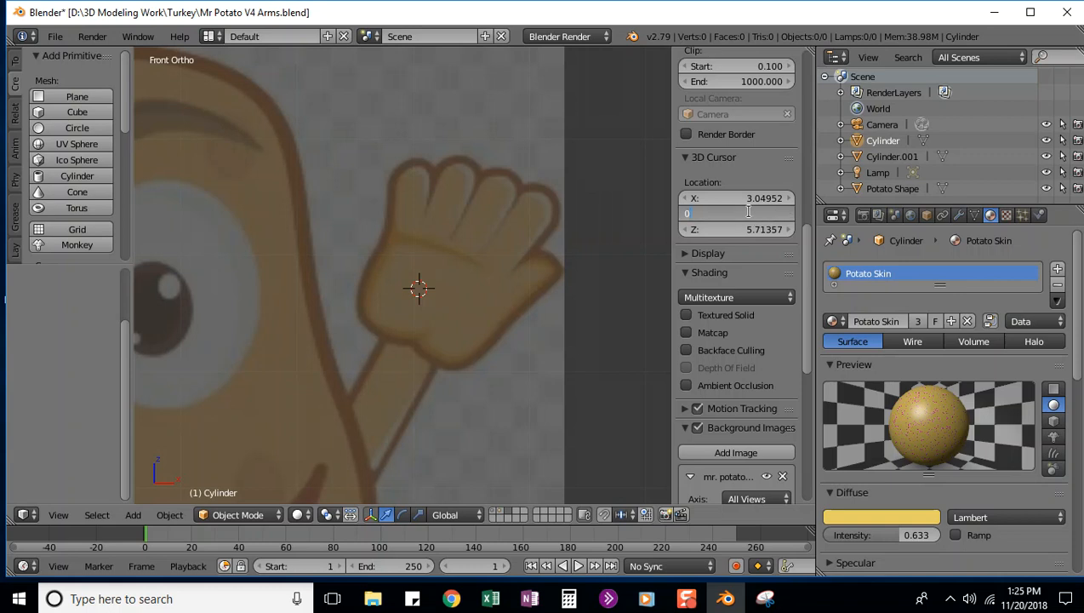
pyautogui.write('00000')
pyautogui.press('Return')
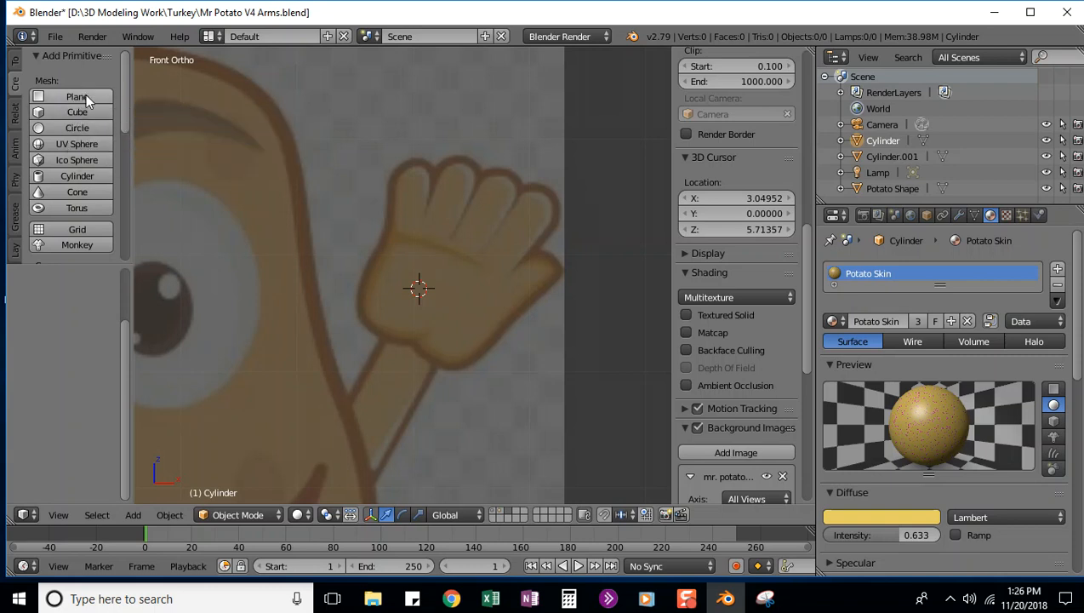
pyautogui.click(77, 111)
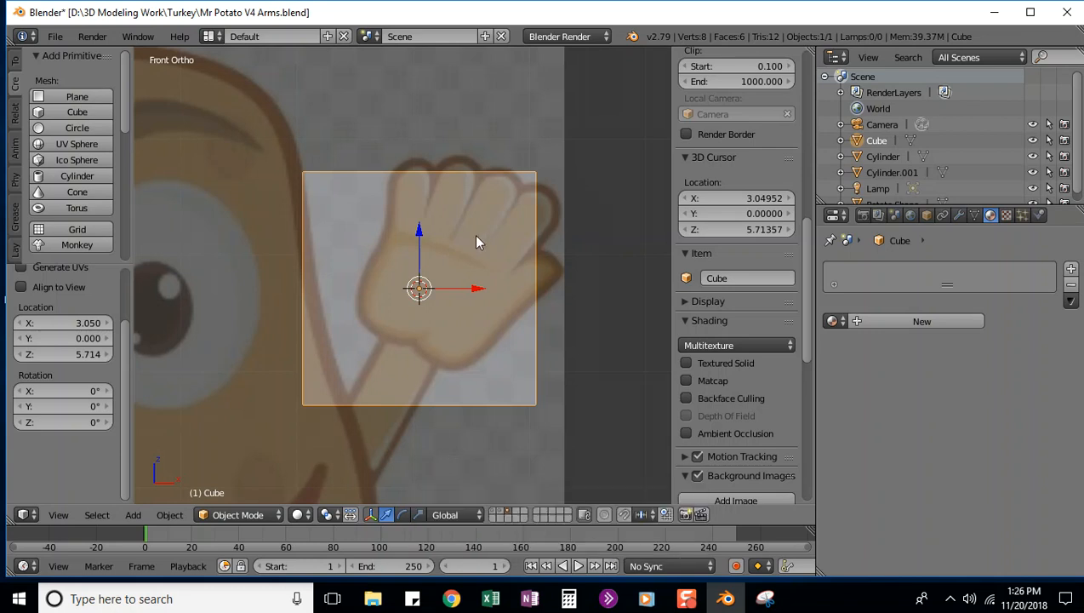
# Step: Try to rotate the cube about 25° around the Y axis and scale it uniformly to about 0.4
pyautogui.press('r')
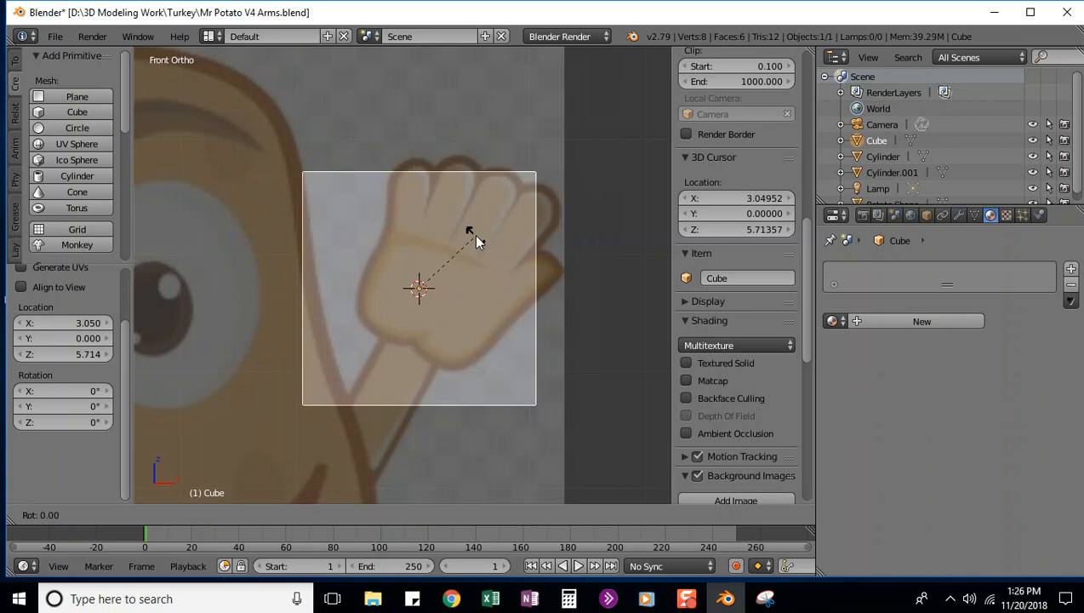
pyautogui.press('y')
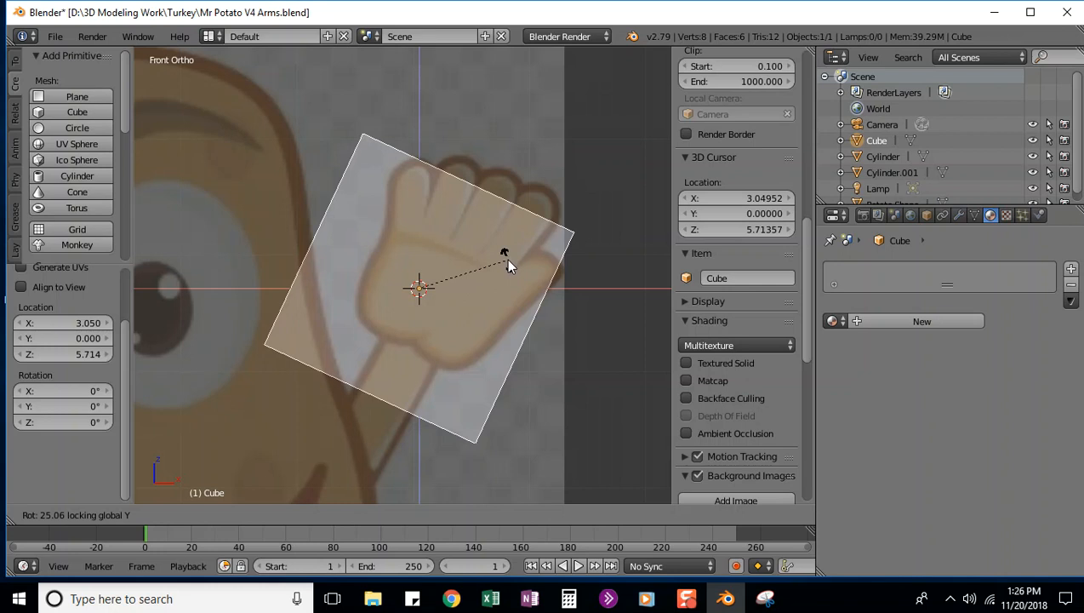
pyautogui.click(507, 265)
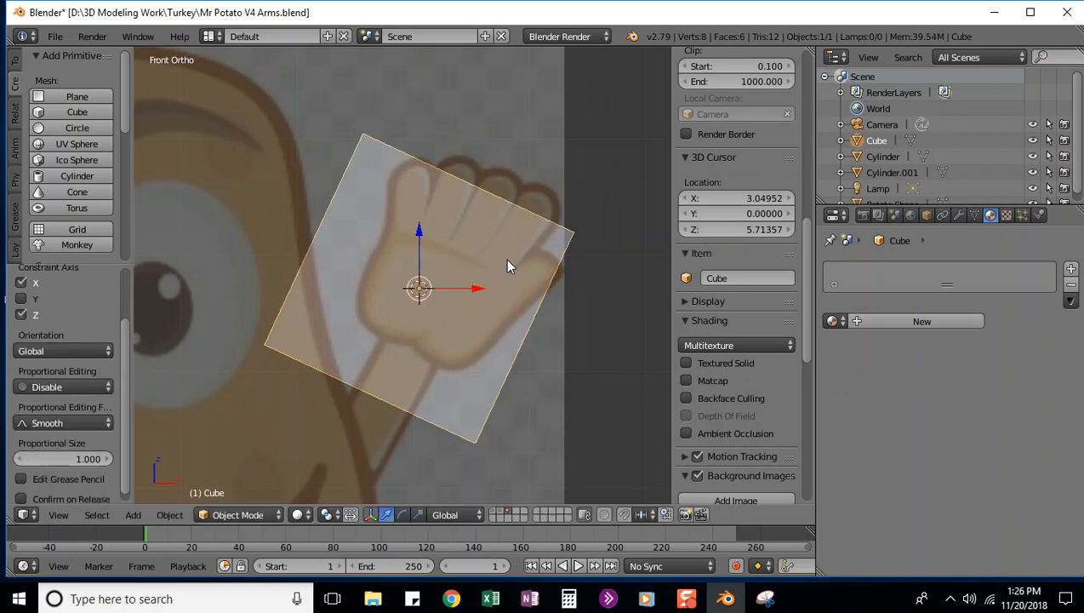
pyautogui.press('s')
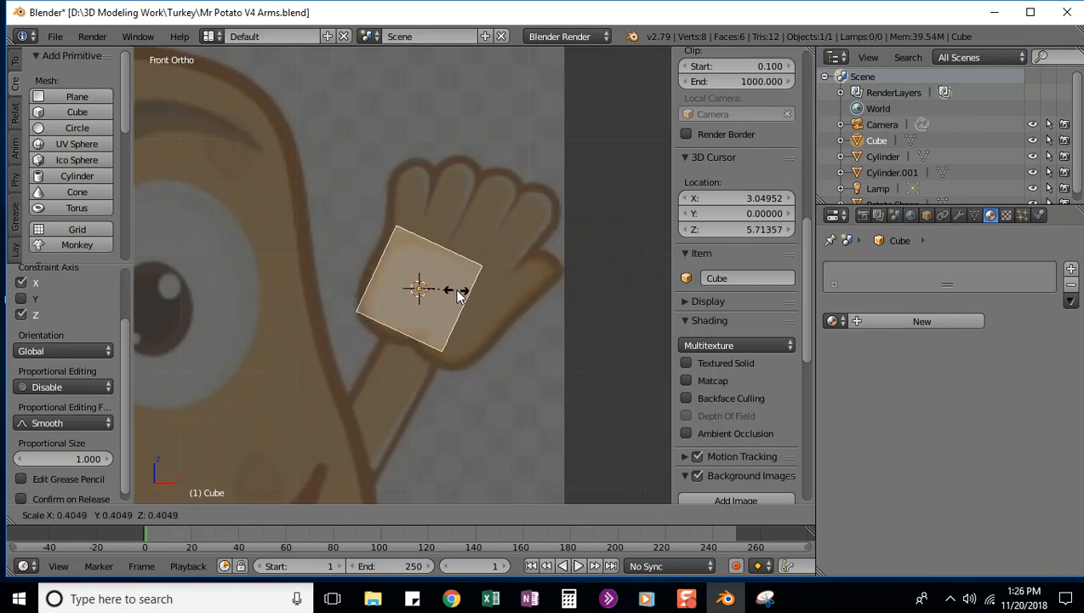
pyautogui.click(458, 294)
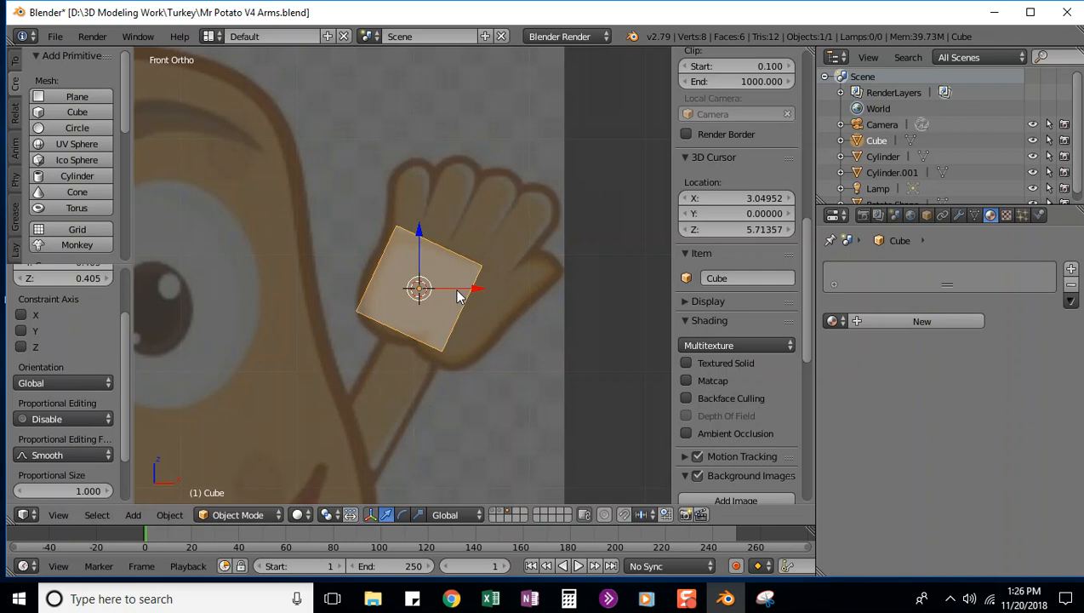
# Step: Undo the cube's scaling and rotation, and shrink it with the scale manipulator along Z and to about 0.59 along X
pyautogui.click(418, 515)
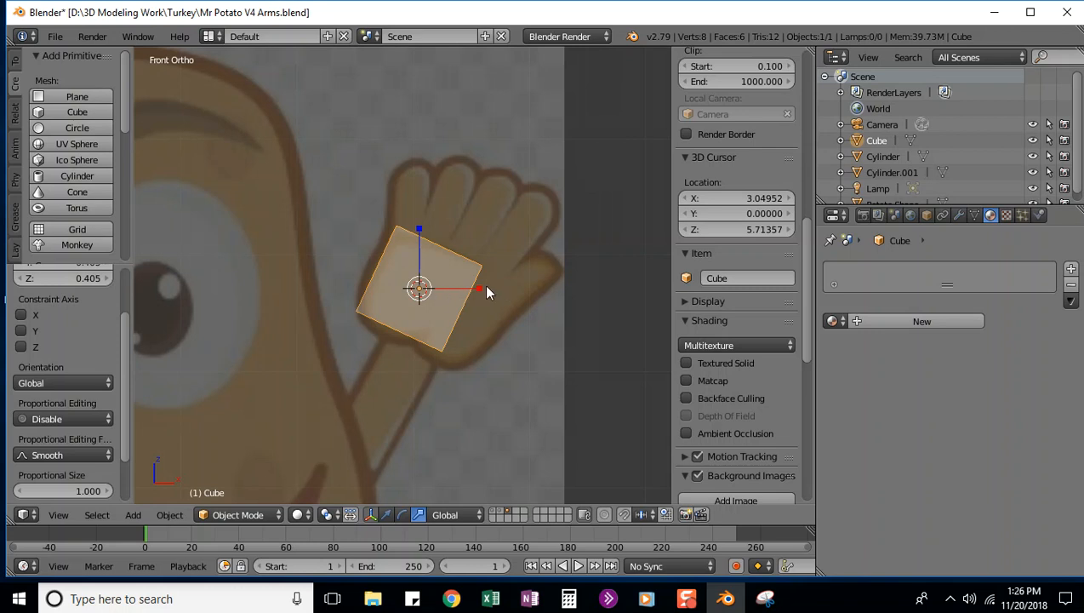
pyautogui.hotkey('ctrl', 'z')
pyautogui.hotkey('ctrl', 'z')
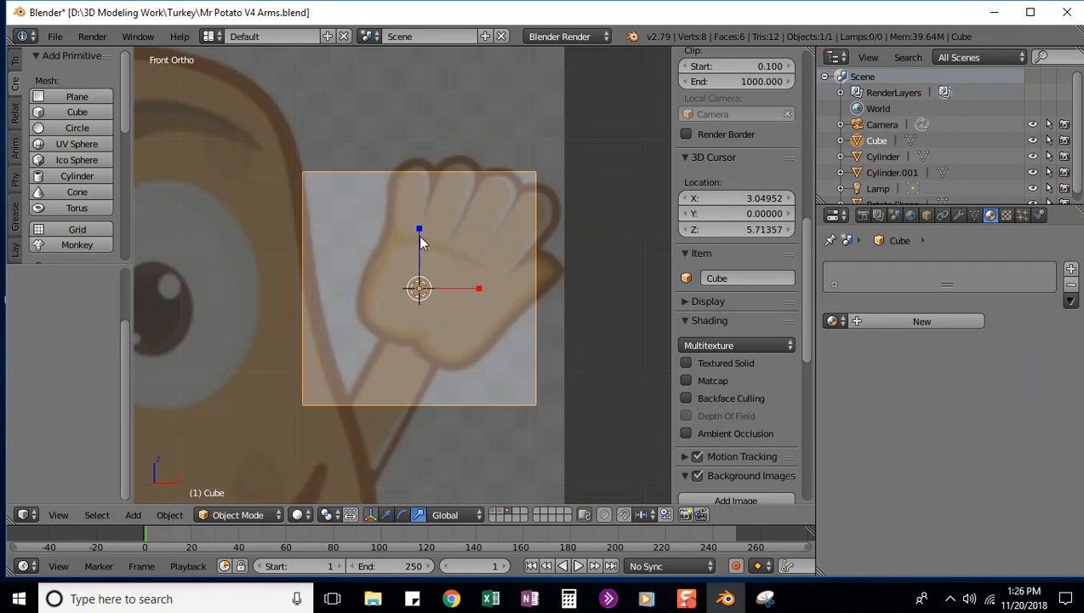
pyautogui.moveTo(418, 233); pyautogui.dragTo(423, 264)
pyautogui.moveTo(480, 293); pyautogui.dragTo(454, 290)
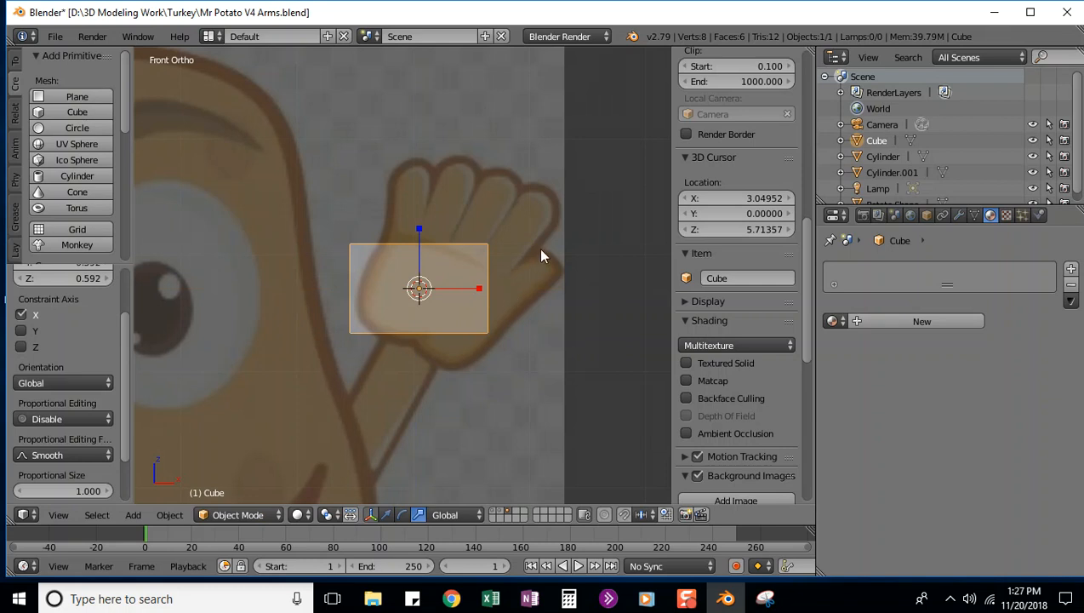
# Step: Thin the cube along Y in the right side view, scaling it to about 0.32 and again by about 0.89
pyautogui.press('KP_3')
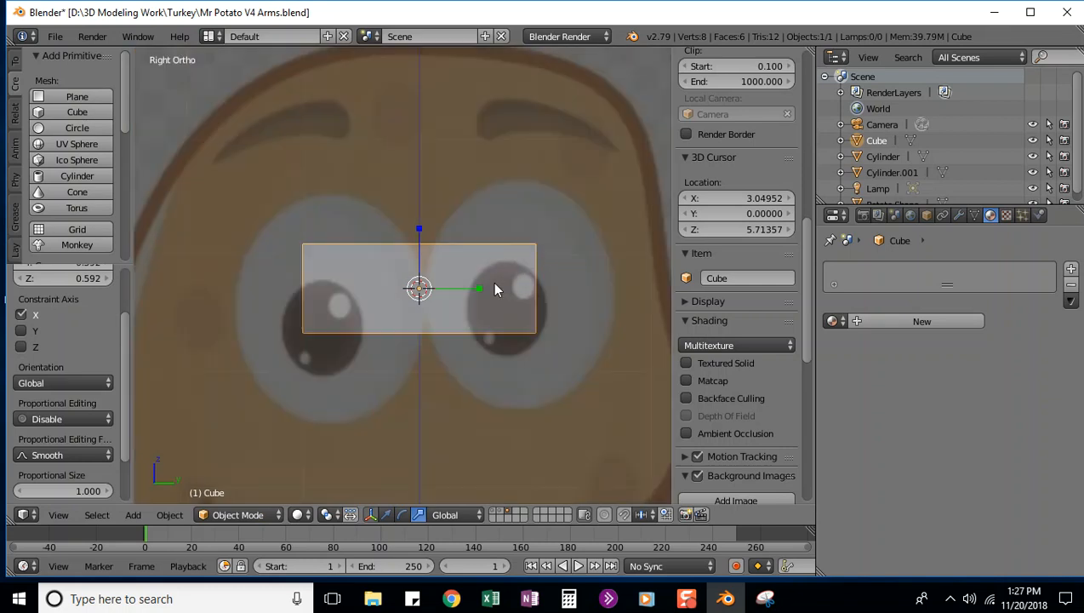
pyautogui.moveTo(478, 294); pyautogui.dragTo(444, 291)
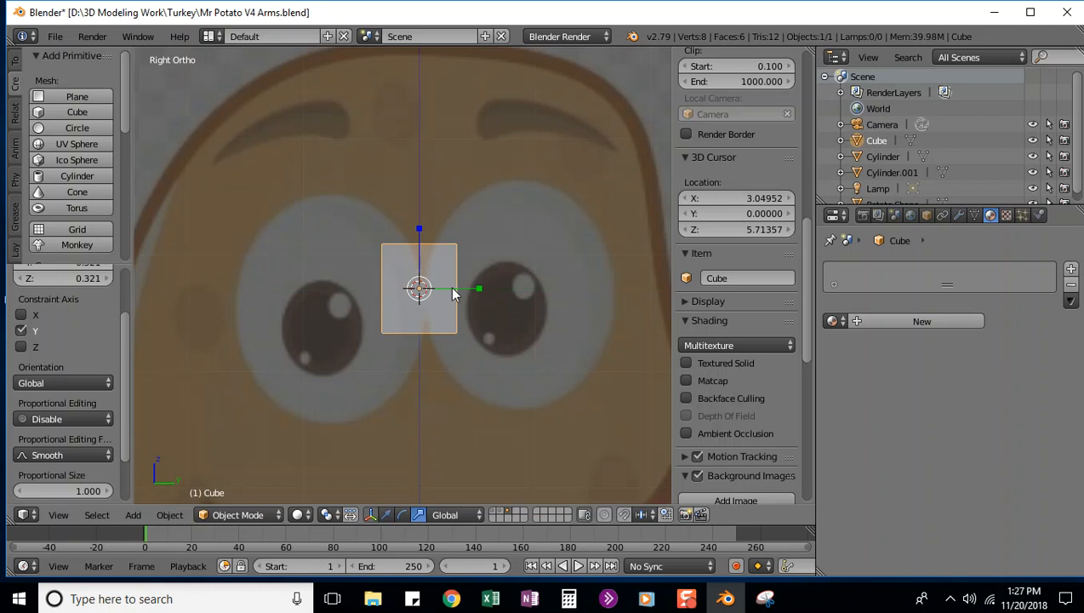
pyautogui.moveTo(477, 294); pyautogui.dragTo(465, 288)
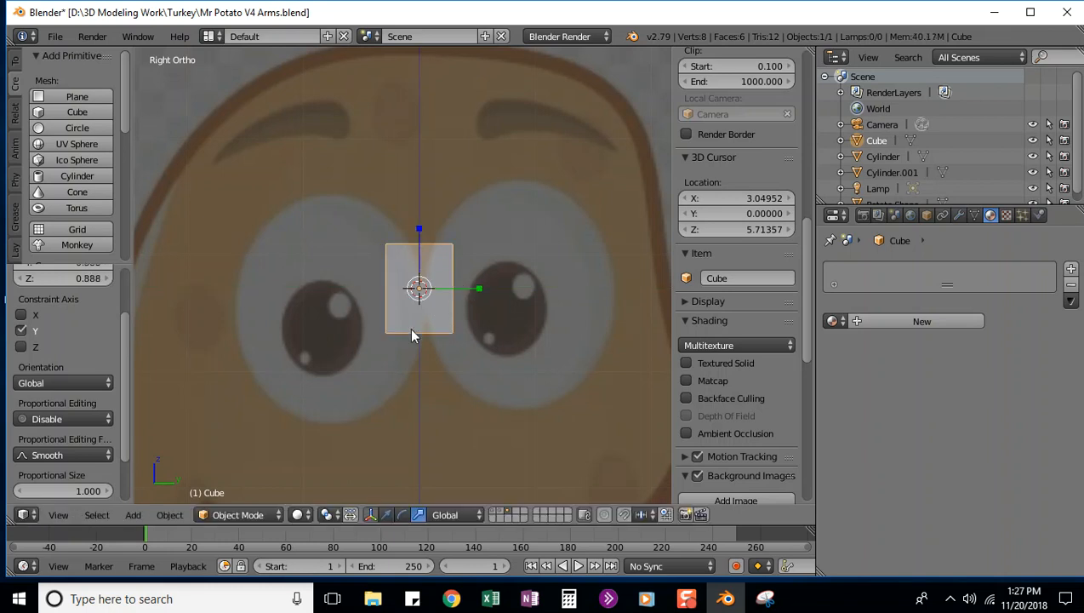
# Step: Rotate the cube in the front view to match the raised hand's tilt, and move it onto the palm, about 0.1 down in Z
pyautogui.press('KP_1')
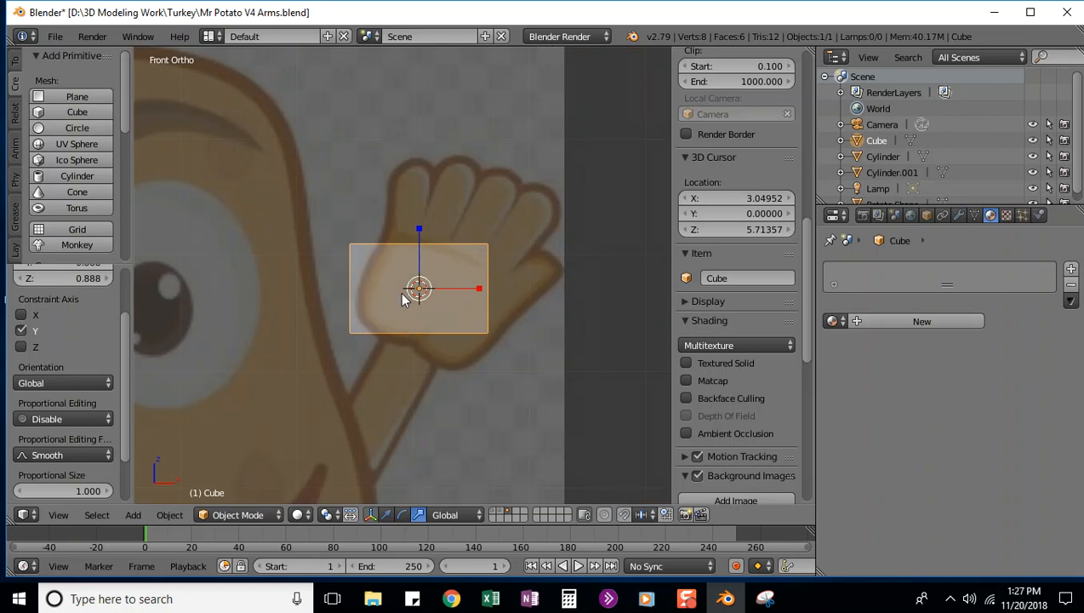
pyautogui.press('r')
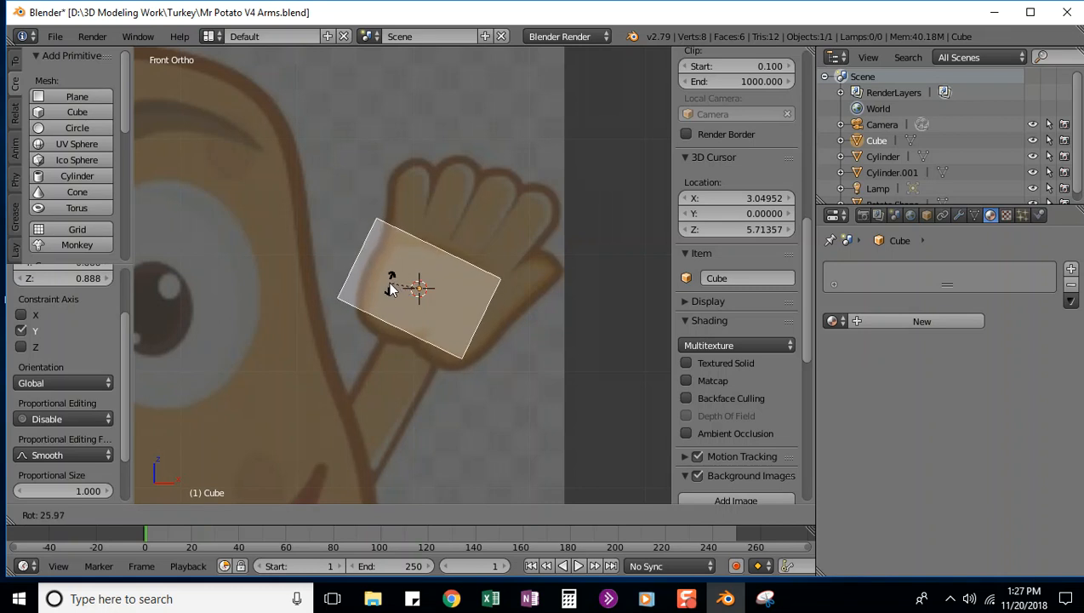
pyautogui.click(388, 289)
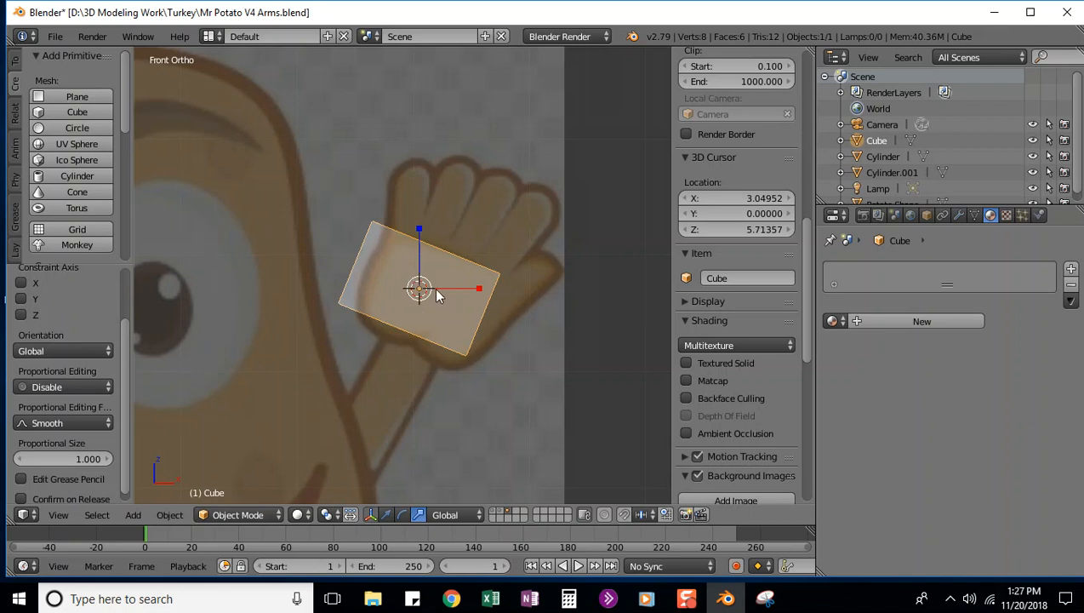
pyautogui.press('g')
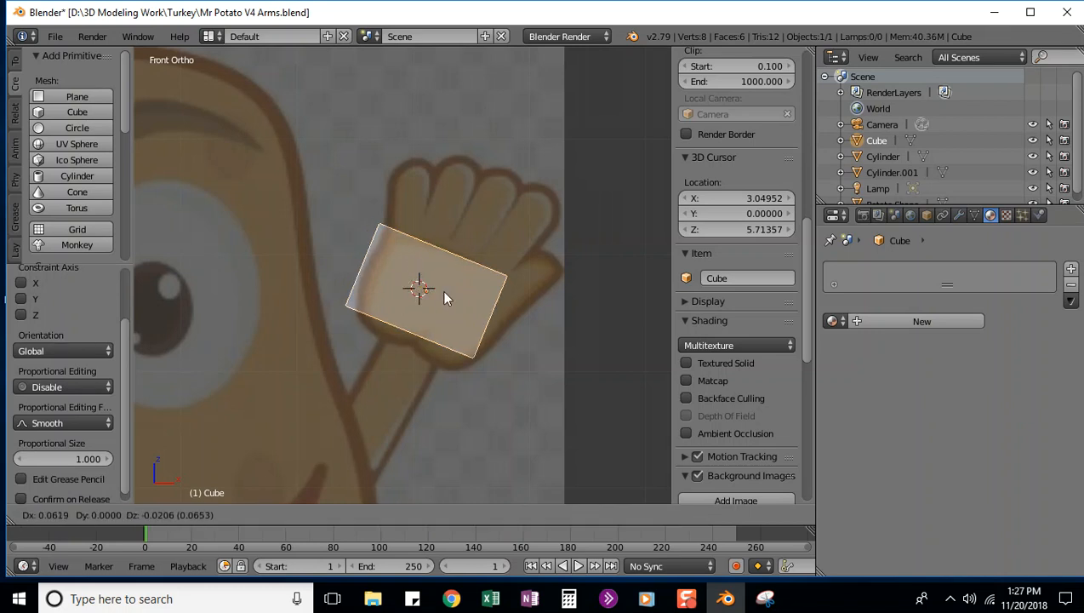
pyautogui.click(454, 308)
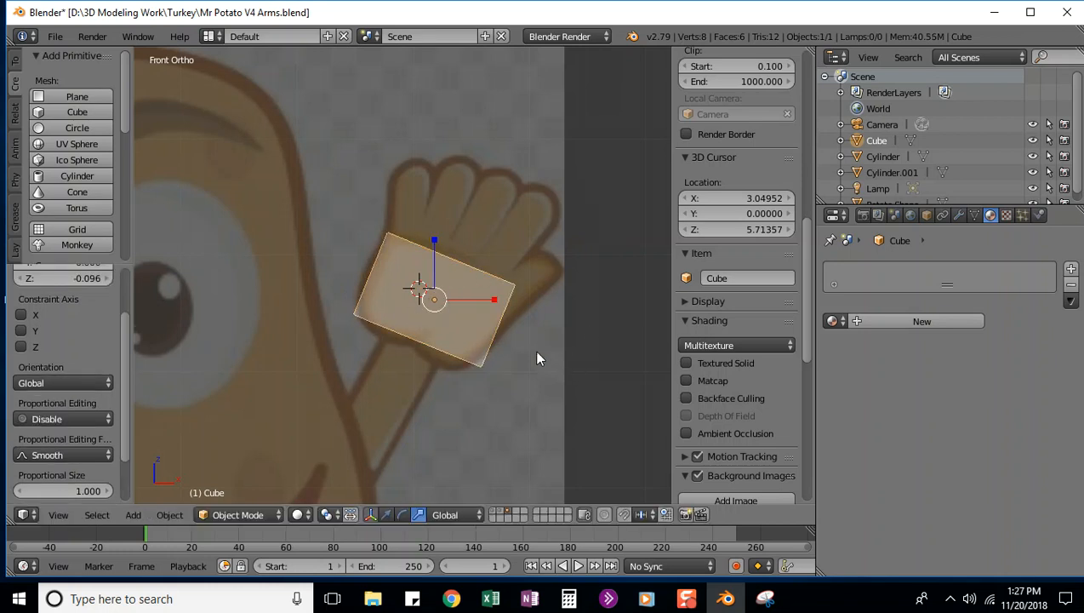
pyautogui.press('KP_3')
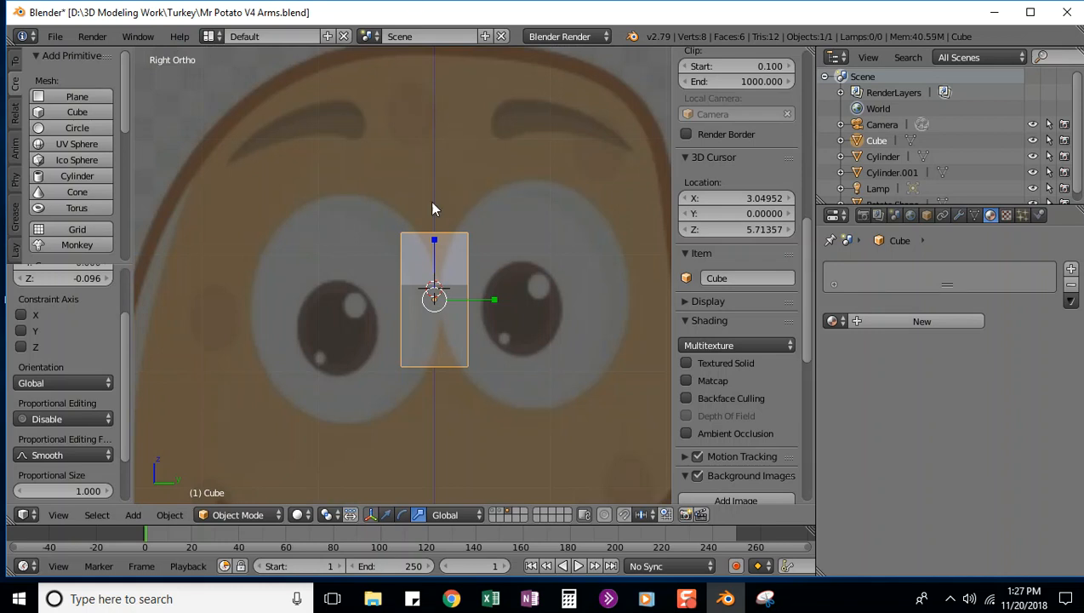
pyautogui.press('KP_1')
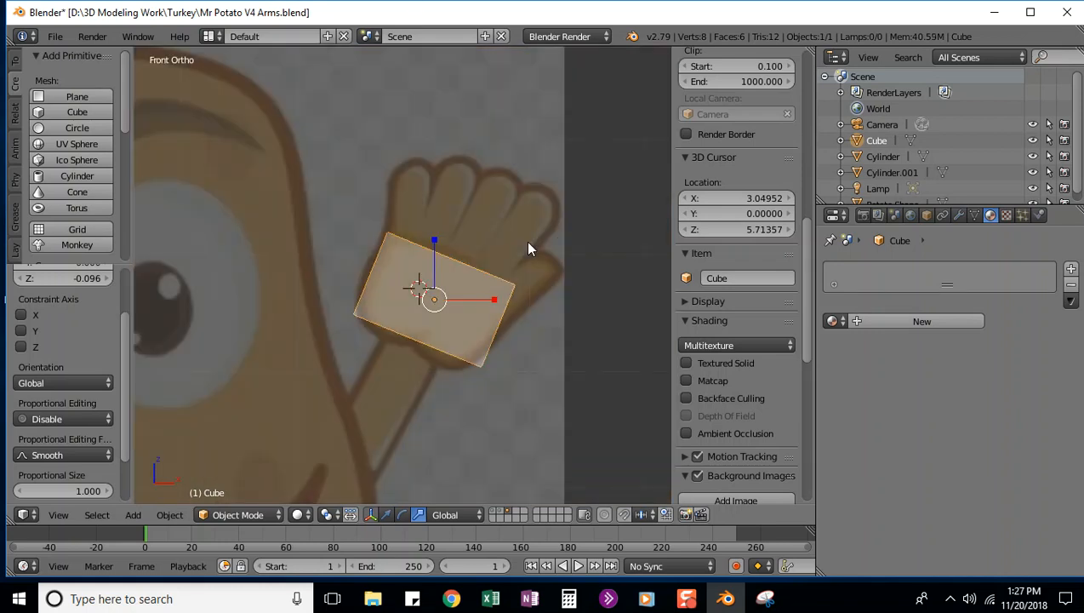
pyautogui.moveTo(121, 105); pyautogui.dragTo(133, 72)
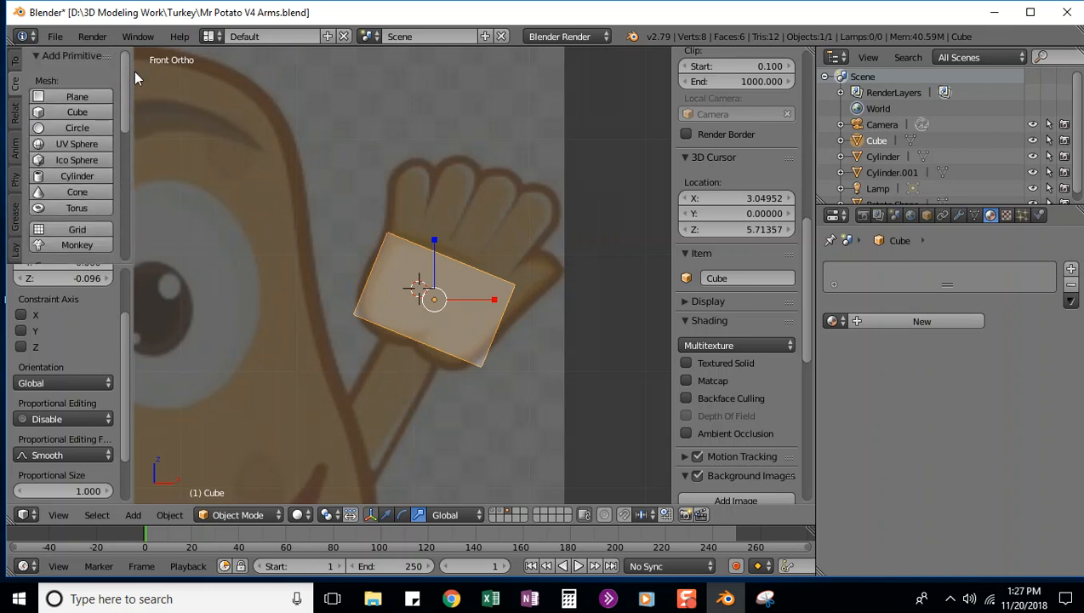
pyautogui.click(15, 65)
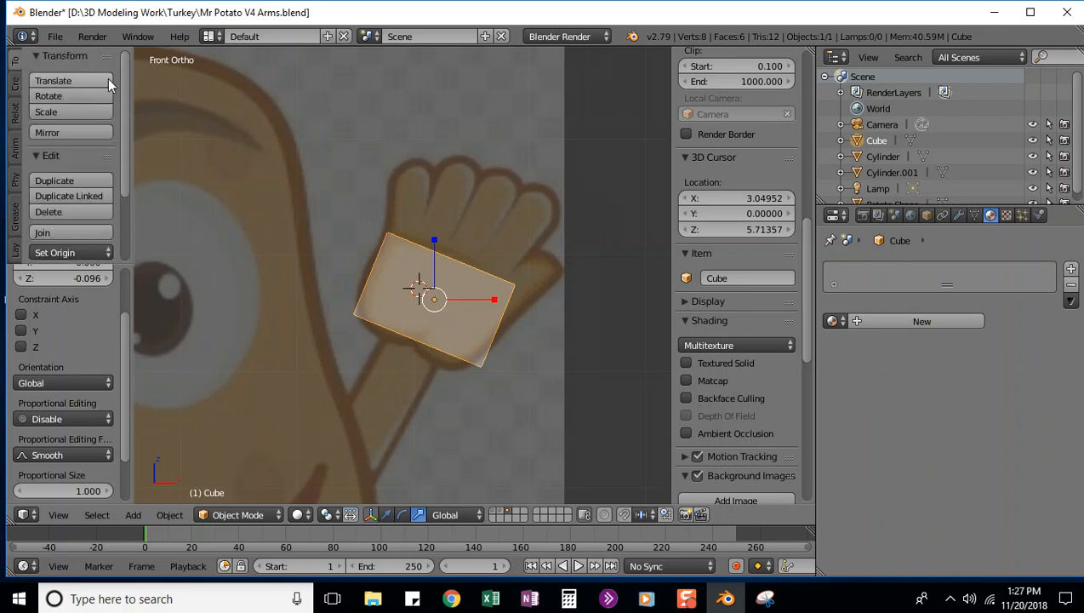
pyautogui.moveTo(123, 69); pyautogui.dragTo(131, 148)
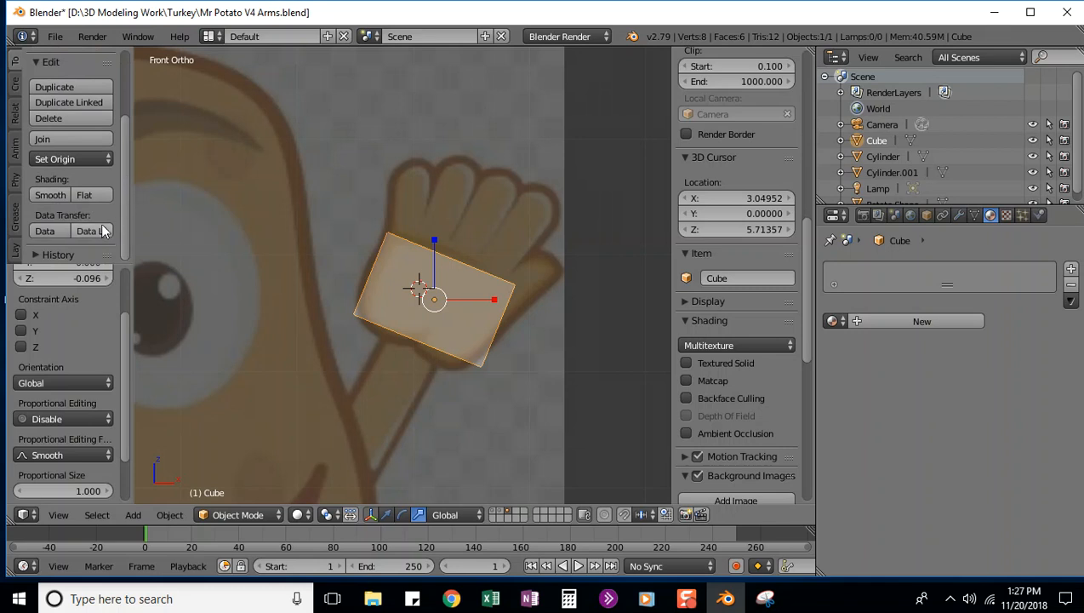
pyautogui.moveTo(124, 212); pyautogui.dragTo(121, 206)
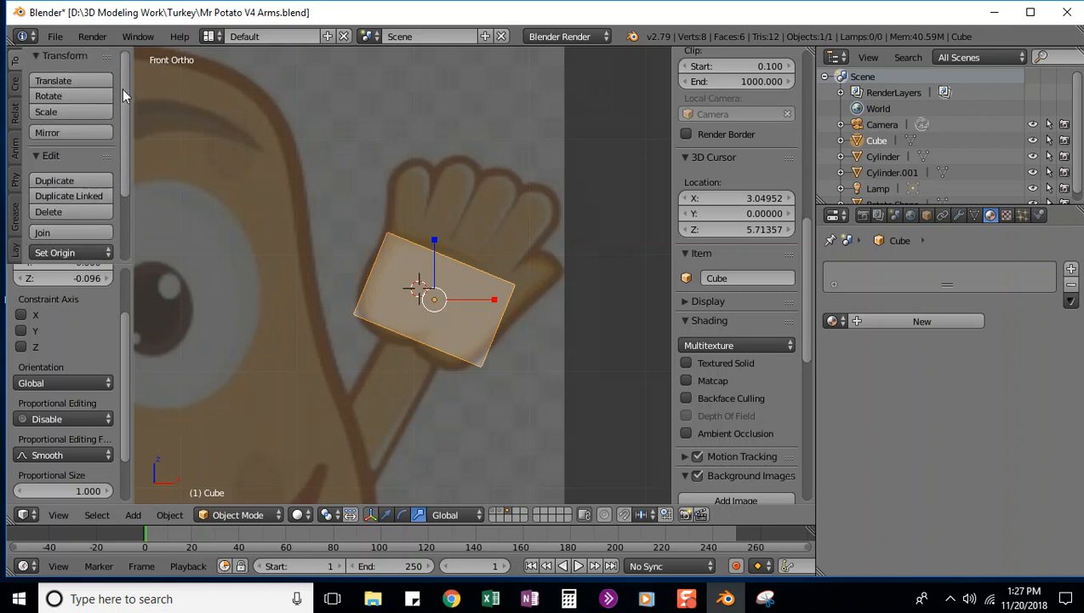
# Step: Enlarge the tool shelf, then switch the cube to Edit Mode with all of its vertices deselected
pyautogui.moveTo(125, 102); pyautogui.dragTo(127, 166)
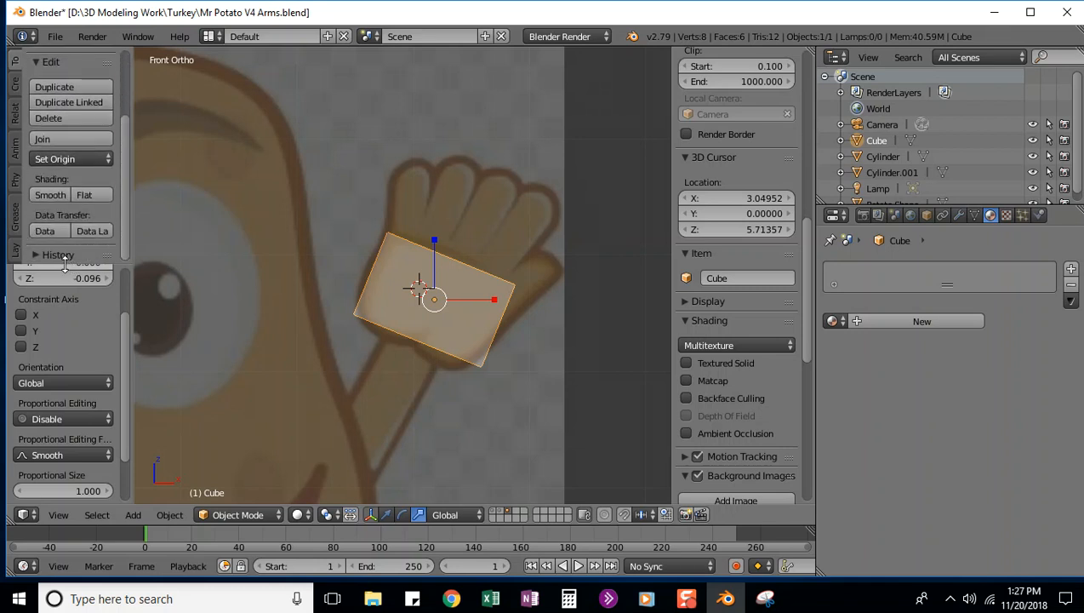
pyautogui.moveTo(67, 266); pyautogui.dragTo(75, 398)
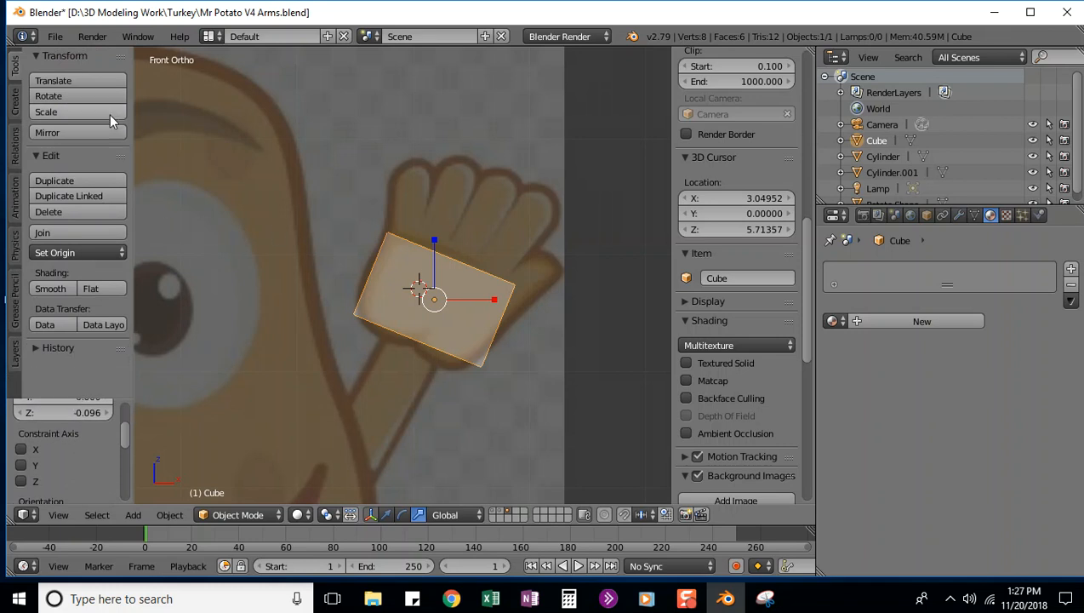
pyautogui.click(246, 516)
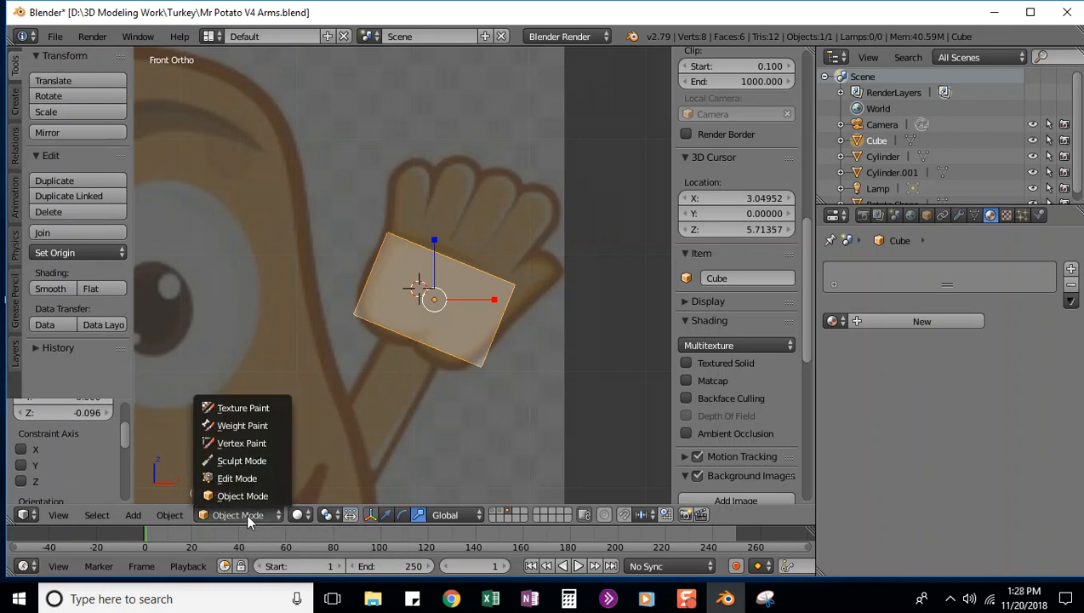
pyautogui.click(240, 479)
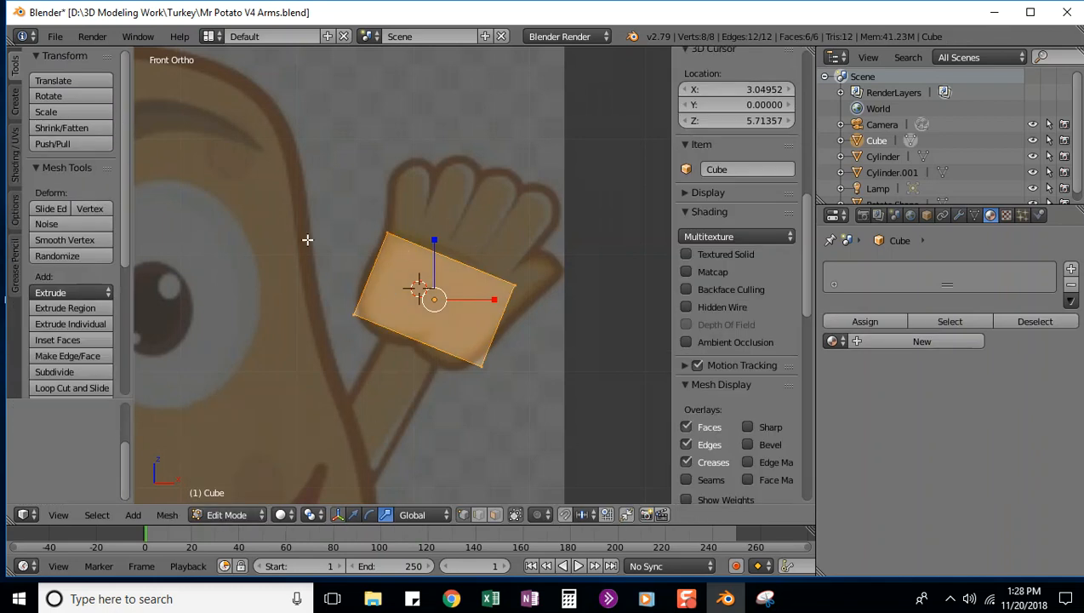
pyautogui.moveTo(126, 105); pyautogui.dragTo(118, 244)
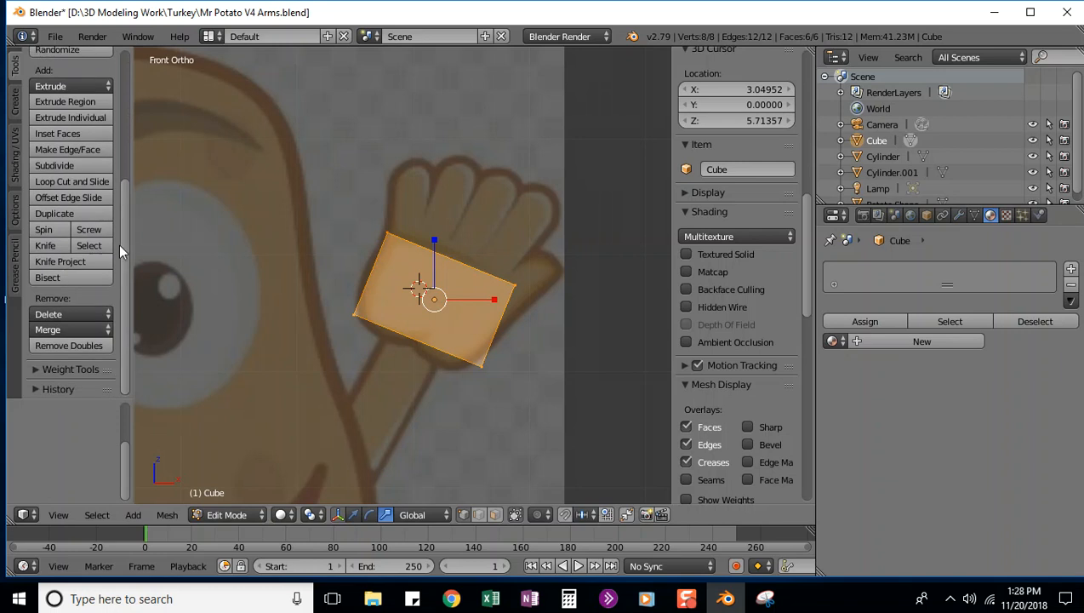
pyautogui.click(48, 249)
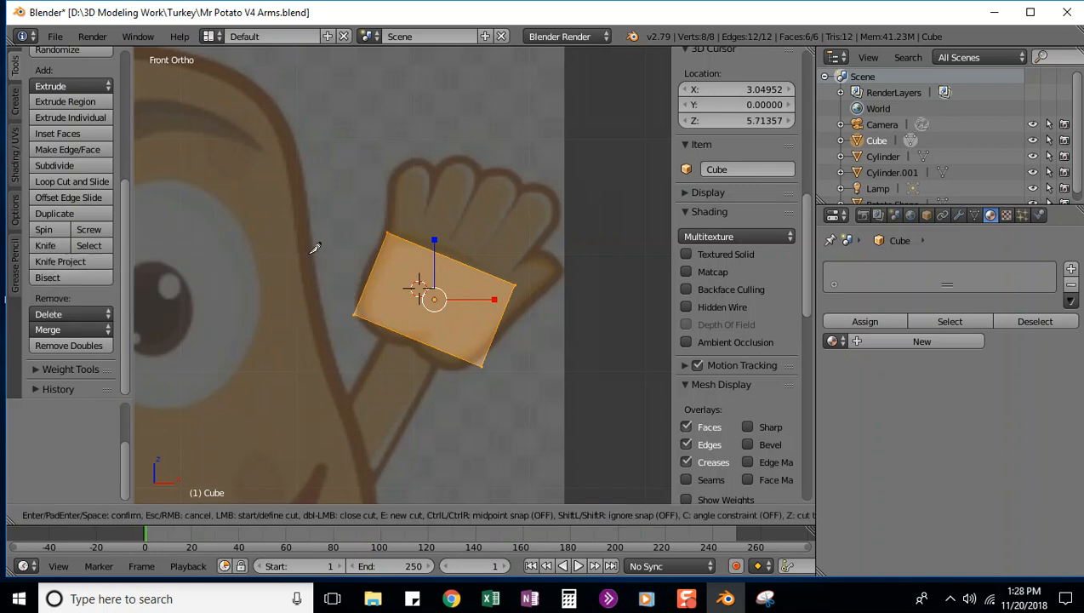
pyautogui.press('Escape')
pyautogui.press('a')
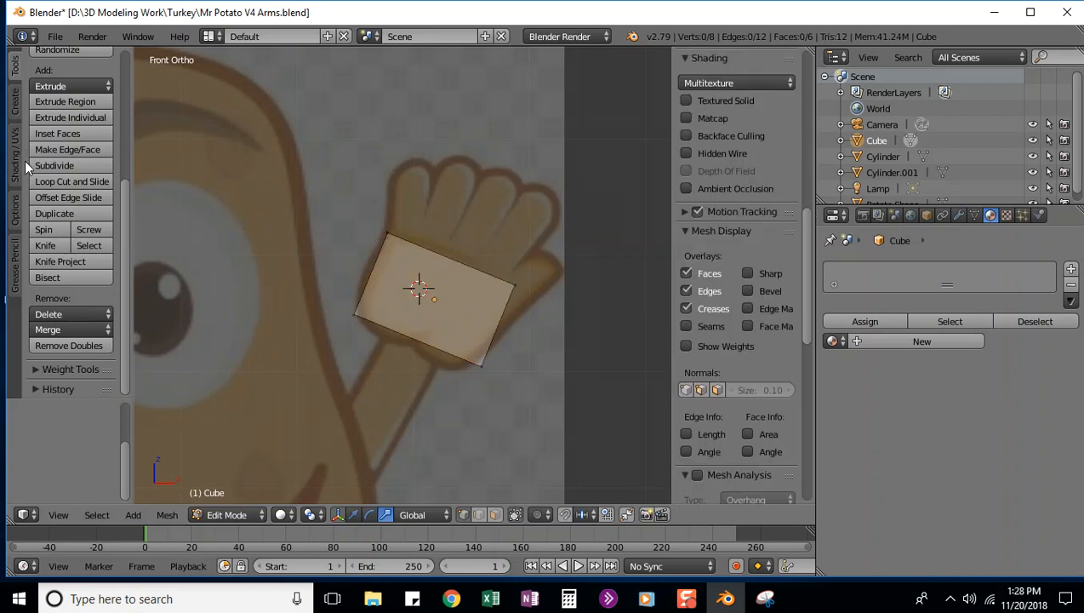
# Step: Try to divide the cube's front face with the Knife, making two crosswise cuts in line with the gaps between the first fingers
pyautogui.click(47, 246)
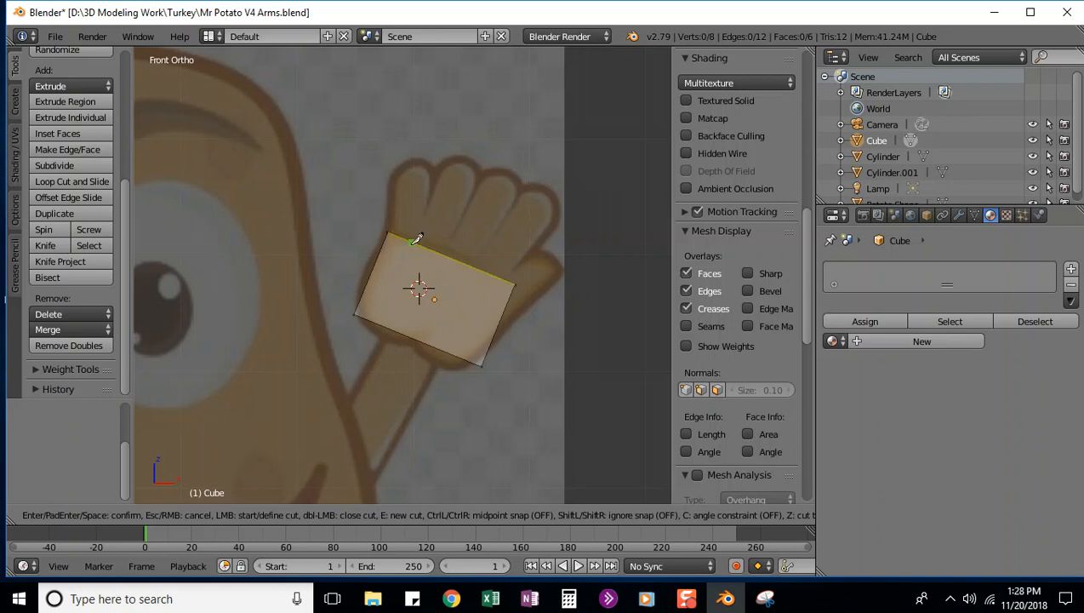
pyautogui.click(413, 244)
pyautogui.click(382, 321)
pyautogui.press('Return')
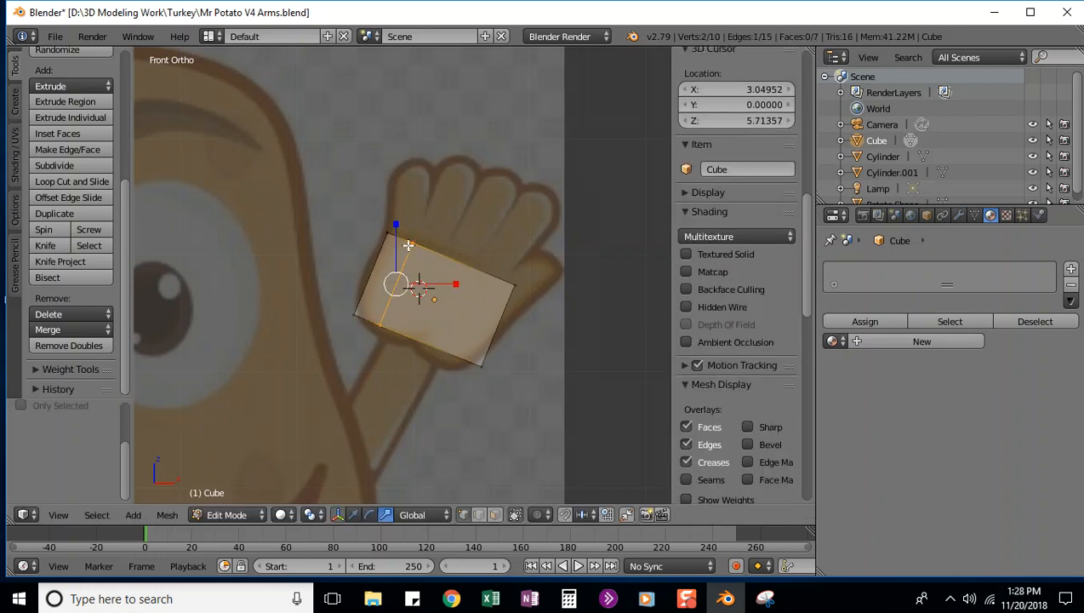
pyautogui.click(46, 245)
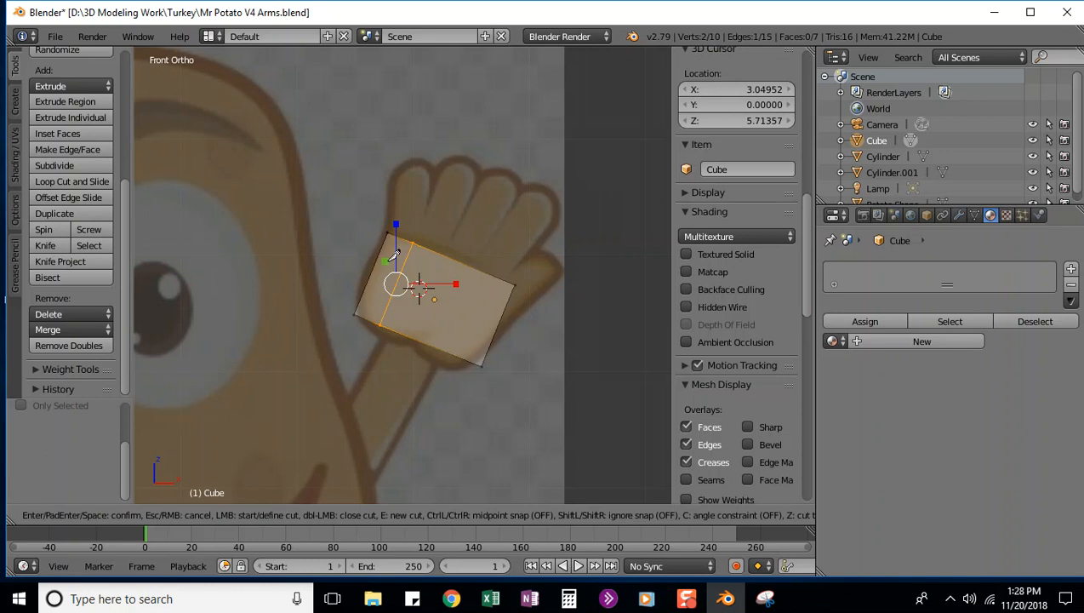
pyautogui.click(441, 254)
pyautogui.click(408, 334)
pyautogui.press('Return')
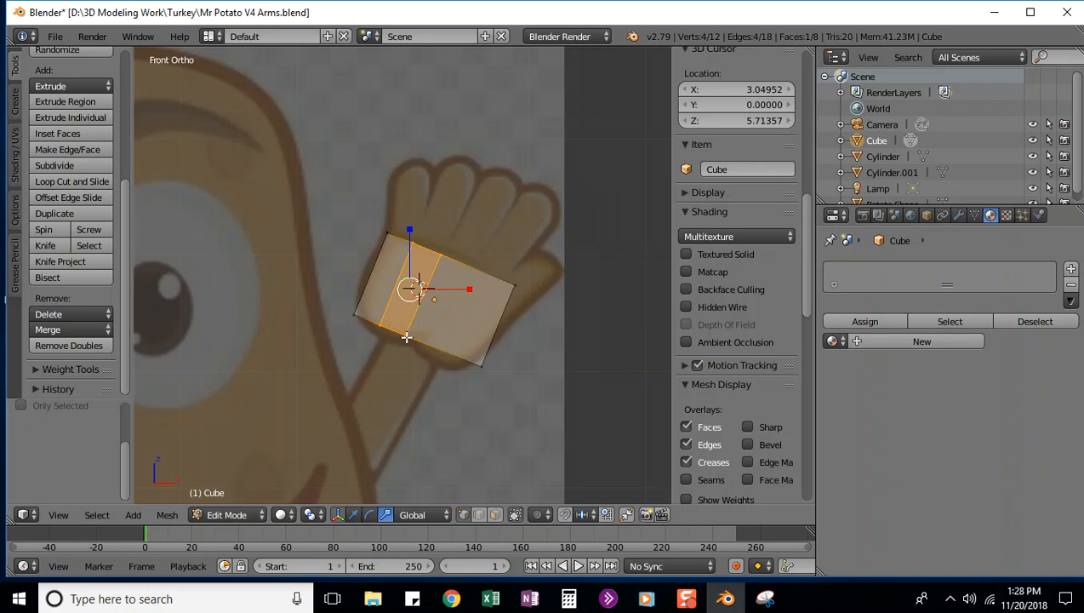
# Step: Try two more parallel Knife cuts across the rest of the front face, towards the thumb side
pyautogui.press('k')
pyautogui.click(470, 266)
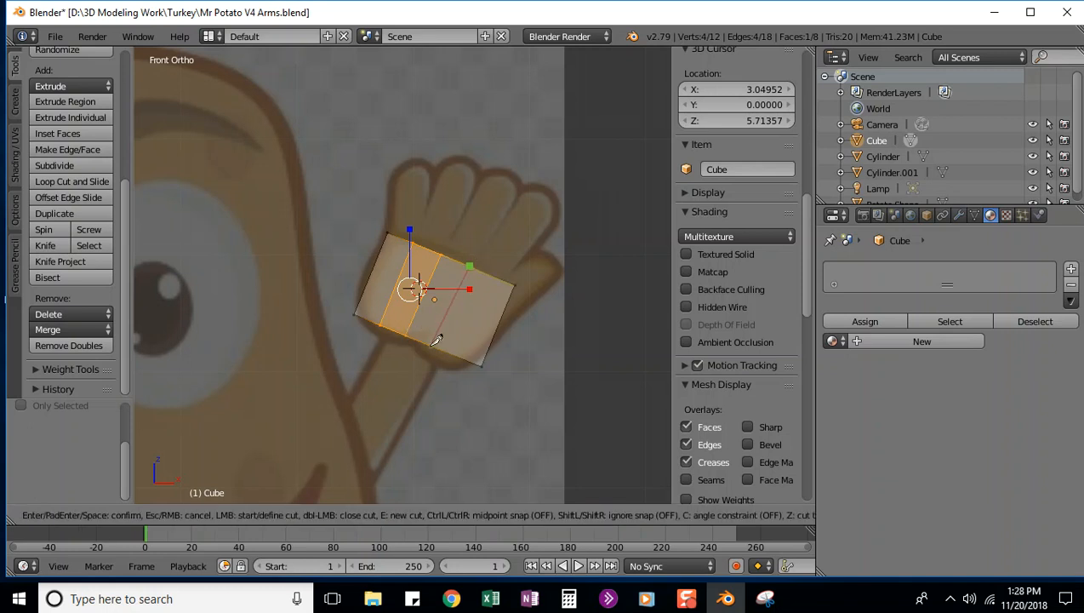
pyautogui.click(435, 341)
pyautogui.press('Return')
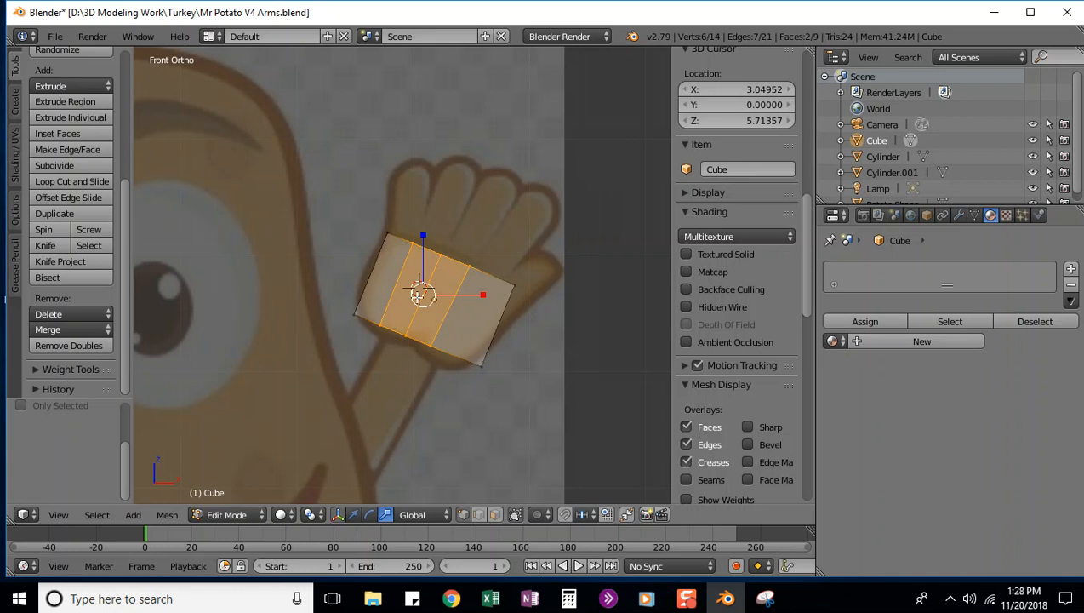
pyautogui.press('k')
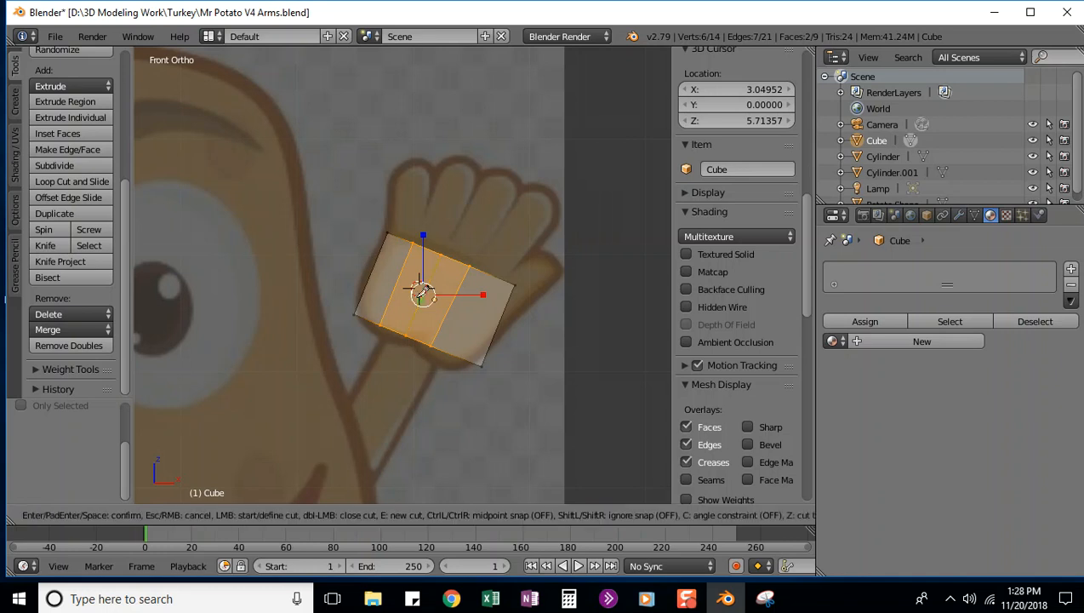
pyautogui.click(495, 275)
pyautogui.click(458, 357)
pyautogui.press('Return')
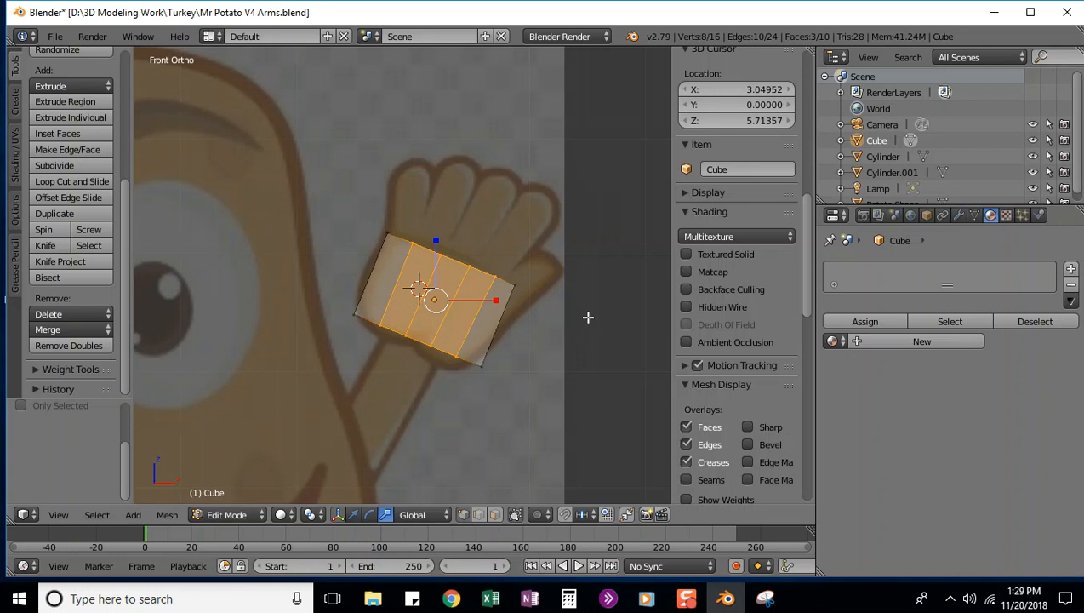
# Step: Check the knife cuts from the cube's side, and undo all four of them
pyautogui.moveTo(592, 308); pyautogui.dragTo(447, 364, button='middle')
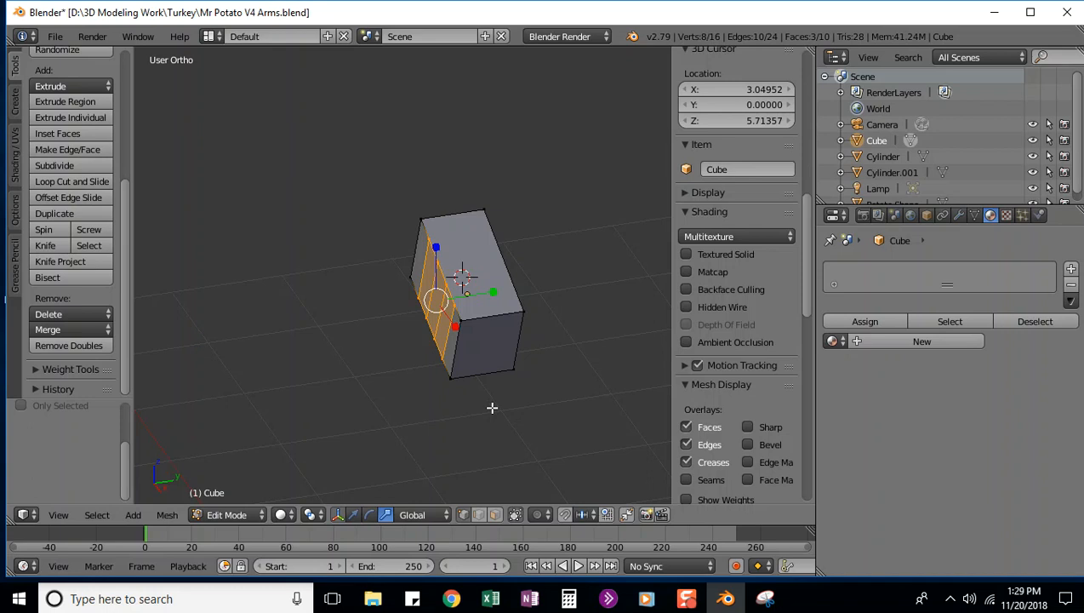
pyautogui.press('KP_1')
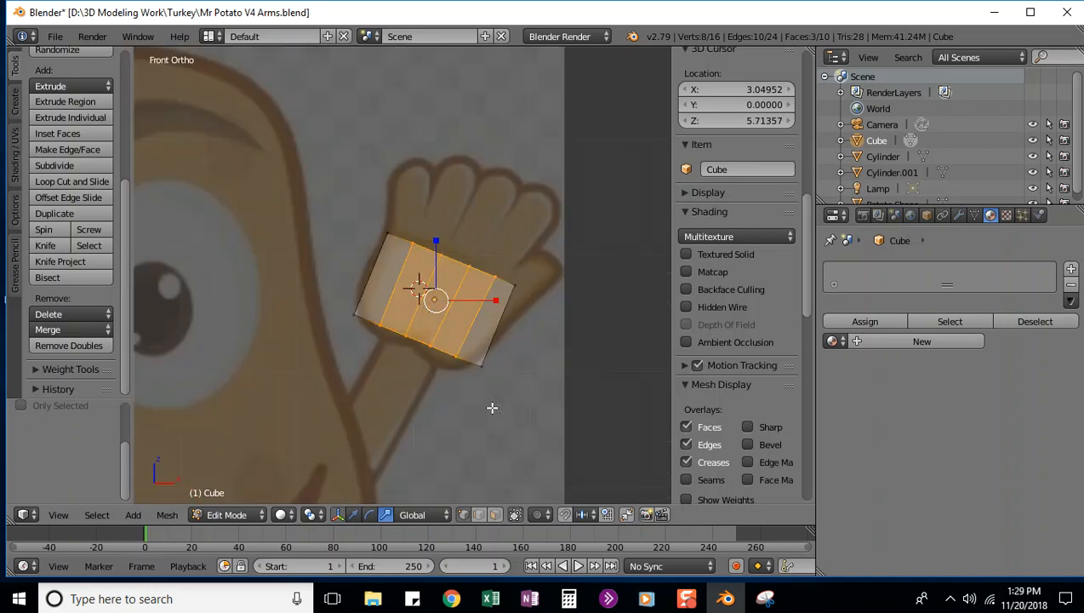
pyautogui.hotkey('ctrl', 'z')
pyautogui.hotkey('ctrl', 'z')
pyautogui.hotkey('ctrl', 'z')
pyautogui.hotkey('ctrl', 'z')
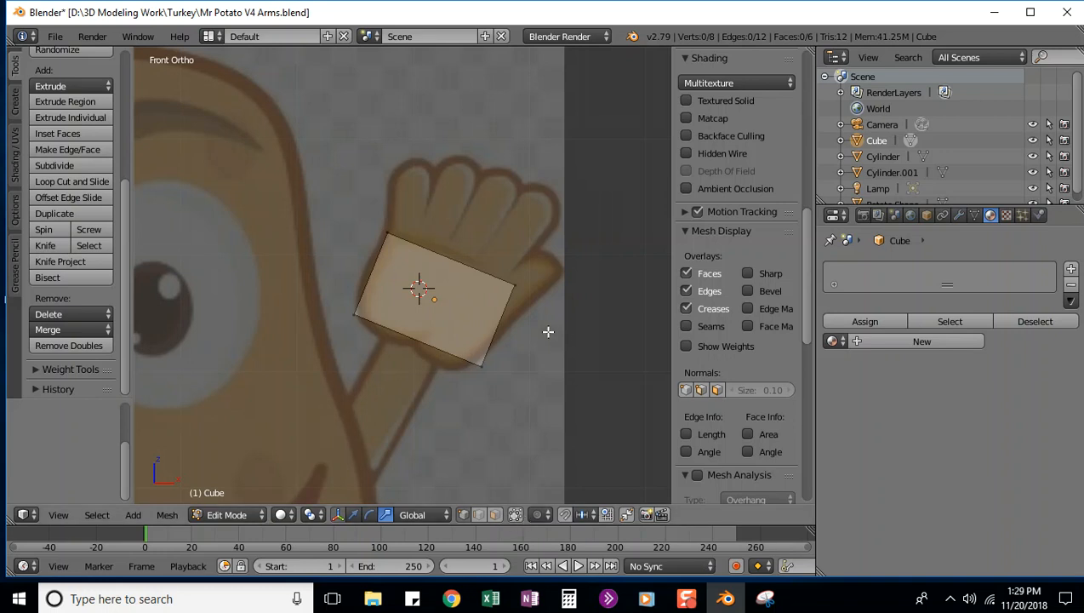
# Step: Box-select the vertex pair at the cube's upper-left corner in the front view, inspect it from an angle, and clear the selection
pyautogui.moveTo(548, 337); pyautogui.dragTo(522, 354, button='middle')
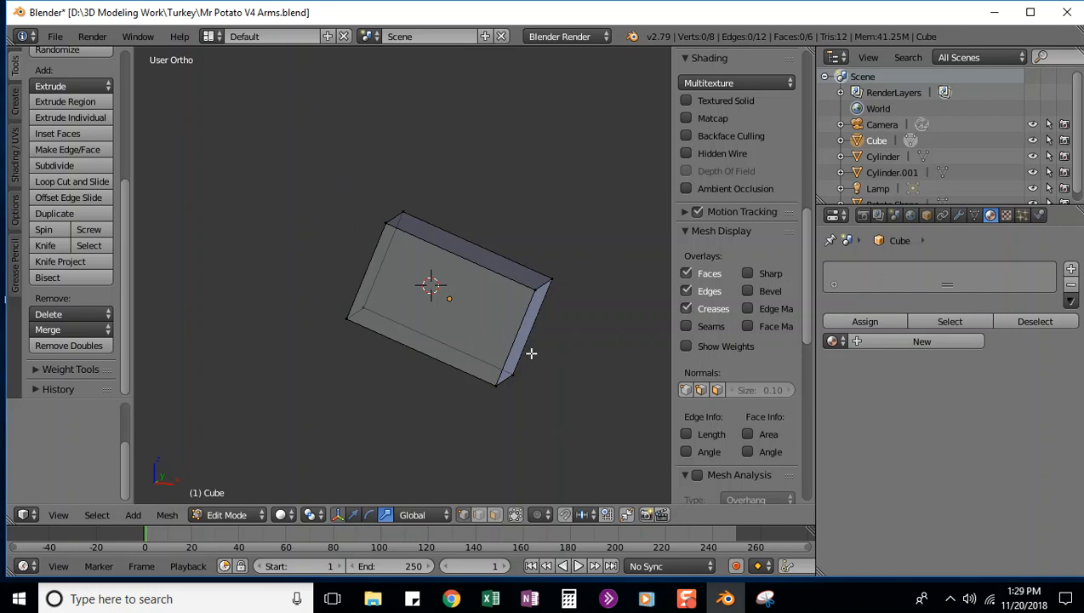
pyautogui.press('KP_1')
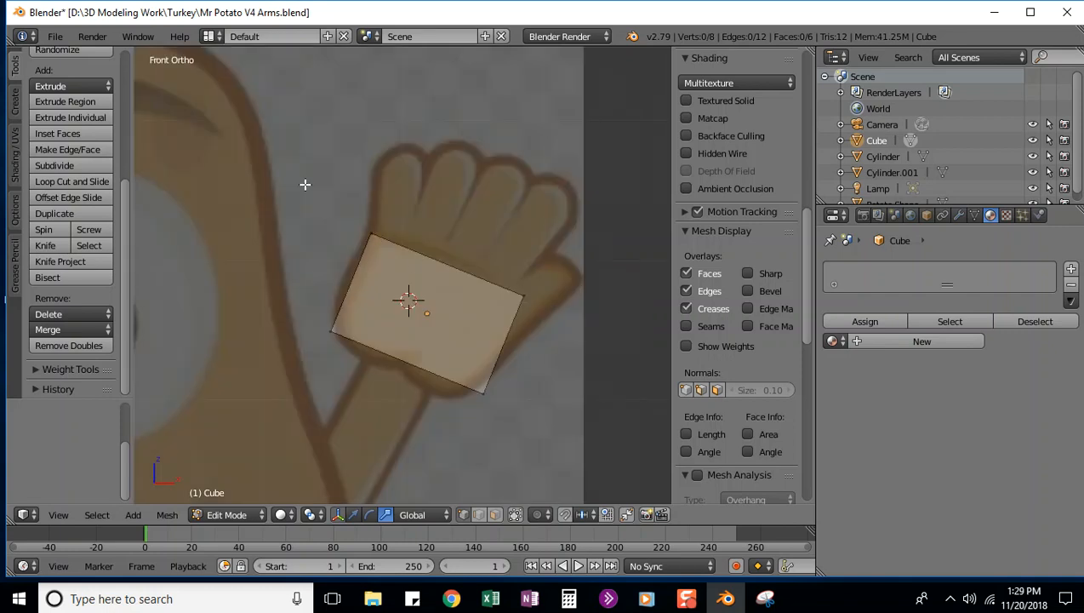
pyautogui.press('b')
pyautogui.moveTo(334, 204); pyautogui.dragTo(419, 257)
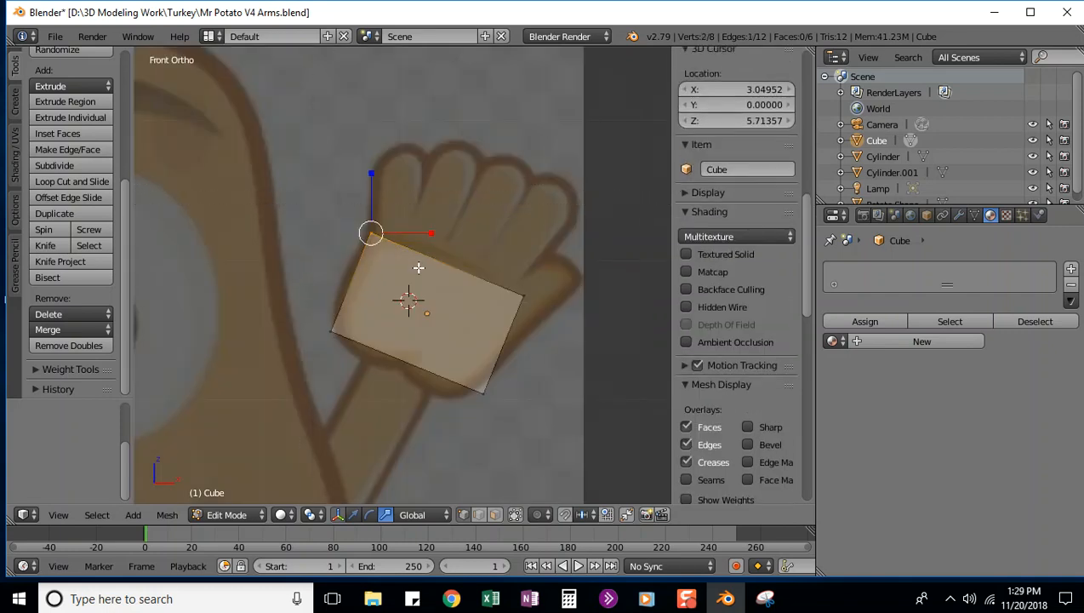
pyautogui.moveTo(419, 256)
pyautogui.mouseDown(button='middle')
pyautogui.moveTo(468, 244)
pyautogui.moveTo(412, 271)
pyautogui.mouseUp(button='middle')
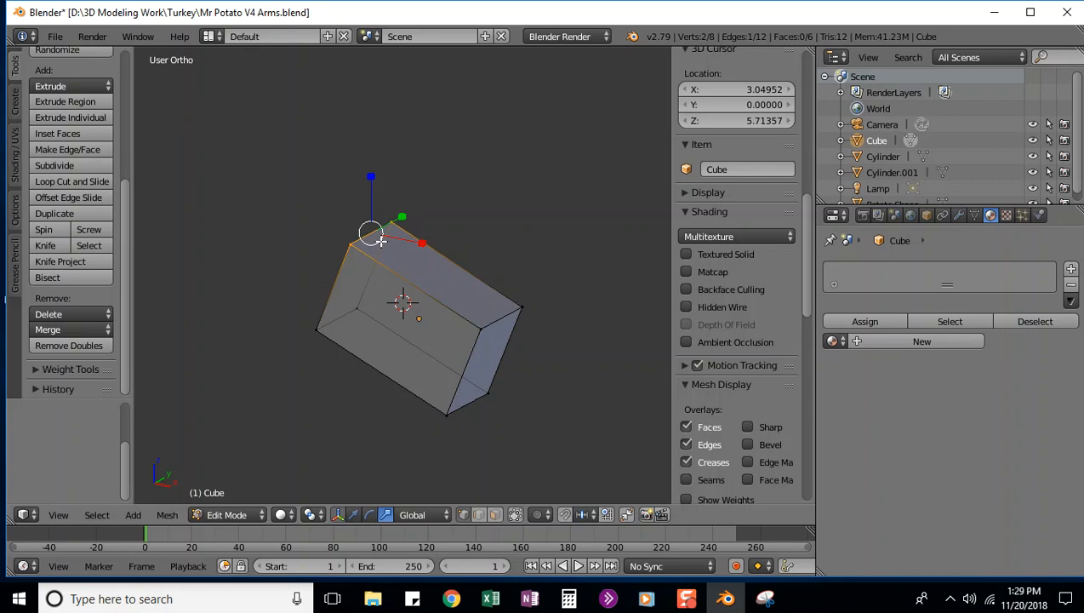
pyautogui.press('KP_1')
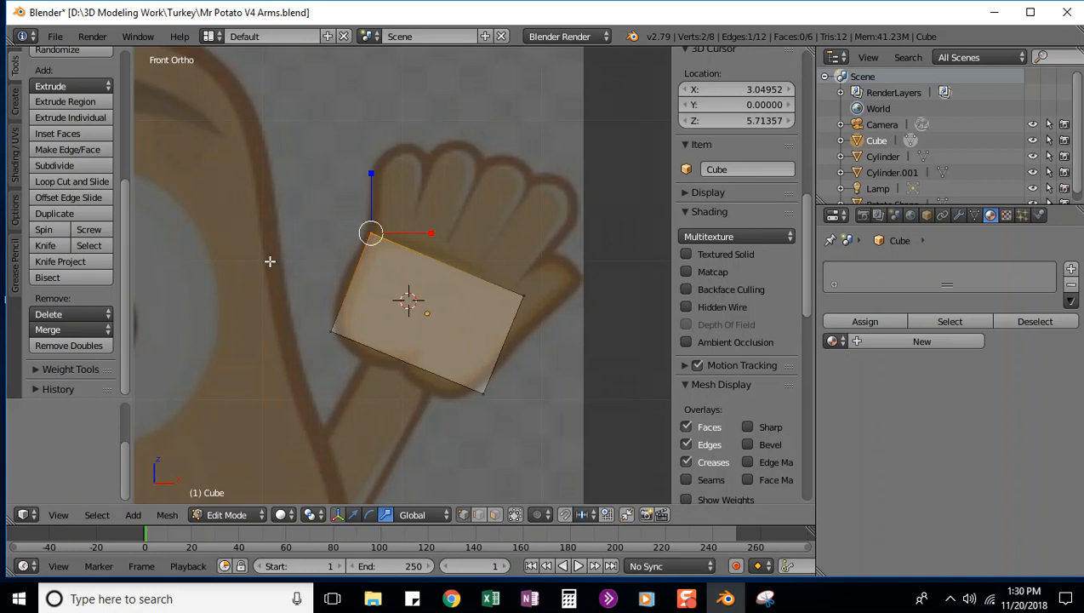
pyautogui.press('a')
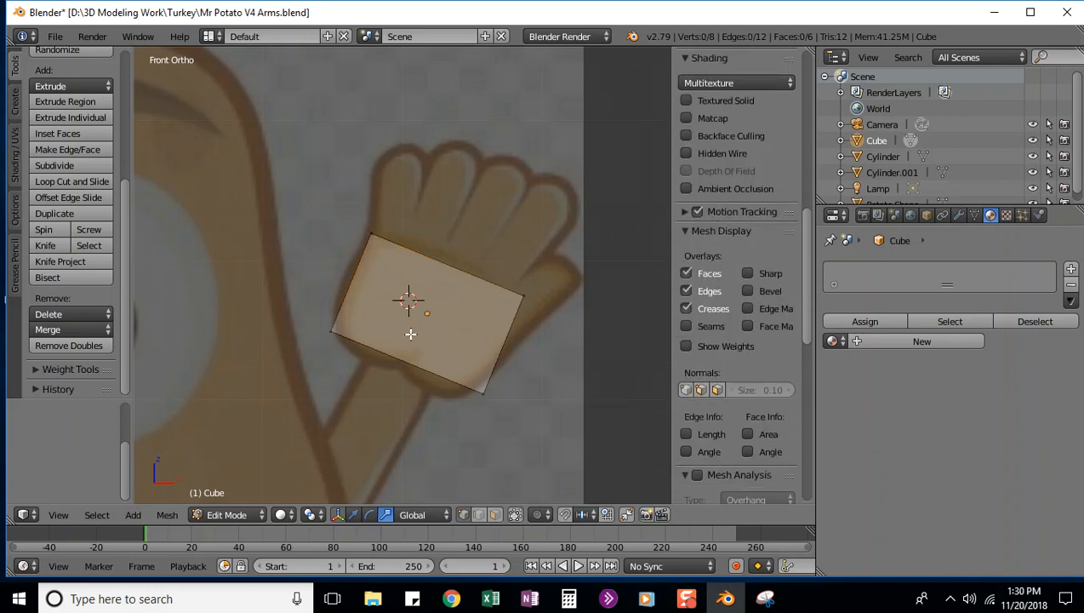
# Step: Place the 3D cursor beside the fingertips, and look up "loop cu" and "duplicate" in the operator search
pyautogui.click(580, 212)
pyautogui.press('space')
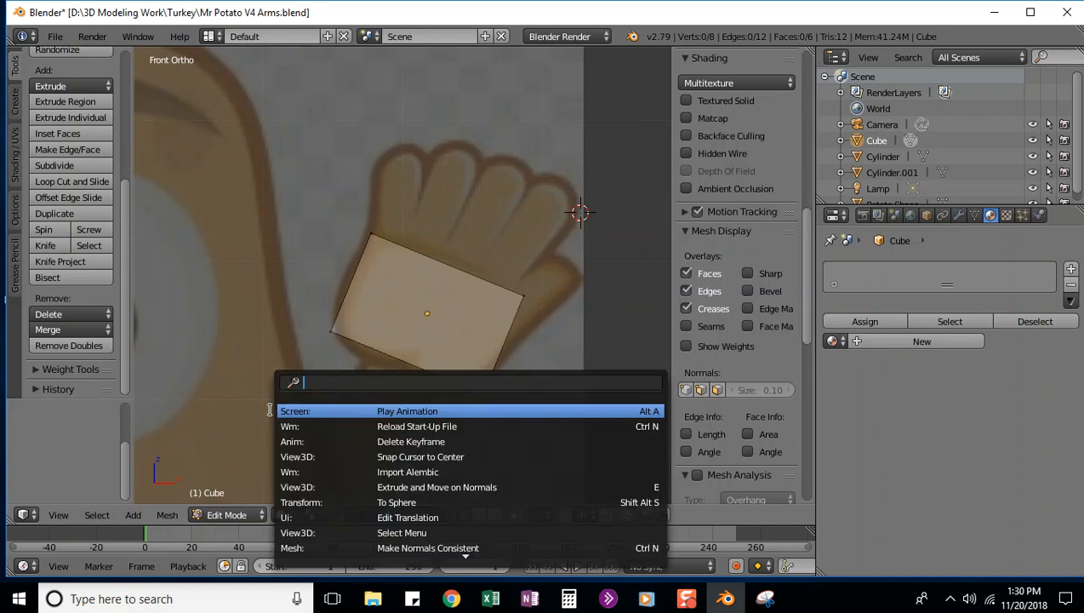
pyautogui.write('loop c')
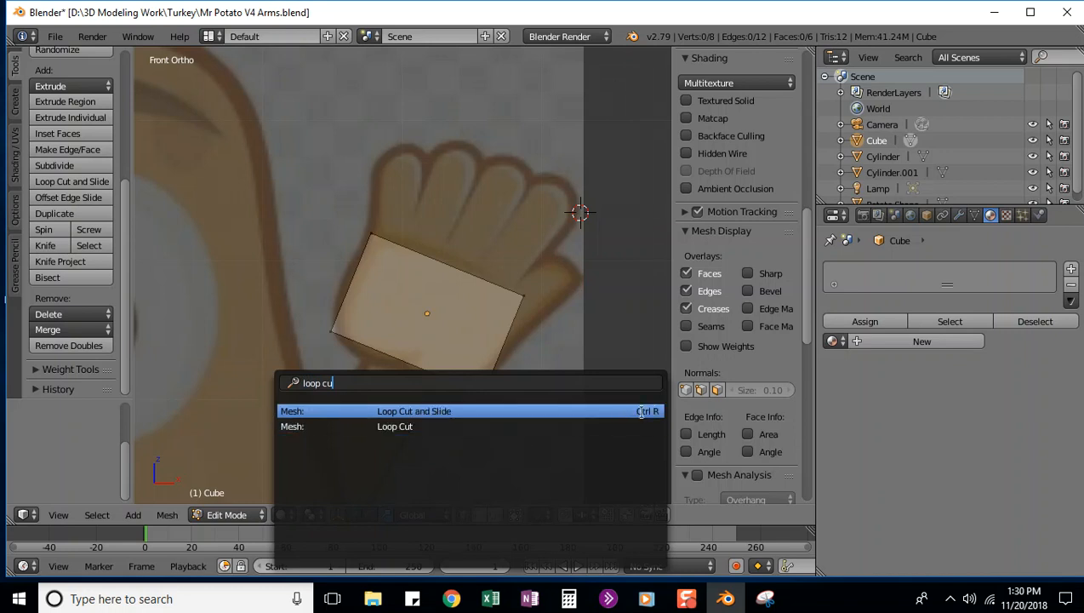
pyautogui.write('u')
pyautogui.doubleClick(300, 383)
pyautogui.write('duplicate')
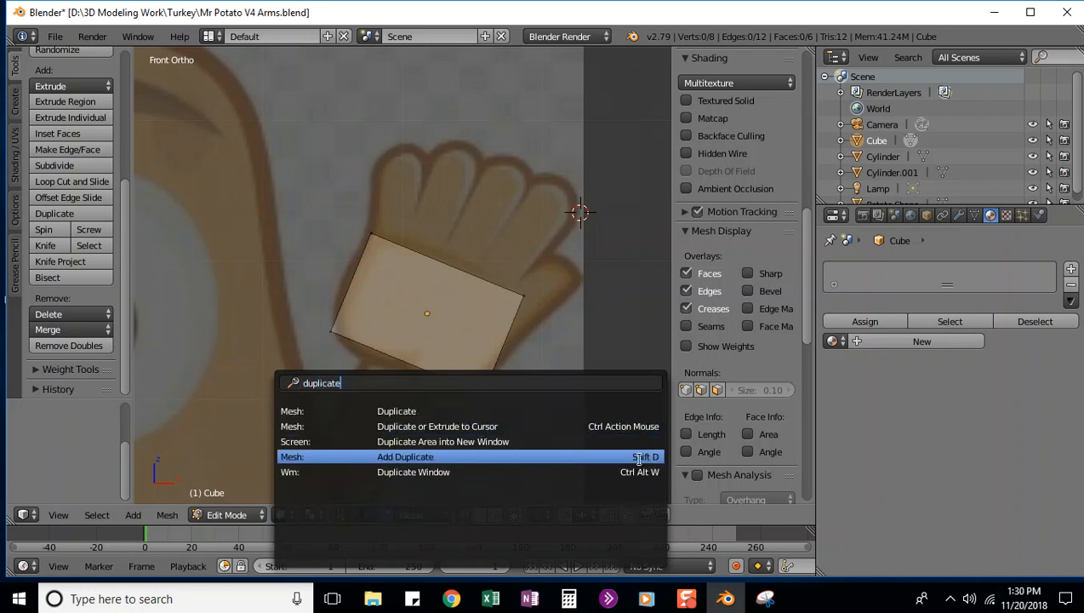
# Step: Search the operators for "cursor to center" and run Snap Cursor to Center
pyautogui.doubleClick(285, 383)
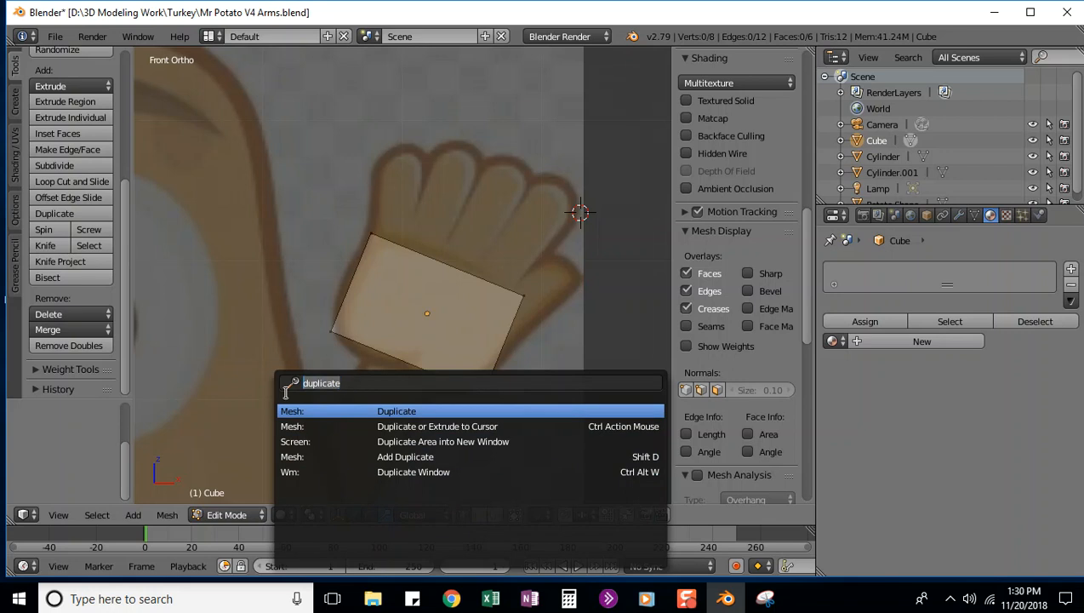
pyautogui.write('cursor to center')
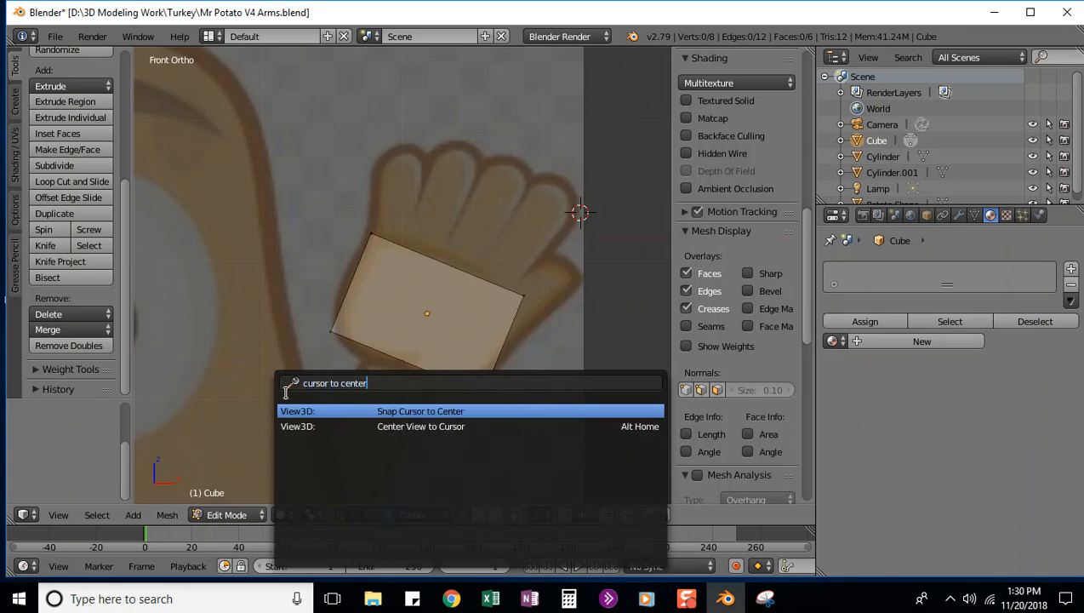
pyautogui.click(411, 413)
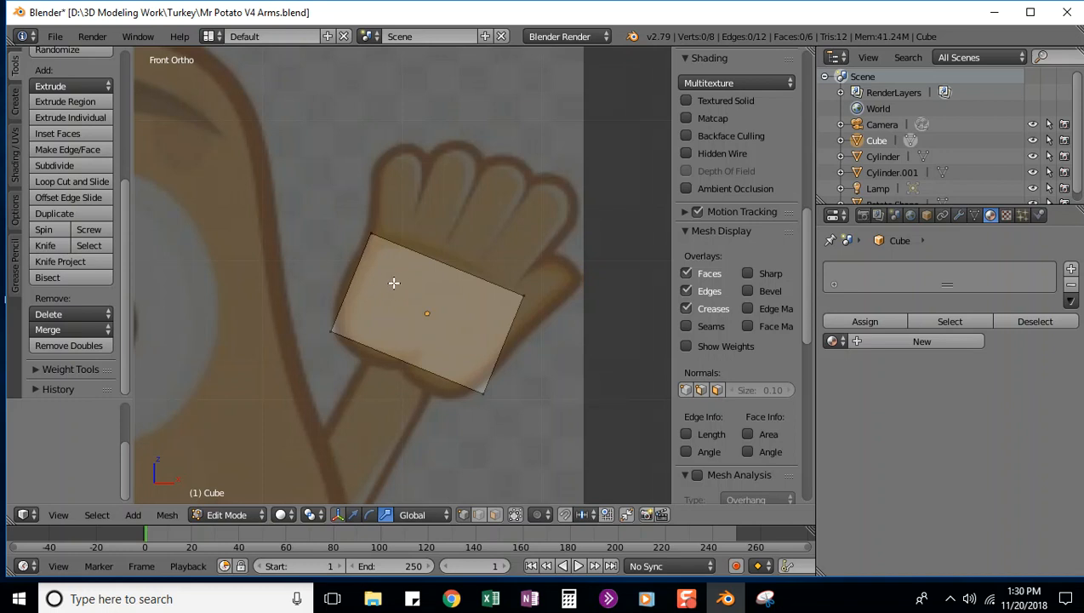
# Step: Add one loop cut across the cube and slide it towards the side facing the body, about one finger's width from the end
pyautogui.hotkey('ctrl', 'r')
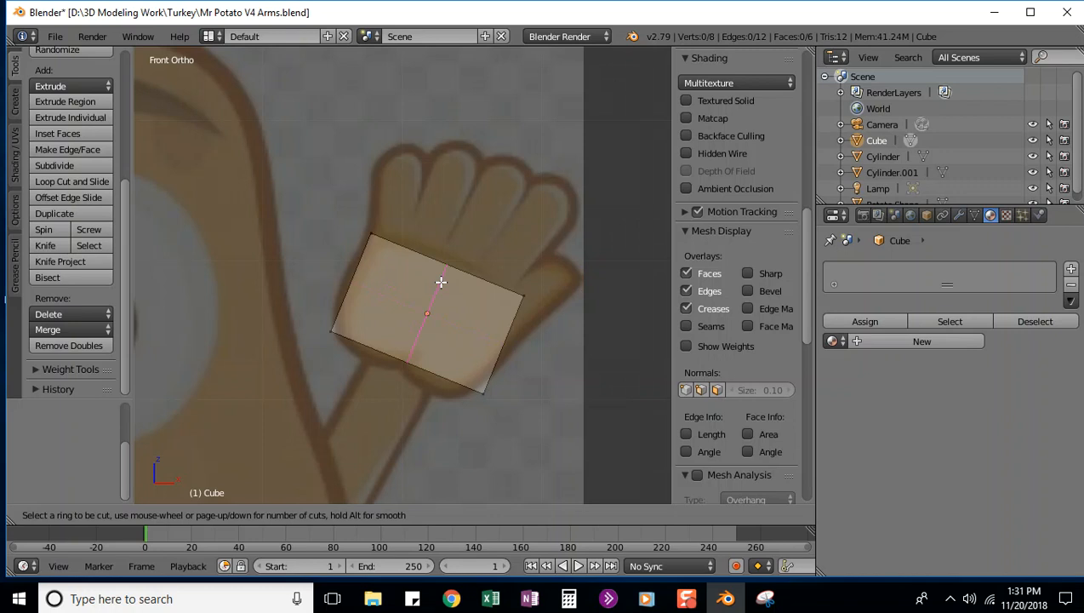
pyautogui.click(441, 281)
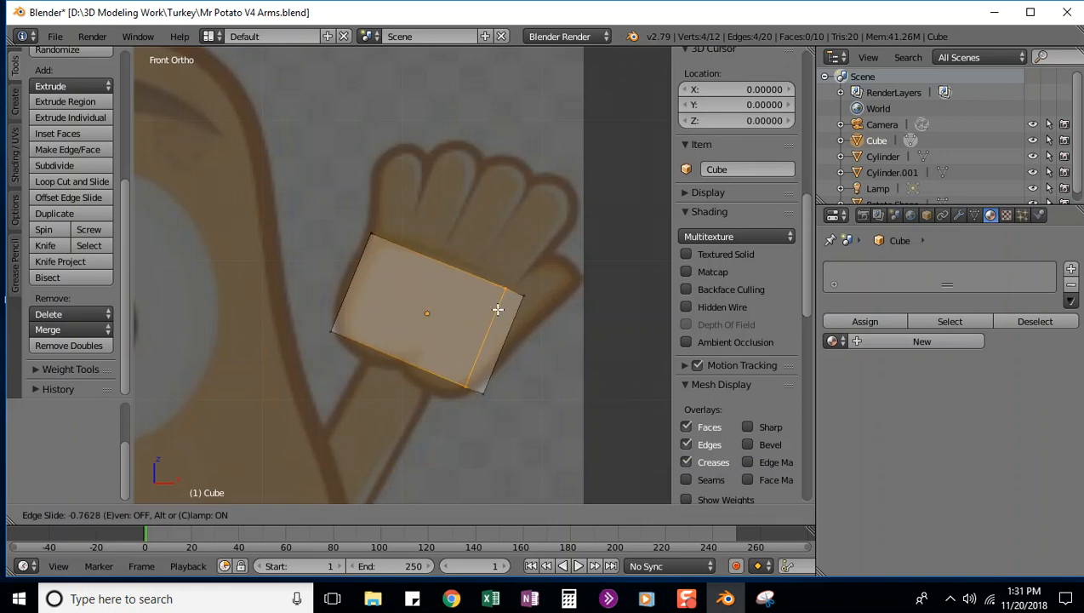
pyautogui.click(392, 274)
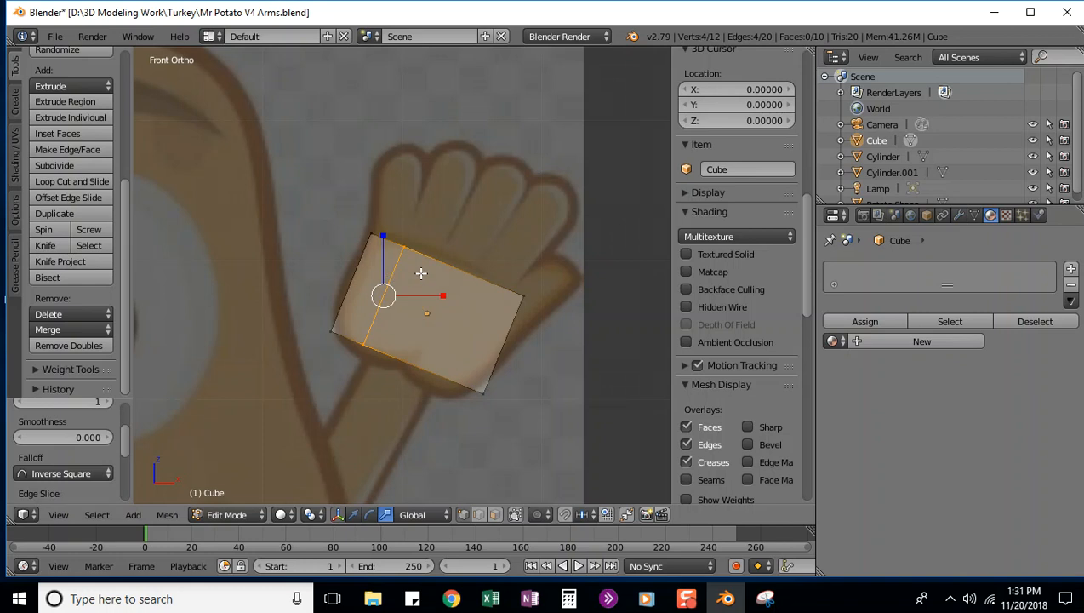
# Step: Divide the wider remaining section of the cube with three evenly spaced loop cuts parallel to the first, then clear the selection
pyautogui.hotkey('ctrl', 'r')
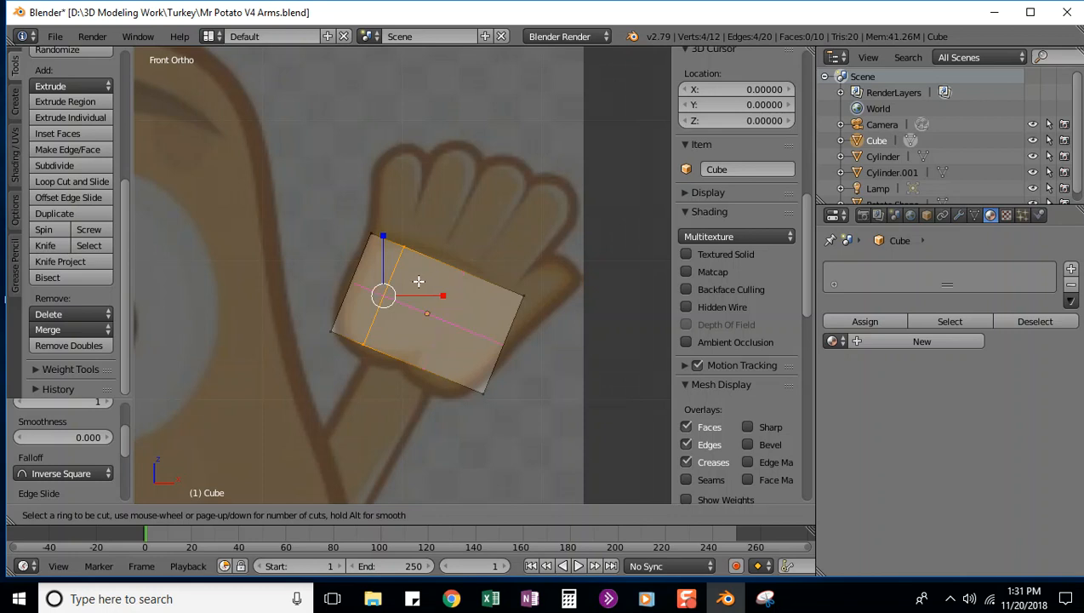
pyautogui.scroll(1, 431, 280)
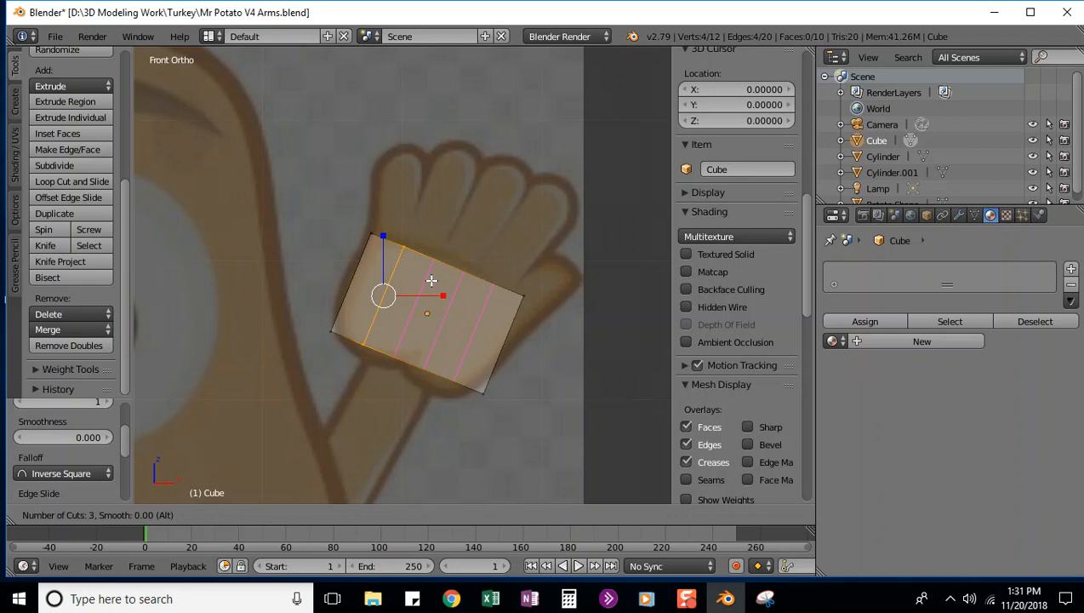
pyautogui.click(431, 281)
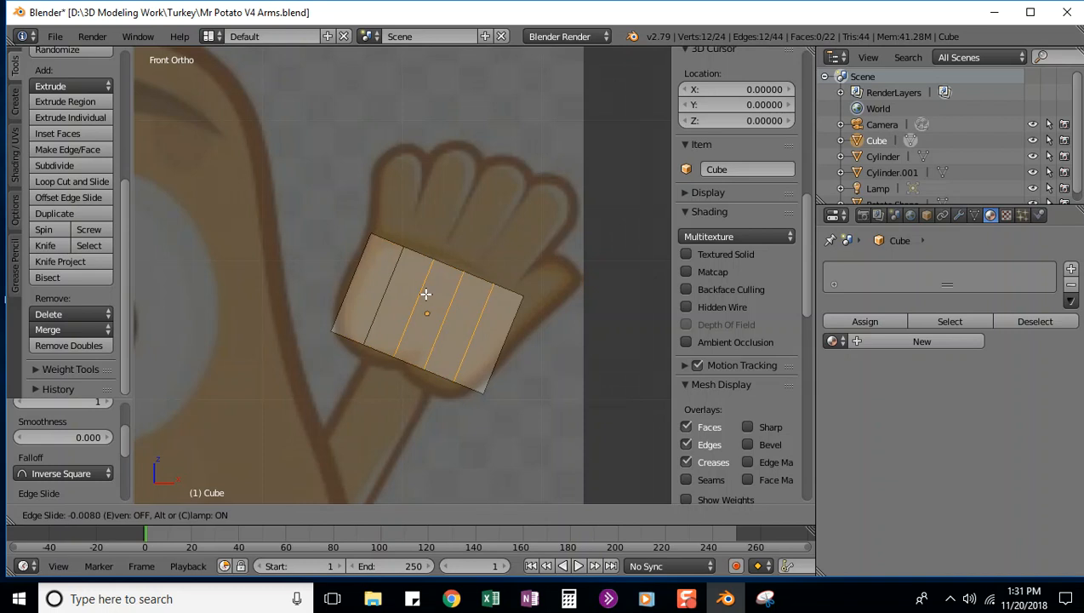
pyautogui.click(426, 295)
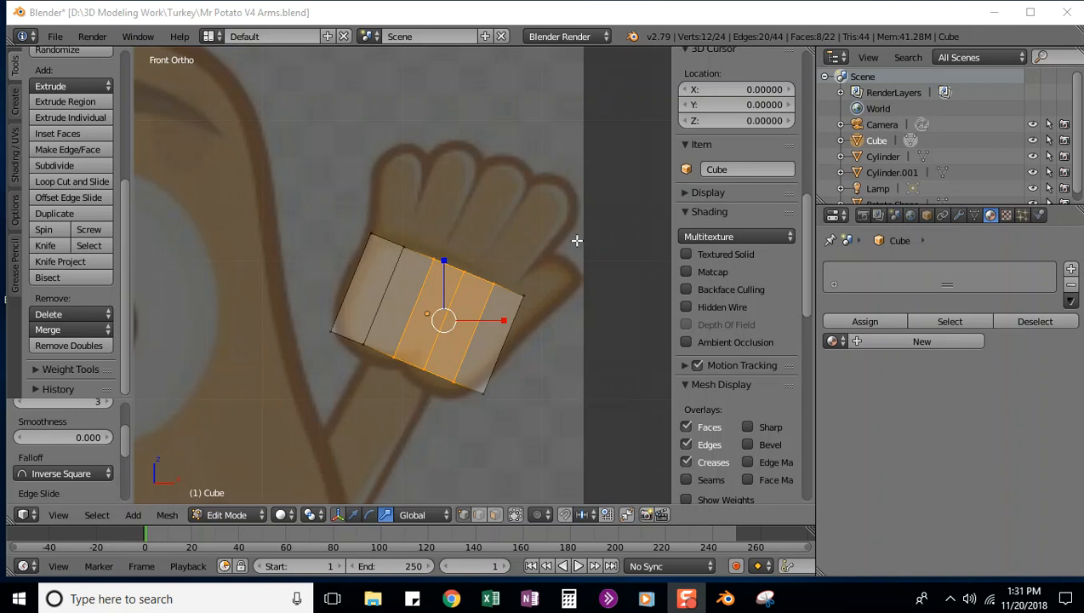
pyautogui.press('a')
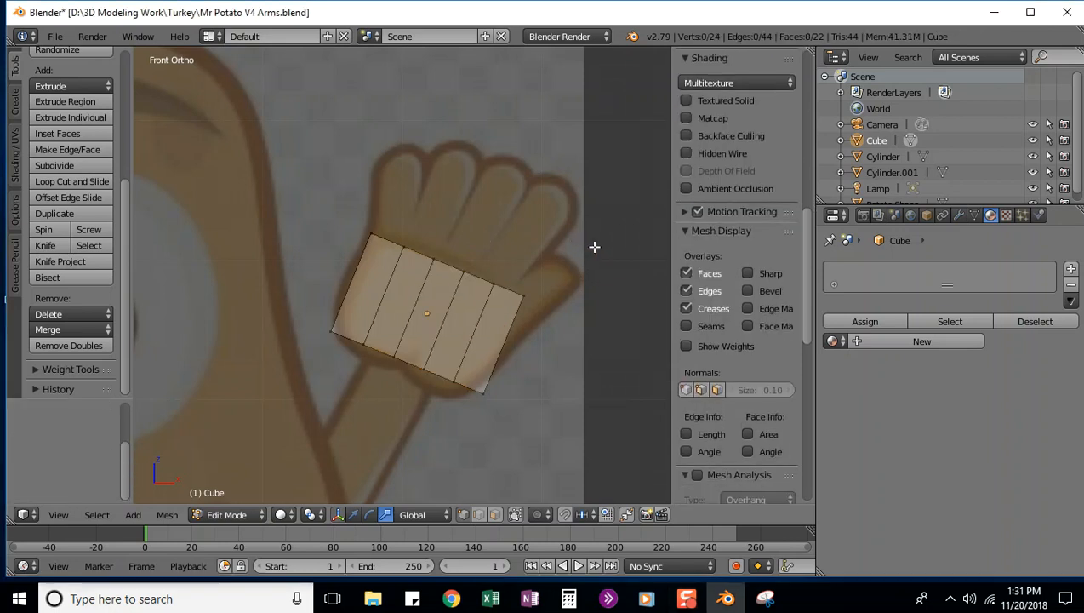
# Step: Examine the cube's five segments from the right view and from several angles, ending in the front view
pyautogui.moveTo(591, 245); pyautogui.dragTo(424, 230, button='middle')
pyautogui.press('KP_3')
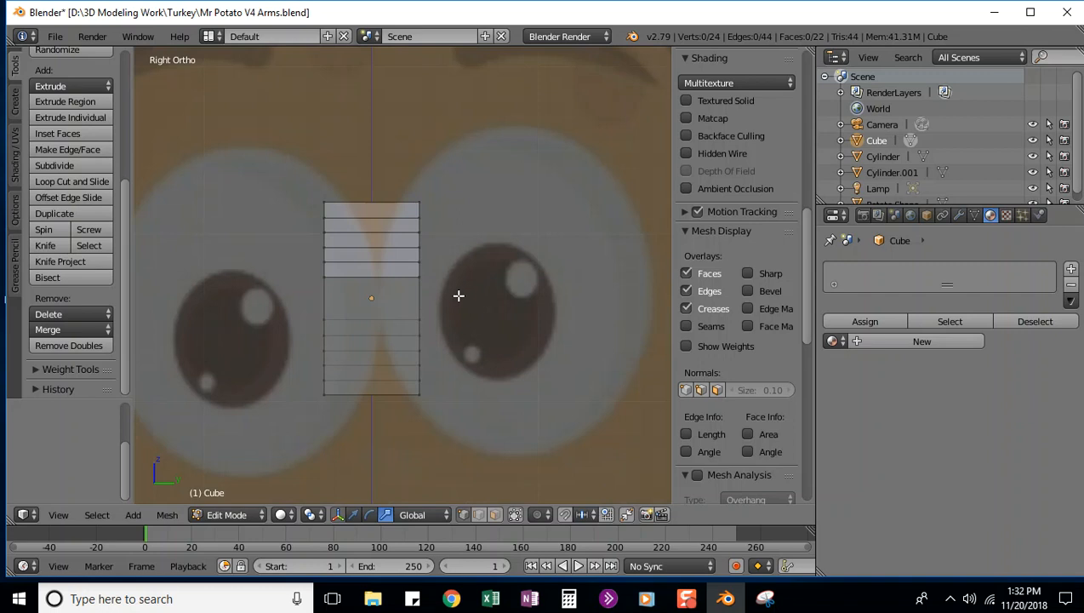
pyautogui.moveTo(459, 296); pyautogui.dragTo(480, 247, button='middle')
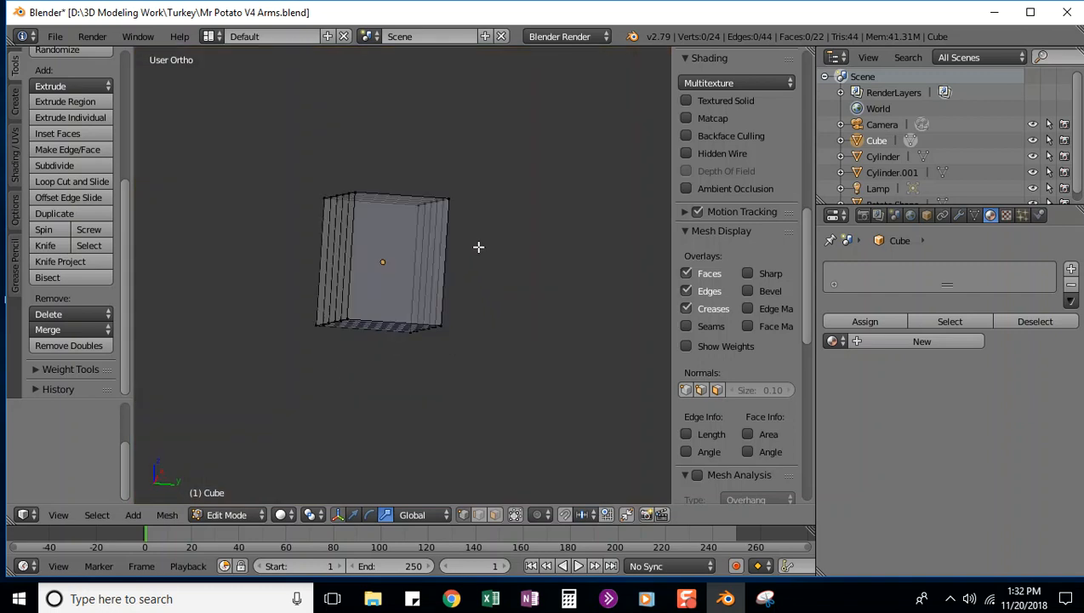
pyautogui.press('KP_3')
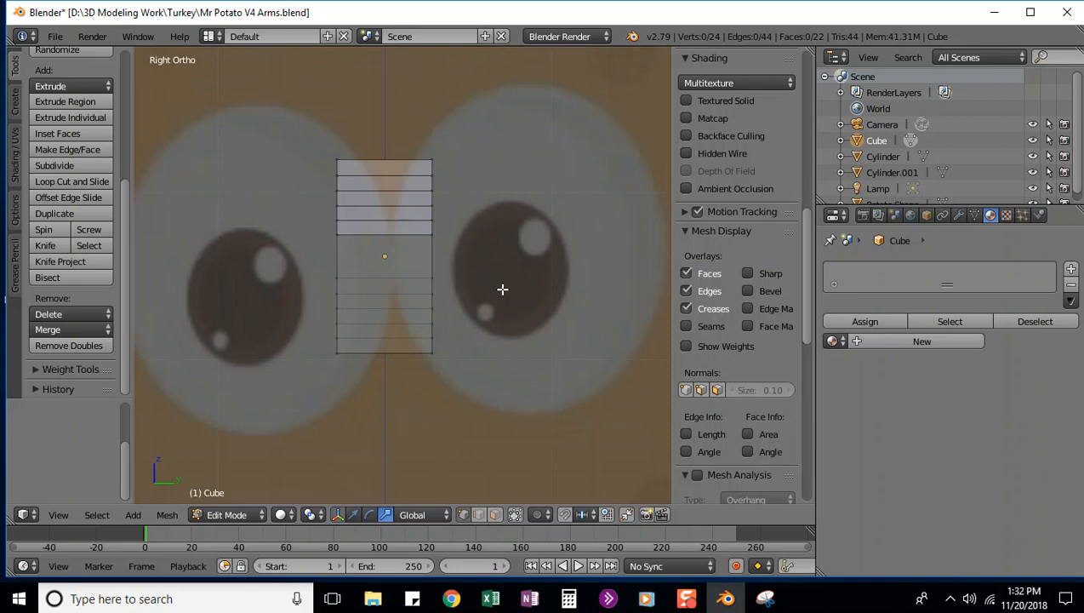
pyautogui.moveTo(501, 287); pyautogui.dragTo(358, 324, button='middle')
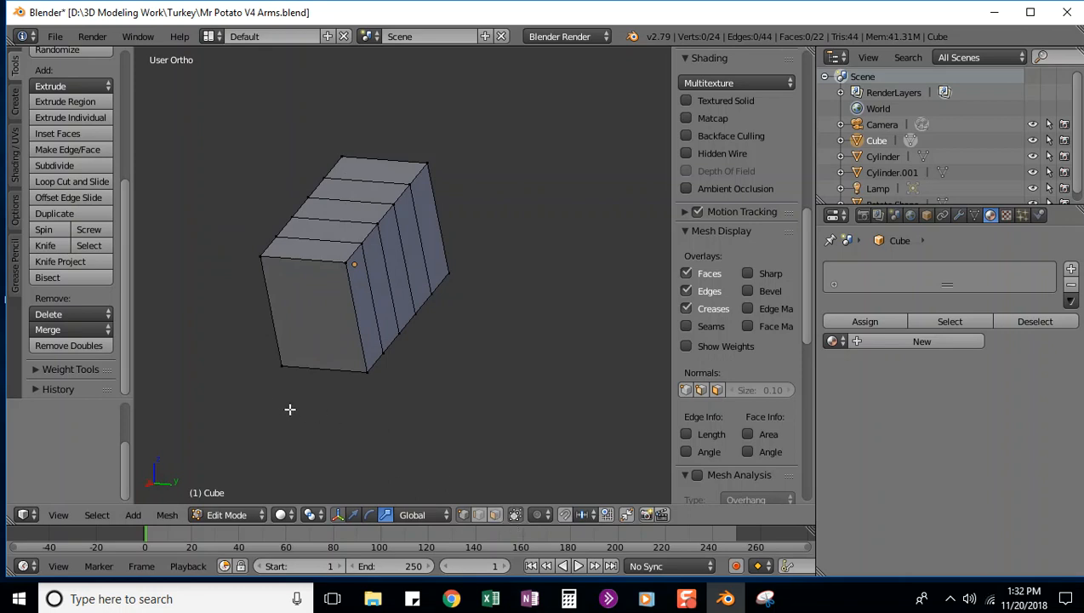
pyautogui.moveTo(289, 409); pyautogui.dragTo(496, 389, button='middle')
pyautogui.press('KP_1')
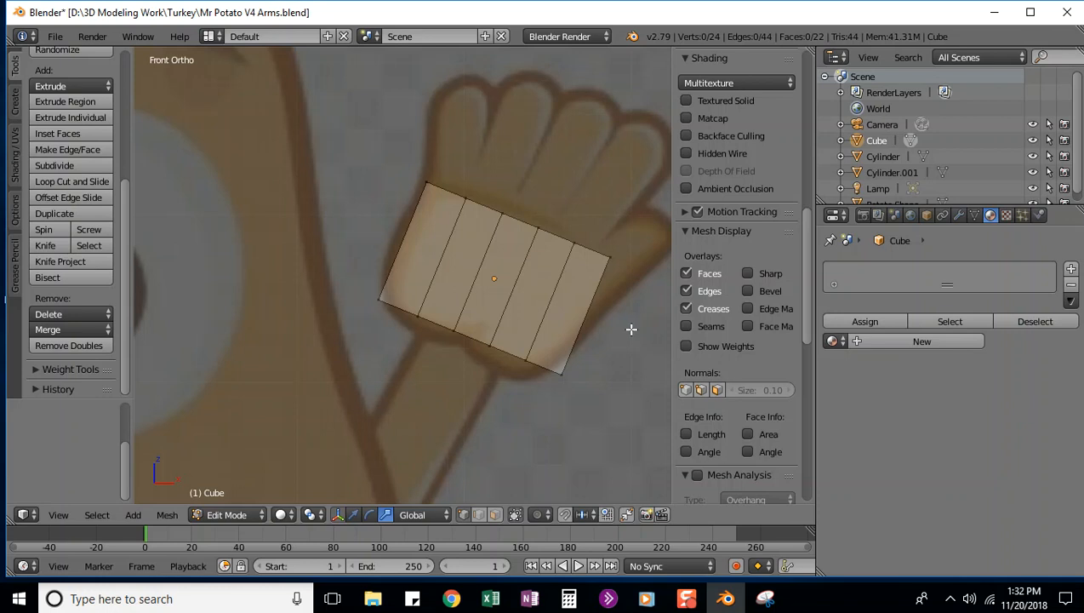
# Step: In face select mode, extrude the upper face of the segment nearest the body about 0.29 towards the first finger
pyautogui.click(495, 515)
pyautogui.moveTo(651, 336); pyautogui.dragTo(640, 350, button='middle')
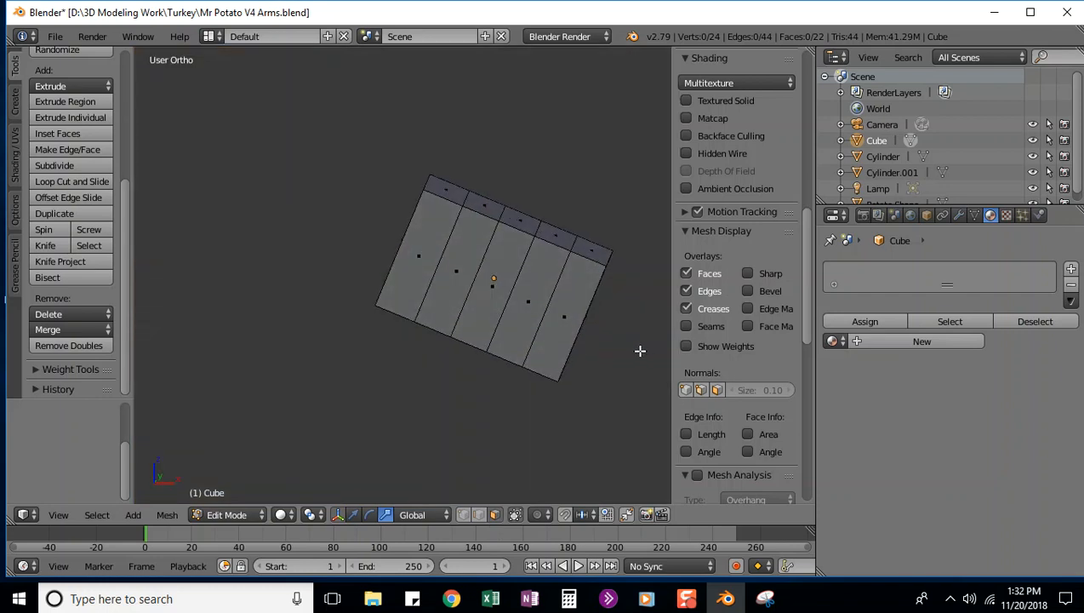
pyautogui.rightClick(447, 190)
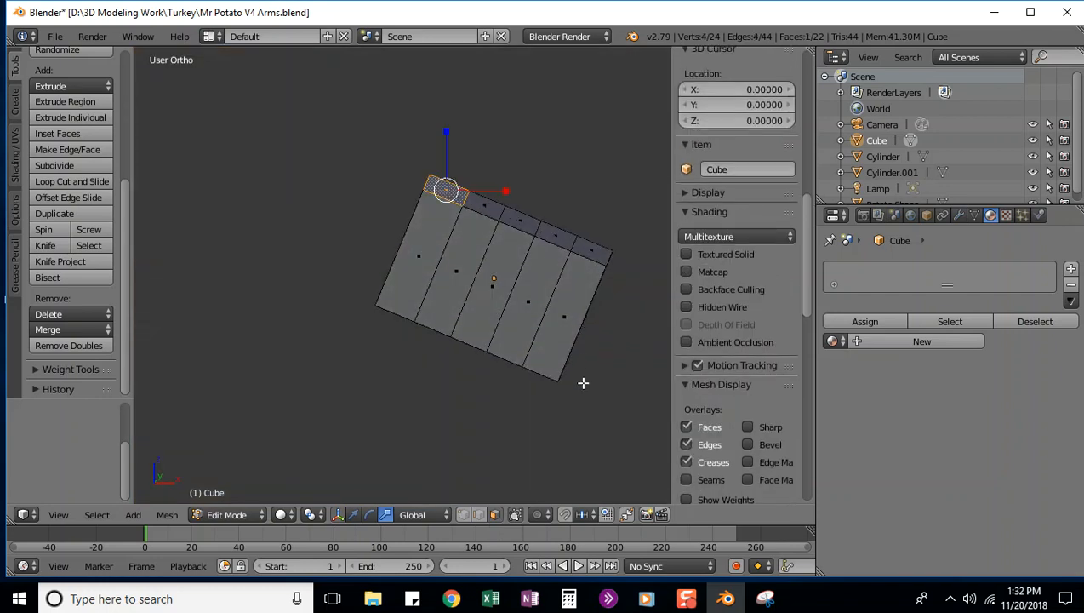
pyautogui.press('KP_1')
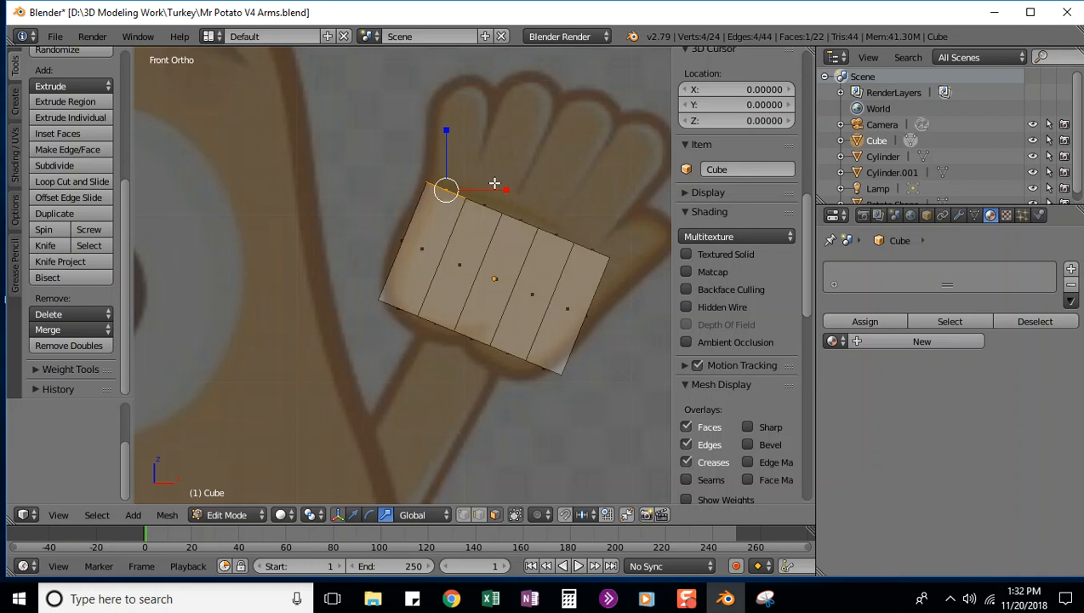
pyautogui.press('e')
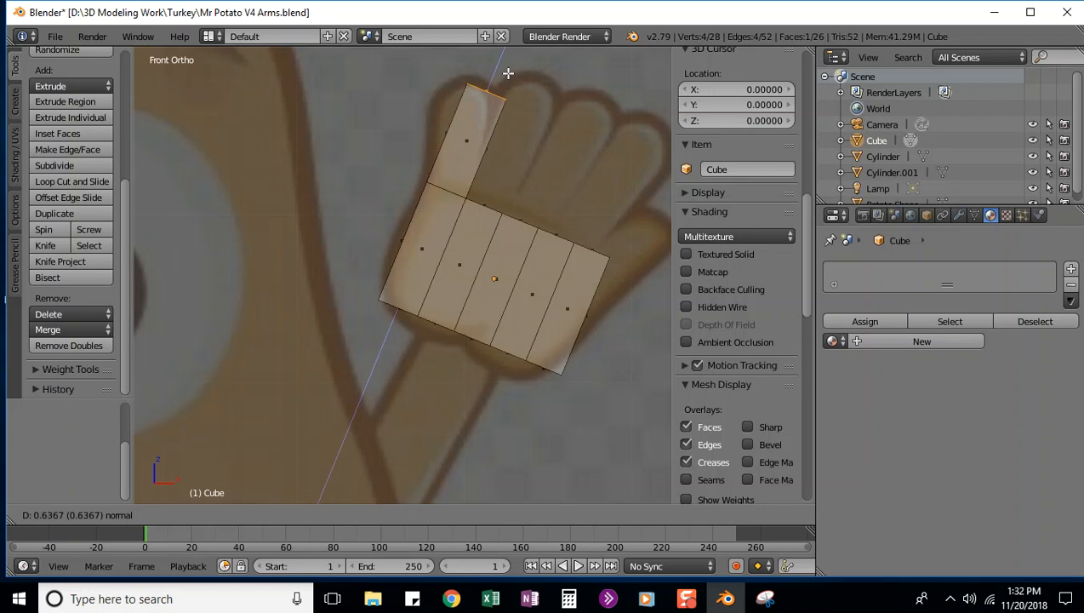
pyautogui.click(478, 124)
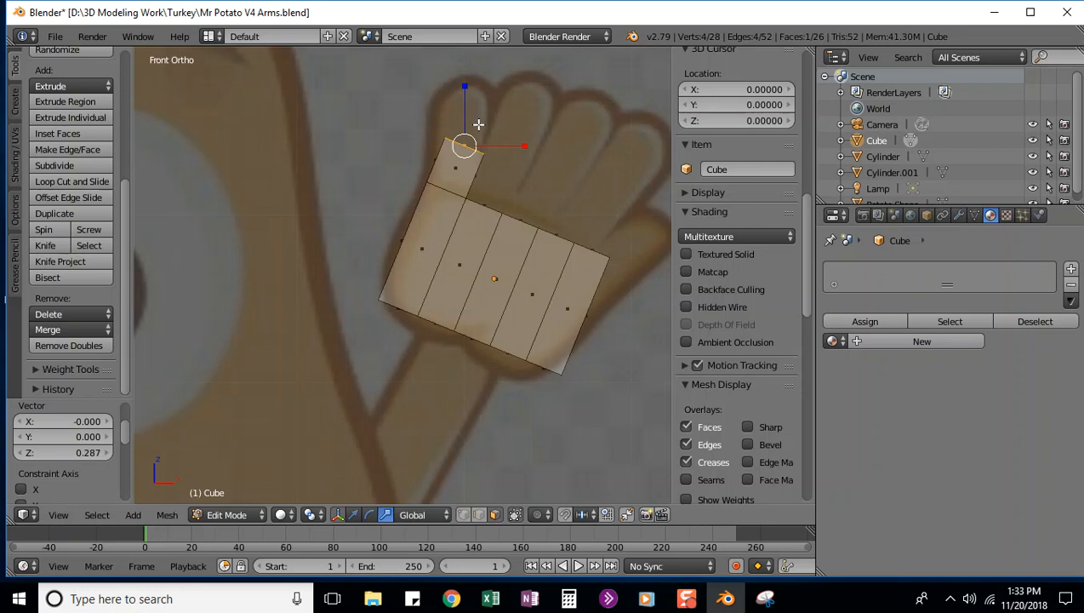
# Step: Fit the extruded face to the first finger's outline, scaling it by about 1.28 and rotating it about -15 degrees
pyautogui.press('s')
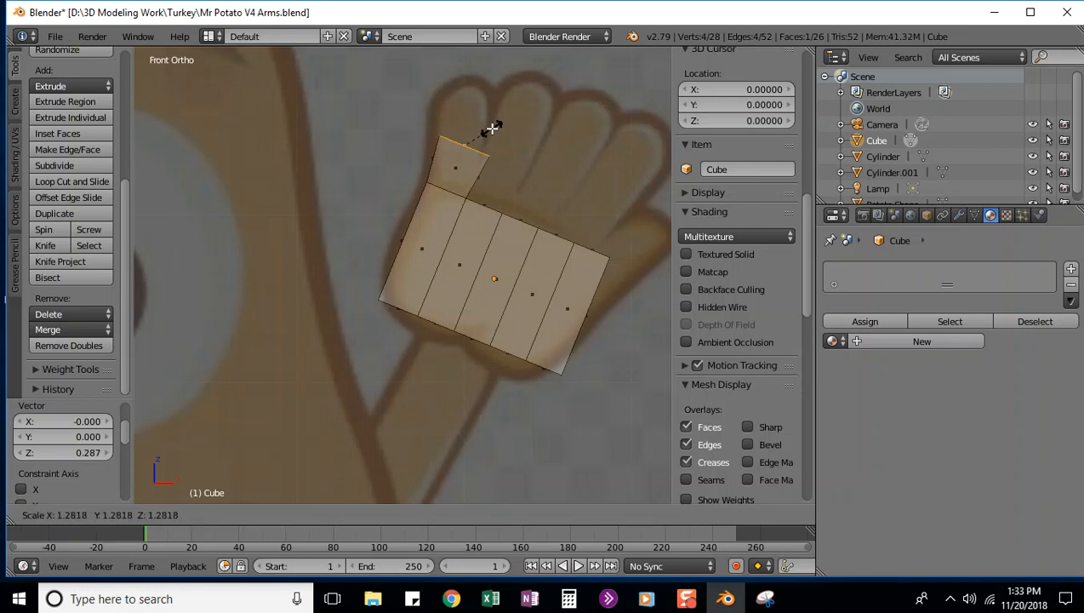
pyautogui.click(491, 128)
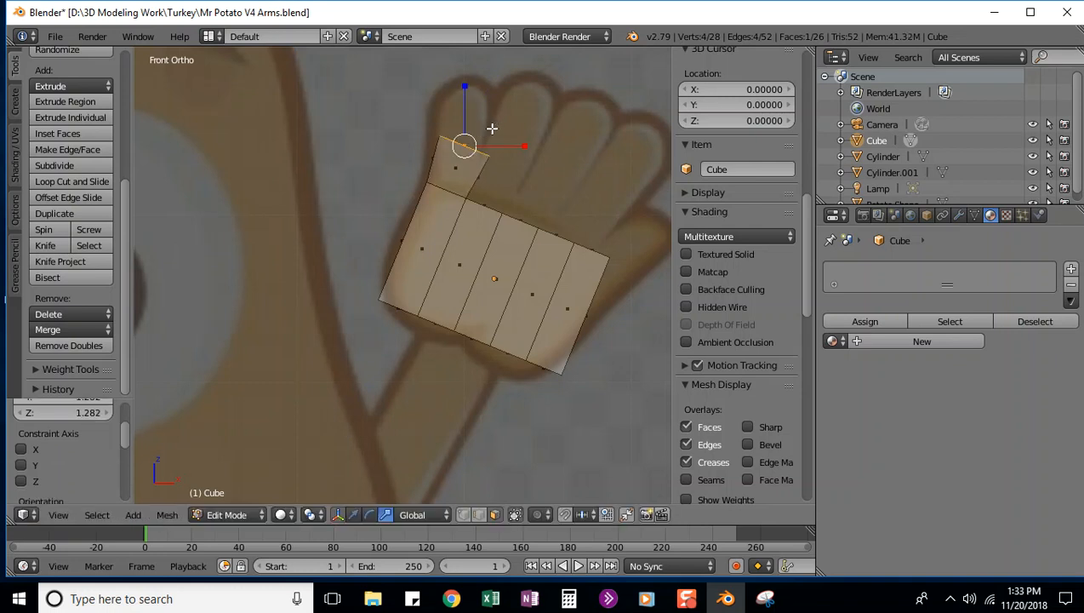
pyautogui.press('g')
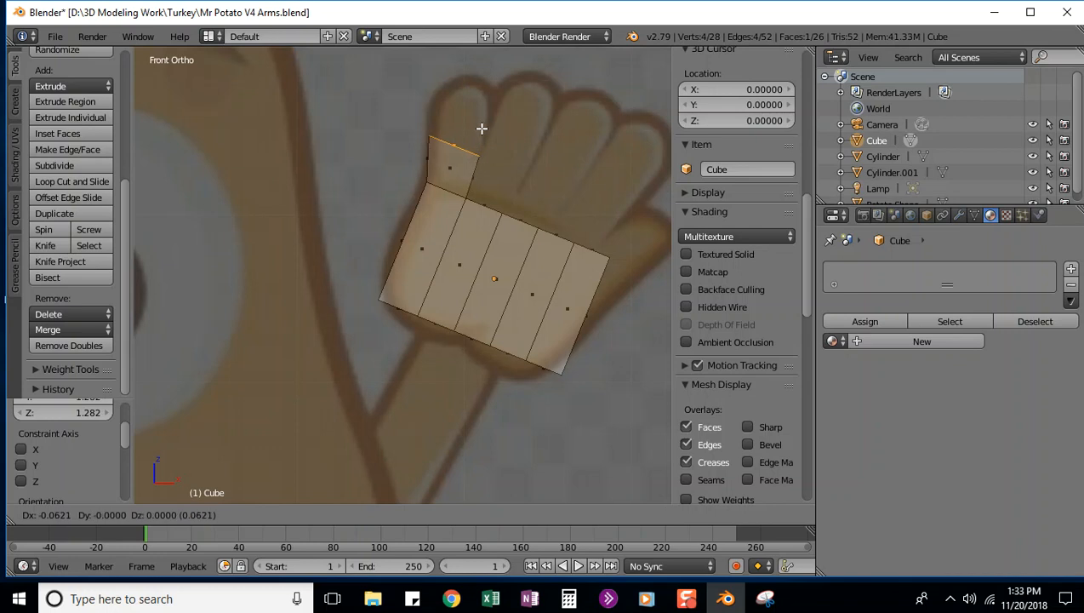
pyautogui.click(485, 124)
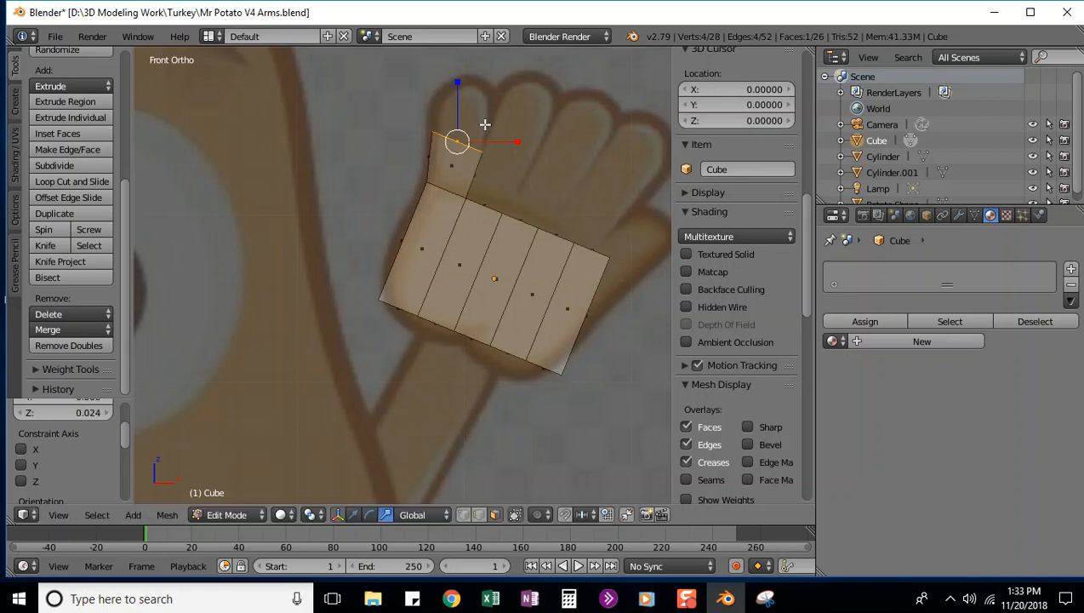
pyautogui.press('r')
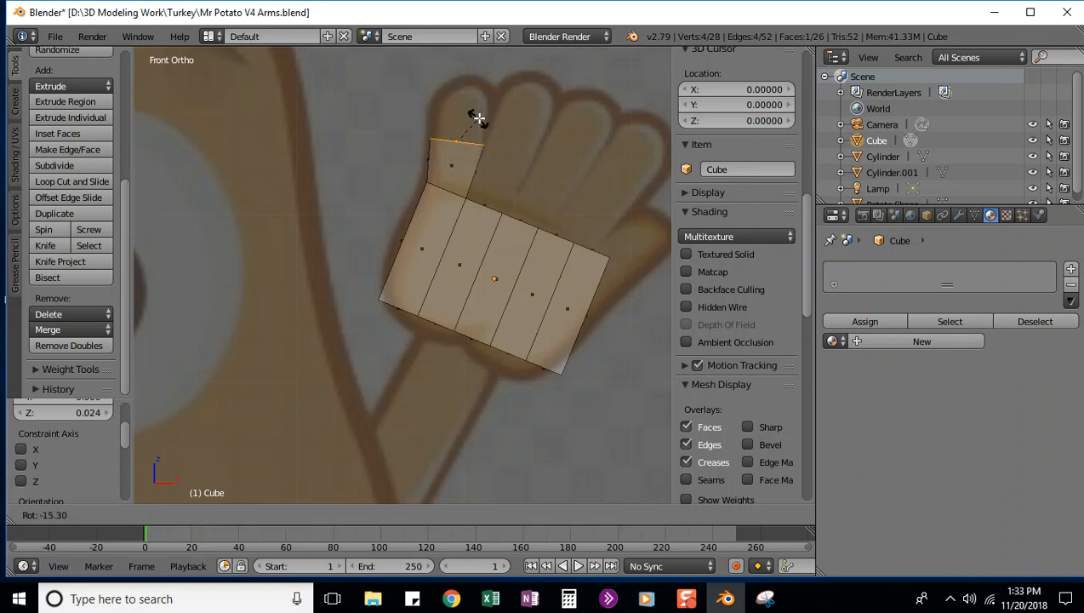
pyautogui.click(479, 118)
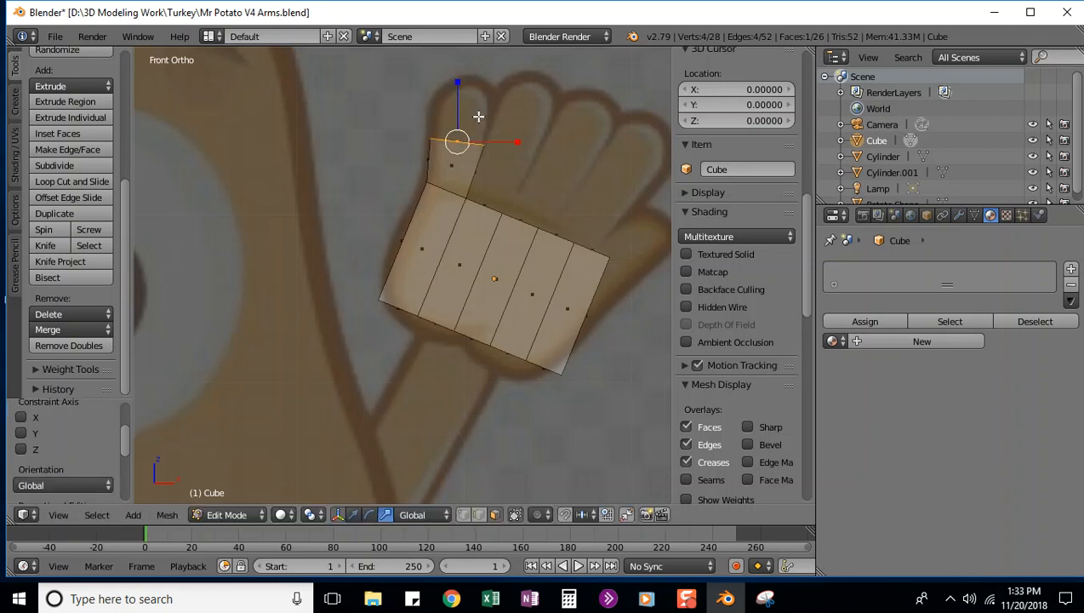
# Step: Extrude the finger's end face about 0.18 along its normal and scale it up by about 1.16
pyautogui.press('e')
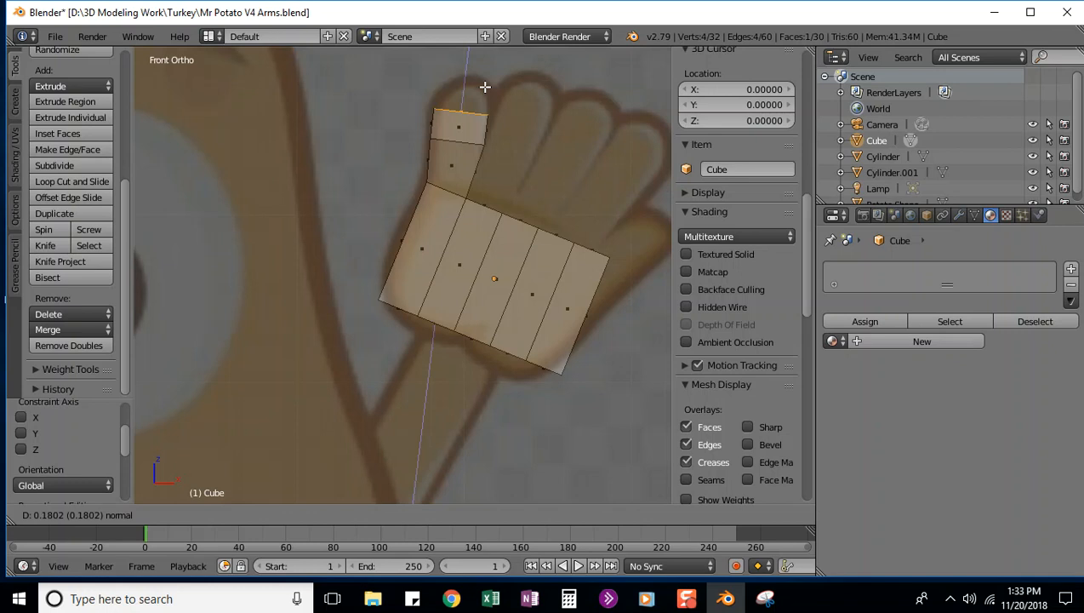
pyautogui.click(485, 86)
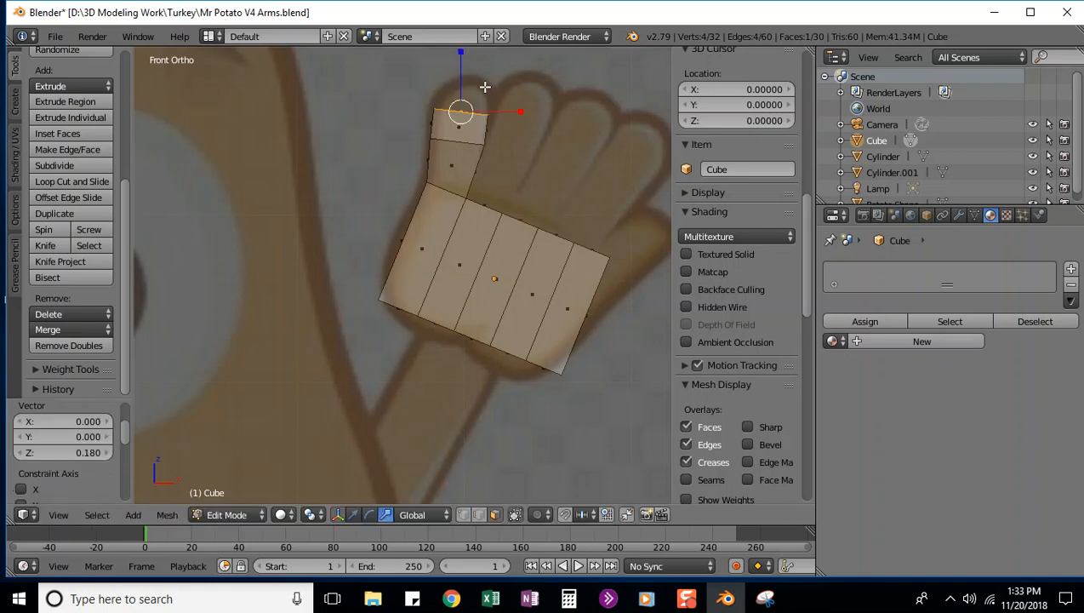
pyautogui.press('s')
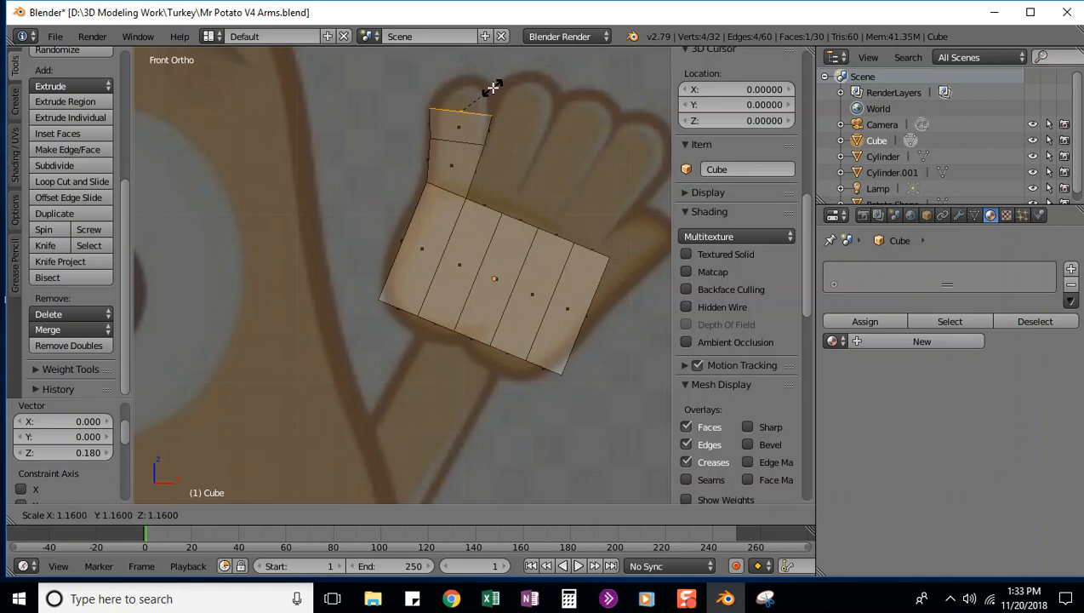
pyautogui.click(493, 88)
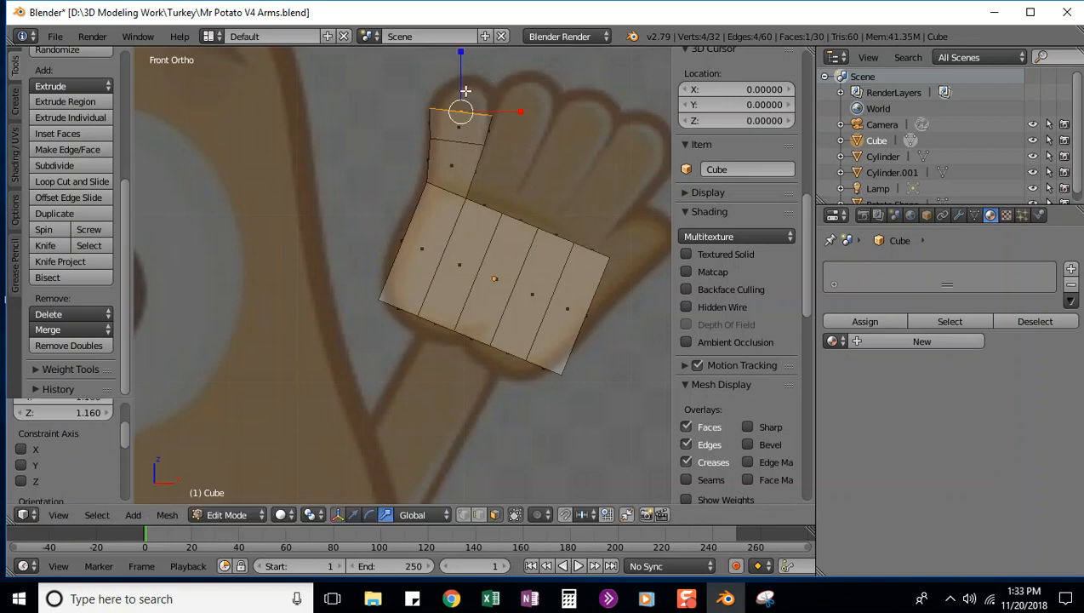
# Step: Extrude the end face about 0.2 up to the fingertip and taper it by scaling to about 0.46
pyautogui.press('e')
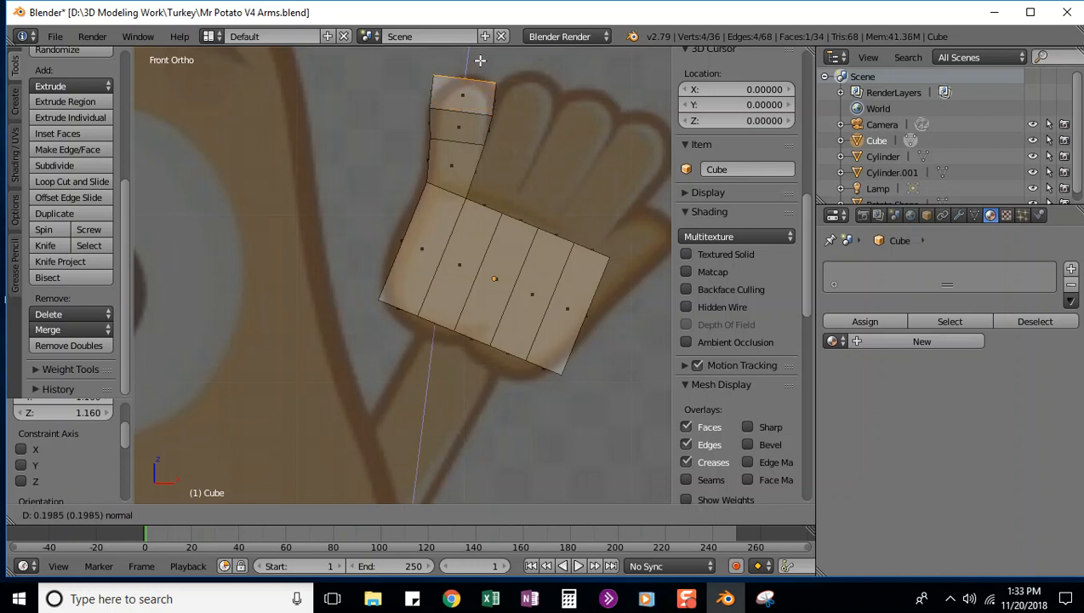
pyautogui.click(480, 60)
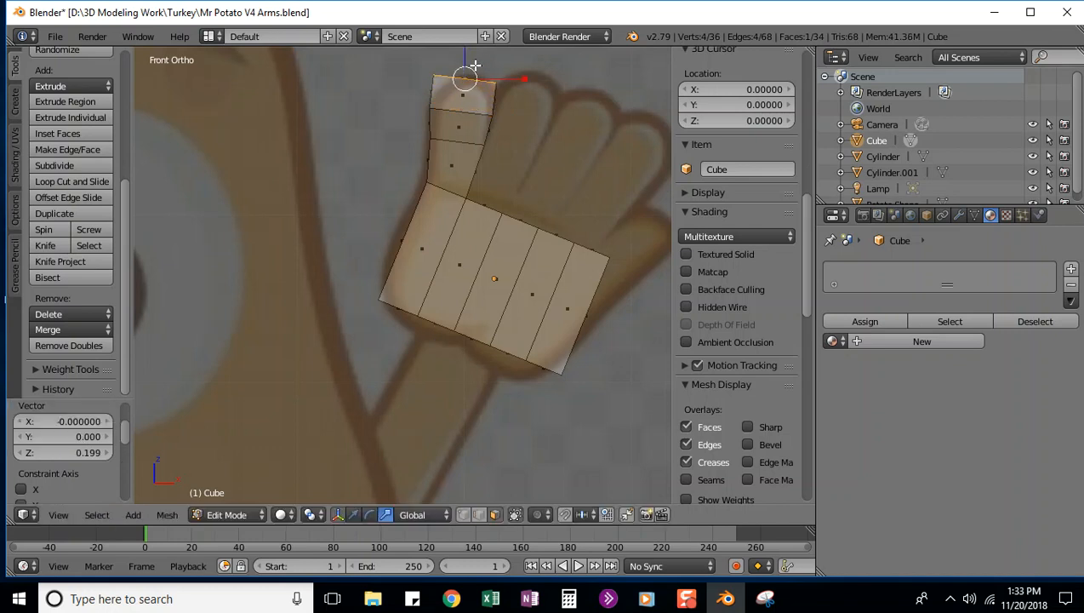
pyautogui.press('s')
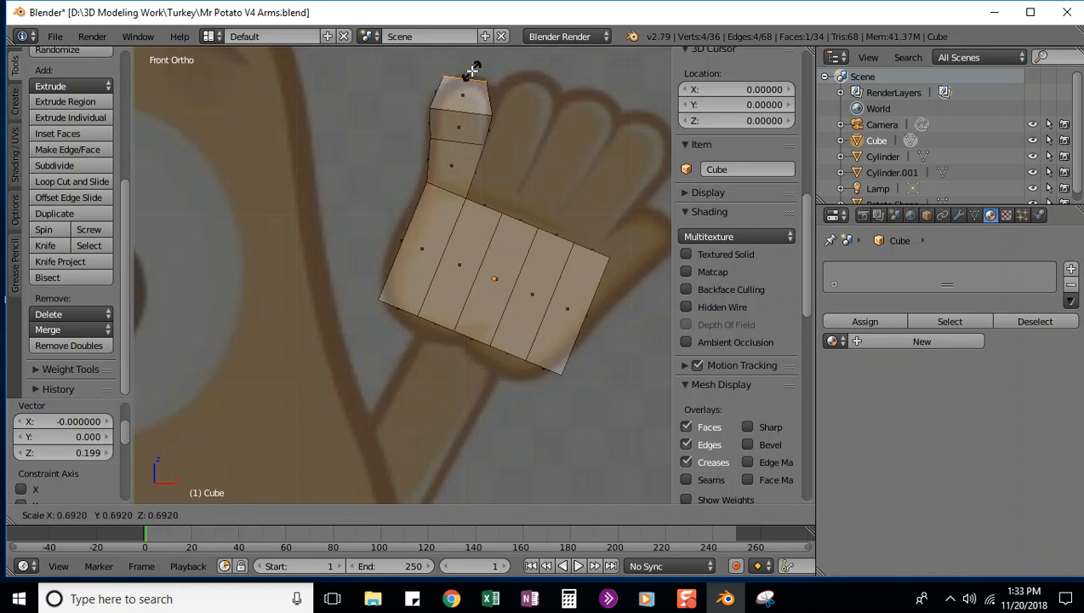
pyautogui.click(473, 72)
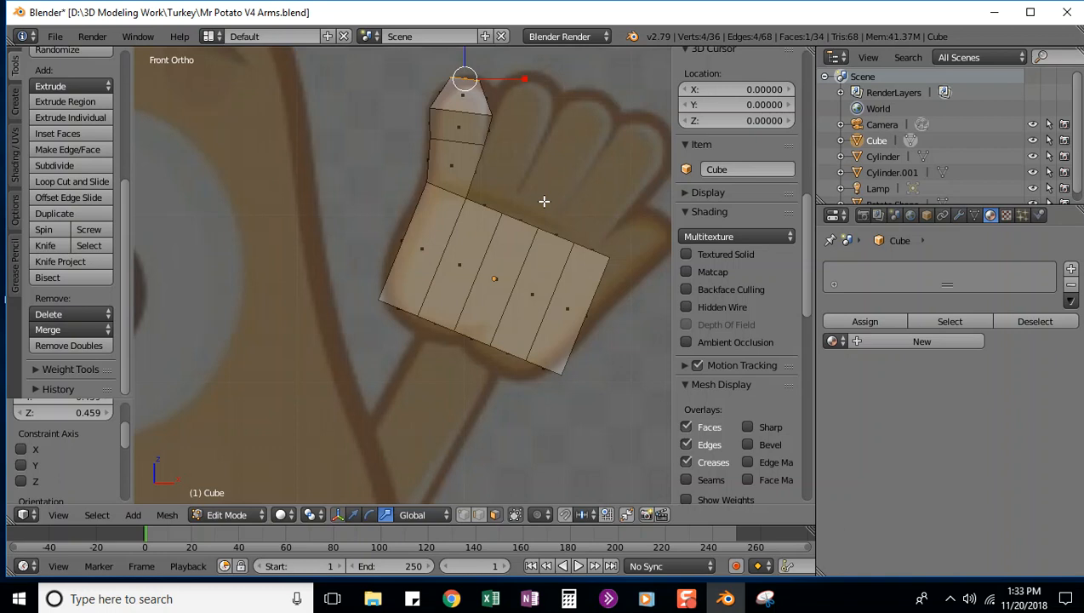
# Step: Save the current file, then start saving a new version and change its name from V4 Arms to V5 Finger 1
pyautogui.click(55, 36)
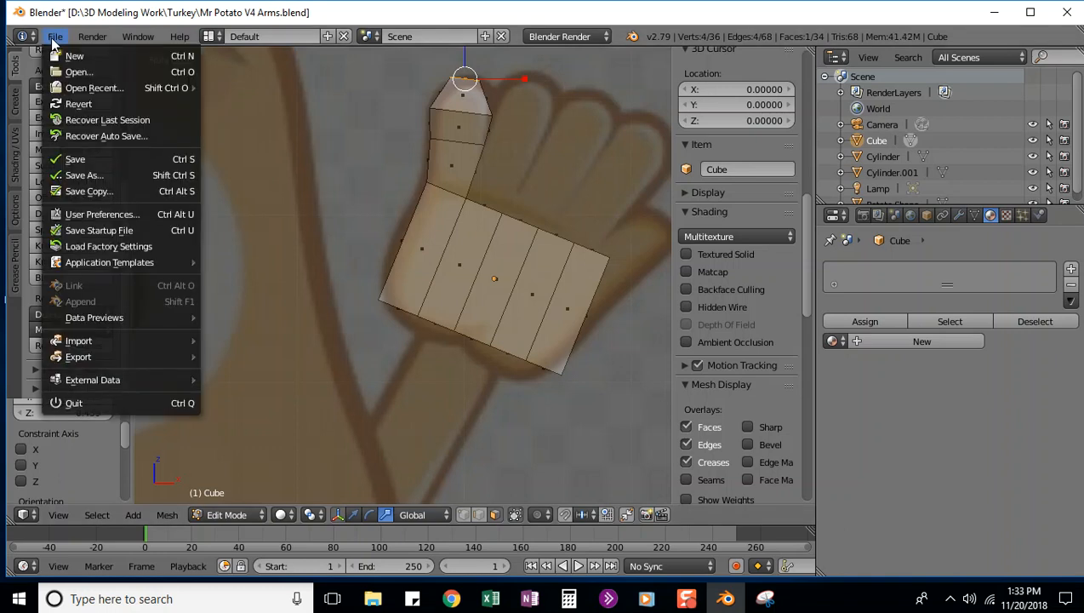
pyautogui.click(73, 160)
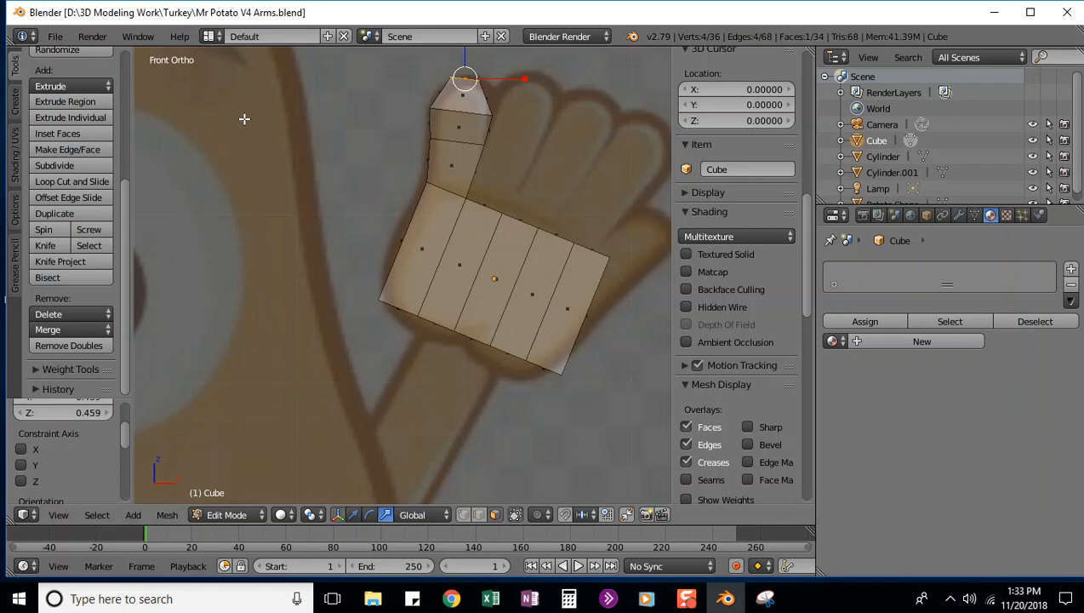
pyautogui.click(55, 37)
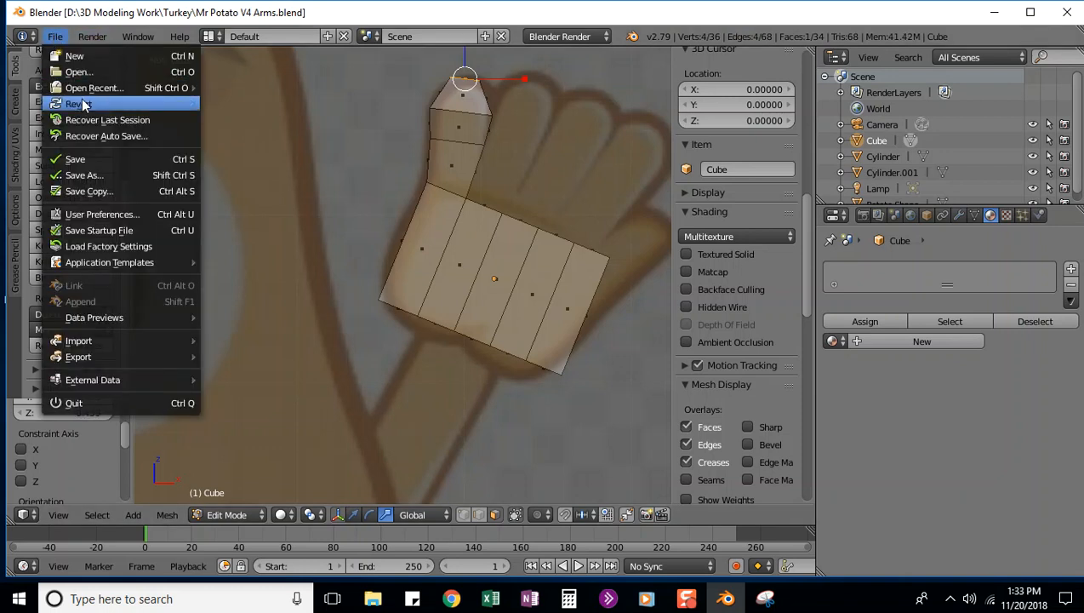
pyautogui.click(83, 174)
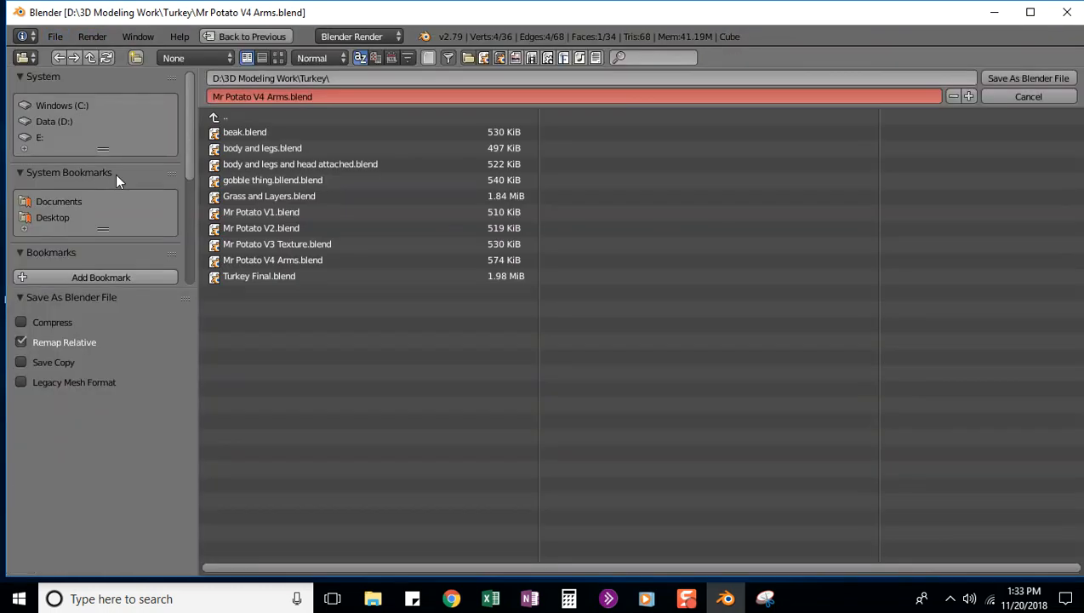
pyautogui.click(264, 96)
pyautogui.moveTo(291, 96); pyautogui.dragTo(257, 96)
pyautogui.write('5 Finger 1')
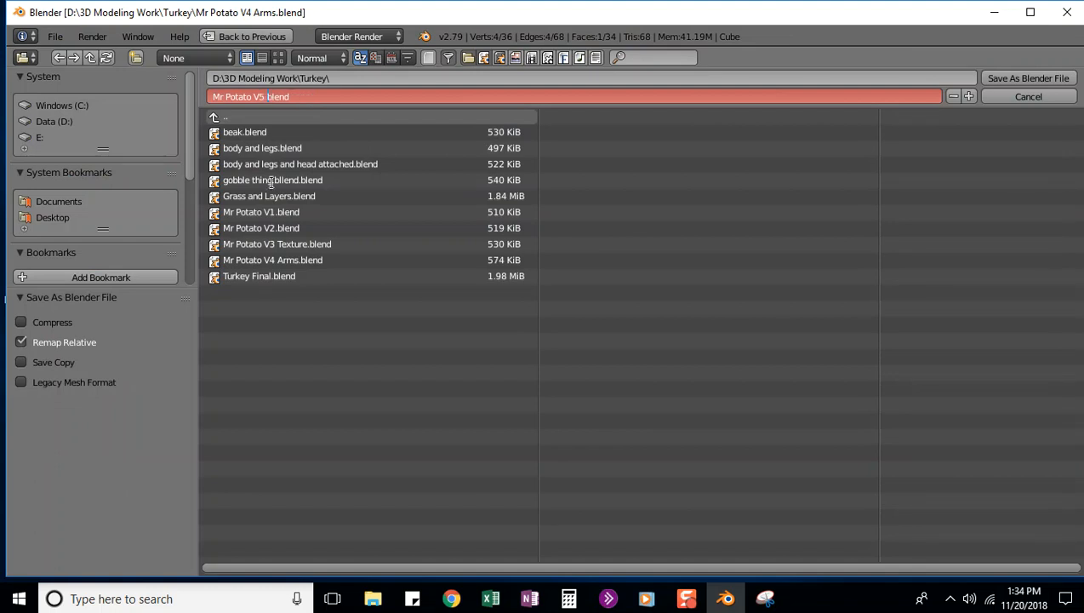
pyautogui.click(271, 182)
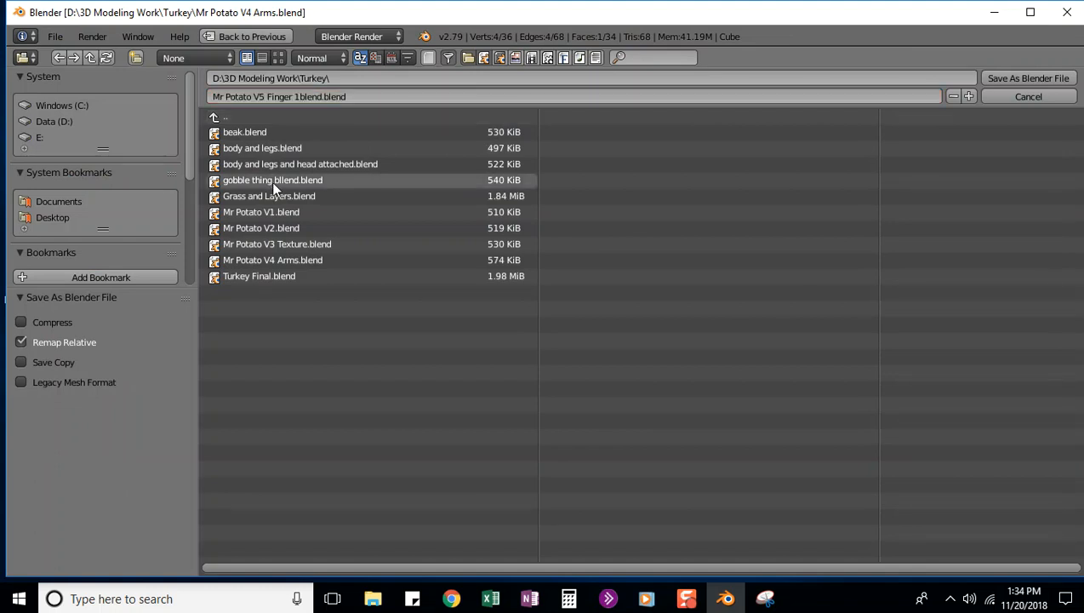
# Step: Remove the extra "blend" from the file name and save the version as Mr Potato V5 Finger 1.blend
pyautogui.click(320, 97)
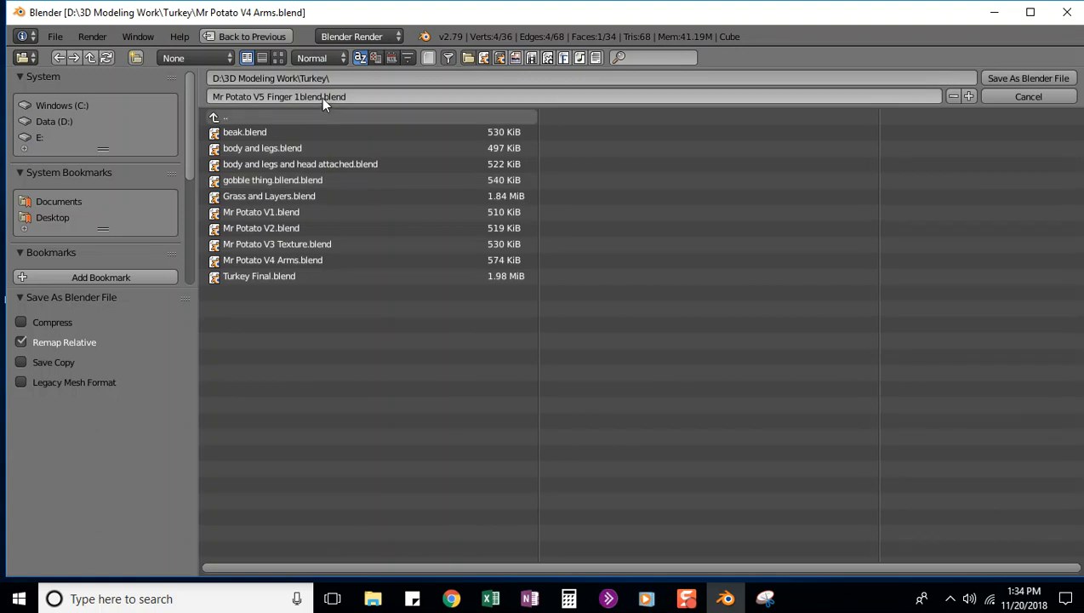
pyautogui.click(321, 97)
pyautogui.press('BackSpace')
pyautogui.press('BackSpace')
pyautogui.press('BackSpace')
pyautogui.press('BackSpace')
pyautogui.press('BackSpace')
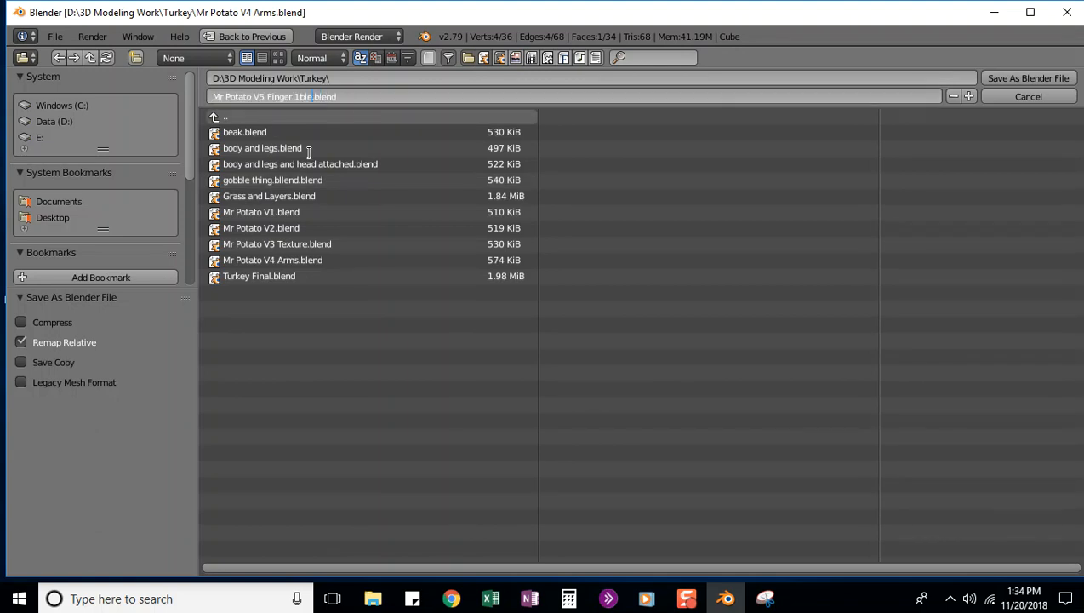
pyautogui.press('Return')
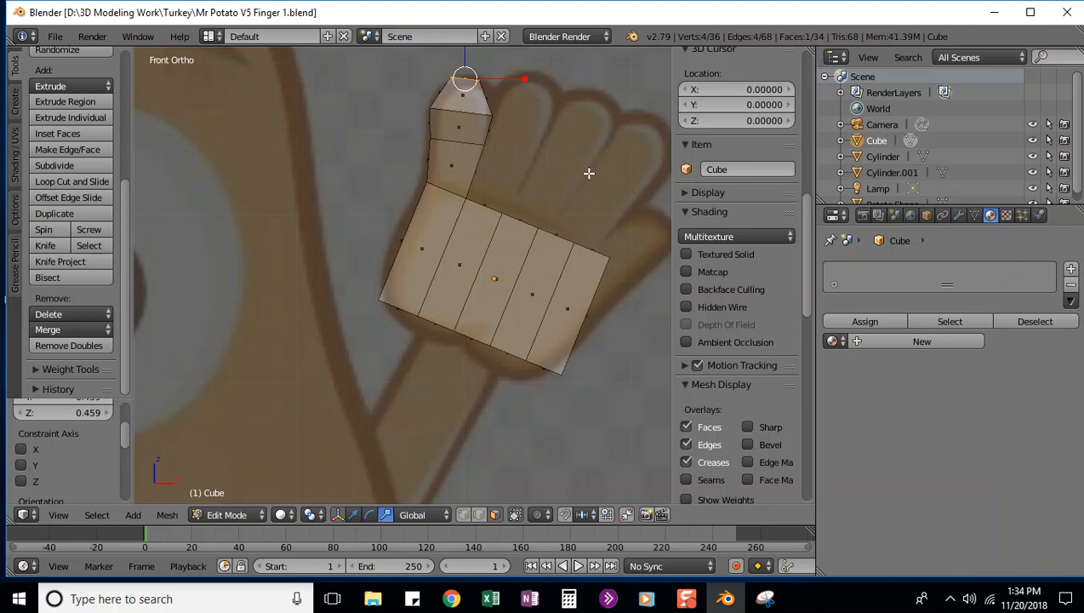
# Step: Extrude the upper face of the palm segment beside the first finger about 0.37 along its normal to start the second finger
pyautogui.moveTo(589, 171); pyautogui.dragTo(565, 199, button='middle')
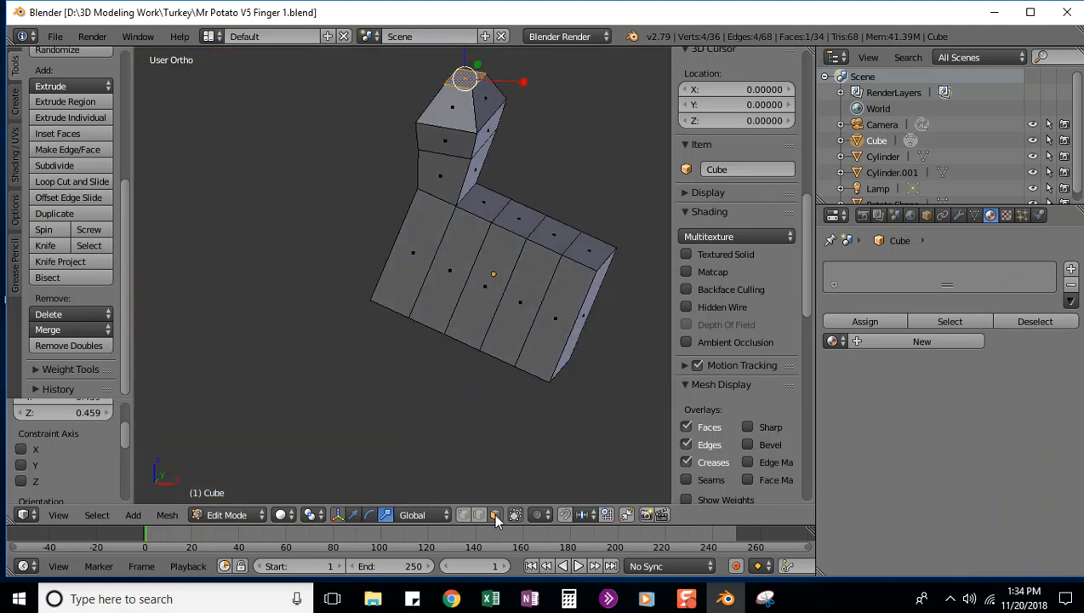
pyautogui.rightClick(486, 200)
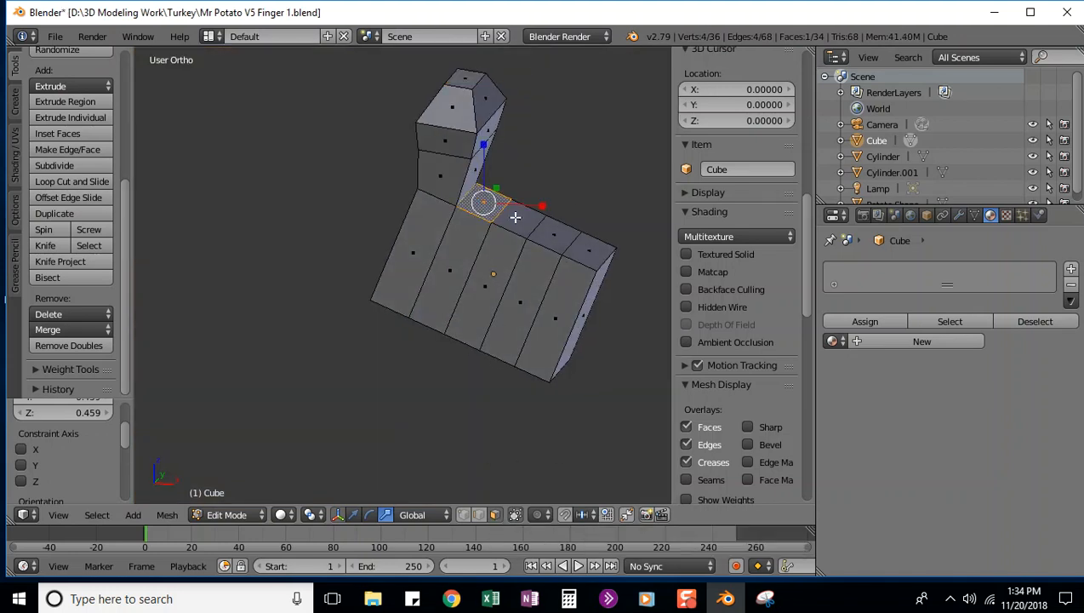
pyautogui.click(563, 513)
pyautogui.click(626, 515)
pyautogui.press('KP_1')
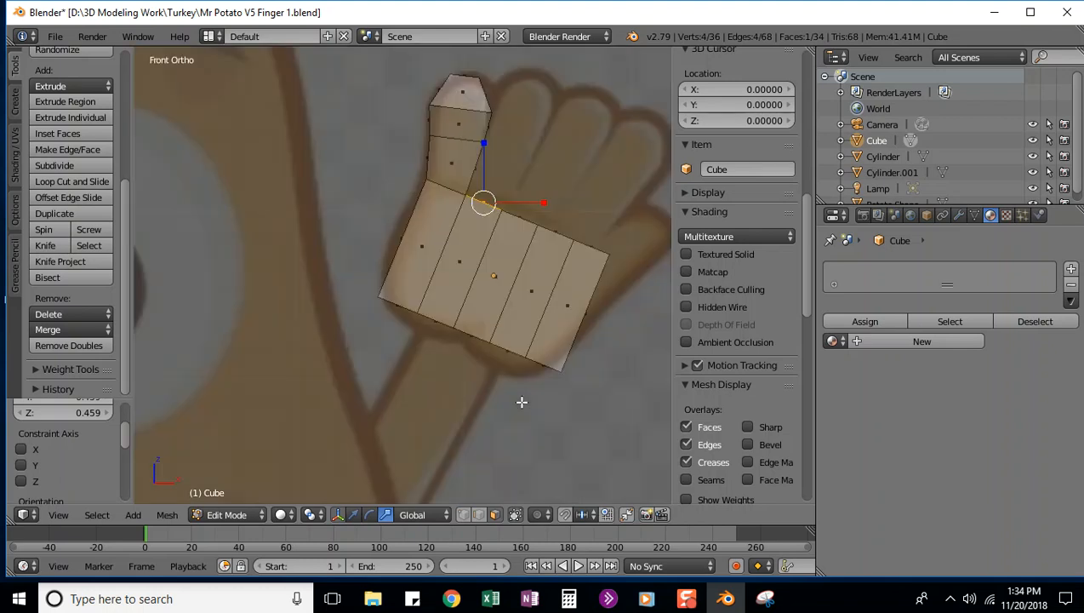
pyautogui.press('e')
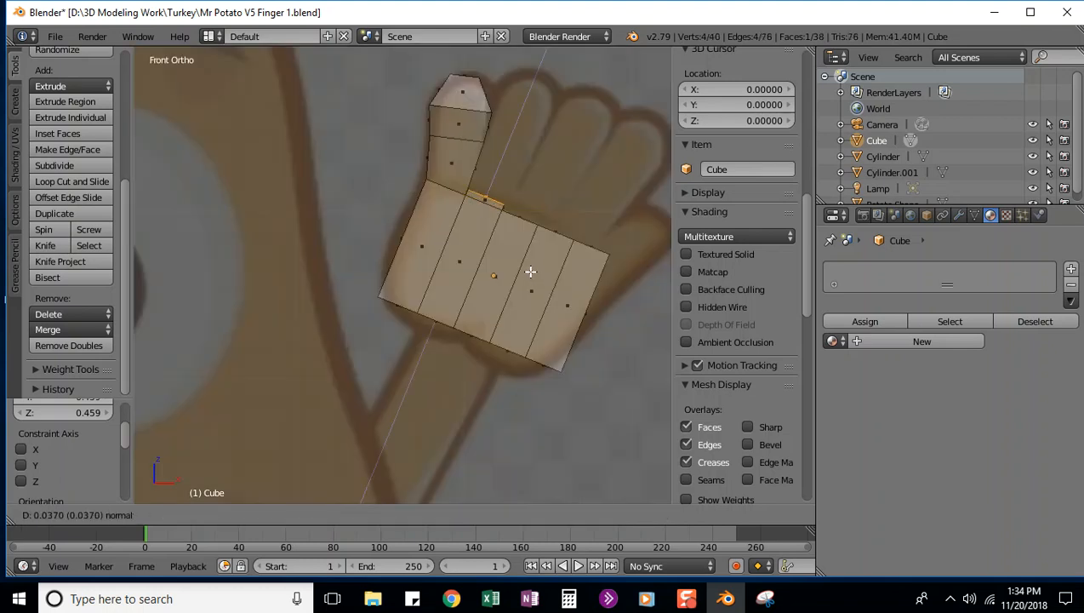
pyautogui.click(553, 225)
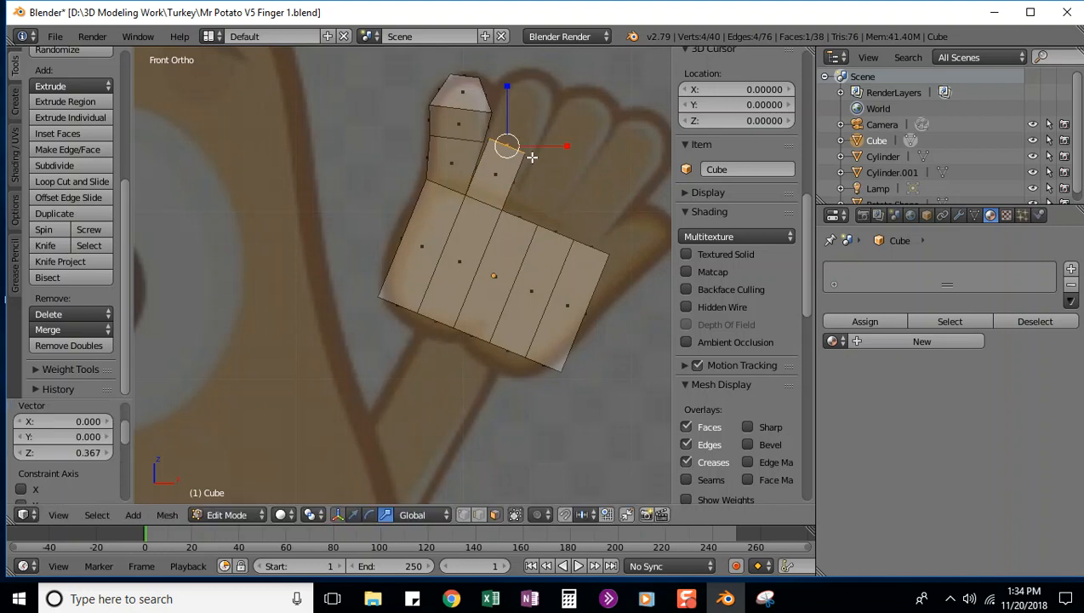
# Step: Move the second finger's end face slightly away from the first finger and scale it up by about 1.13
pyautogui.press('g')
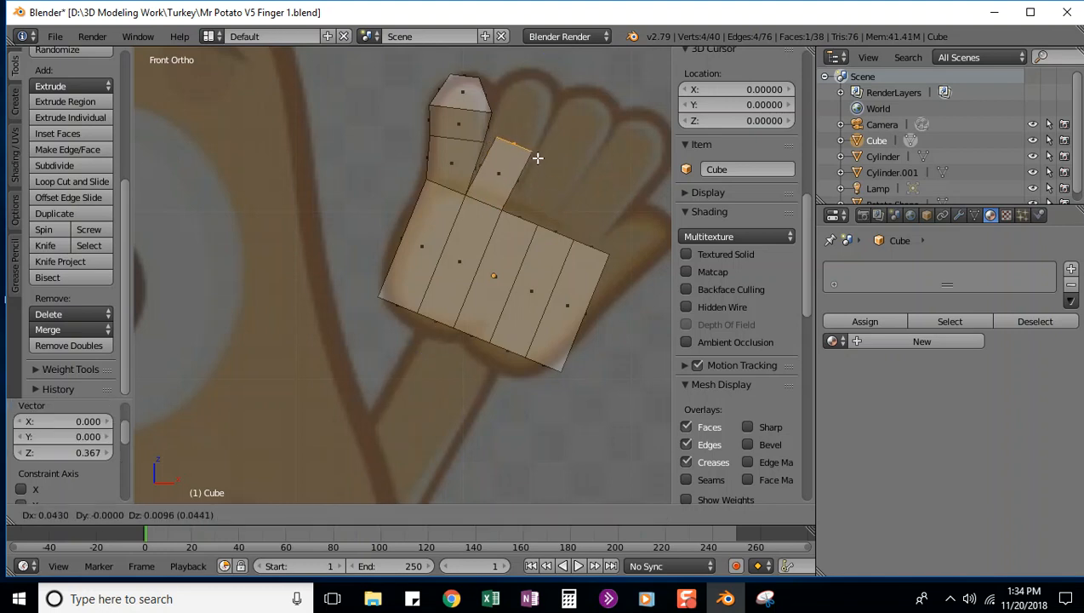
pyautogui.click(534, 157)
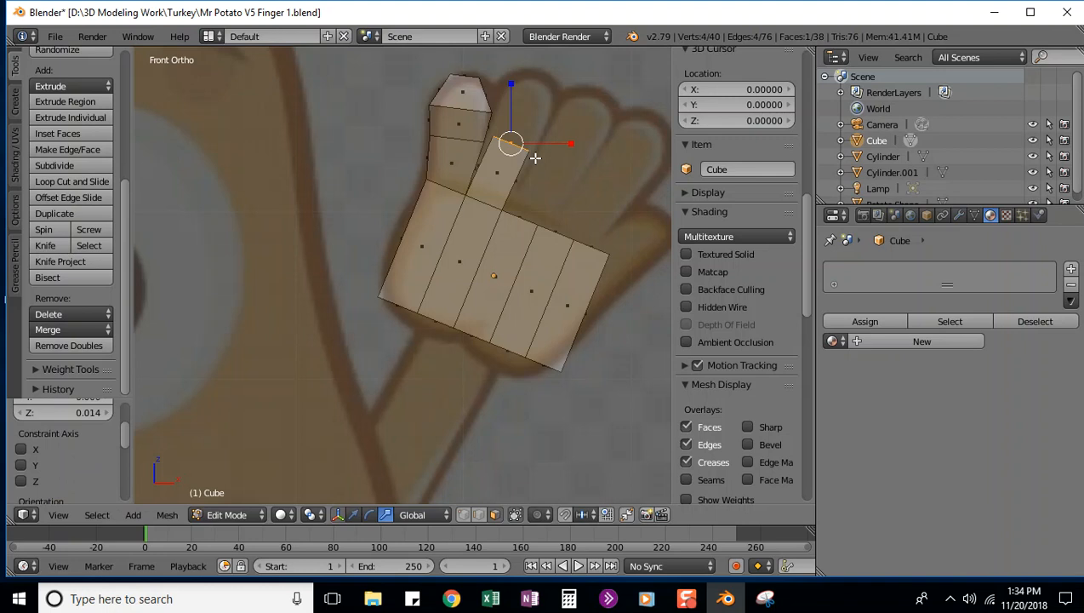
pyautogui.press('s')
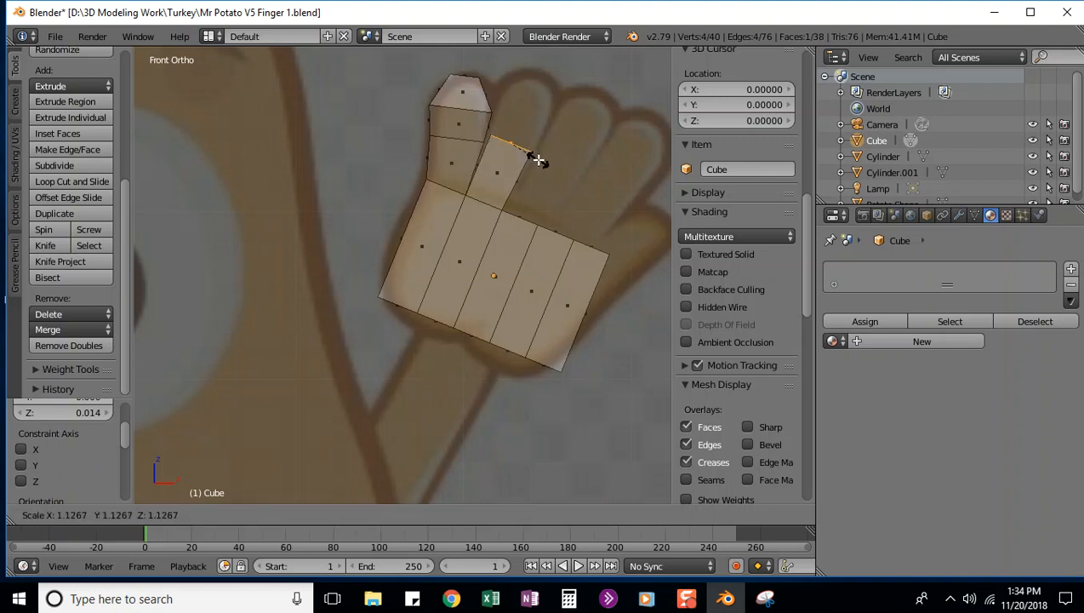
pyautogui.click(539, 159)
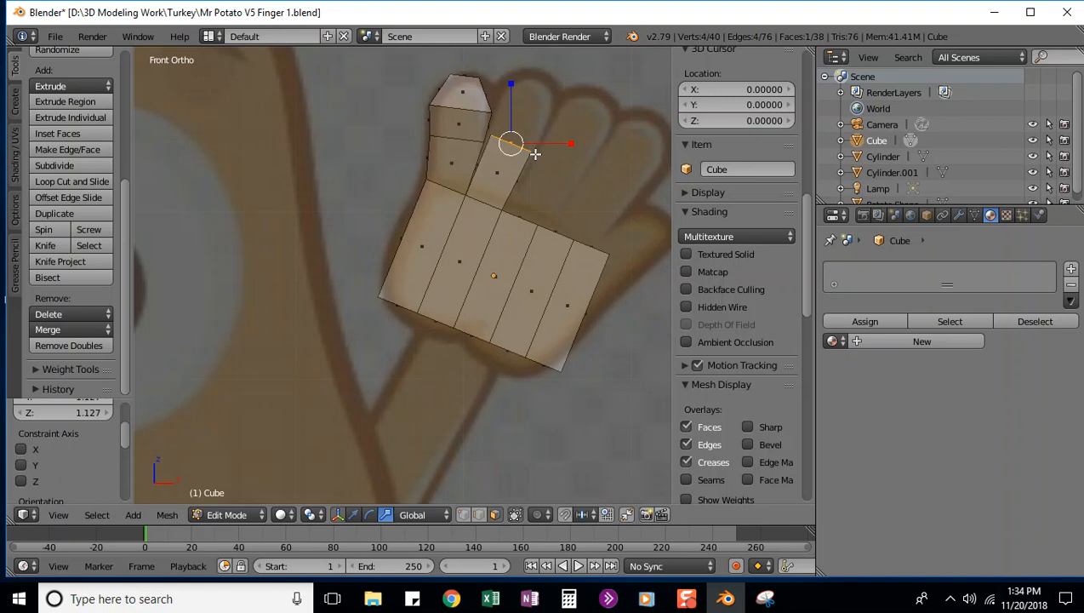
# Step: Extrude the second finger's end face about 0.19 along its normal and scale it up by about 1.24
pyautogui.press('e')
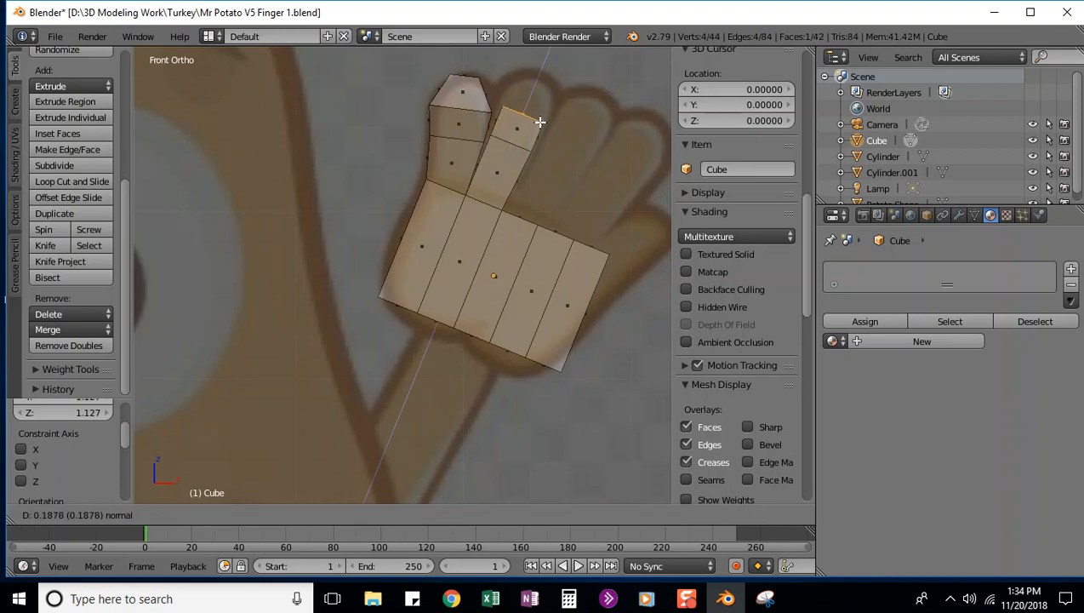
pyautogui.click(542, 120)
pyautogui.press('s')
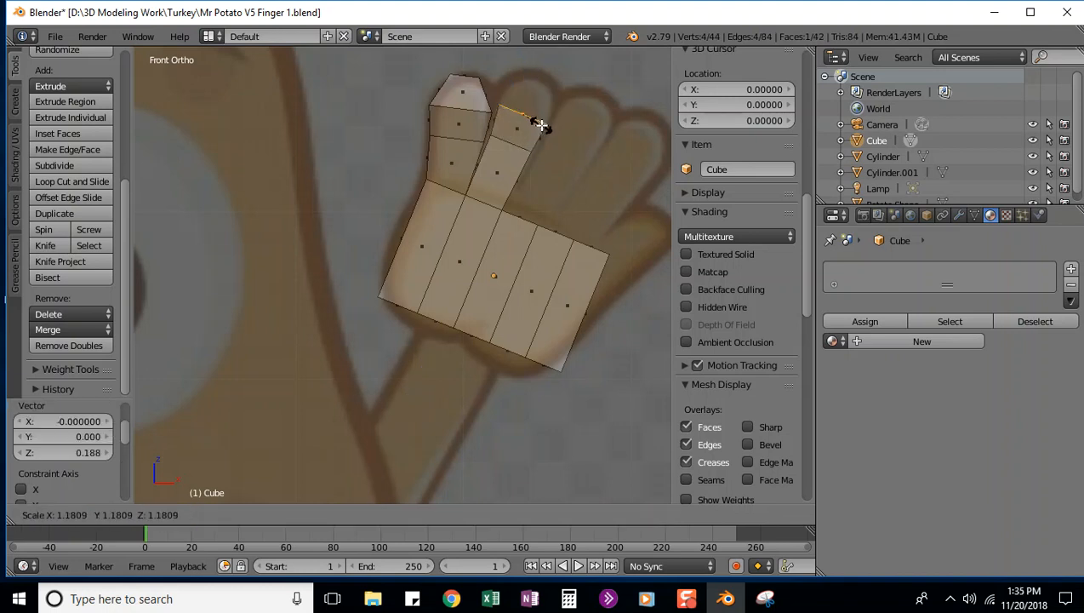
pyautogui.click(542, 121)
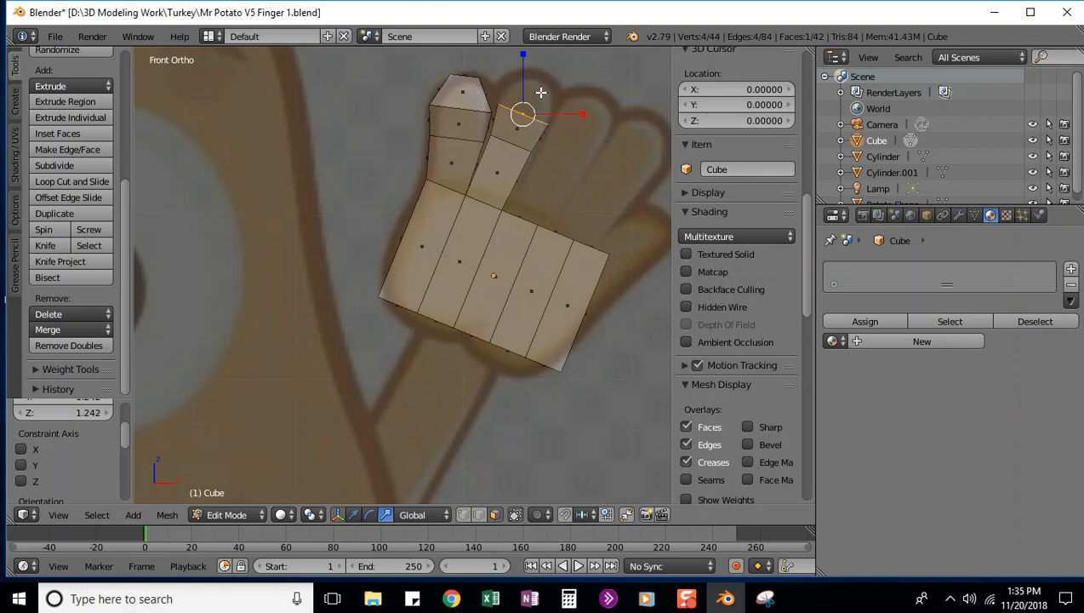
# Step: Extrude the second finger's end face about 0.24 up to the fingertip and taper it by scaling to about 0.55
pyautogui.press('e')
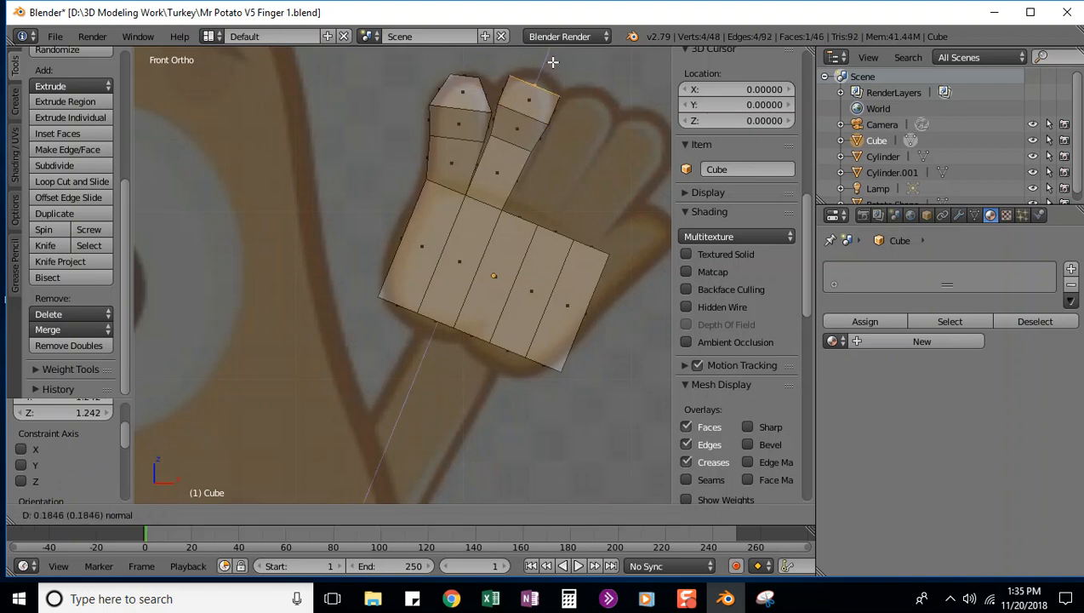
pyautogui.click(554, 58)
pyautogui.press('s')
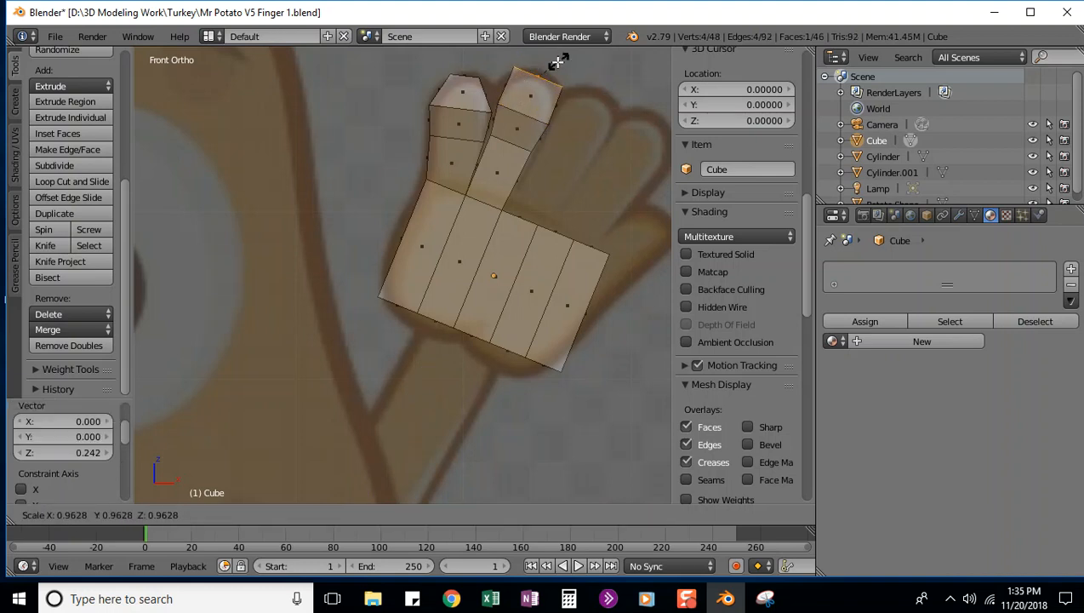
pyautogui.click(537, 62)
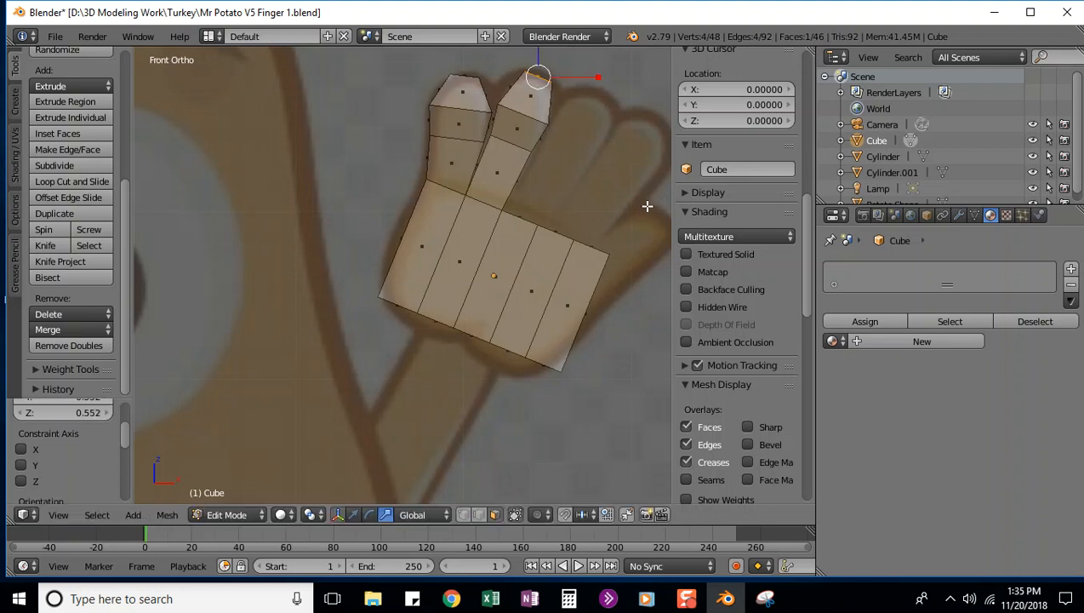
# Step: In edge select mode, scale the second finger's upper edge loop to about 0.76 and the loop below to about 0.99 along Y
pyautogui.press('KP_3')
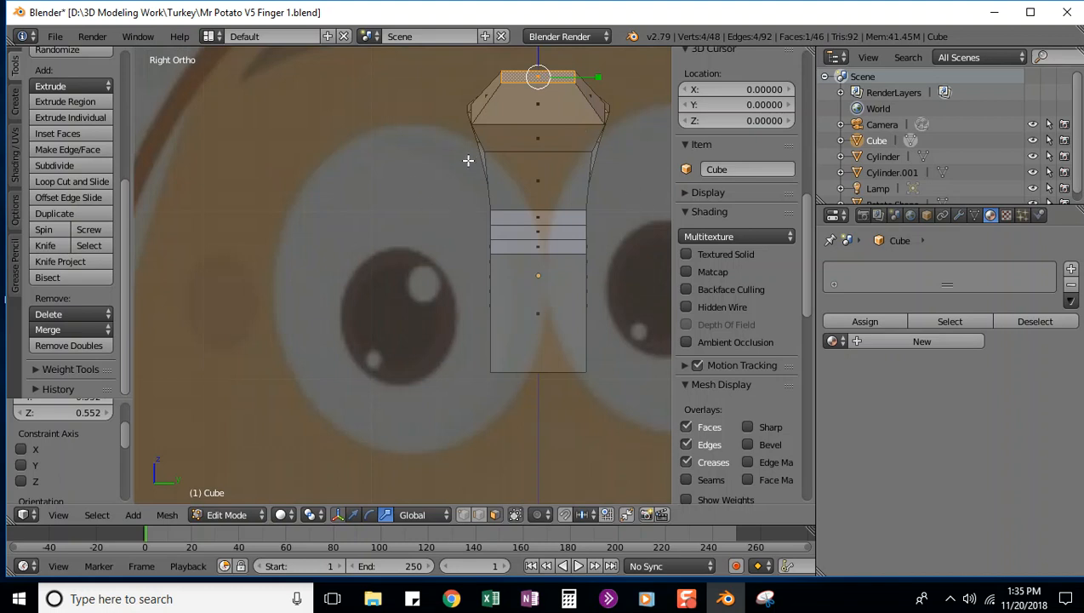
pyautogui.moveTo(349, 172); pyautogui.dragTo(381, 175, button='middle')
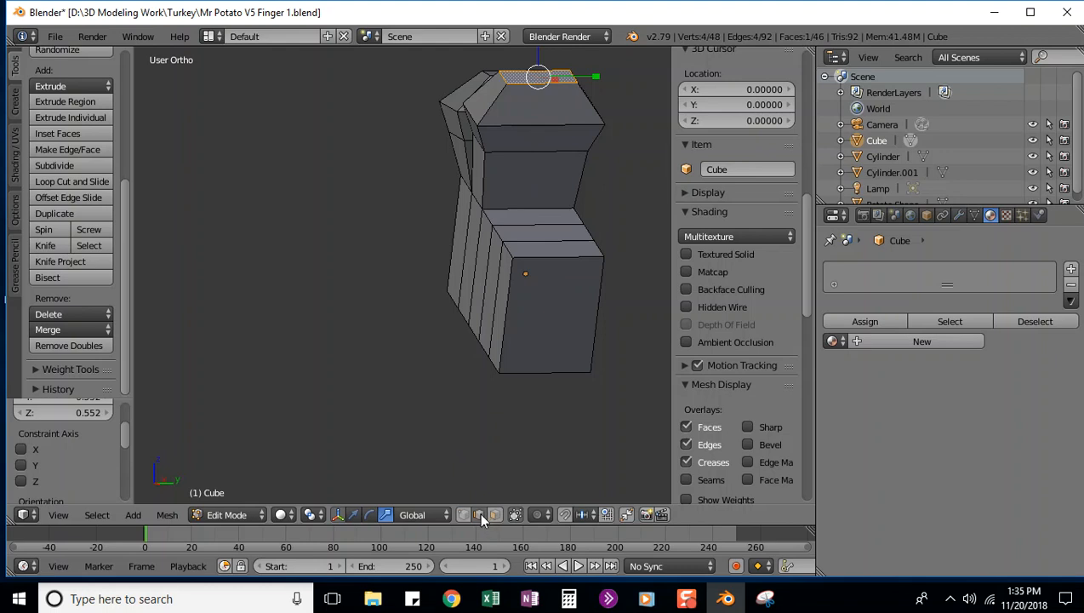
pyautogui.keyDown('alt'); pyautogui.rightClick(536, 125); pyautogui.keyUp('alt')
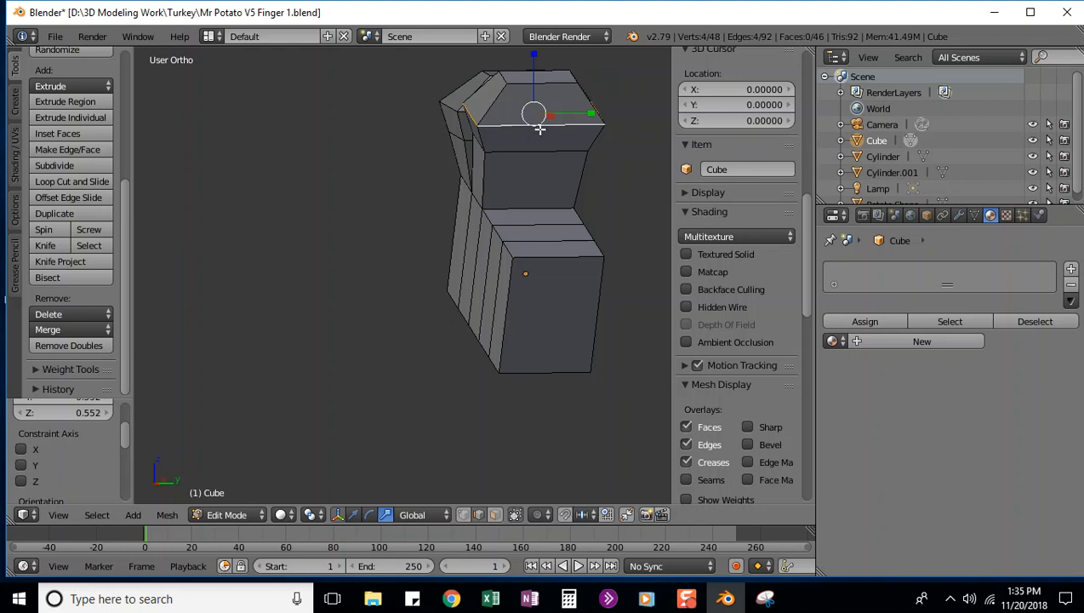
pyautogui.click(384, 514)
pyautogui.moveTo(593, 112); pyautogui.dragTo(578, 114)
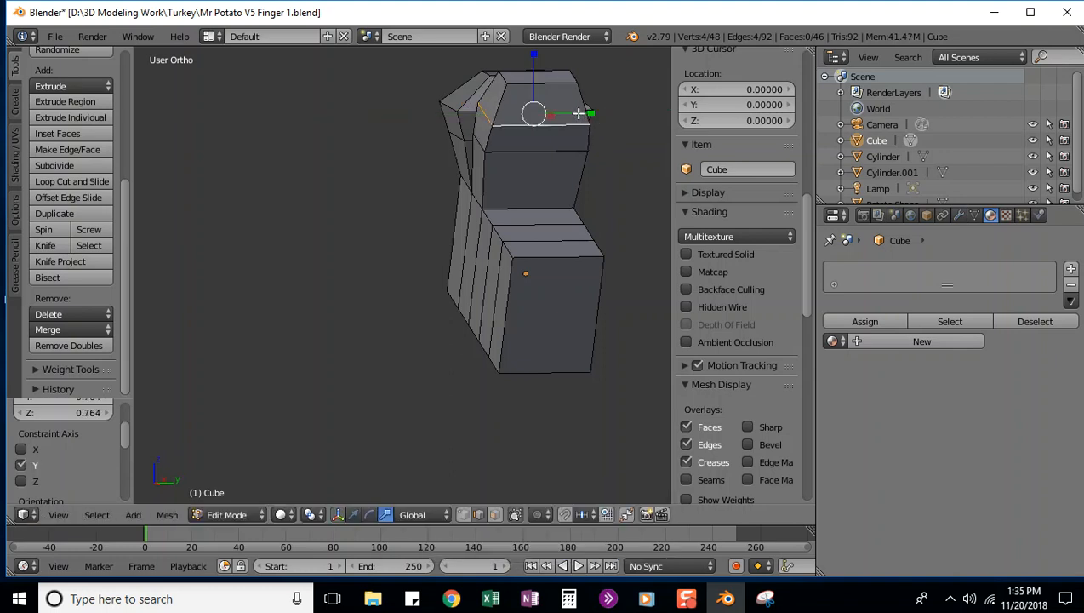
pyautogui.keyDown('alt'); pyautogui.rightClick(531, 150); pyautogui.keyUp('alt')
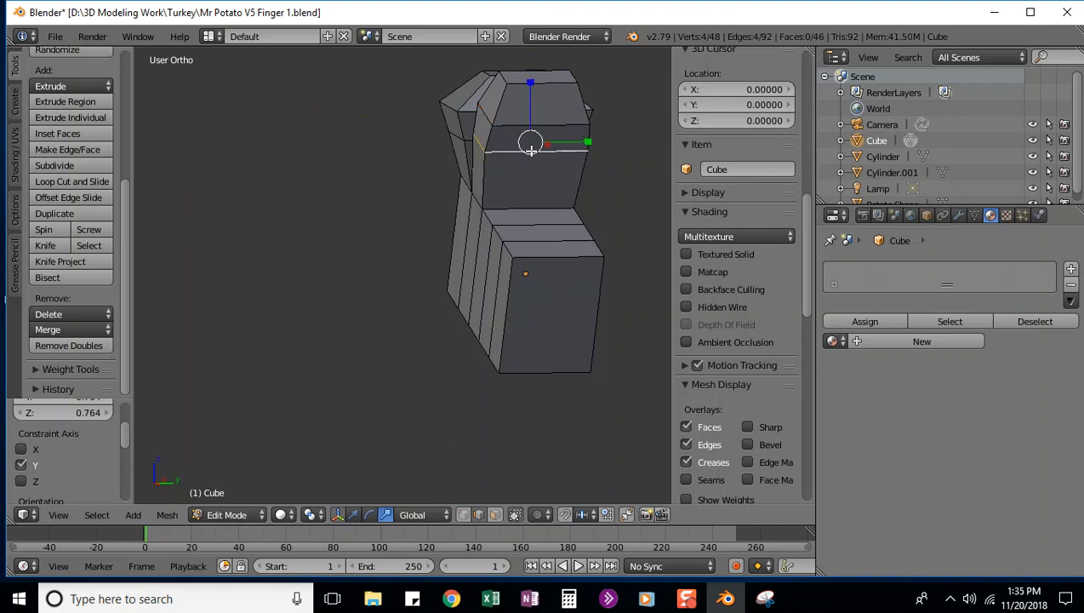
pyautogui.moveTo(585, 141); pyautogui.dragTo(594, 149)
# Step: Select the first finger's edge loop just below the tip and scale it to about 0.78 along Y
pyautogui.keyDown('alt'); pyautogui.rightClick(449, 106); pyautogui.keyUp('alt')
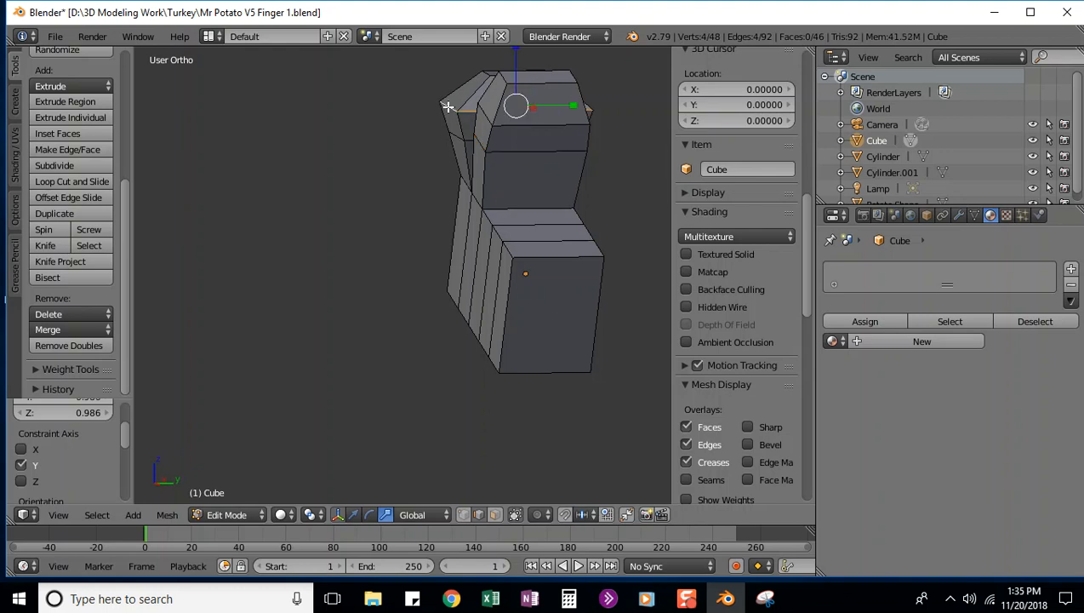
pyautogui.press('s')
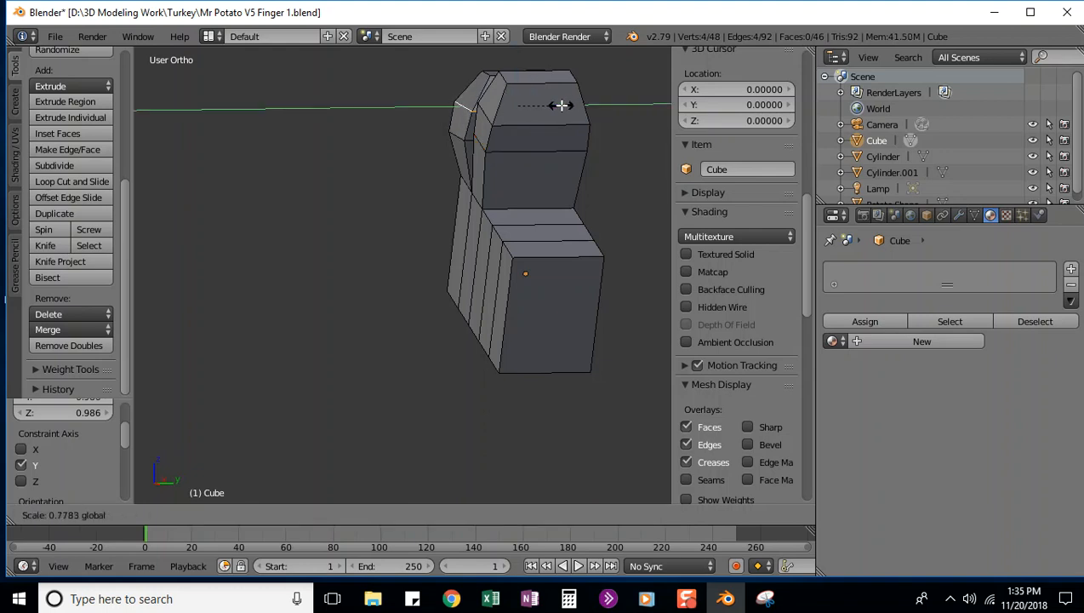
pyautogui.click(565, 104)
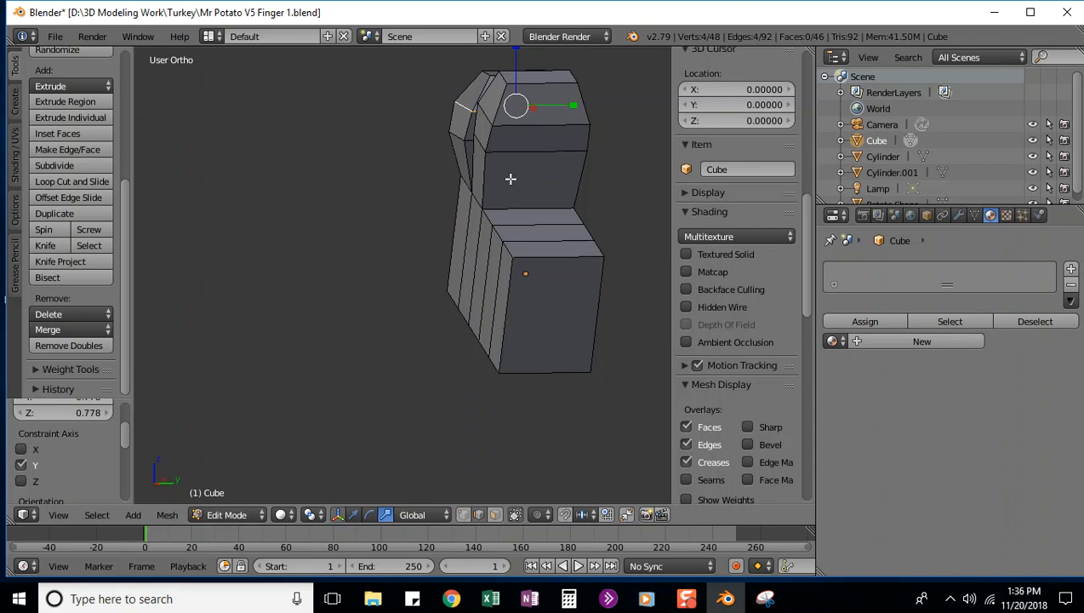
# Step: In face select mode, extrude the top face of the third palm segment about 0.39 along its normal to start the third finger
pyautogui.press('KP_1')
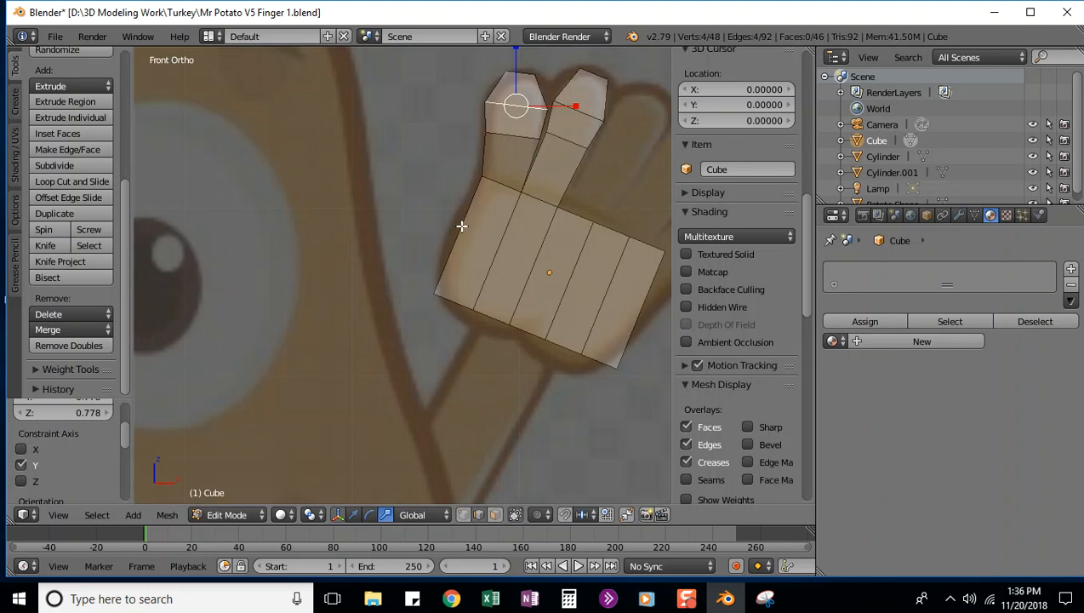
pyautogui.moveTo(597, 213); pyautogui.dragTo(591, 240, button='middle')
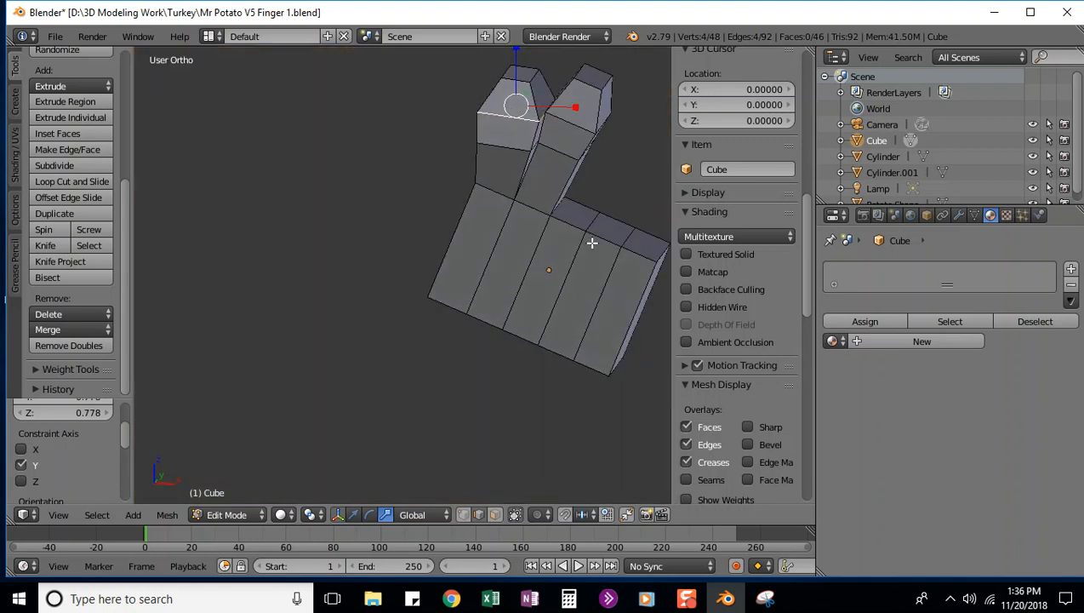
pyautogui.click(494, 516)
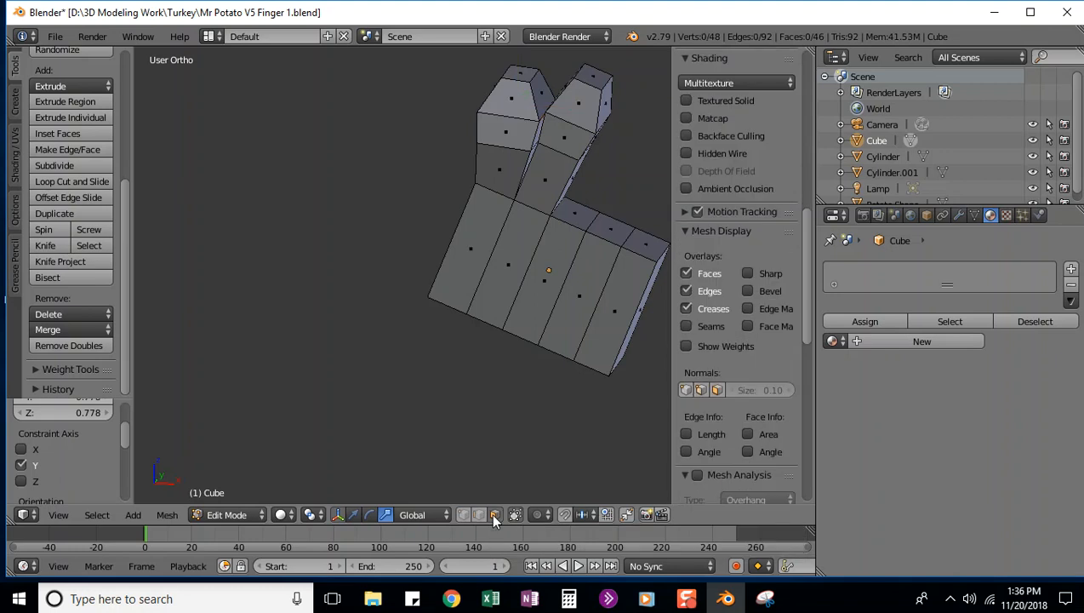
pyautogui.rightClick(575, 213)
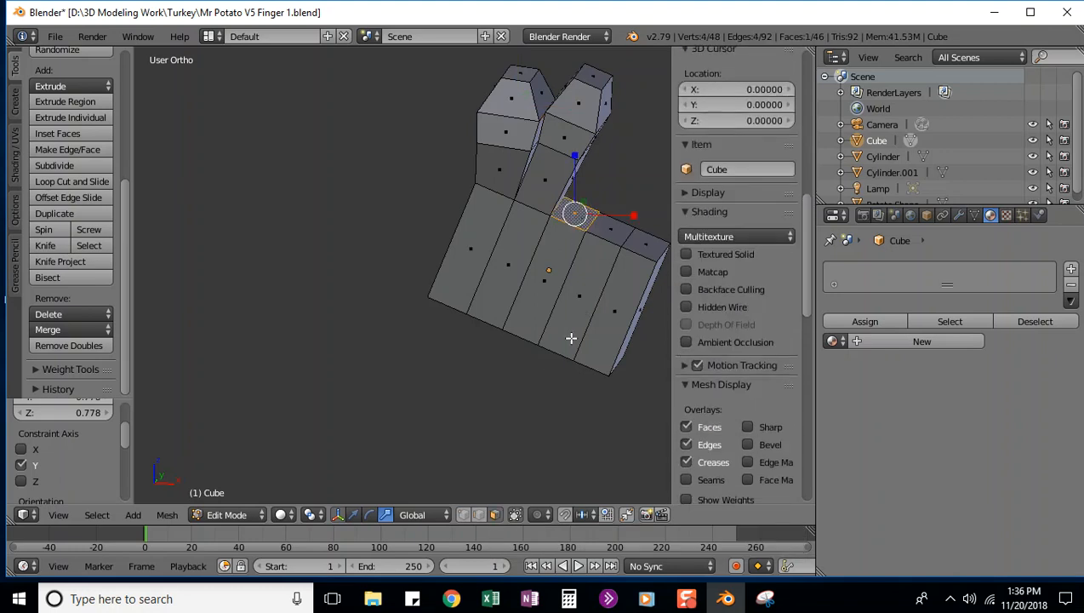
pyautogui.press('KP_1')
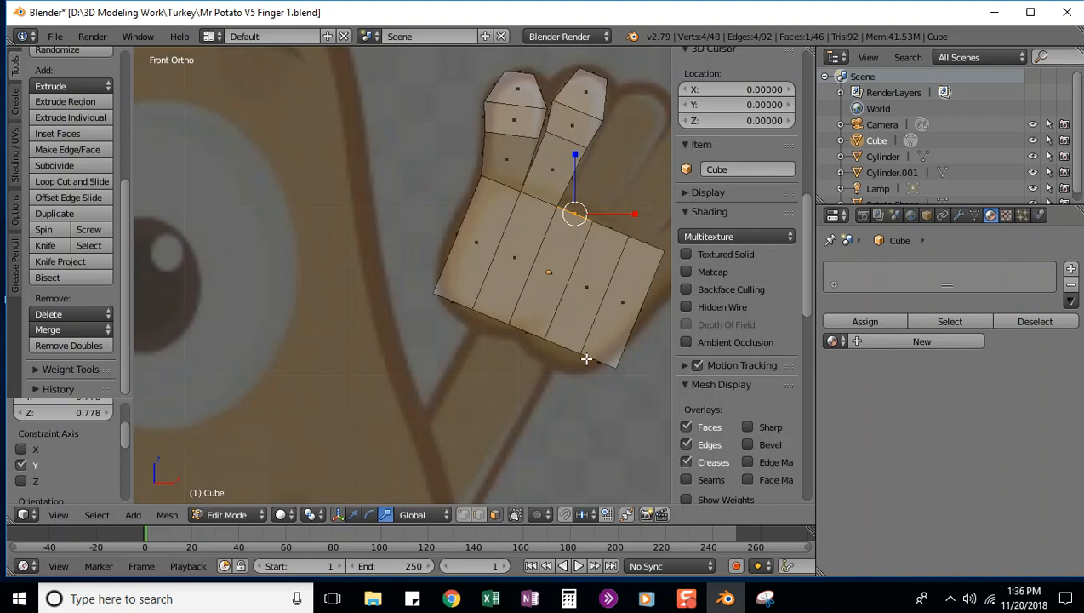
pyautogui.press('ctrl+KP_2')
pyautogui.press('ctrl+KP_8')
pyautogui.press('ctrl+KP_8')
pyautogui.press('ctrl+KP_6')
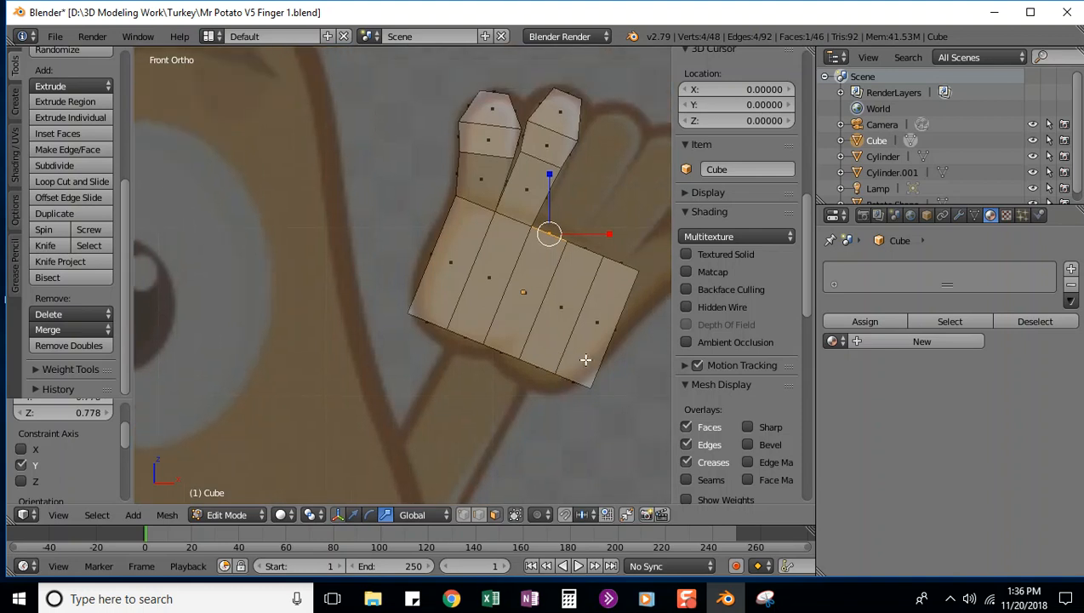
pyautogui.press('ctrl+KP_6')
pyautogui.press('ctrl+KP_6')
pyautogui.press('ctrl+KP_6')
pyautogui.press('ctrl+KP_6')
pyautogui.press('ctrl+KP_6')
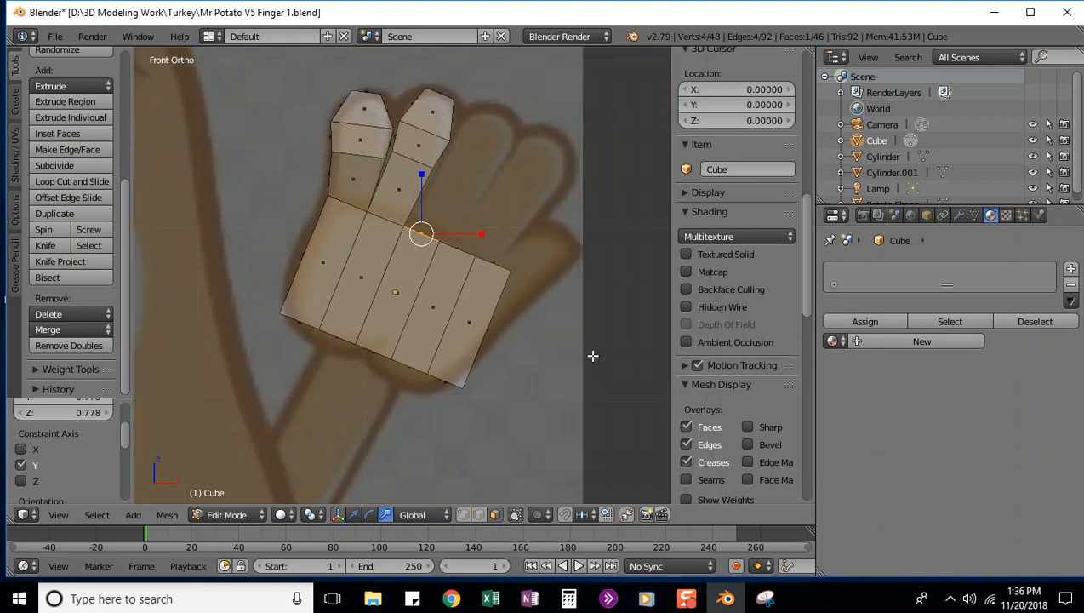
pyautogui.hotkey('ctrl', 'r')
pyautogui.click(450, 201)
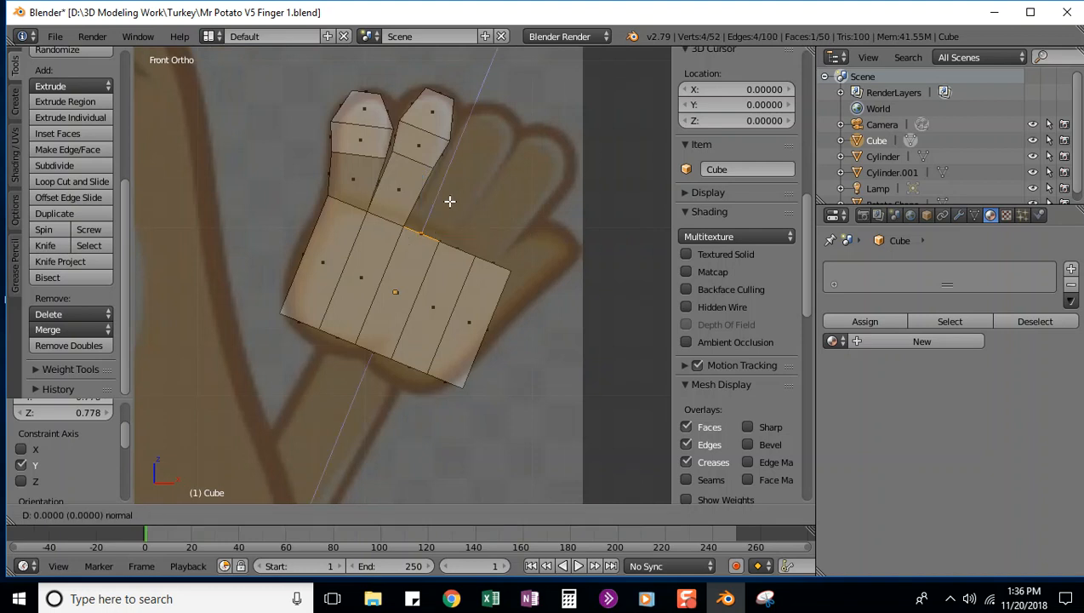
pyautogui.click(483, 145)
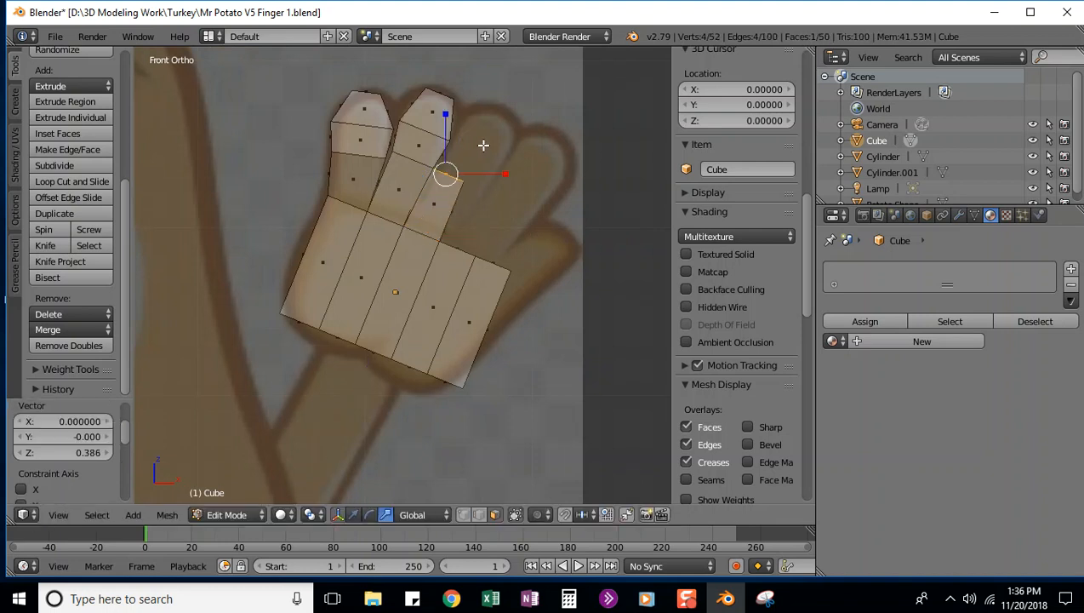
# Step: Move the third finger's end face about 0.105 in X and -0.033 in Z, and scale it to about 1.38 excluding Y
pyautogui.press('g')
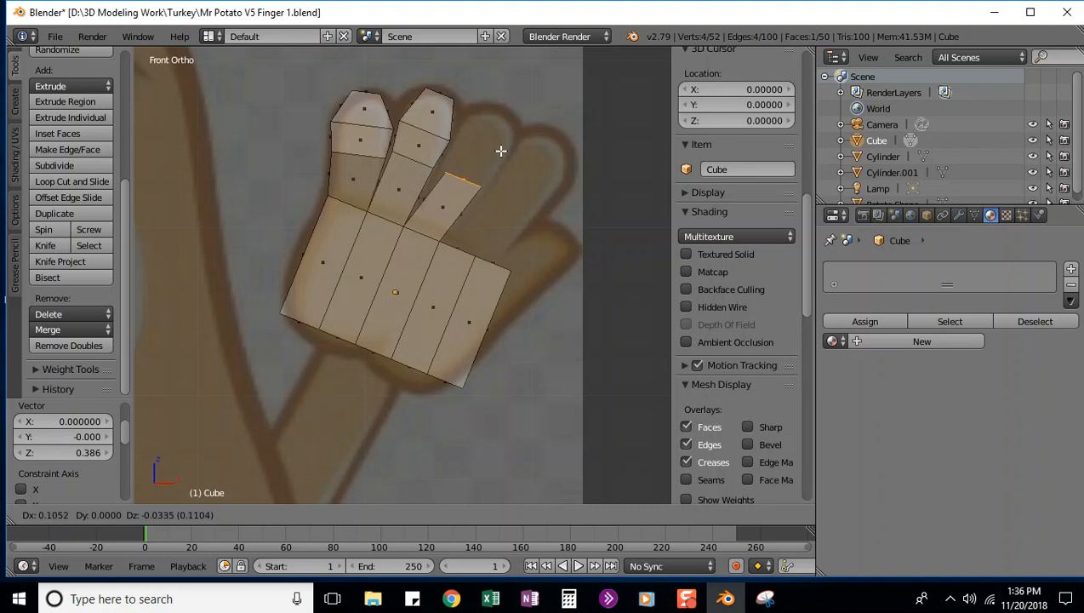
pyautogui.click(500, 151)
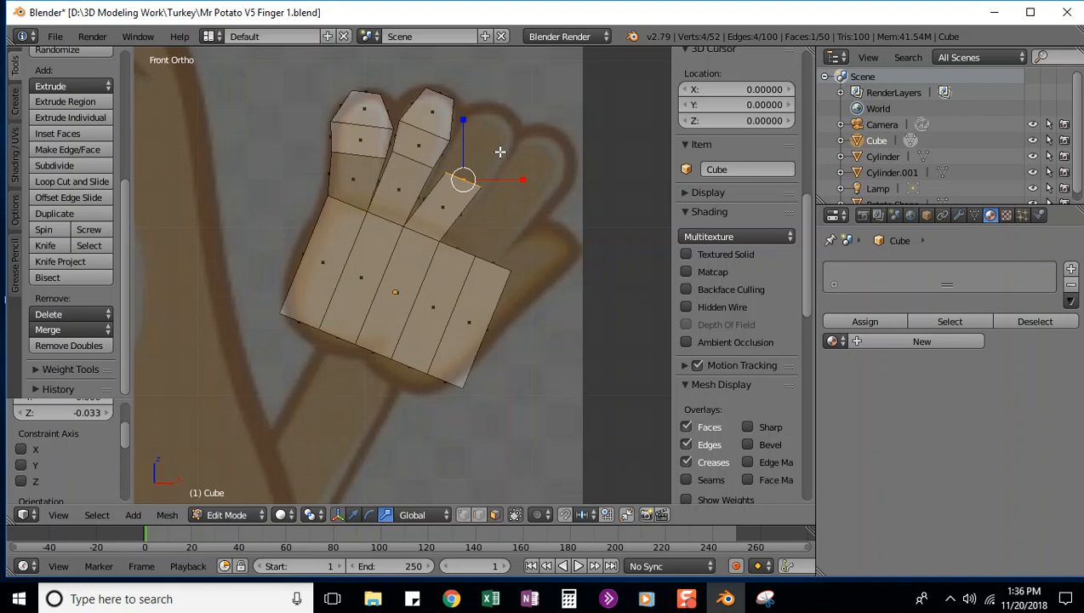
pyautogui.press('s')
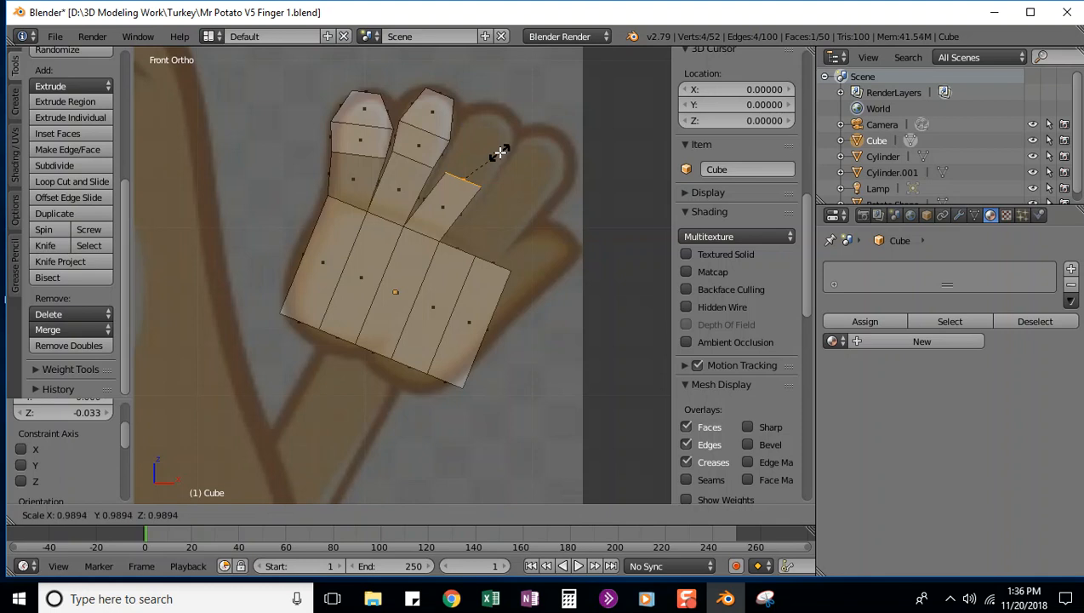
pyautogui.hotkey('shift', 'y')
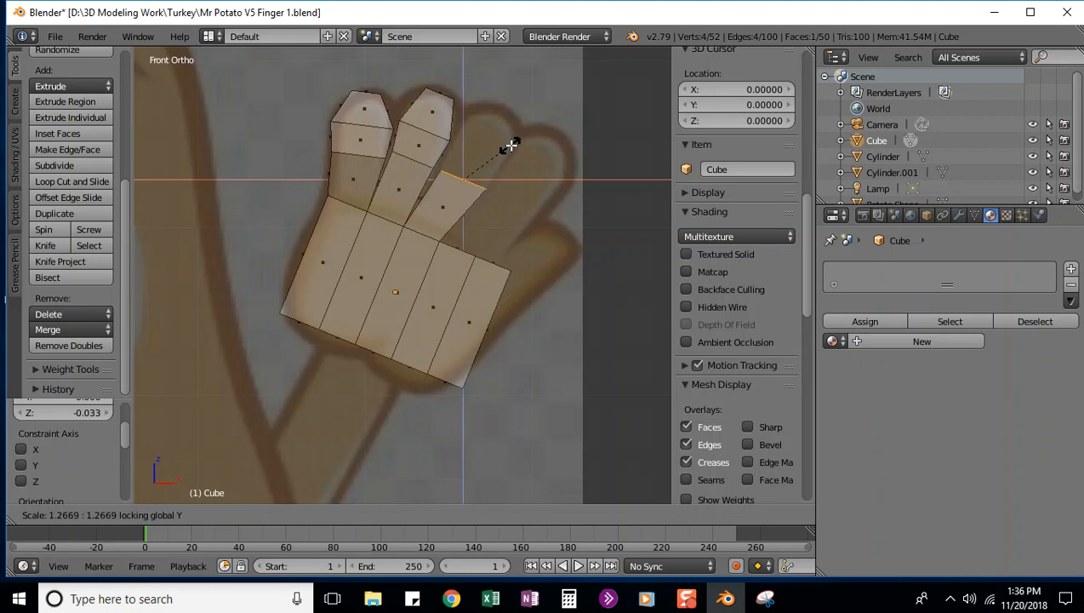
pyautogui.click(516, 145)
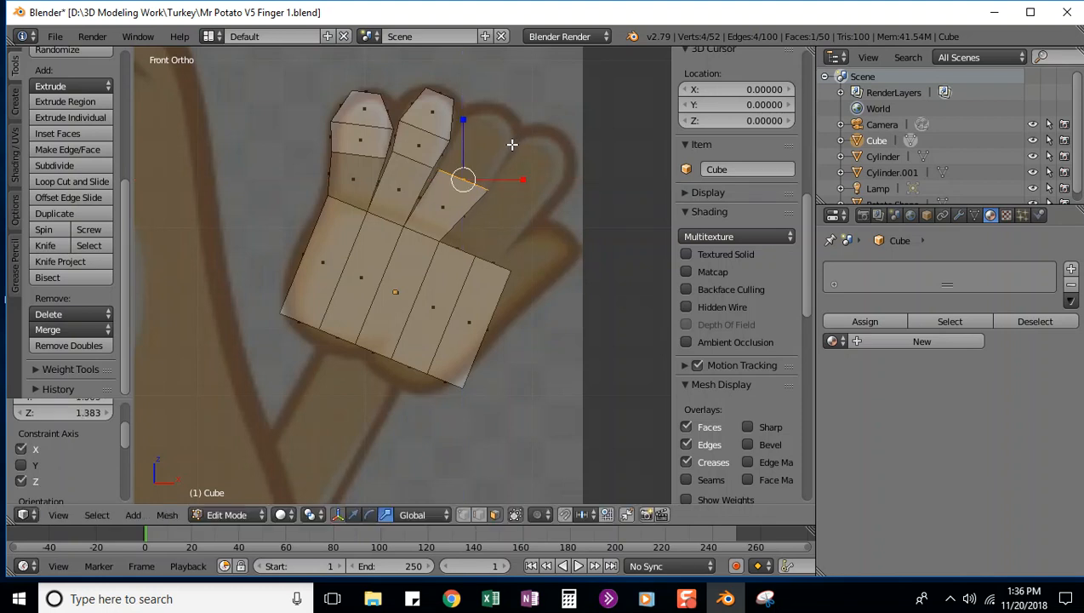
# Step: Extrude the third finger's end face about 0.22 along its normal and shift it slightly outward, about 0.038 in Z
pyautogui.press('e')
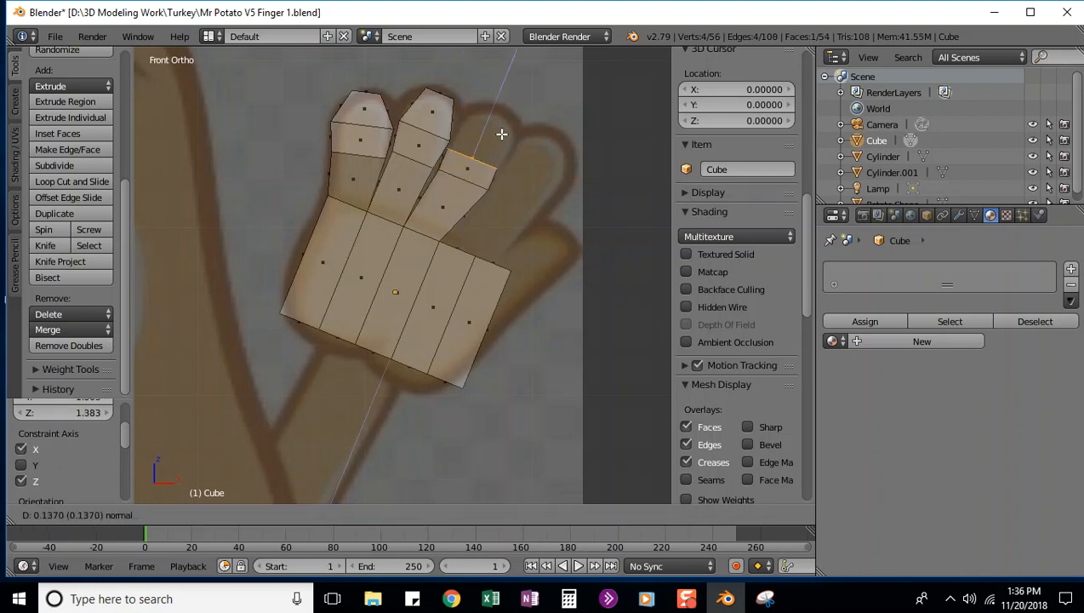
pyautogui.click(516, 127)
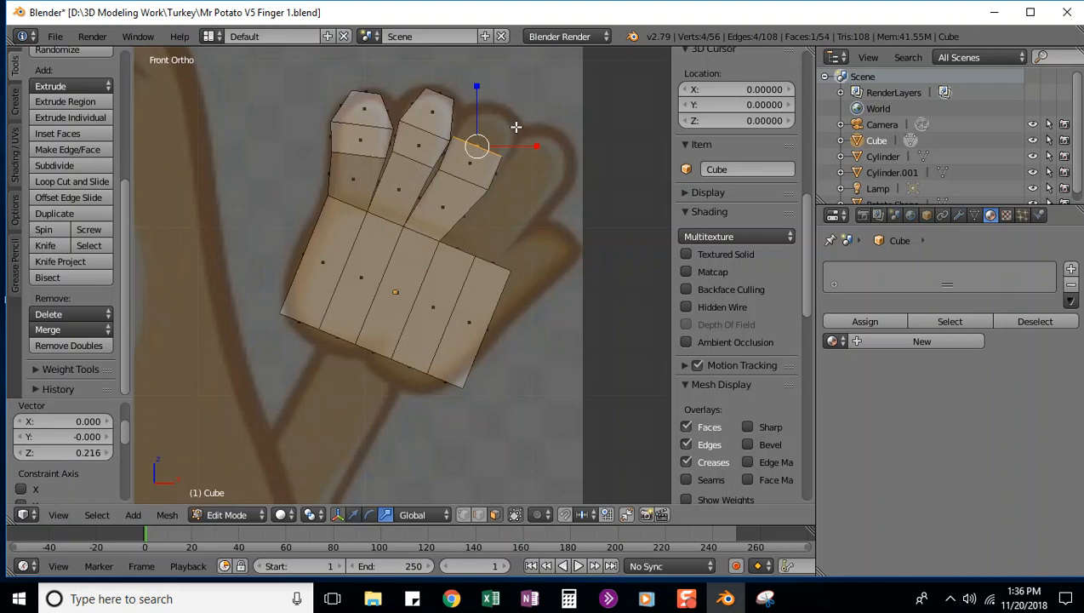
pyautogui.press('g')
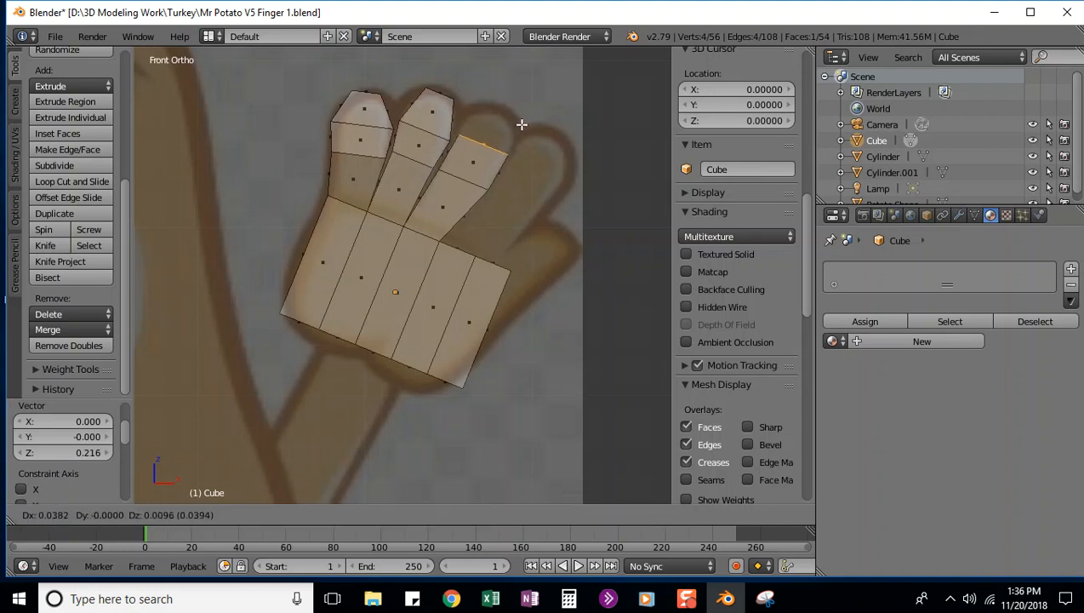
pyautogui.click(520, 121)
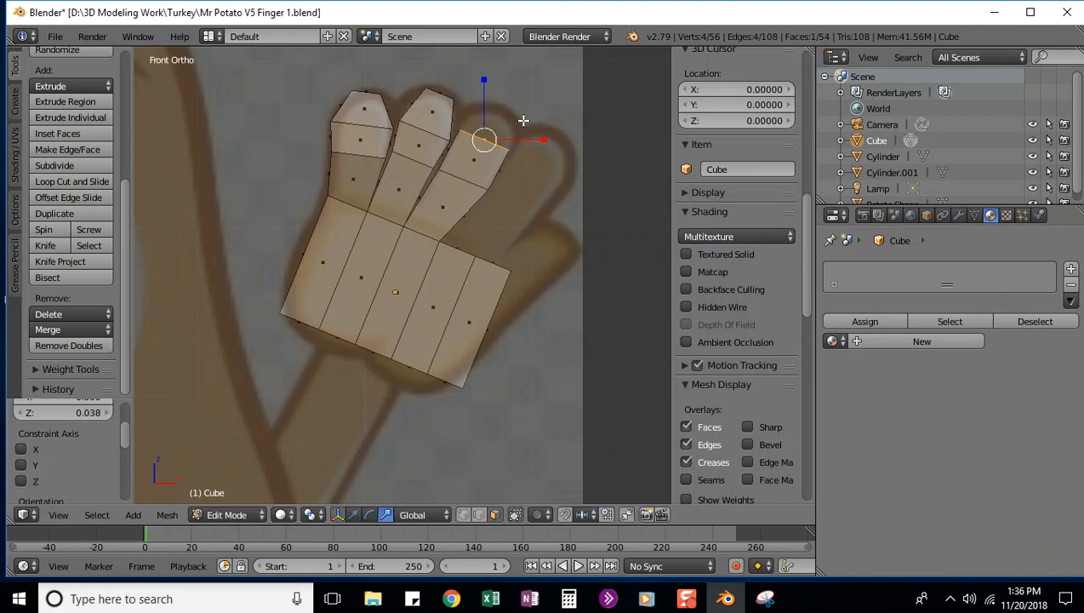
# Step: Scale the third finger's new end face to about 1.07 in X and Z only
pyautogui.press('s')
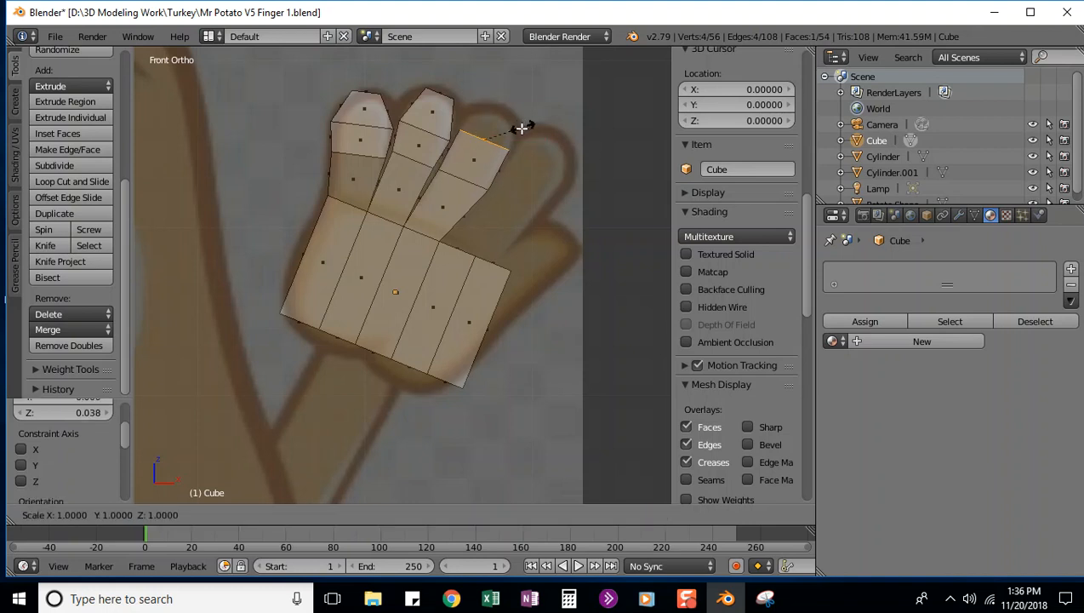
pyautogui.hotkey('shift', 'y')
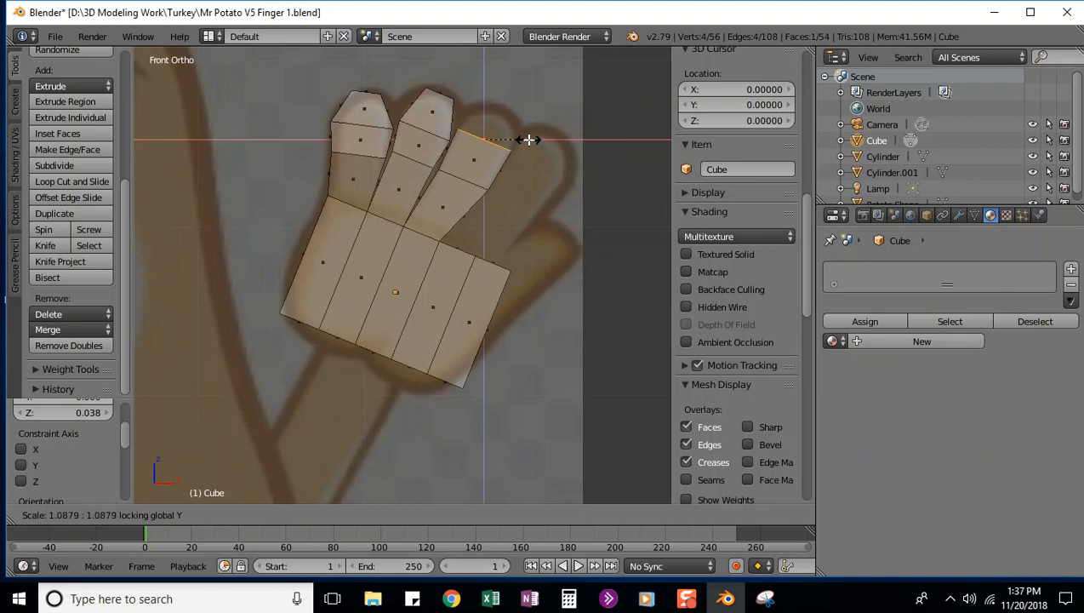
pyautogui.click(528, 139)
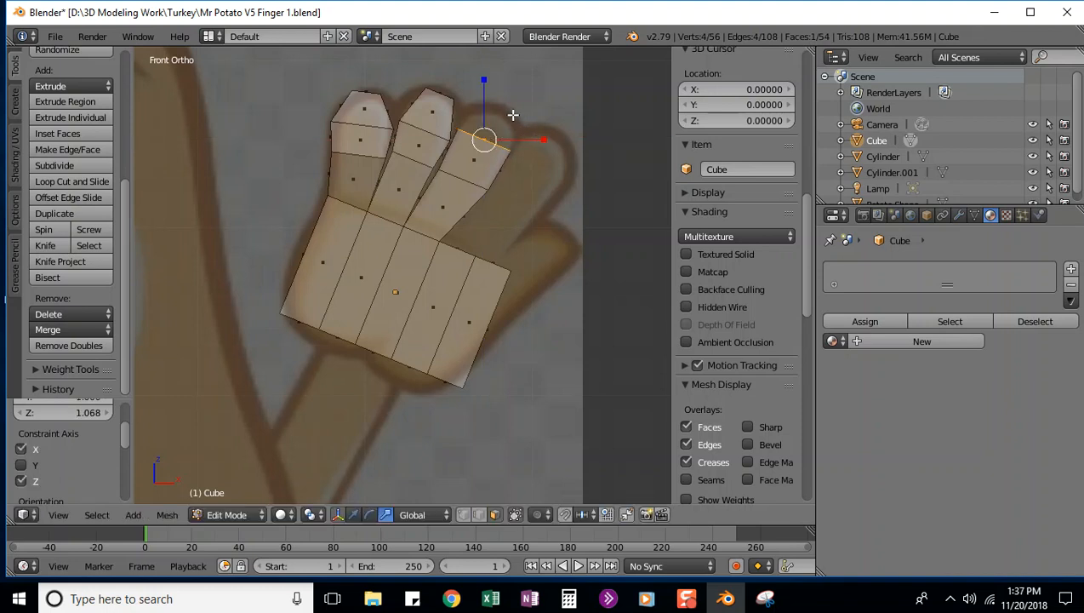
# Step: Extrude the third finger's end face about 0.21 up to the fingertip and taper it by scaling to about 0.52
pyautogui.press('e')
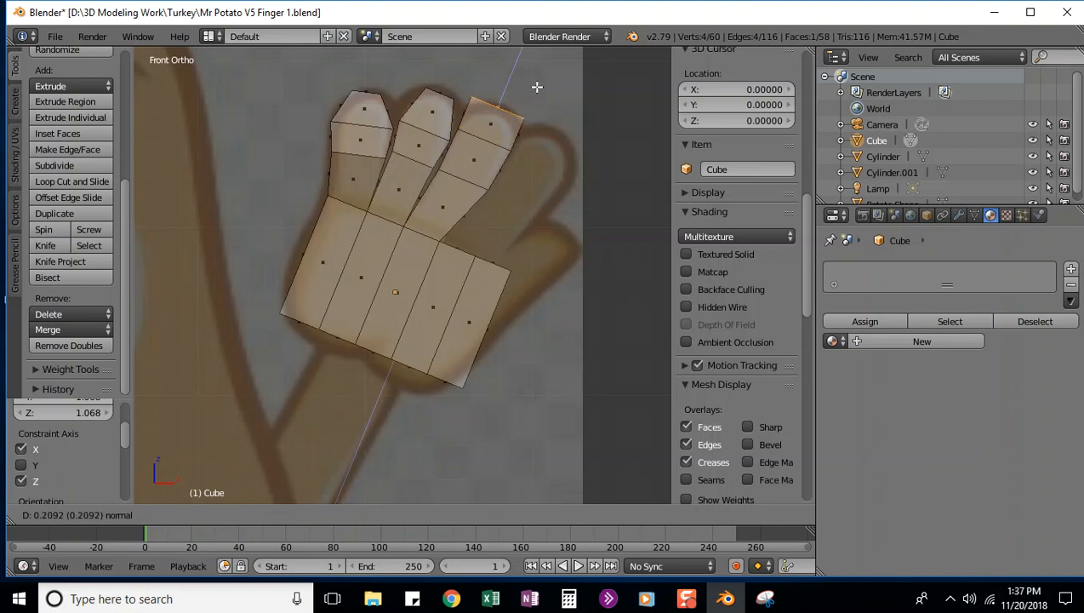
pyautogui.click(536, 88)
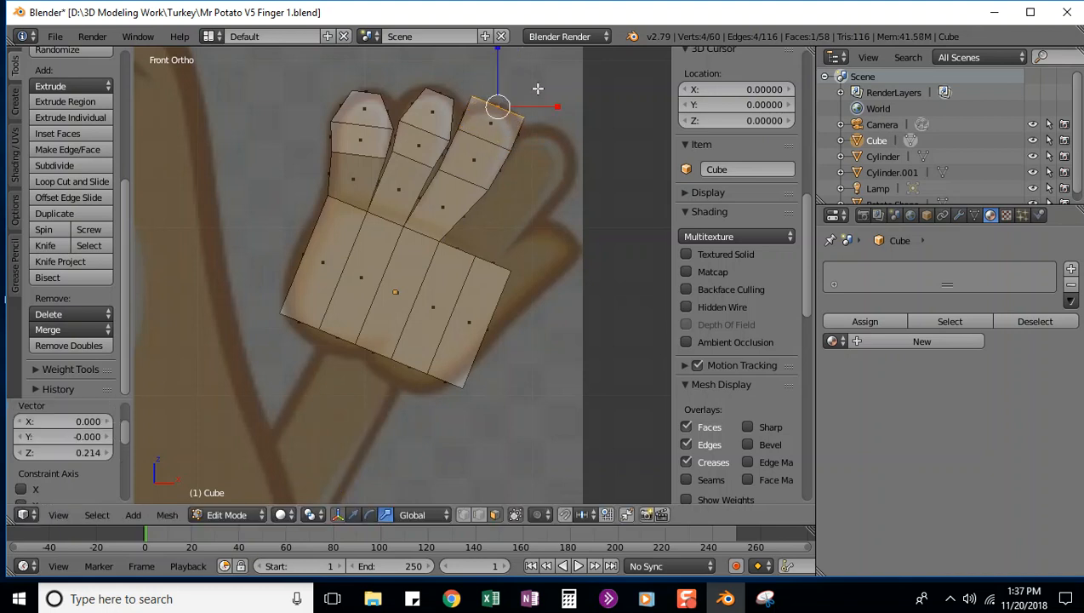
pyautogui.press('s')
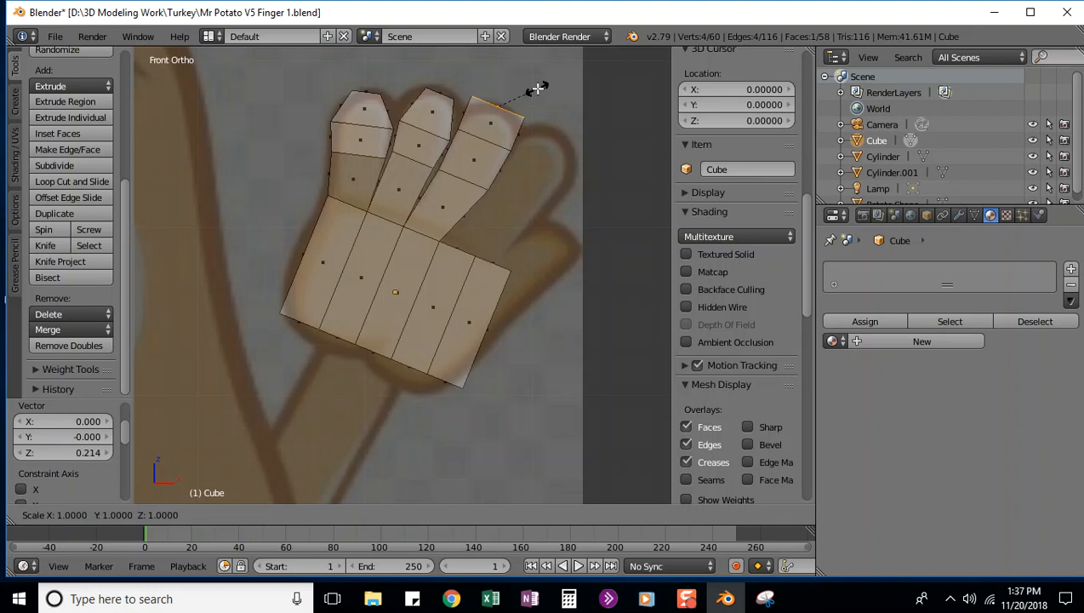
pyautogui.hotkey('shift', 'y')
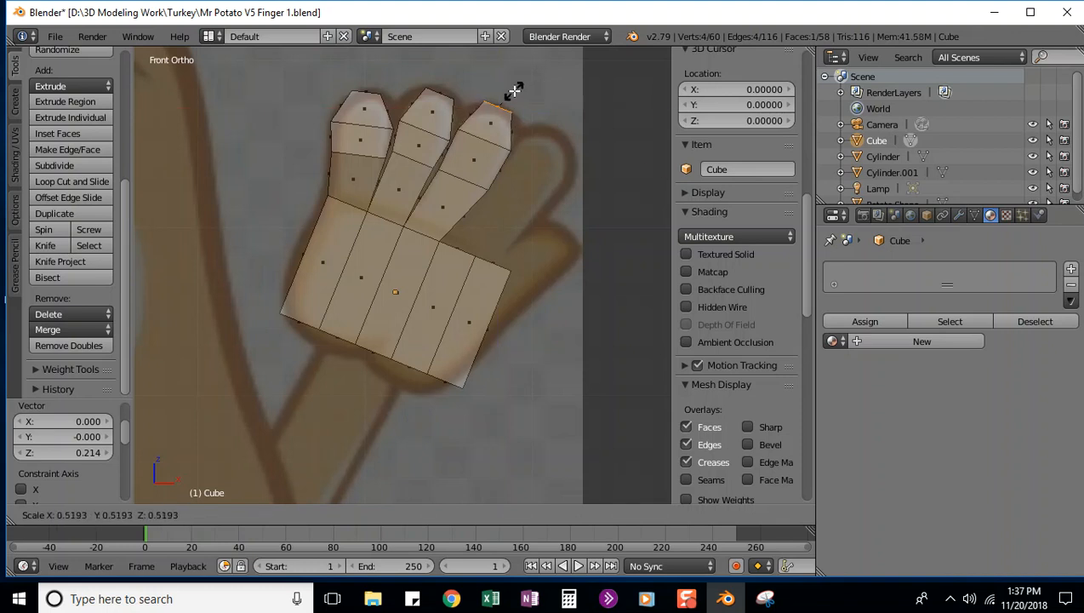
pyautogui.click(512, 90)
pyautogui.press('KP_3')
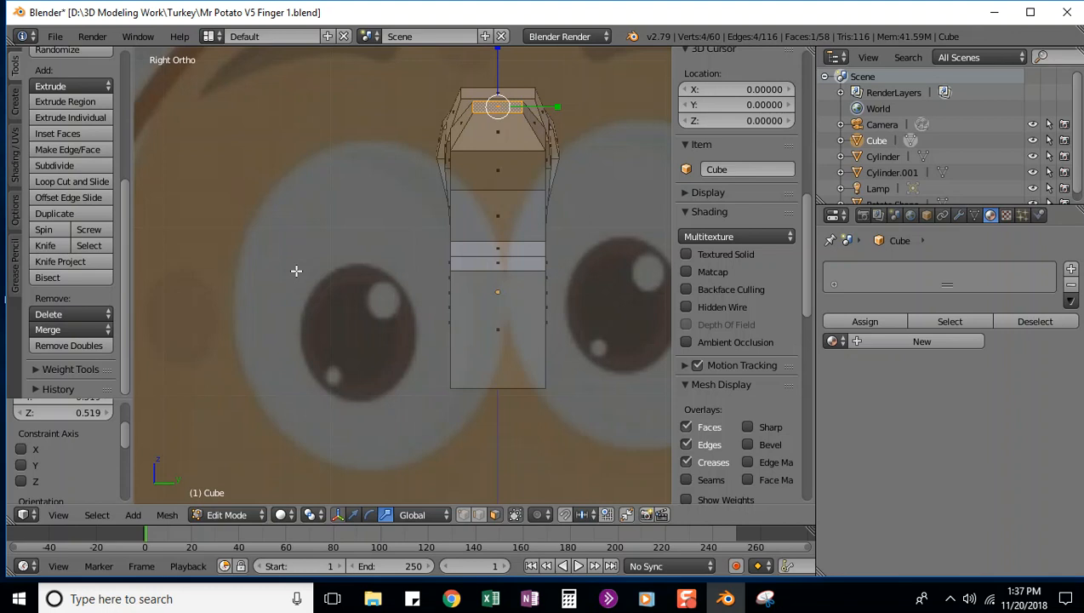
pyautogui.press('KP_1')
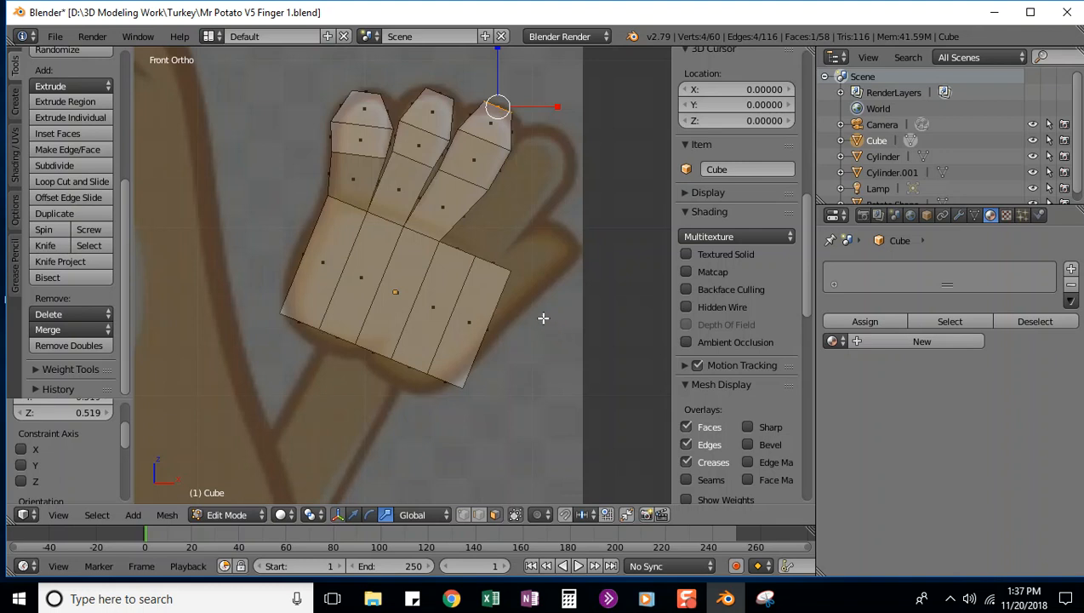
# Step: In vertex select mode, extrude the palm's upper outer edge toward the thumb, about 0.454 in X and 0.124 in Z
pyautogui.moveTo(542, 308); pyautogui.dragTo(437, 336, button='middle')
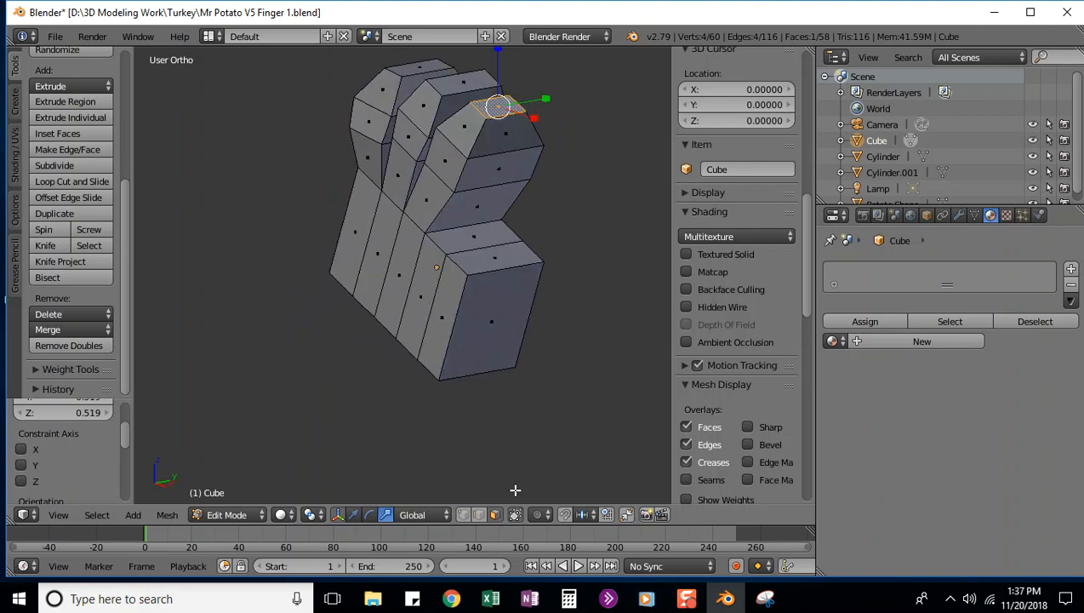
pyautogui.click(463, 516)
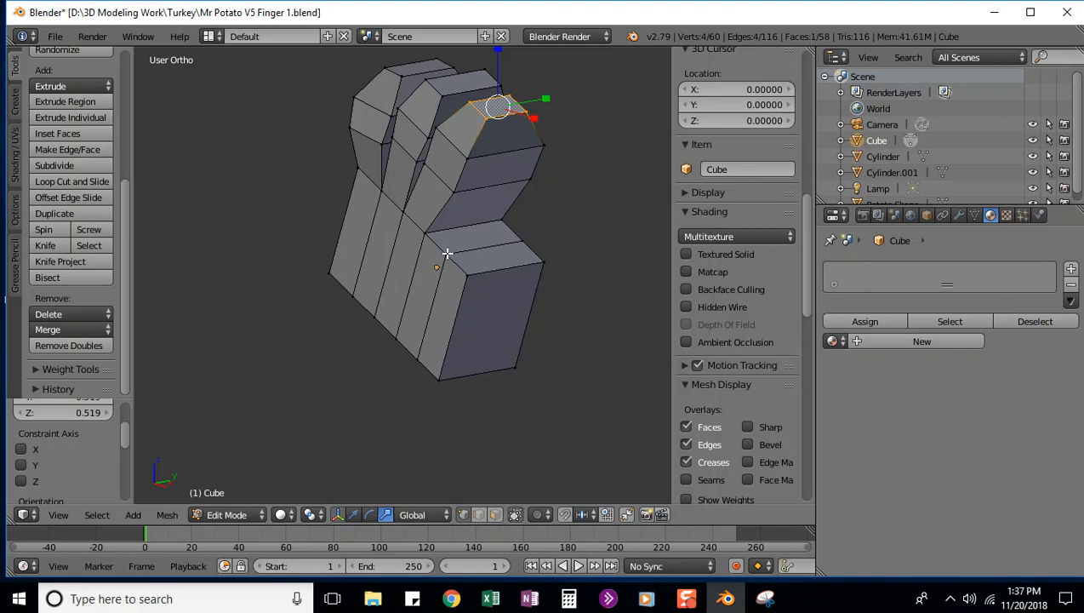
pyautogui.rightClick(466, 274)
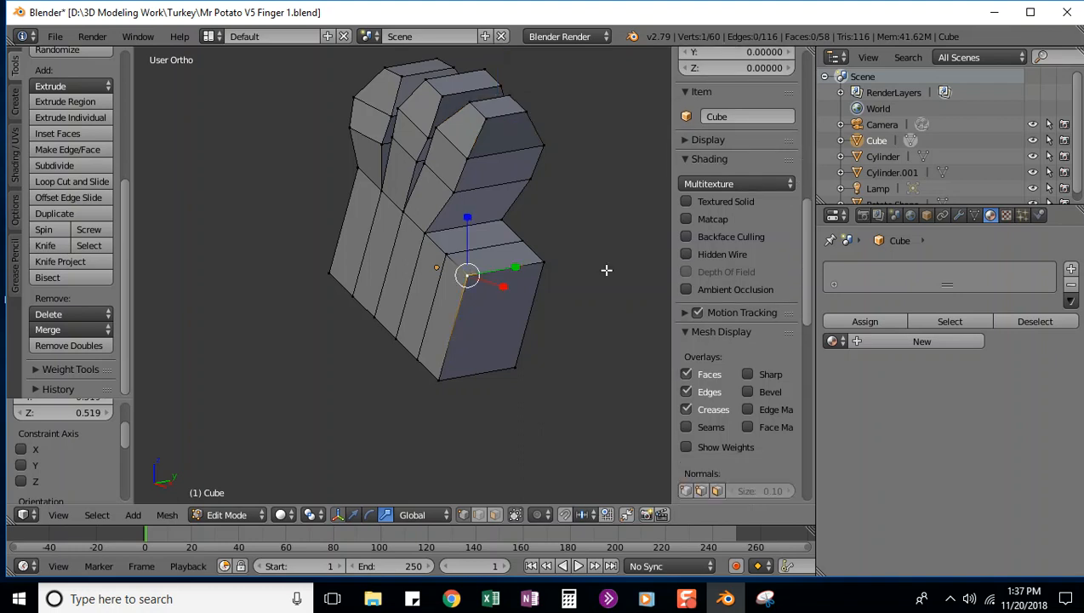
pyautogui.keyDown('shift'); pyautogui.rightClick(542, 260); pyautogui.keyUp('shift')
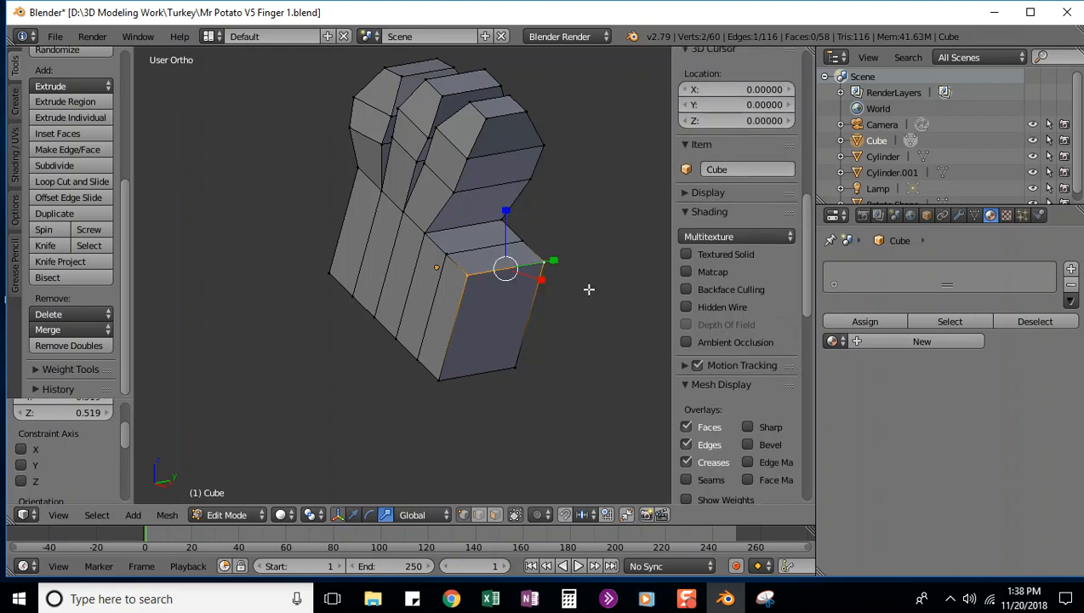
pyautogui.press('KP_1')
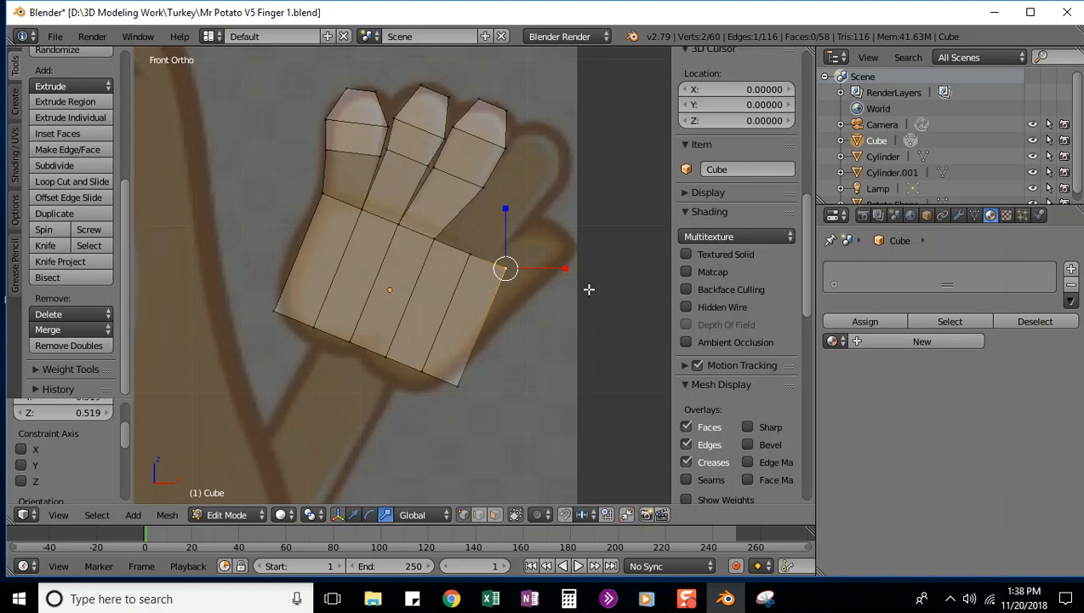
pyautogui.press('e')
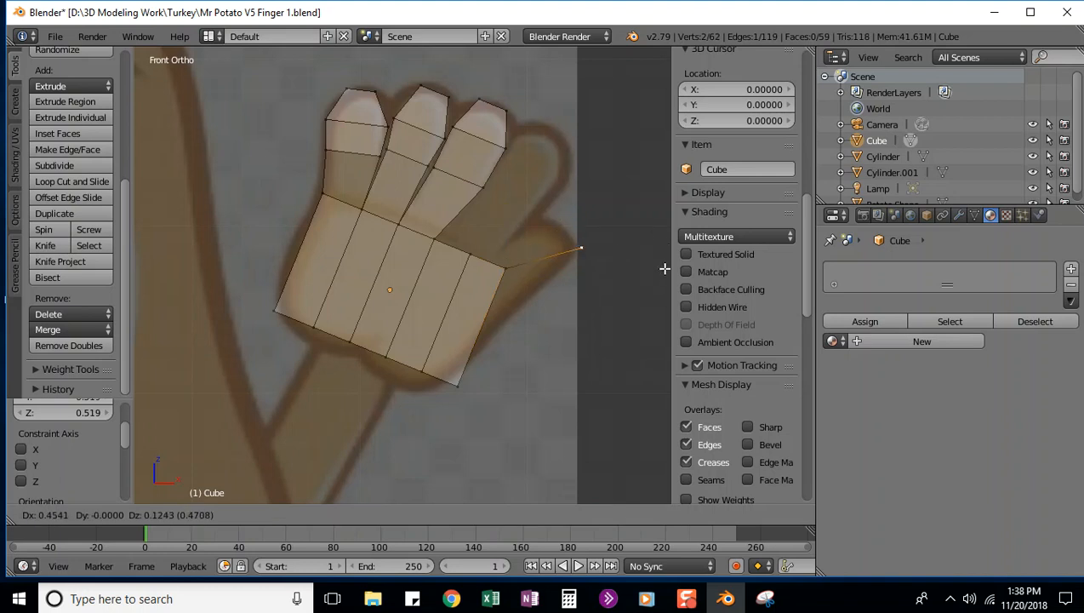
pyautogui.click(664, 269)
# Step: Extrude the palm's next upper dividing edge toward the thumb, about 0.438 in X and 0.227 in Z, in the front view
pyautogui.moveTo(644, 304); pyautogui.dragTo(620, 346, button='middle')
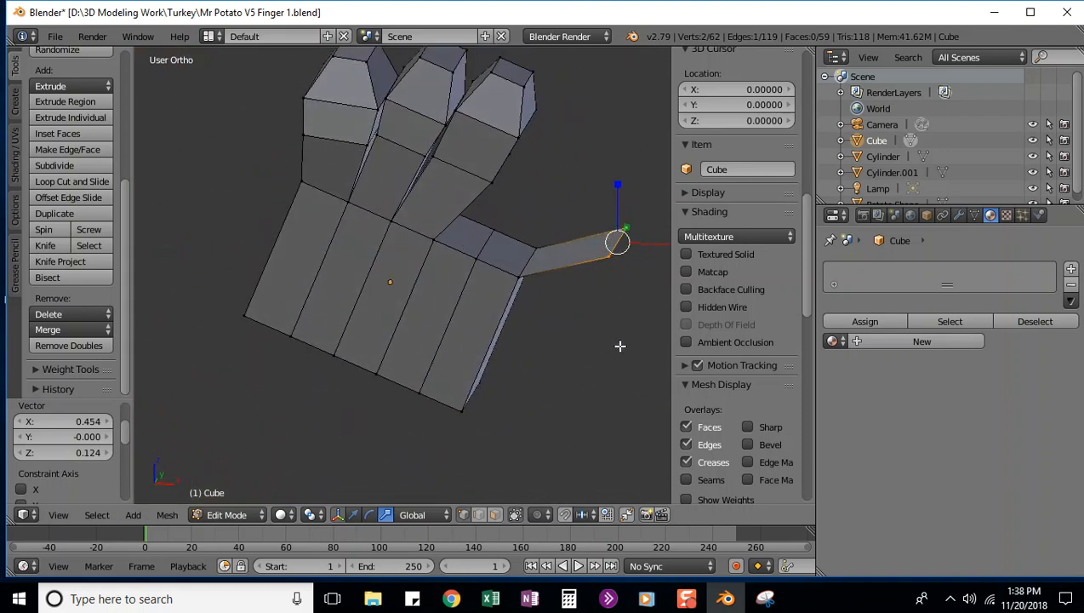
pyautogui.rightClick(476, 258)
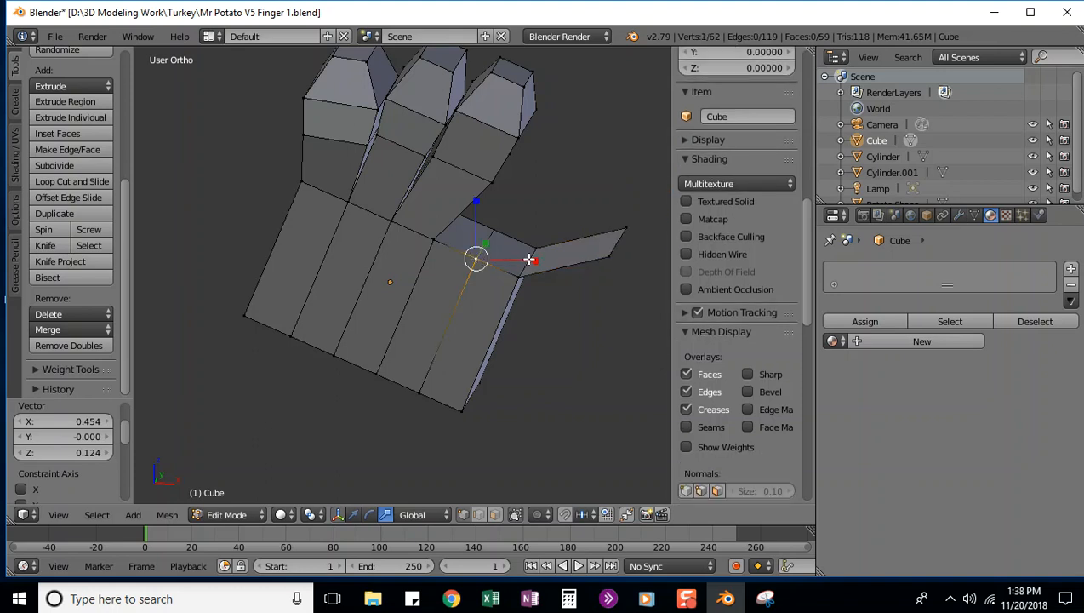
pyautogui.keyDown('shift'); pyautogui.rightClick(496, 230); pyautogui.keyUp('shift')
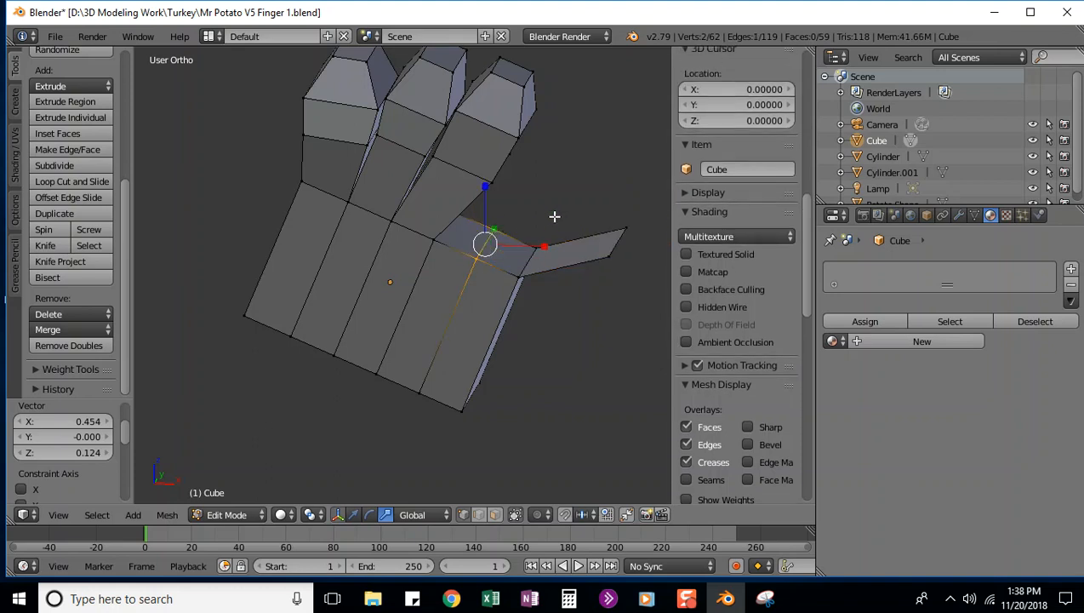
pyautogui.press('KP_1')
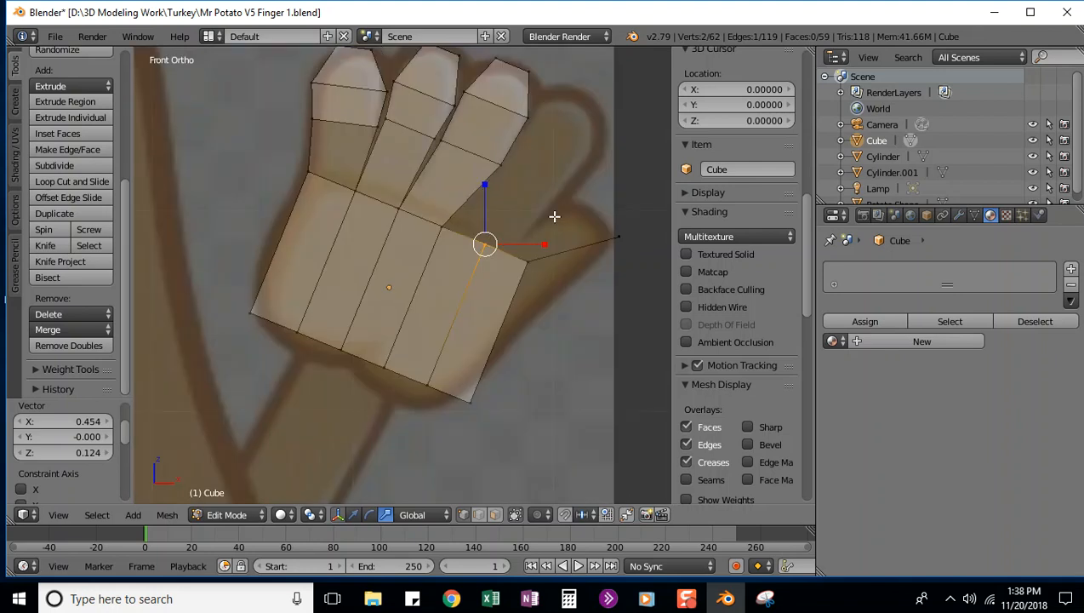
pyautogui.press('e')
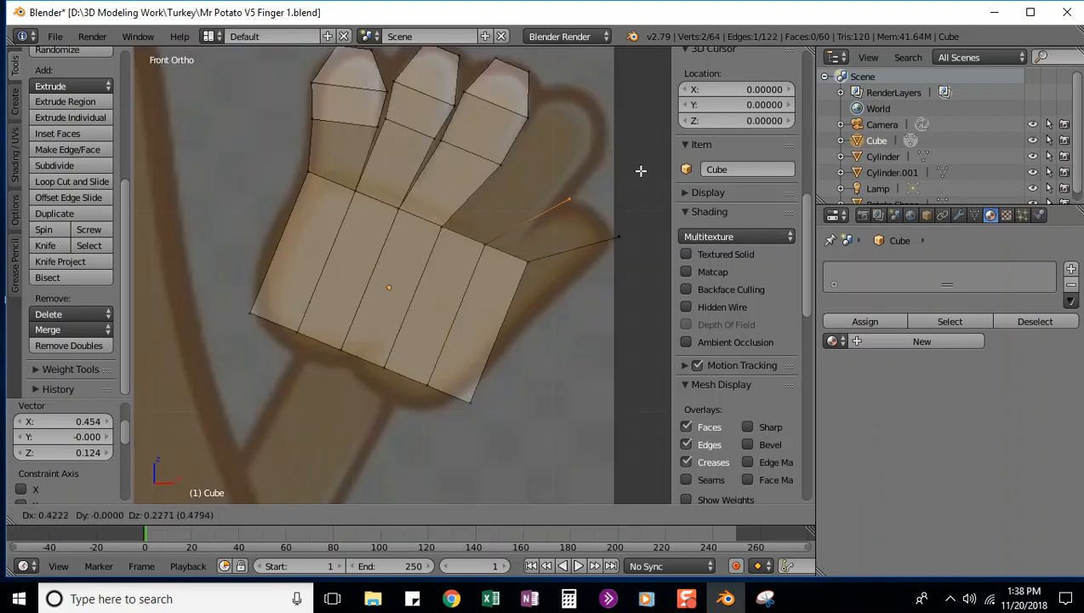
pyautogui.click(642, 171)
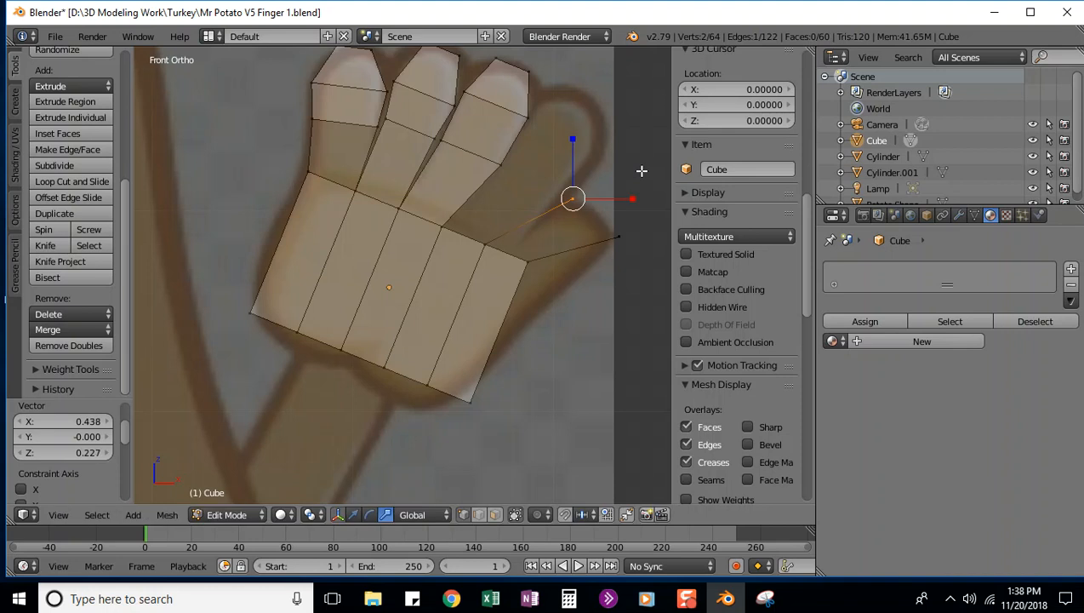
# Step: Fill the thumb's open front side with a face between the front vertices of the two extruded edge strips
pyautogui.moveTo(640, 282); pyautogui.dragTo(547, 216, button='middle')
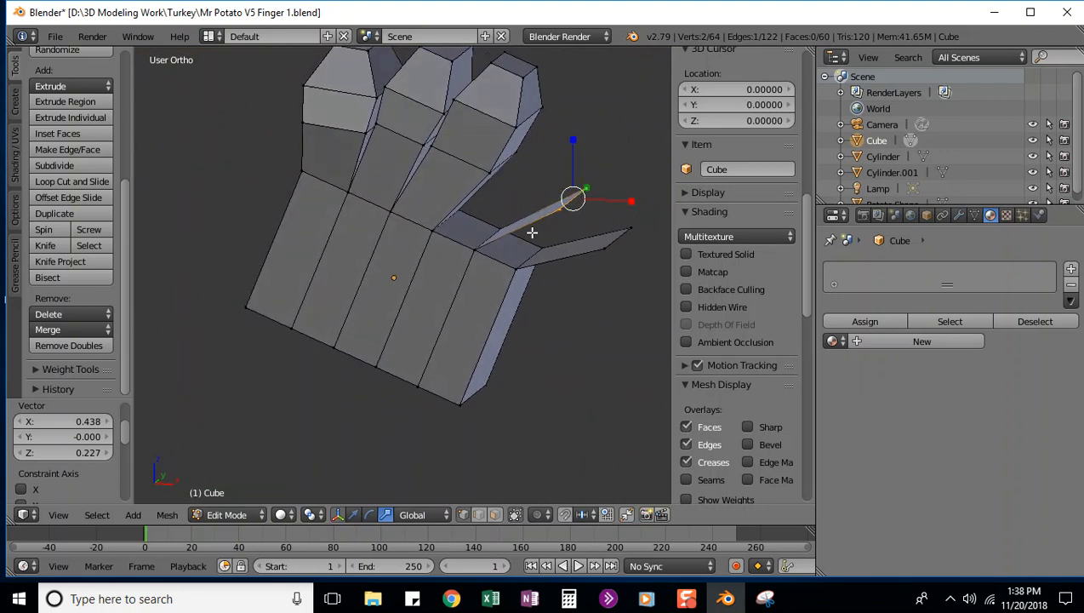
pyautogui.click(590, 317)
pyautogui.press('a')
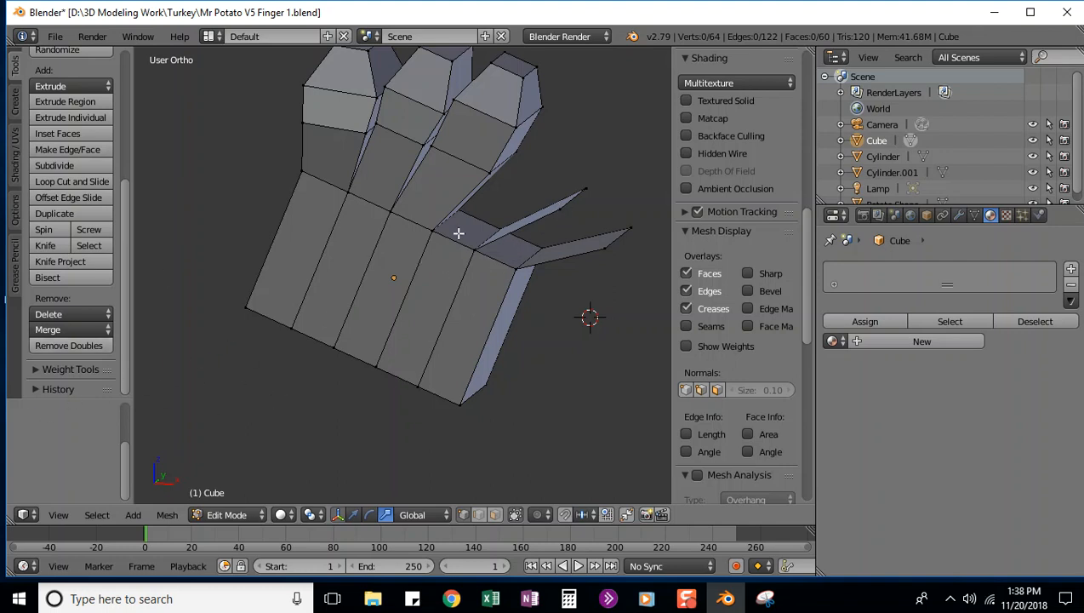
pyautogui.rightClick(560, 208)
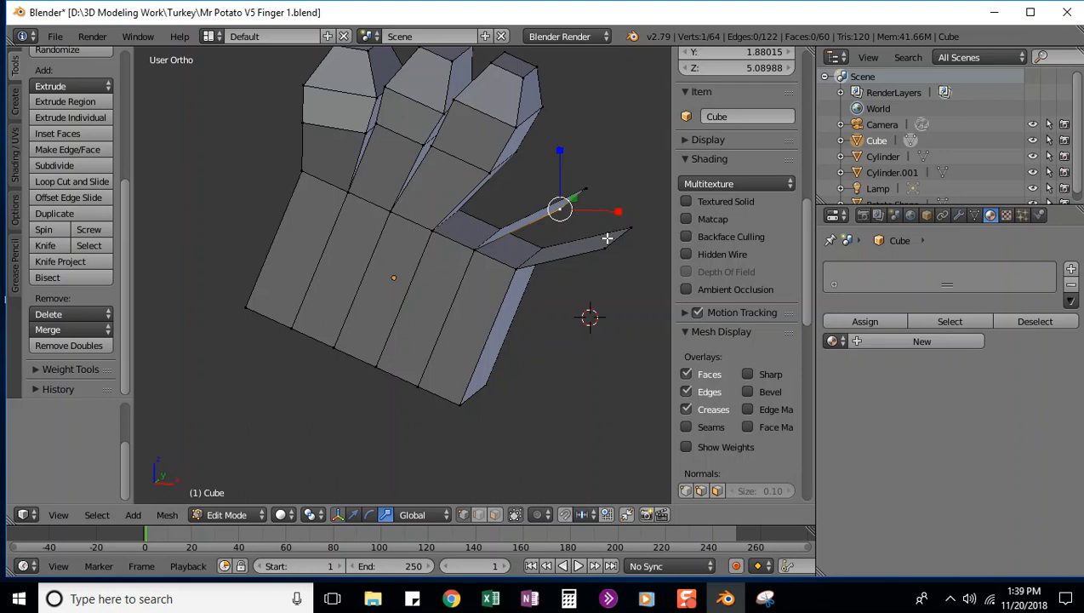
pyautogui.keyDown('shift'); pyautogui.rightClick(476, 250); pyautogui.keyUp('shift')
pyautogui.keyDown('shift'); pyautogui.rightClick(515, 269); pyautogui.keyUp('shift')
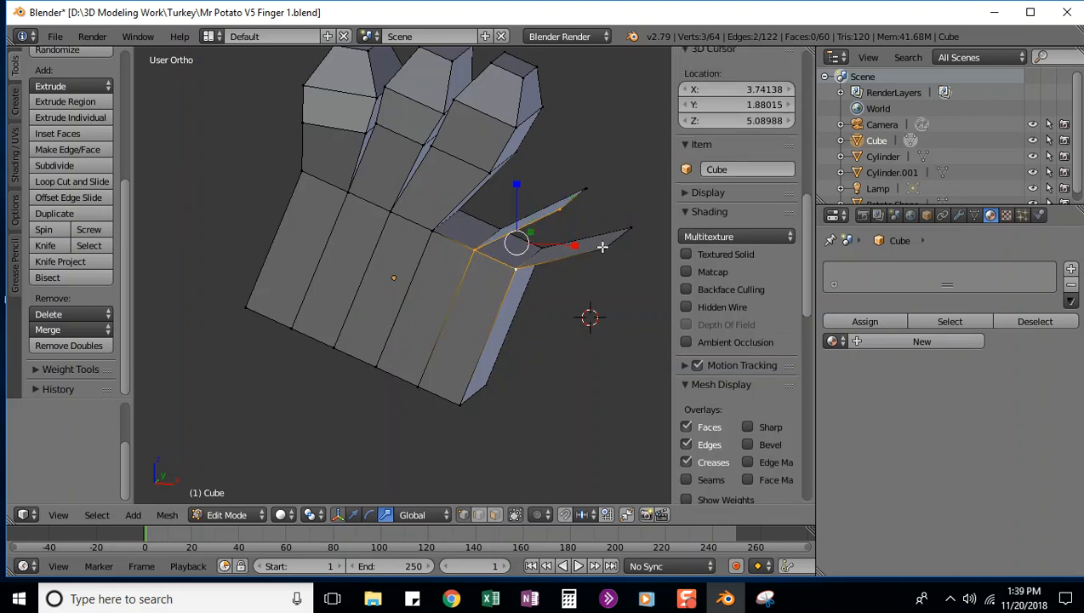
pyautogui.keyDown('shift'); pyautogui.rightClick(600, 248); pyautogui.keyUp('shift')
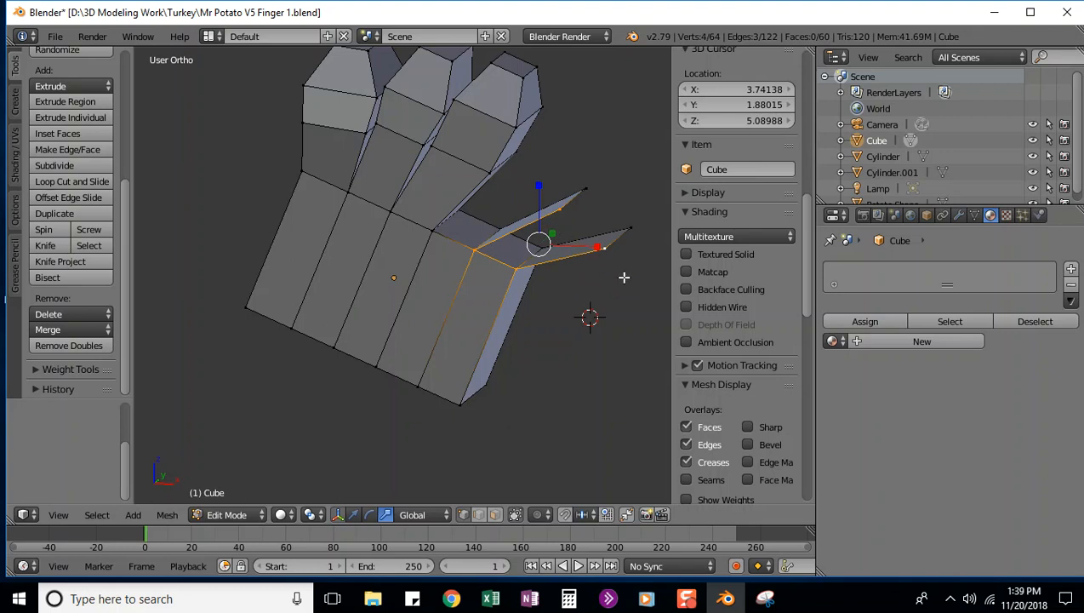
pyautogui.press('f')
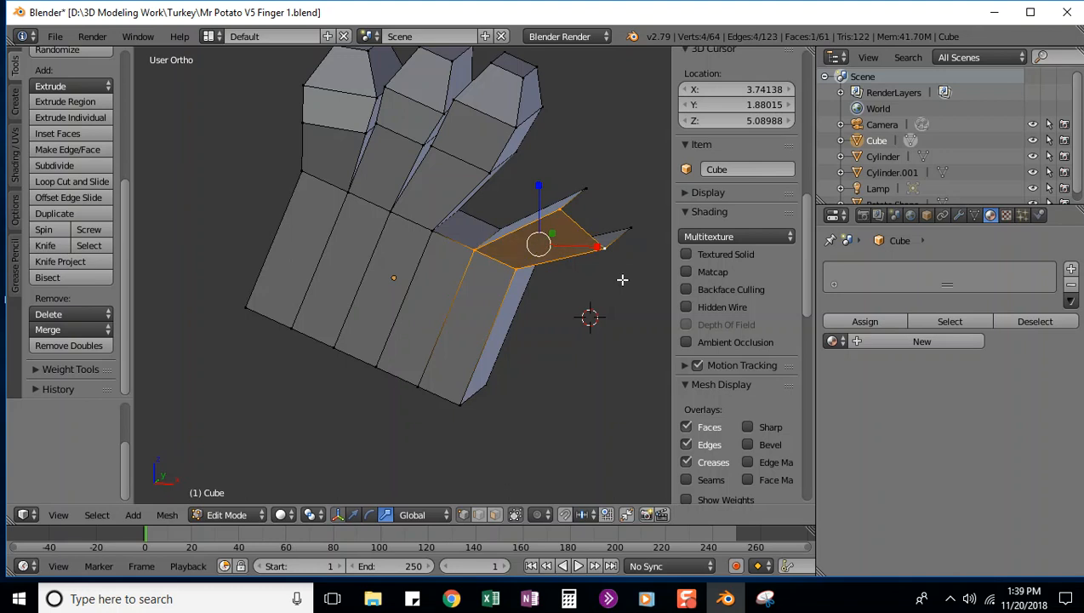
# Step: Close the thumb's outer end with a face between the four end vertices of the two extruded strips
pyautogui.moveTo(630, 281); pyautogui.dragTo(493, 402, button='middle')
pyautogui.keyDown('ctrl'); pyautogui.scroll(7, 391, 435); pyautogui.keyUp('ctrl')
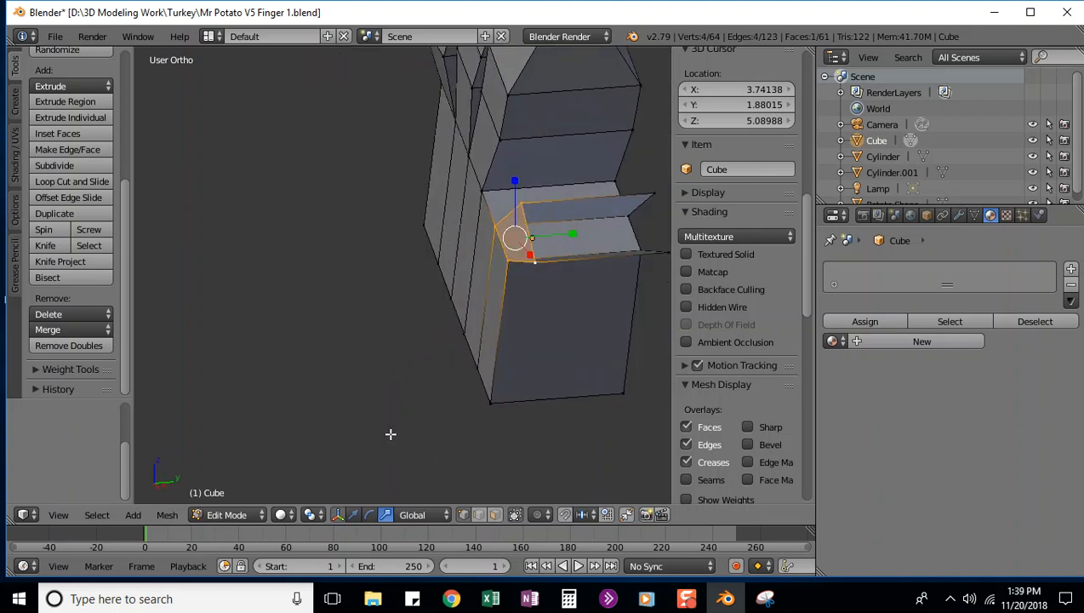
pyautogui.press('a')
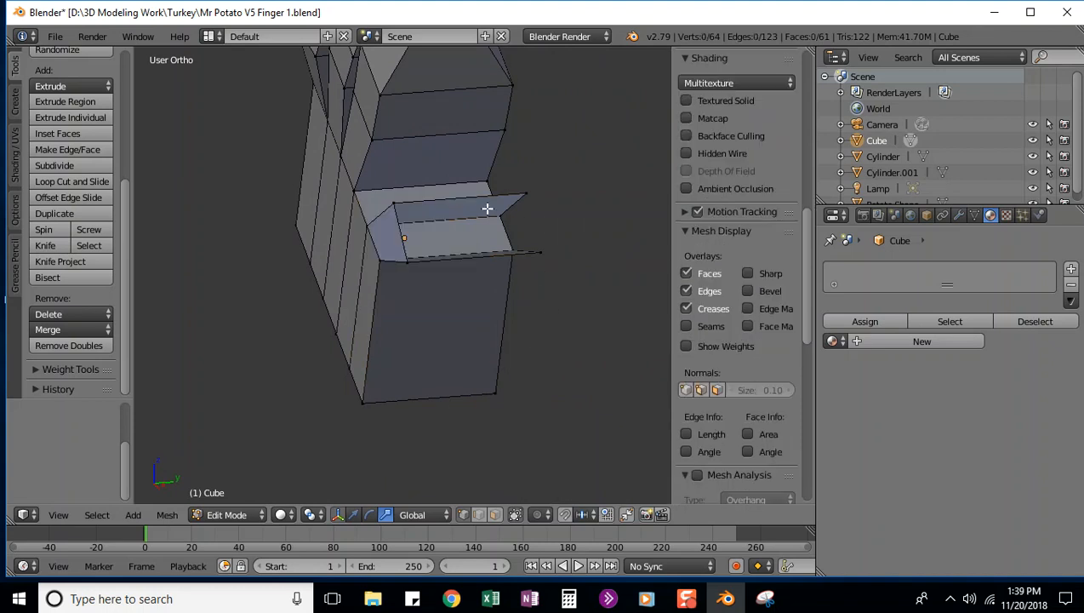
pyautogui.rightClick(394, 201)
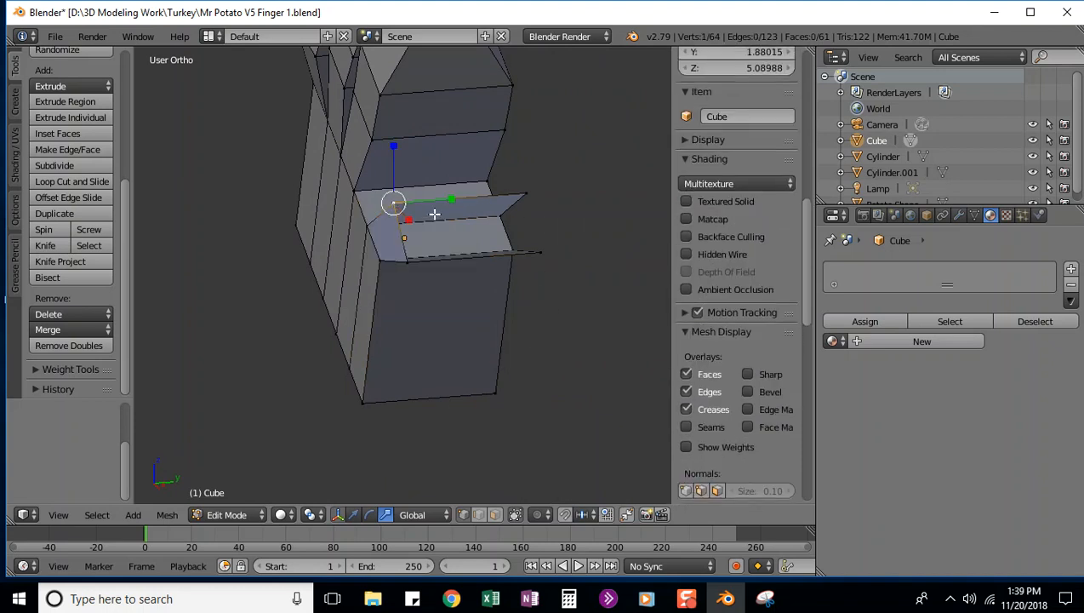
pyautogui.keyDown('shift'); pyautogui.rightClick(406, 259); pyautogui.keyUp('shift')
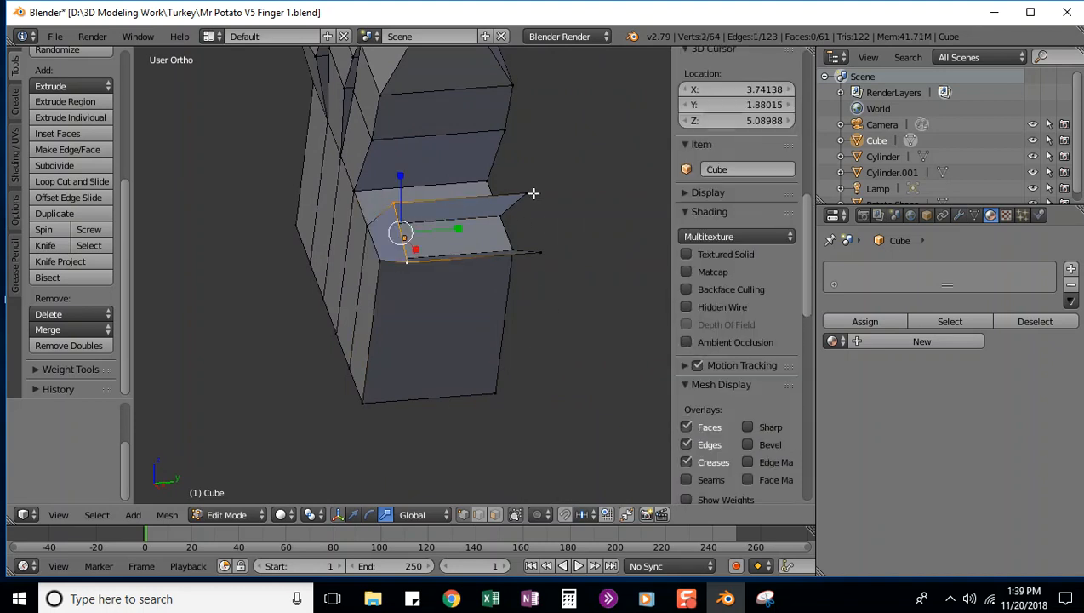
pyautogui.keyDown('shift'); pyautogui.rightClick(527, 194); pyautogui.keyUp('shift')
pyautogui.keyDown('shift'); pyautogui.rightClick(546, 252); pyautogui.keyUp('shift')
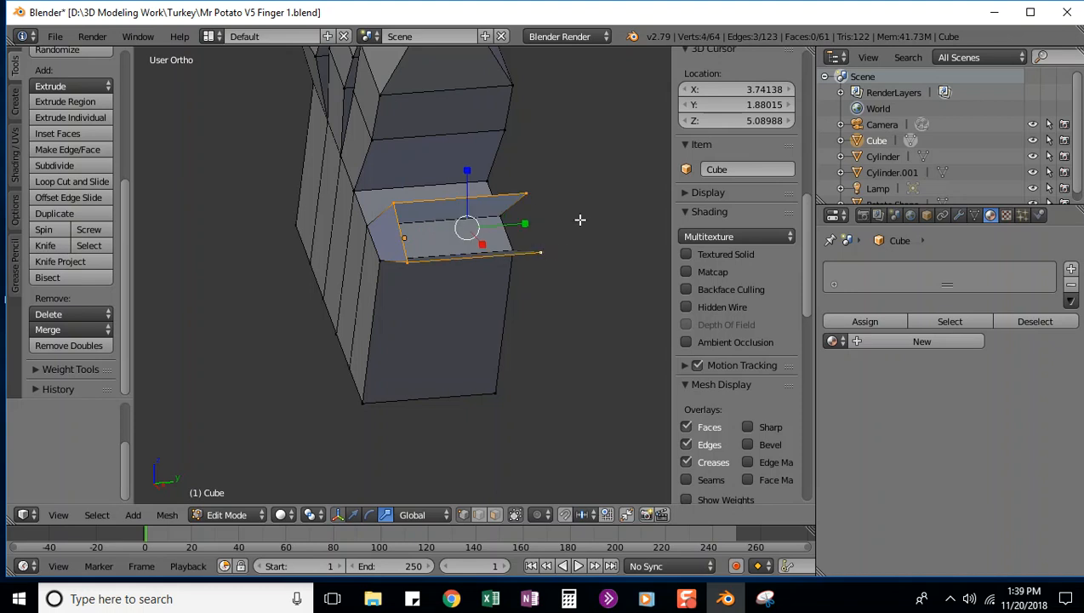
pyautogui.press('f')
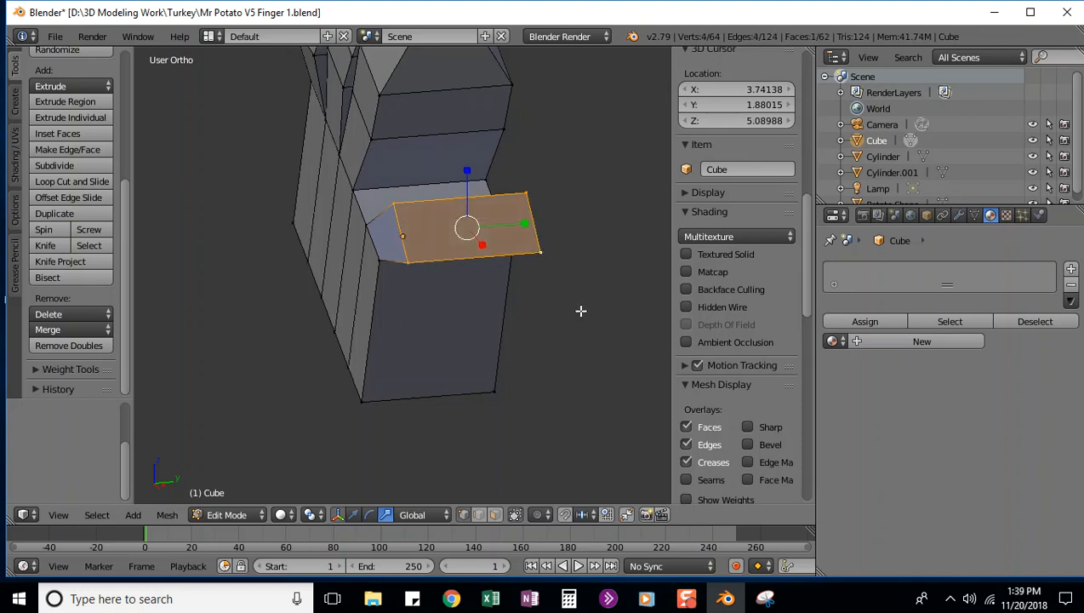
# Step: Fill the thumb's open back side with a face between its four back vertices
pyautogui.moveTo(580, 310); pyautogui.dragTo(386, 309, button='middle')
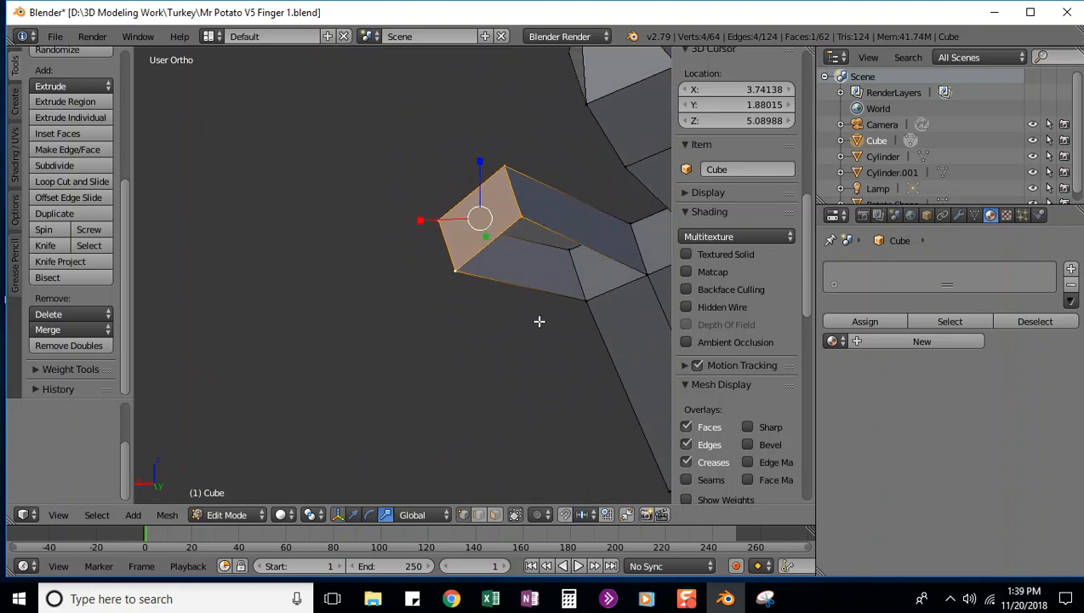
pyautogui.keyDown('ctrl'); pyautogui.scroll(-5, 536, 317); pyautogui.keyUp('ctrl')
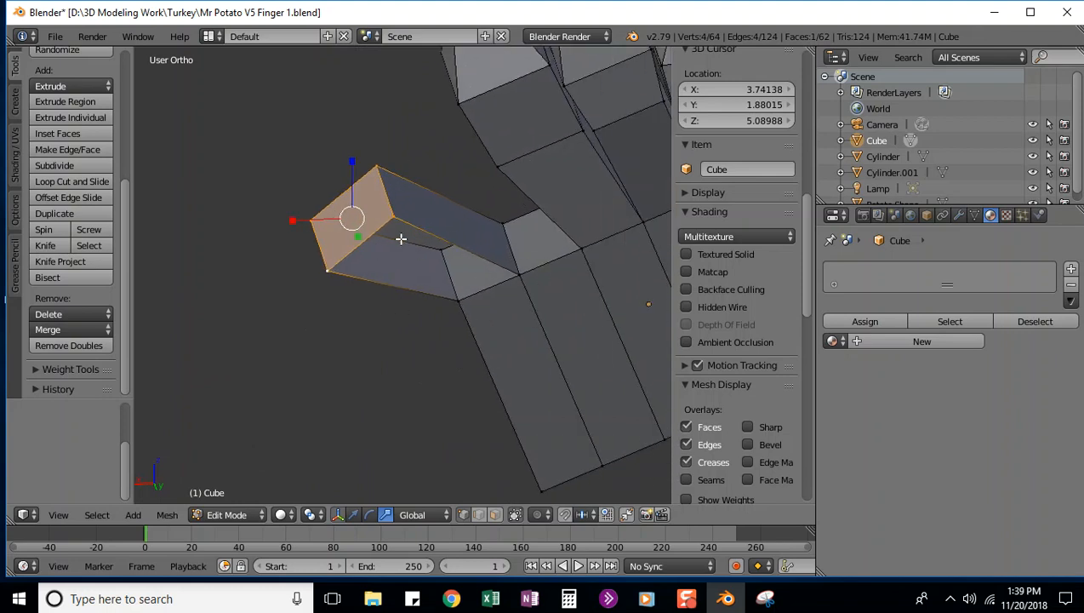
pyautogui.press('a')
pyautogui.rightClick(393, 215)
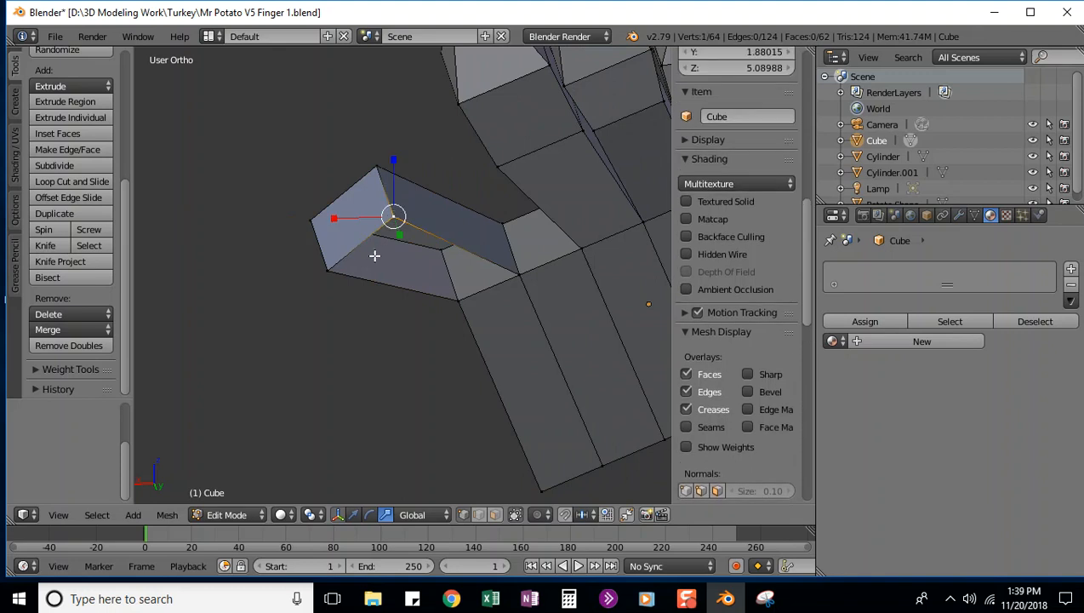
pyautogui.keyDown('shift'); pyautogui.rightClick(328, 269); pyautogui.keyUp('shift')
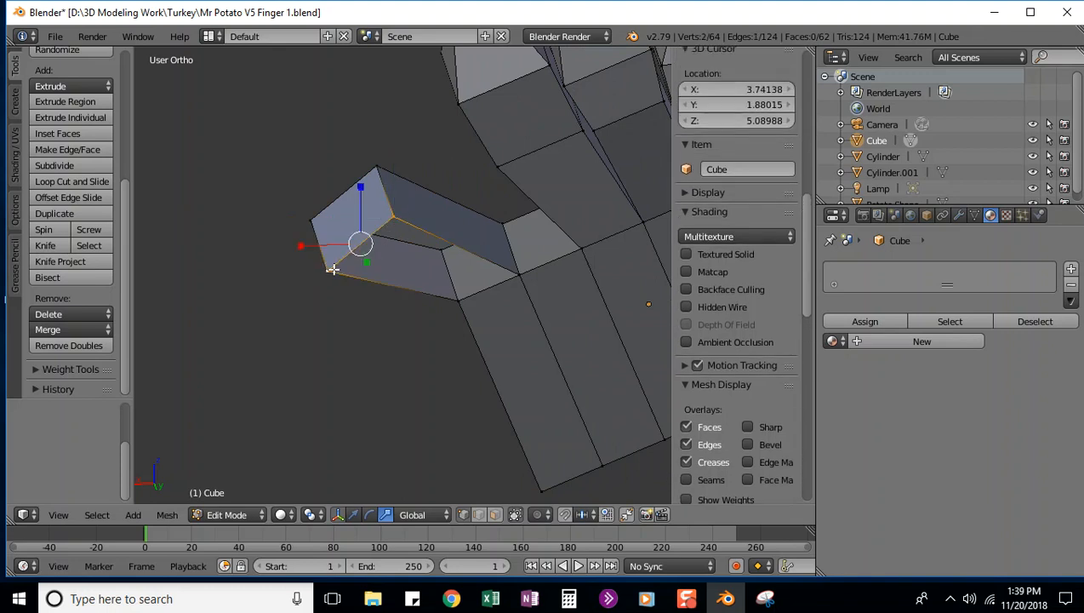
pyautogui.keyDown('shift'); pyautogui.rightClick(459, 300); pyautogui.keyUp('shift')
pyautogui.keyDown('shift'); pyautogui.rightClick(518, 274); pyautogui.keyUp('shift')
pyautogui.press('f')
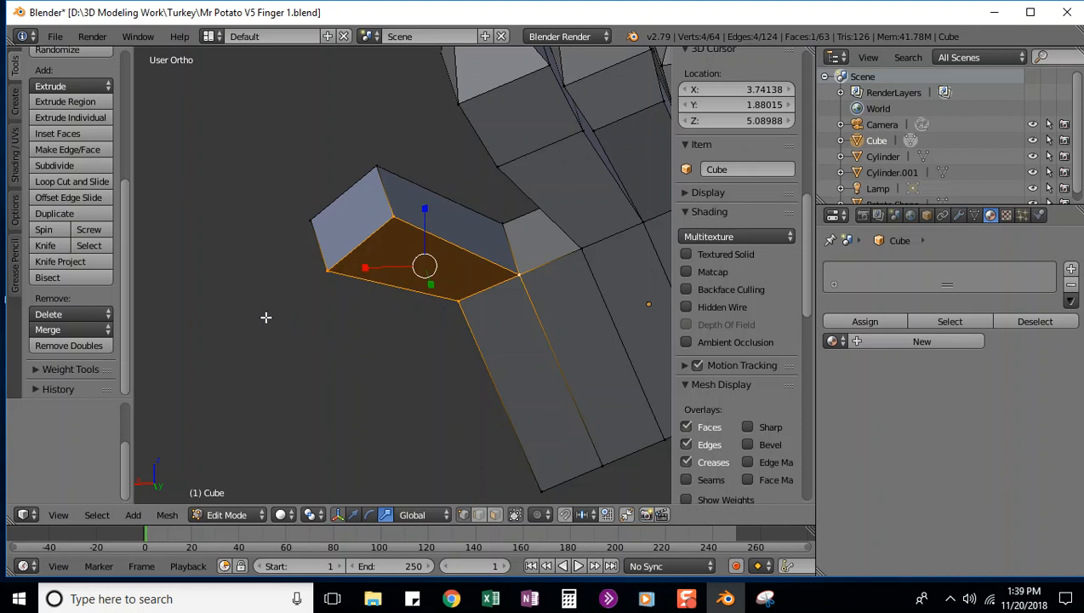
# Step: Switch to Object Mode and examine the shading of the hand and the thumb's new faces from the front and at an angle
pyautogui.press('KP_1')
pyautogui.scroll(-3, 327, 306)
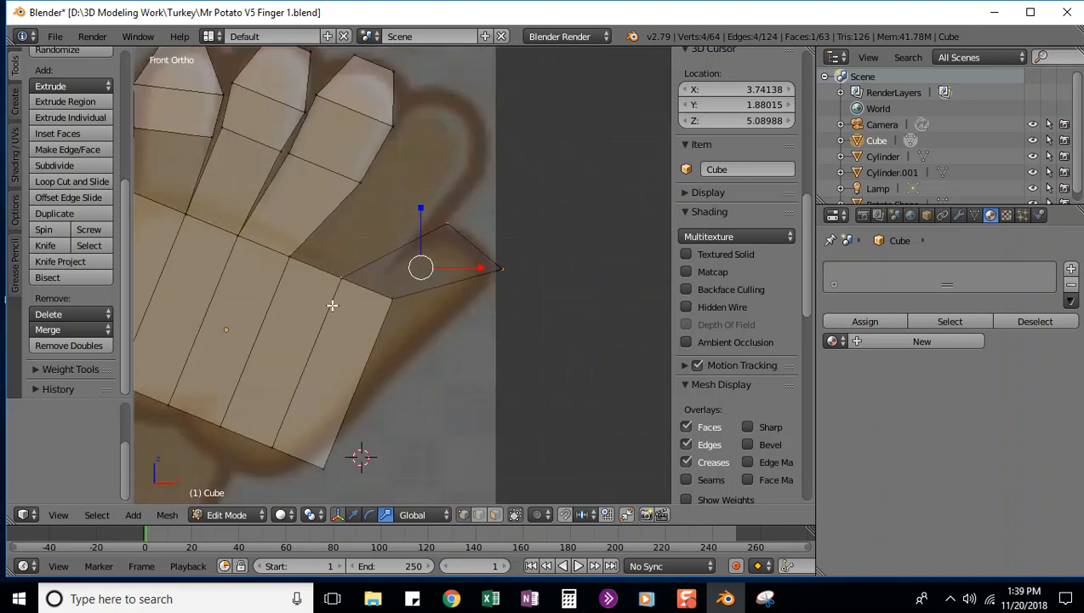
pyautogui.click(228, 520)
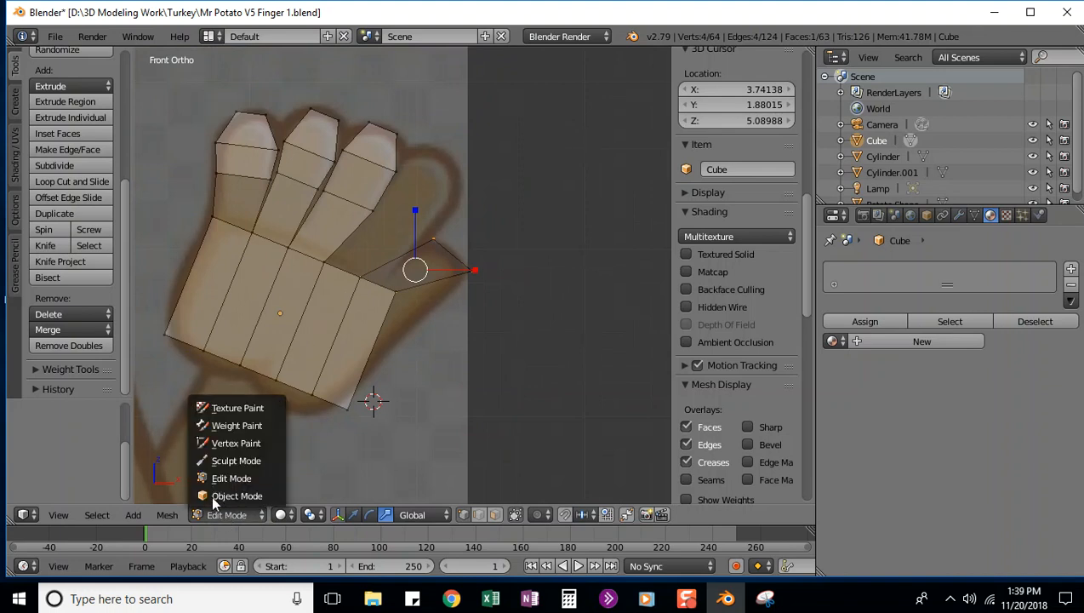
pyautogui.click(225, 493)
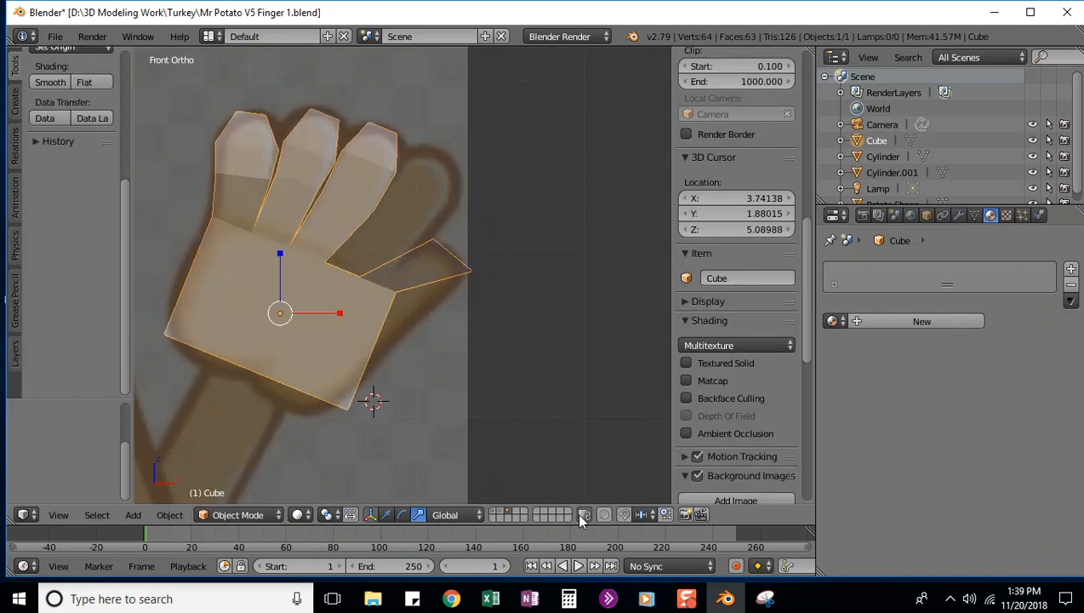
pyautogui.moveTo(528, 323); pyautogui.dragTo(523, 353, button='middle')
pyautogui.scroll(2, 514, 322)
pyautogui.scroll(-2, 524, 348)
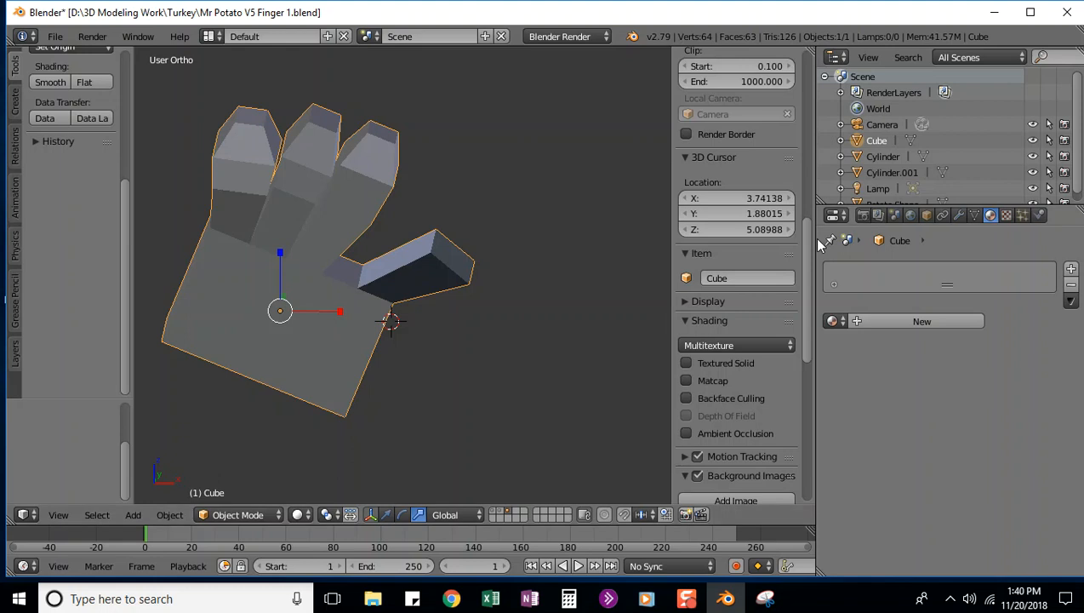
# Step: Return to Edit Mode and display the face normals on the hand mesh
pyautogui.scroll(-2, 804, 243)
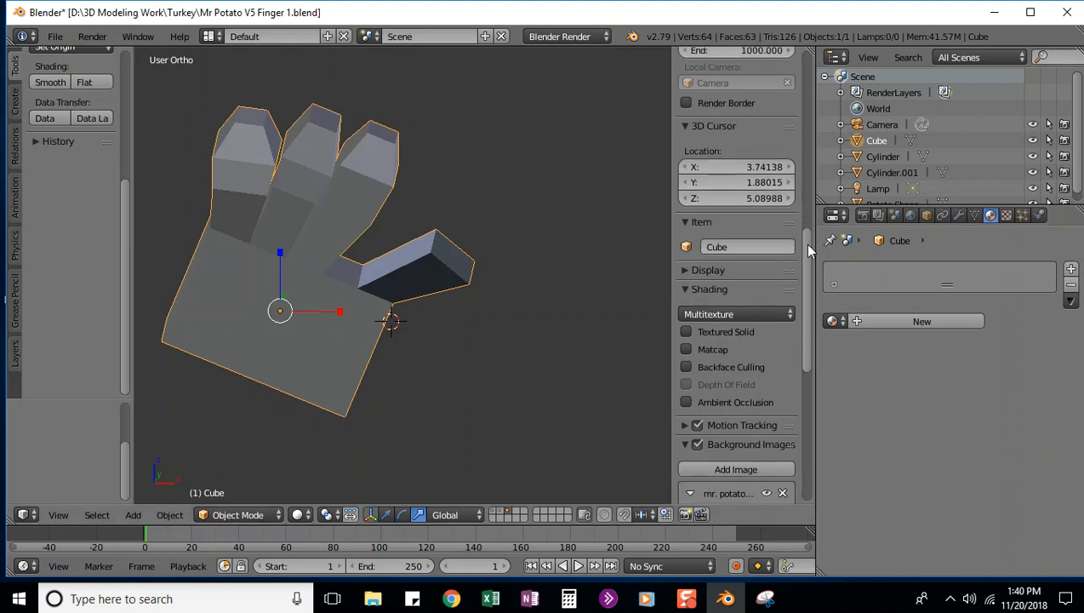
pyautogui.moveTo(807, 249); pyautogui.dragTo(811, 393)
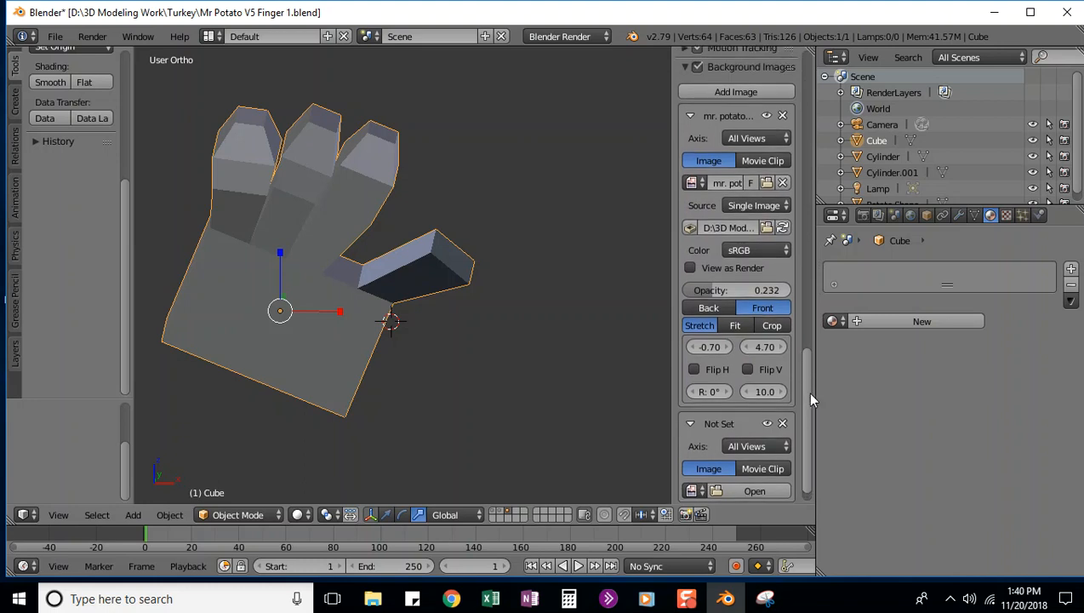
pyautogui.click(223, 514)
pyautogui.click(230, 478)
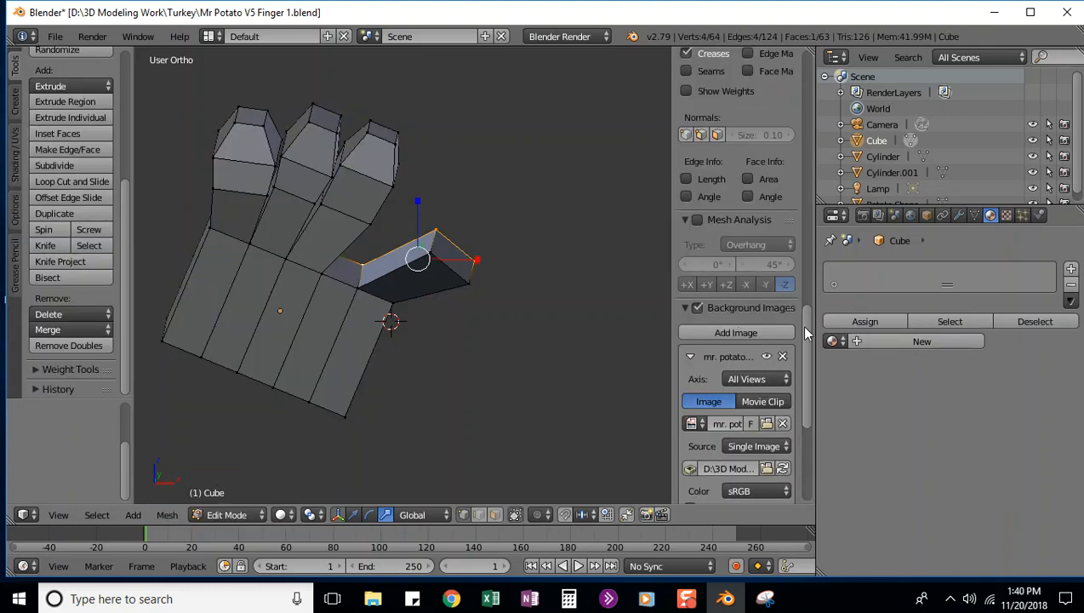
pyautogui.scroll(2, 805, 345)
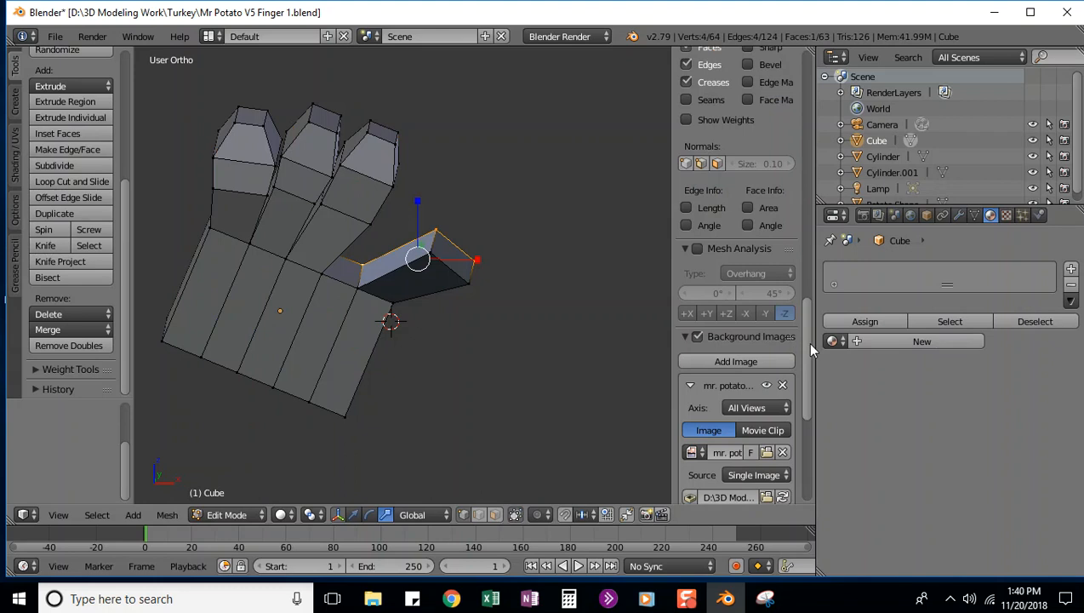
pyautogui.scroll(5, 809, 342)
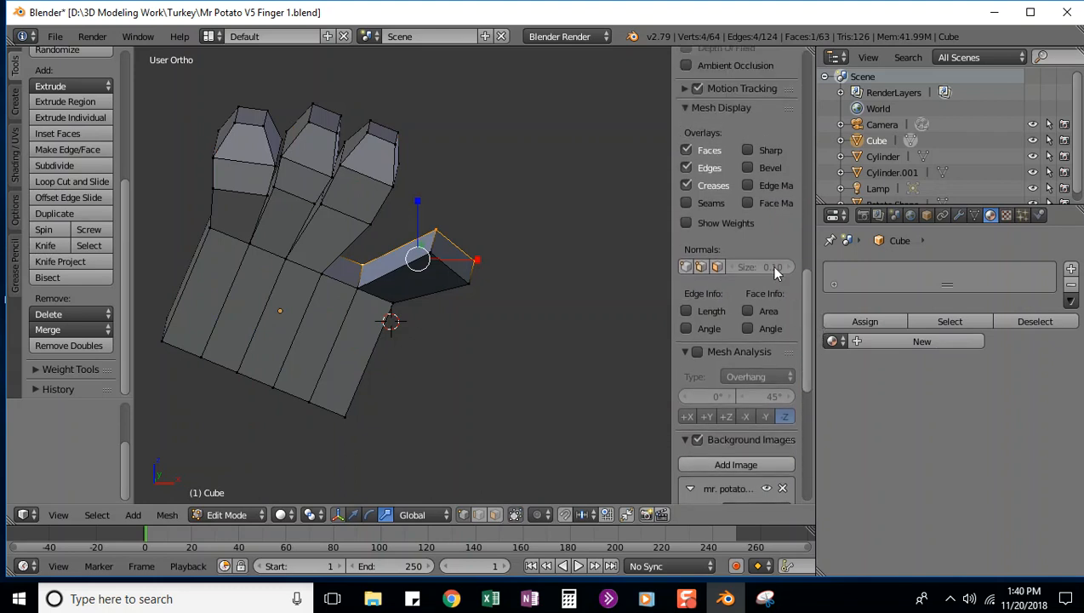
pyautogui.click(718, 268)
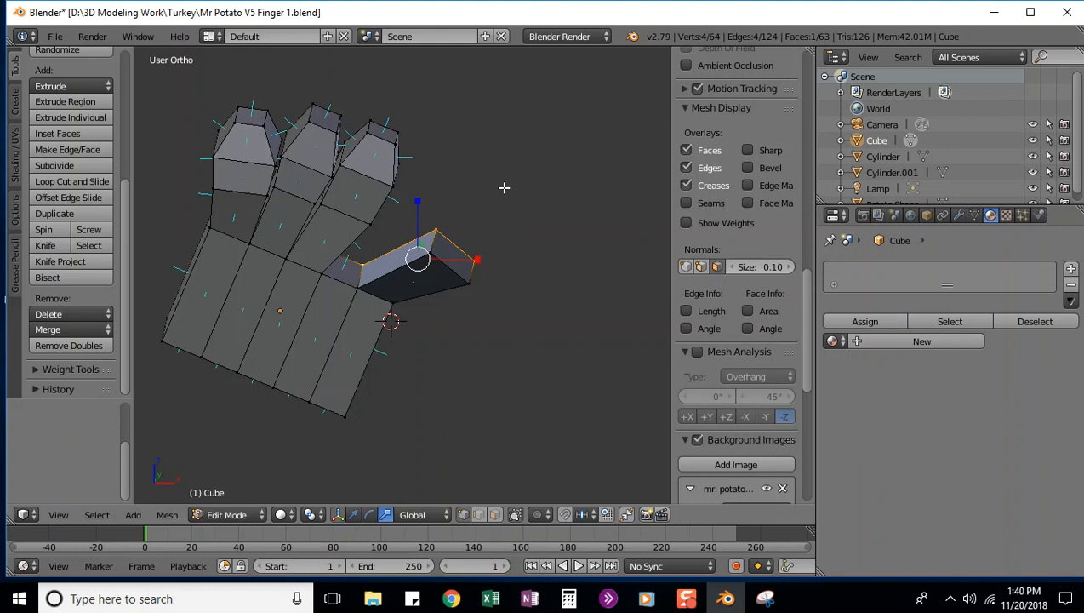
# Step: Examine the direction of the face normals on the hand and thumb from several angles and up close
pyautogui.moveTo(503, 187); pyautogui.dragTo(400, 183, button='middle')
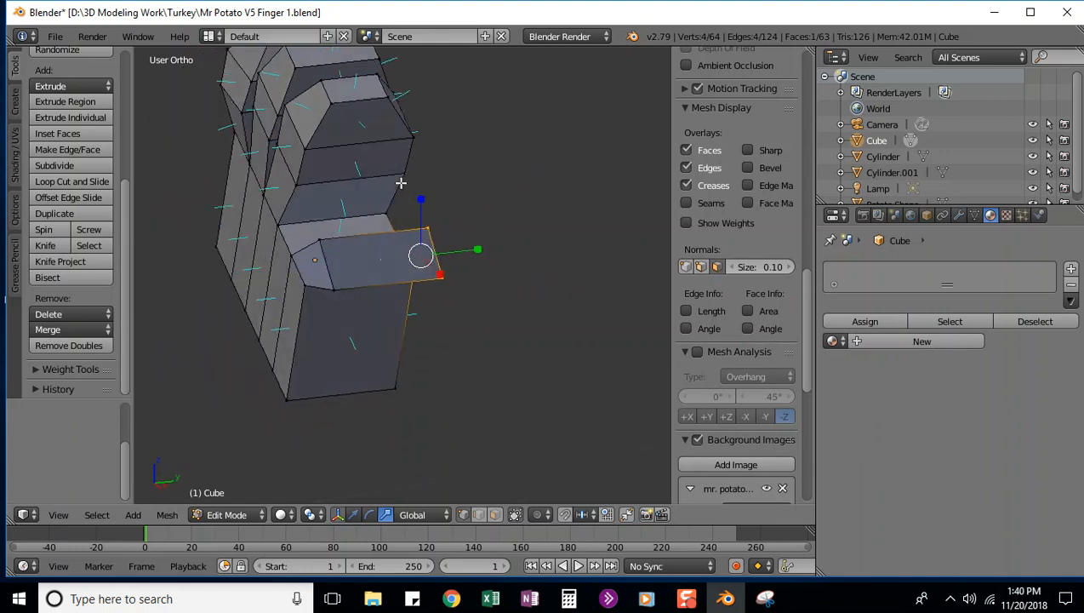
pyautogui.press('KP_1')
pyautogui.press('KP_8')
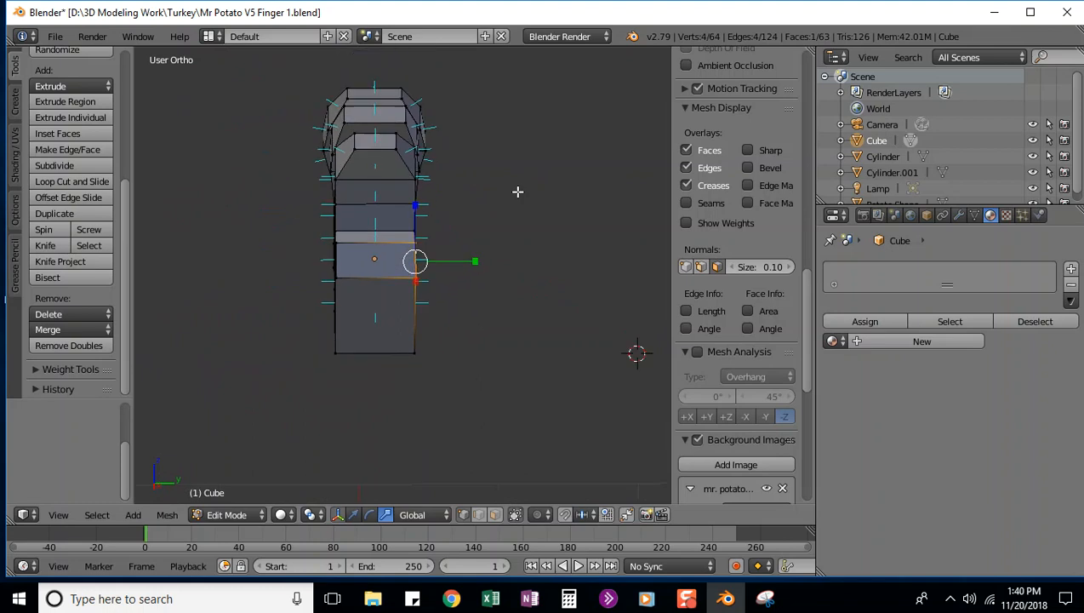
pyautogui.moveTo(240, 223); pyautogui.dragTo(383, 212, button='middle')
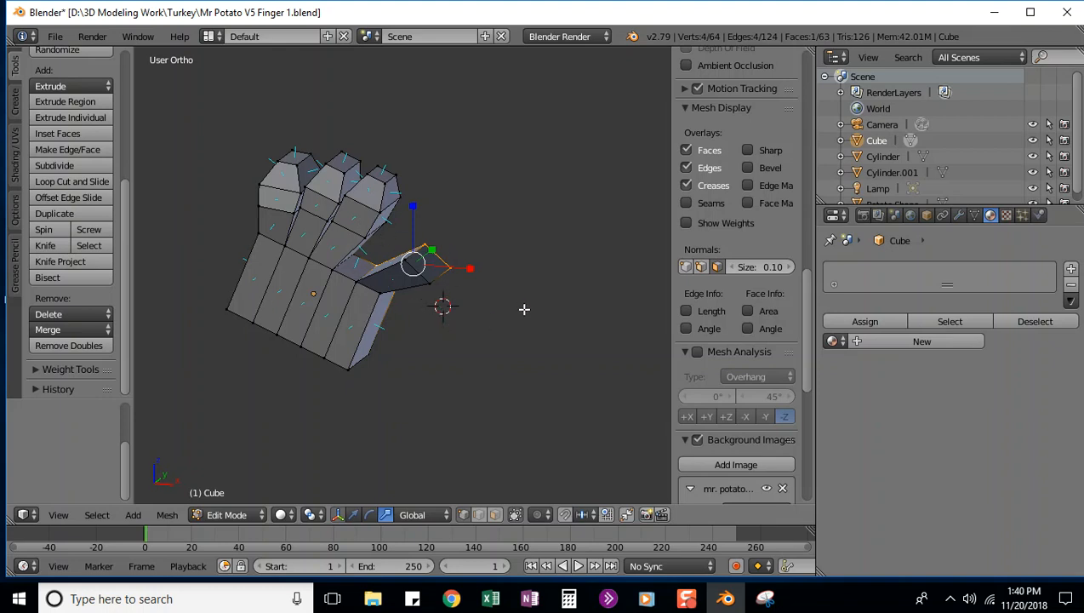
pyautogui.moveTo(523, 309); pyautogui.dragTo(555, 323, button='middle')
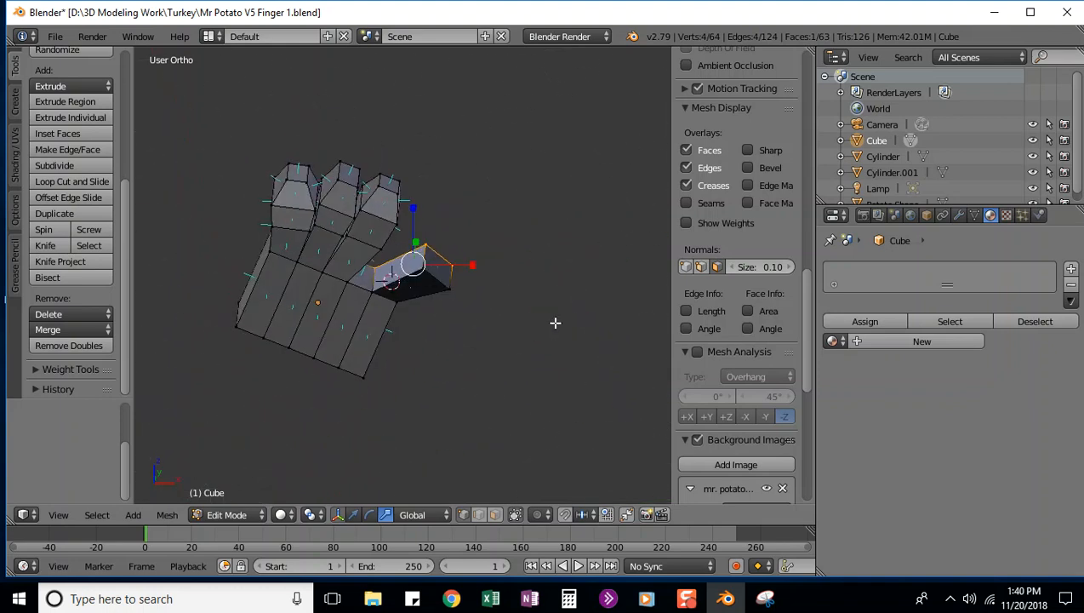
pyautogui.scroll(10, 450, 307)
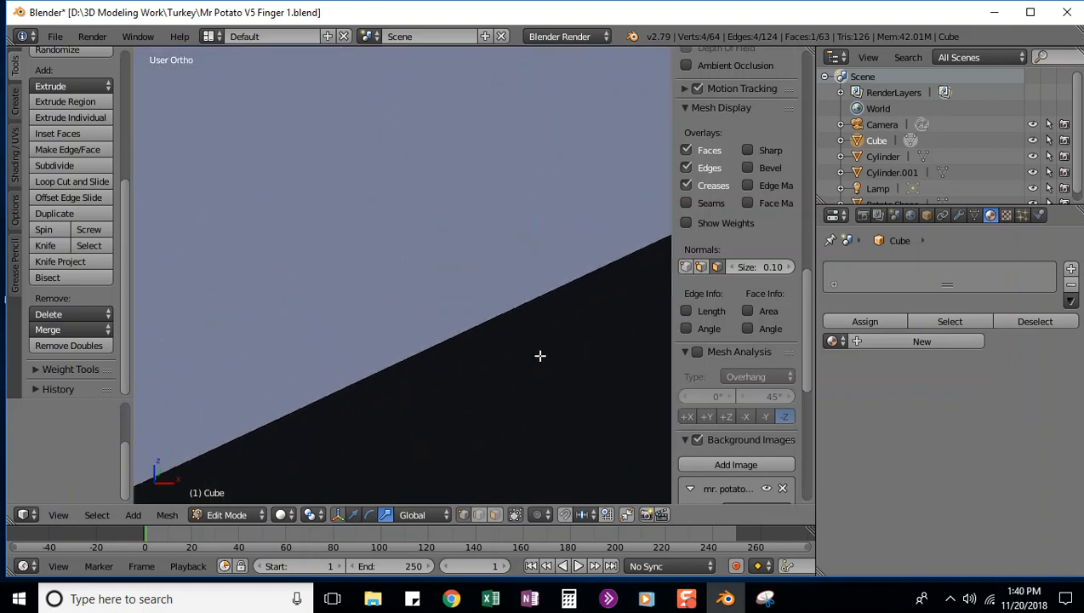
pyautogui.scroll(5, 540, 355)
pyautogui.moveTo(542, 358); pyautogui.dragTo(506, 358, button='middle')
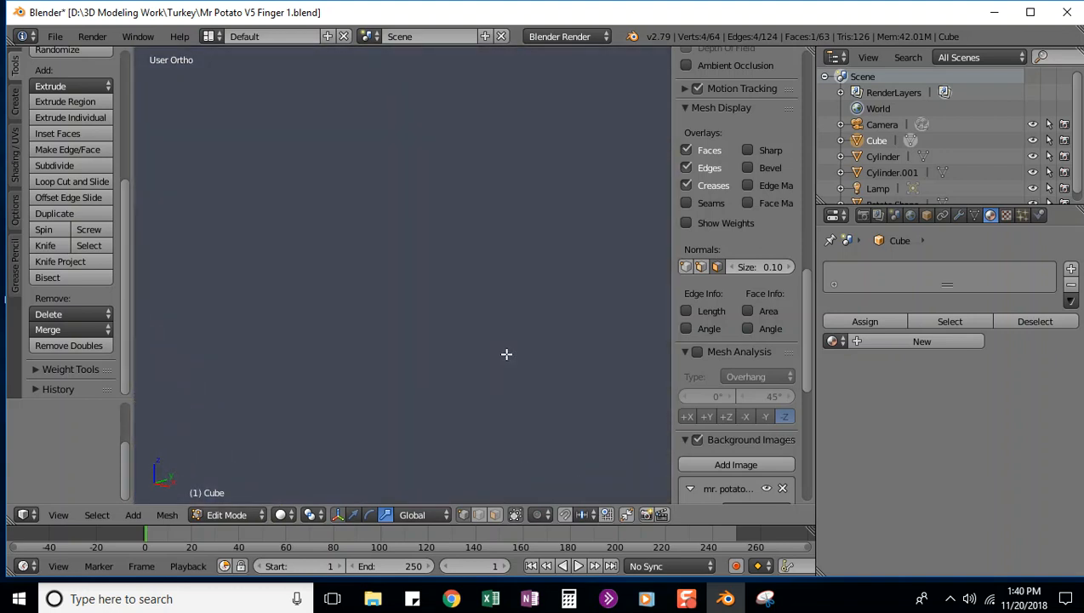
pyautogui.click(282, 514)
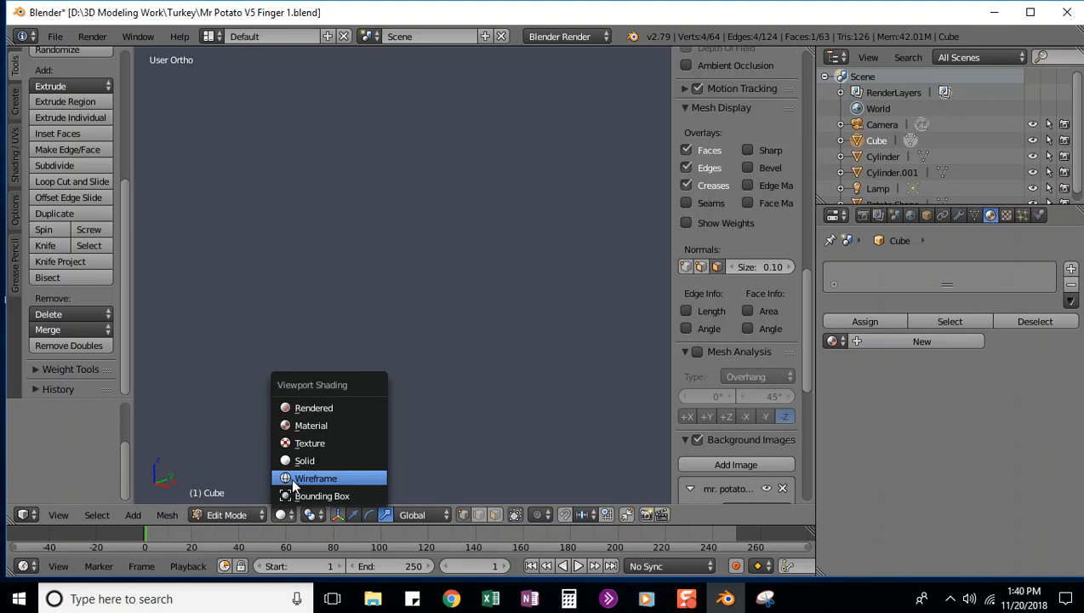
pyautogui.click(294, 479)
pyautogui.click(281, 514)
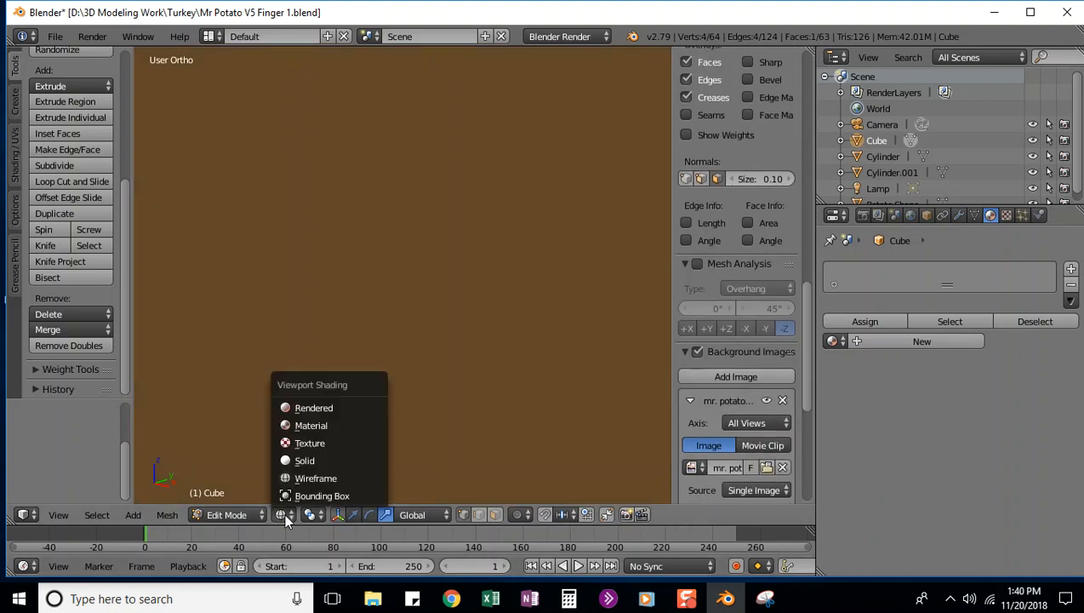
pyautogui.click(290, 458)
# Step: Turn off limiting the selection to visible geometry and check the thumb's hidden edges from the front and at an angle
pyautogui.scroll(-6, 455, 285)
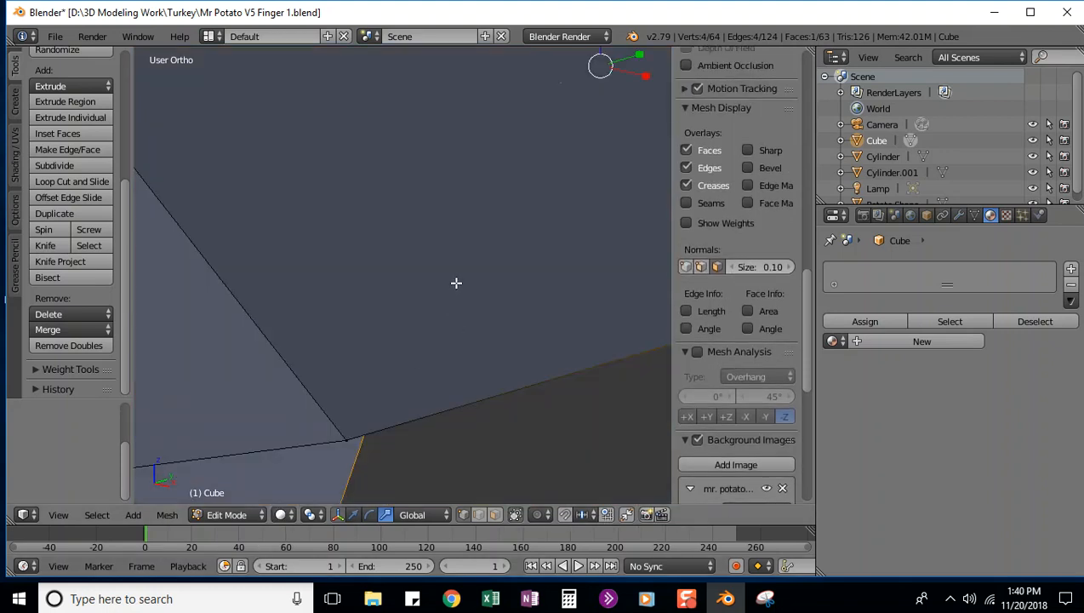
pyautogui.moveTo(448, 350); pyautogui.dragTo(477, 359, button='middle')
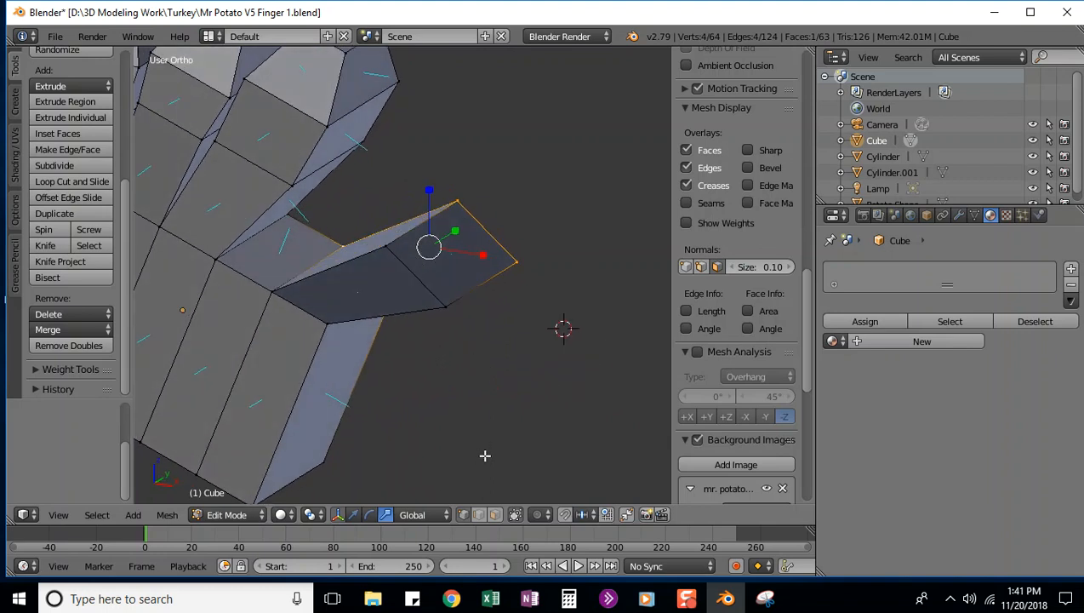
pyautogui.moveTo(488, 418); pyautogui.dragTo(553, 388, button='middle')
pyautogui.press('KP_1')
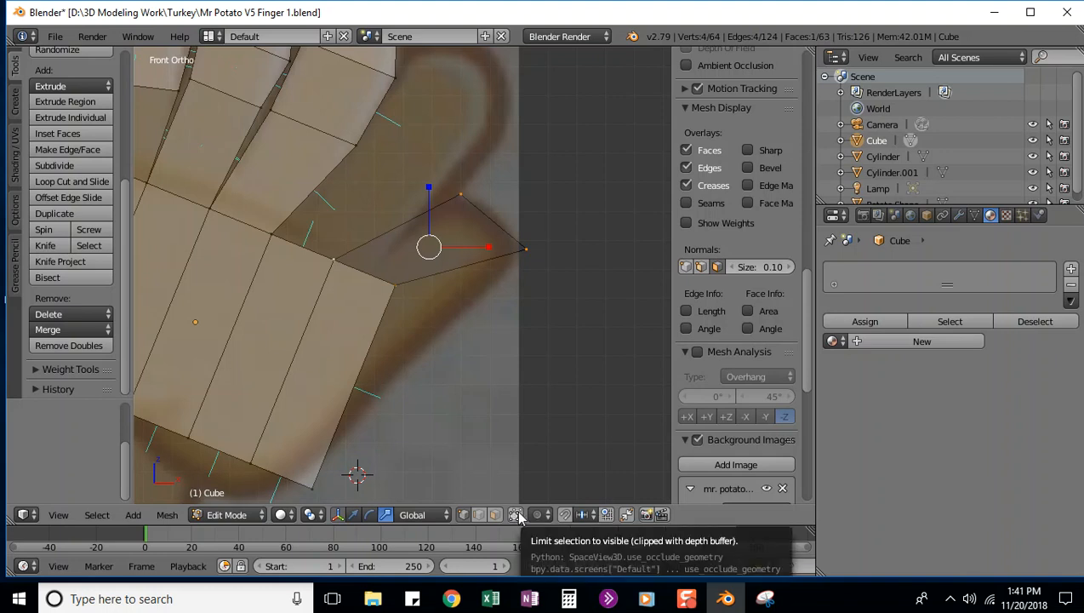
pyautogui.moveTo(563, 342); pyautogui.dragTo(552, 342, button='middle')
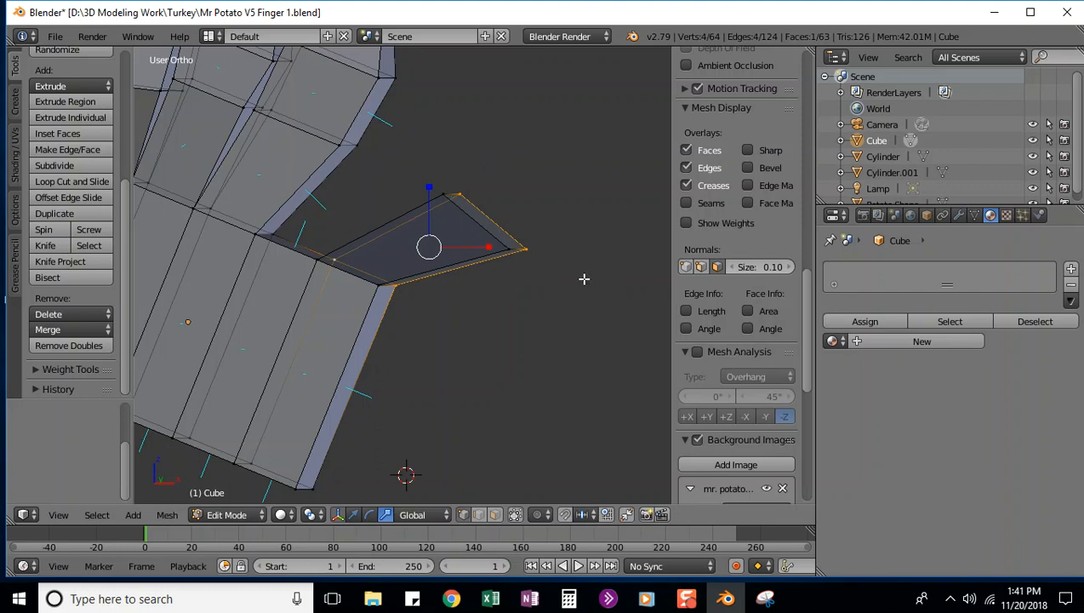
pyautogui.press('KP_1')
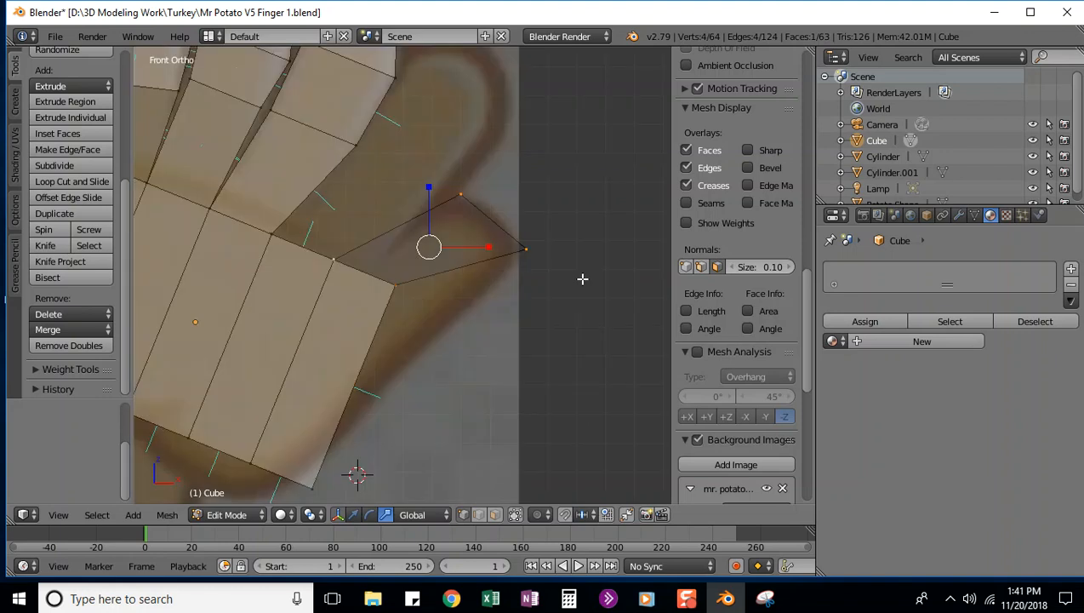
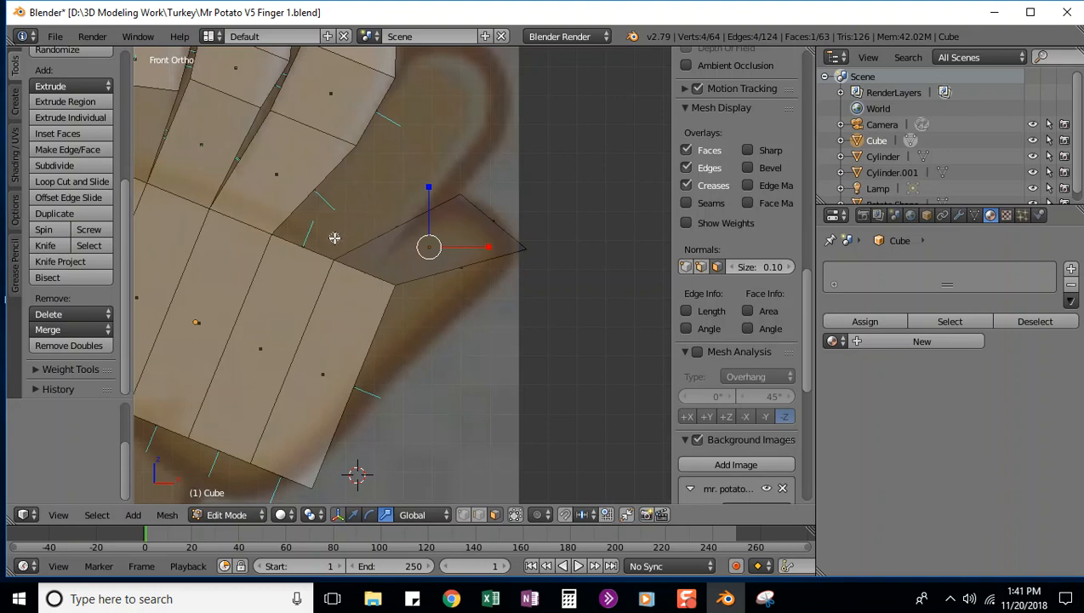
# Step: Select the thumb's five faces in face select mode, flip their normals, and clear the selection
pyautogui.keyDown('shift'); pyautogui.click(385, 233); pyautogui.keyUp('shift')
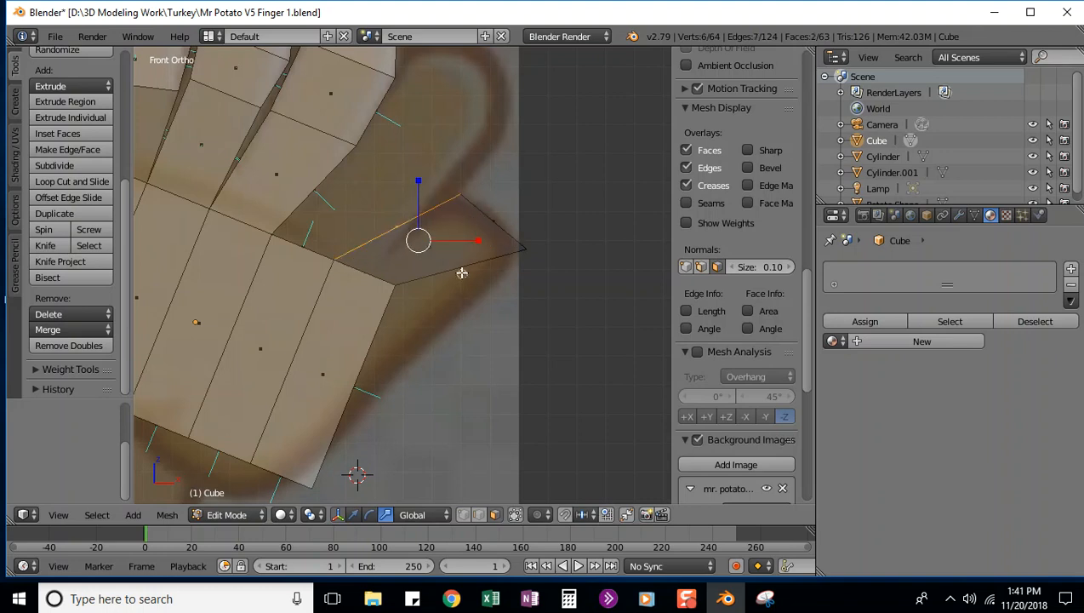
pyautogui.keyDown('shift'); pyautogui.click(477, 245); pyautogui.keyUp('shift')
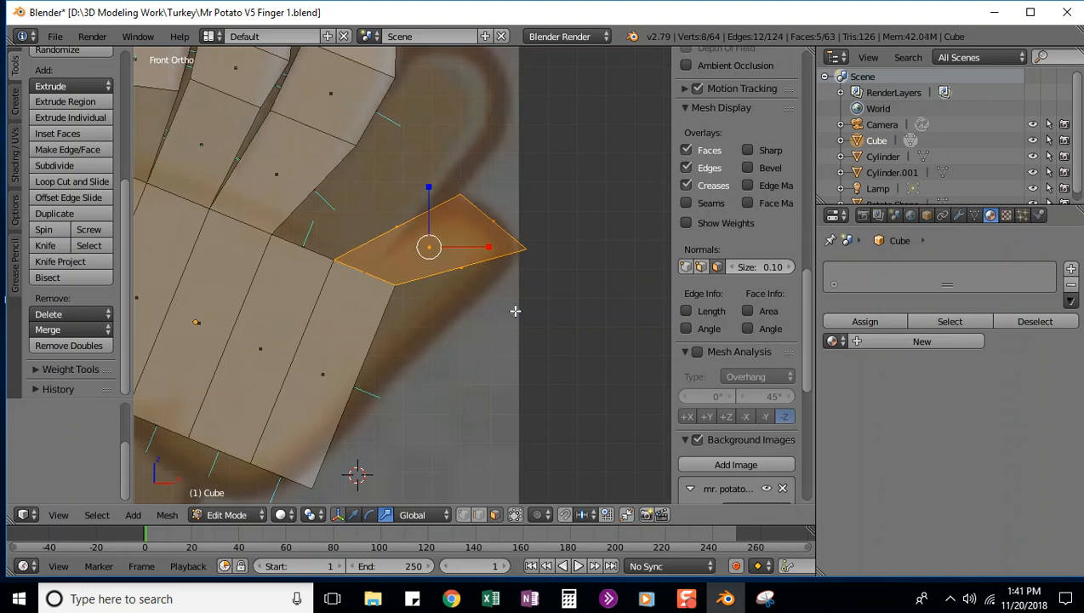
pyautogui.moveTo(525, 315)
pyautogui.mouseDown(button='middle')
pyautogui.moveTo(491, 336)
pyautogui.moveTo(272, 283)
pyautogui.moveTo(313, 273)
pyautogui.moveTo(487, 284)
pyautogui.moveTo(516, 339)
pyautogui.moveTo(545, 315)
pyautogui.moveTo(520, 315)
pyautogui.moveTo(537, 327)
pyautogui.mouseUp(button='middle')
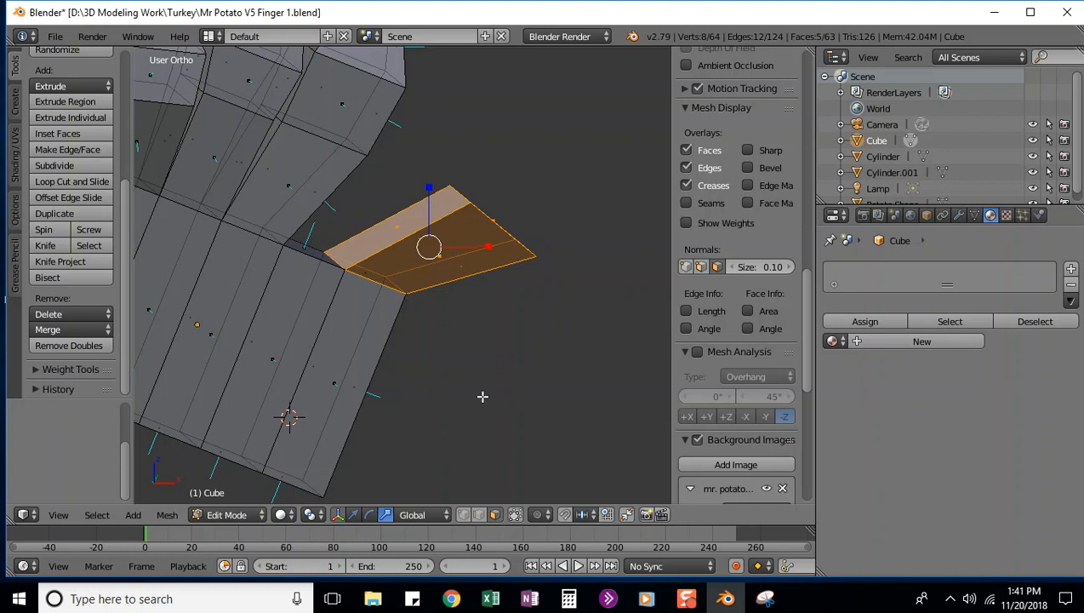
pyautogui.press('space')
pyautogui.write('no')
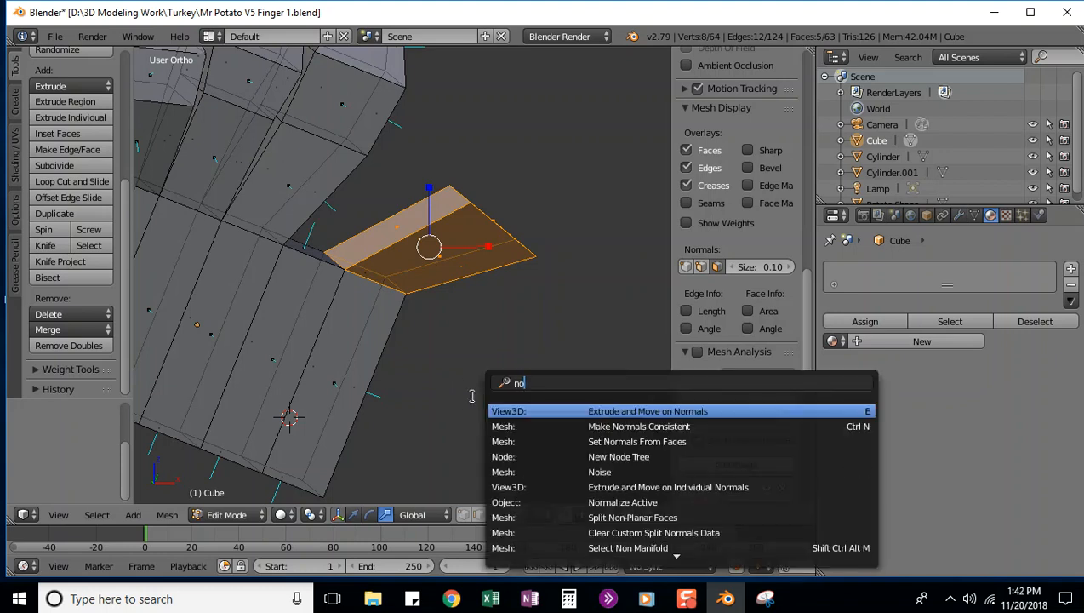
pyautogui.write('rmals')
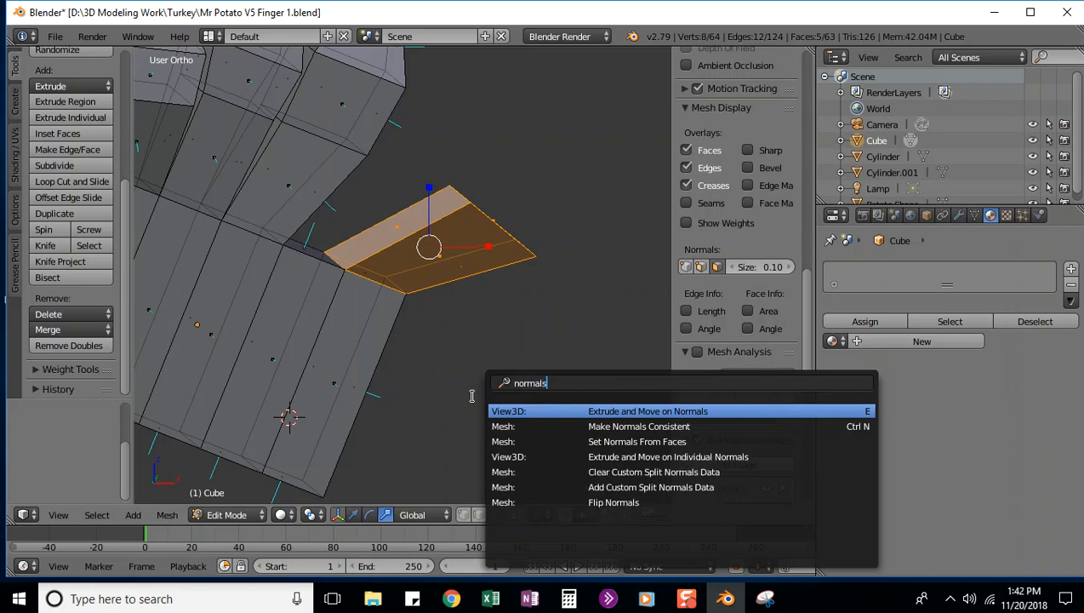
pyautogui.click(603, 501)
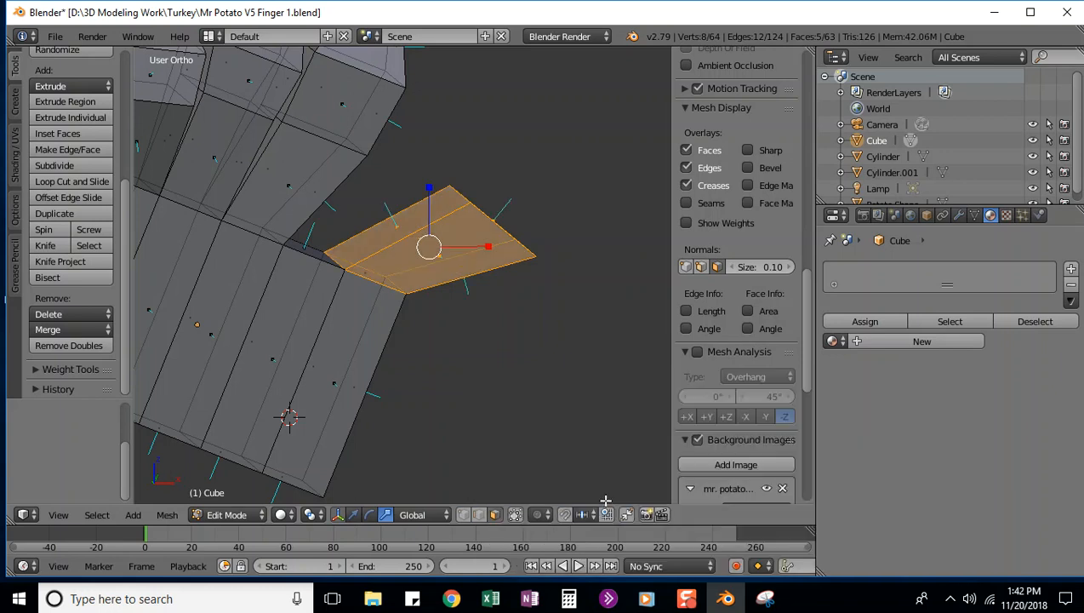
pyautogui.press('KP_8')
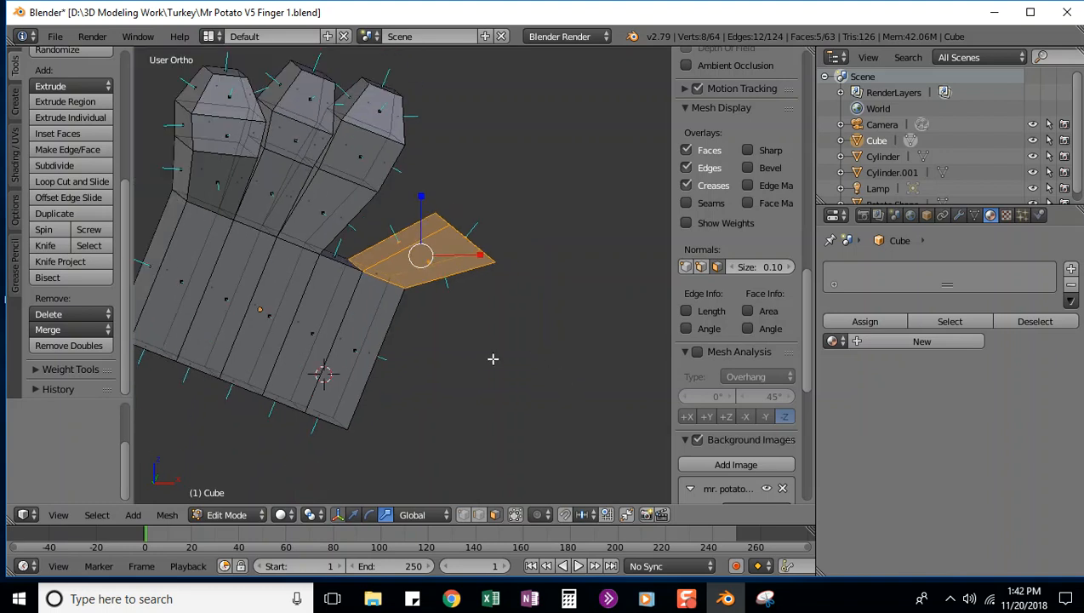
pyautogui.press('a')
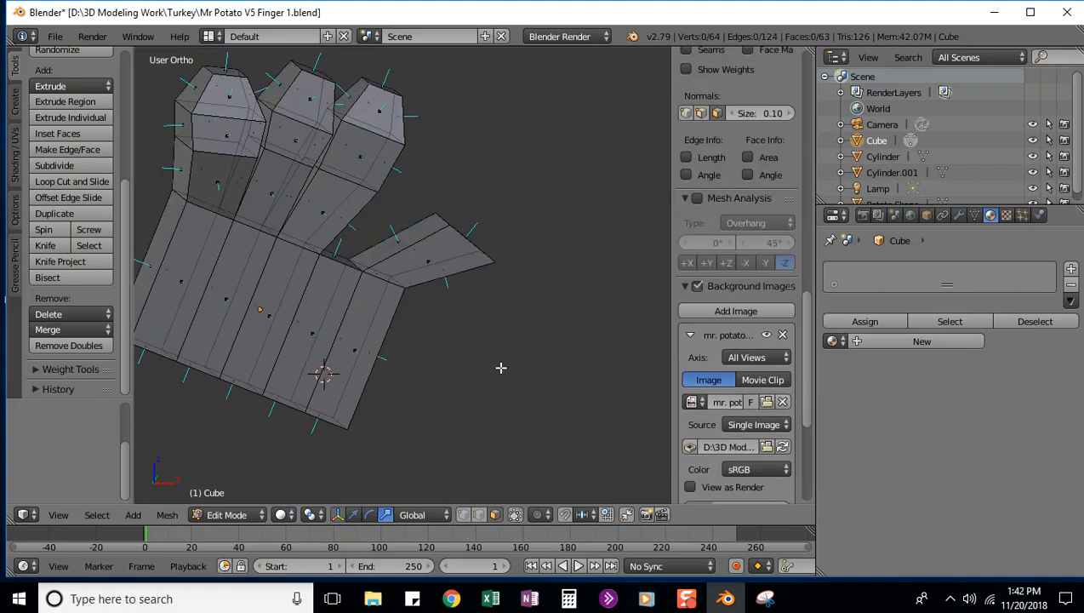
# Step: Switch to Object Mode and show the layer with the potato body and arms alongside the hand
pyautogui.moveTo(510, 358); pyautogui.dragTo(472, 356, button='middle')
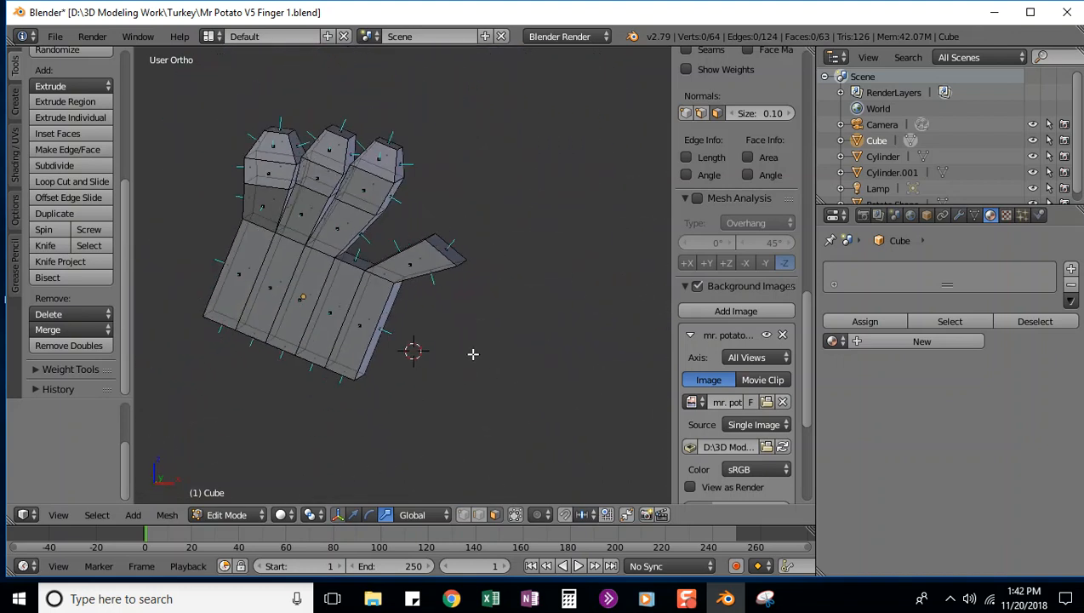
pyautogui.moveTo(346, 395)
pyautogui.mouseDown(button='middle')
pyautogui.moveTo(422, 402)
pyautogui.moveTo(395, 367)
pyautogui.moveTo(325, 409)
pyautogui.moveTo(340, 387)
pyautogui.mouseUp(button='middle')
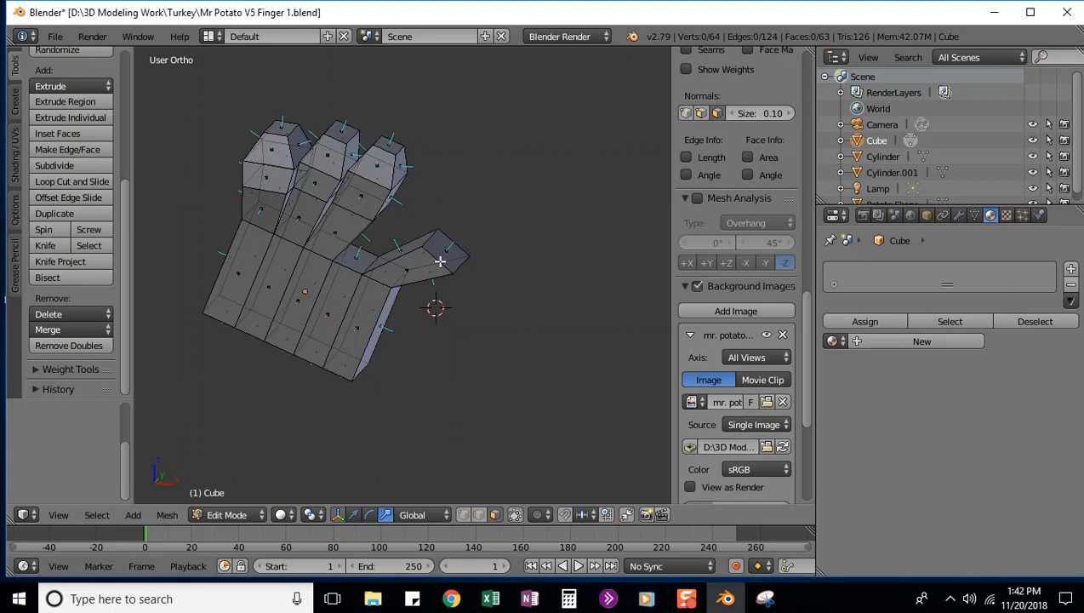
pyautogui.scroll(1, 468, 242)
pyautogui.scroll(1, 468, 242)
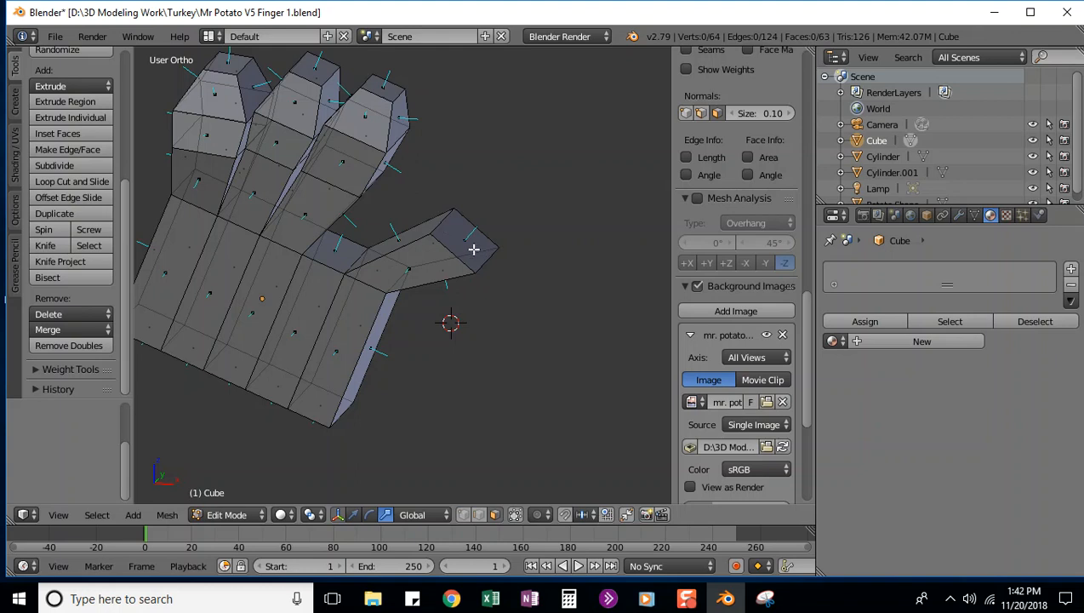
pyautogui.press('KP_1')
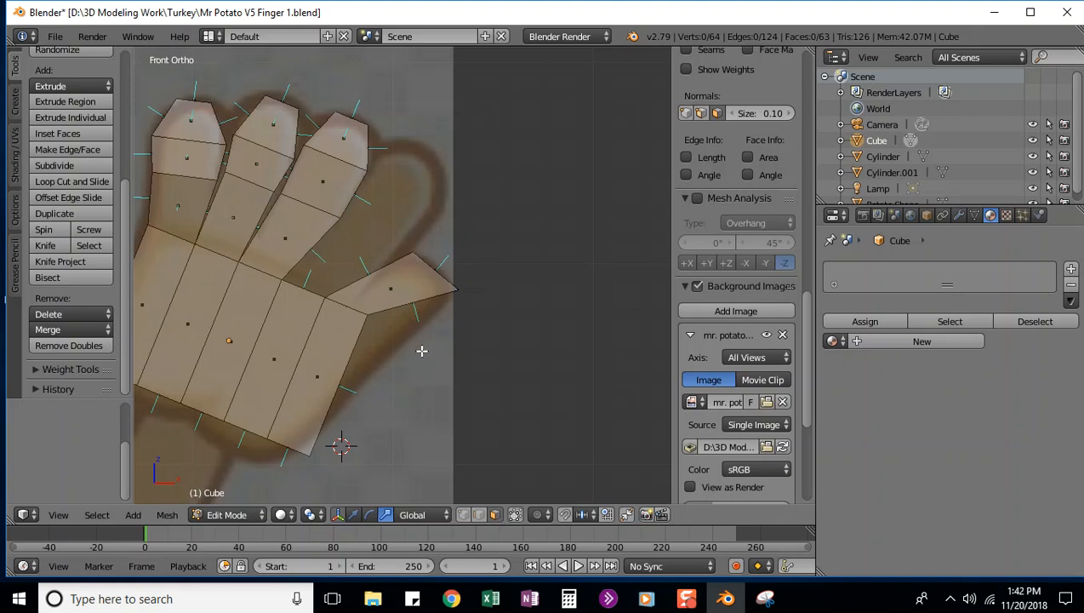
pyautogui.click(228, 515)
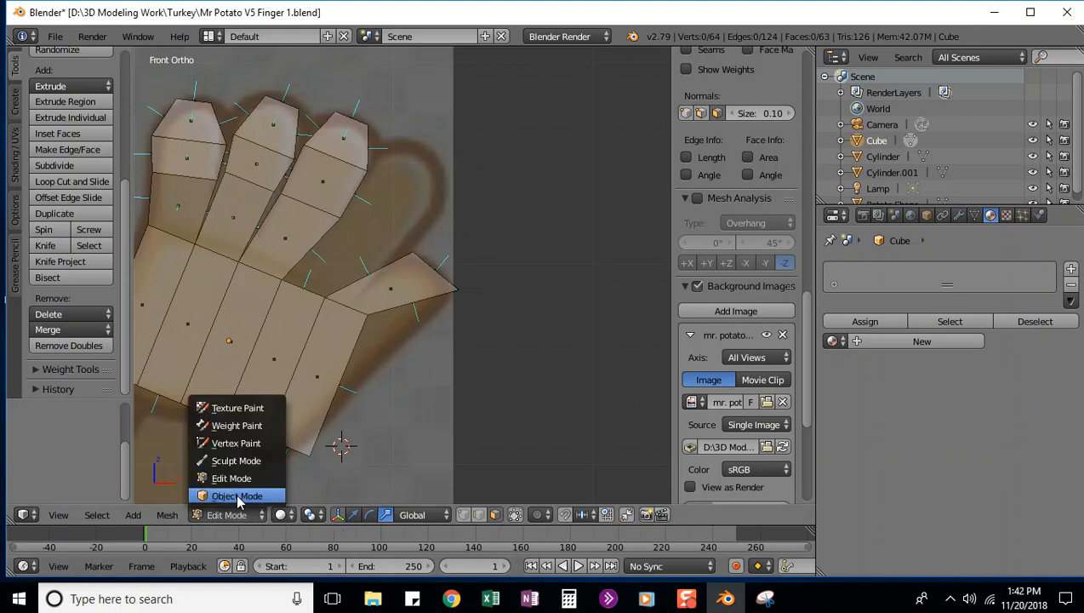
pyautogui.click(237, 497)
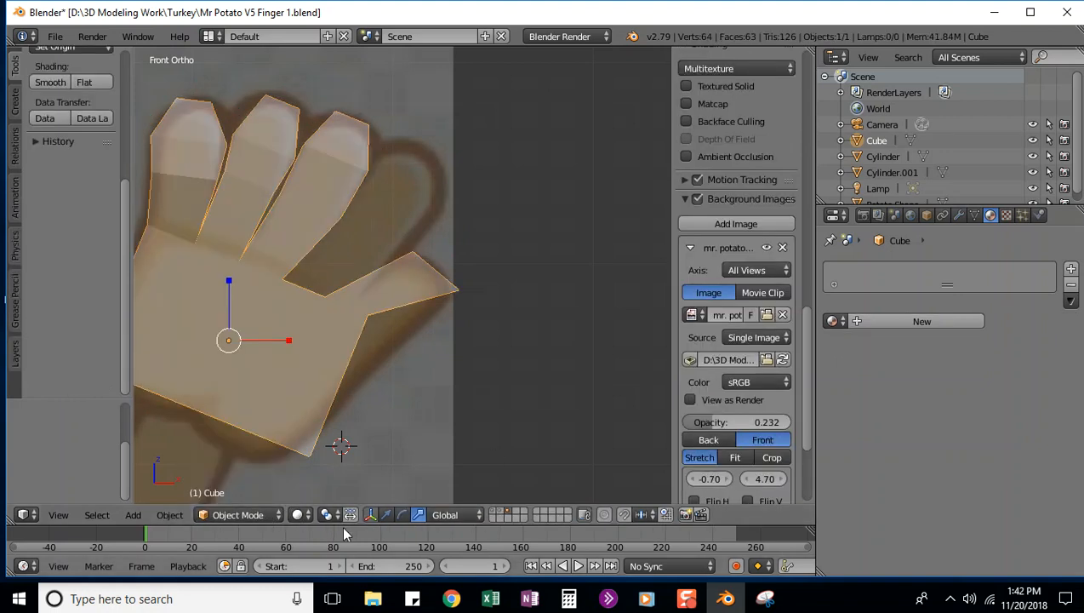
pyautogui.keyDown('shift'); pyautogui.click(495, 516); pyautogui.keyUp('shift')
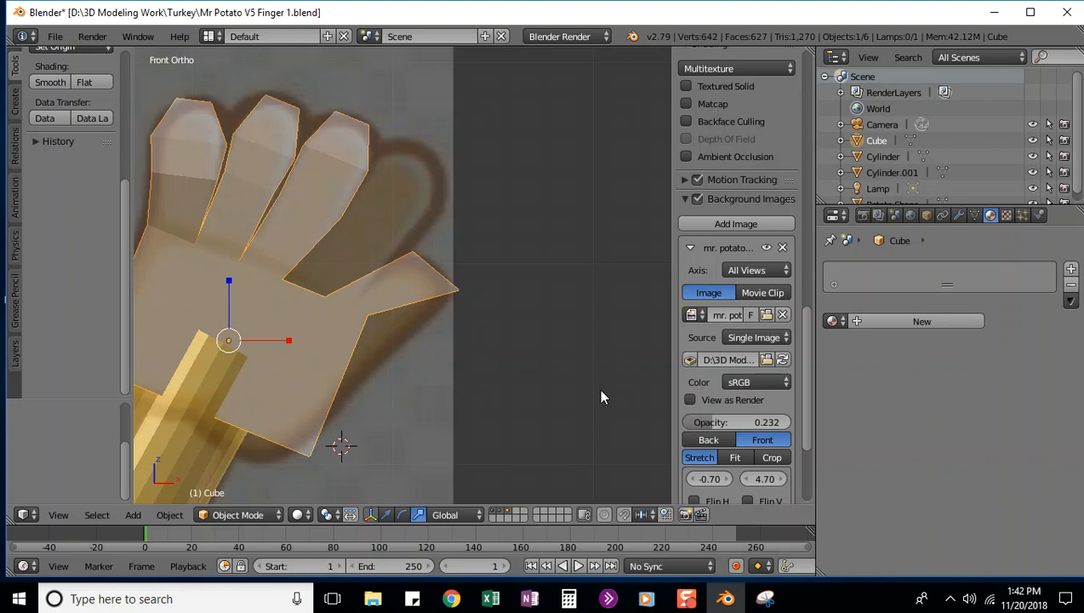
pyautogui.press('KP_Decimal')
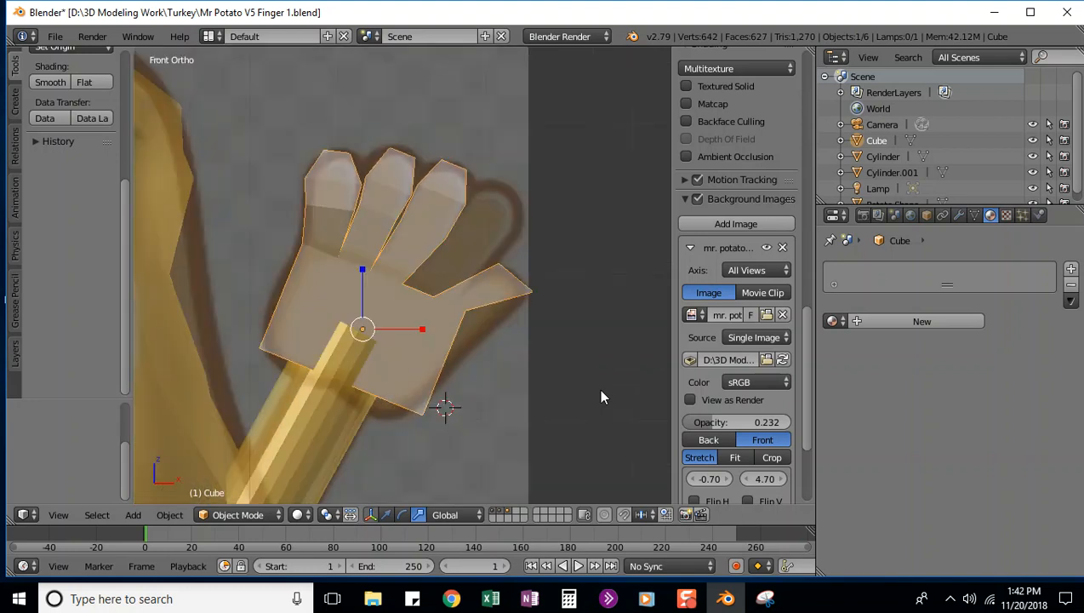
pyautogui.scroll(-5, 205, 280)
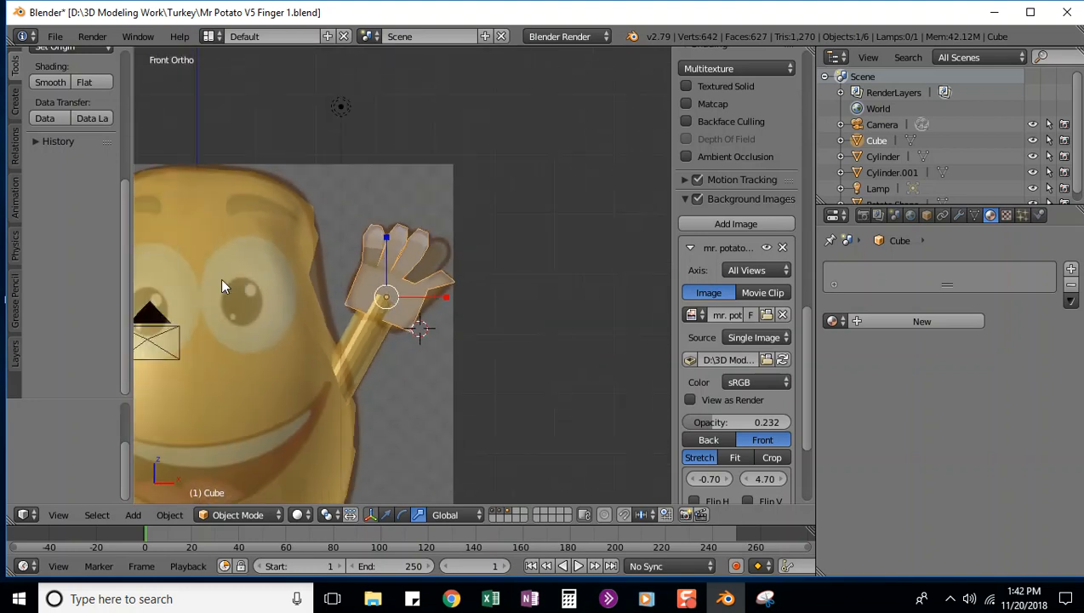
# Step: Select all objects and examine the whole character from the front and at an angle
pyautogui.press('a')
pyautogui.press('a')
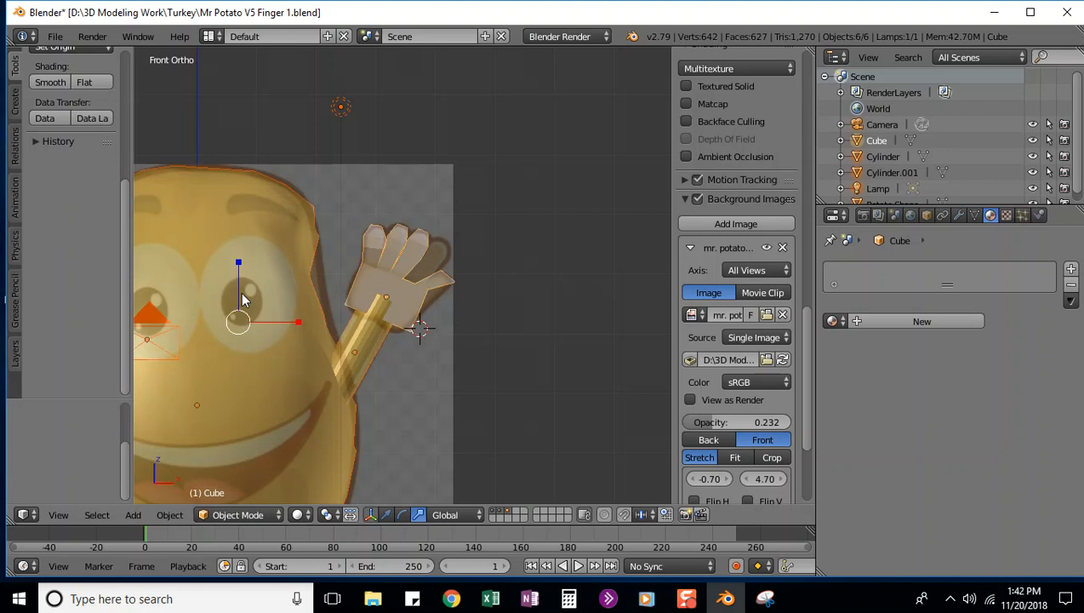
pyautogui.scroll(-8, 375, 320)
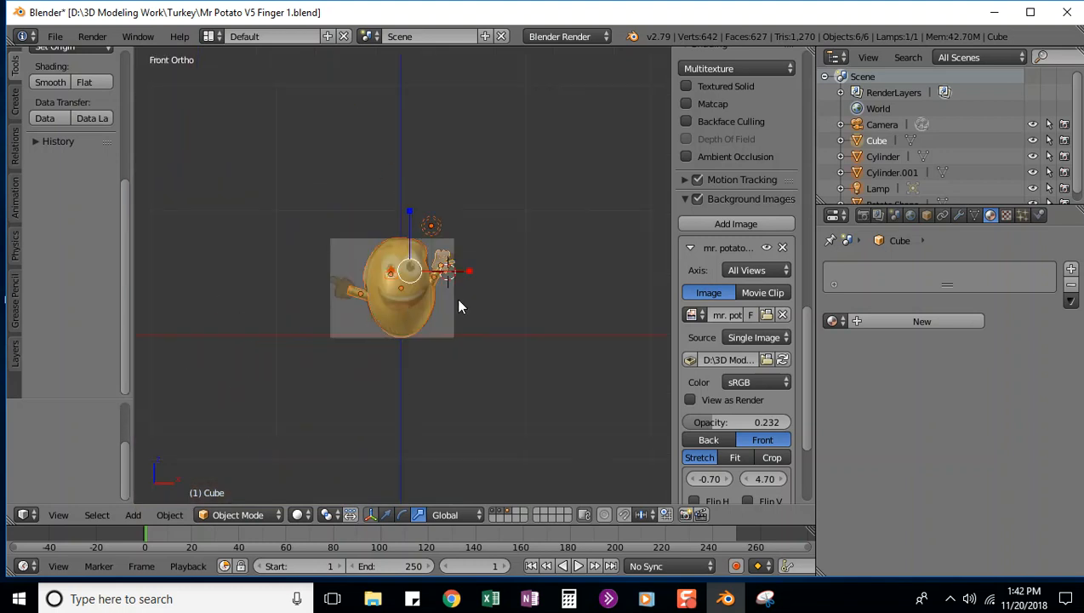
pyautogui.scroll(4, 497, 308)
pyautogui.scroll(2, 497, 312)
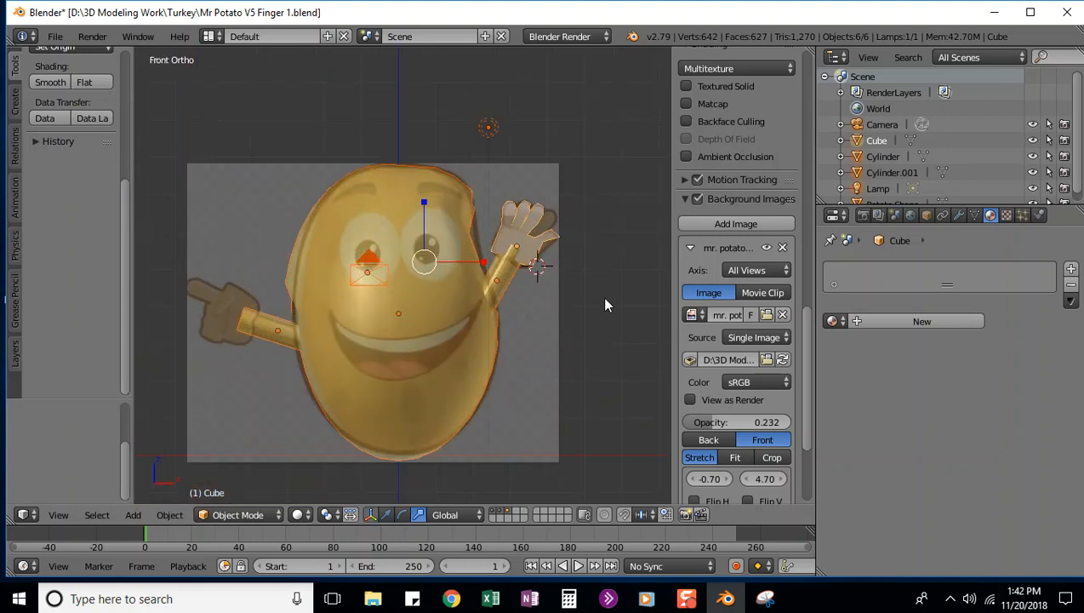
pyautogui.scroll(1, 605, 305)
pyautogui.moveTo(576, 349); pyautogui.dragTo(622, 426, button='middle')
pyautogui.moveTo(581, 374); pyautogui.dragTo(585, 406, button='middle')
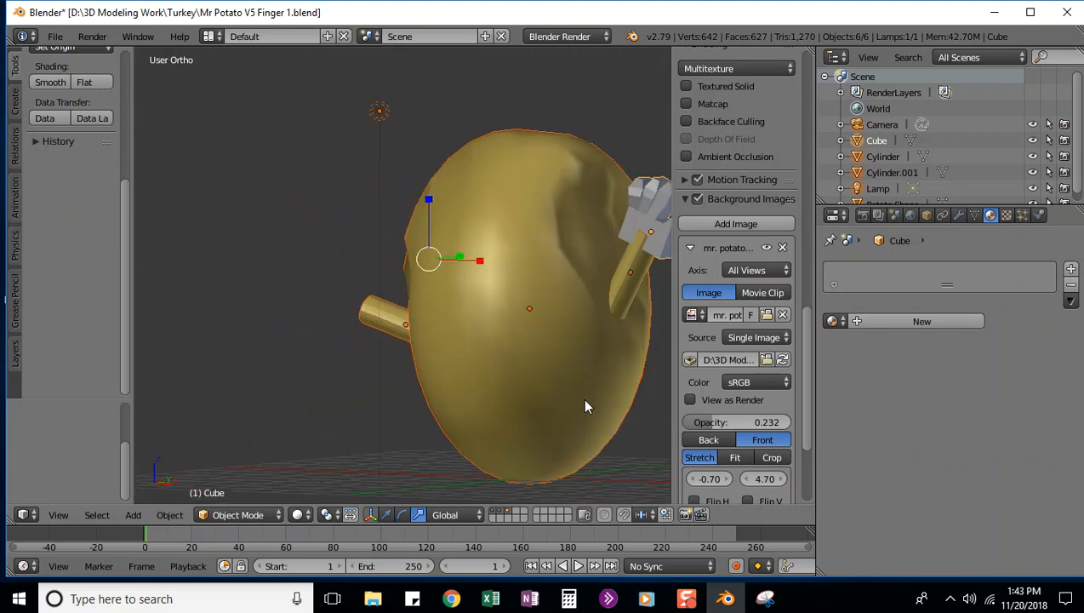
# Step: Examine the raised hand from several angles and inspect close up where its palm meets the arm
pyautogui.keyDown('shift'); pyautogui.scroll(1, 591, 397); pyautogui.keyUp('shift')
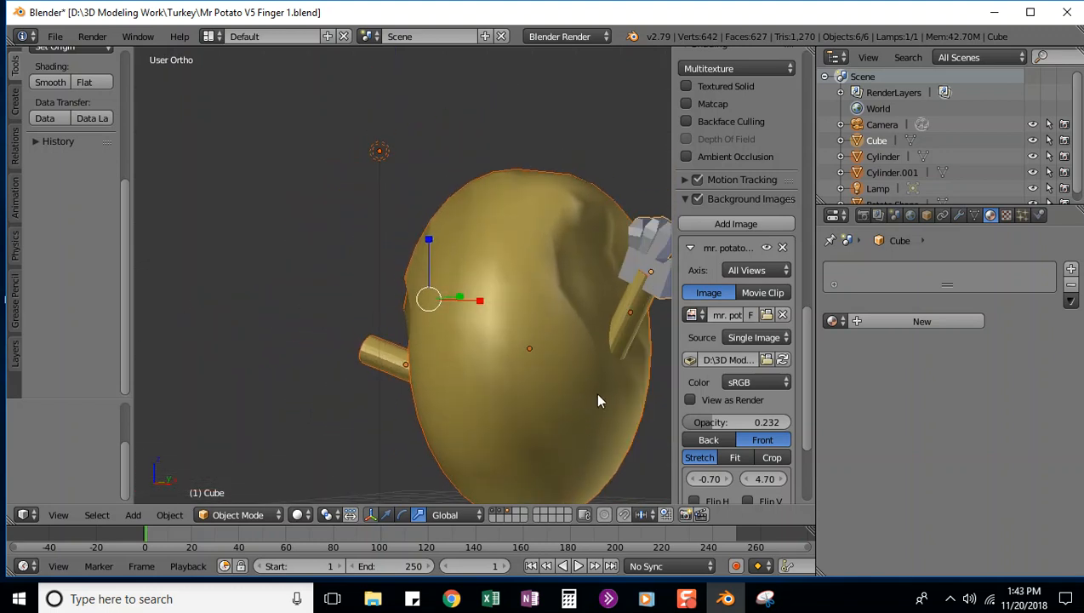
pyautogui.keyDown('ctrl'); pyautogui.scroll(2, 596, 399); pyautogui.keyUp('ctrl')
pyautogui.keyDown('ctrl'); pyautogui.keyDown('alt'); pyautogui.scroll(-10, 593, 400); pyautogui.keyUp('alt'); pyautogui.keyUp('ctrl')
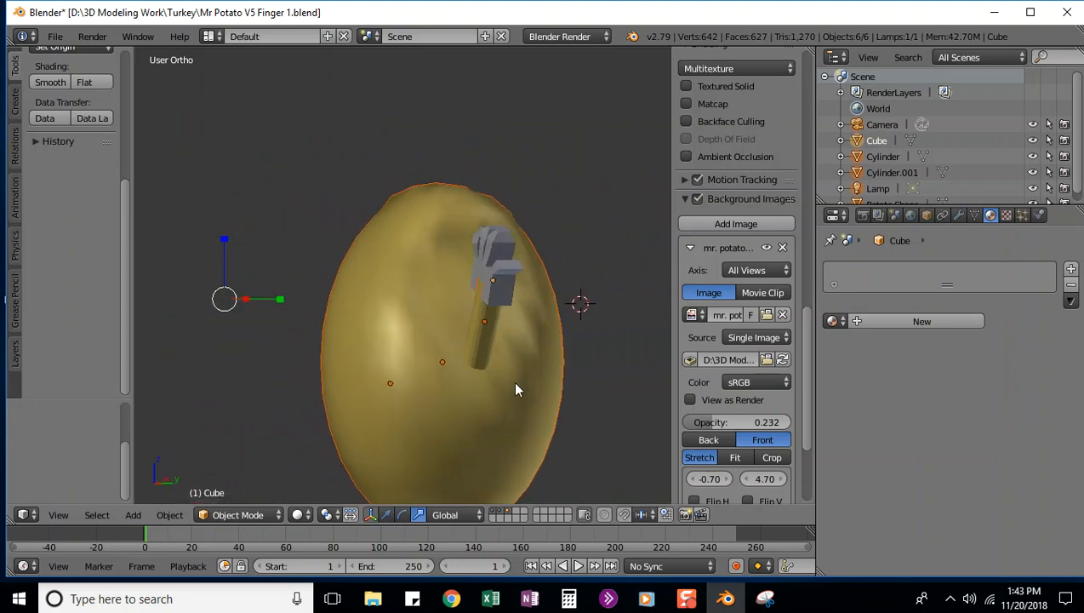
pyautogui.moveTo(388, 389); pyautogui.dragTo(602, 396, button='middle')
pyautogui.keyDown('ctrl'); pyautogui.keyDown('alt'); pyautogui.scroll(-6, 630, 385); pyautogui.keyUp('alt'); pyautogui.keyUp('ctrl')
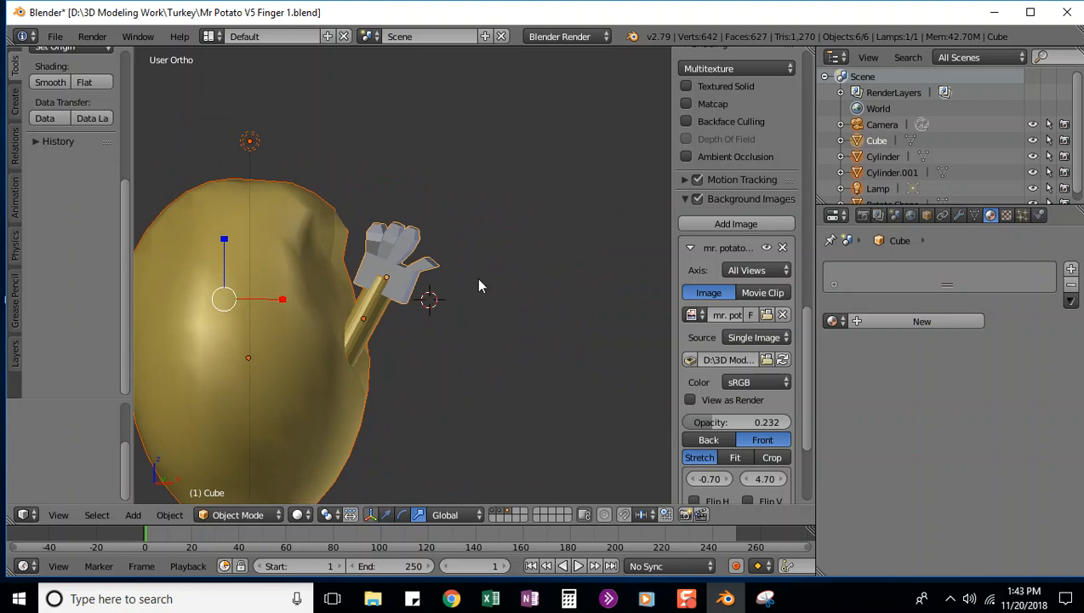
pyautogui.scroll(9, 477, 280)
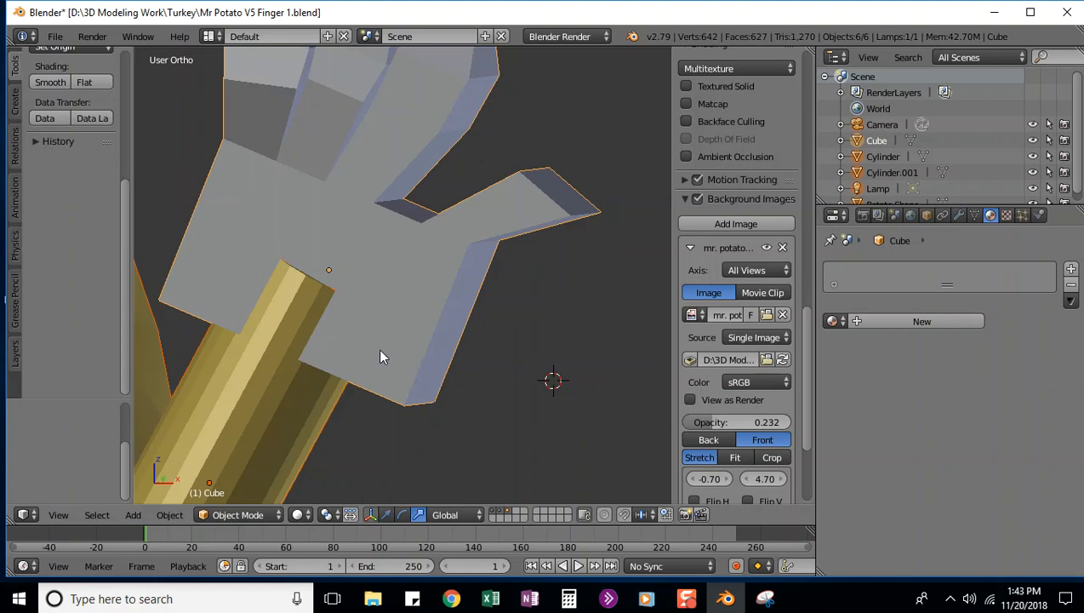
# Step: Show only the layer with the two arm cylinders, hiding the hand and the potato body
pyautogui.click(508, 516)
pyautogui.click(501, 514)
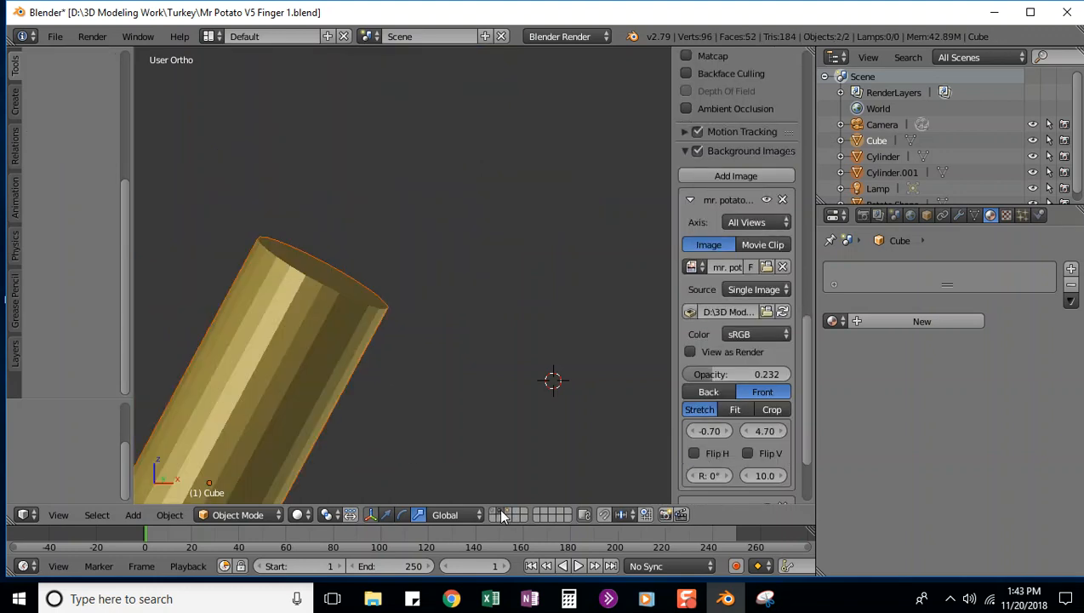
pyautogui.moveTo(502, 310); pyautogui.dragTo(521, 326, button='middle')
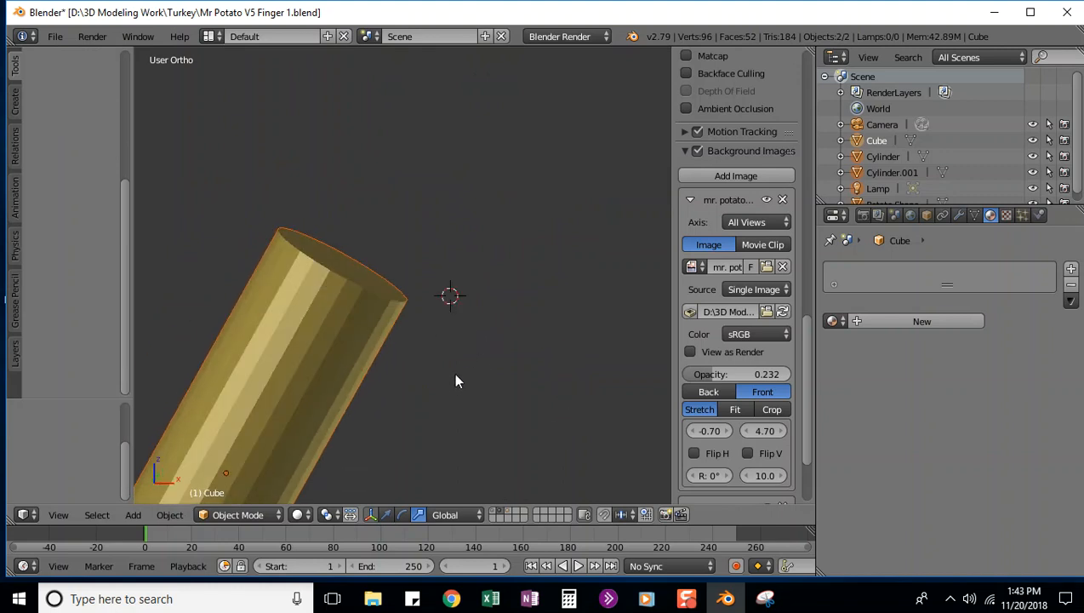
pyautogui.keyDown('shift'); pyautogui.scroll(-5, 455, 379); pyautogui.keyUp('shift')
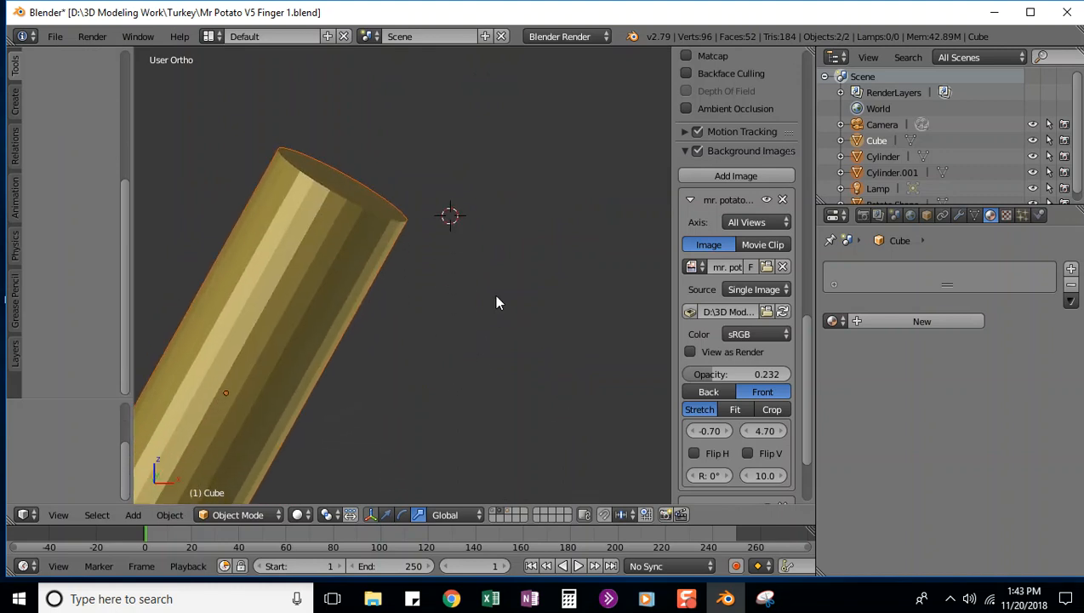
# Step: View the arm cylinders from the right side and at an angle, and inspect the end face of one arm close up
pyautogui.press('KP_3')
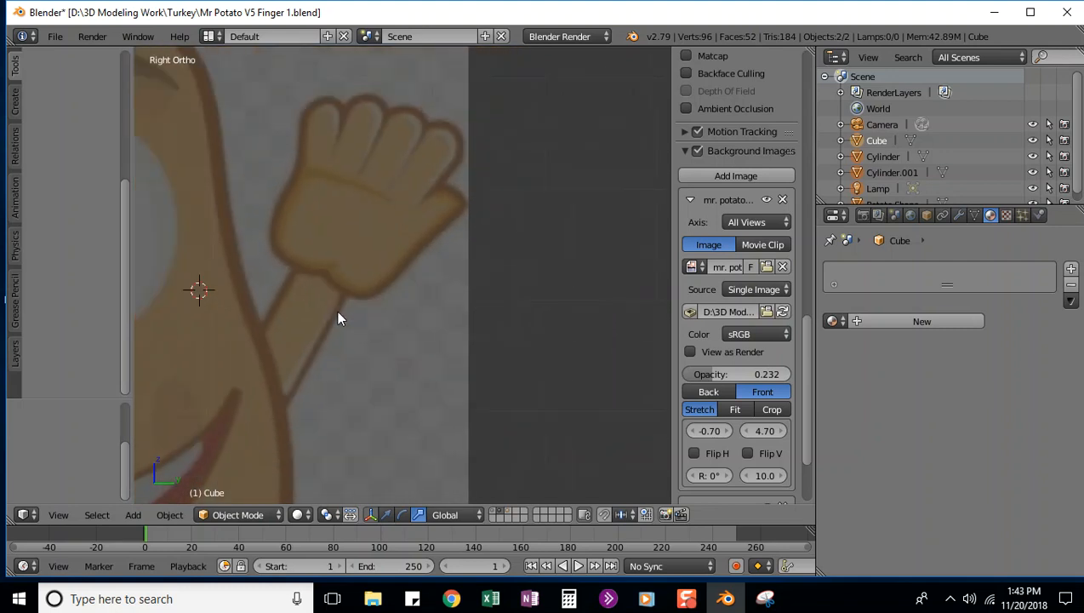
pyautogui.scroll(-8, 338, 318)
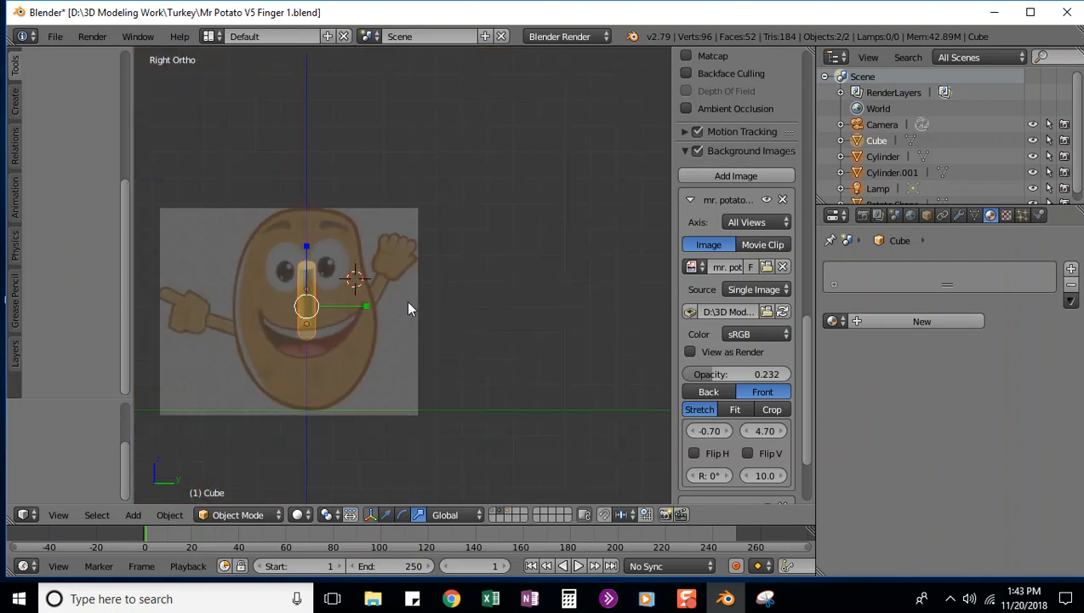
pyautogui.moveTo(376, 347); pyautogui.dragTo(411, 434, button='middle')
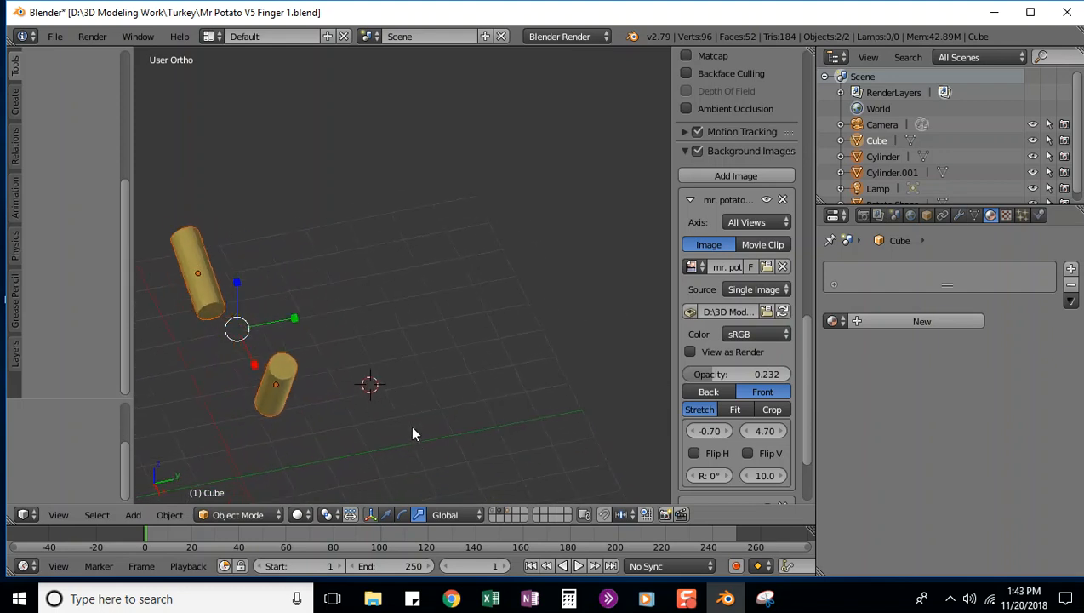
pyautogui.scroll(3, 366, 400)
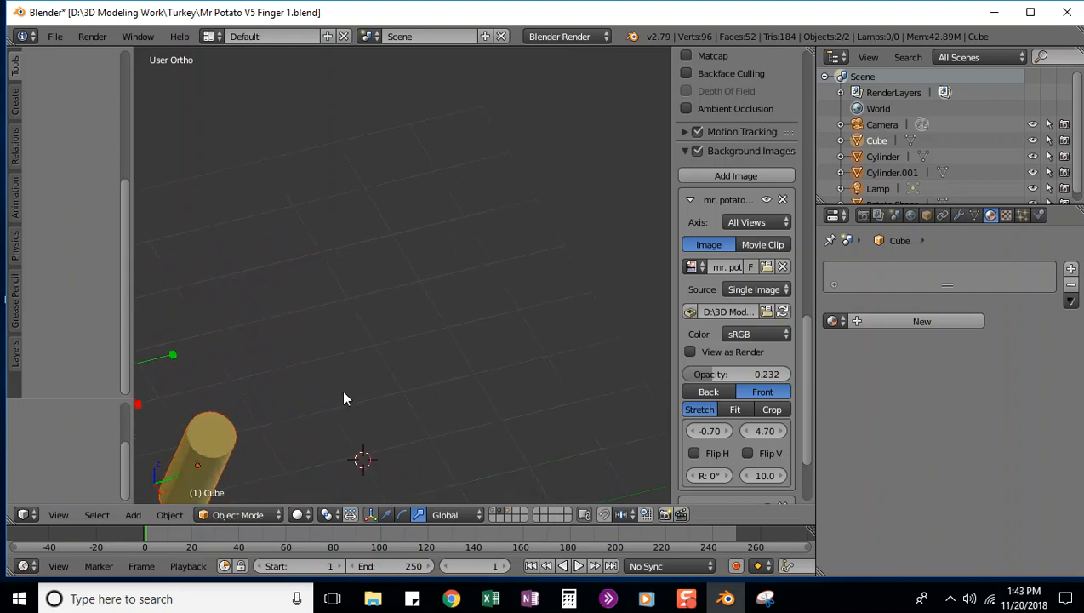
pyautogui.keyDown('shift'); pyautogui.scroll(2, 336, 390); pyautogui.keyUp('shift')
pyautogui.keyDown('shift'); pyautogui.scroll(-10, 333, 387); pyautogui.keyUp('shift')
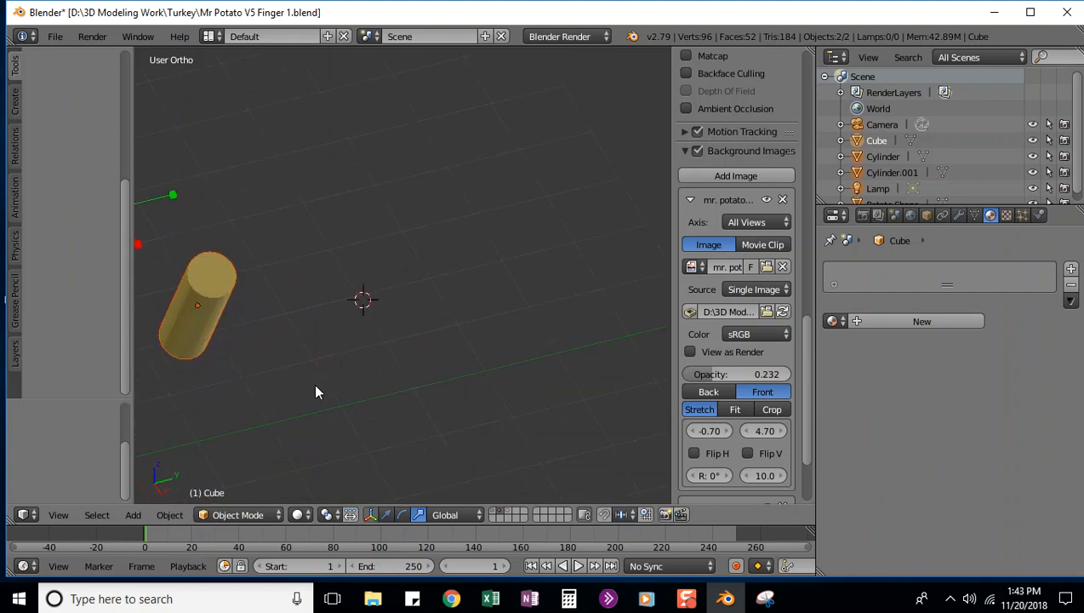
pyautogui.keyDown('ctrl'); pyautogui.scroll(-8, 315, 386); pyautogui.keyUp('ctrl')
pyautogui.keyDown('ctrl'); pyautogui.scroll(14, 311, 385); pyautogui.keyUp('ctrl')
pyautogui.scroll(5, 382, 360)
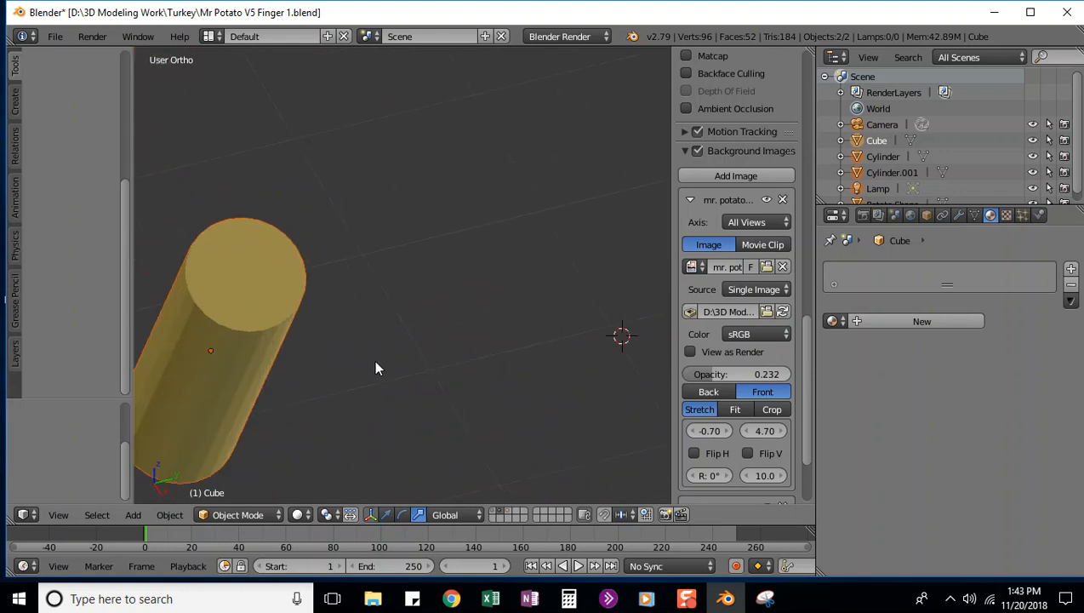
# Step: Select only the raised-arm cylinder and switch it to Edit Mode
pyautogui.keyDown('ctrl'); pyautogui.scroll(3, 376, 368); pyautogui.keyUp('ctrl')
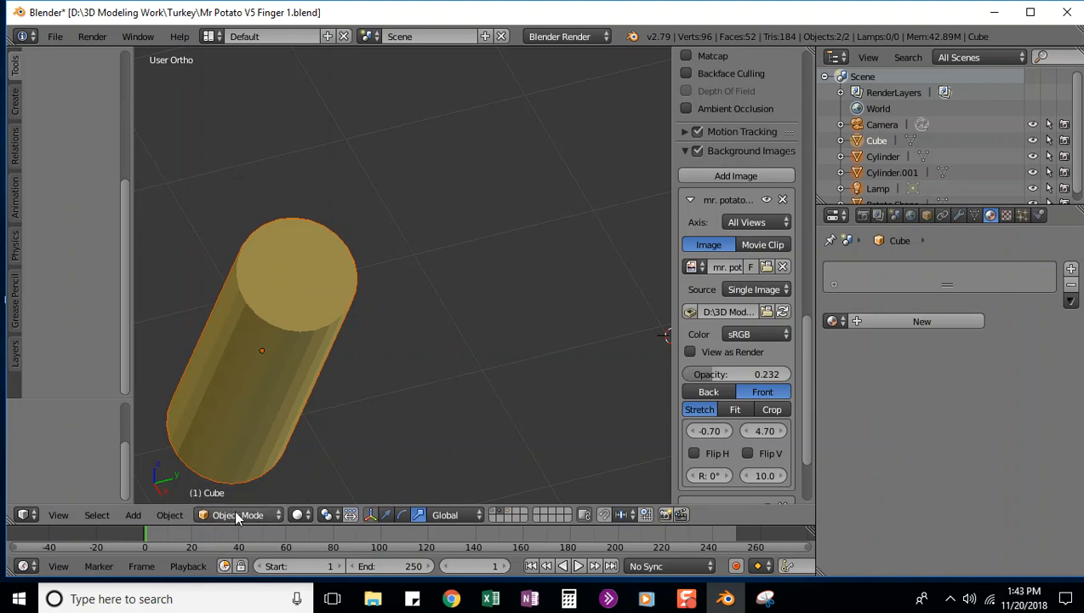
pyautogui.click(232, 508)
pyautogui.click(240, 516)
pyautogui.click(299, 515)
pyautogui.press('a')
pyautogui.click(242, 514)
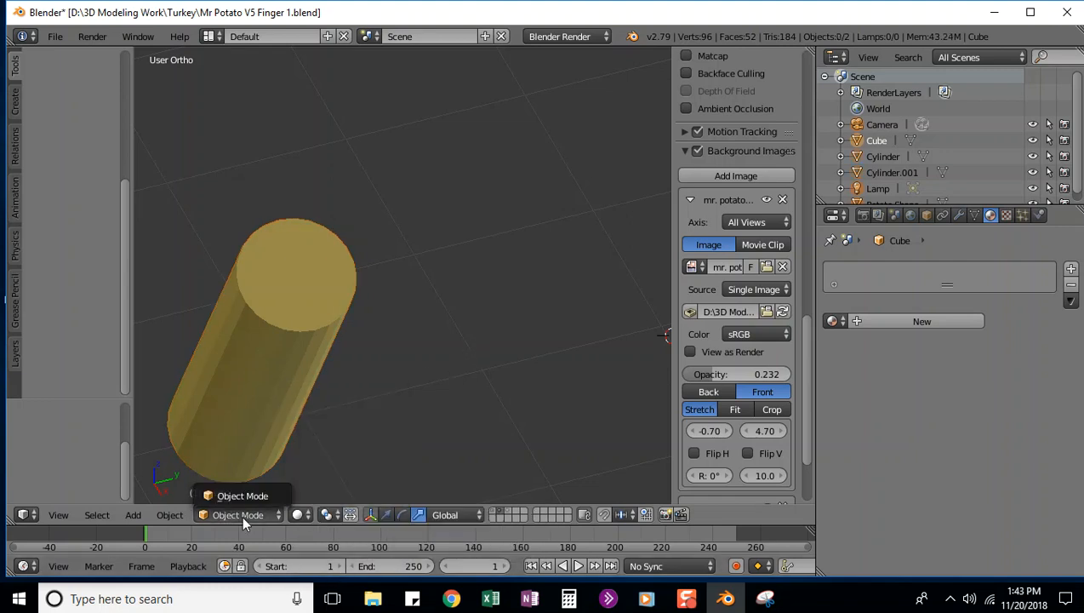
pyautogui.click(368, 447)
pyautogui.rightClick(292, 328)
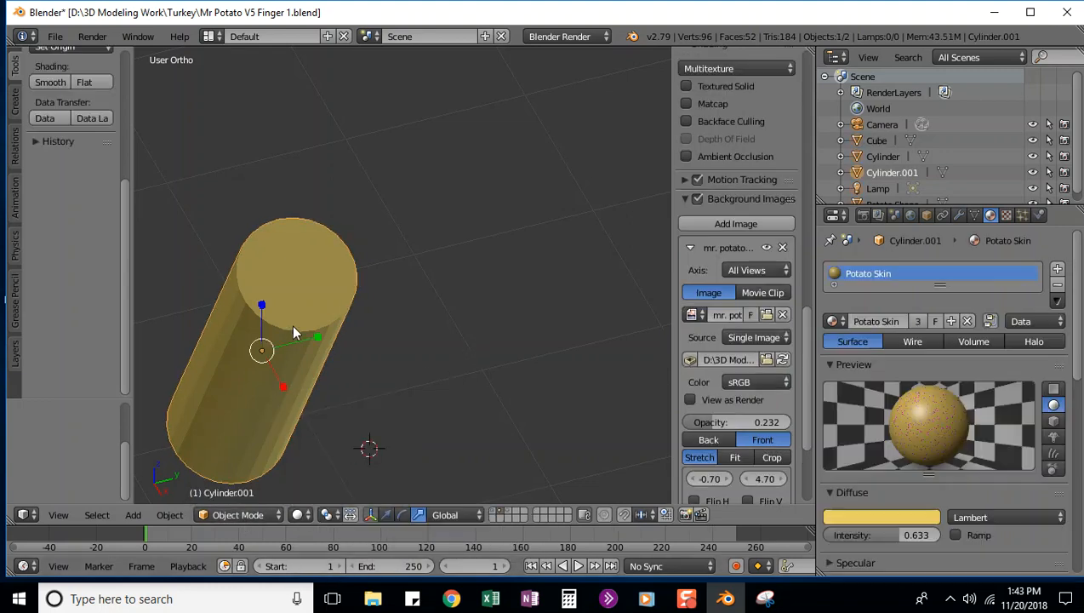
pyautogui.click(247, 514)
pyautogui.click(245, 478)
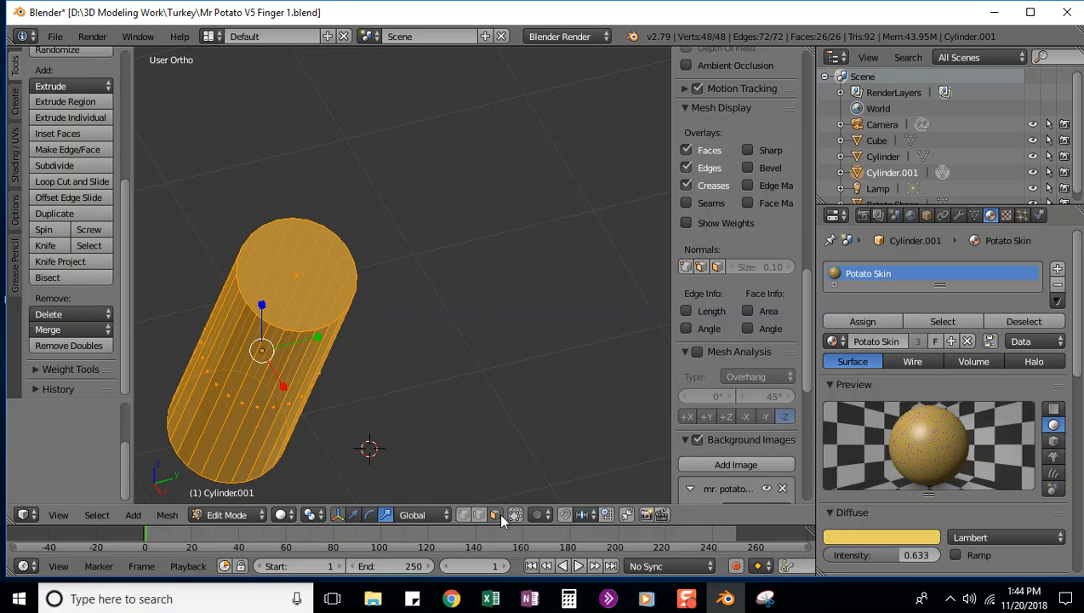
# Step: Scale the upper end face of the arm cylinder to about 0.472 to taper the arm, and return to Object Mode
pyautogui.click(479, 391)
pyautogui.press('a')
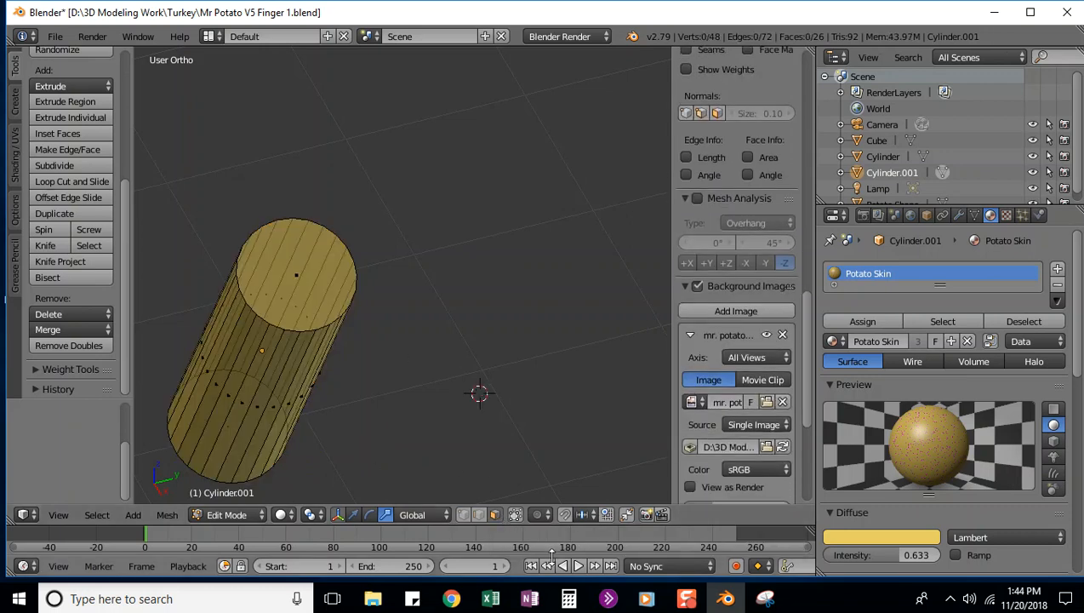
pyautogui.rightClick(293, 261)
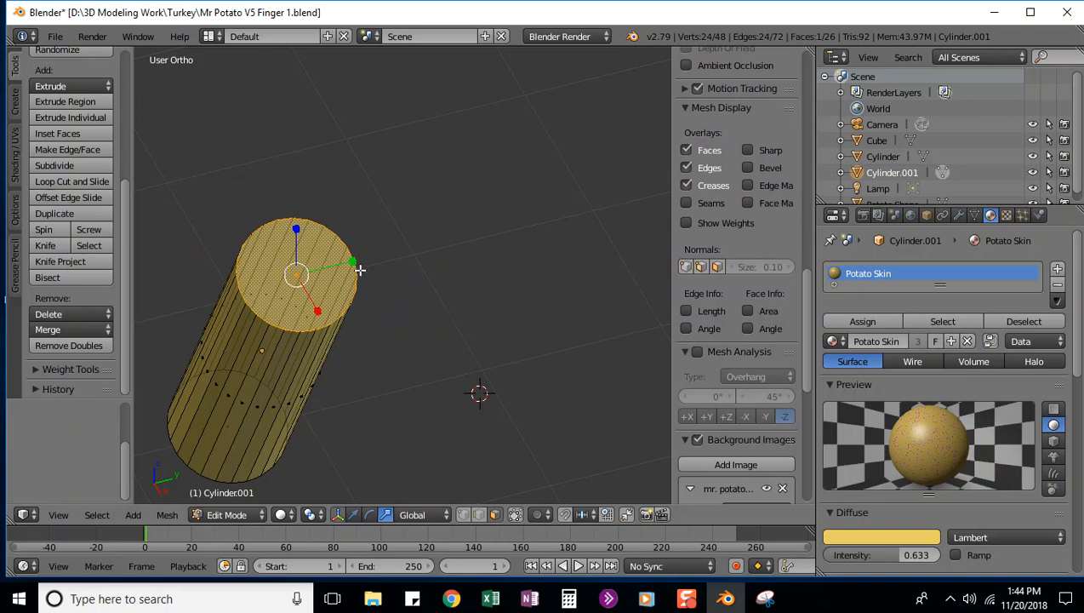
pyautogui.press('s')
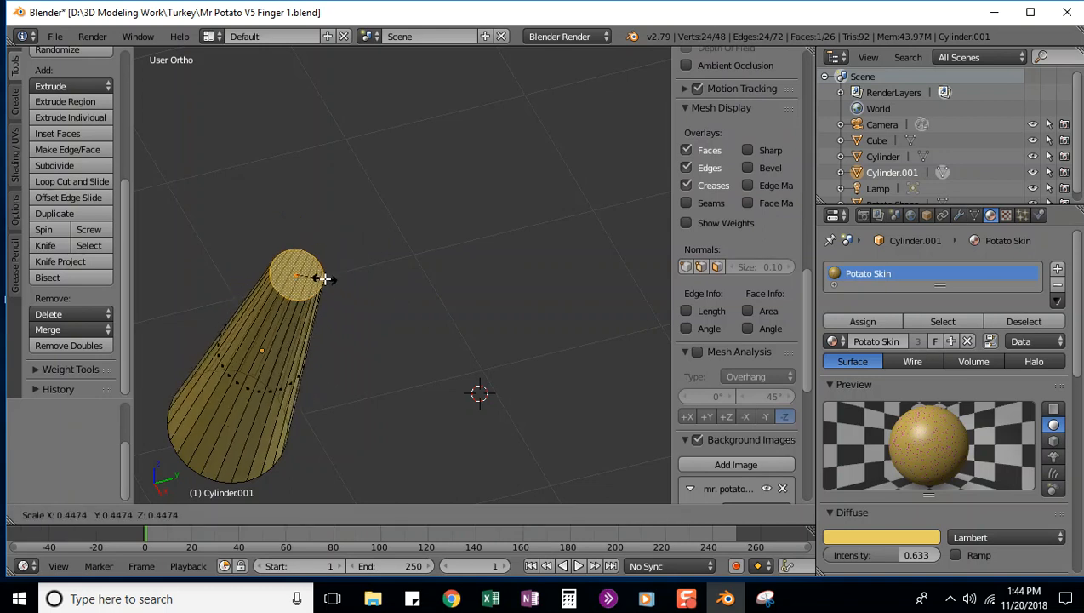
pyautogui.click(325, 278)
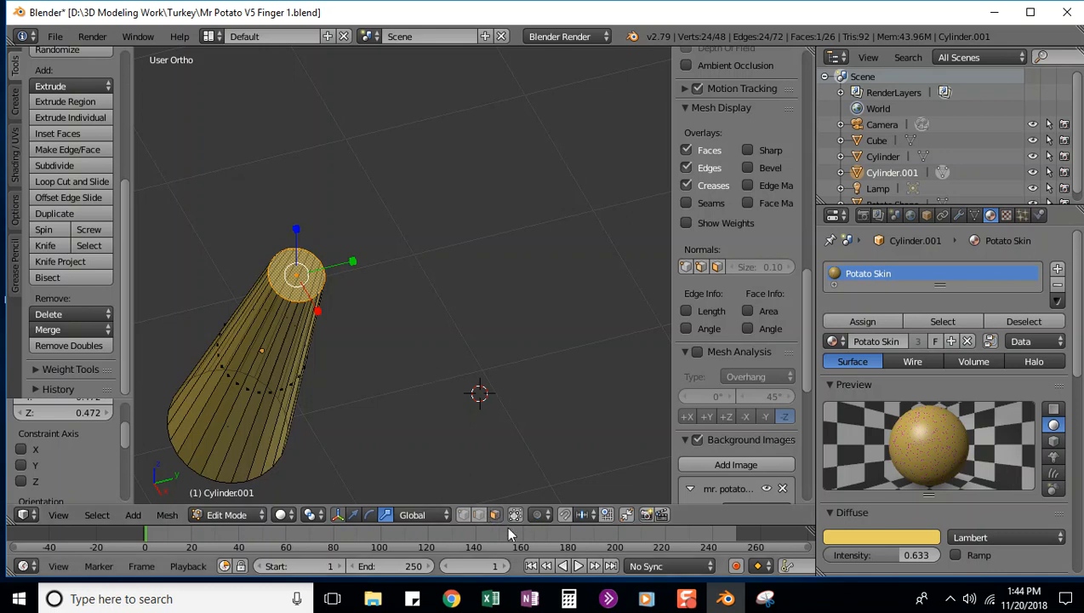
pyautogui.press('a')
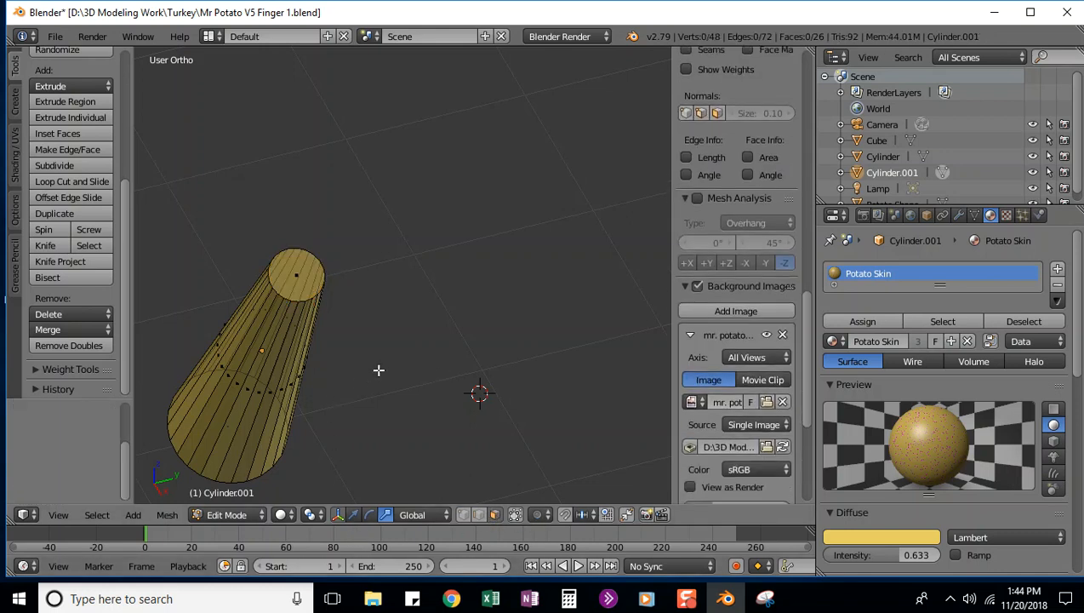
pyautogui.click(223, 515)
pyautogui.click(231, 495)
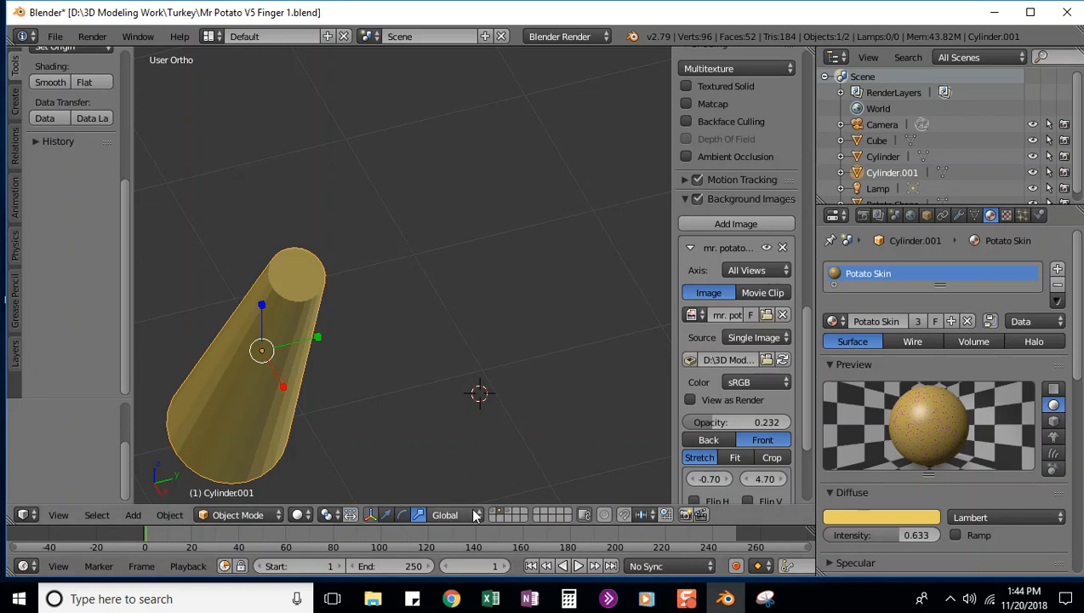
# Step: Display the hand and potato body layers together with the arms and view the whole character from the front
pyautogui.keyDown('shift'); pyautogui.click(509, 514); pyautogui.keyUp('shift')
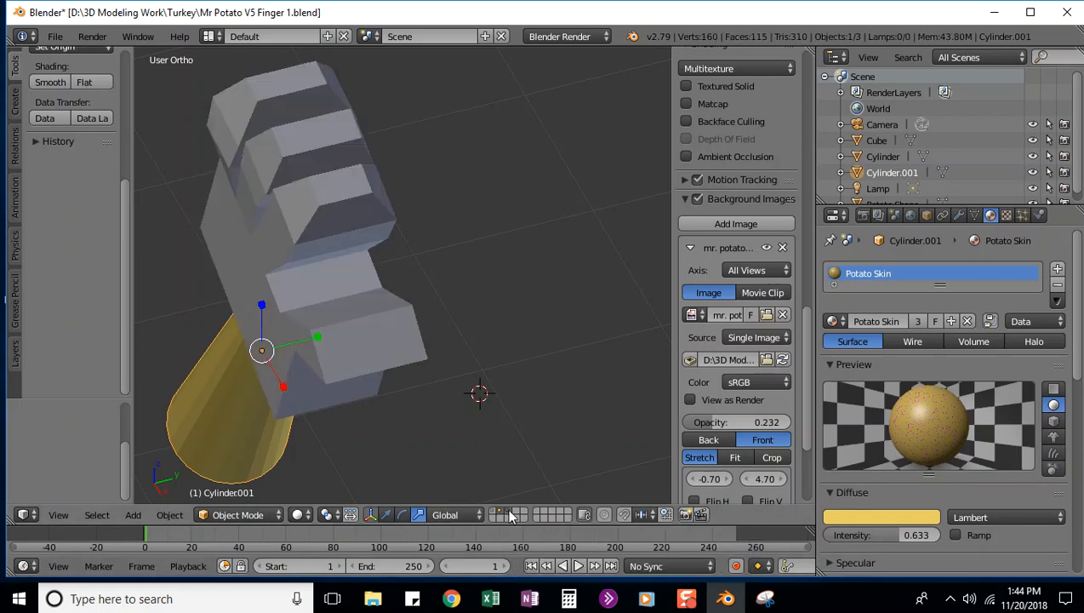
pyautogui.keyDown('shift'); pyautogui.click(494, 514); pyautogui.keyUp('shift')
pyautogui.moveTo(277, 351); pyautogui.dragTo(441, 339, button='middle')
pyautogui.press('KP_1')
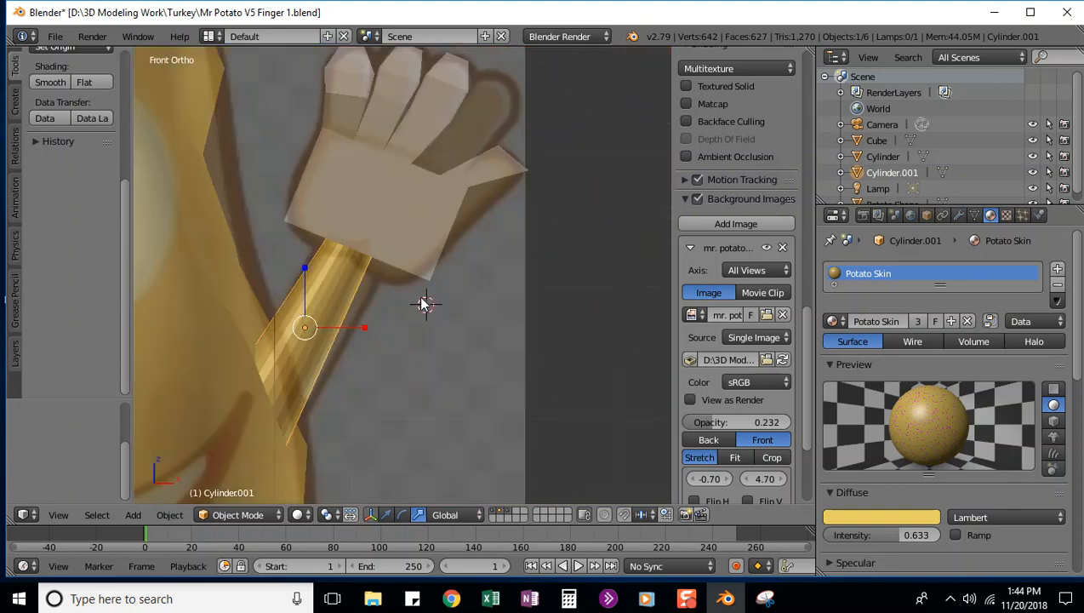
pyautogui.scroll(-7, 419, 298)
pyautogui.keyDown('ctrl'); pyautogui.scroll(3, 337, 364); pyautogui.keyUp('ctrl')
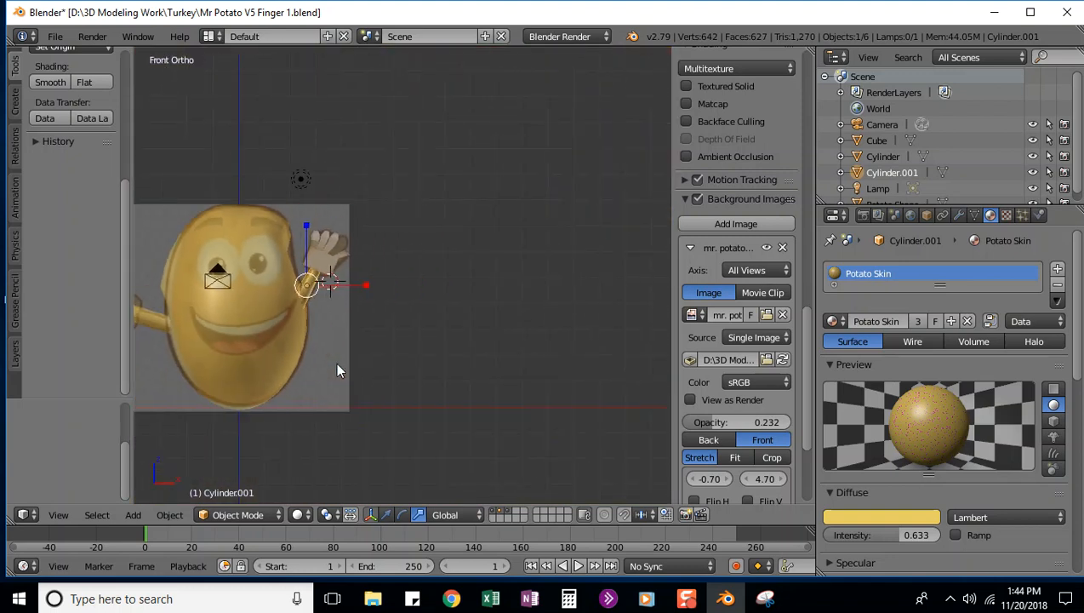
pyautogui.keyDown('ctrl'); pyautogui.scroll(-5, 337, 363); pyautogui.keyUp('ctrl')
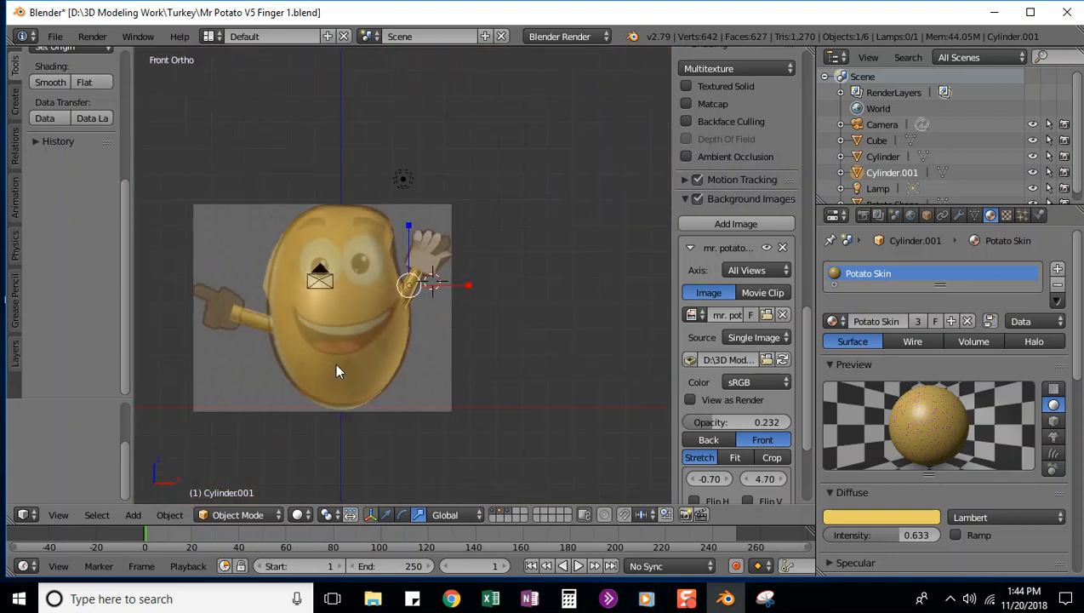
# Step: Hide the reference background image, show it again, and inspect the hand and arm at a slight angle
pyautogui.click(765, 247)
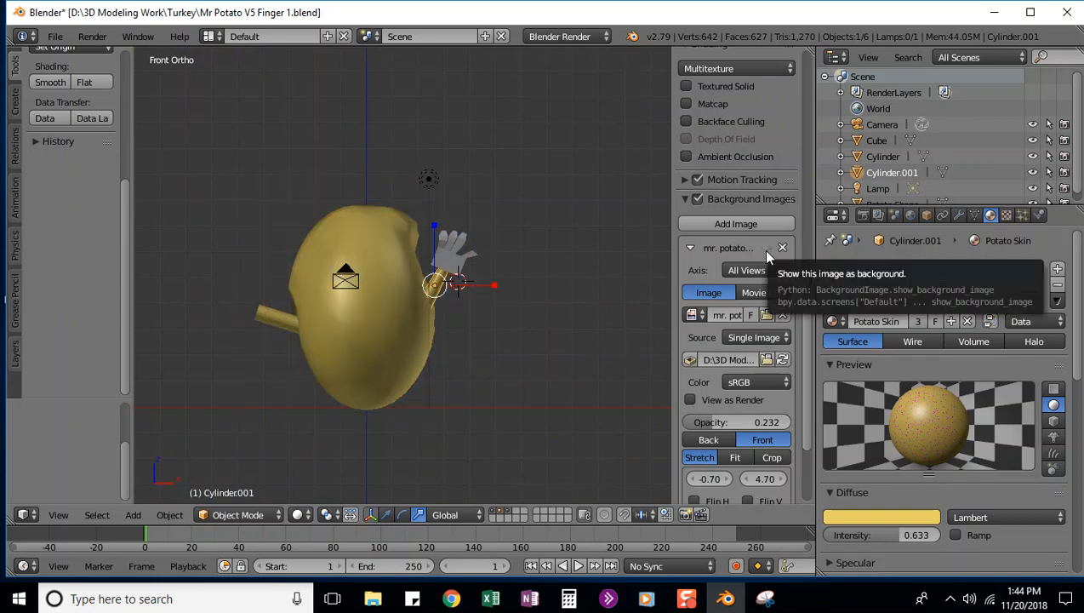
pyautogui.click(766, 249)
pyautogui.moveTo(545, 270)
pyautogui.mouseDown(button='middle')
pyautogui.moveTo(505, 293)
pyautogui.moveTo(414, 271)
pyautogui.moveTo(567, 291)
pyautogui.moveTo(541, 287)
pyautogui.mouseUp(button='middle')
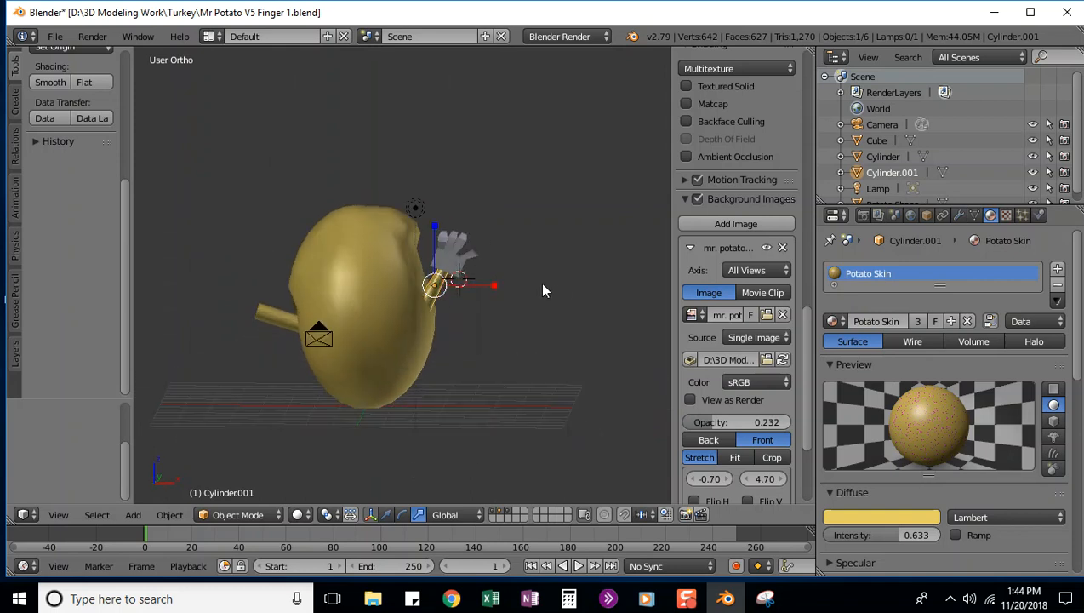
pyautogui.scroll(3, 542, 288)
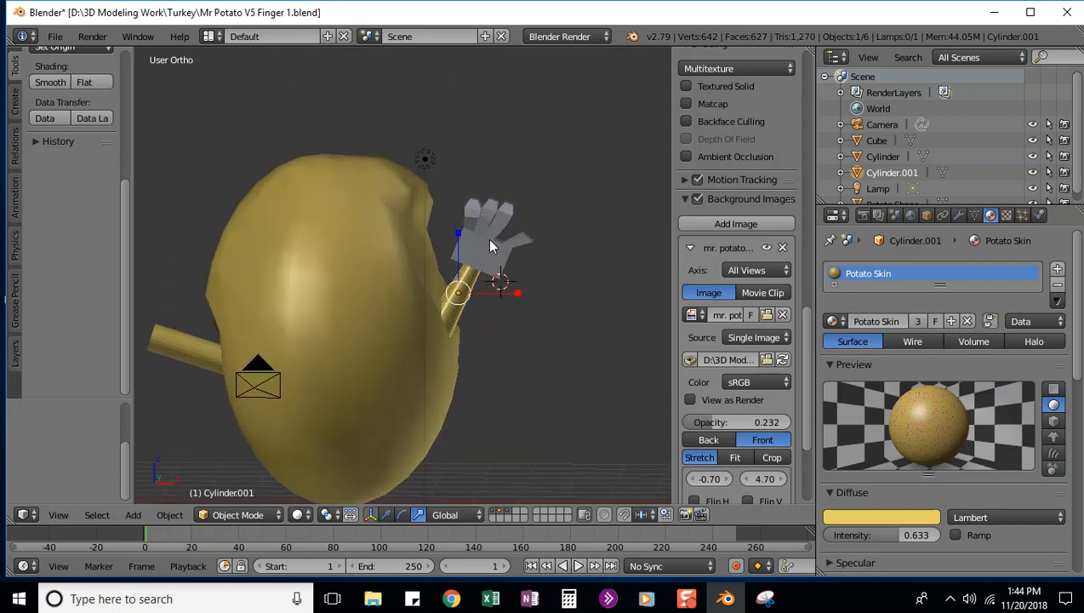
# Step: Isolate the hand's layer, select the hand and give it a new material named Glove
pyautogui.click(500, 511)
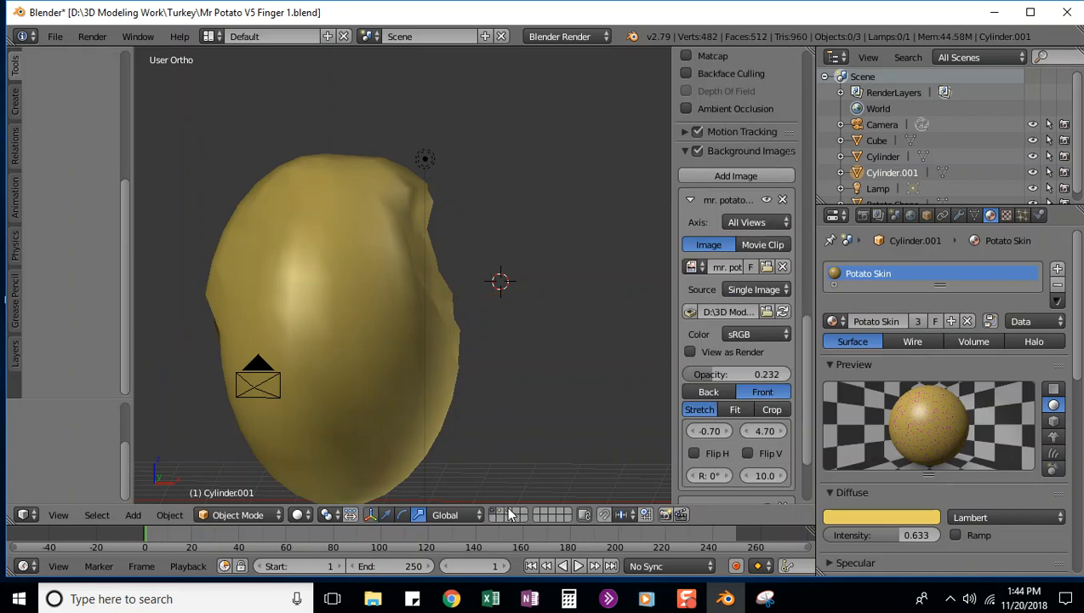
pyautogui.click(516, 518)
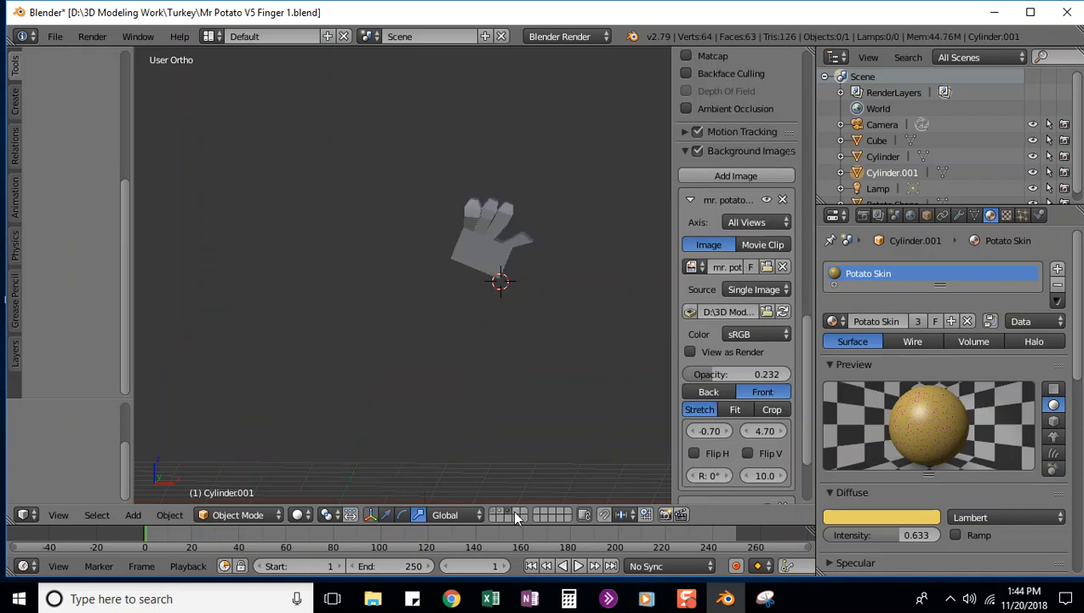
pyautogui.rightClick(500, 268)
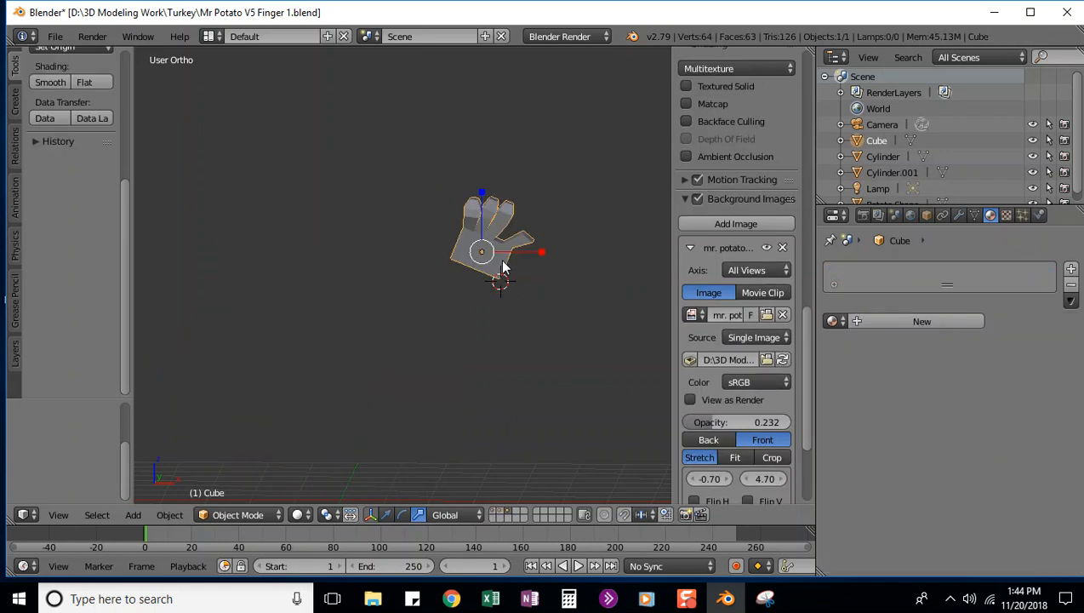
pyautogui.click(1069, 268)
pyautogui.click(861, 324)
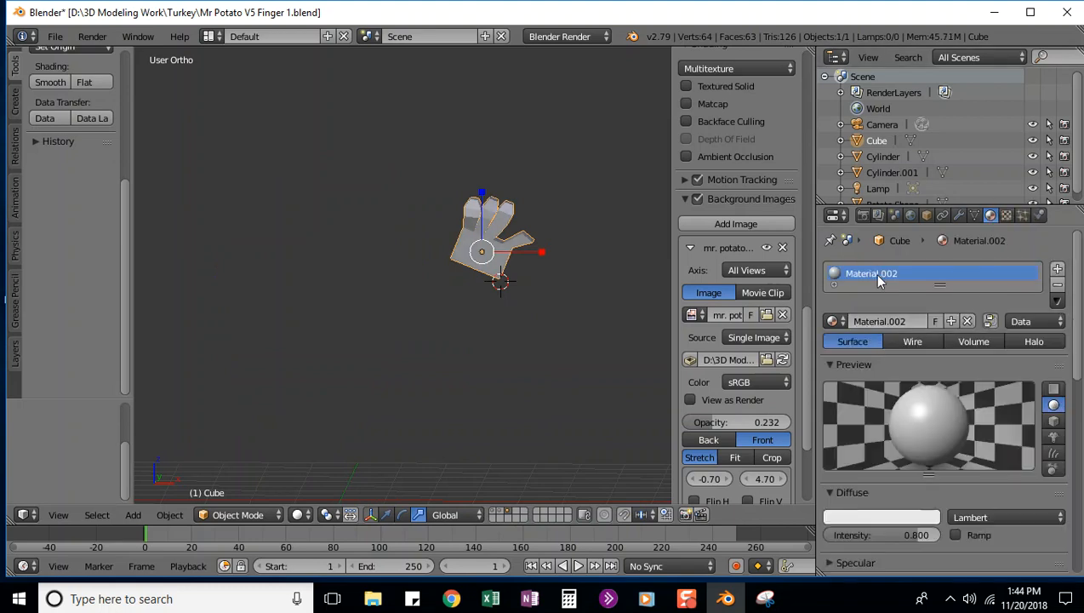
pyautogui.doubleClick(873, 273)
pyautogui.write('Glove')
pyautogui.press('Return')
# Step: Set the Glove material's diffuse color to red with R 0.940, G 0.003, B 0.004
pyautogui.click(876, 517)
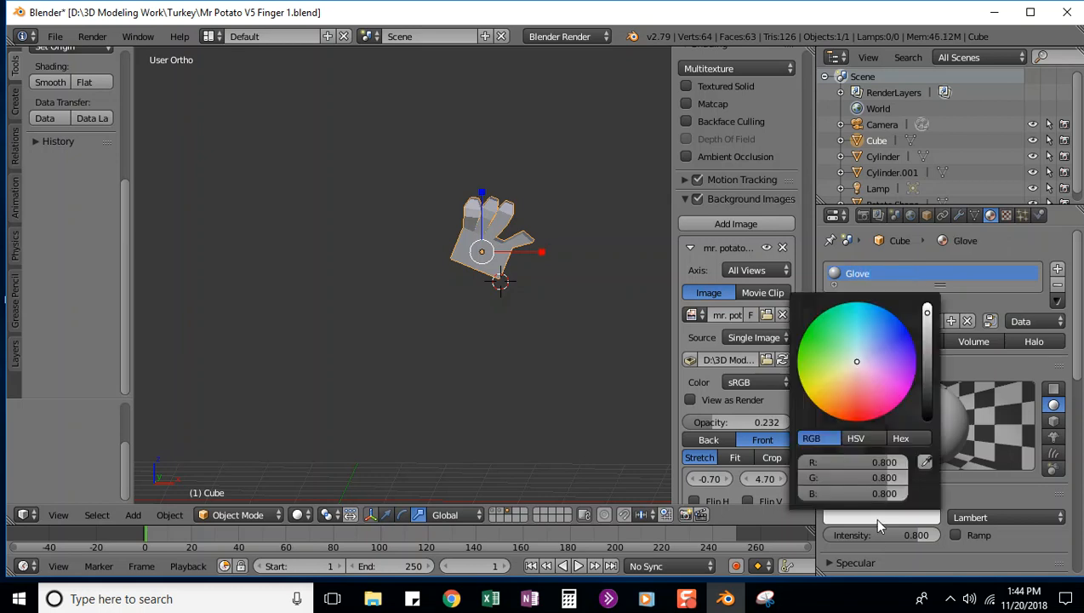
pyautogui.click(926, 308)
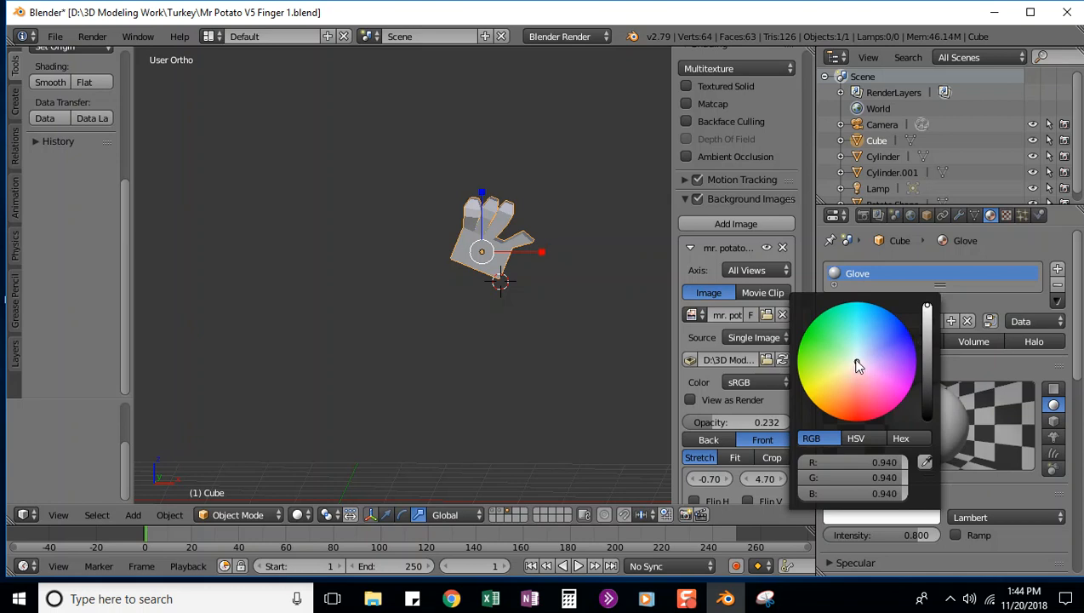
pyautogui.moveTo(858, 366); pyautogui.dragTo(858, 419)
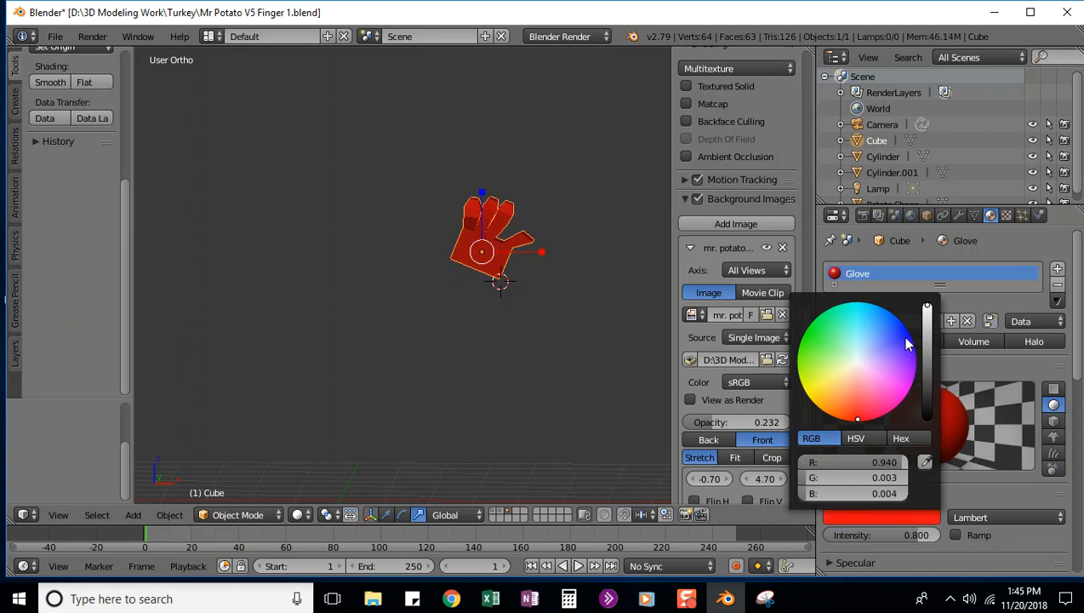
pyautogui.click(982, 493)
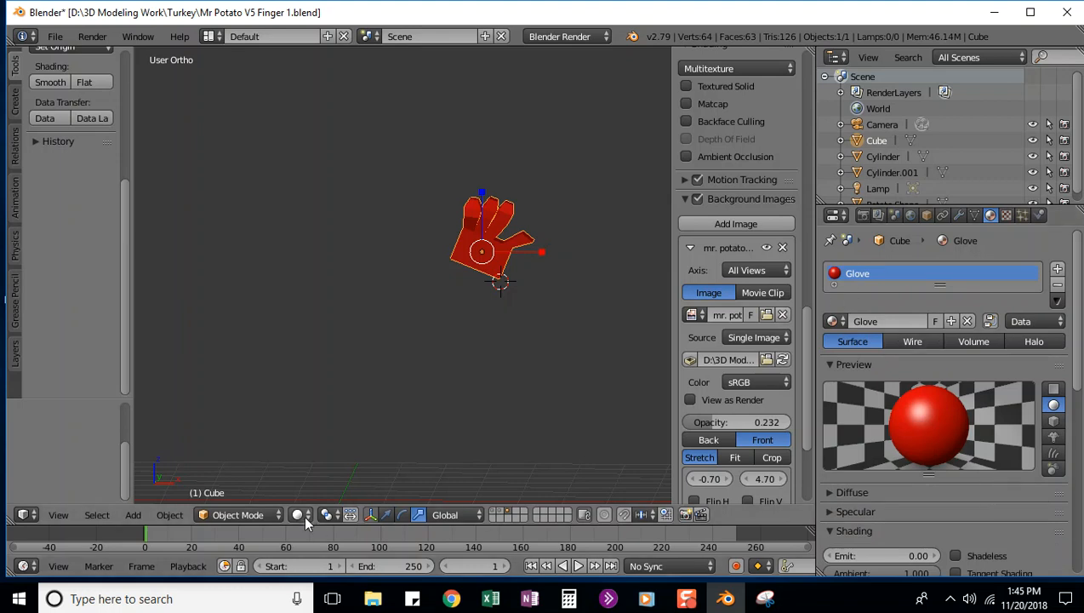
# Step: Display the body and arm layers together with the red hand and view the whole character
pyautogui.click(491, 509)
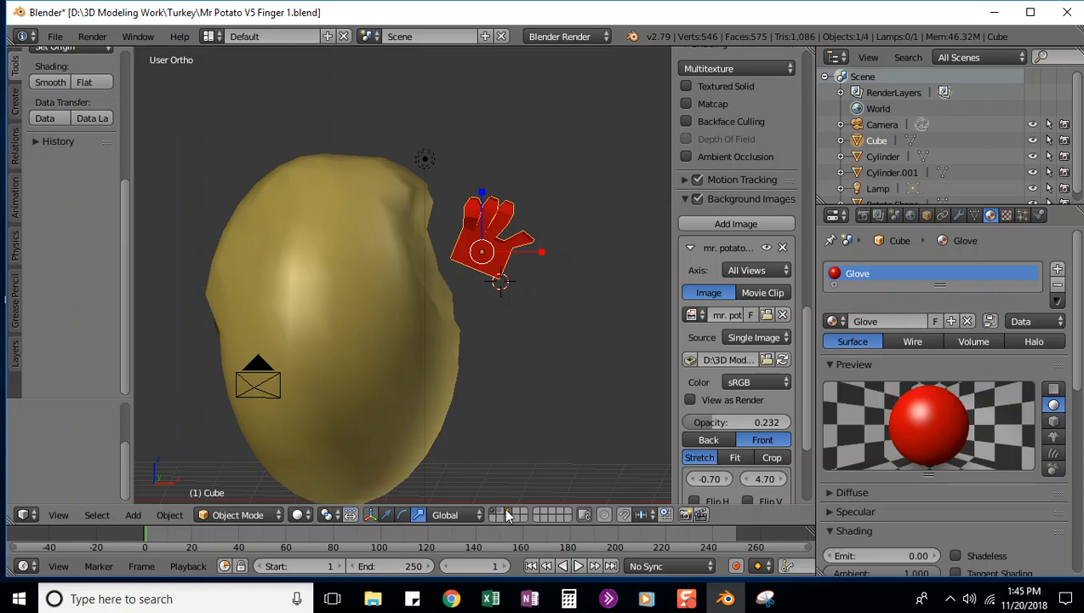
pyautogui.keyDown('shift'); pyautogui.click(500, 510); pyautogui.keyUp('shift')
pyautogui.moveTo(464, 451); pyautogui.dragTo(444, 400, button='middle')
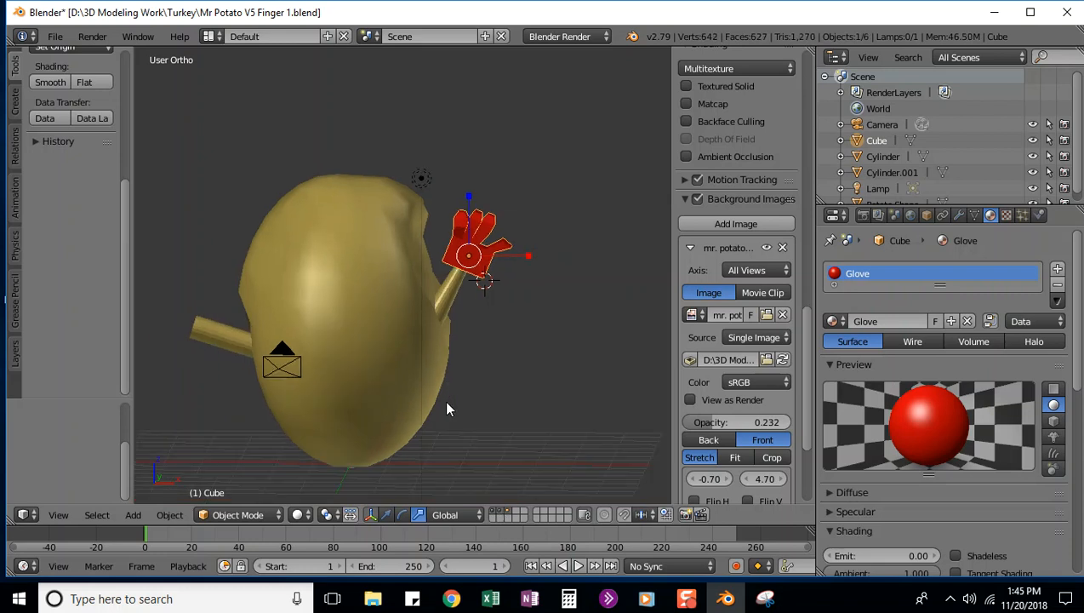
pyautogui.scroll(-2, 442, 400)
pyautogui.scroll(-1, 444, 405)
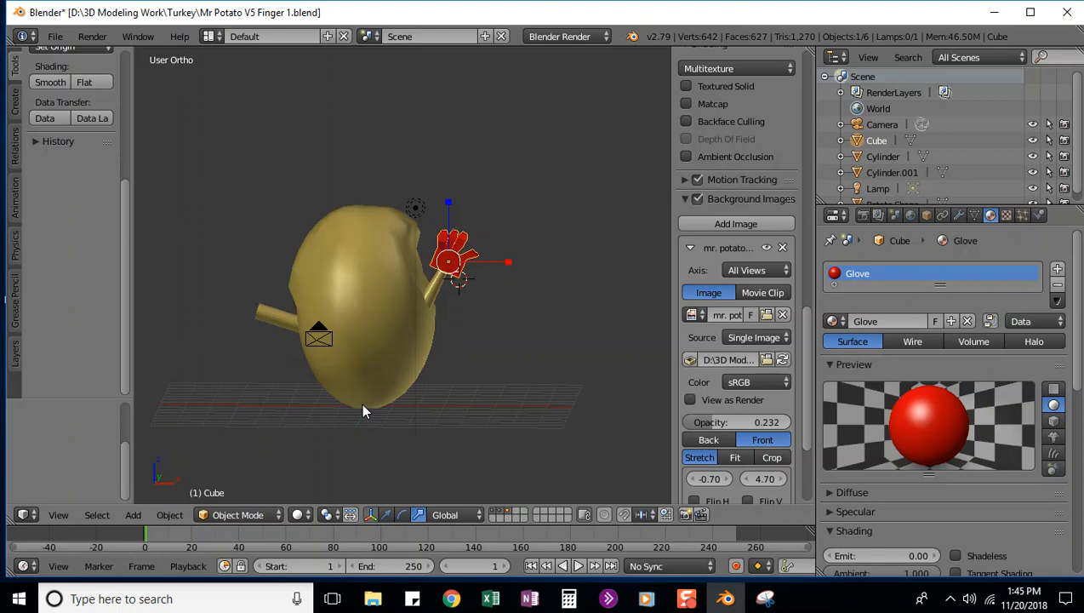
# Step: Snap the 3D cursor to the center of the scene and add a plane there
pyautogui.hotkey('shift', 's')
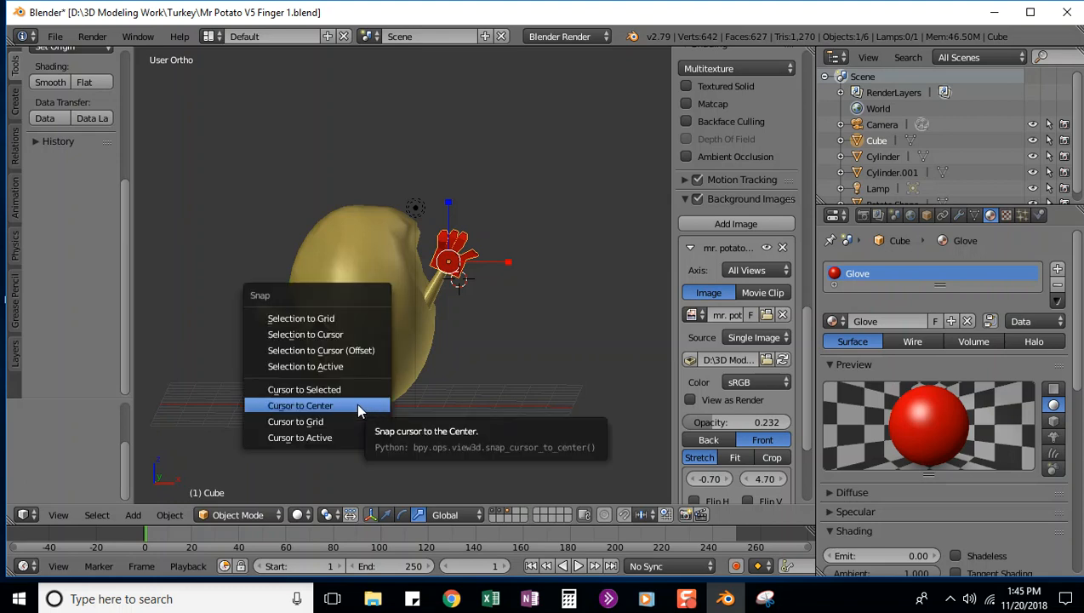
pyautogui.click(357, 409)
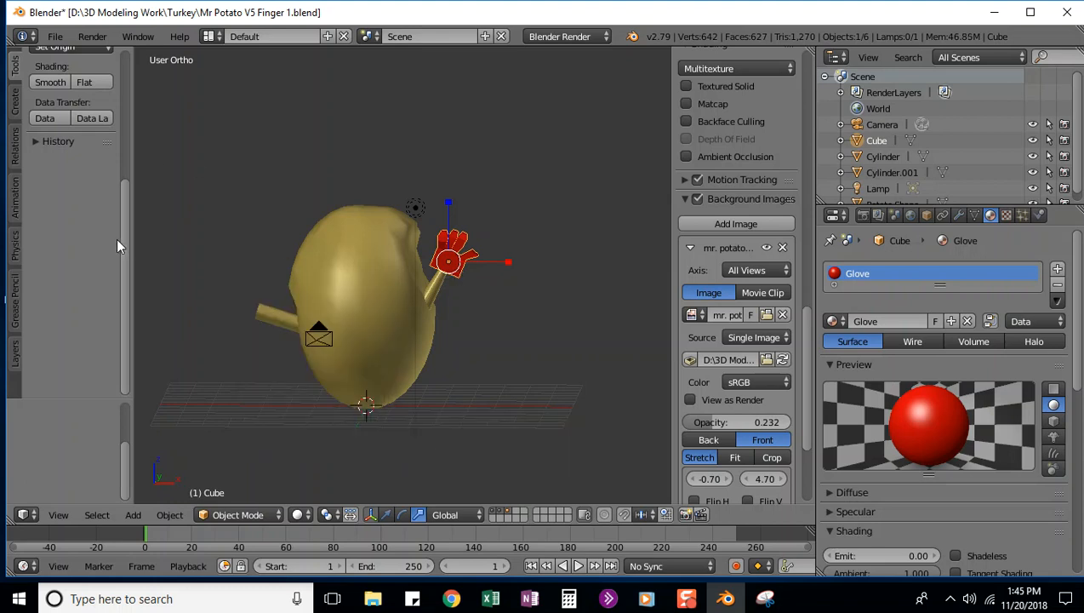
pyautogui.scroll(5, 117, 130)
pyautogui.scroll(2, 117, 130)
pyautogui.click(15, 102)
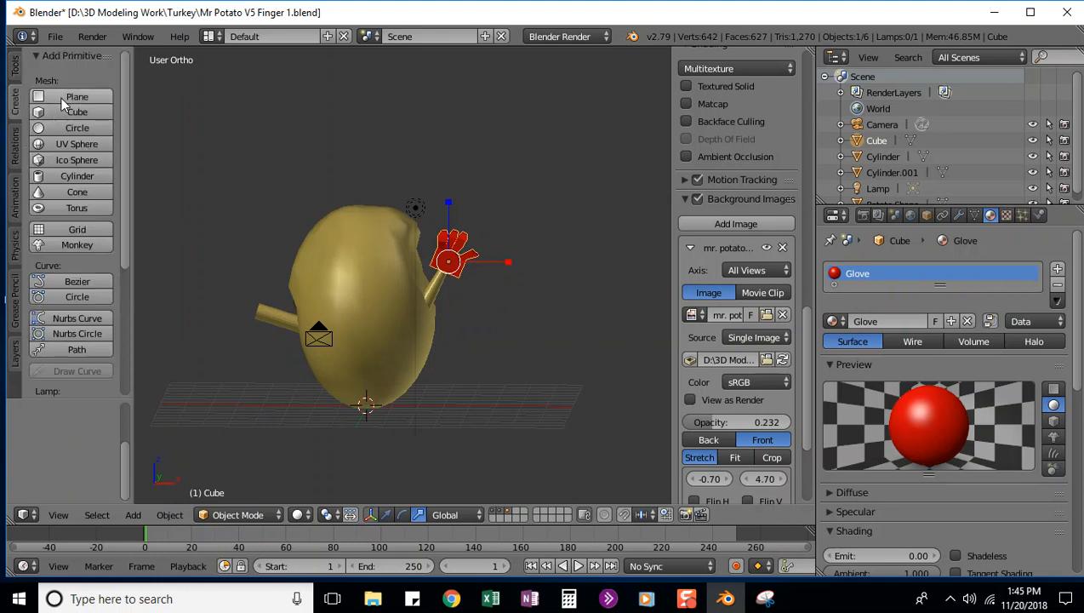
pyautogui.click(63, 96)
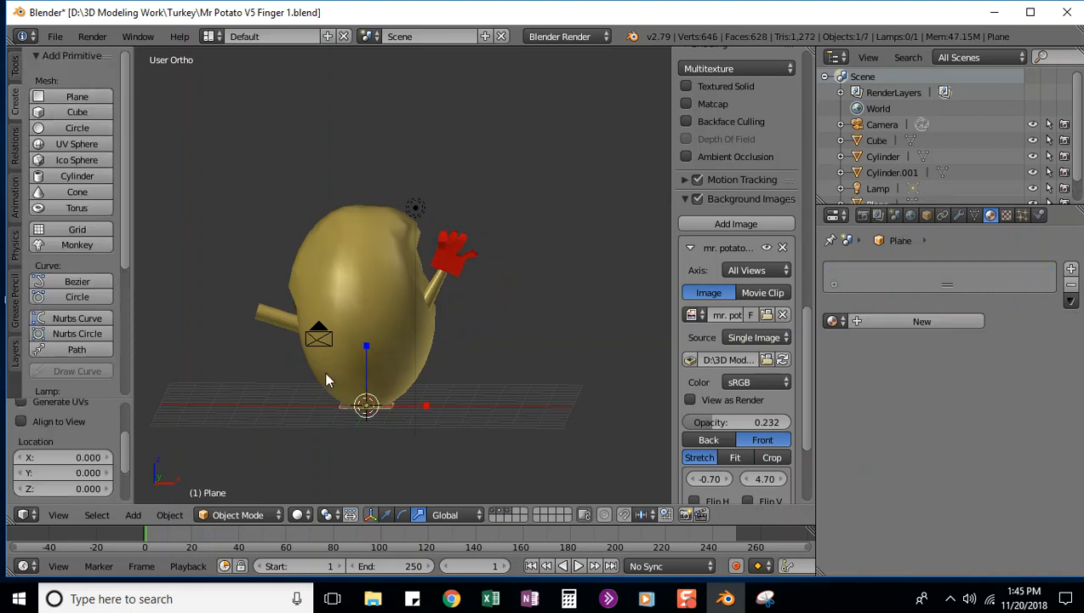
# Step: Scale the plane up by about 53.563 as a ground surface and switch the view to an empty layer
pyautogui.press('s')
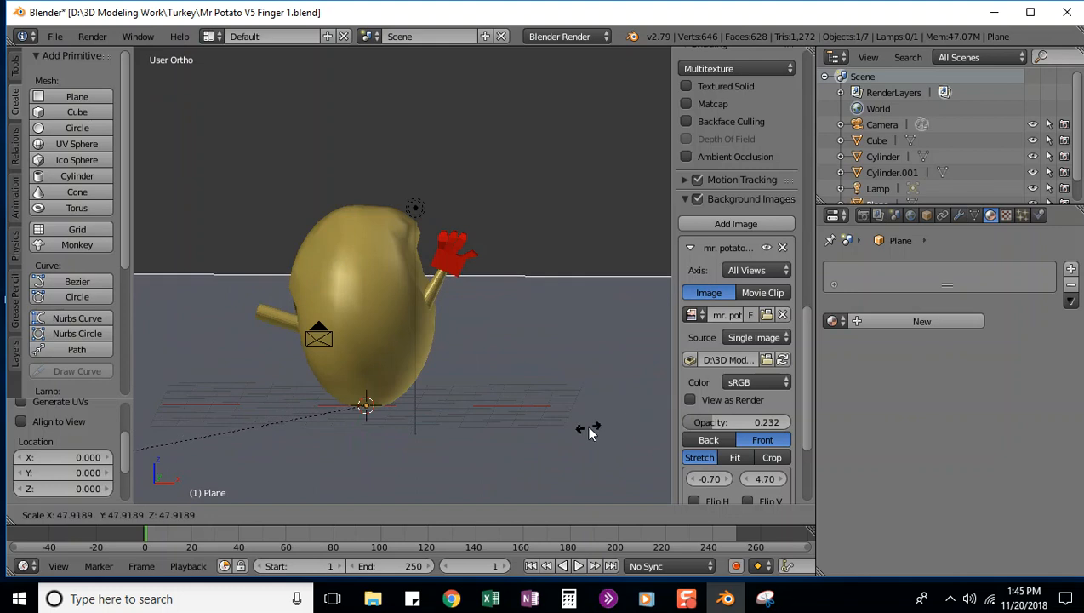
pyautogui.click(324, 142)
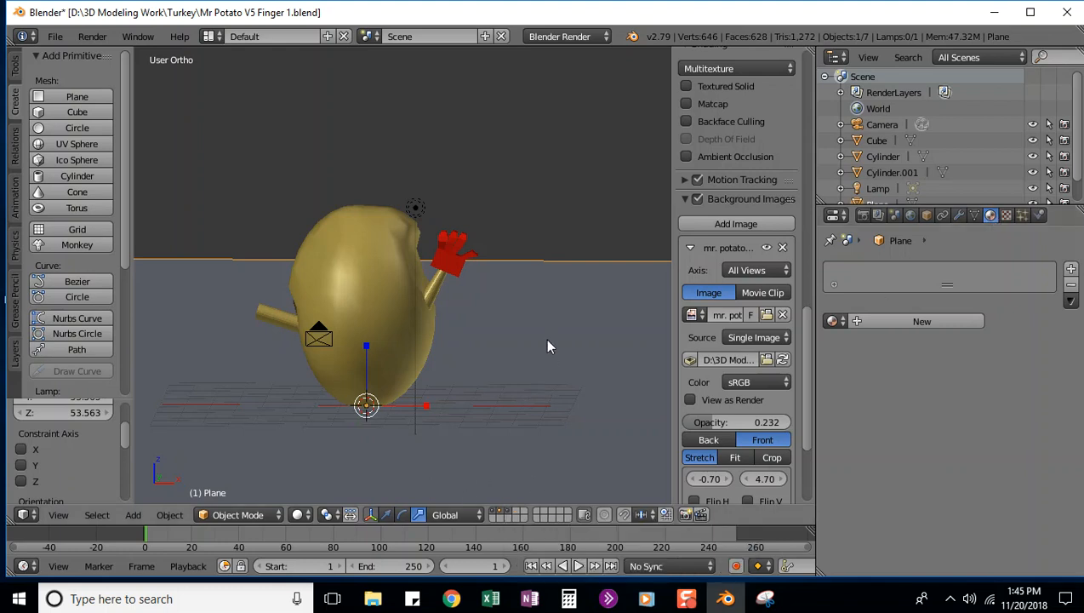
pyautogui.click(522, 511)
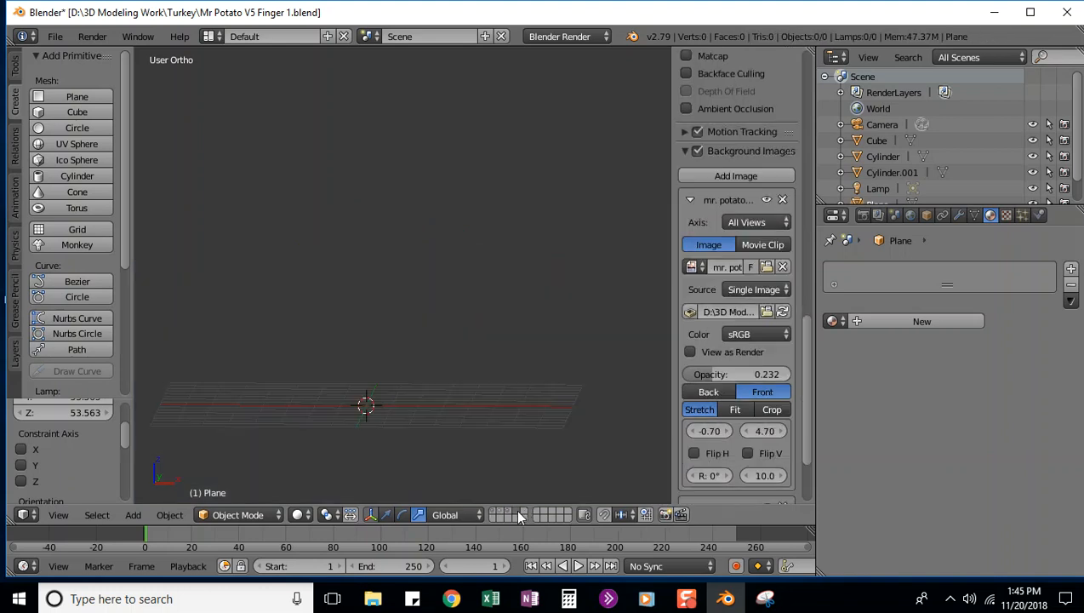
# Step: Check the hand and arm layers and try to paste the ground plane into the empty fourth layer
pyautogui.click(507, 510)
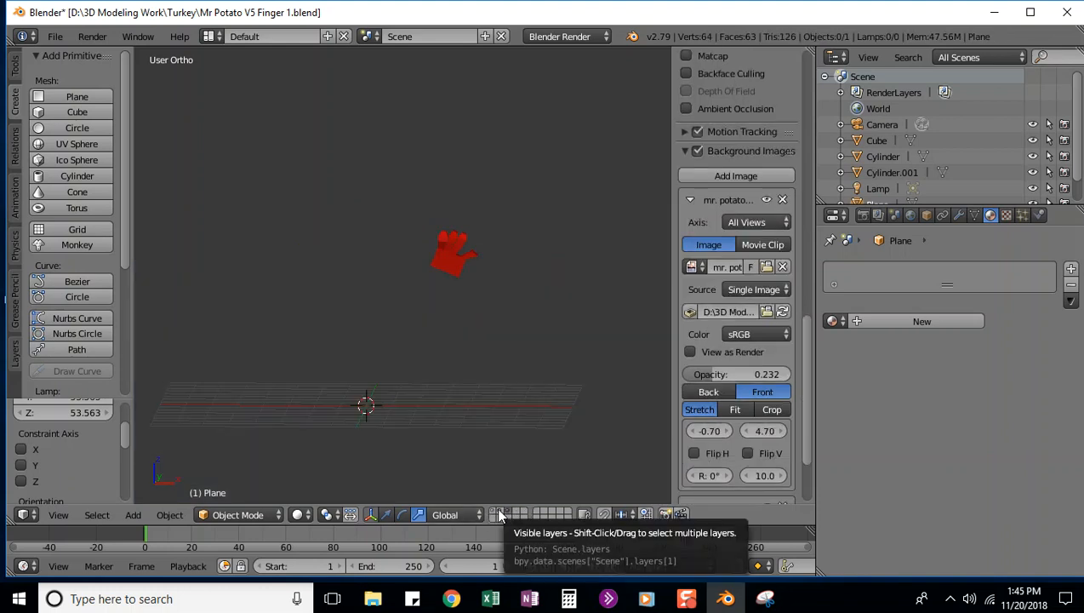
pyautogui.click(496, 512)
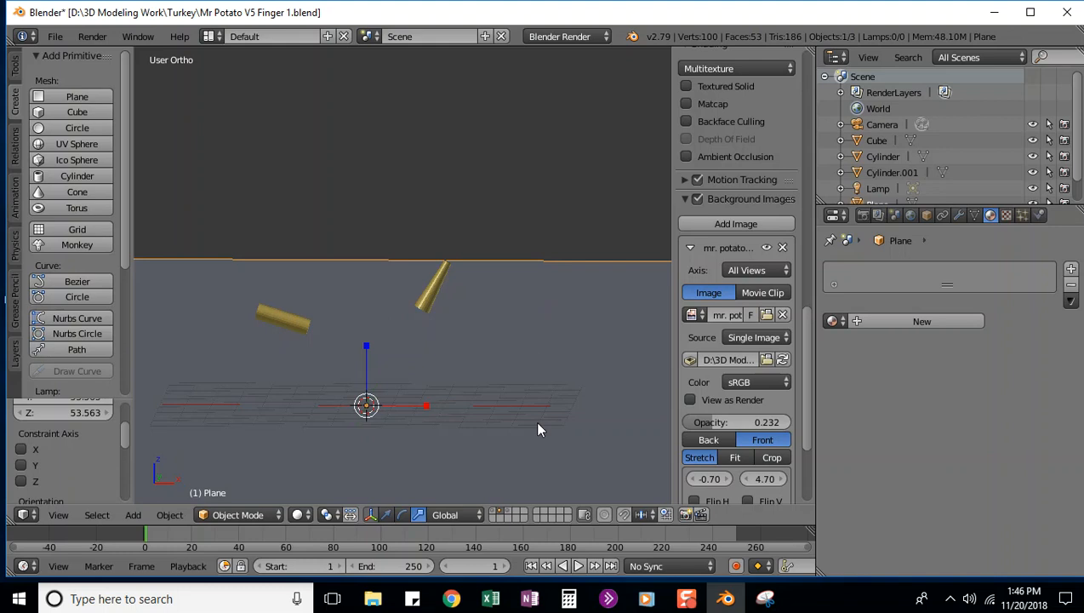
pyautogui.click(519, 513)
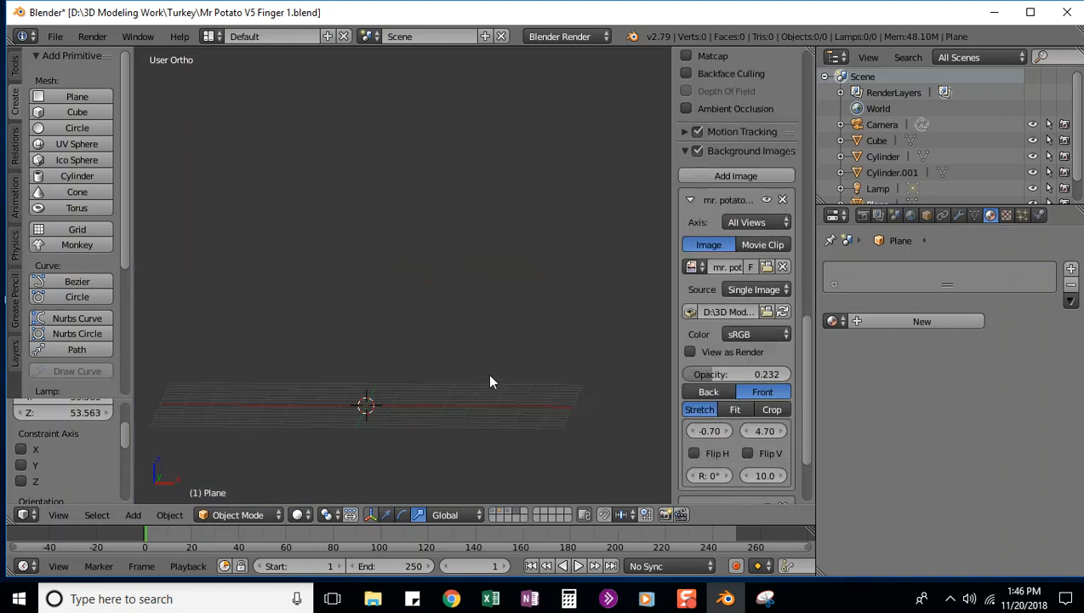
pyautogui.hotkey('ctrl', 'v')
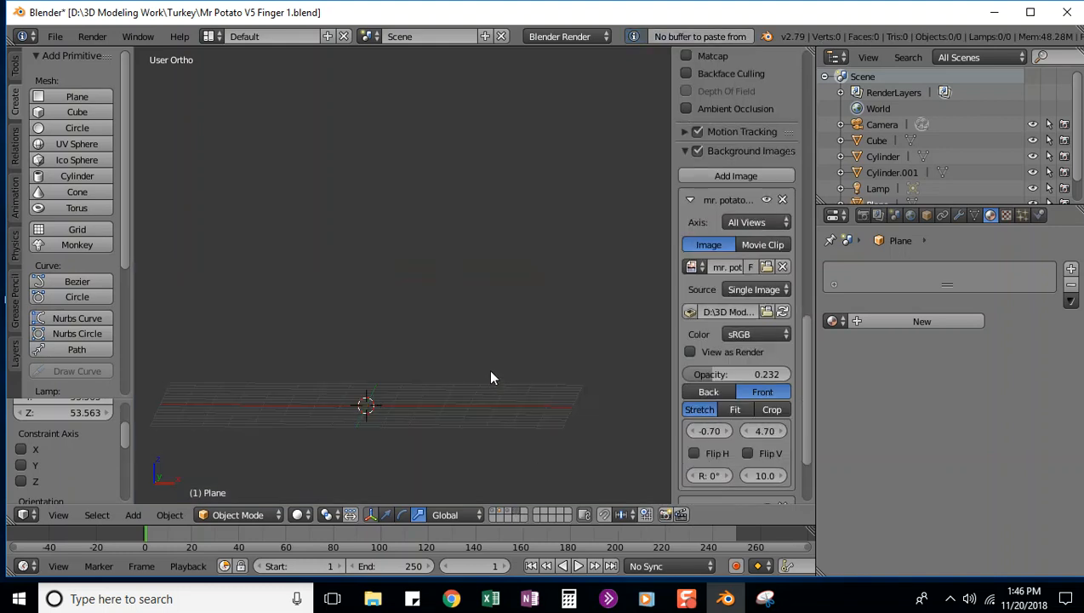
# Step: Delete the large ground plane from the second layer, which holds the arms
pyautogui.click(501, 511)
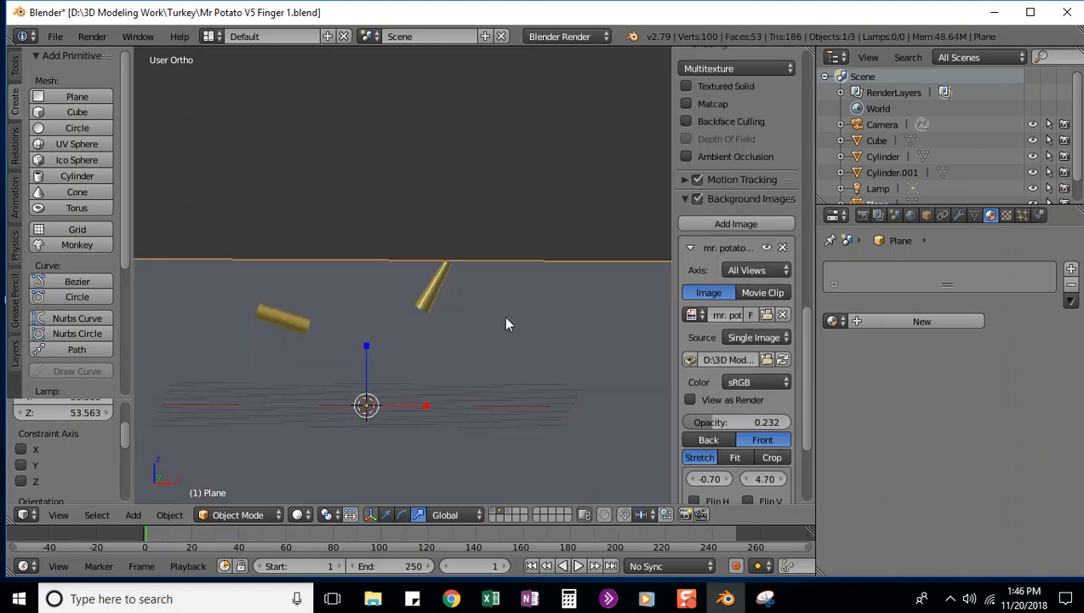
pyautogui.press('x')
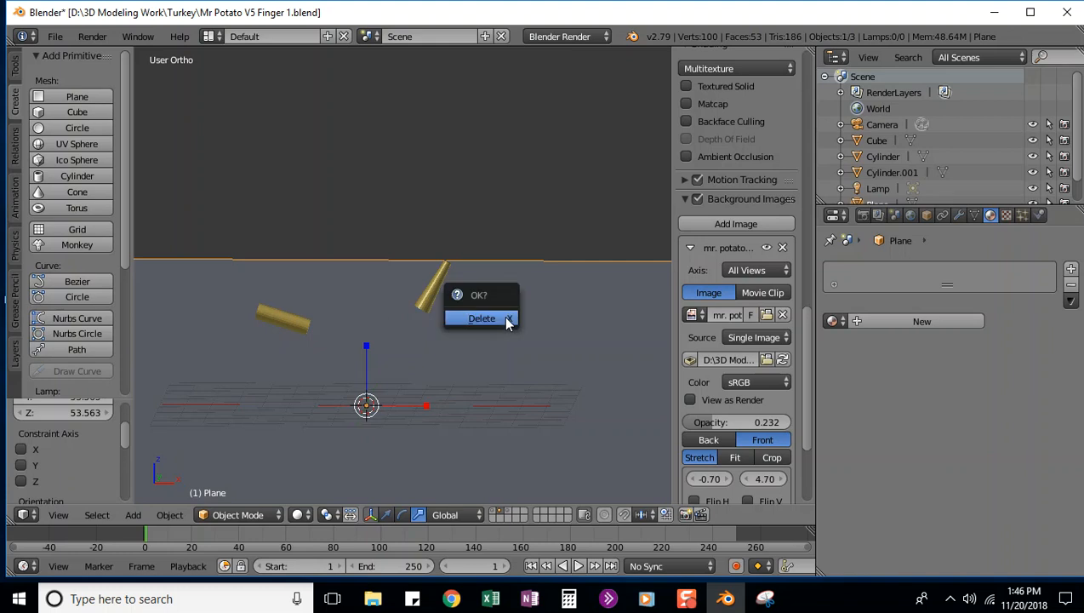
pyautogui.click(504, 317)
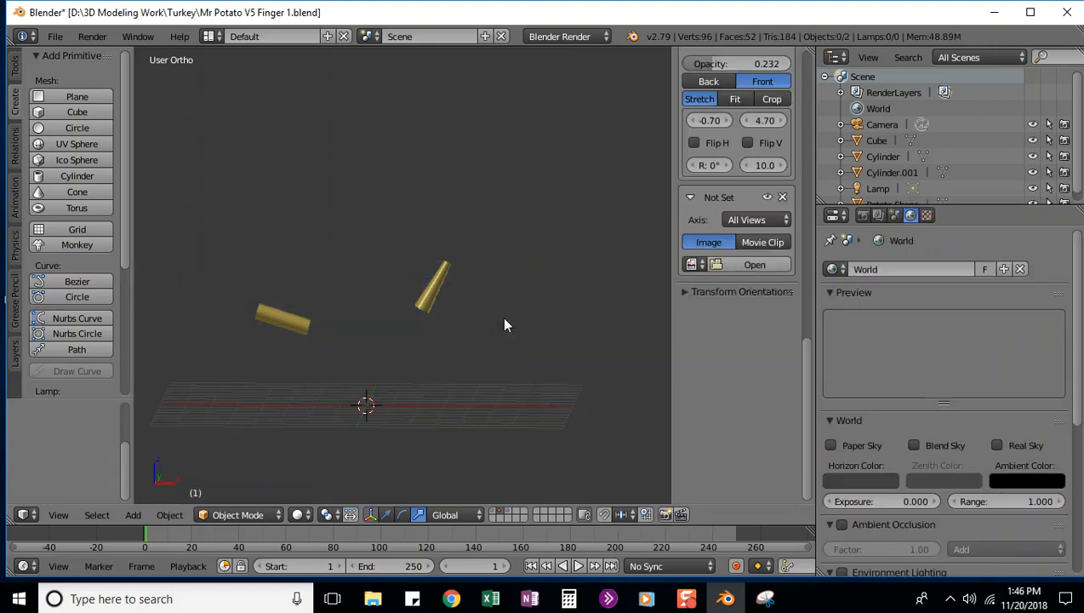
# Step: Add a new plane on the empty fourth layer and scale it up by about 44.523
pyautogui.click(515, 513)
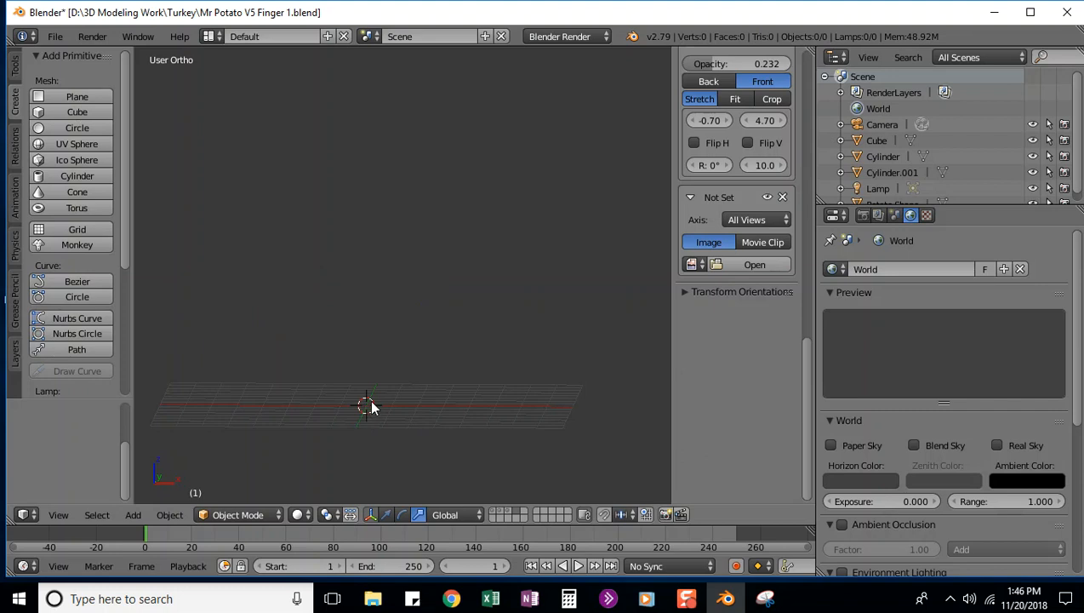
pyautogui.click(50, 96)
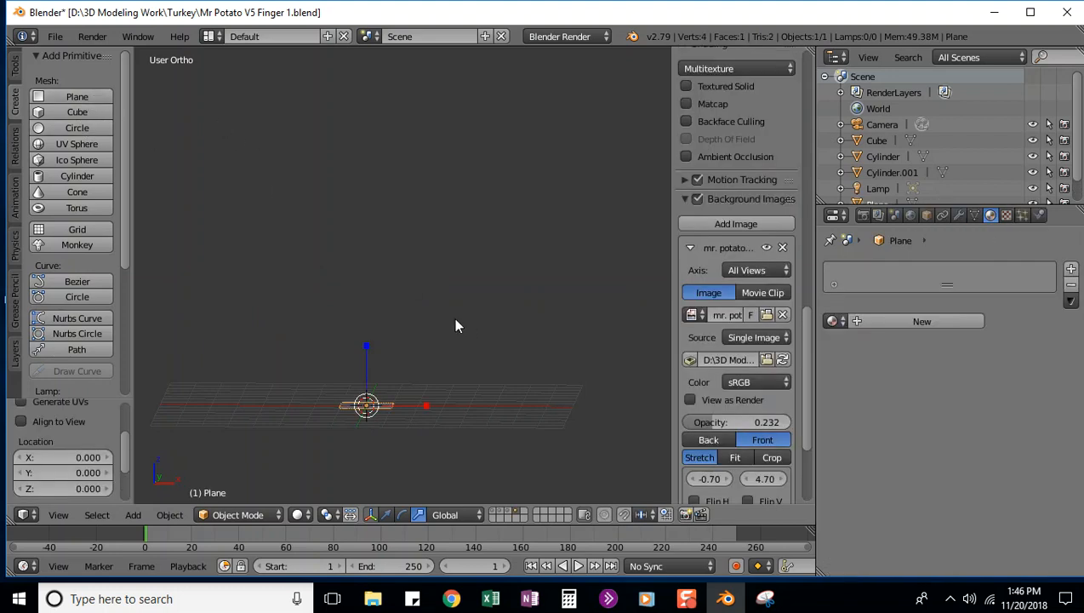
pyautogui.press('s')
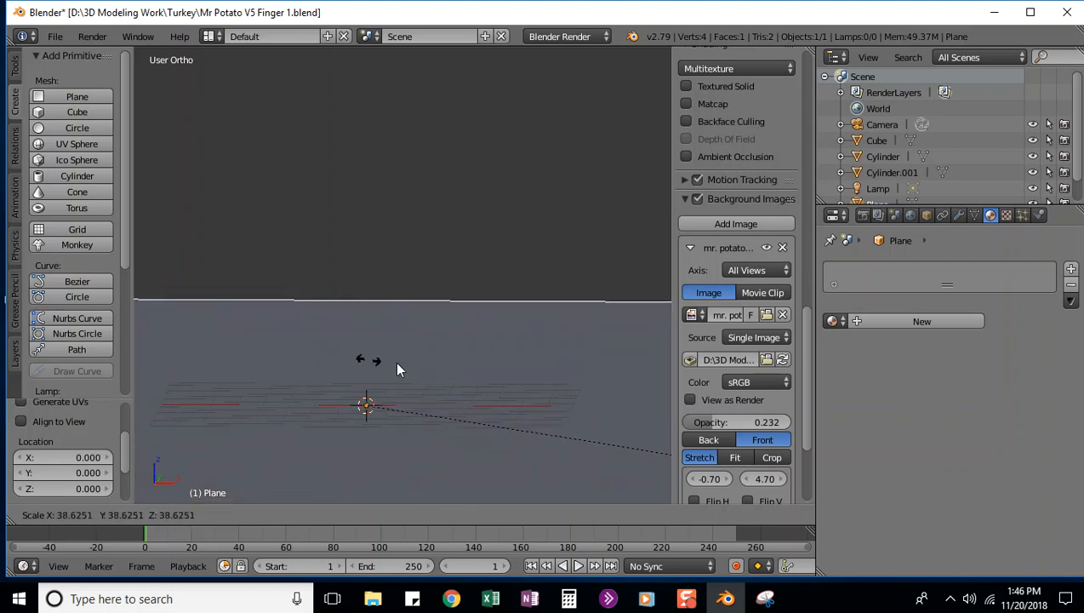
pyautogui.click(638, 465)
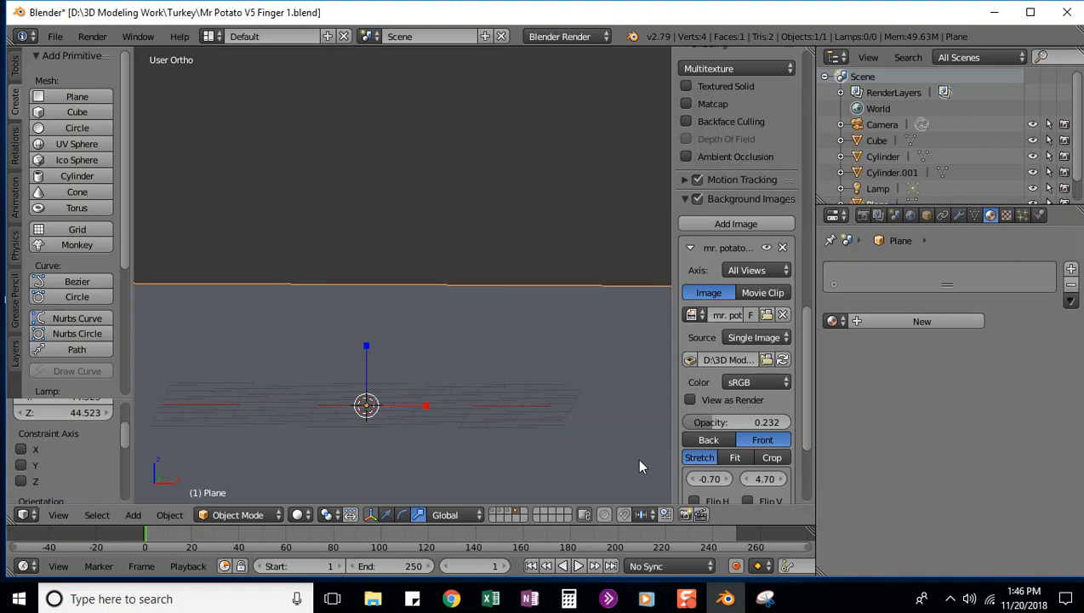
# Step: Display the hand, arm and body layers together with the ground plane's layer
pyautogui.keyDown('shift'); pyautogui.click(505, 510); pyautogui.keyUp('shift')
pyautogui.keyDown('shift'); pyautogui.click(496, 510); pyautogui.keyUp('shift')
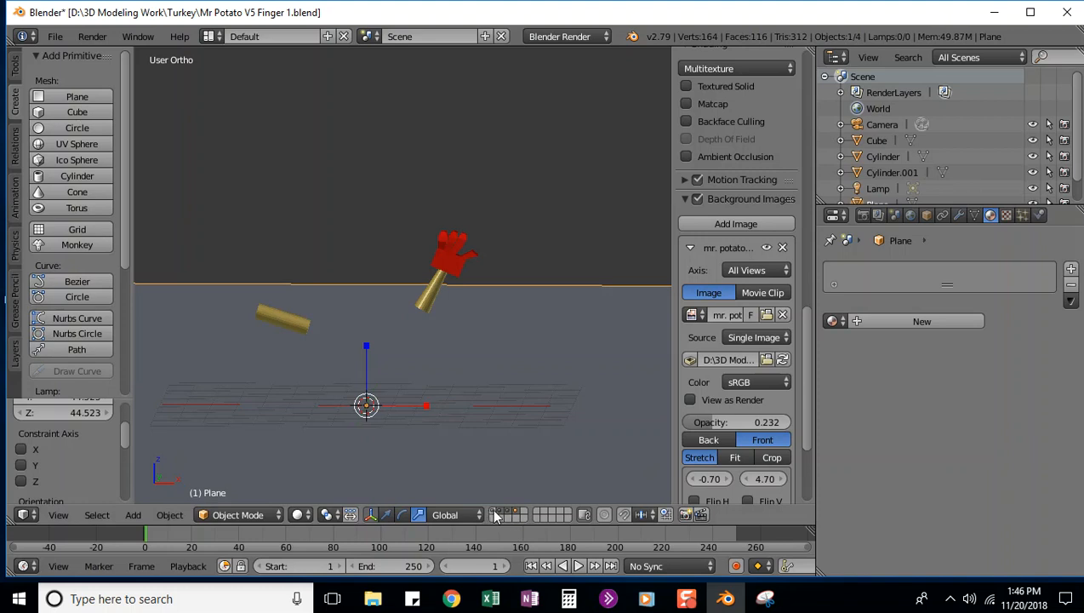
pyautogui.keyDown('shift'); pyautogui.click(497, 517); pyautogui.keyUp('shift')
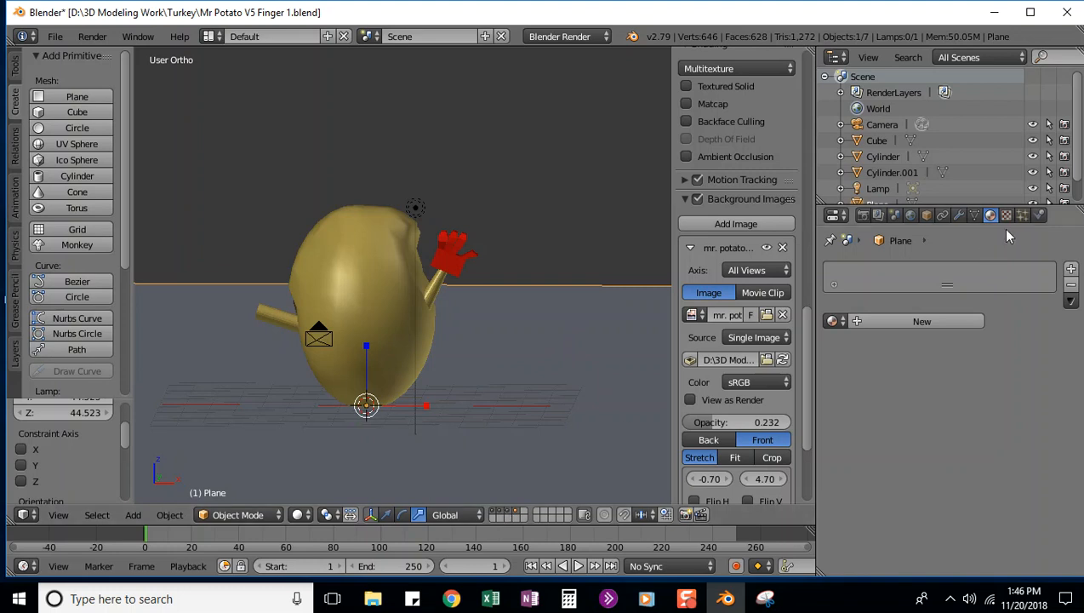
# Step: Create a new material for the ground plane and name it Floor
pyautogui.click(1072, 270)
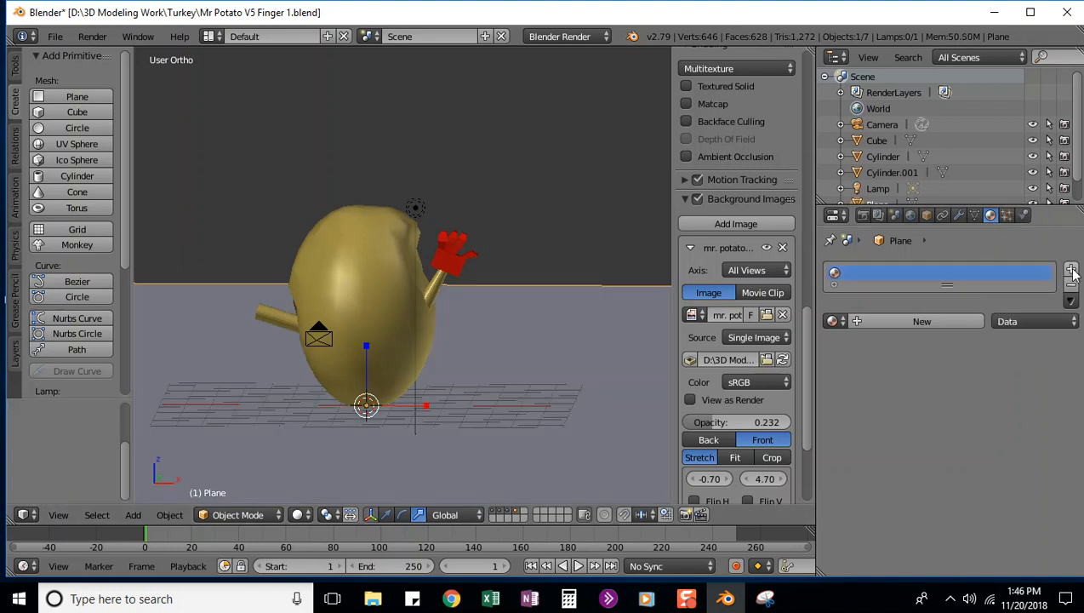
pyautogui.click(912, 322)
pyautogui.doubleClick(889, 273)
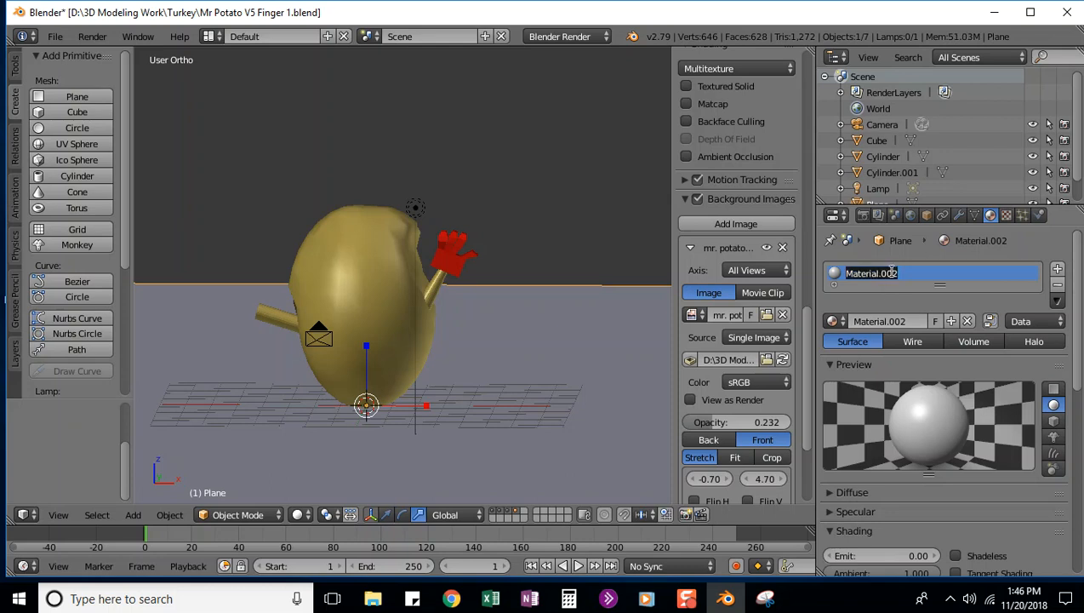
pyautogui.write('Floor')
# Step: Set the Floor material's diffuse color to teal with R 0.037, G 0.800, B 0.458 and its diffuse intensity to 0.894
pyautogui.scroll(-2, 913, 413)
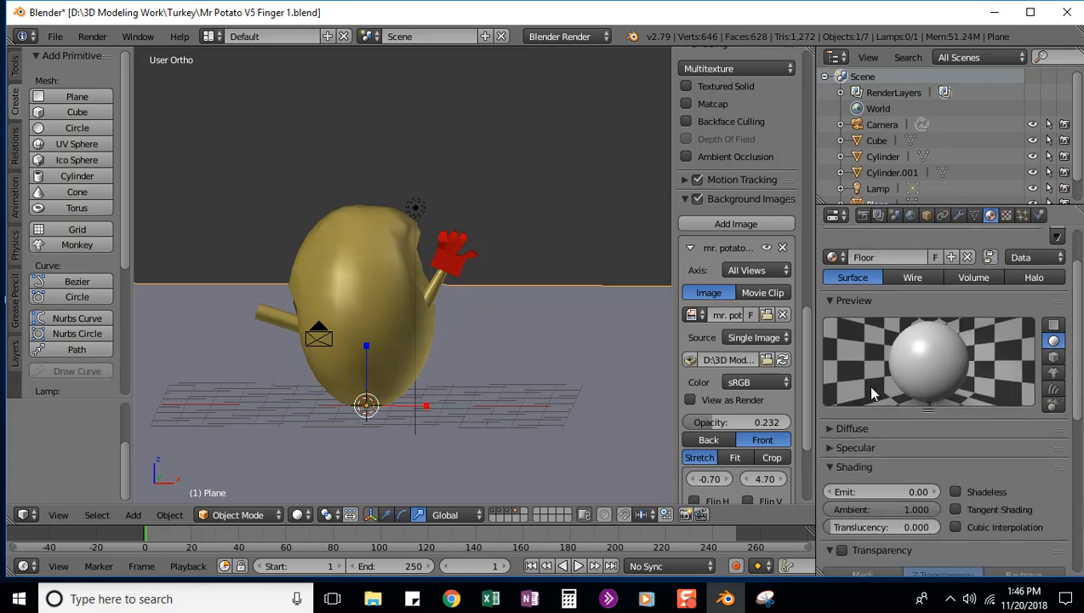
pyautogui.click(831, 428)
pyautogui.scroll(-2, 867, 430)
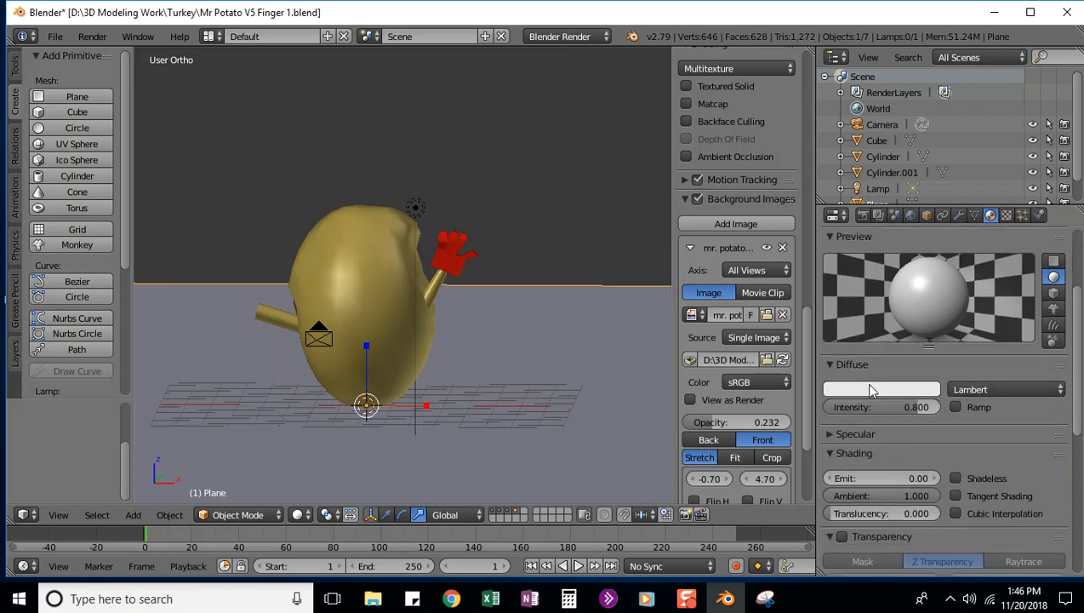
pyautogui.click(868, 387)
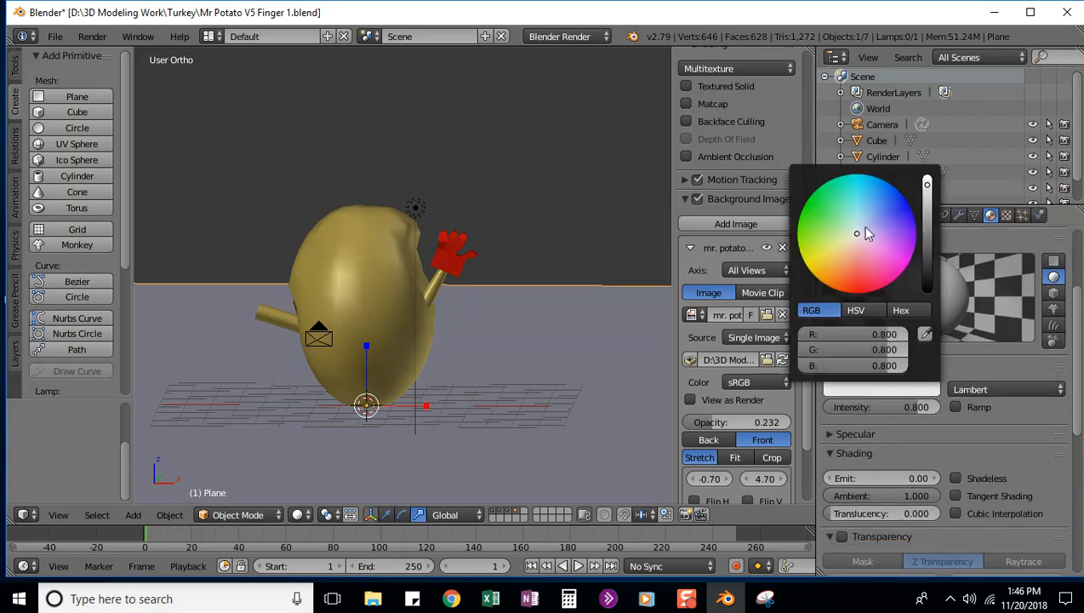
pyautogui.moveTo(858, 239)
pyautogui.mouseDown()
pyautogui.moveTo(839, 255)
pyautogui.moveTo(817, 247)
pyautogui.moveTo(804, 204)
pyautogui.mouseUp()
pyautogui.moveTo(807, 365); pyautogui.dragTo(859, 365)
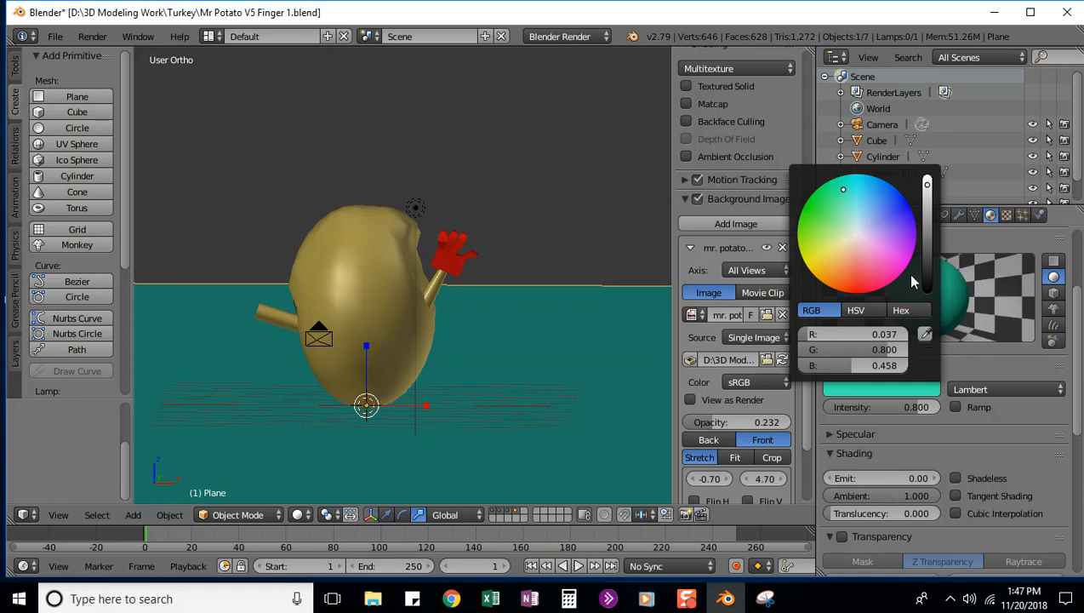
pyautogui.moveTo(887, 406)
pyautogui.mouseDown()
pyautogui.moveTo(848, 406)
pyautogui.moveTo(898, 406)
pyautogui.mouseUp()
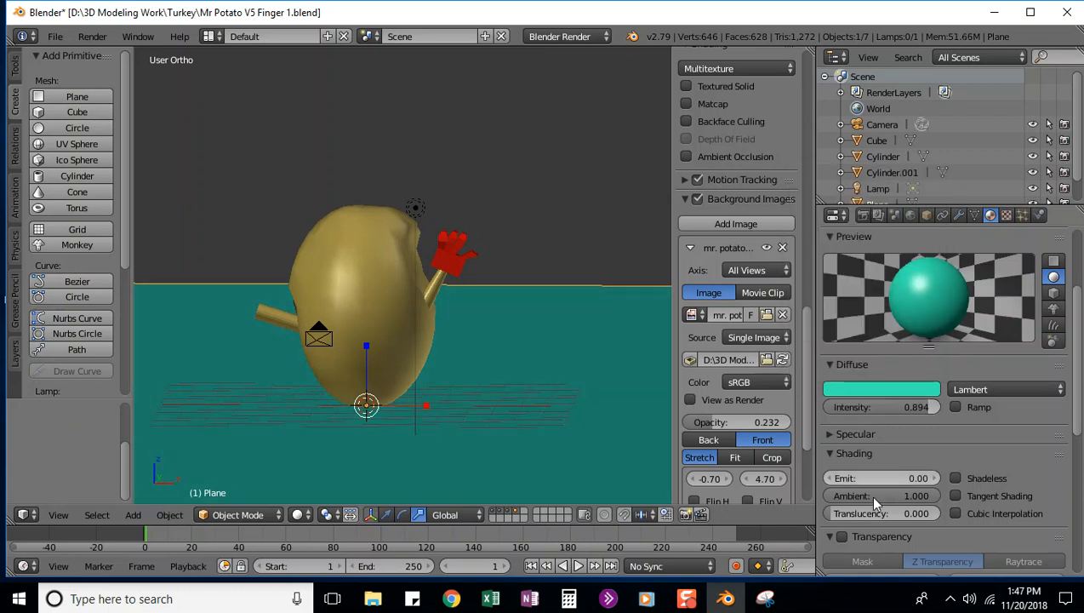
# Step: Set the Floor material's specular color to red with R 1.000, G 0.004, B 0.022 and its specular intensity to 0.797
pyautogui.click(830, 434)
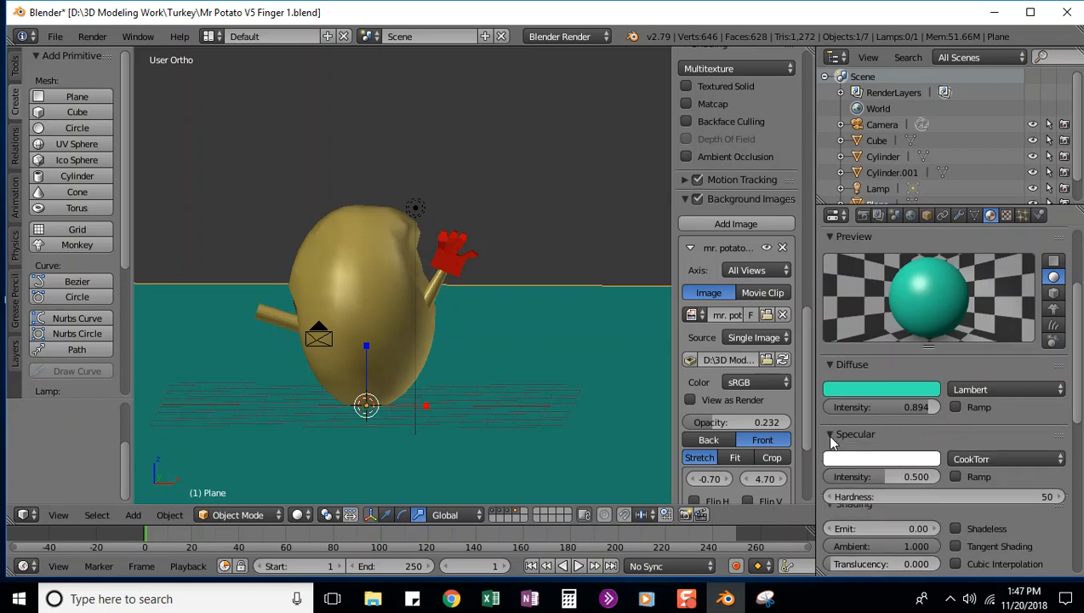
pyautogui.moveTo(864, 461); pyautogui.dragTo(894, 459)
pyautogui.click(894, 459)
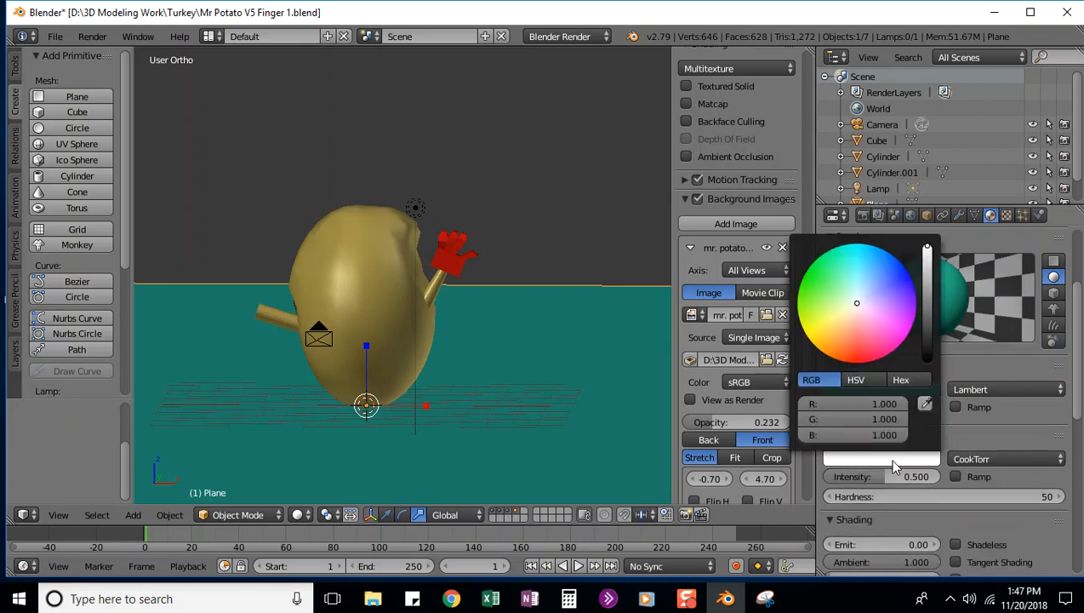
pyautogui.moveTo(859, 307)
pyautogui.mouseDown()
pyautogui.moveTo(880, 345)
pyautogui.moveTo(864, 356)
pyautogui.moveTo(809, 339)
pyautogui.moveTo(858, 359)
pyautogui.mouseUp()
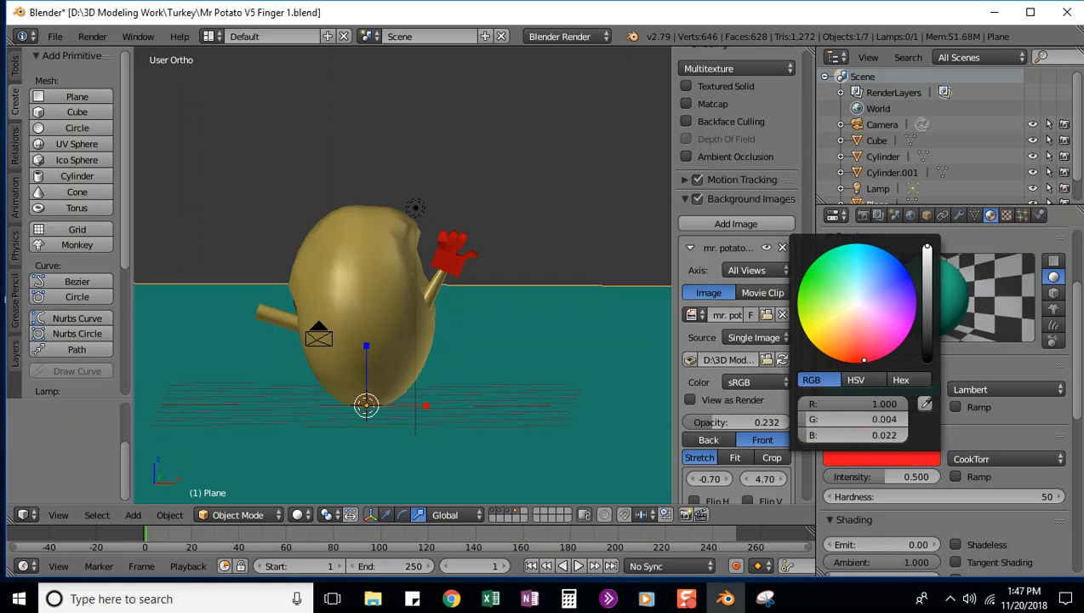
pyautogui.moveTo(877, 478)
pyautogui.mouseDown()
pyautogui.moveTo(906, 478)
pyautogui.moveTo(856, 477)
pyautogui.moveTo(919, 477)
pyautogui.mouseUp()
pyautogui.click(969, 430)
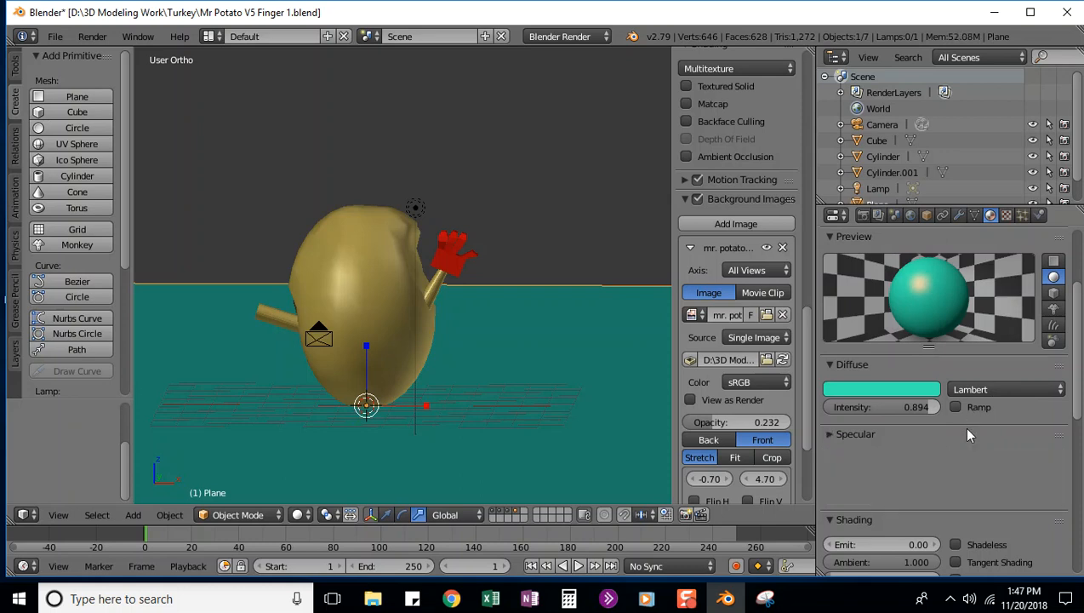
# Step: Shift the Floor material's specular color to a slightly more orange red
pyautogui.click(832, 434)
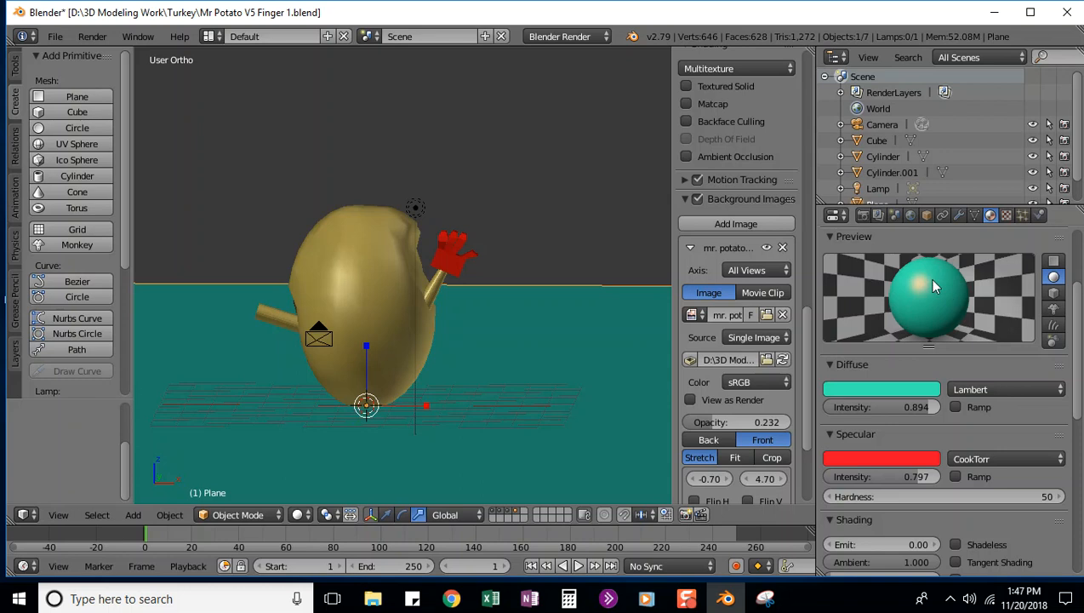
pyautogui.click(894, 457)
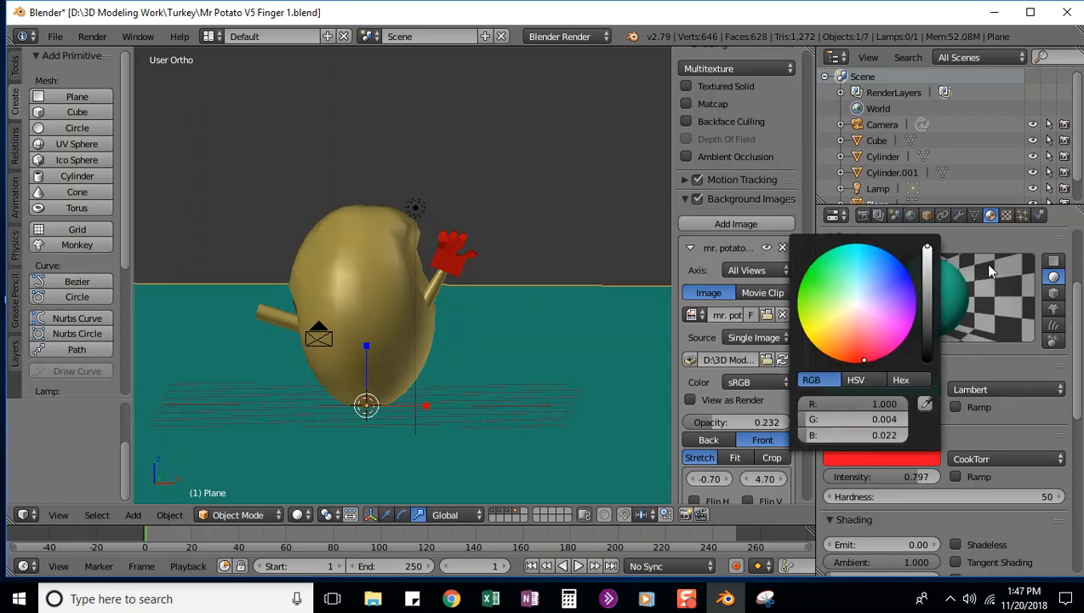
pyautogui.click(902, 292)
pyautogui.moveTo(902, 292)
pyautogui.mouseDown()
pyautogui.moveTo(916, 297)
pyautogui.moveTo(799, 317)
pyautogui.moveTo(862, 350)
pyautogui.moveTo(859, 362)
pyautogui.mouseUp()
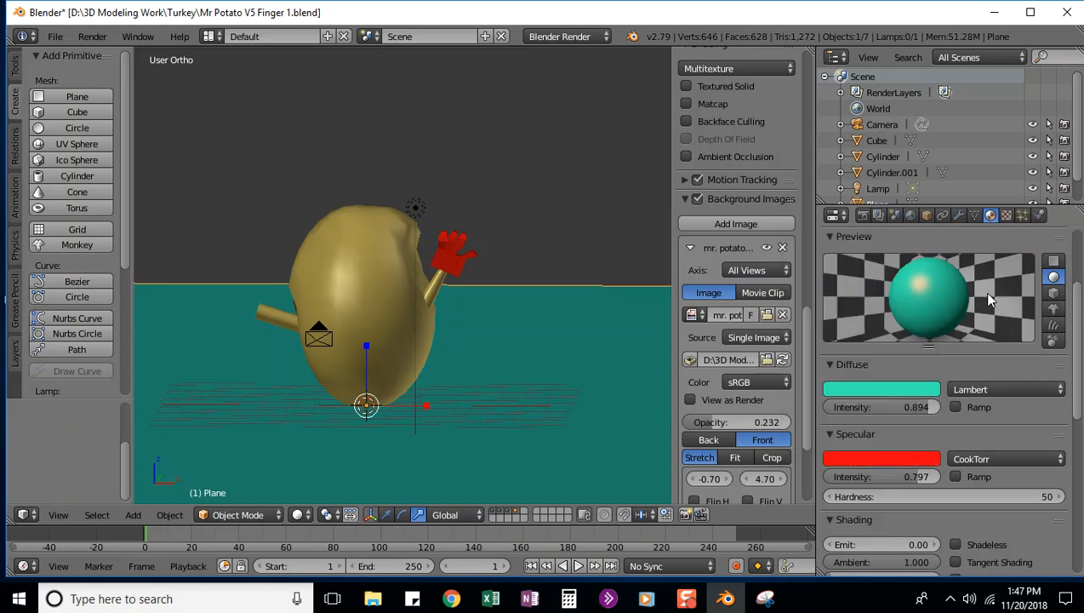
pyautogui.scroll(4, 986, 296)
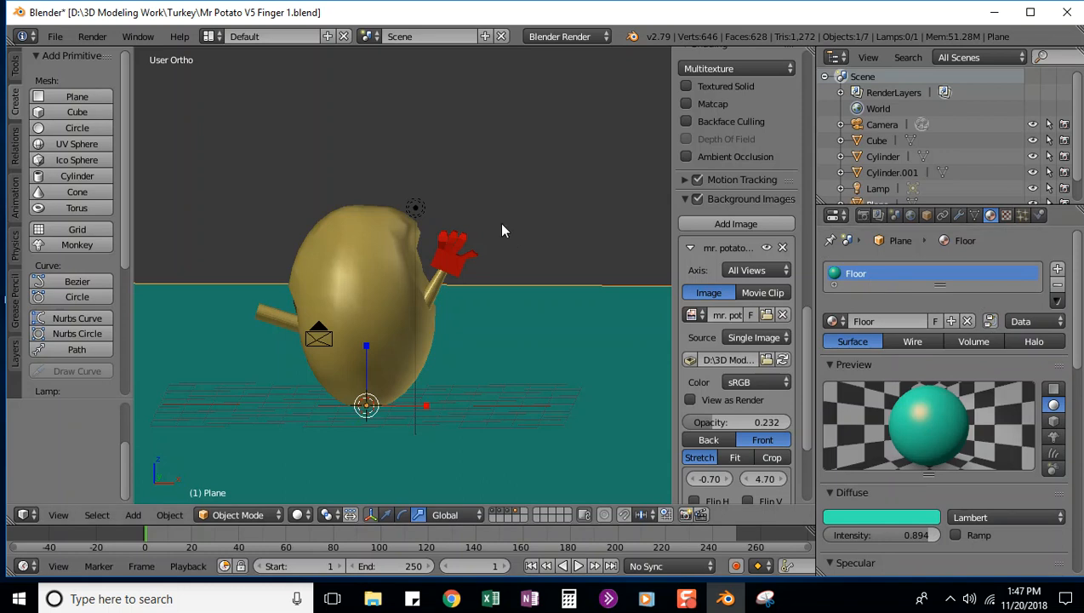
# Step: Display only the potato body's layer in front view and add a UV sphere there
pyautogui.click(524, 513)
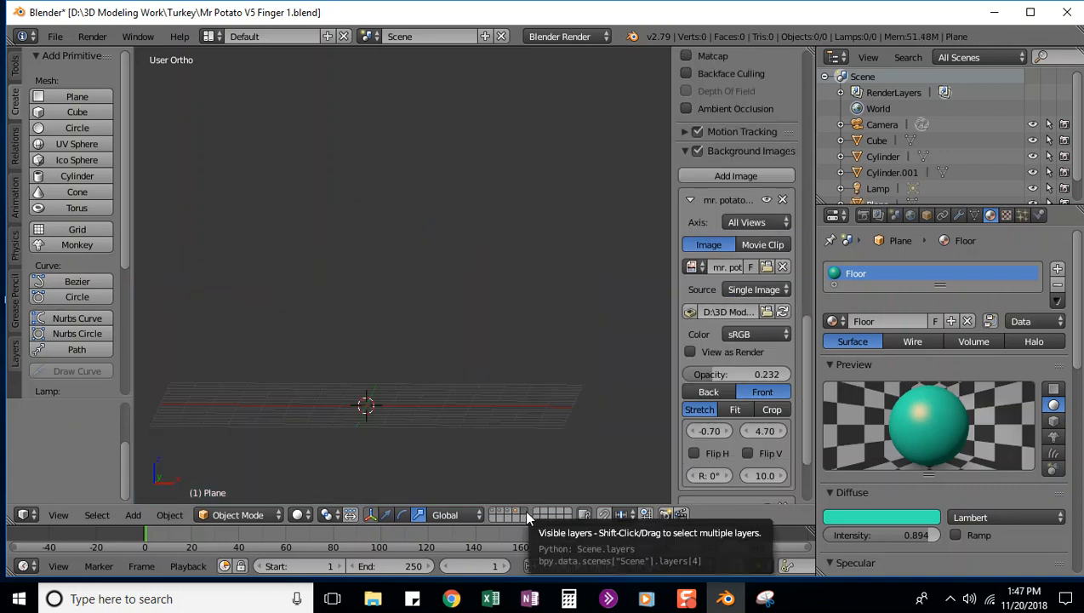
pyautogui.click(493, 512)
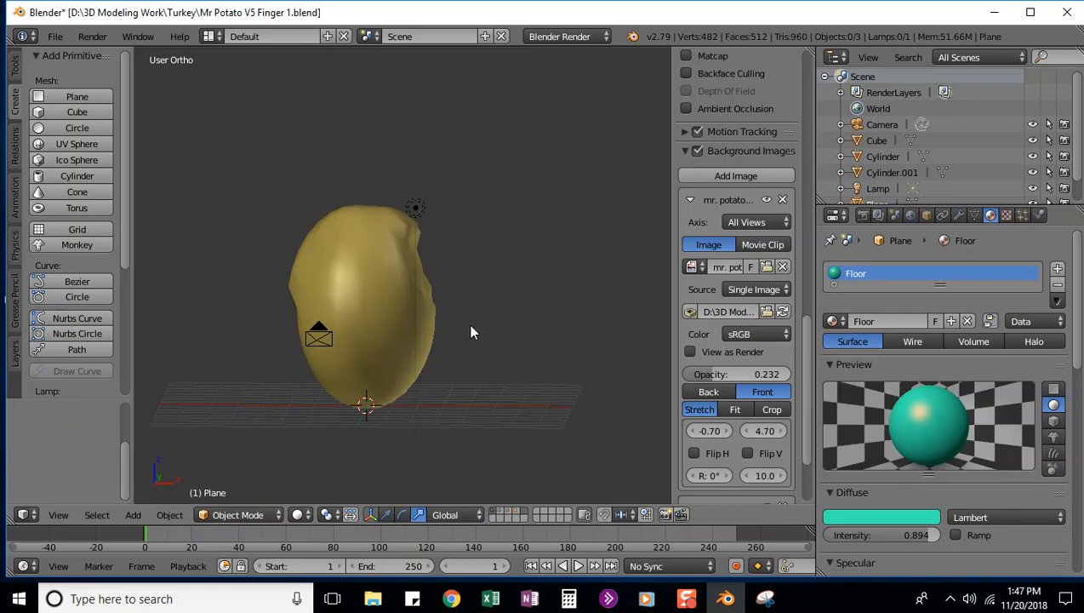
pyautogui.press('KP_1')
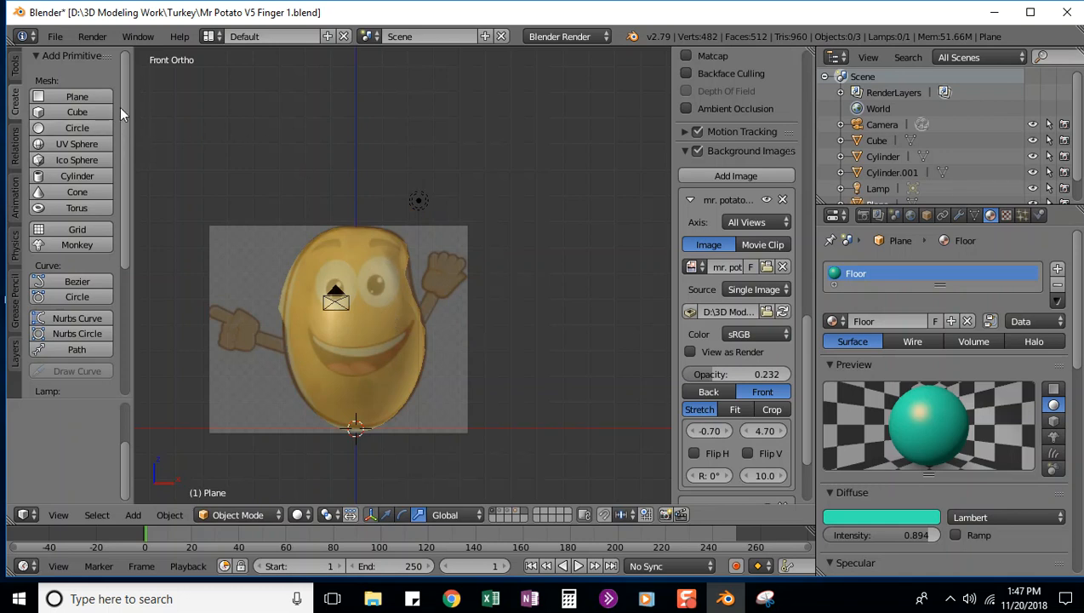
pyautogui.click(75, 144)
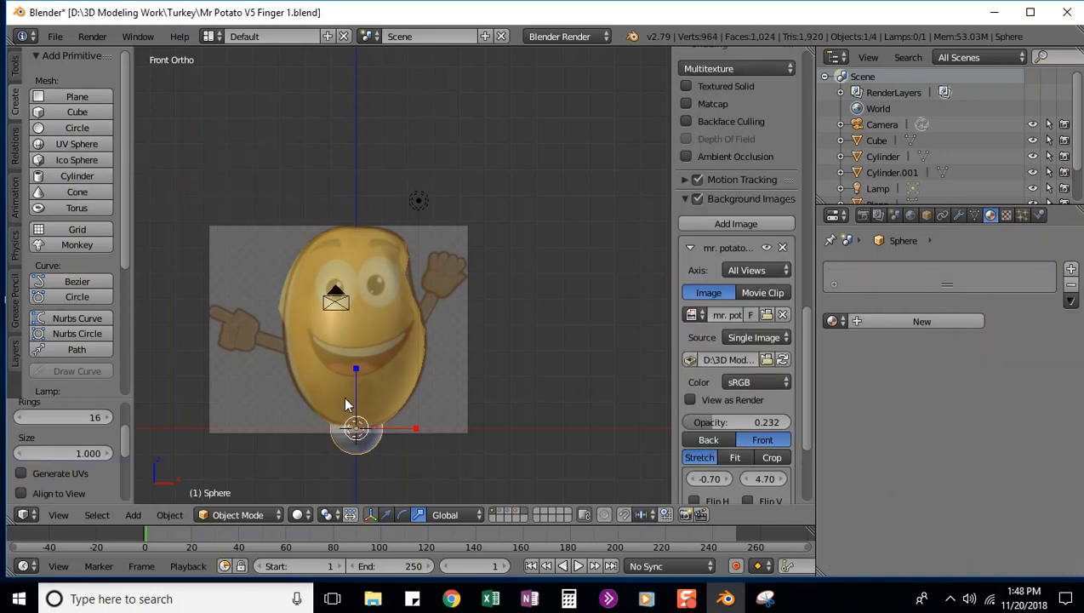
# Step: Try stretching the new sphere along the Z axis and undo the scaling
pyautogui.press('s')
pyautogui.press('z')
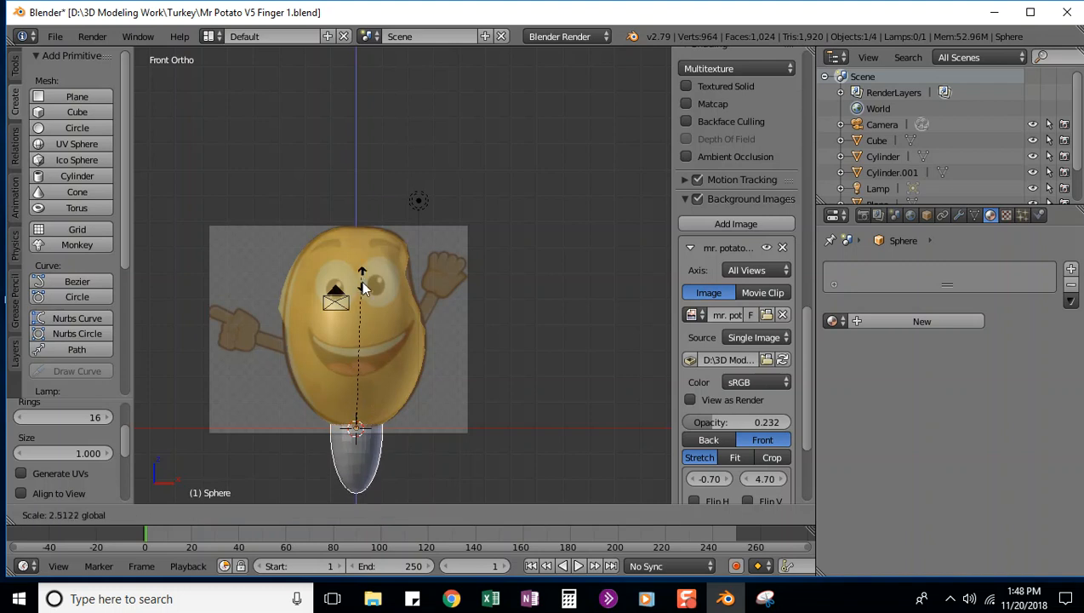
pyautogui.click(353, 359)
pyautogui.hotkey('ctrl', 'z')
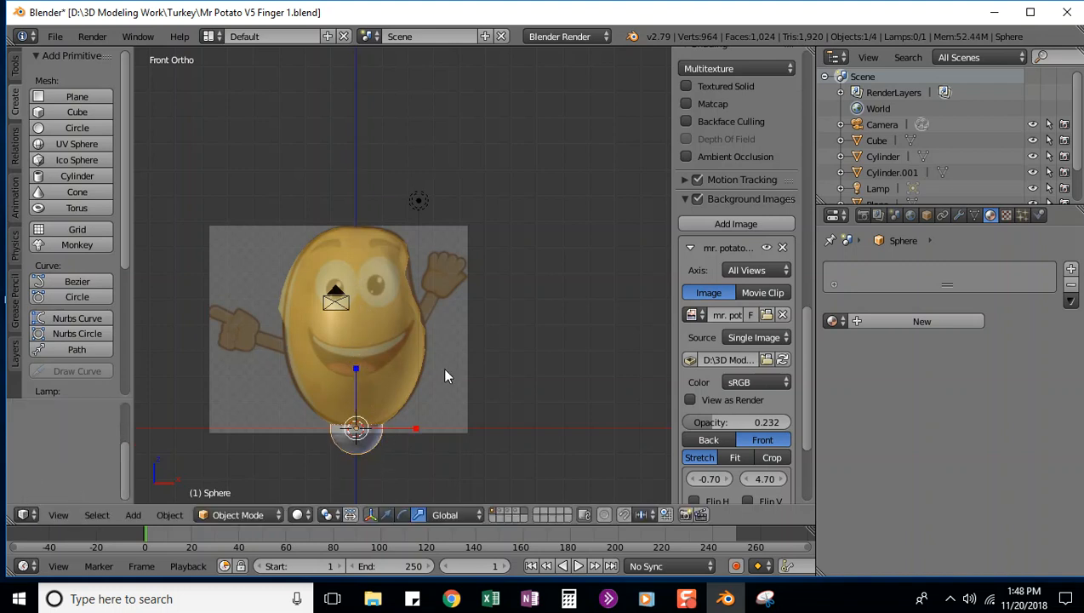
# Step: Switch the manipulator to translation and move the sphere up along Z by about 5.730 to eye level
pyautogui.click(388, 515)
pyautogui.moveTo(356, 375); pyautogui.dragTo(366, 222)
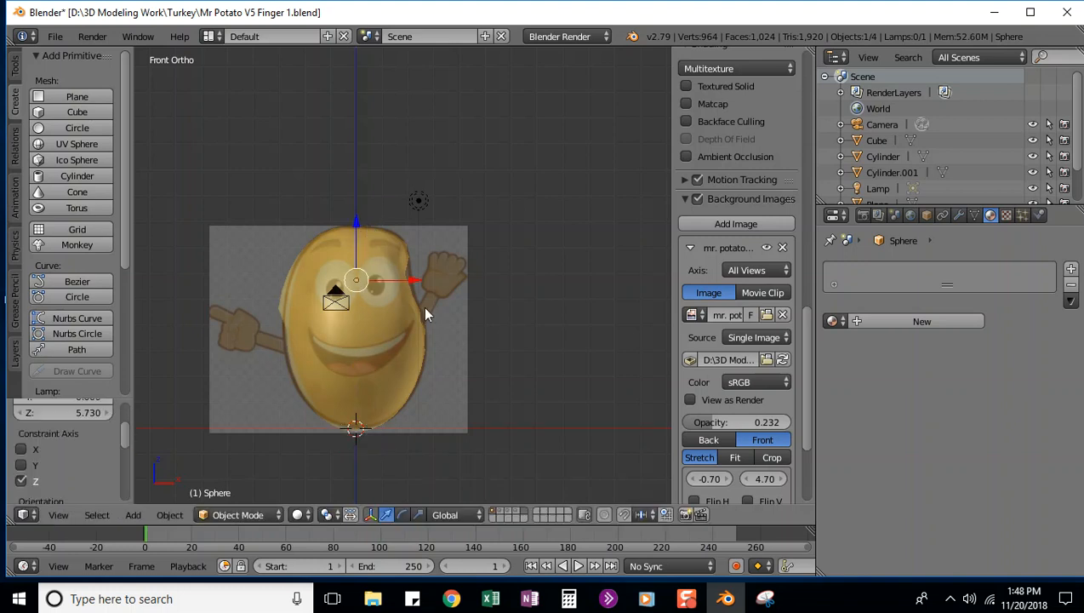
# Step: Move the sphere along the X axis onto the reference character's eye beside the centre line
pyautogui.moveTo(412, 281); pyautogui.dragTo(389, 279)
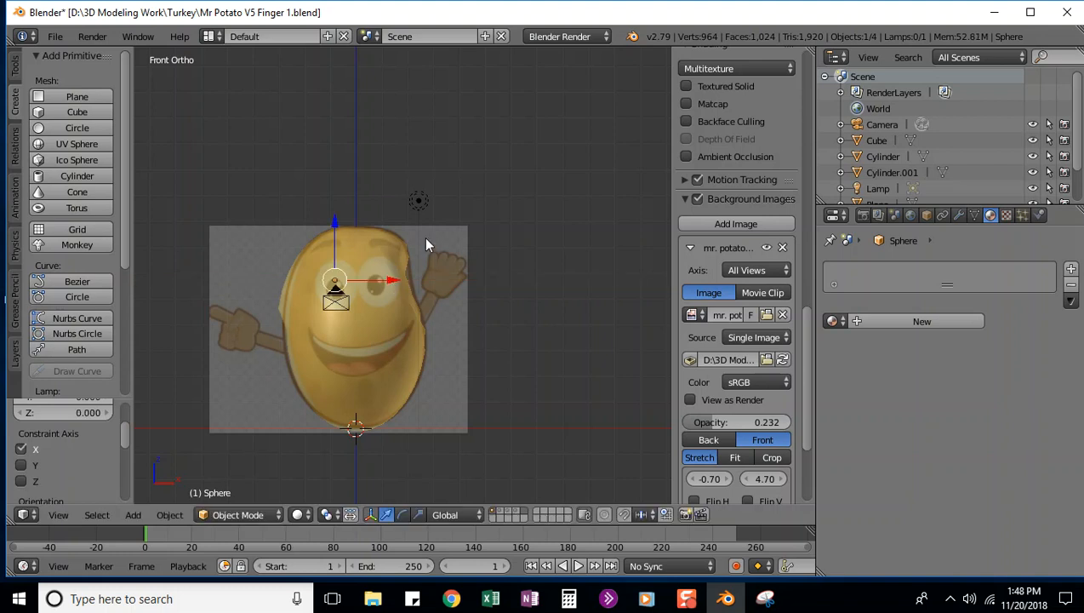
# Step: Try to move the sphere forward along the Y axis from front view and undo the move
pyautogui.press('g')
pyautogui.press('y')
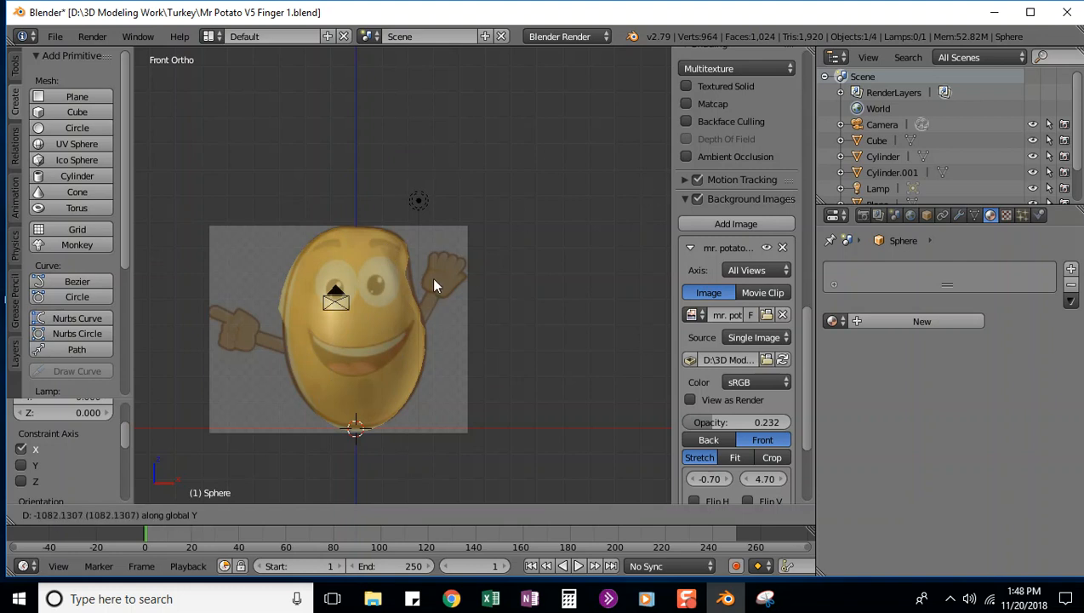
pyautogui.click(522, 268)
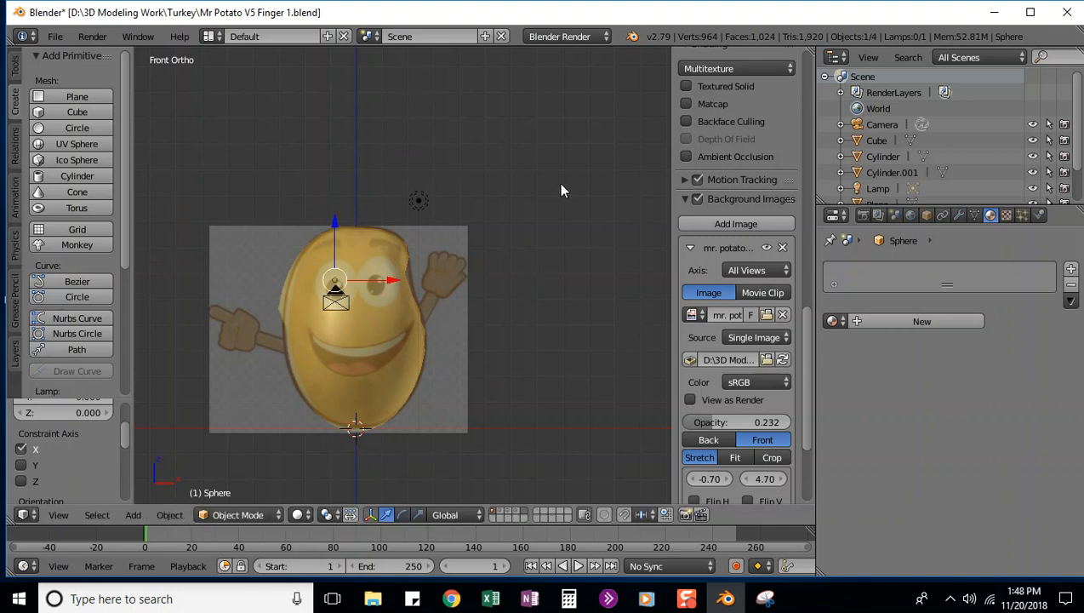
pyautogui.press('g')
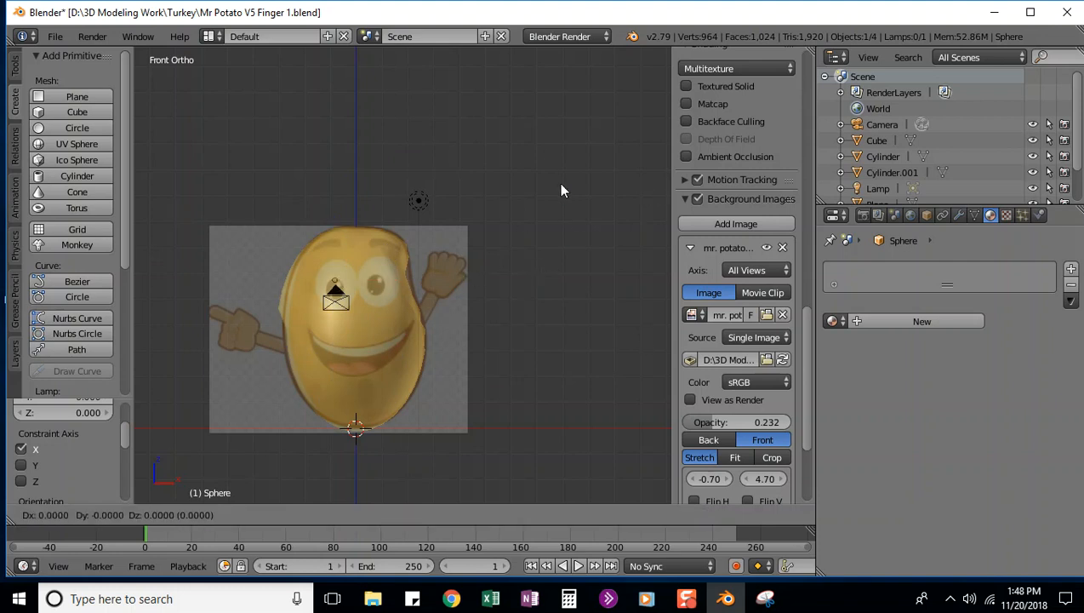
pyautogui.press('y')
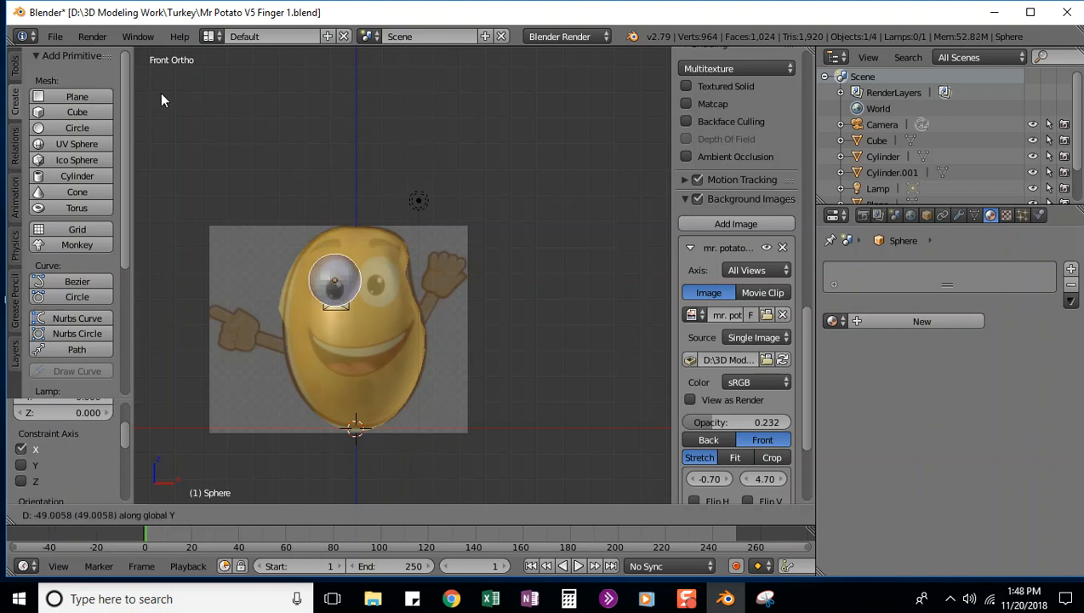
pyautogui.click(162, 94)
pyautogui.moveTo(545, 288)
pyautogui.mouseDown(button='middle')
pyautogui.moveTo(506, 305)
pyautogui.moveTo(562, 300)
pyautogui.moveTo(546, 299)
pyautogui.mouseUp(button='middle')
pyautogui.hotkey('ctrl', 'z')
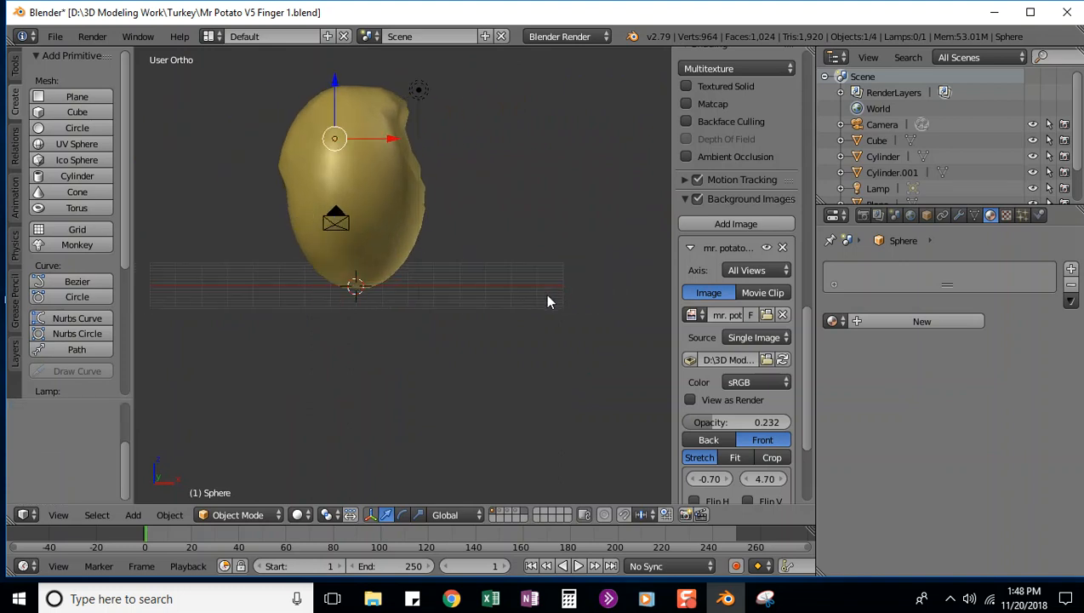
# Step: In top view, move the sphere forward along the Y axis so it protrudes from the potato's face
pyautogui.press('KP_7')
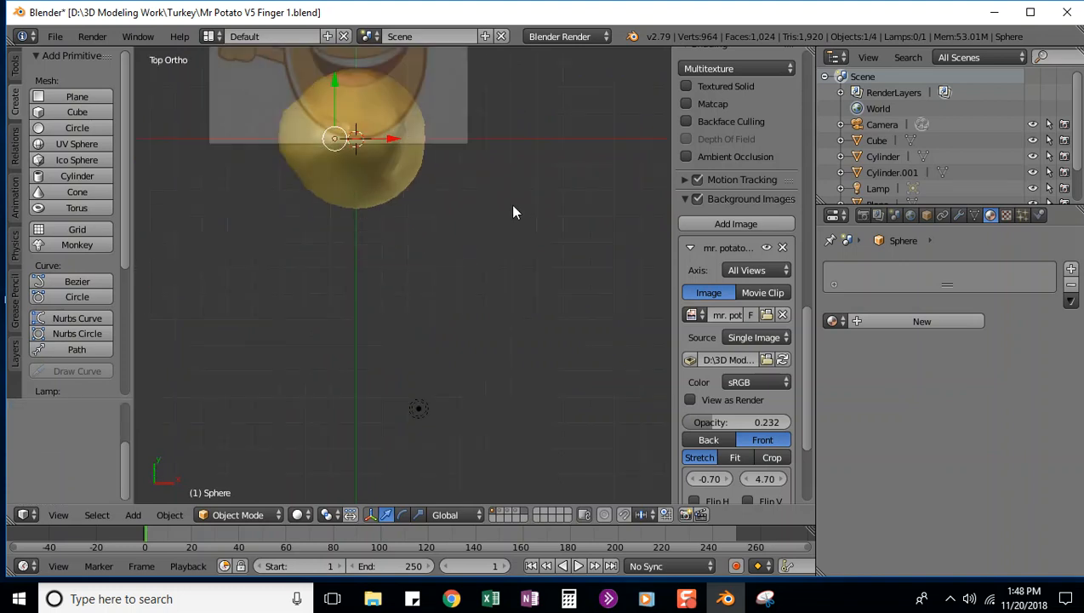
pyautogui.moveTo(333, 85); pyautogui.dragTo(331, 129)
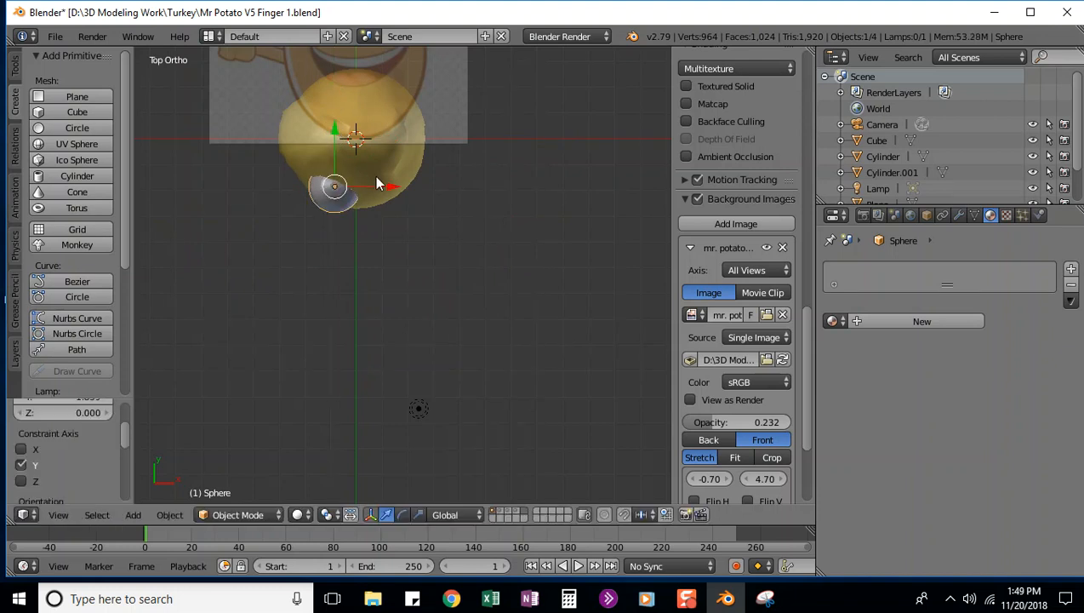
# Step: In front view, scale the eye sphere by about 1.286 along Z and about 0.918 along X
pyautogui.press('KP_1')
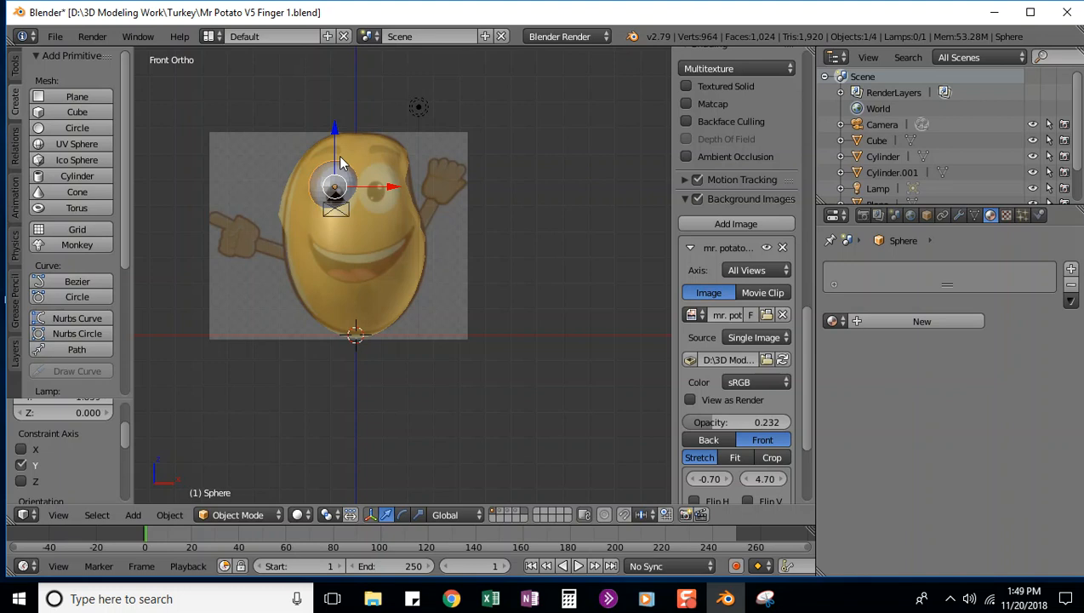
pyautogui.press('s')
pyautogui.press('z')
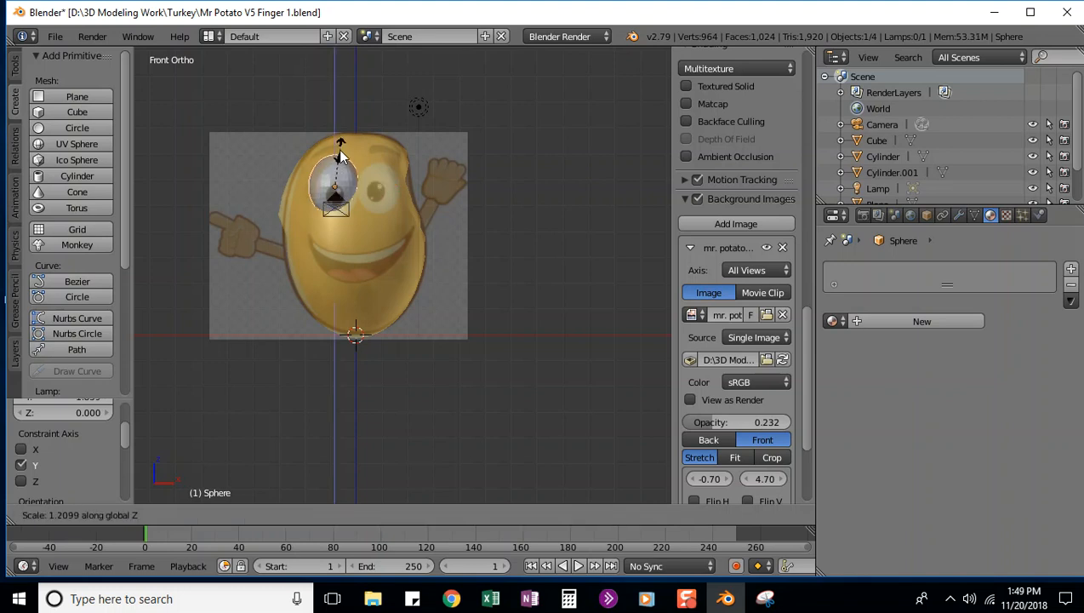
pyautogui.click(338, 154)
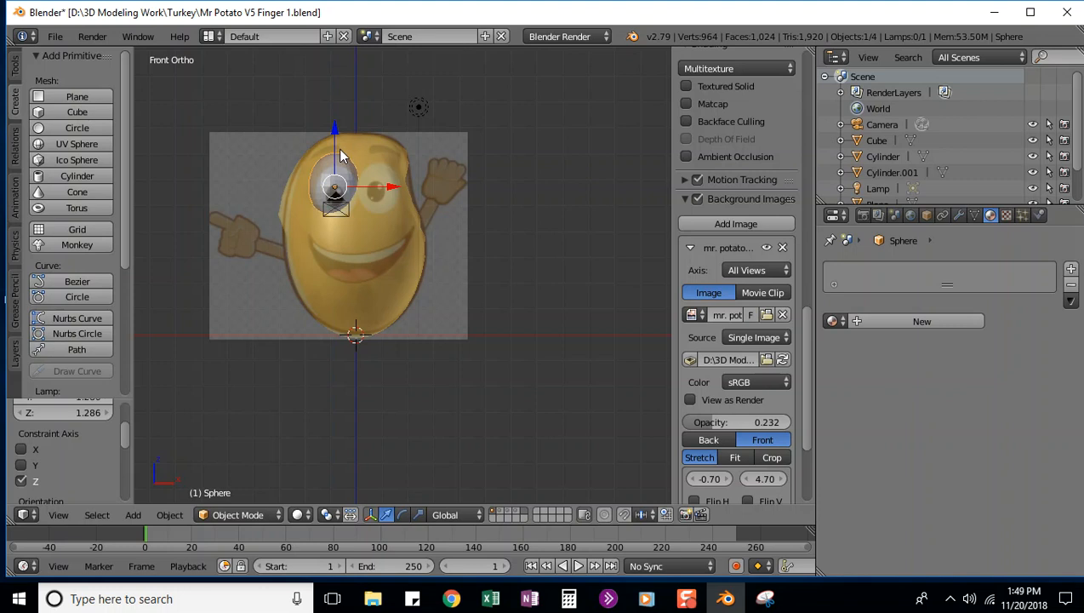
pyautogui.press('s')
pyautogui.press('x')
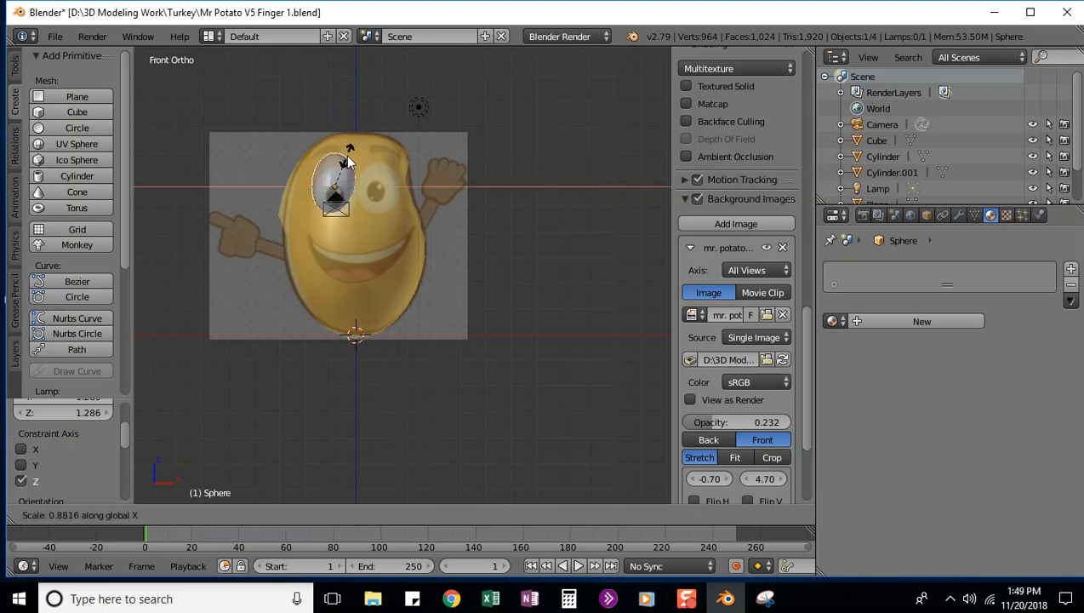
pyautogui.click(347, 157)
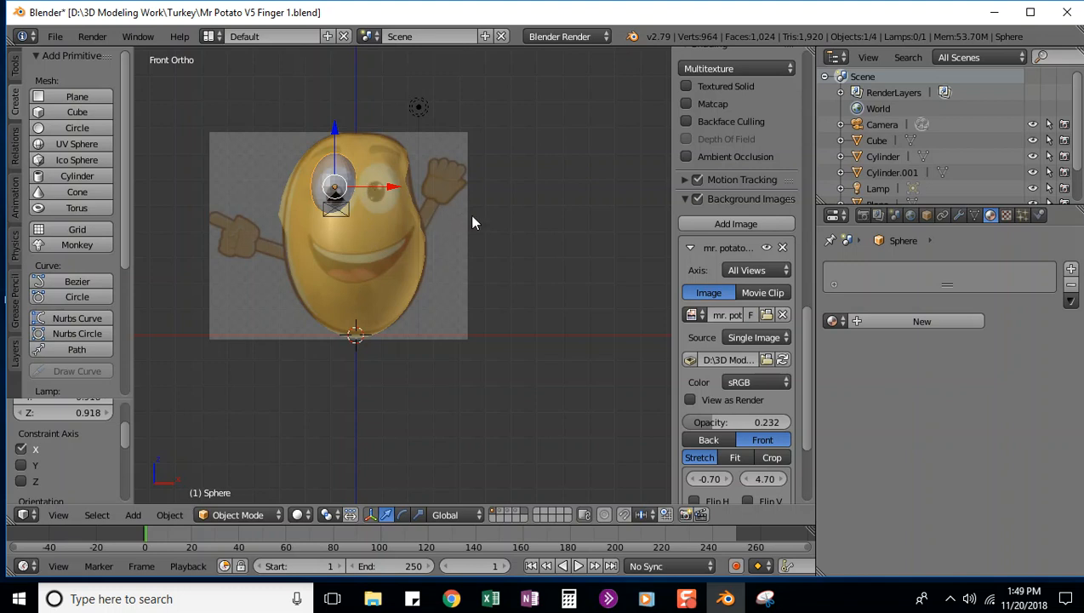
# Step: In right view, move the eye sphere slightly further out along Y and tilt it to follow the face
pyautogui.press('KP_3')
pyautogui.moveTo(399, 187); pyautogui.dragTo(374, 185)
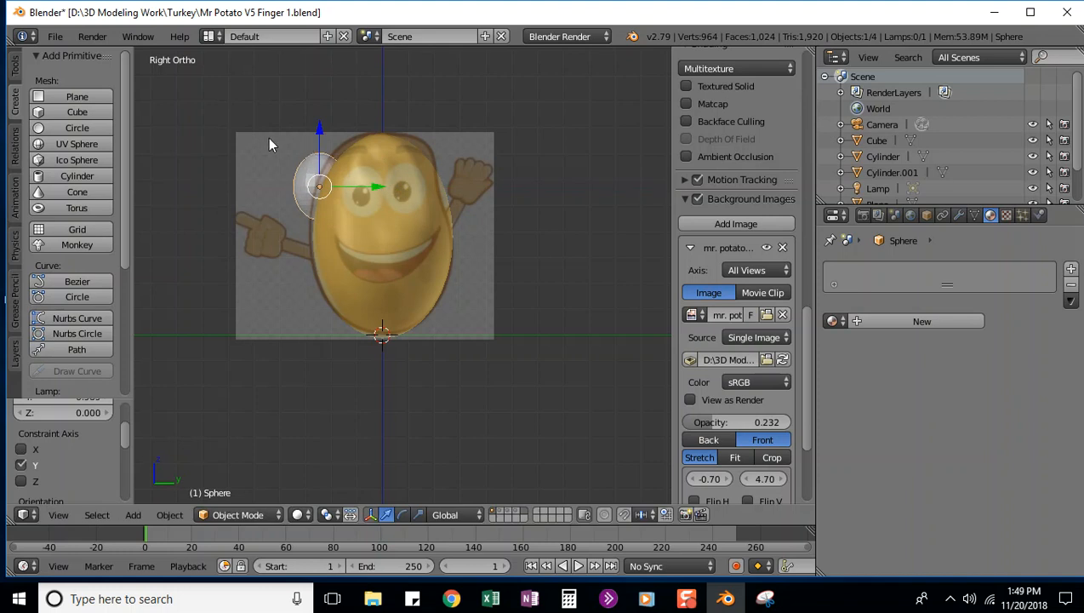
pyautogui.press('r')
pyautogui.click(281, 132)
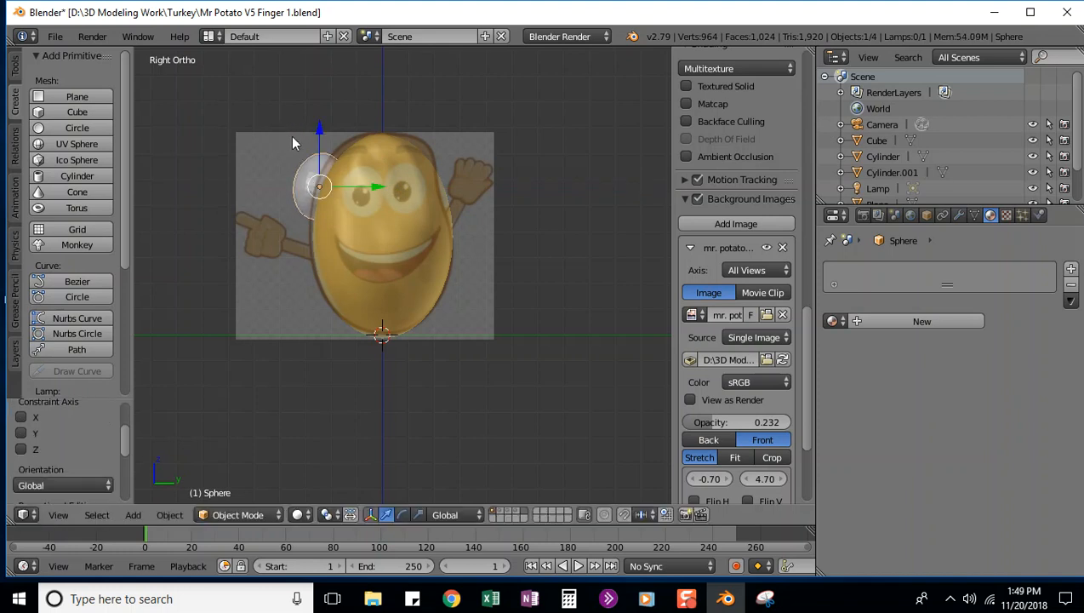
# Step: In front view, lower the eye sphere along Z by about 0.155
pyautogui.press('KP_1')
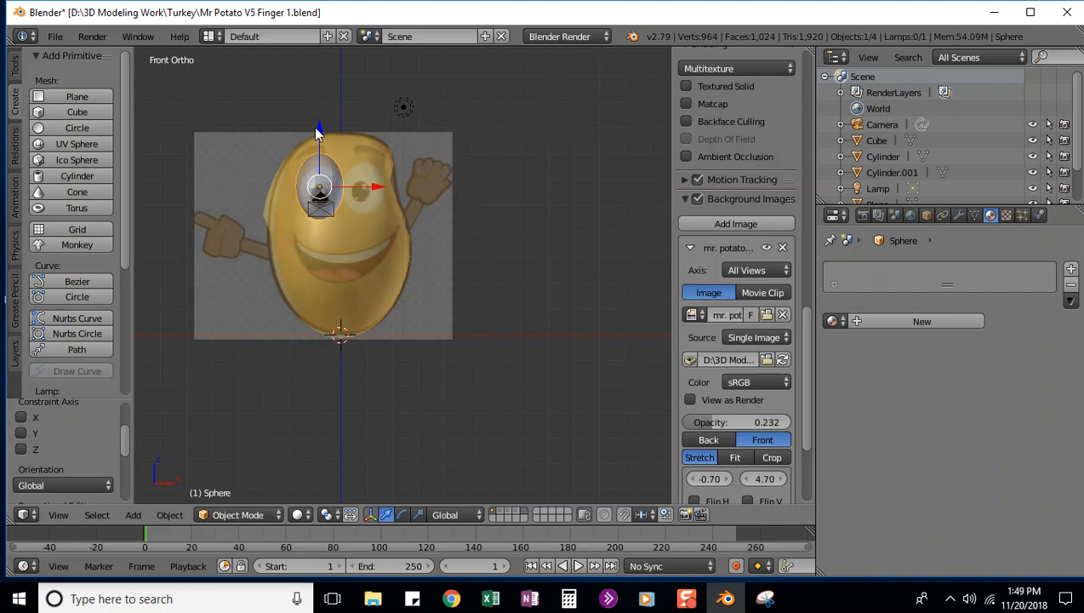
pyautogui.moveTo(318, 127); pyautogui.dragTo(314, 131)
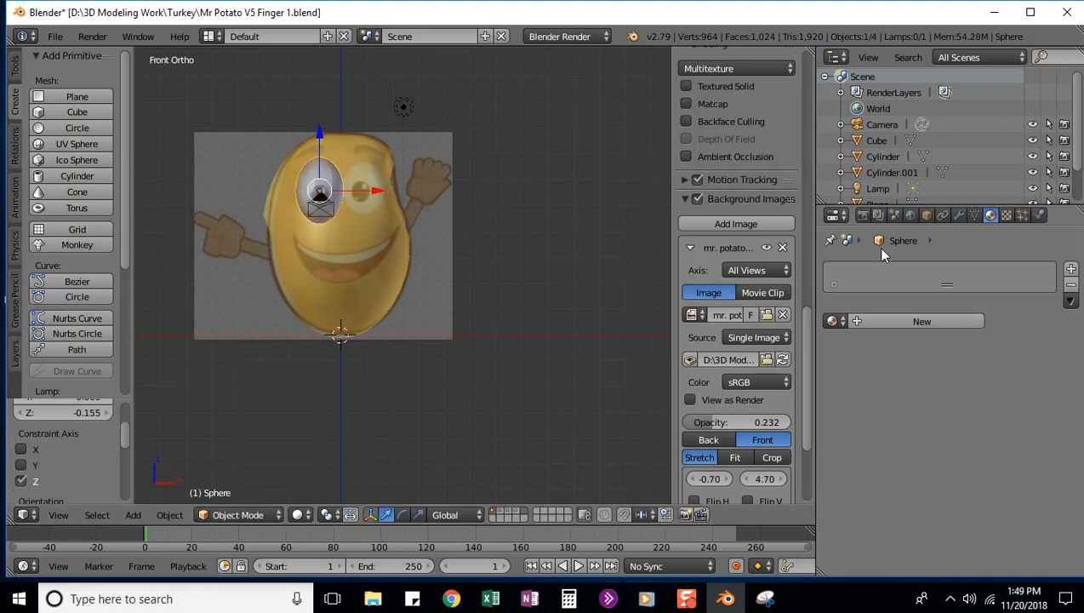
# Step: Add a new material to the eye sphere and name it Sclera
pyautogui.click(1072, 272)
pyautogui.click(879, 314)
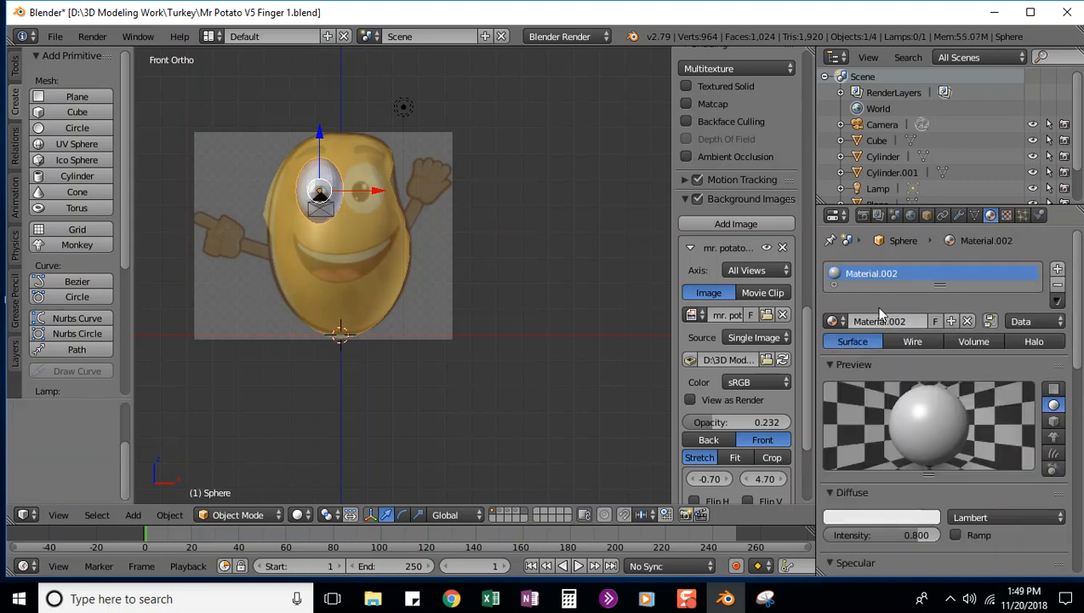
pyautogui.doubleClick(889, 272)
pyautogui.write('White Eye')
pyautogui.press('BackSpace')
pyautogui.press('BackSpace')
pyautogui.press('BackSpace')
pyautogui.press('BackSpace')
pyautogui.press('BackSpace')
pyautogui.press('BackSpace')
pyautogui.press('BackSpace')
pyautogui.press('BackSpace')
pyautogui.press('BackSpace')
pyautogui.write('Sclera')
pyautogui.press('Return')
# Step: Set the Sclera material's diffuse color to pure white, RGB 1.000, with a diffuse intensity of 1
pyautogui.click(901, 515)
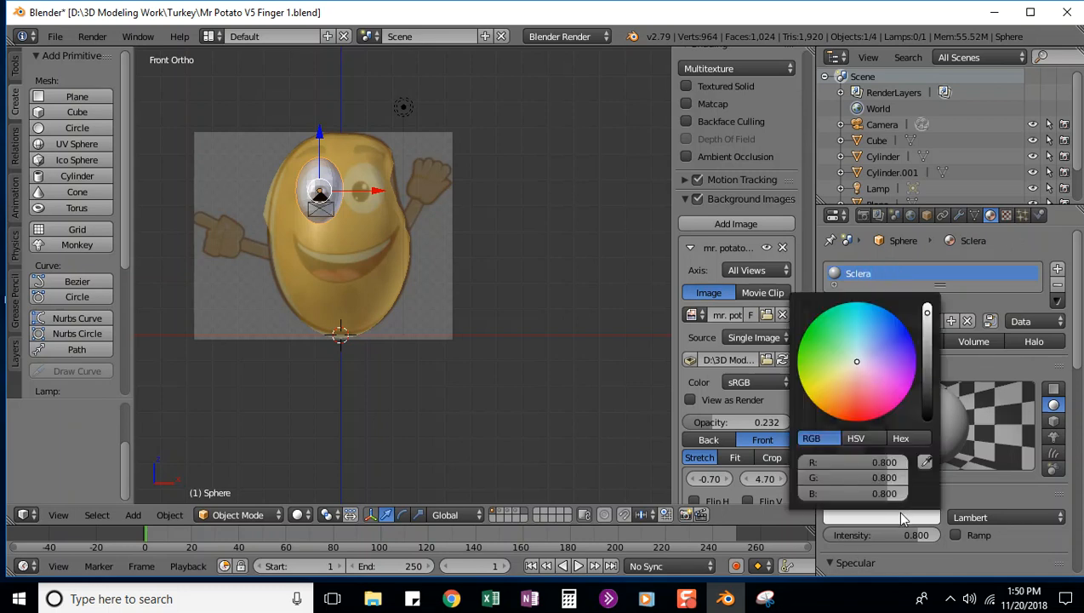
pyautogui.scroll(4, 885, 489)
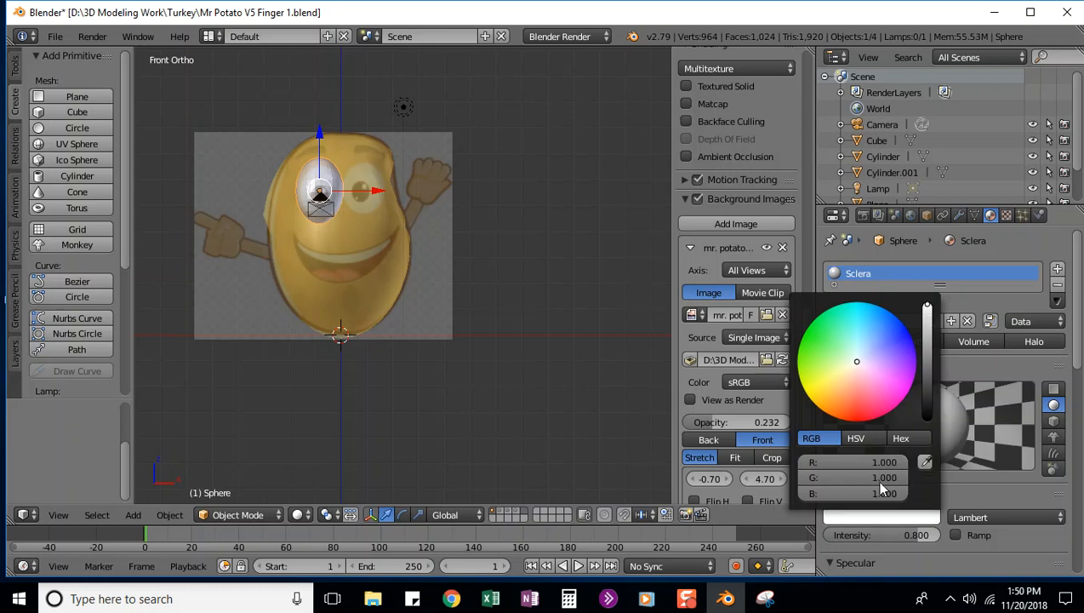
pyautogui.click(914, 535)
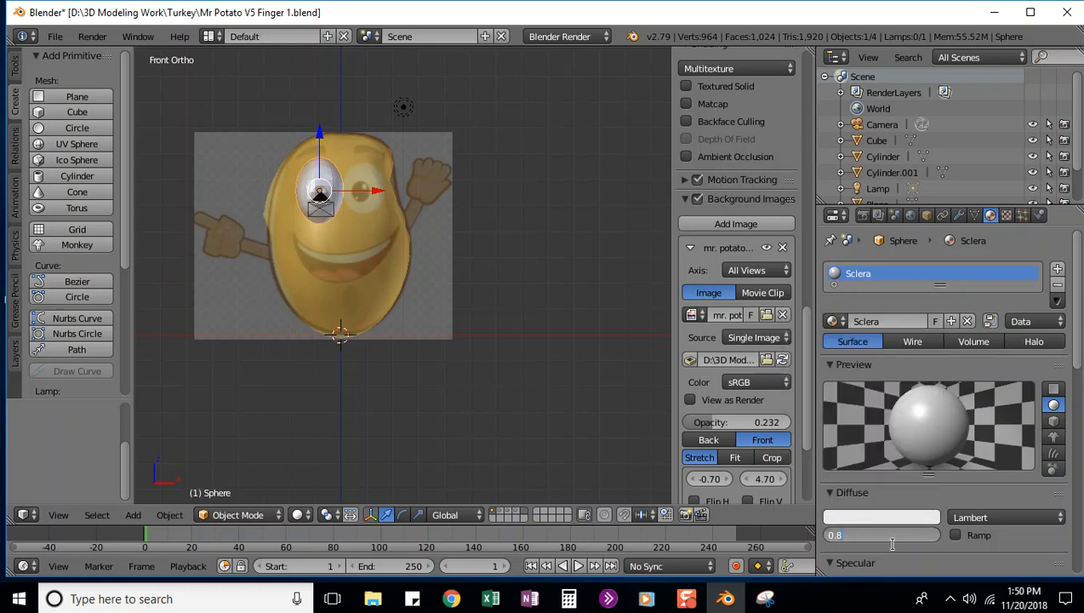
pyautogui.write('1')
pyautogui.press('Return')
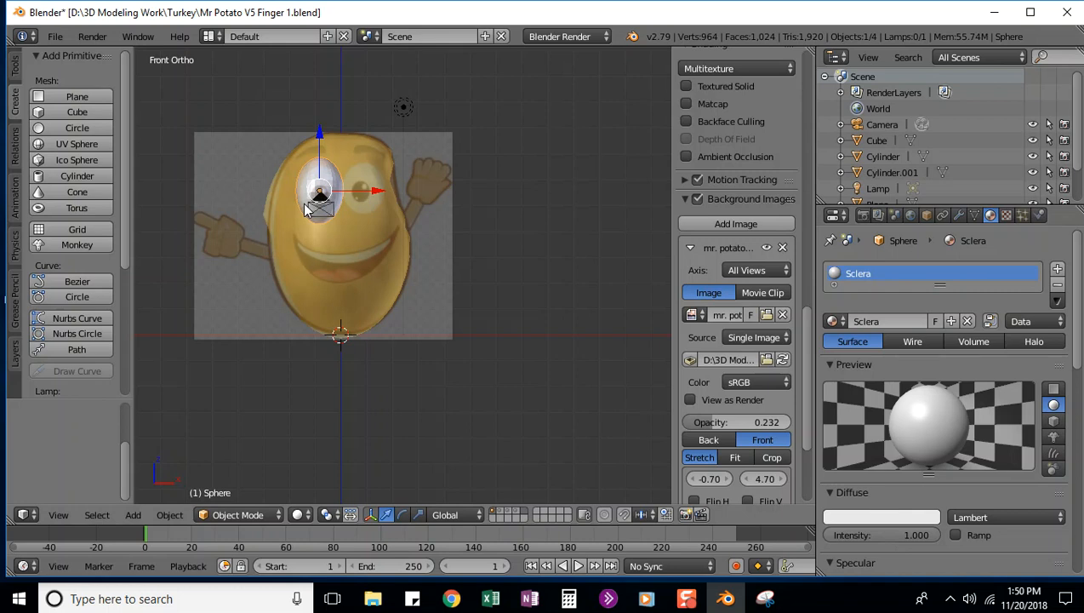
# Step: Duplicate the eye sphere and place the copy about 1.735 along X over the other eye, with Y locked
pyautogui.hotkey('shift', 'd')
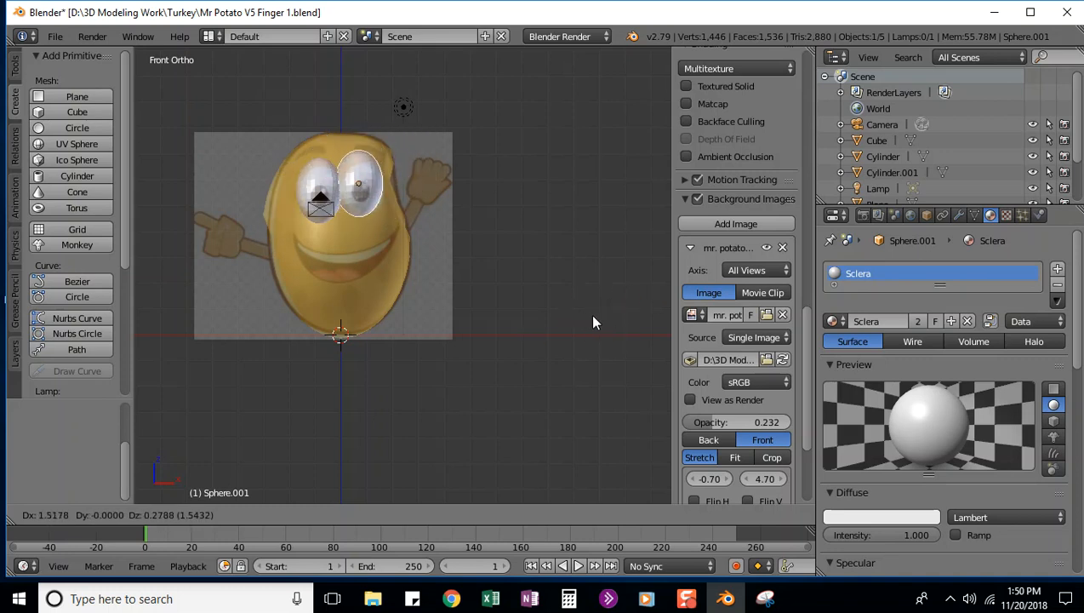
pyautogui.hotkey('shift', 'y')
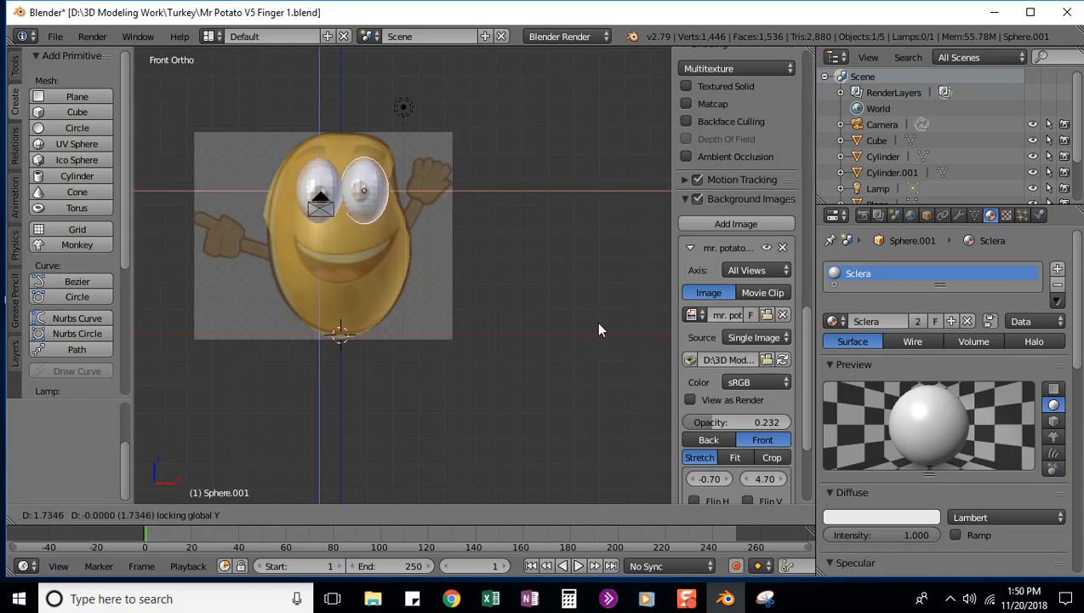
pyautogui.click(600, 330)
pyautogui.moveTo(594, 223)
pyautogui.mouseDown(button='middle')
pyautogui.moveTo(549, 254)
pyautogui.moveTo(390, 244)
pyautogui.moveTo(603, 259)
pyautogui.moveTo(607, 240)
pyautogui.moveTo(579, 224)
pyautogui.moveTo(587, 238)
pyautogui.mouseUp(button='middle')
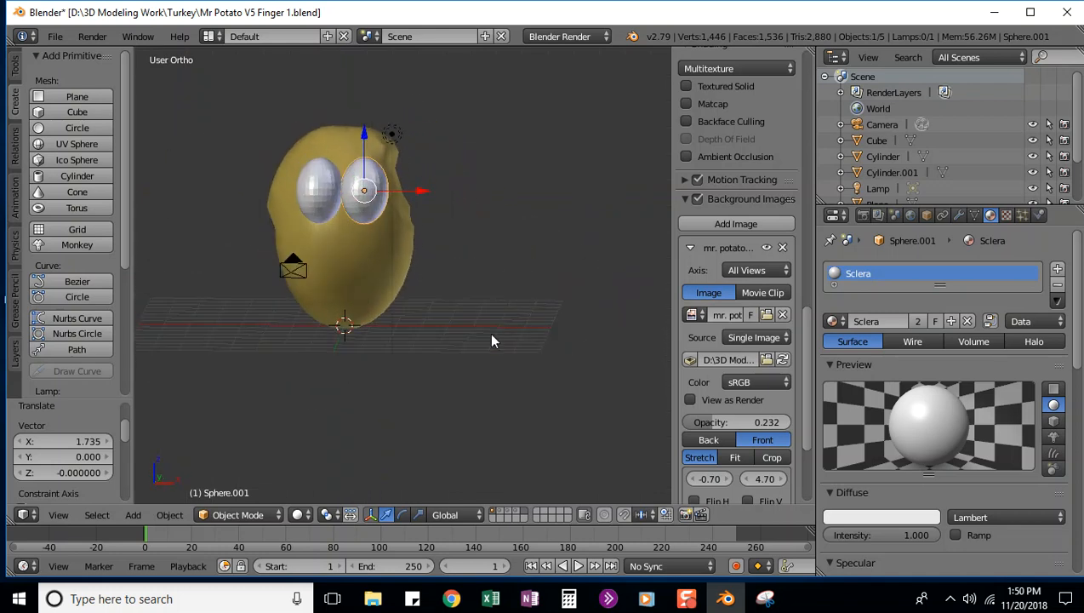
pyautogui.scroll(2, 443, 219)
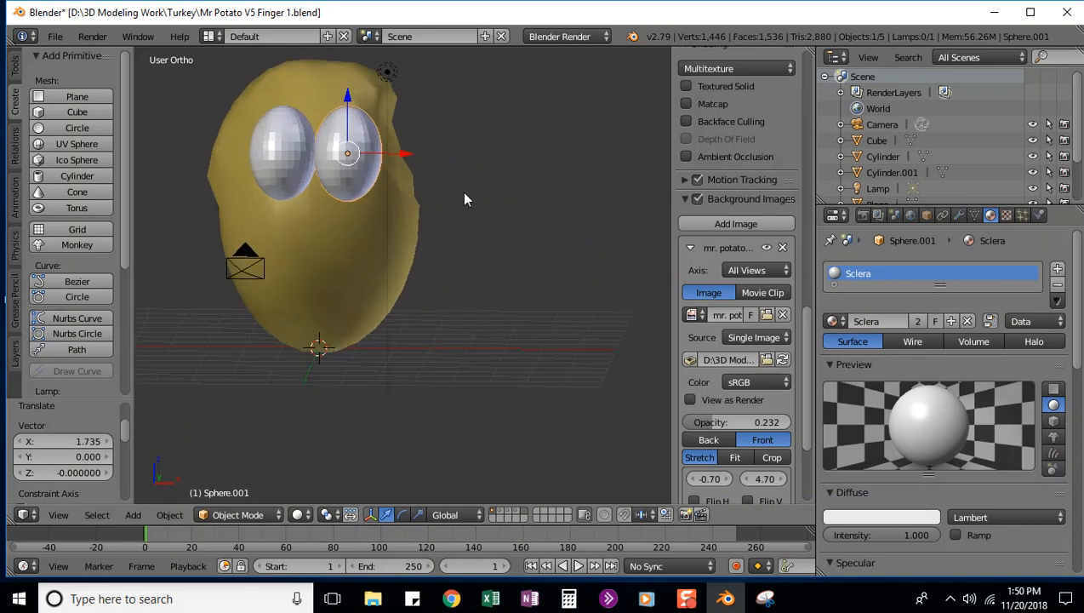
# Step: Display an empty layer in front view, add a UV sphere, and move it up and across to the first eye's pupil
pyautogui.press('KP_1')
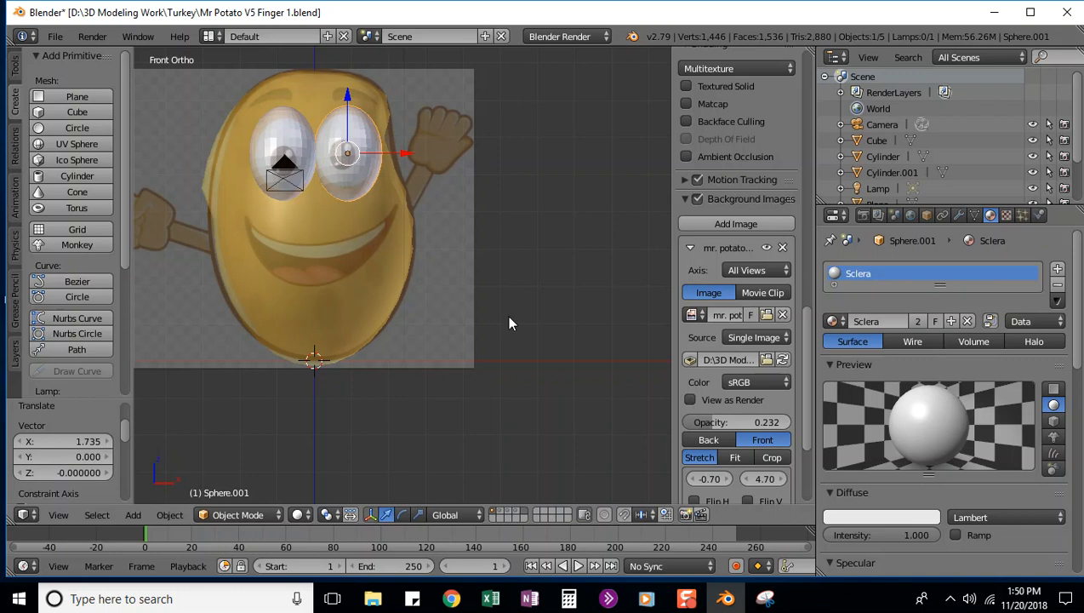
pyautogui.click(494, 513)
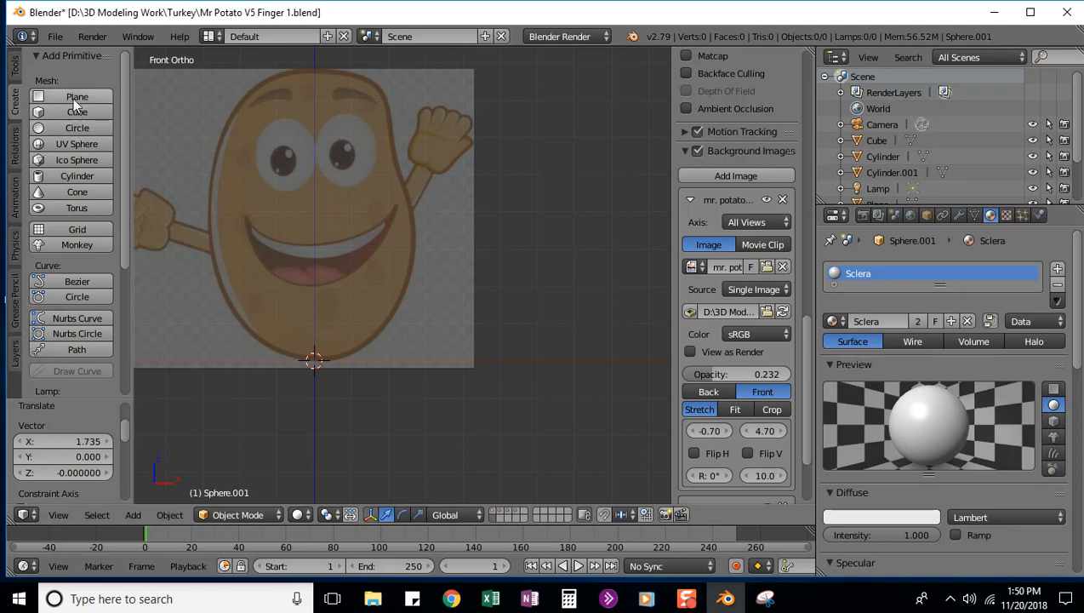
pyautogui.click(75, 143)
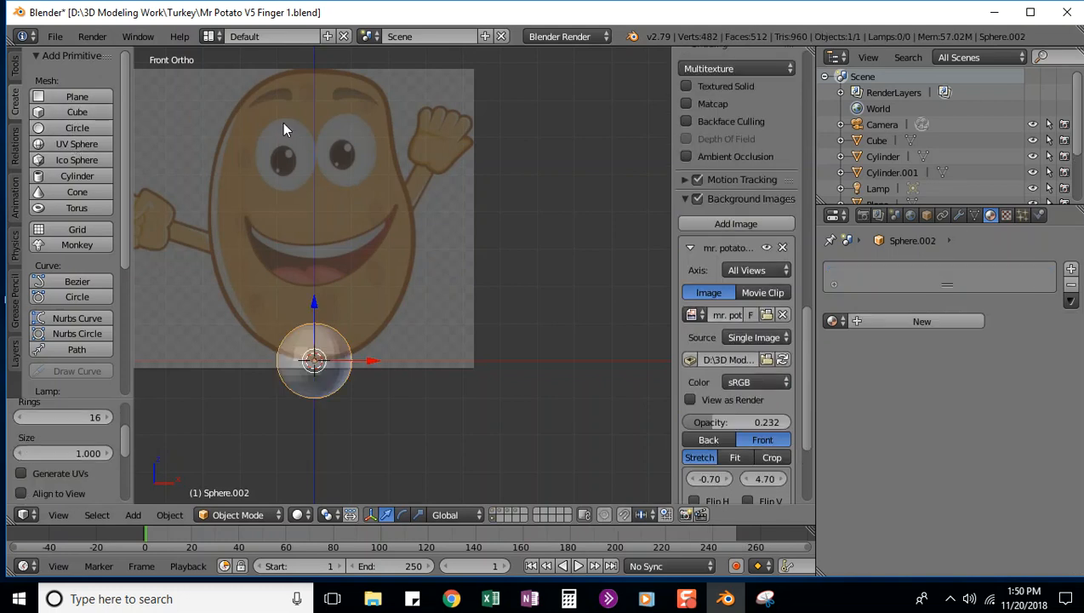
pyautogui.moveTo(315, 303); pyautogui.dragTo(321, 109)
pyautogui.moveTo(375, 168); pyautogui.dragTo(339, 163)
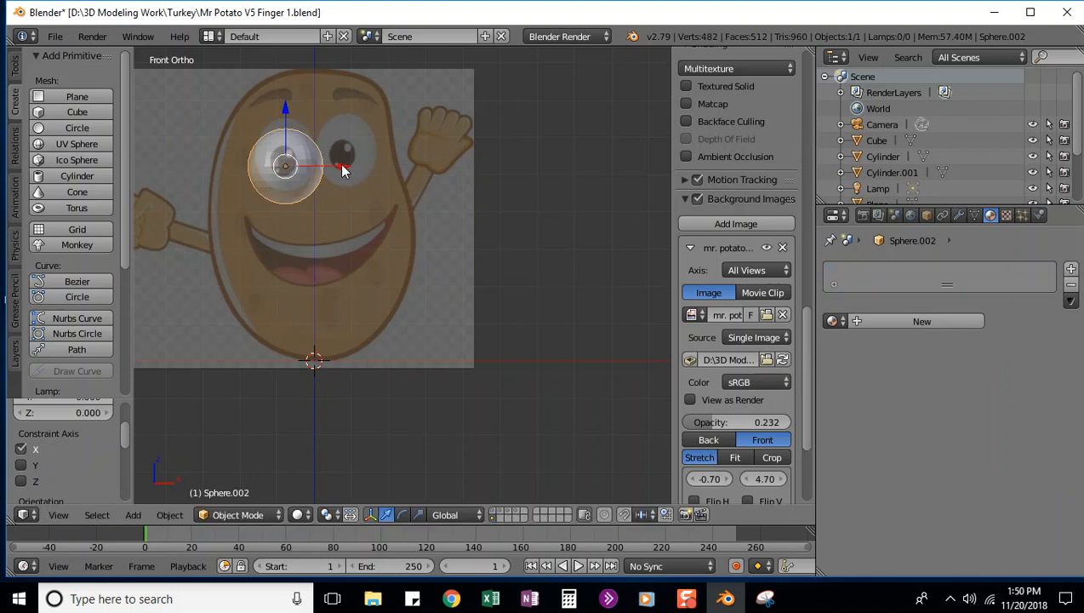
# Step: Scale the pupil sphere to about 0.38, raise it by about 0.108, and stretch it about 1.221 along Z
pyautogui.press('s')
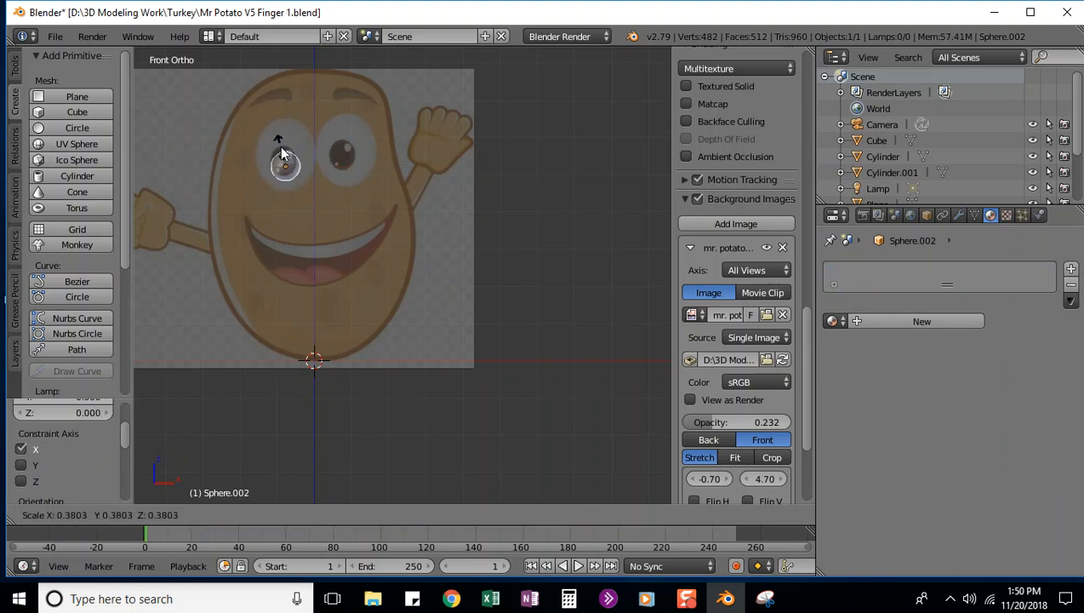
pyautogui.click(284, 154)
pyautogui.moveTo(284, 105); pyautogui.dragTo(285, 100)
pyautogui.press('s')
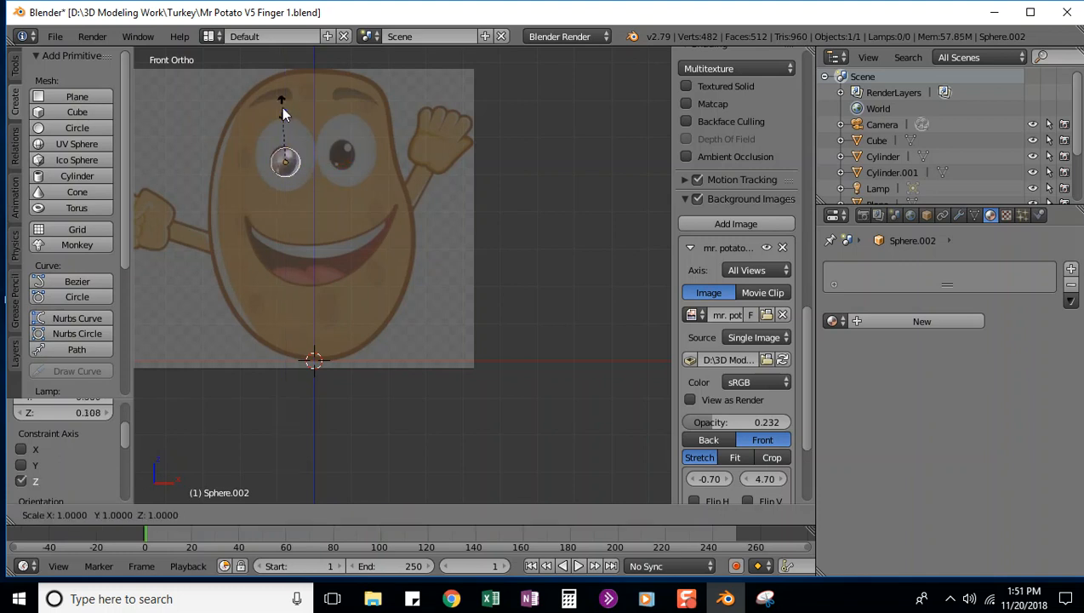
pyautogui.press('z')
pyautogui.click(283, 100)
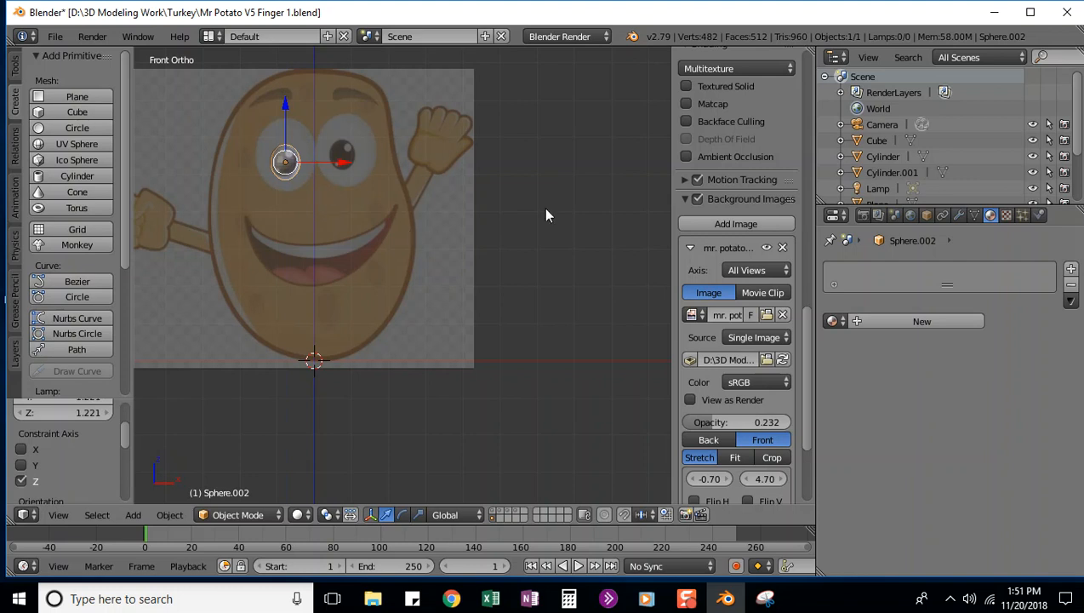
# Step: Show the body and eyes layer as well, and in top view move the pupil along Y to the front of its eye
pyautogui.press('KP_3')
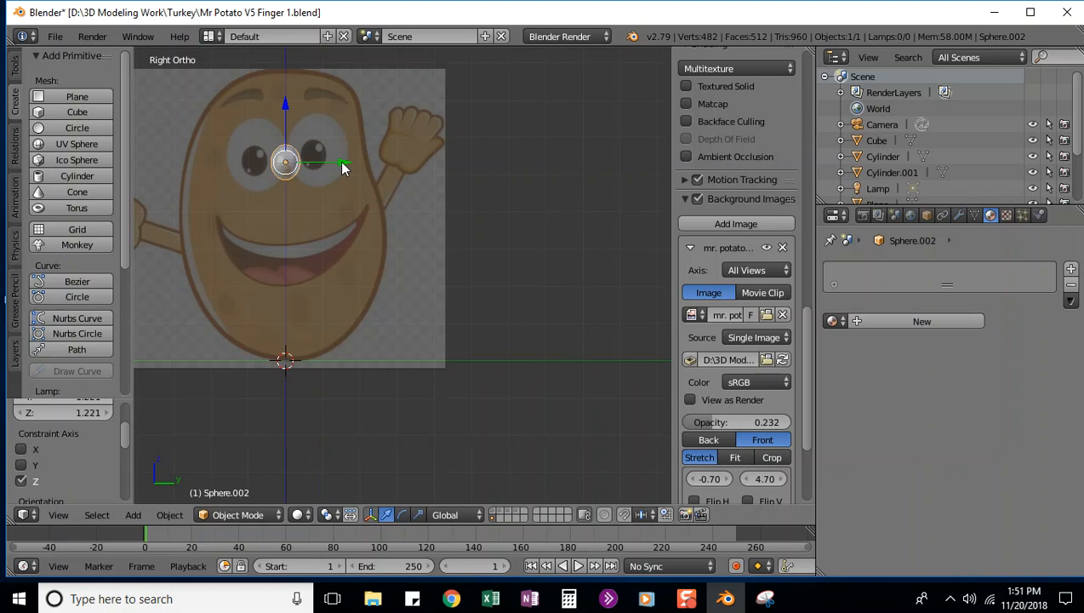
pyautogui.press('KP_7')
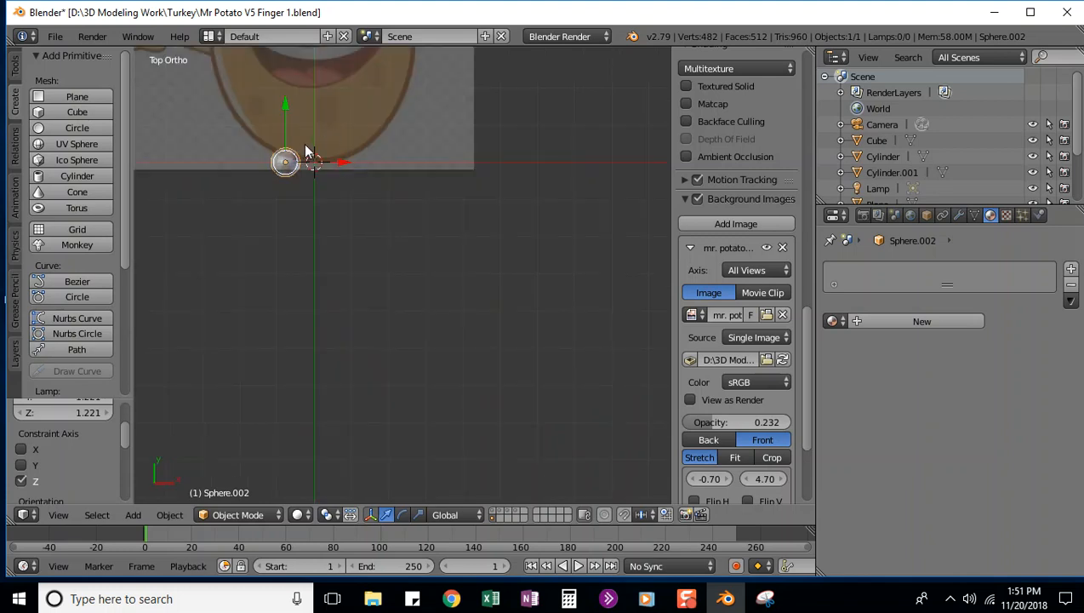
pyautogui.scroll(2, 410, 119)
pyautogui.scroll(-7, 407, 119)
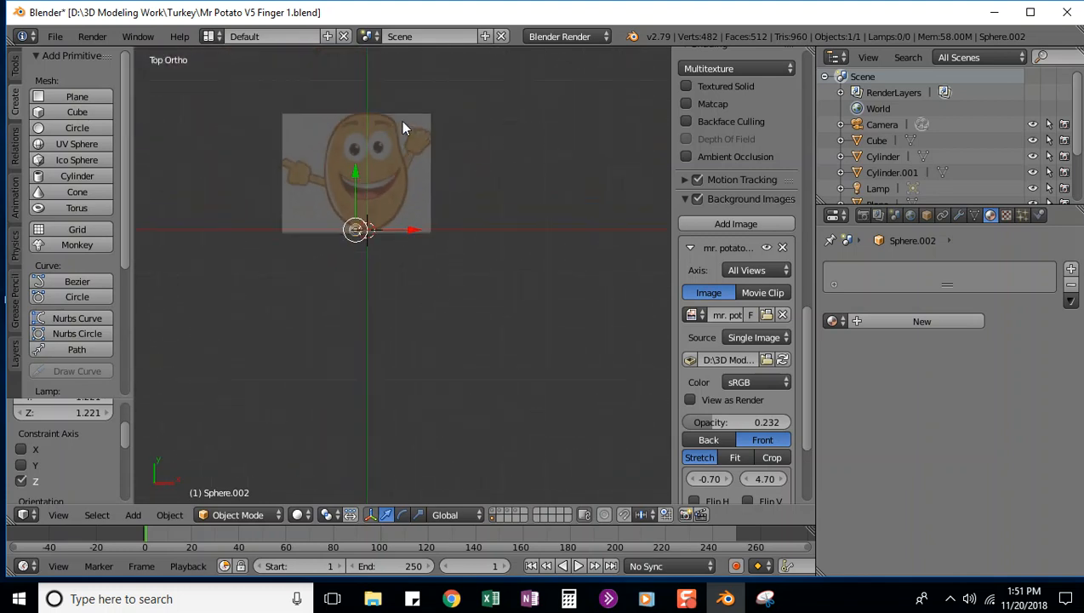
pyautogui.scroll(2, 404, 126)
pyautogui.scroll(-2, 403, 129)
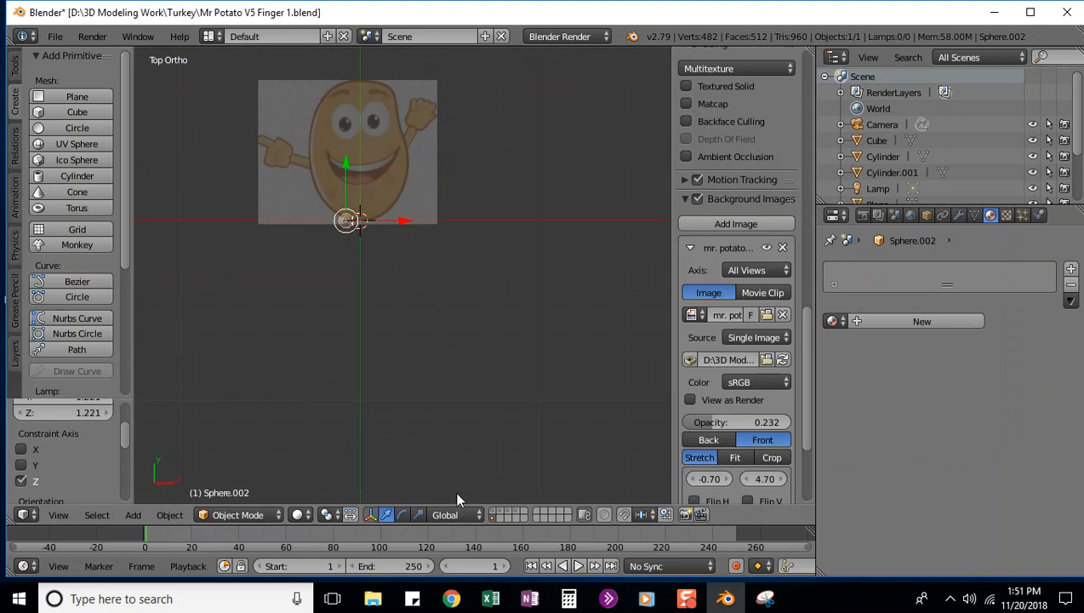
pyautogui.keyDown('shift'); pyautogui.click(493, 515); pyautogui.keyUp('shift')
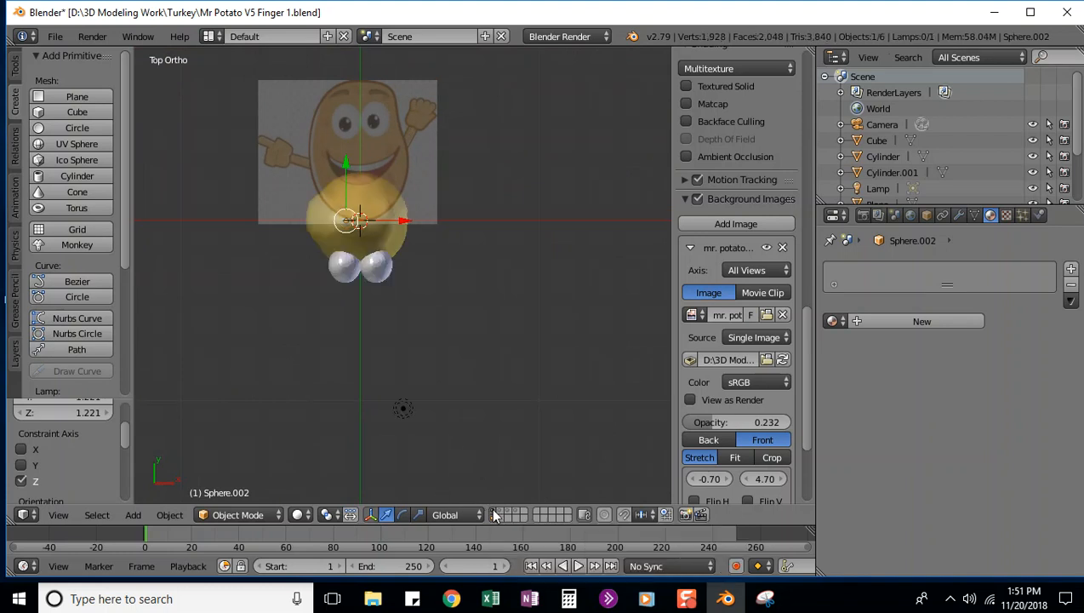
pyautogui.press('g')
pyautogui.press('y')
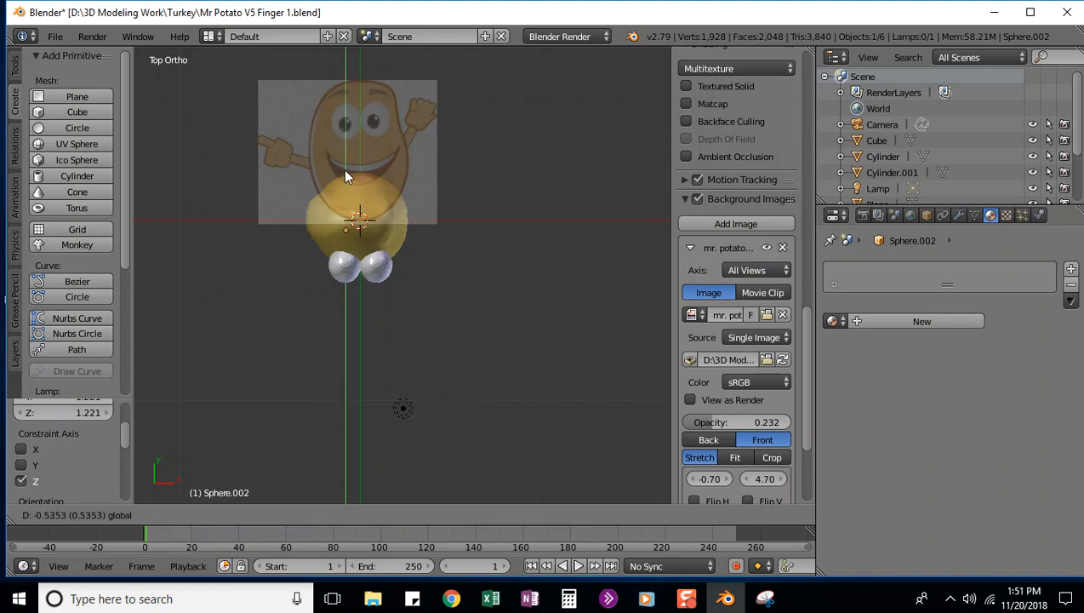
pyautogui.click(345, 224)
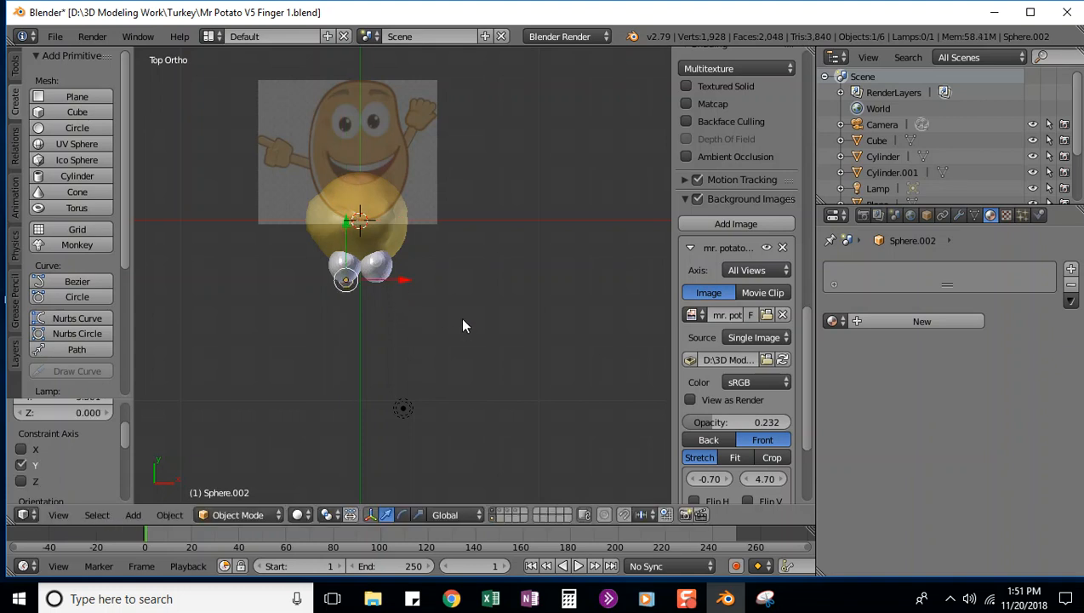
pyautogui.press('KP_1')
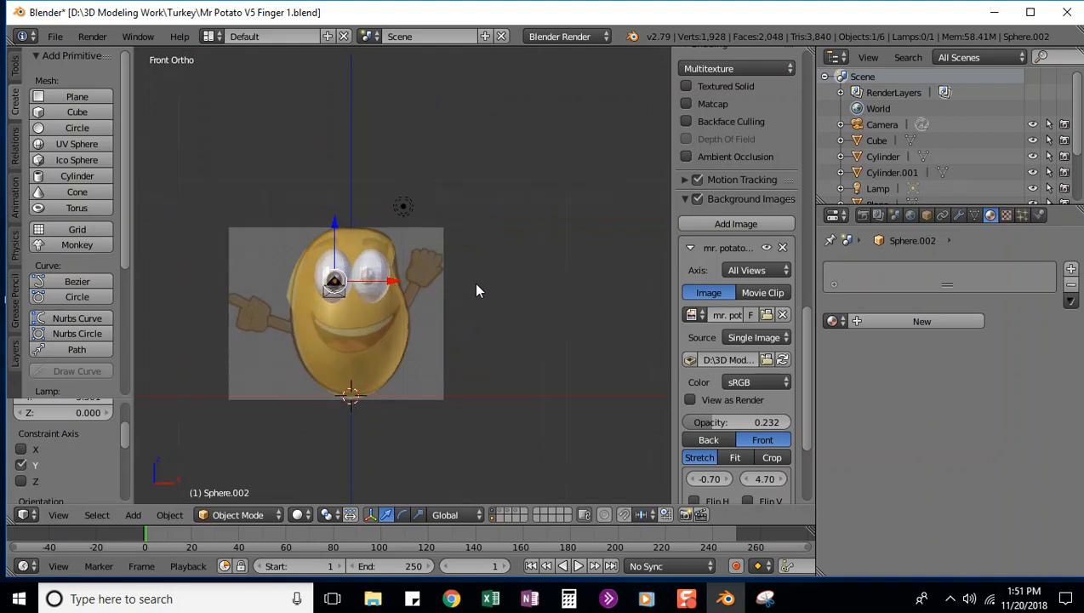
pyautogui.scroll(4, 476, 291)
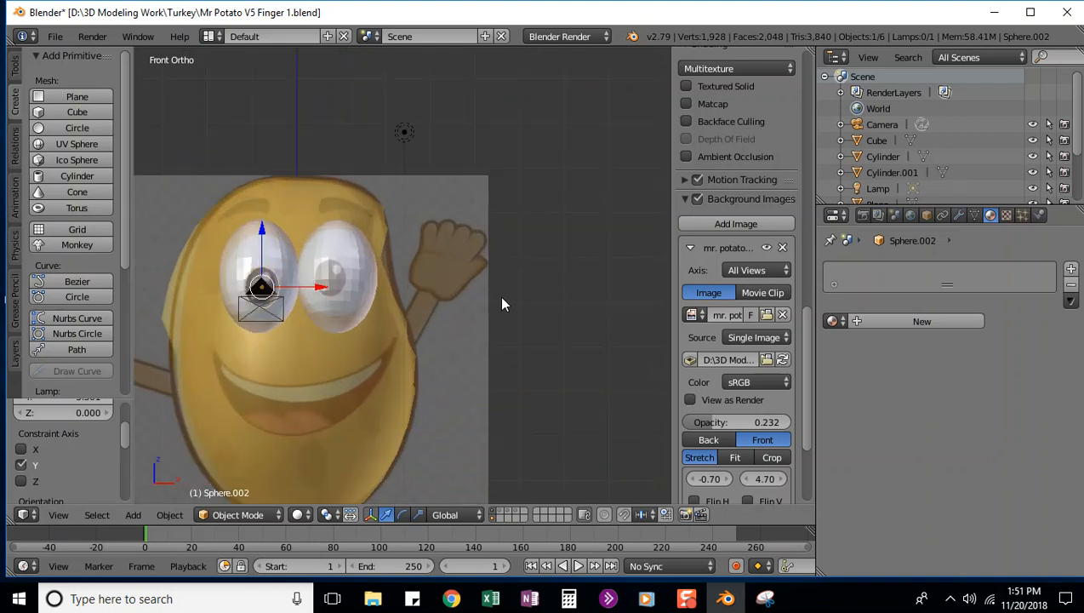
pyautogui.moveTo(500, 298)
pyautogui.mouseDown(button='middle')
pyautogui.moveTo(483, 315)
pyautogui.moveTo(400, 294)
pyautogui.moveTo(376, 312)
pyautogui.moveTo(494, 315)
pyautogui.mouseUp(button='middle')
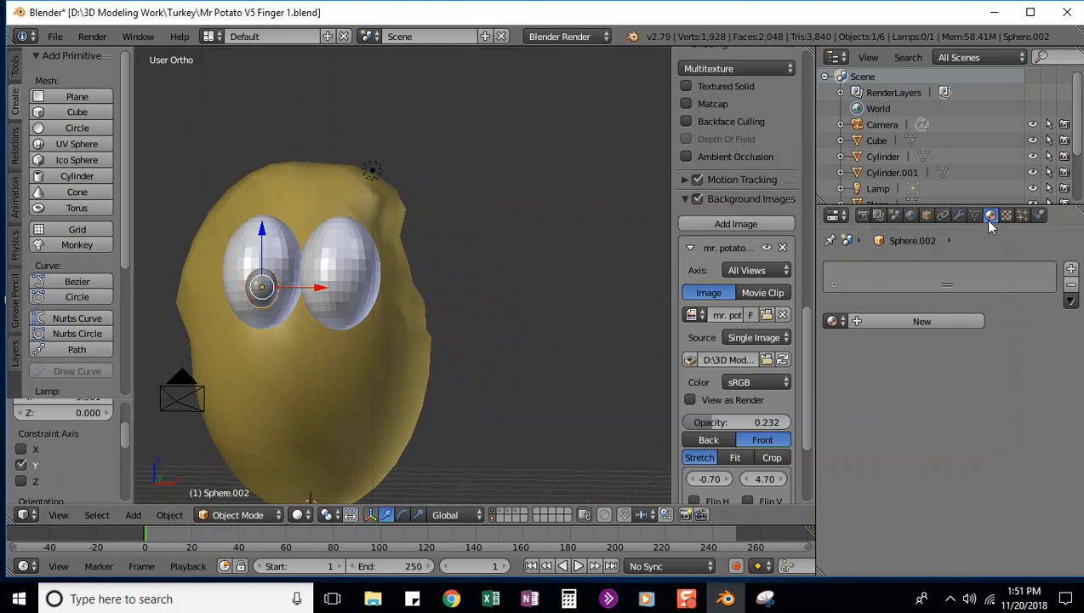
# Step: Add a new material to the pupil sphere and name it Pupil
pyautogui.click(1071, 269)
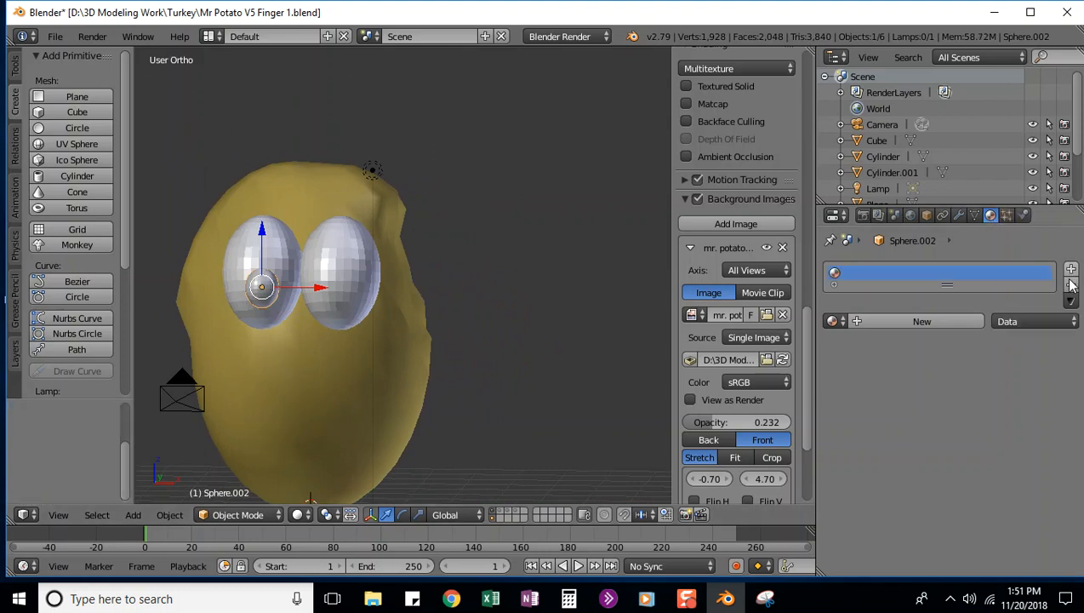
pyautogui.click(869, 322)
pyautogui.doubleClick(899, 276)
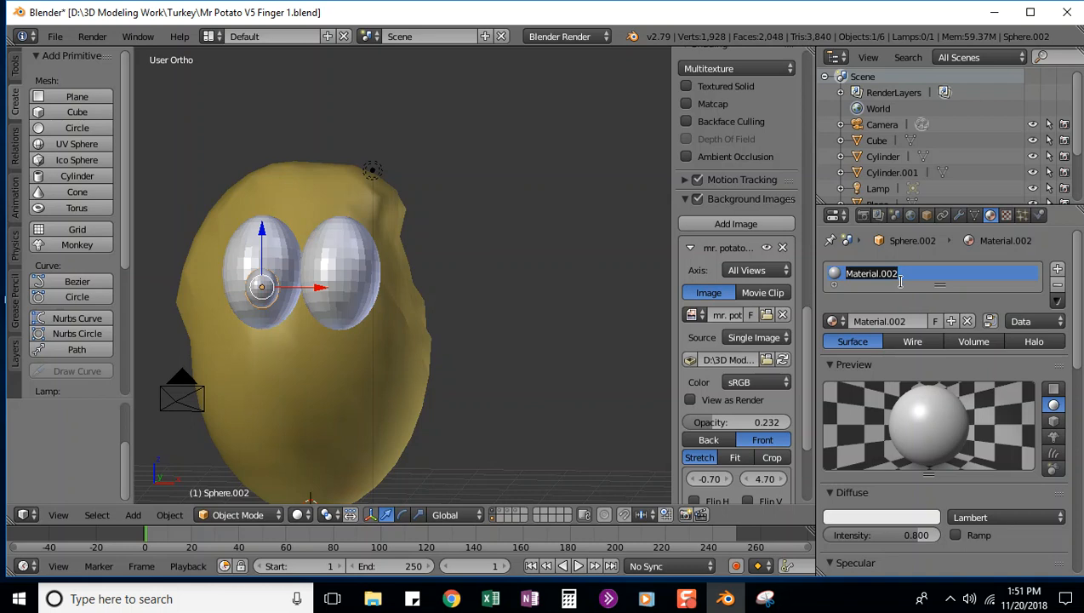
pyautogui.write('Black of')
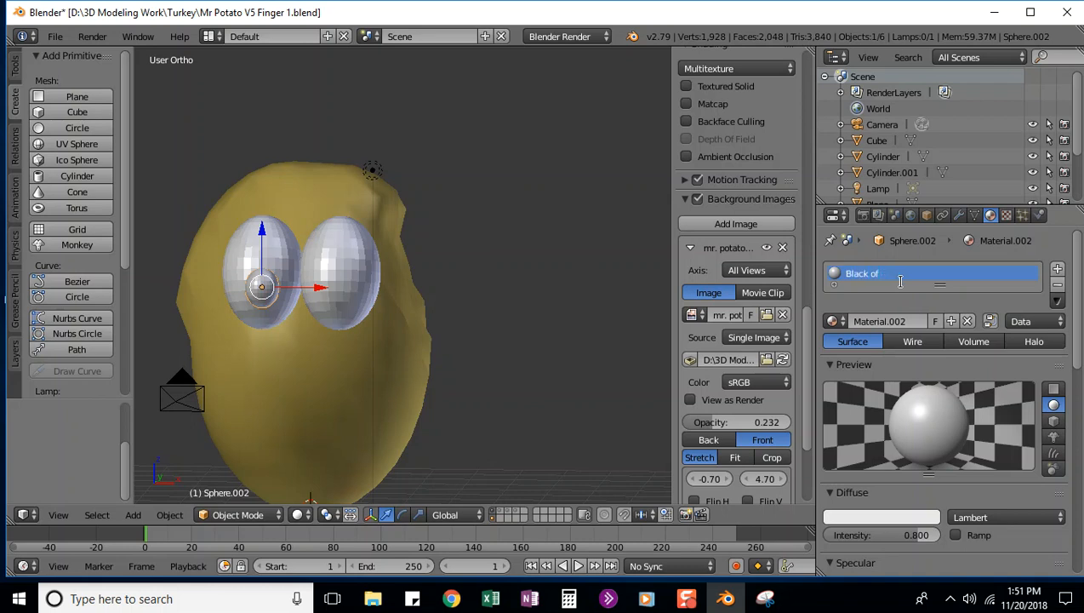
pyautogui.press('BackSpace')
pyautogui.press('BackSpace')
pyautogui.press('BackSpace')
pyautogui.press('BackSpace')
pyautogui.press('BackSpace')
pyautogui.press('BackSpace')
pyautogui.press('BackSpace')
pyautogui.press('BackSpace')
pyautogui.write('Pupil')
pyautogui.press('Return')
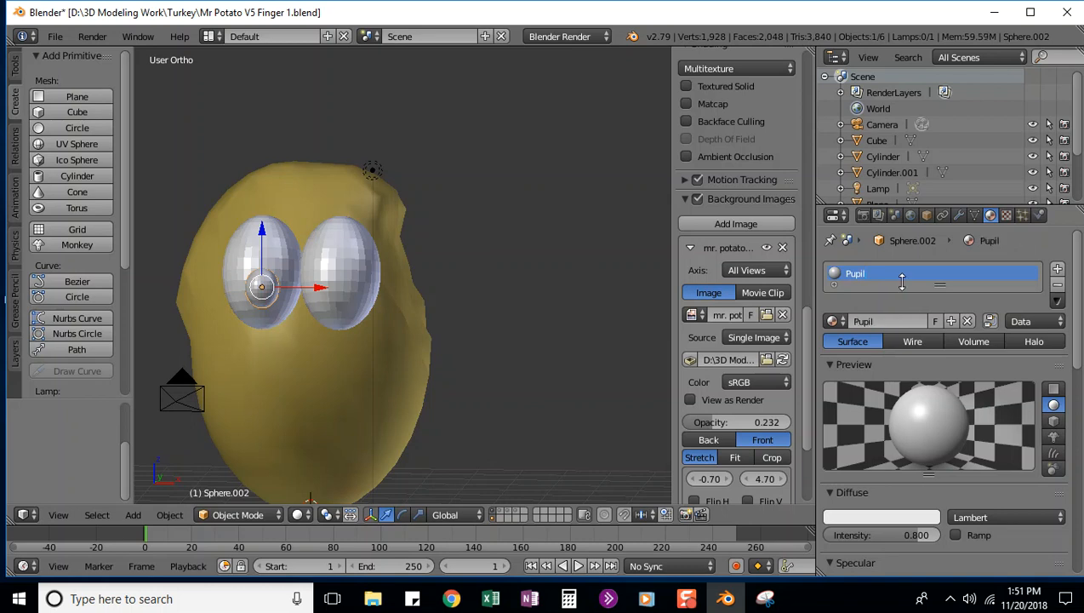
# Step: Set the Pupil material's diffuse color to black and its specular intensity to about 0.986
pyautogui.click(882, 516)
pyautogui.moveTo(928, 317); pyautogui.dragTo(933, 426)
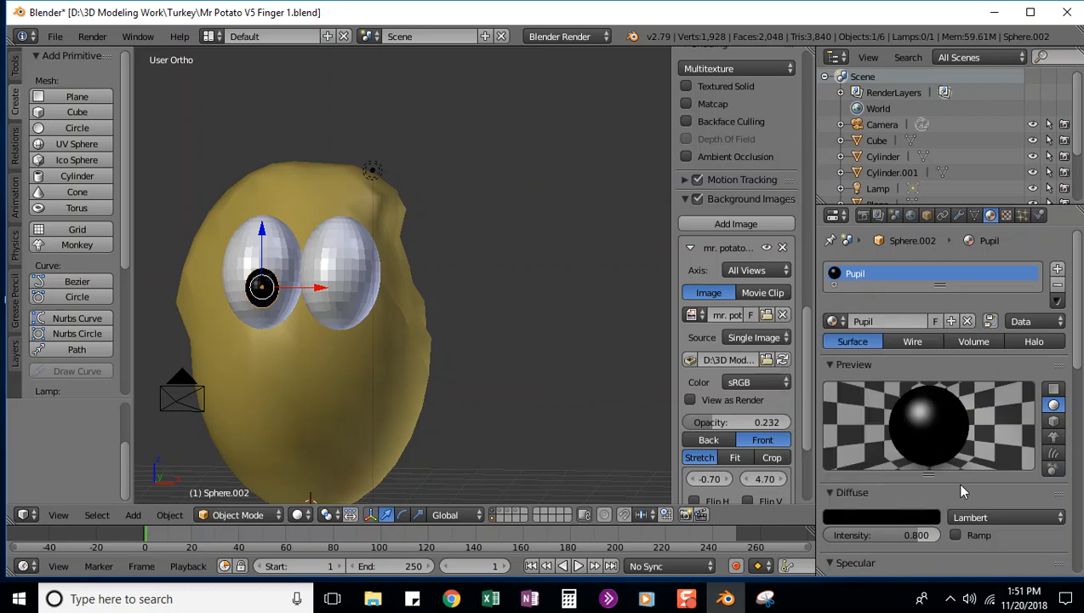
pyautogui.scroll(-3, 919, 485)
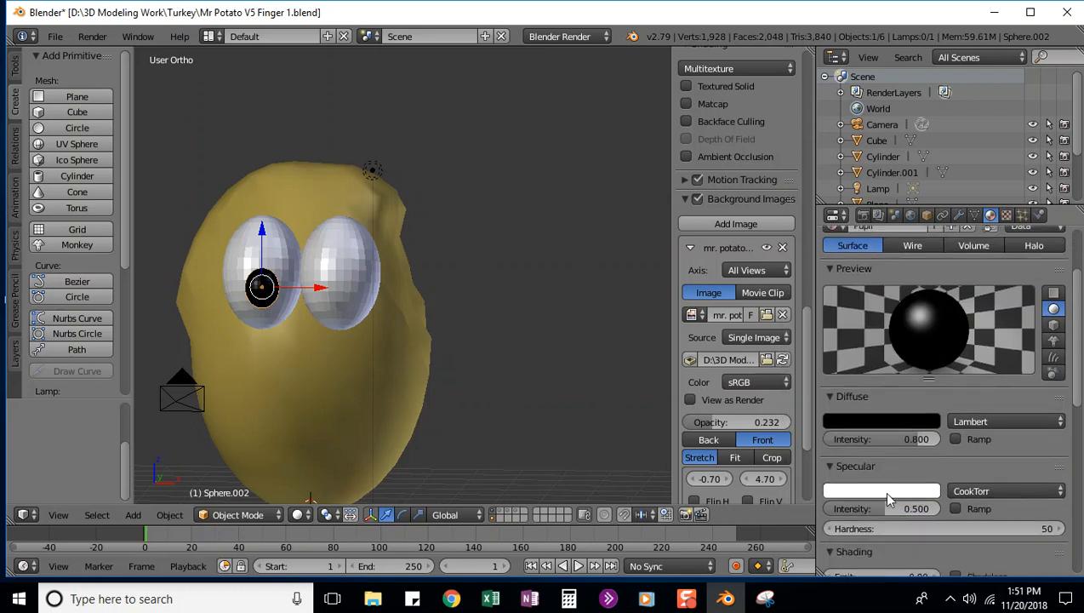
pyautogui.click(863, 491)
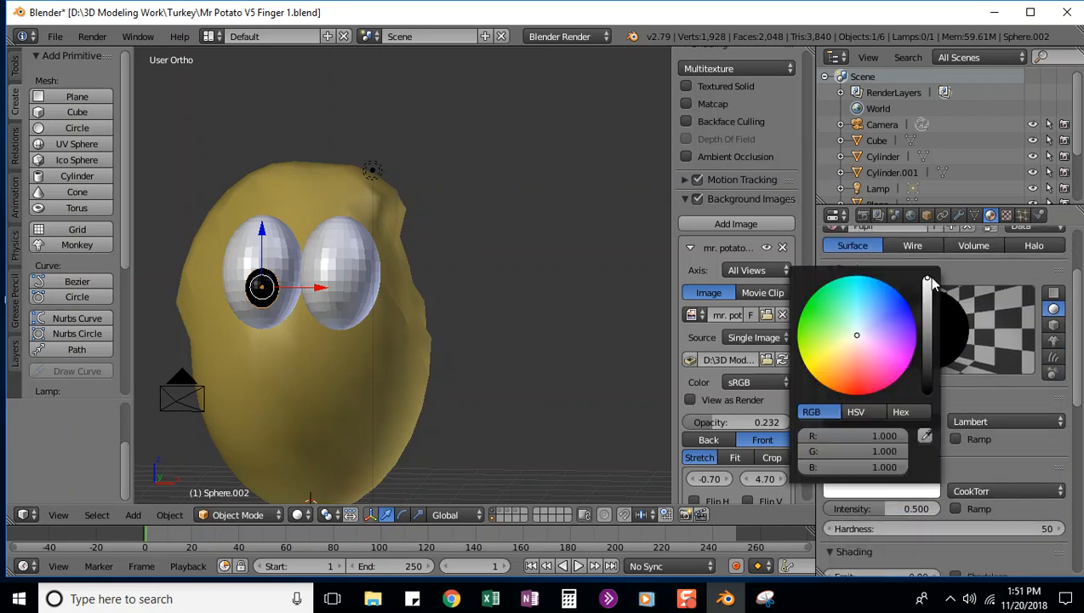
pyautogui.moveTo(868, 508); pyautogui.dragTo(924, 508)
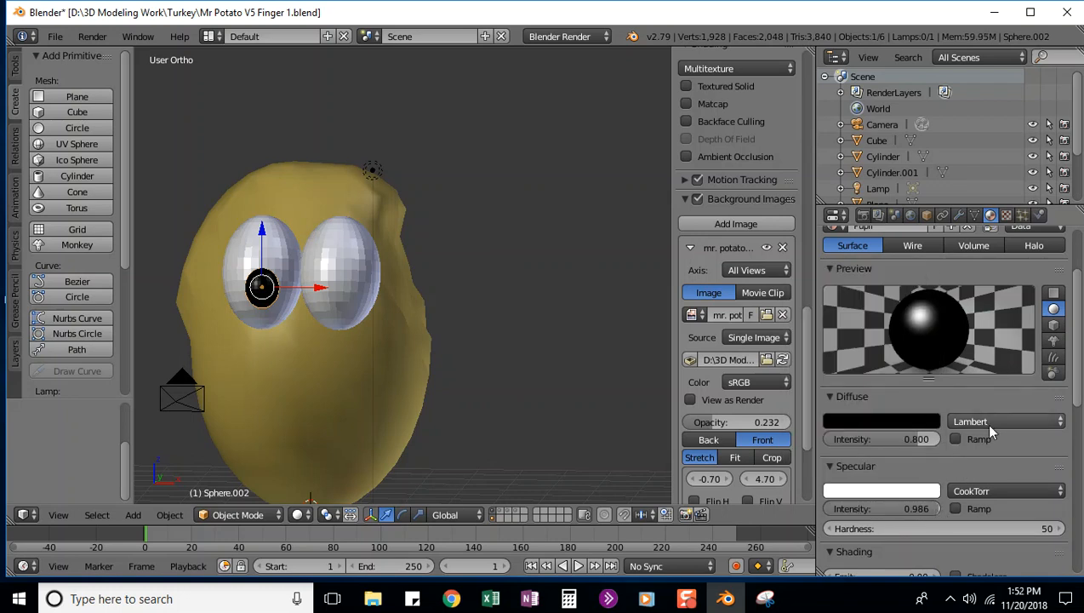
# Step: Try the WardIso, Toon, Blinn, Phong and CookTorr specular shader models on the Pupil material
pyautogui.click(991, 489)
pyautogui.click(967, 406)
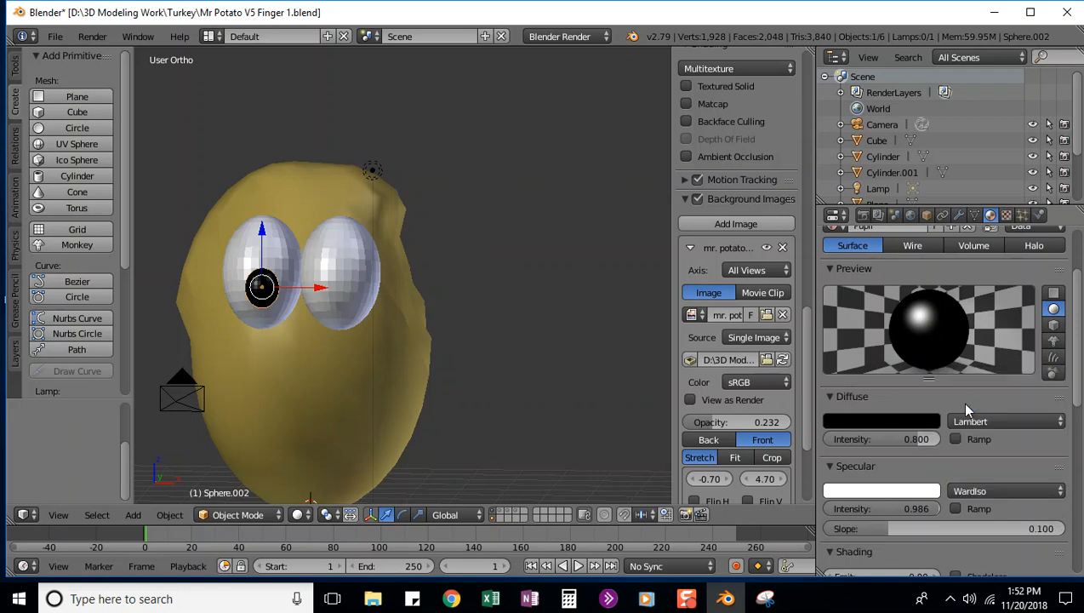
pyautogui.click(987, 493)
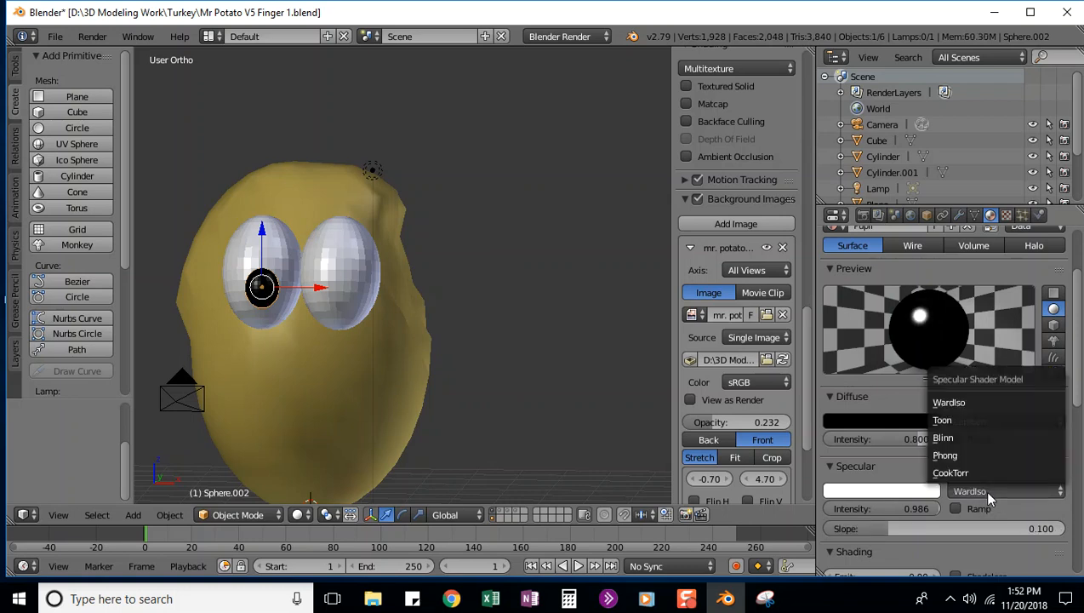
pyautogui.click(944, 419)
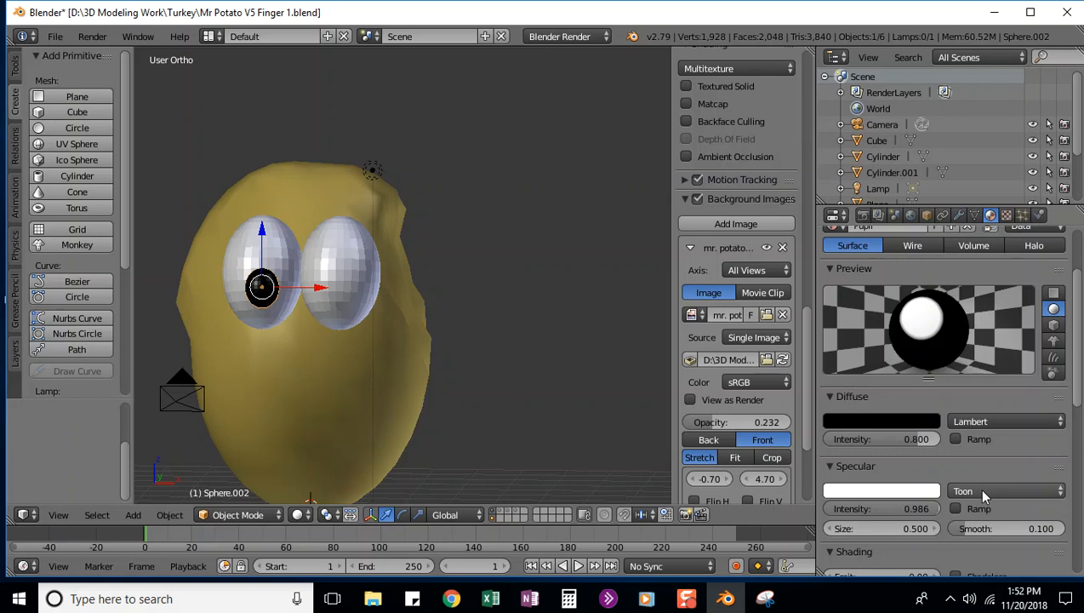
pyautogui.click(980, 491)
pyautogui.click(958, 439)
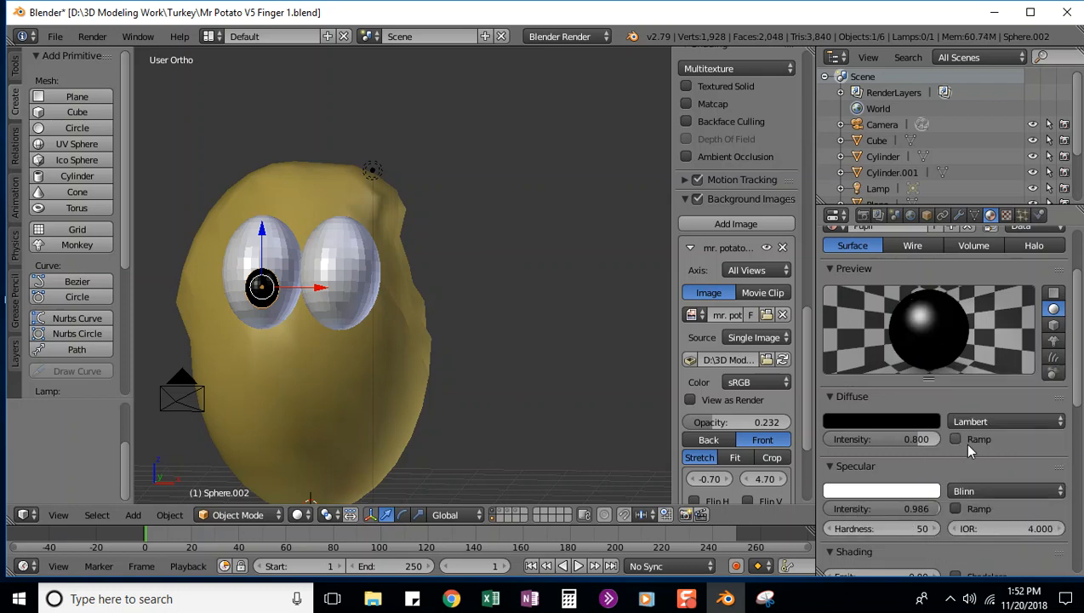
pyautogui.click(968, 492)
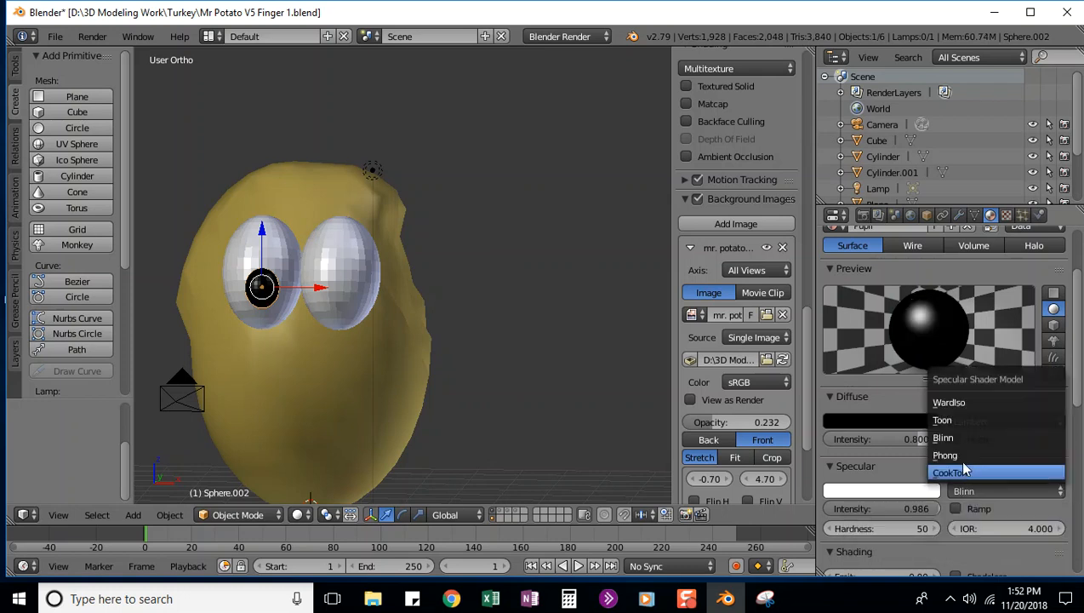
pyautogui.click(956, 456)
pyautogui.click(974, 488)
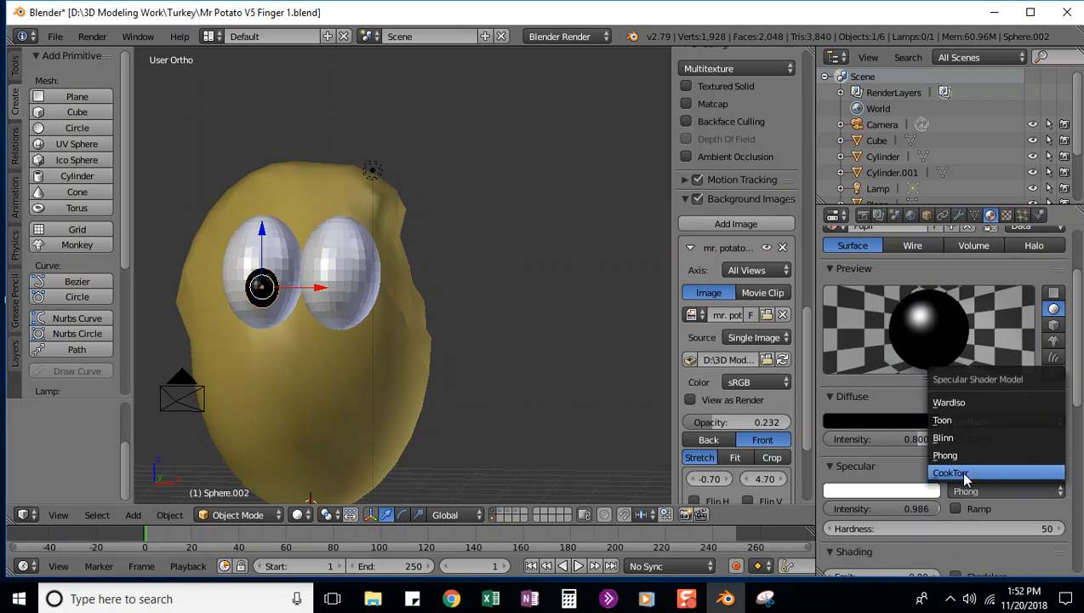
pyautogui.click(964, 475)
# Step: Set the Pupil material's specular shader model to Toon
pyautogui.click(968, 488)
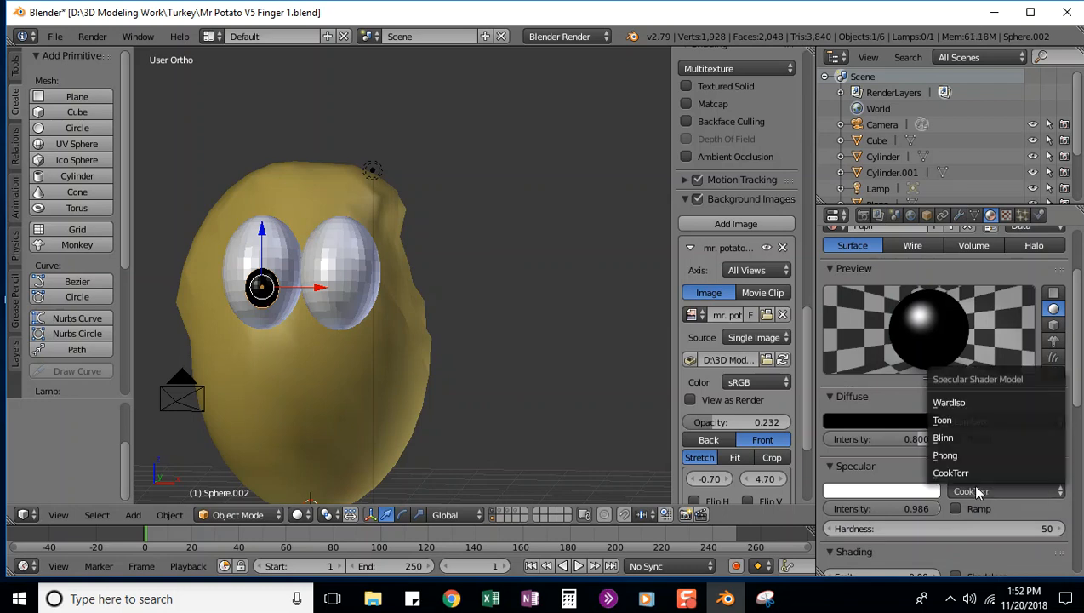
pyautogui.click(951, 422)
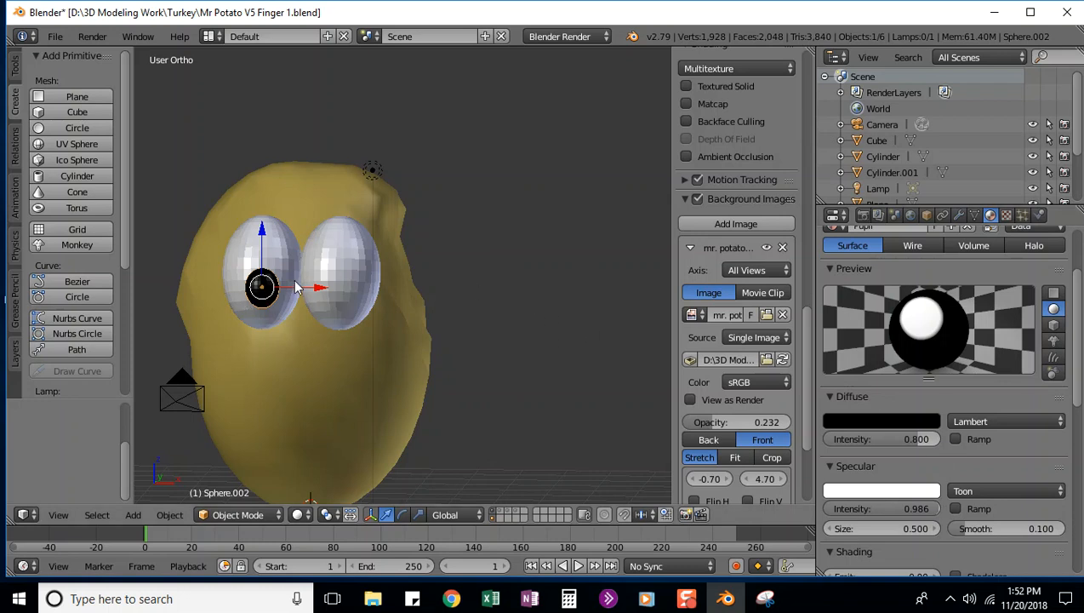
# Step: Duplicate the pupil about 1.729 along X onto the other eye with Y locked, and raise the copy about 0.197 to match the reference image
pyautogui.hotkey('shift', 'd')
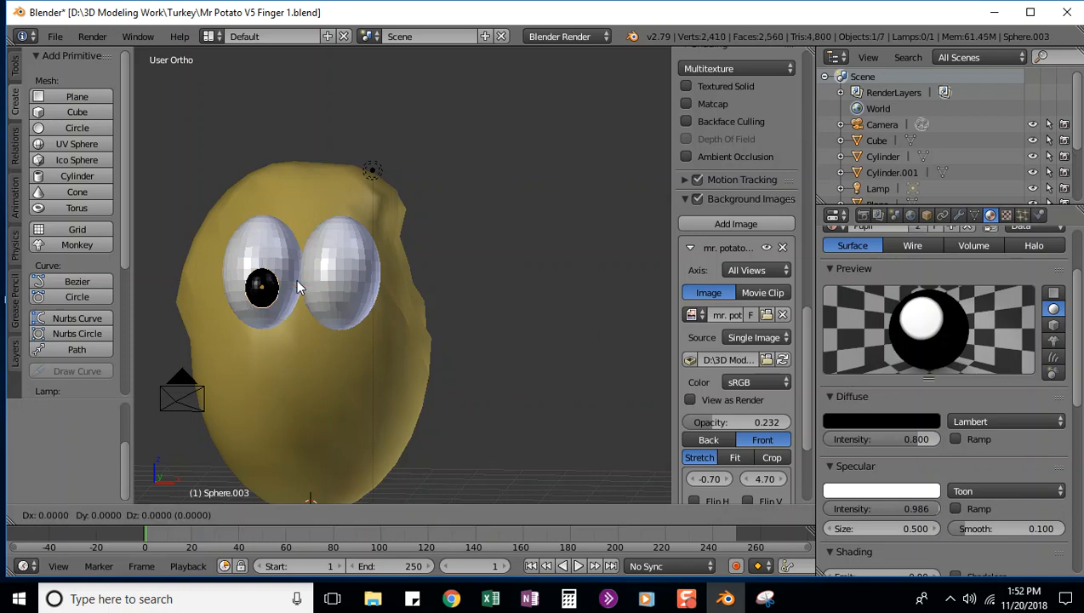
pyautogui.press('y')
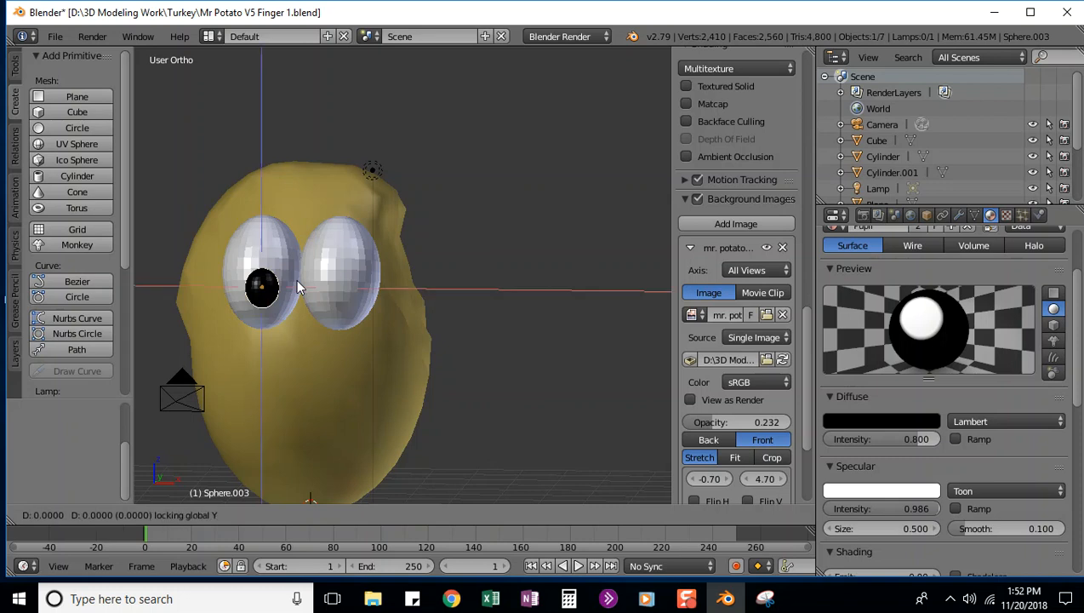
pyautogui.click(374, 290)
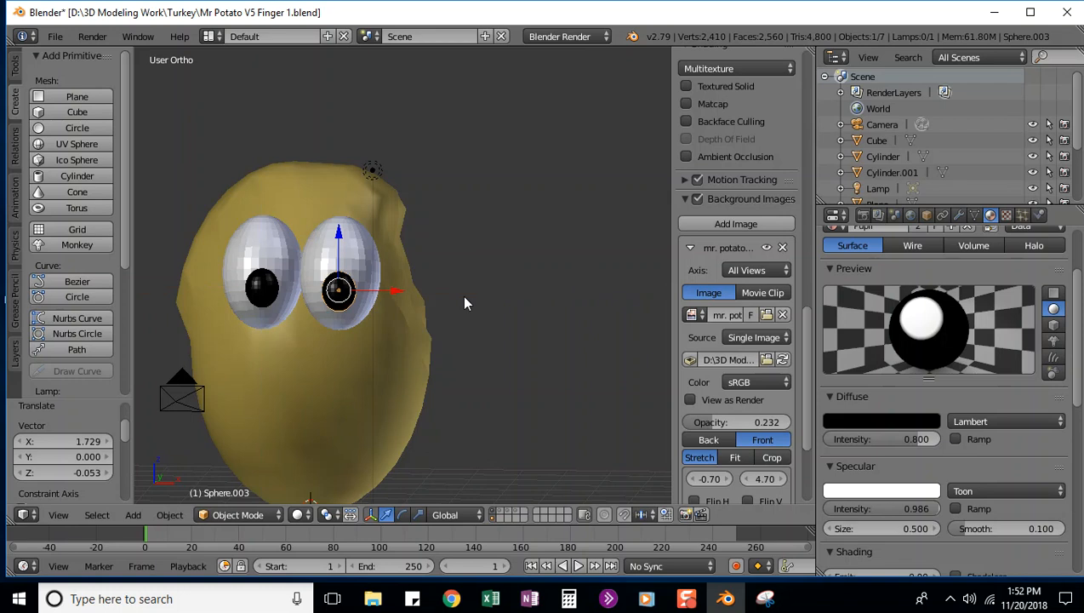
pyautogui.press('KP_1')
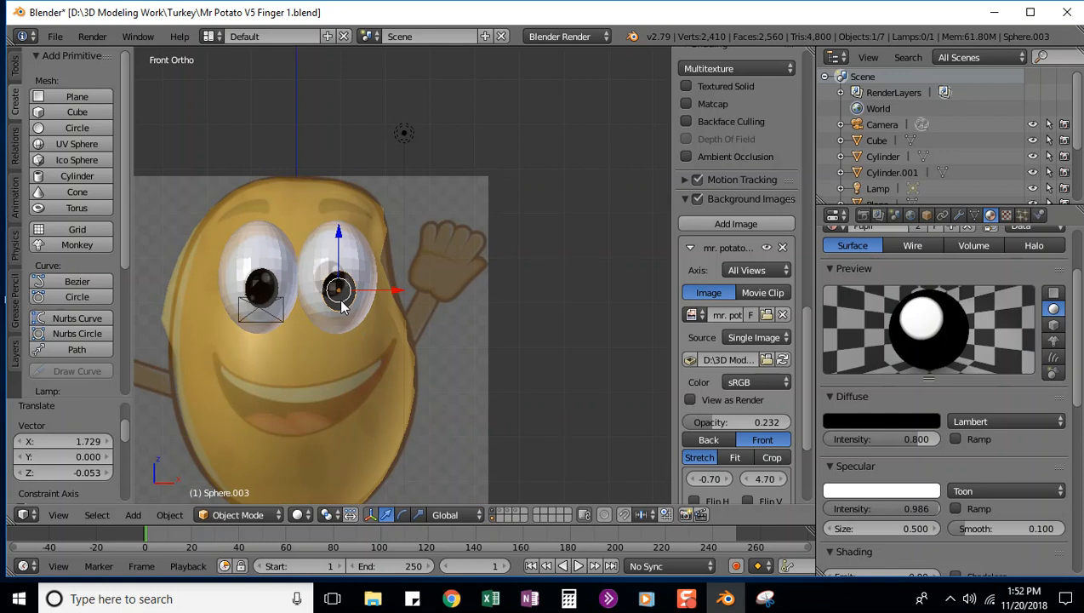
pyautogui.press('g')
pyautogui.hotkey('shift', 'y')
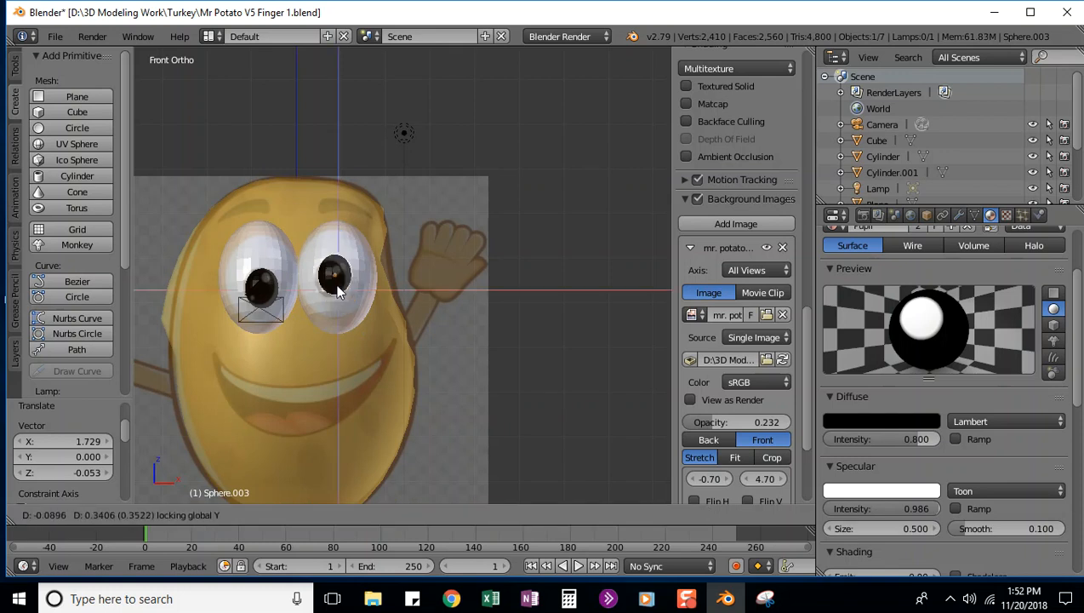
pyautogui.click(334, 296)
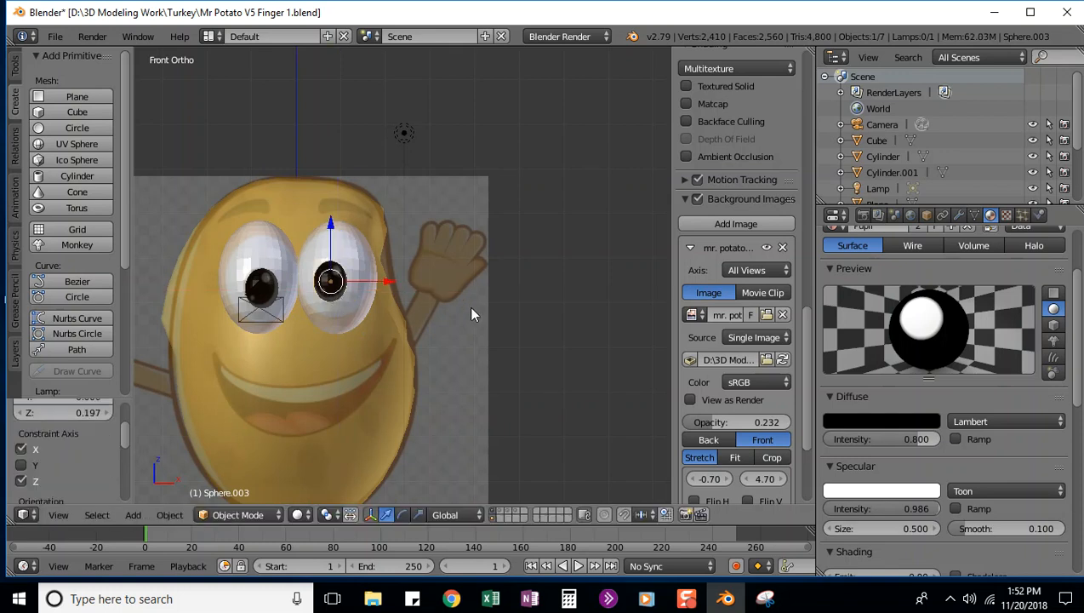
# Step: Display the layers holding the arms, glove and floor together with the body and eyes, and view the whole character at an angle
pyautogui.scroll(-2, 493, 331)
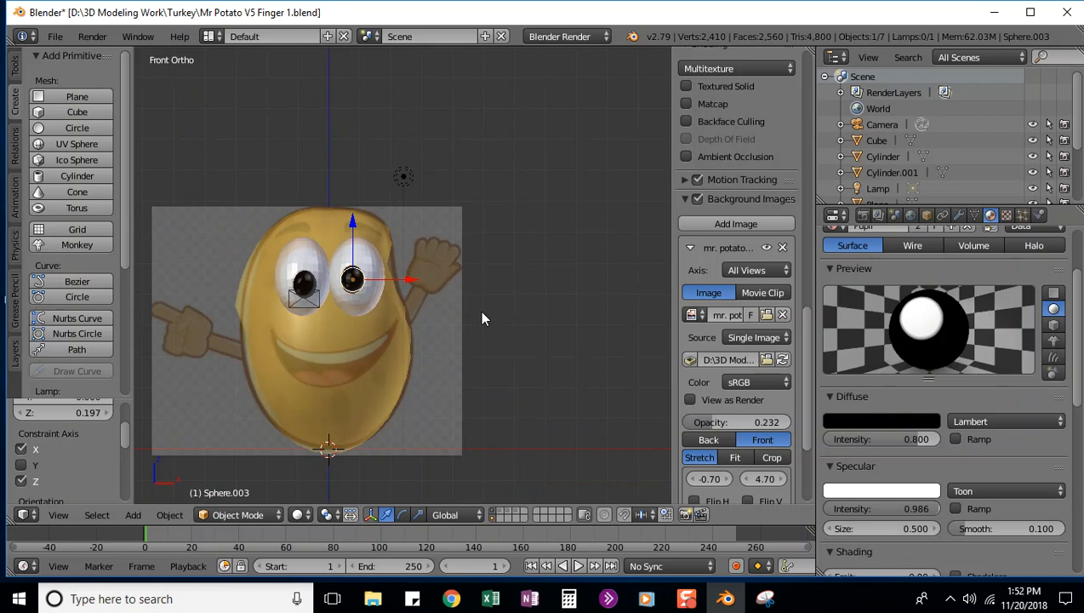
pyautogui.keyDown('shift'); pyautogui.click(502, 513); pyautogui.keyUp('shift')
pyautogui.keyDown('shift'); pyautogui.click(501, 515); pyautogui.keyUp('shift')
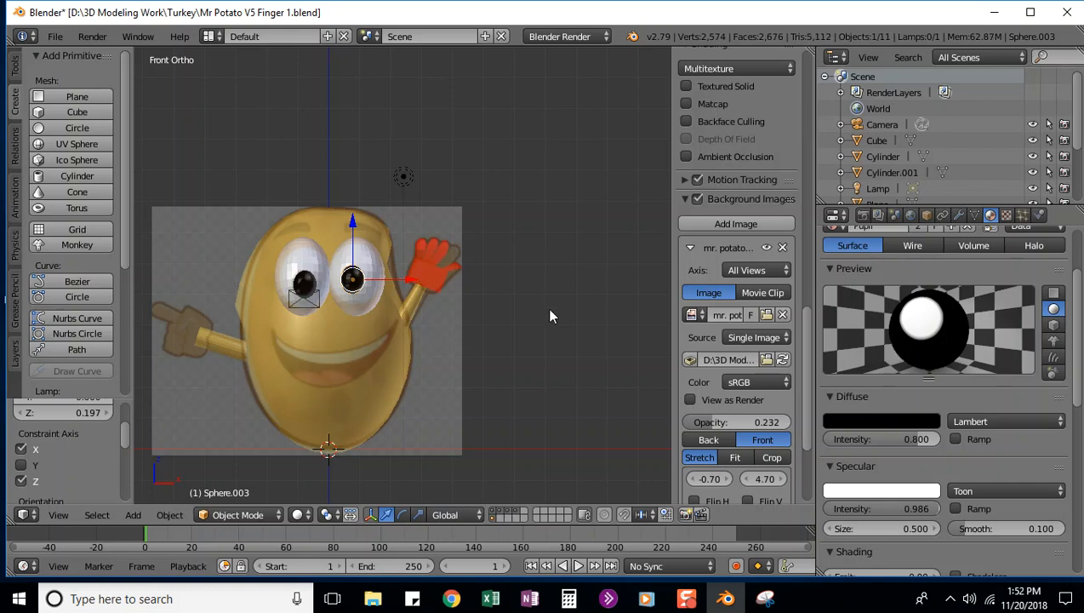
pyautogui.moveTo(551, 314)
pyautogui.mouseDown(button='middle')
pyautogui.moveTo(468, 349)
pyautogui.moveTo(390, 318)
pyautogui.moveTo(314, 362)
pyautogui.moveTo(440, 410)
pyautogui.moveTo(553, 368)
pyautogui.moveTo(535, 308)
pyautogui.moveTo(534, 325)
pyautogui.moveTo(556, 321)
pyautogui.mouseUp(button='middle')
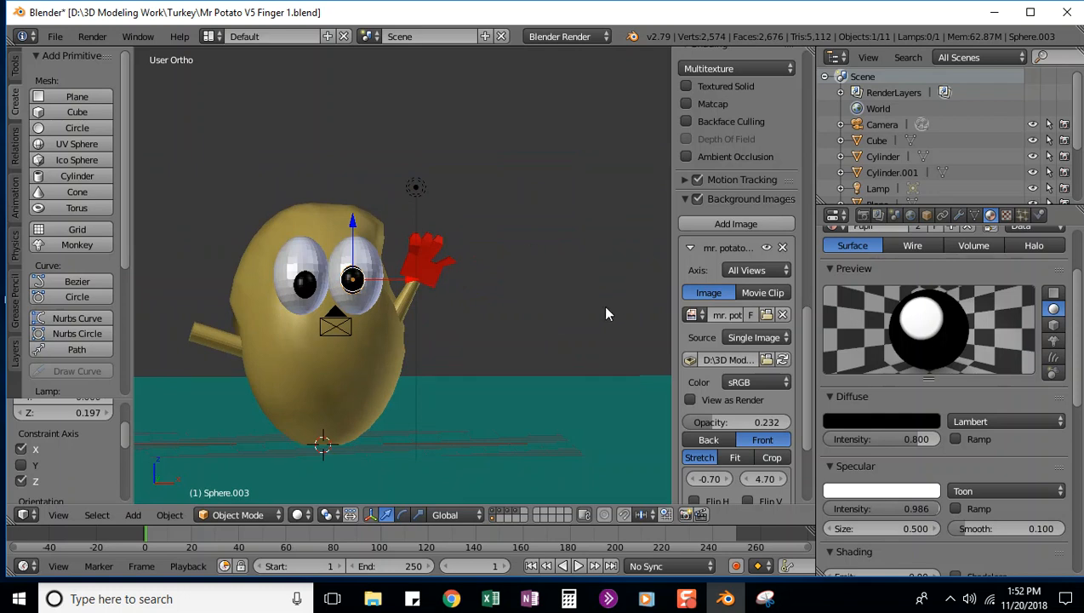
# Step: Add a plane on an empty layer, rotate it 90° about X, and scale it up to fill the view as a backdrop
pyautogui.scroll(-2, 469, 348)
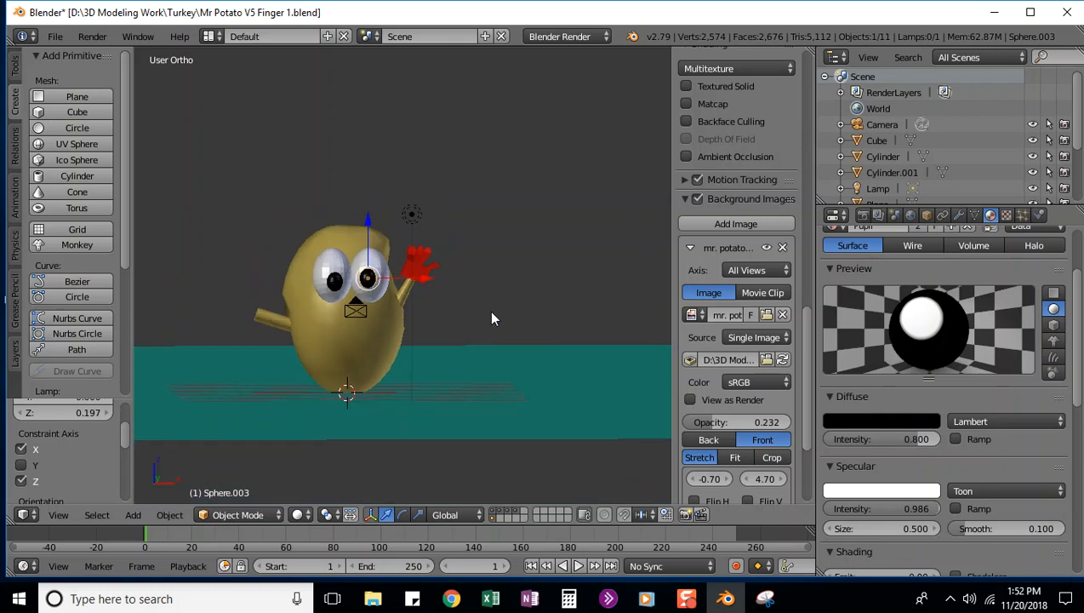
pyautogui.scroll(3, 491, 309)
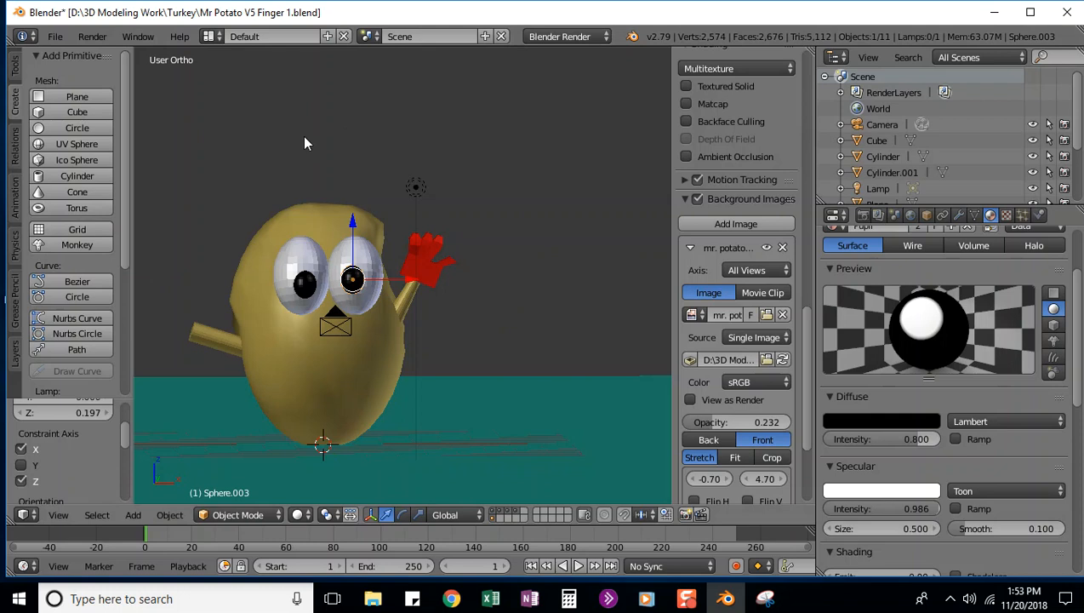
pyautogui.click(497, 514)
pyautogui.click(76, 97)
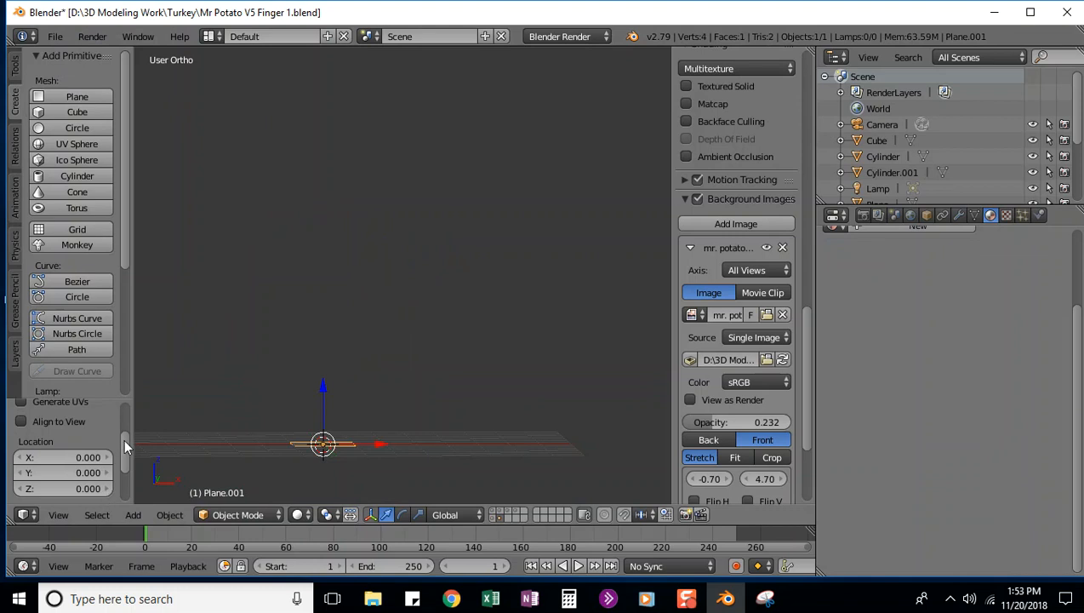
pyautogui.scroll(-3, 69, 463)
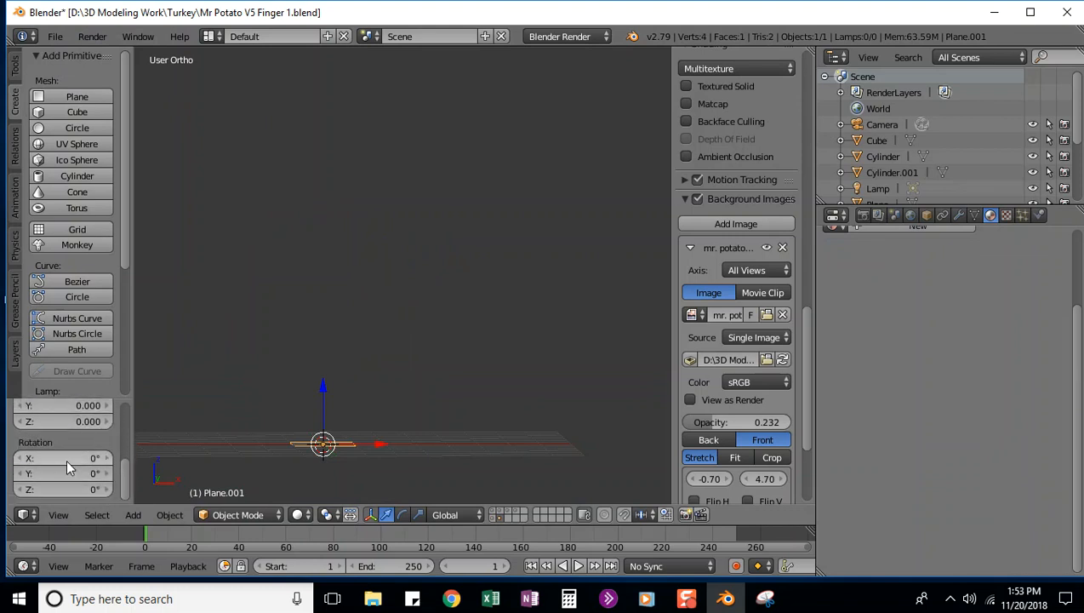
pyautogui.click(99, 460)
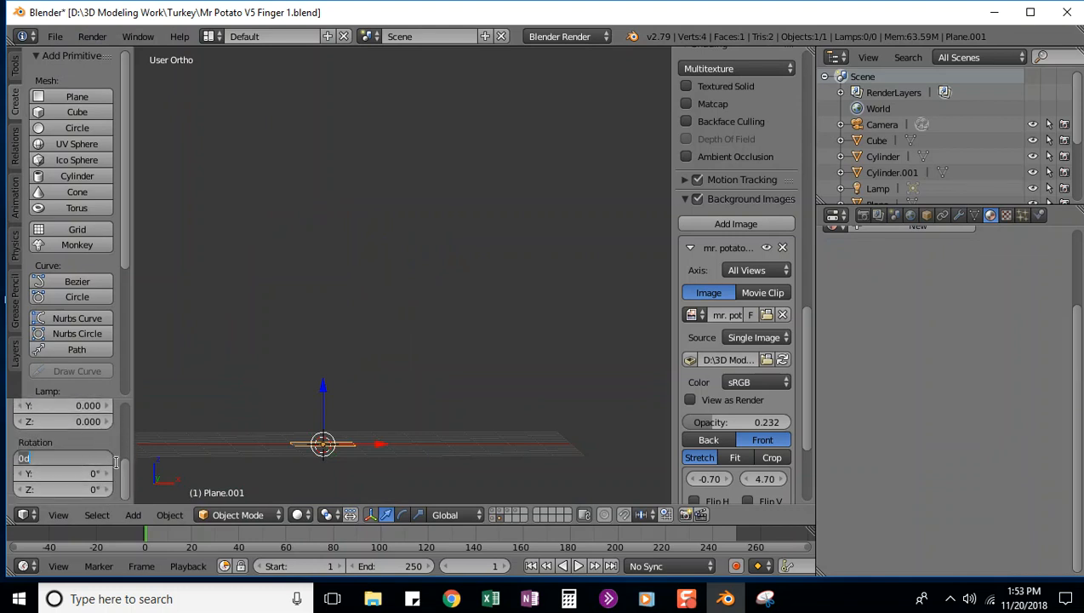
pyautogui.write('90')
pyautogui.press('Return')
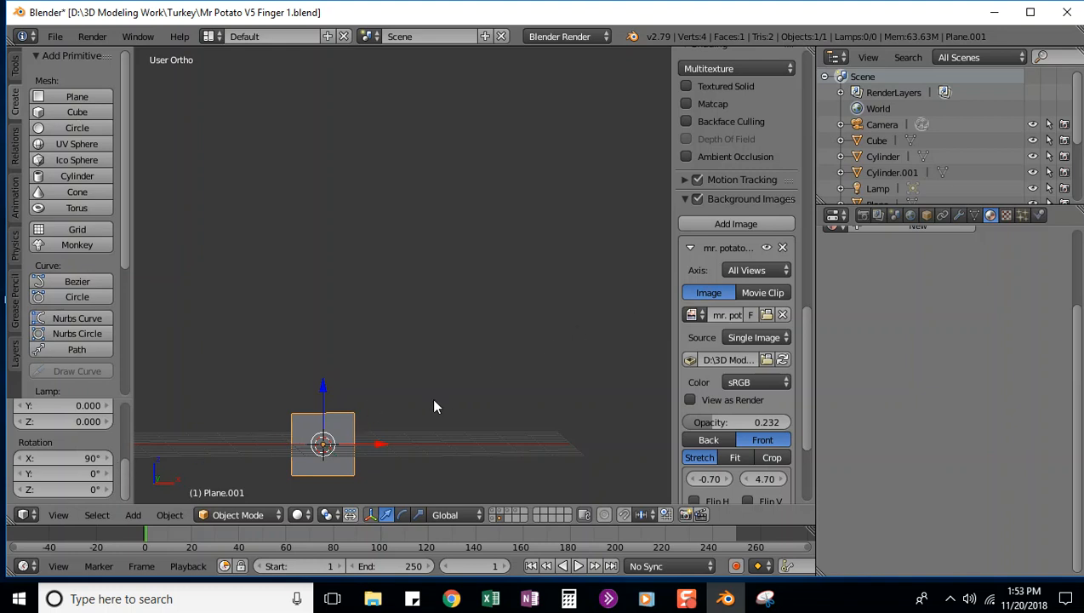
pyautogui.press('s')
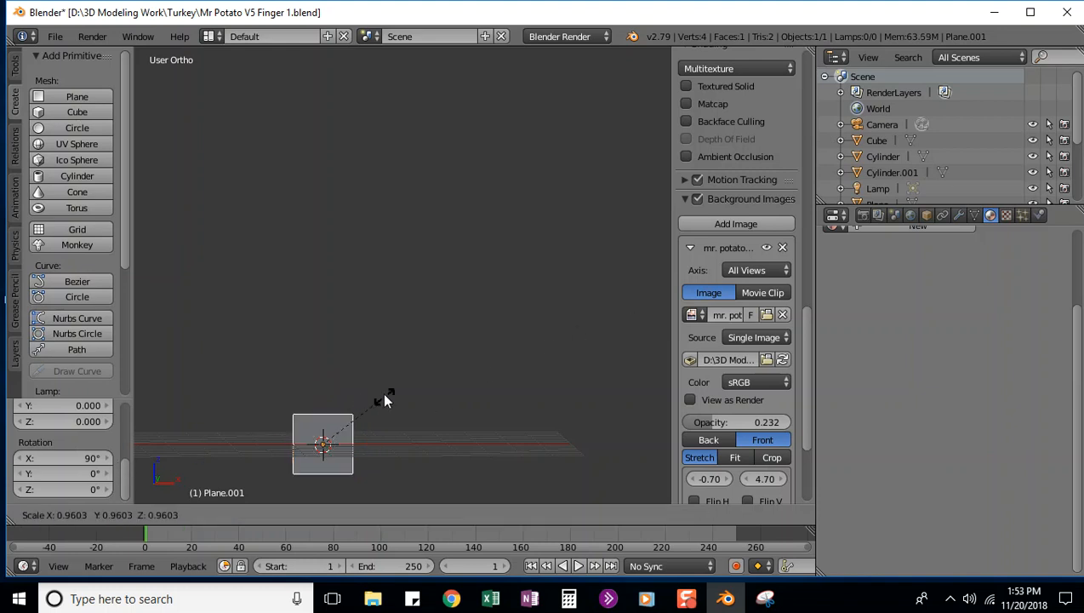
pyautogui.click(236, 338)
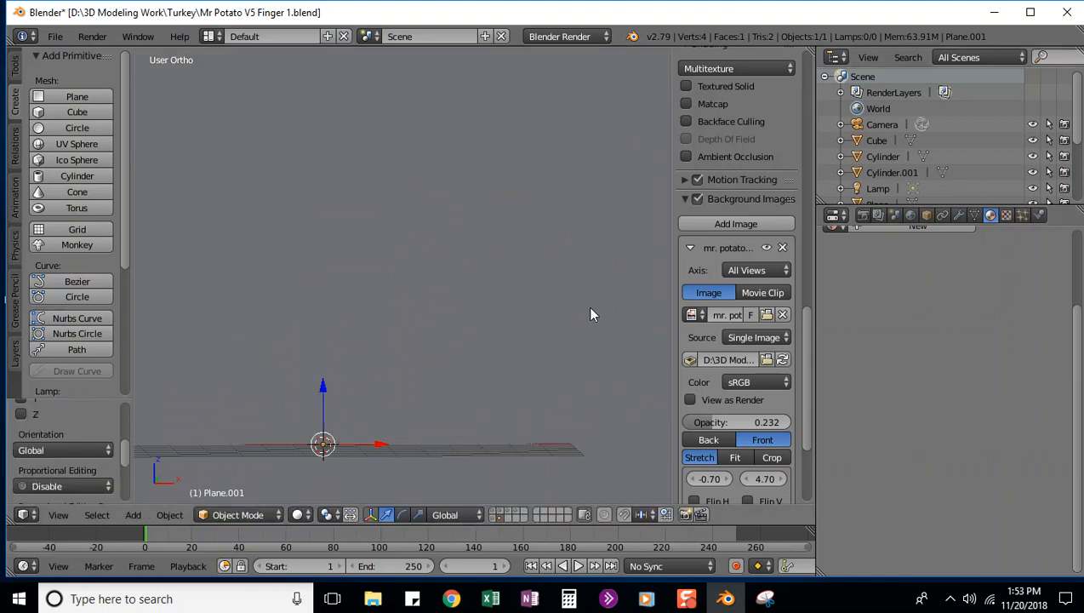
# Step: Give the backdrop plane a new material named Sky with a light blue diffuse color
pyautogui.click(991, 215)
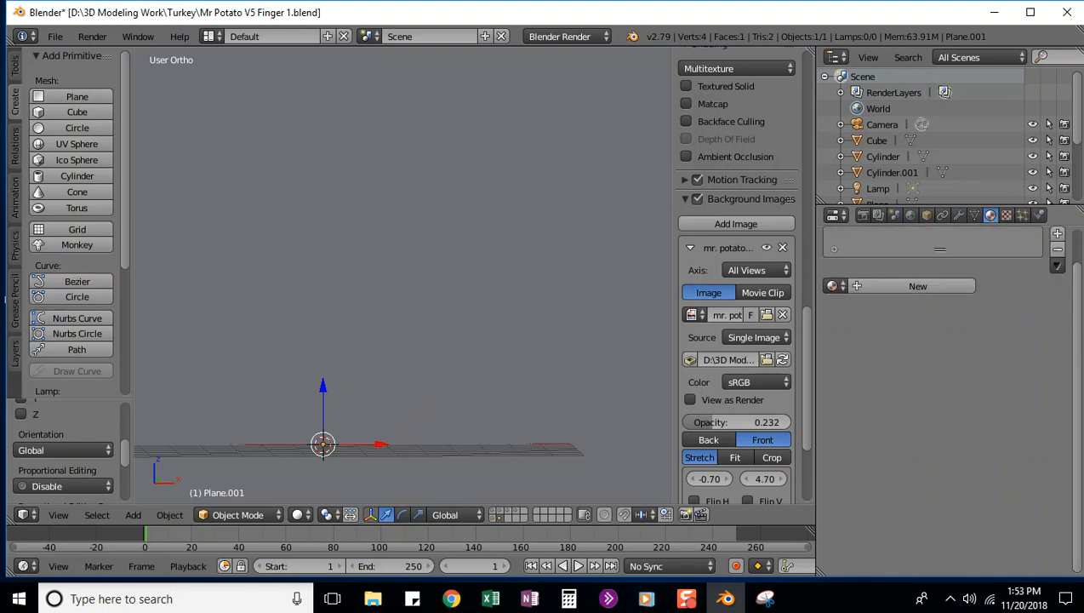
pyautogui.click(1070, 270)
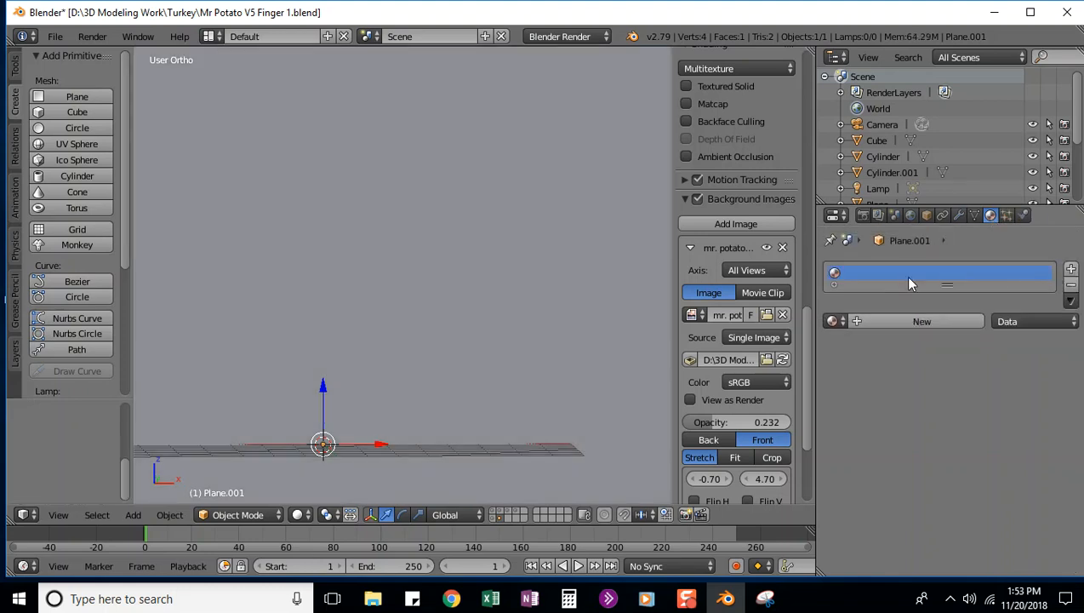
pyautogui.click(895, 320)
pyautogui.doubleClick(883, 274)
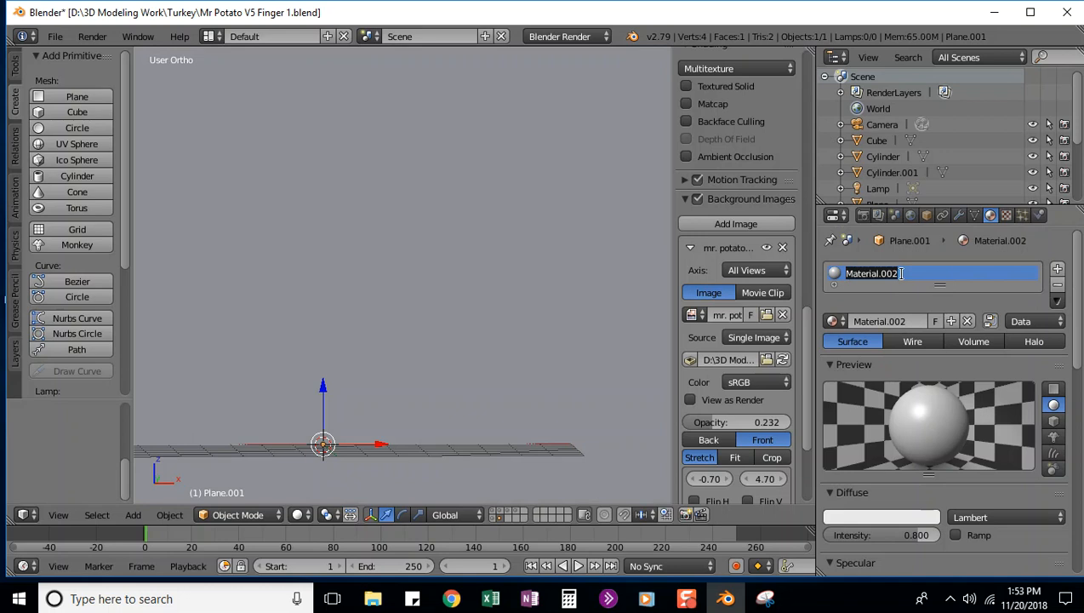
pyautogui.write('Sky')
pyautogui.press('Return')
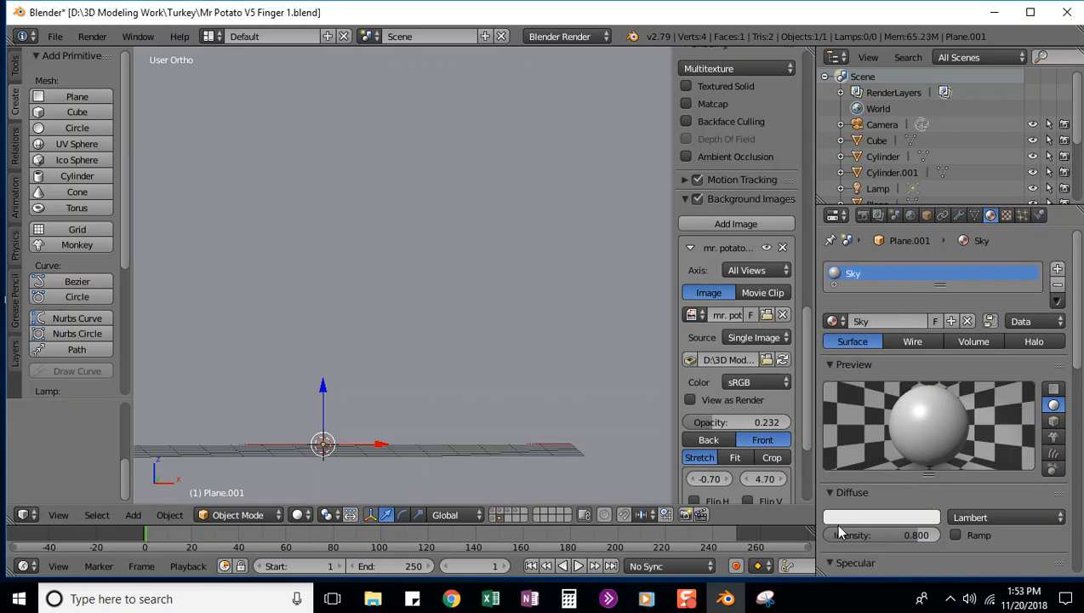
pyautogui.click(882, 516)
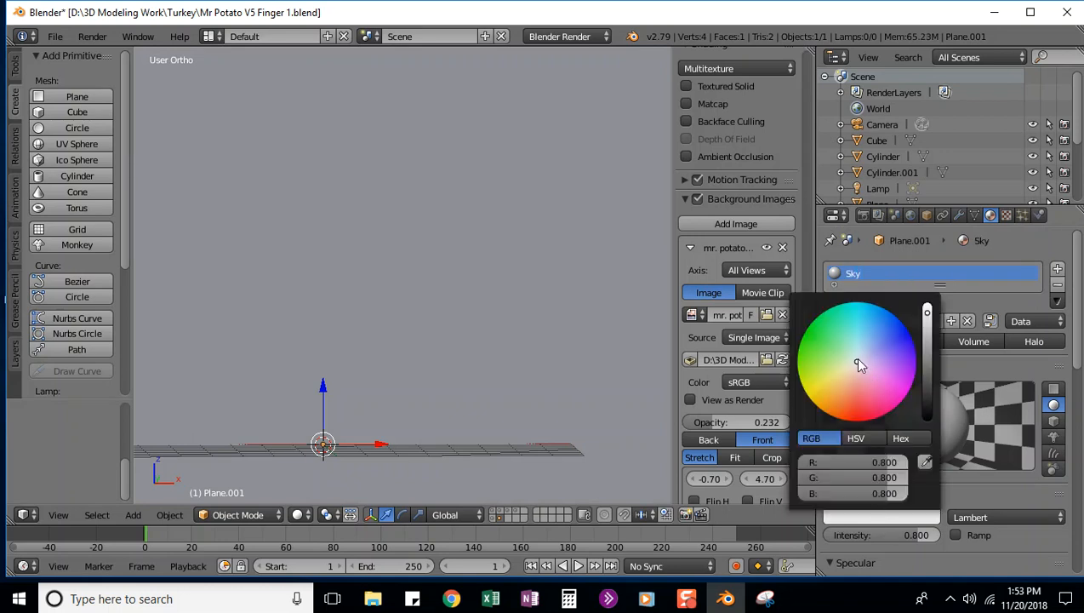
pyautogui.moveTo(857, 361)
pyautogui.mouseDown()
pyautogui.moveTo(889, 331)
pyautogui.moveTo(861, 309)
pyautogui.moveTo(831, 312)
pyautogui.moveTo(851, 317)
pyautogui.moveTo(842, 324)
pyautogui.moveTo(855, 315)
pyautogui.moveTo(801, 385)
pyautogui.moveTo(812, 400)
pyautogui.moveTo(840, 372)
pyautogui.moveTo(817, 366)
pyautogui.moveTo(842, 323)
pyautogui.moveTo(860, 348)
pyautogui.mouseUp()
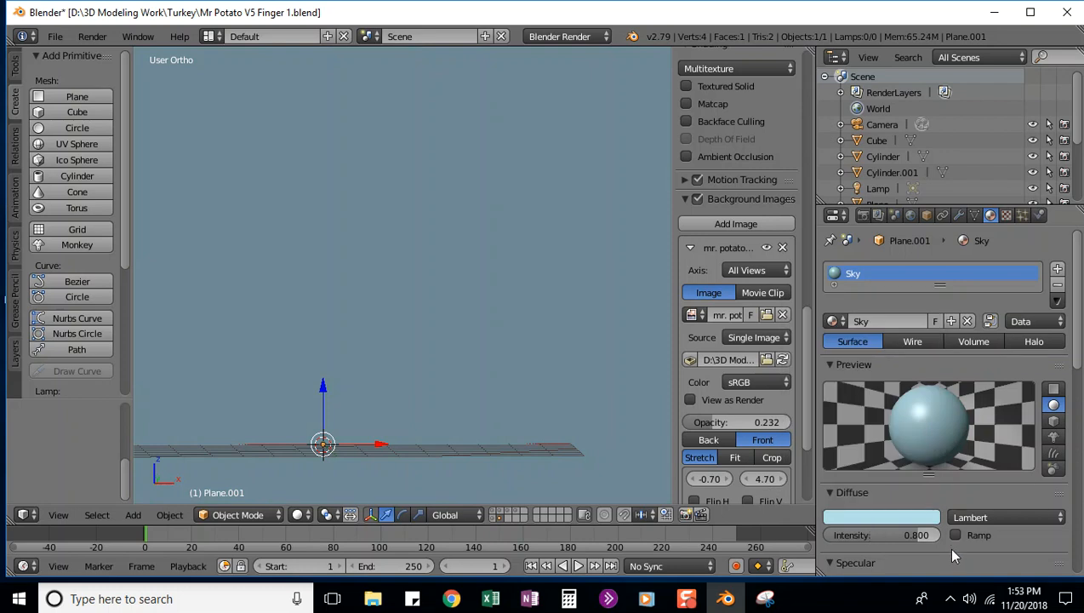
# Step: Display the layers holding the body, eyes, pupils, arms, glove and floor together with the sky plane
pyautogui.keyDown('shift'); pyautogui.click(490, 516); pyautogui.keyUp('shift')
pyautogui.keyDown('shift'); pyautogui.click(501, 508); pyautogui.keyUp('shift')
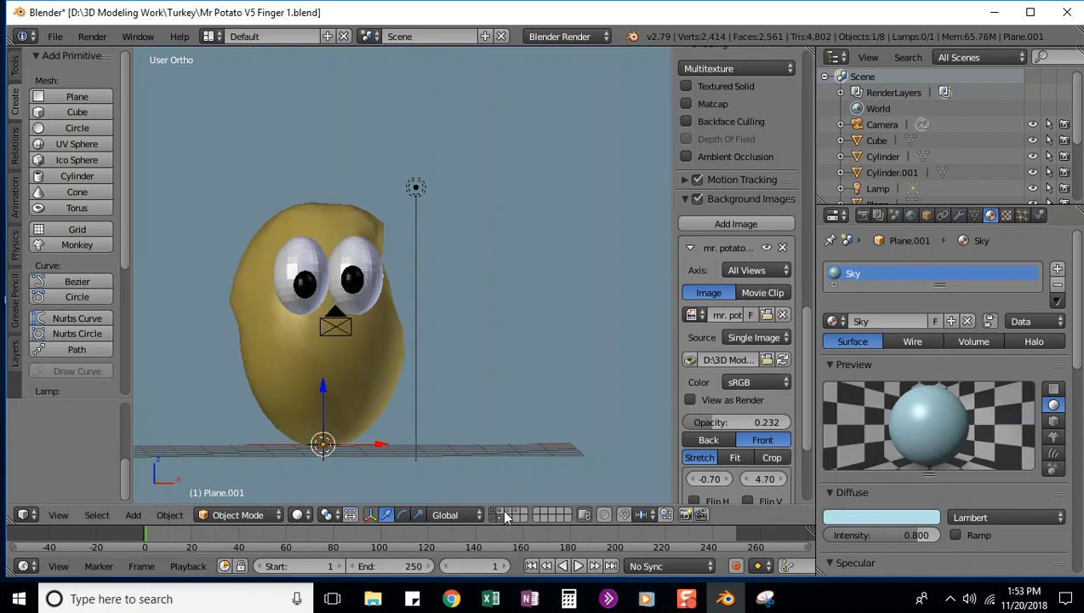
pyautogui.keyDown('shift'); pyautogui.click(510, 508); pyautogui.keyUp('shift')
pyautogui.keyDown('shift'); pyautogui.click(502, 508); pyautogui.keyUp('shift')
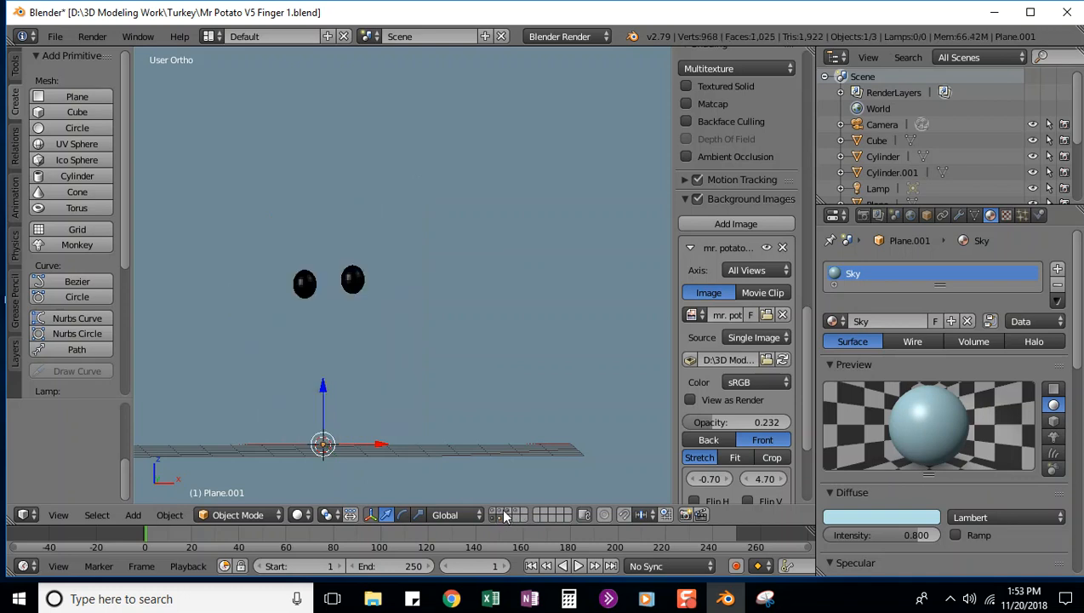
pyautogui.keyDown('shift'); pyautogui.click(492, 507); pyautogui.keyUp('shift')
pyautogui.keyDown('shift'); pyautogui.click(511, 508); pyautogui.keyUp('shift')
pyautogui.keyDown('shift'); pyautogui.click(513, 515); pyautogui.keyUp('shift')
pyautogui.keyDown('shift'); pyautogui.click(519, 516); pyautogui.keyUp('shift')
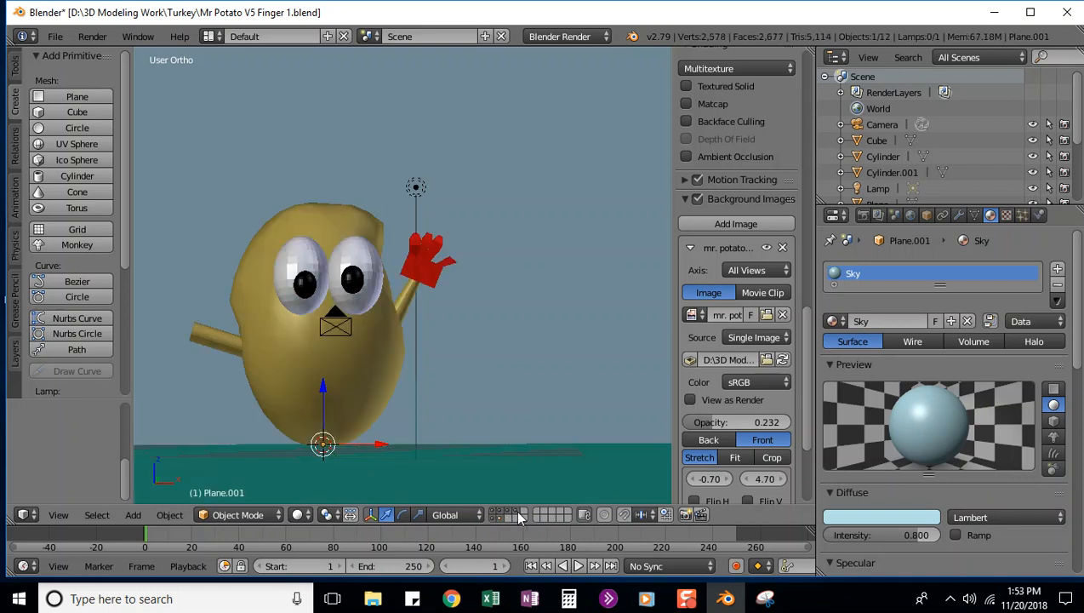
# Step: Move the sky plane along Y from the side view so that it stands behind the character
pyautogui.press('KP_3')
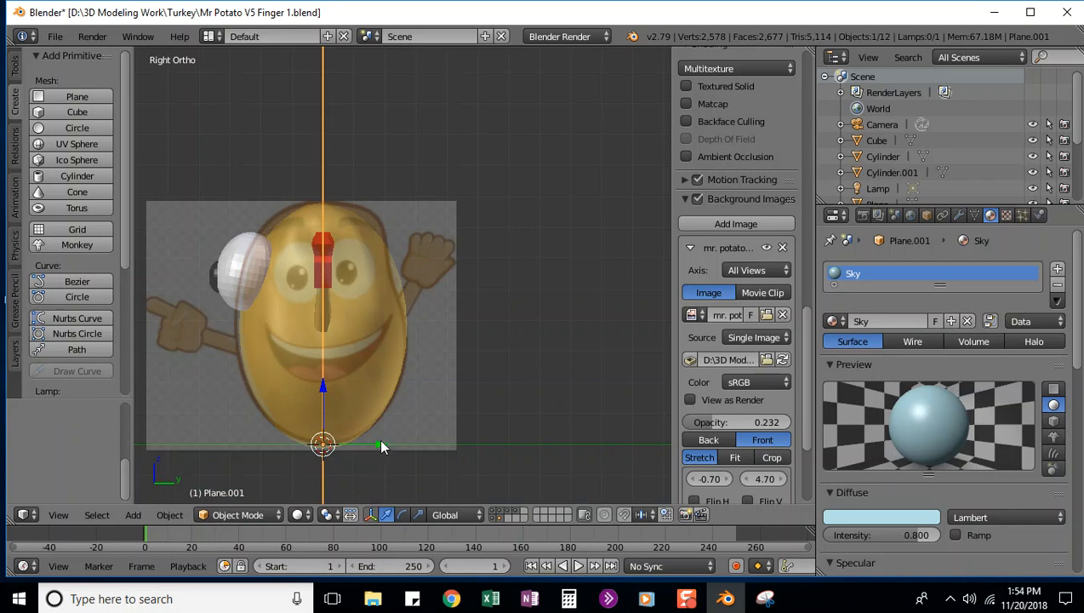
pyautogui.moveTo(380, 444); pyautogui.dragTo(515, 455)
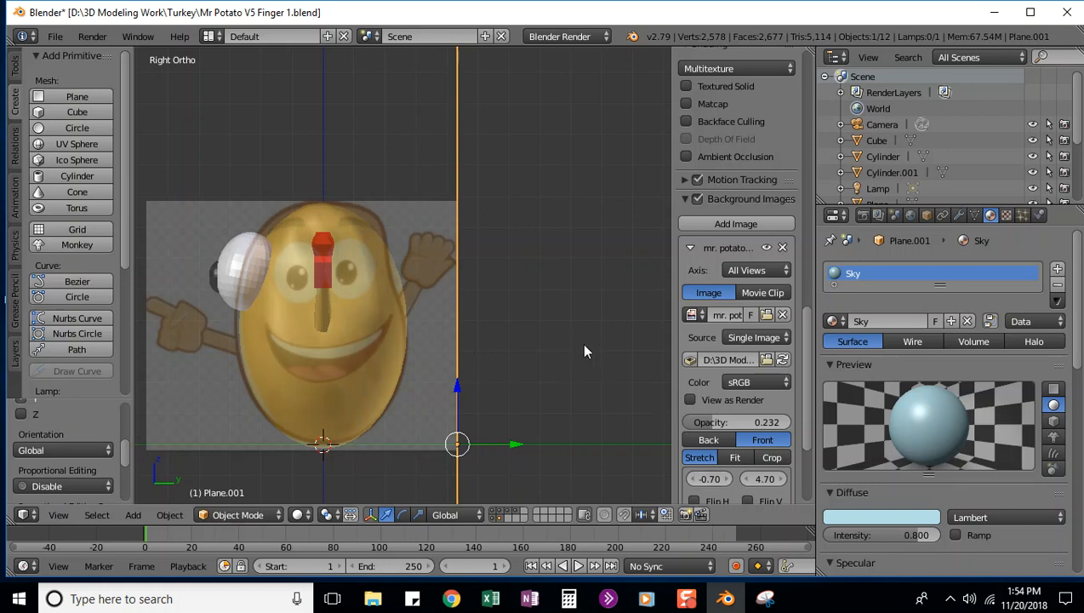
pyautogui.press('KP_1')
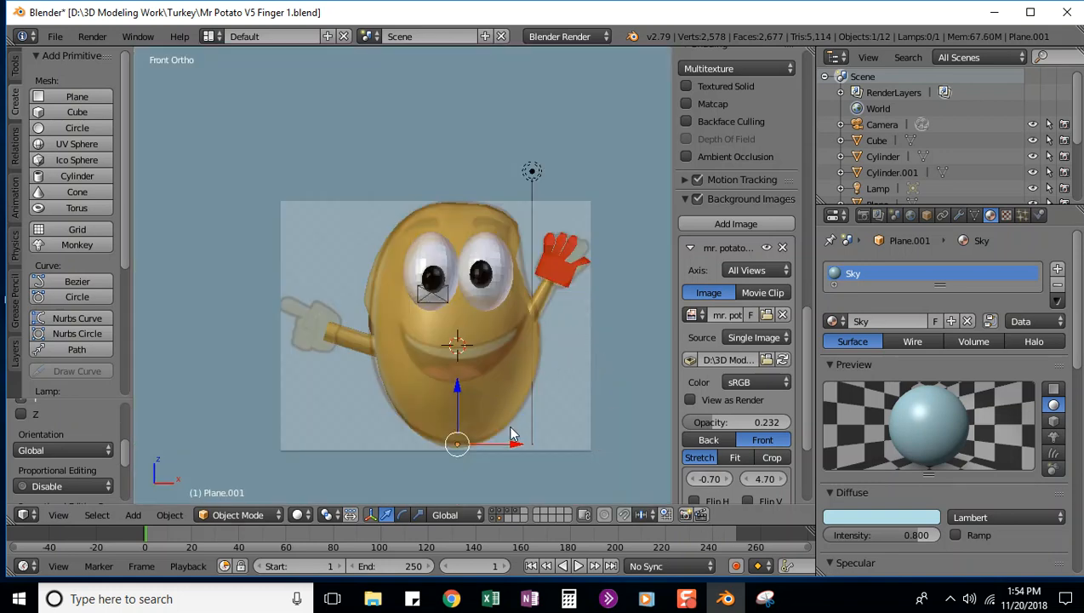
# Step: Switch the front view to Rendered shading and hide the mr. potato background image
pyautogui.scroll(-2, 502, 430)
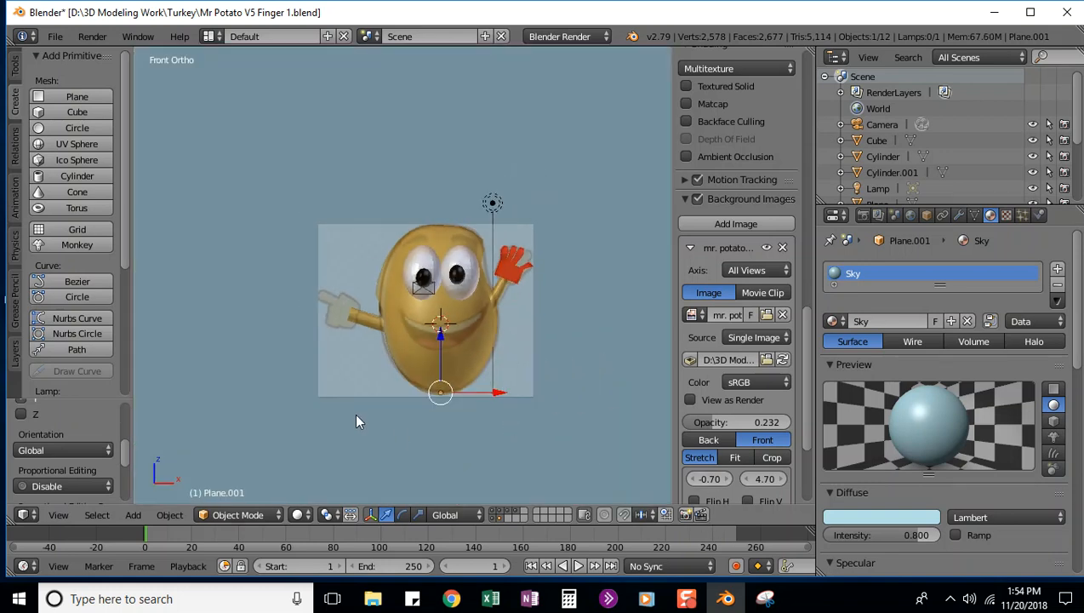
pyautogui.click(305, 513)
pyautogui.click(329, 474)
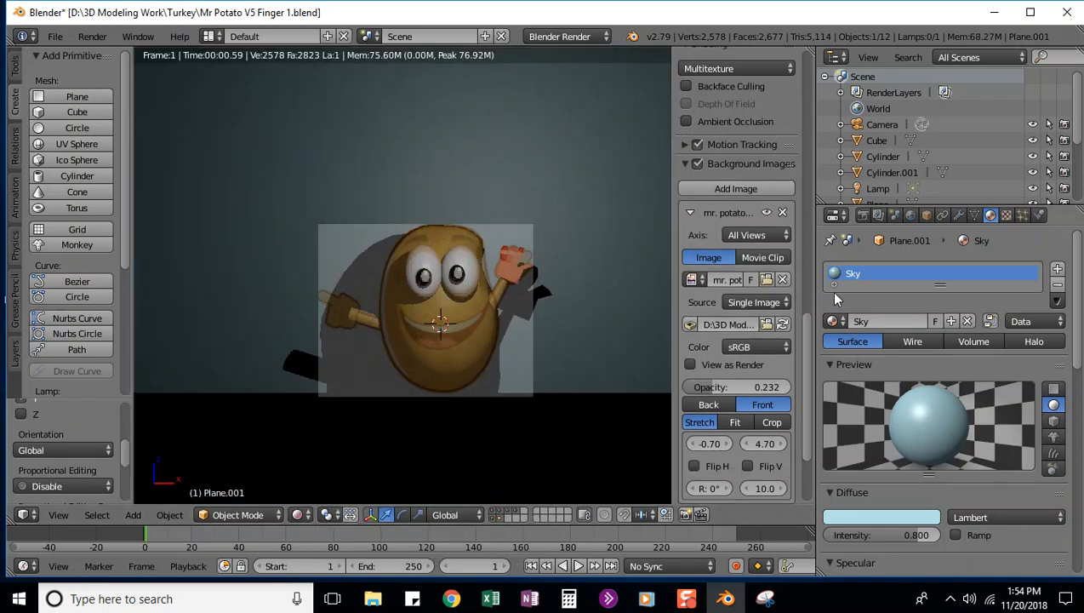
pyautogui.click(766, 214)
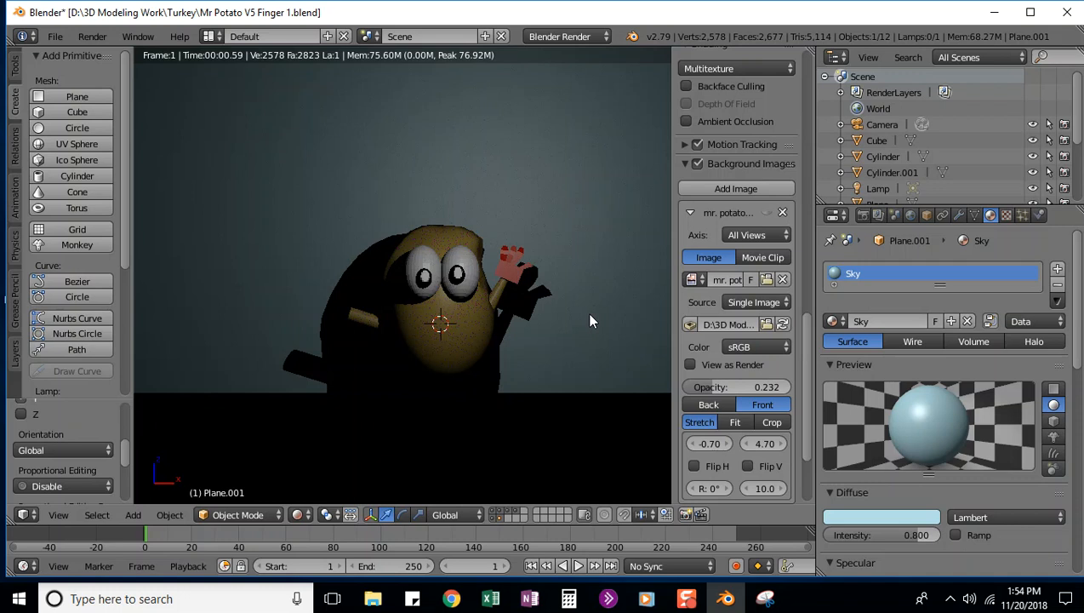
# Step: Select the scene's existing lamp, try the Sun, Hemi and Area types, and set its type to Spot
pyautogui.click(134, 515)
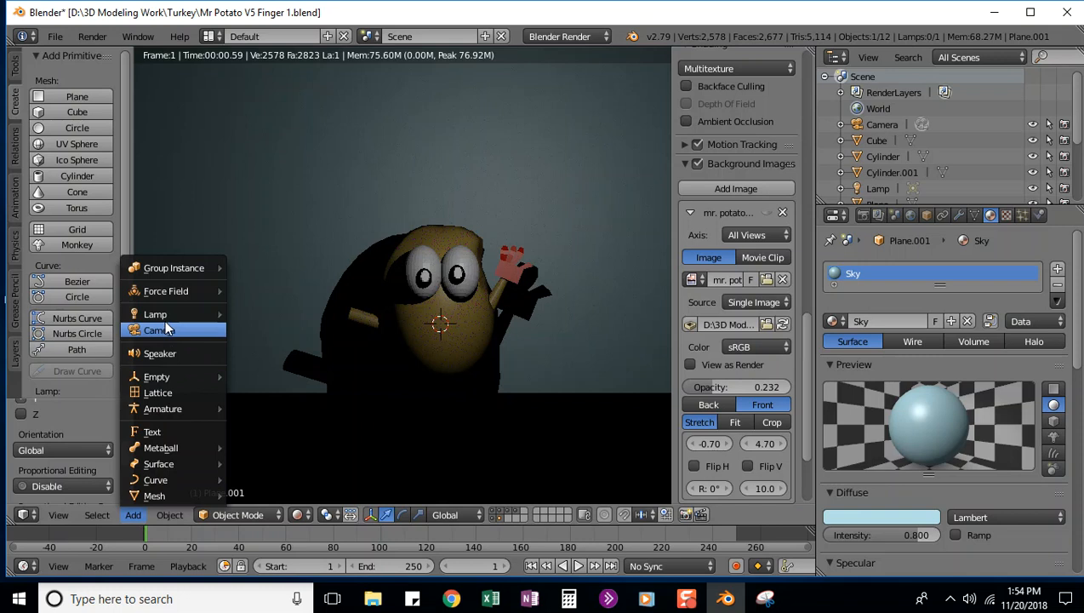
pyautogui.moveTo(170, 317)
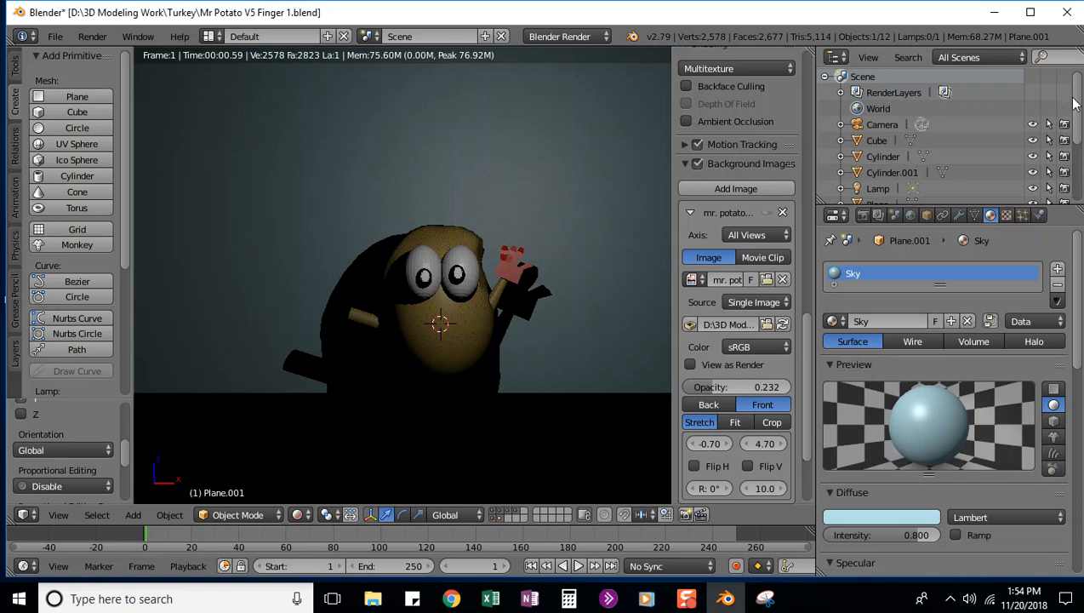
pyautogui.scroll(-3, 936, 119)
pyautogui.click(877, 123)
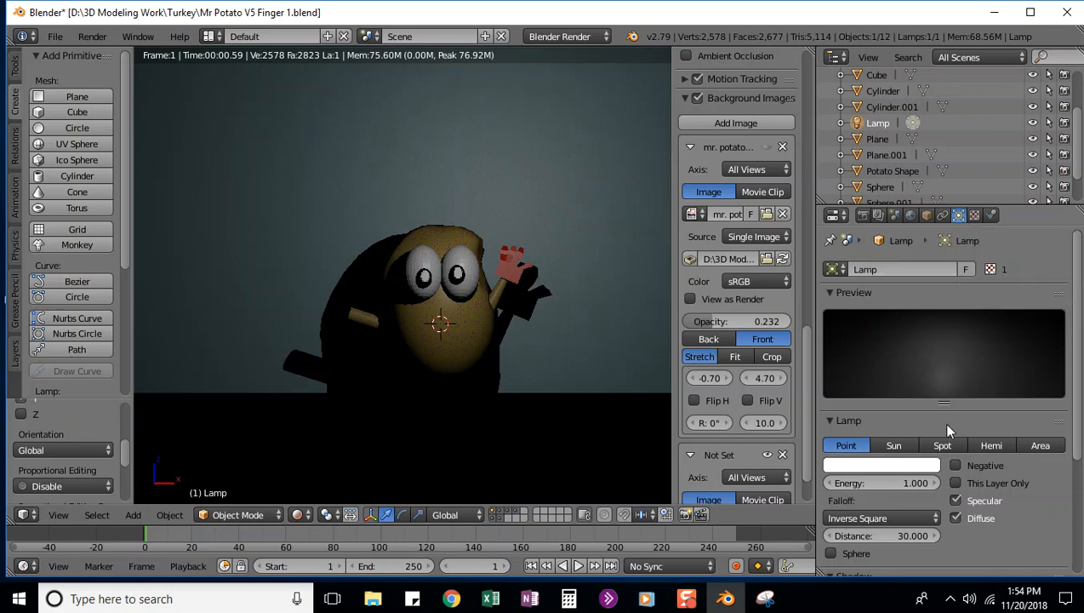
pyautogui.click(892, 446)
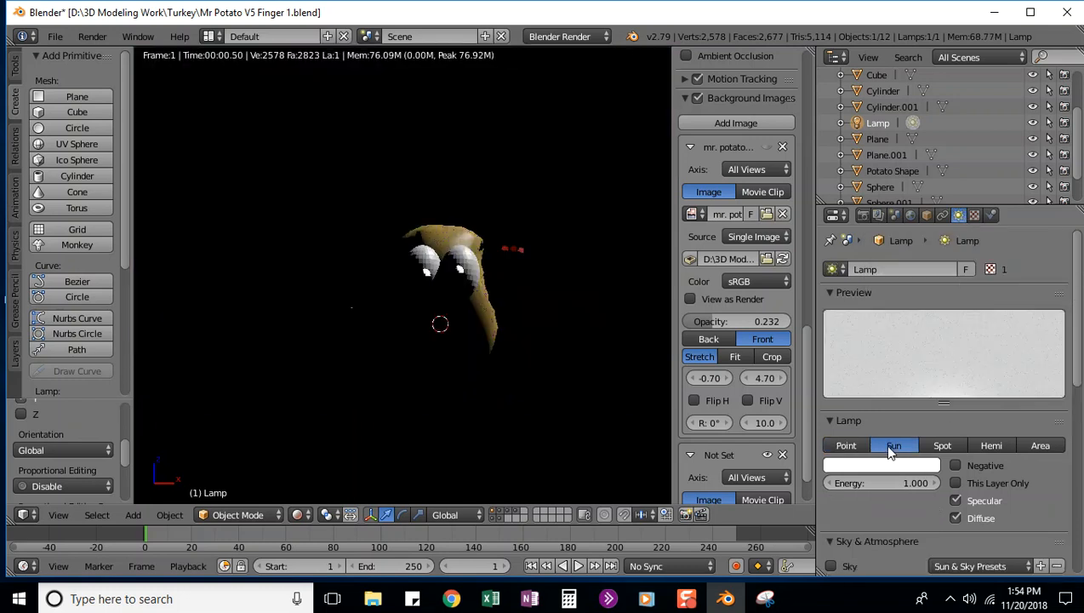
pyautogui.click(942, 446)
pyautogui.click(987, 445)
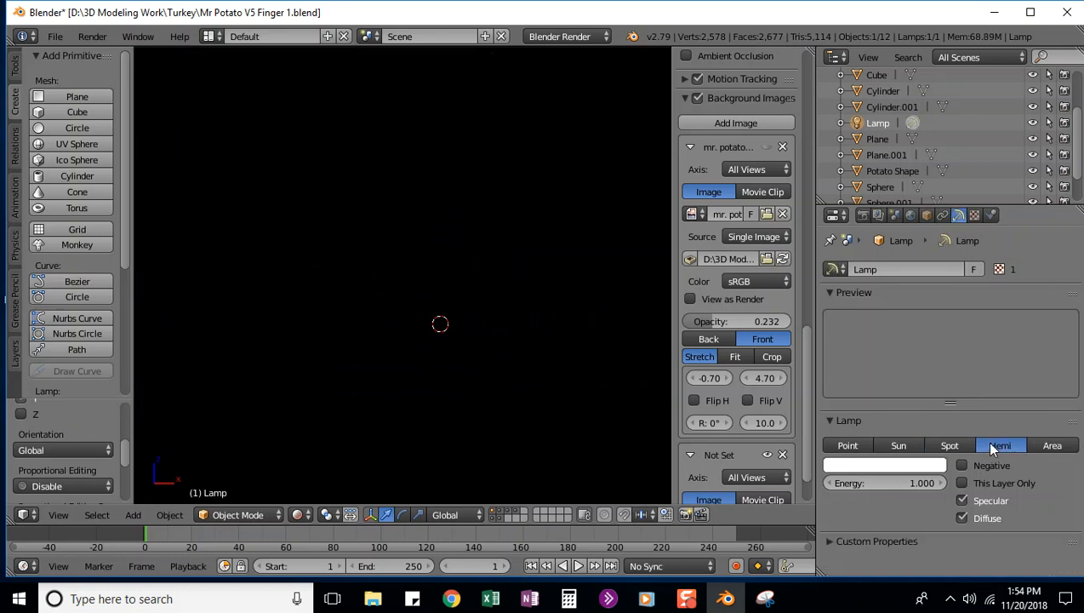
pyautogui.click(1033, 447)
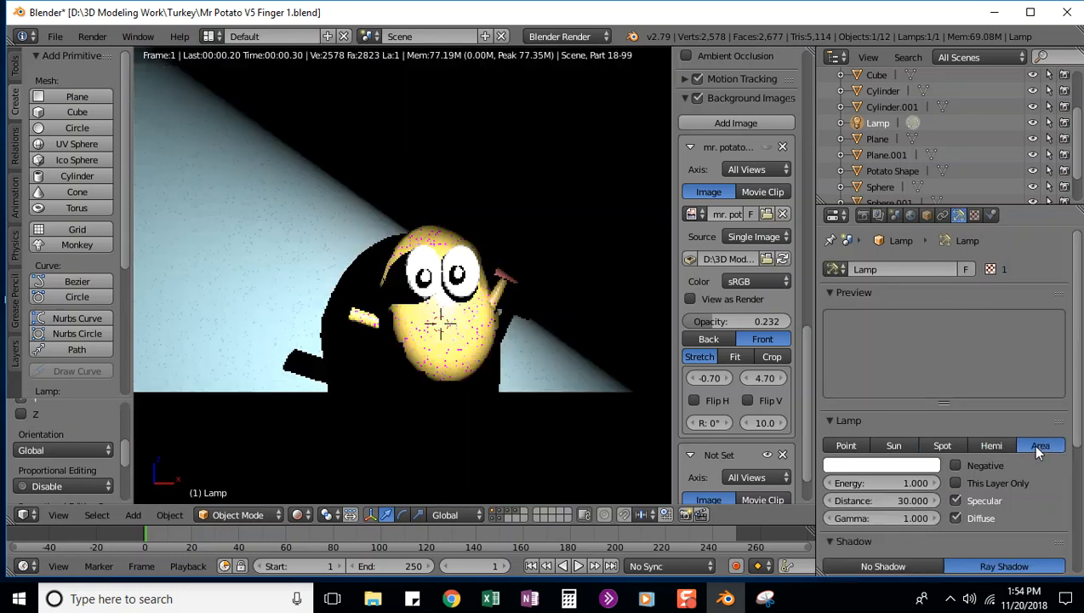
pyautogui.click(942, 446)
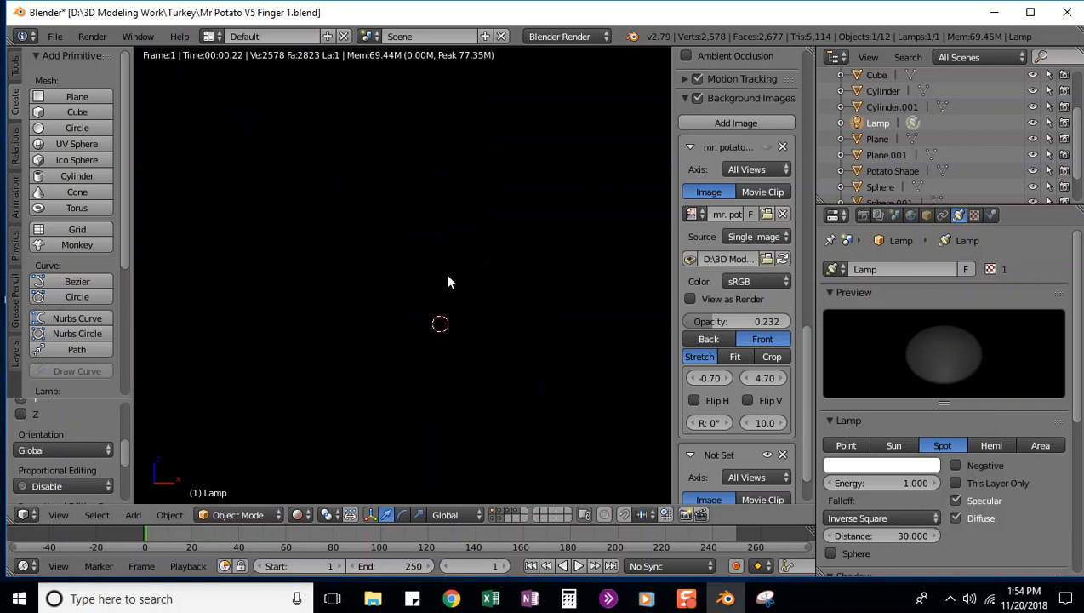
# Step: Return the viewport to Solid shading and show the spot lamp and character from the right side
pyautogui.click(302, 513)
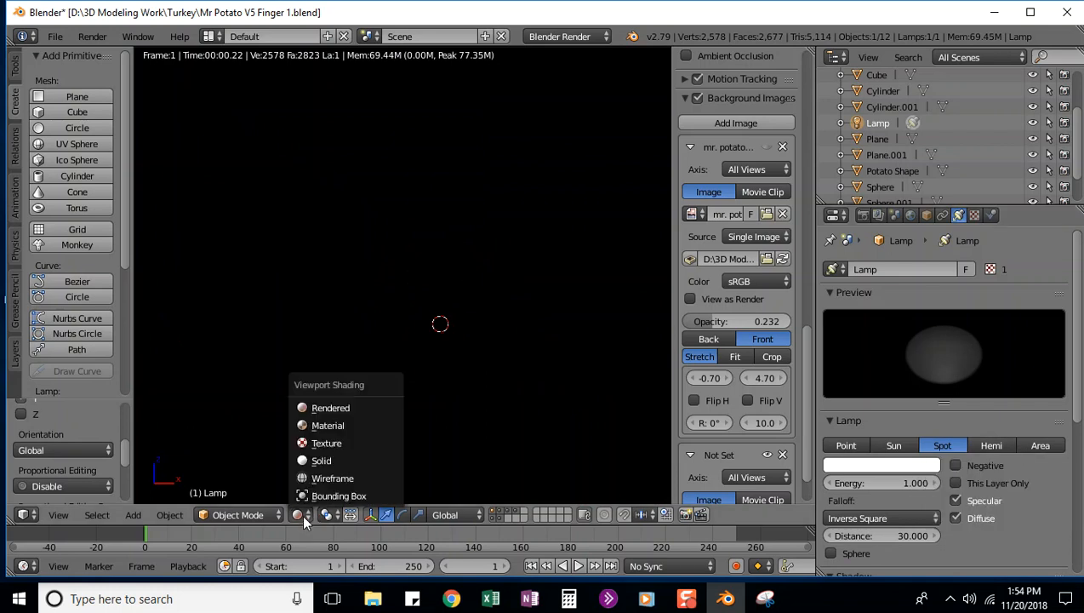
pyautogui.click(279, 515)
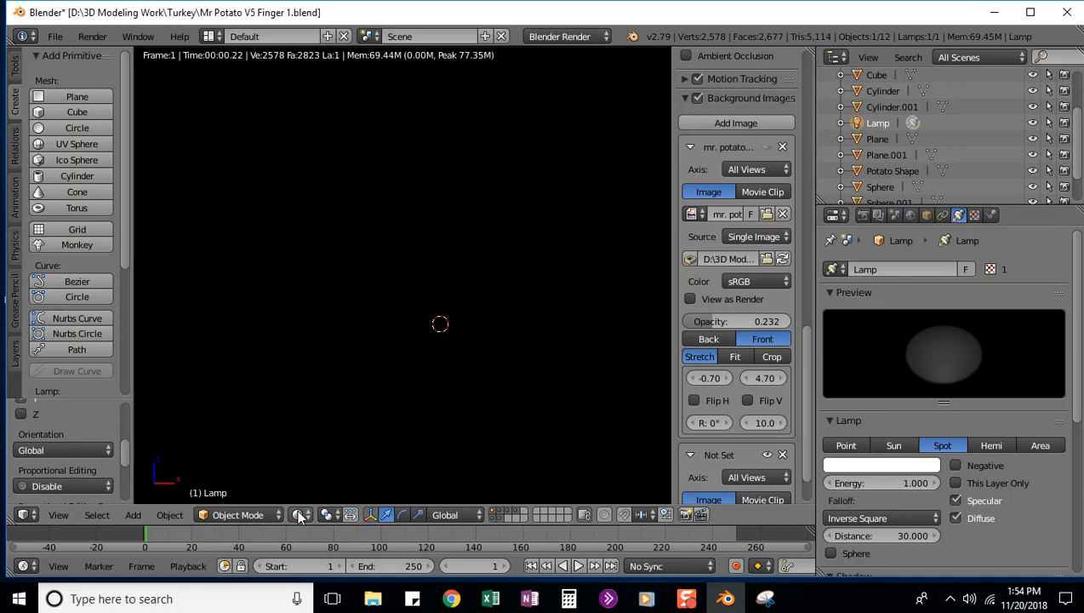
pyautogui.click(299, 514)
pyautogui.click(319, 470)
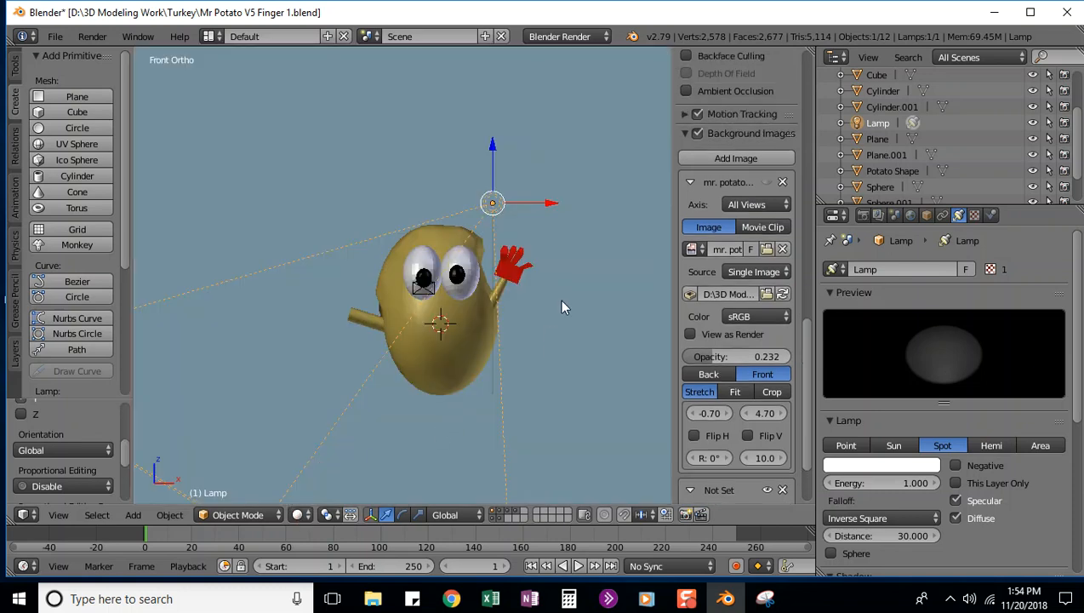
pyautogui.scroll(-3, 583, 321)
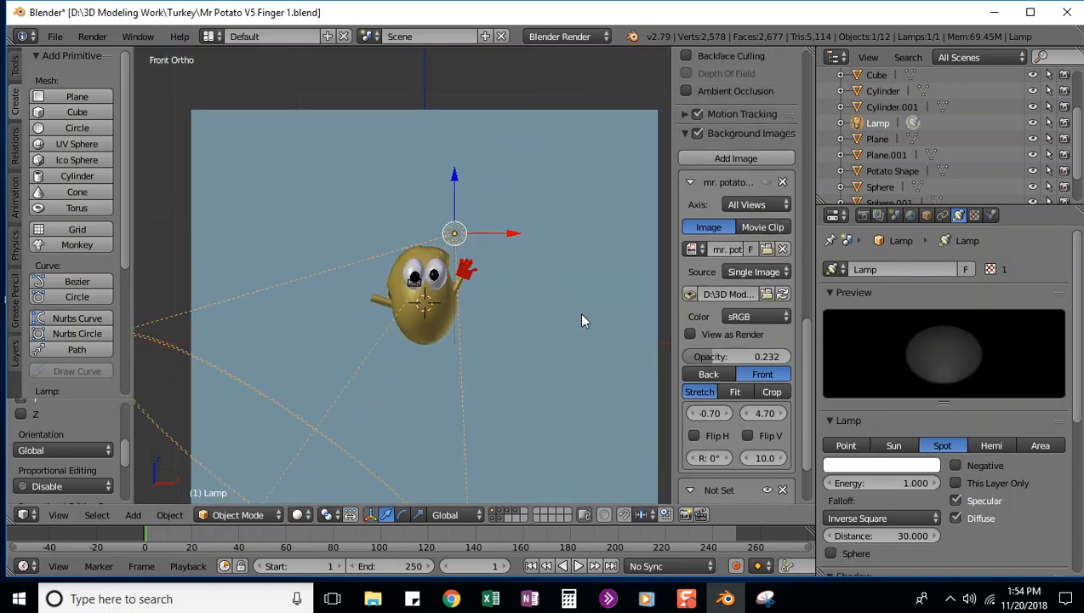
pyautogui.press('KP_3')
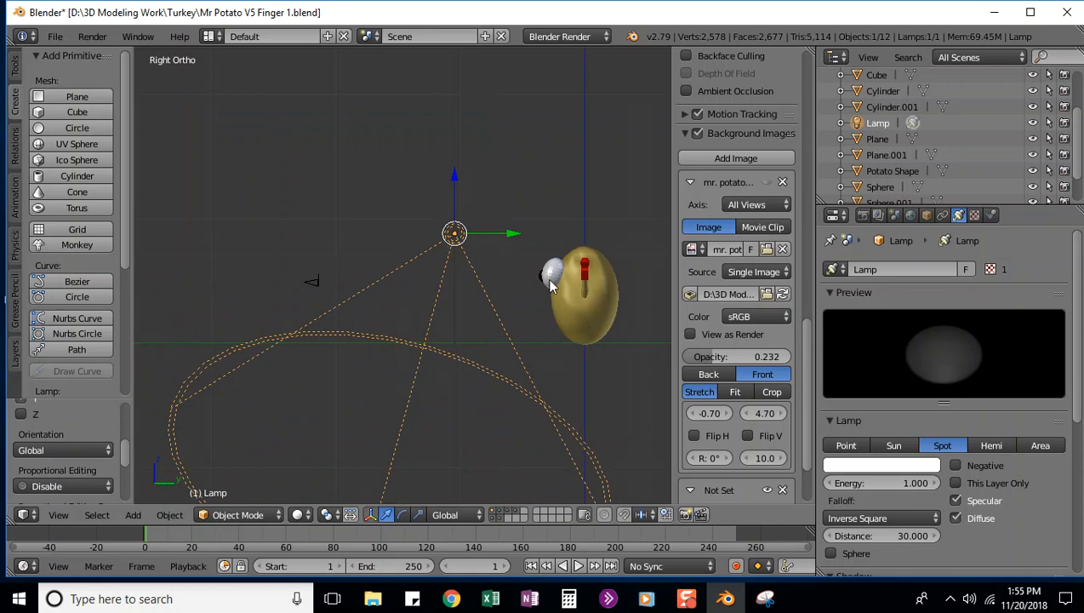
# Step: Rotate the spot lamp freely from the side view and again from above so its cone points at the character
pyautogui.press('r')
pyautogui.press('r')
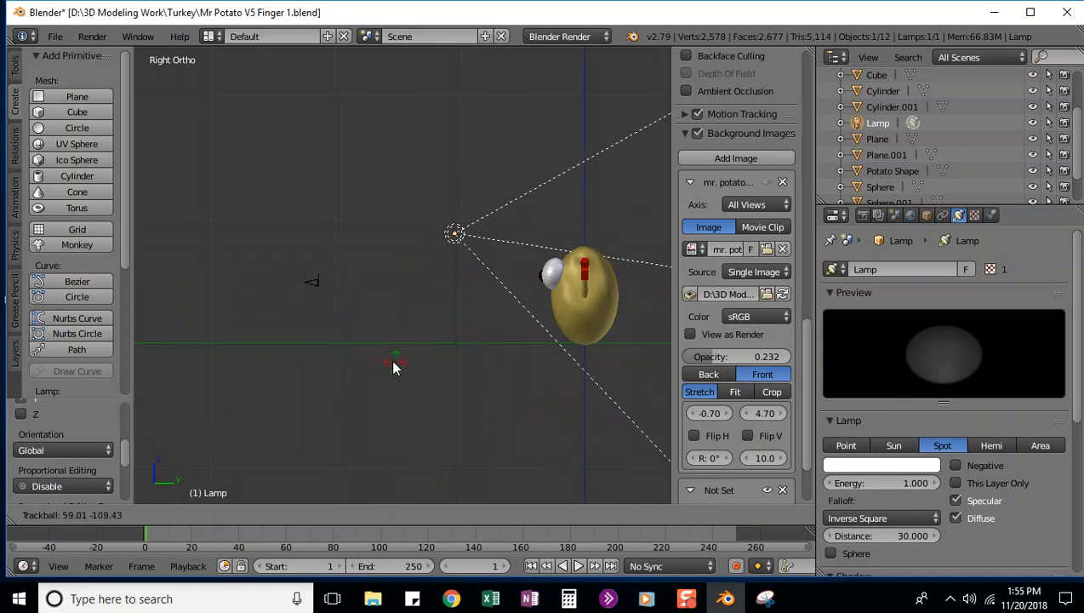
pyautogui.click(380, 341)
pyautogui.moveTo(381, 341); pyautogui.dragTo(500, 394, button='middle')
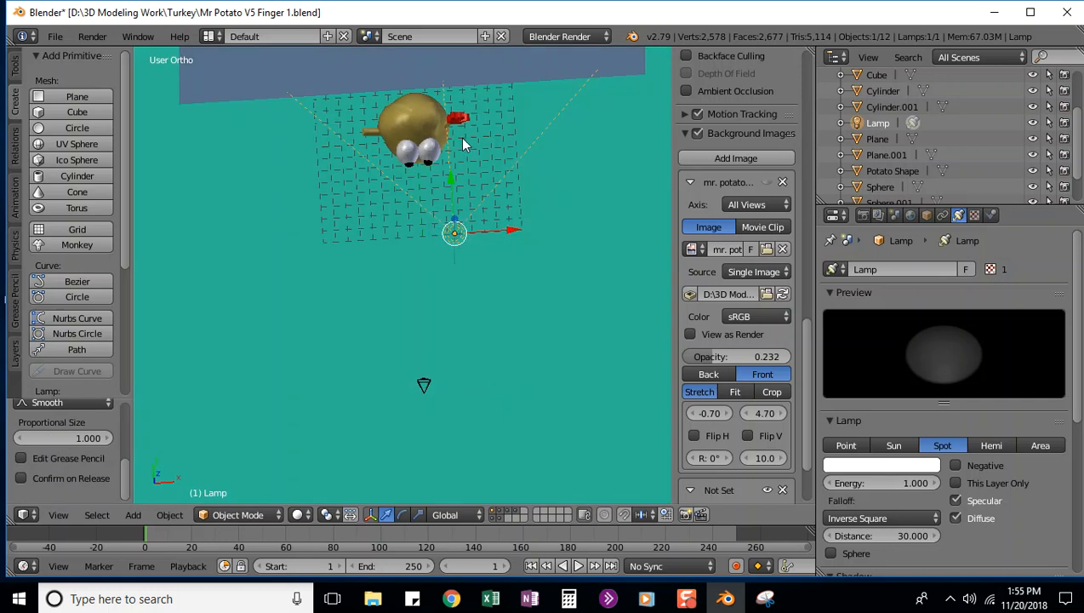
pyautogui.press('r')
pyautogui.click(430, 140)
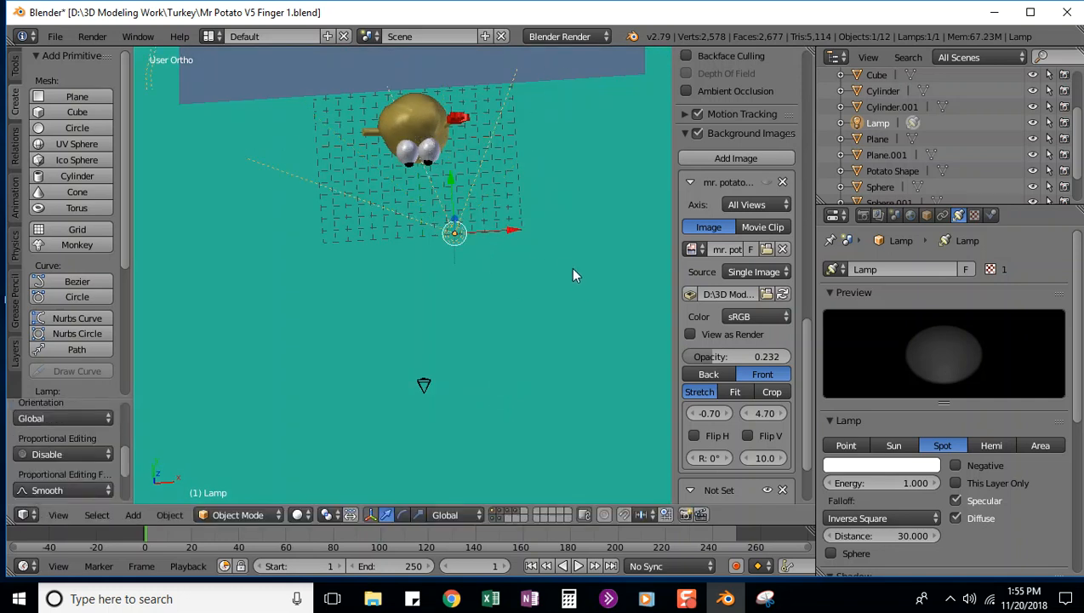
# Step: Raise the floor plane slightly along Z at the base of the character
pyautogui.press('KP_1')
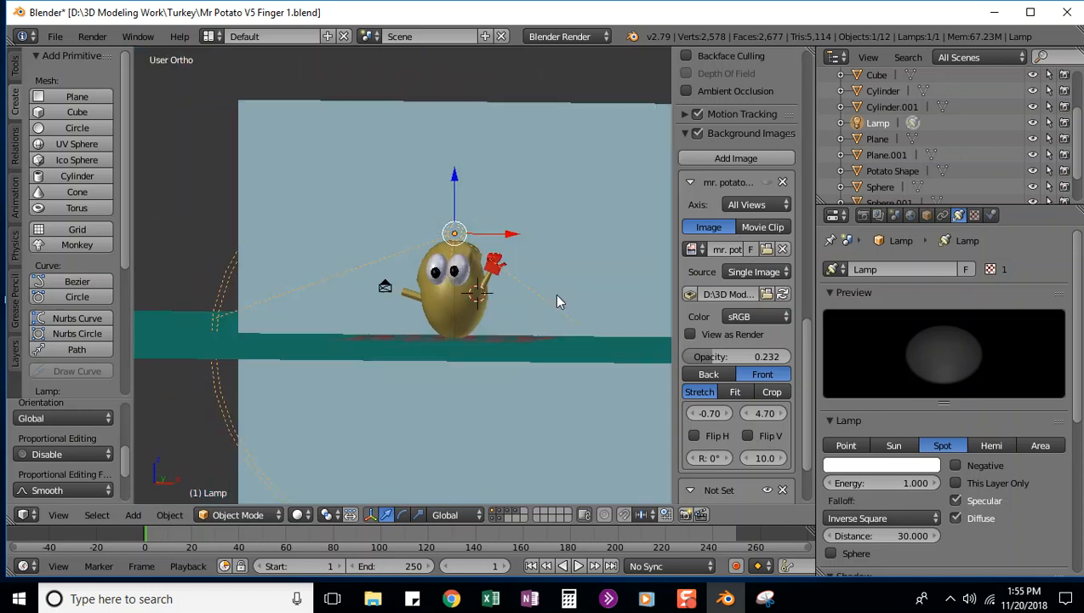
pyautogui.moveTo(554, 293); pyautogui.dragTo(562, 297, button='middle')
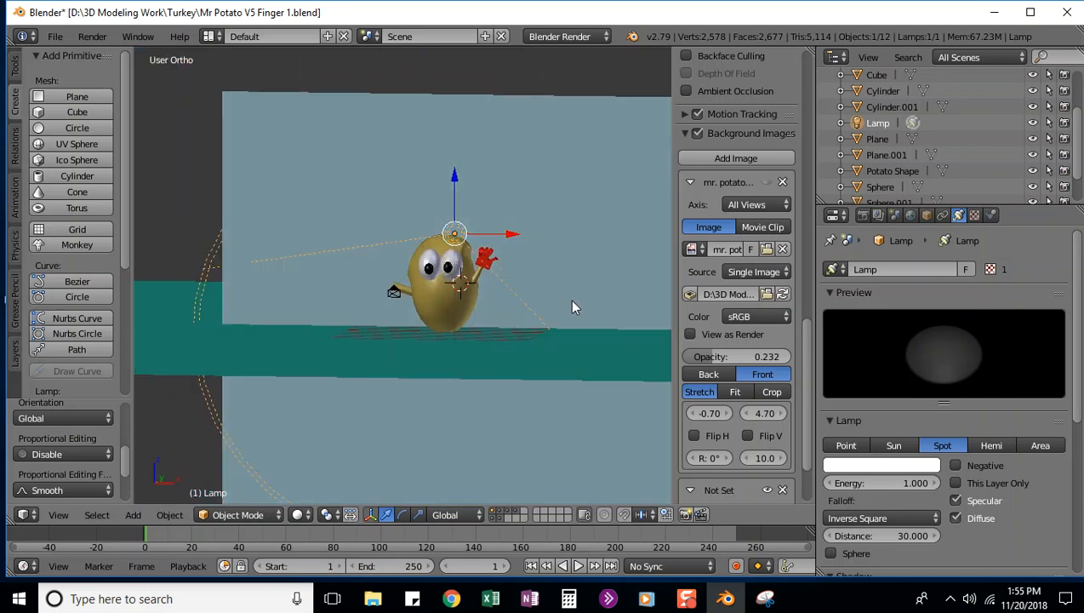
pyautogui.rightClick(342, 342)
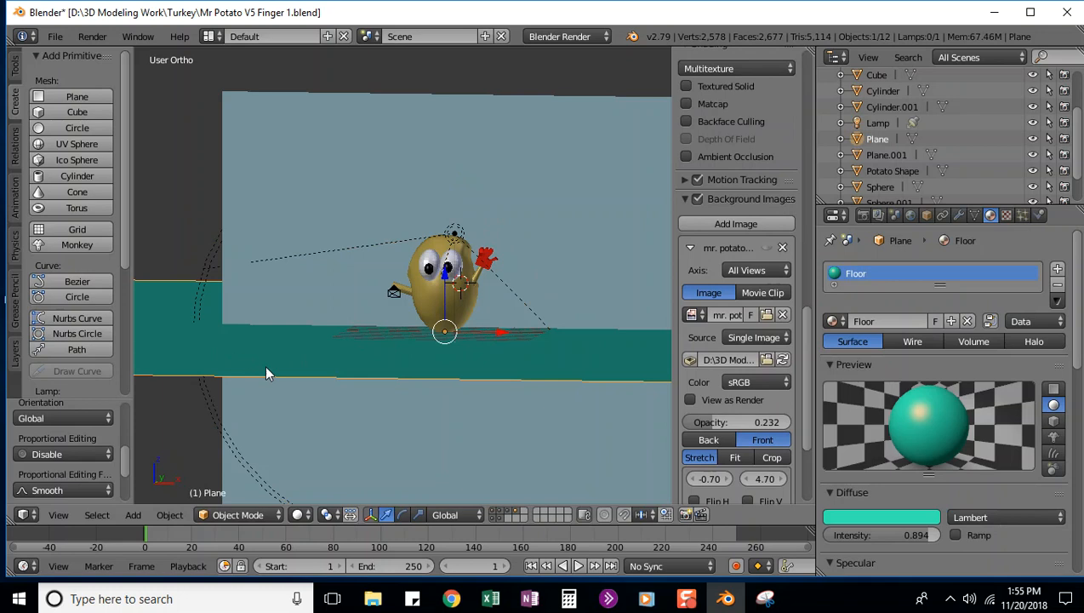
pyautogui.press('g')
pyautogui.press('z')
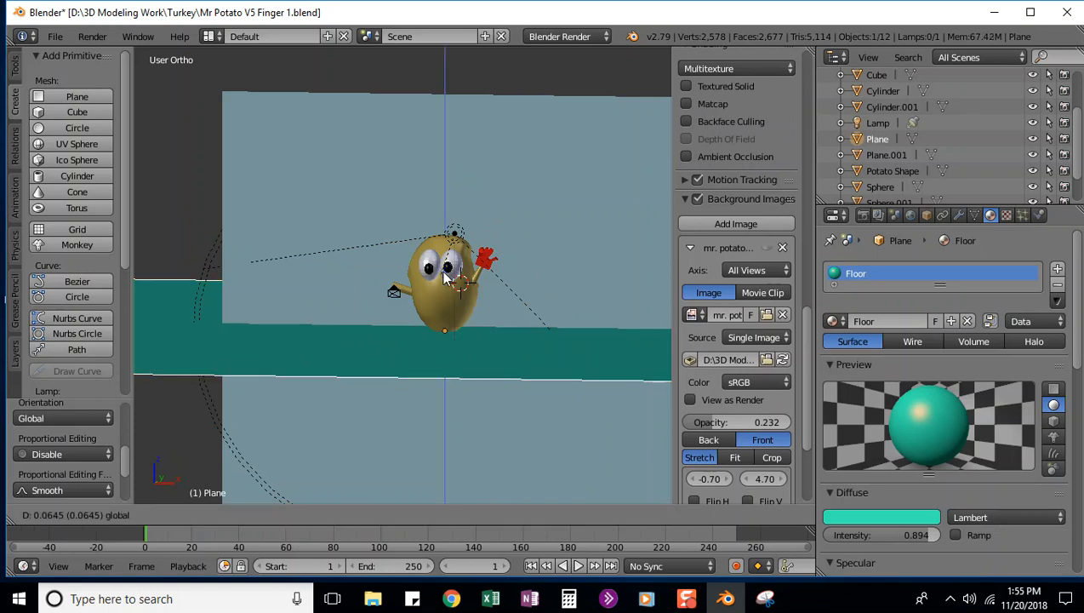
pyautogui.click(380, 374)
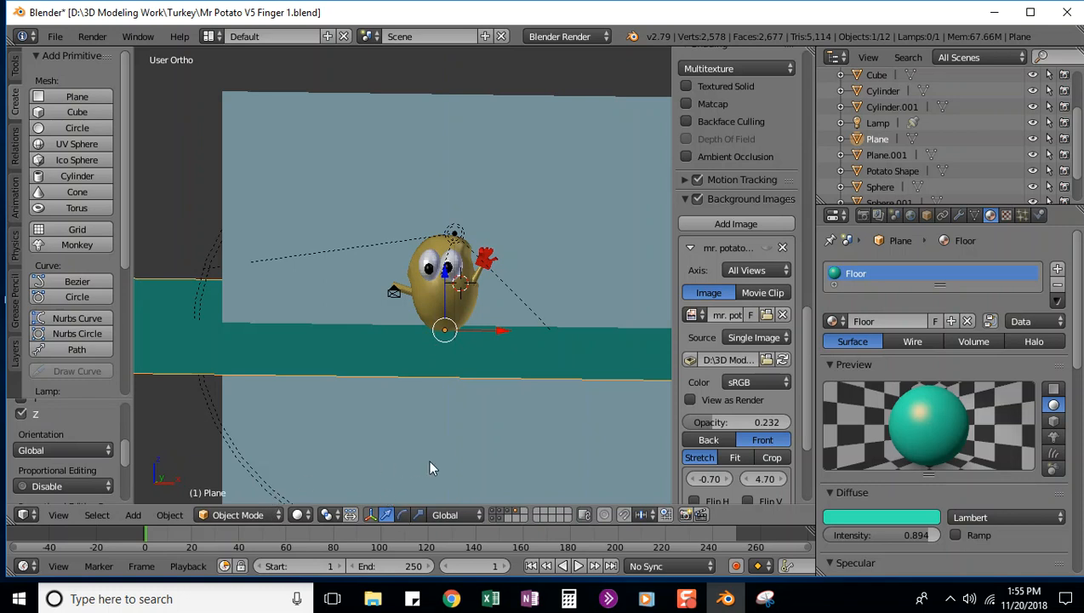
# Step: Preview the spot-lit scene through the camera in Rendered shading and return the viewport to Solid shading
pyautogui.press('KP_0')
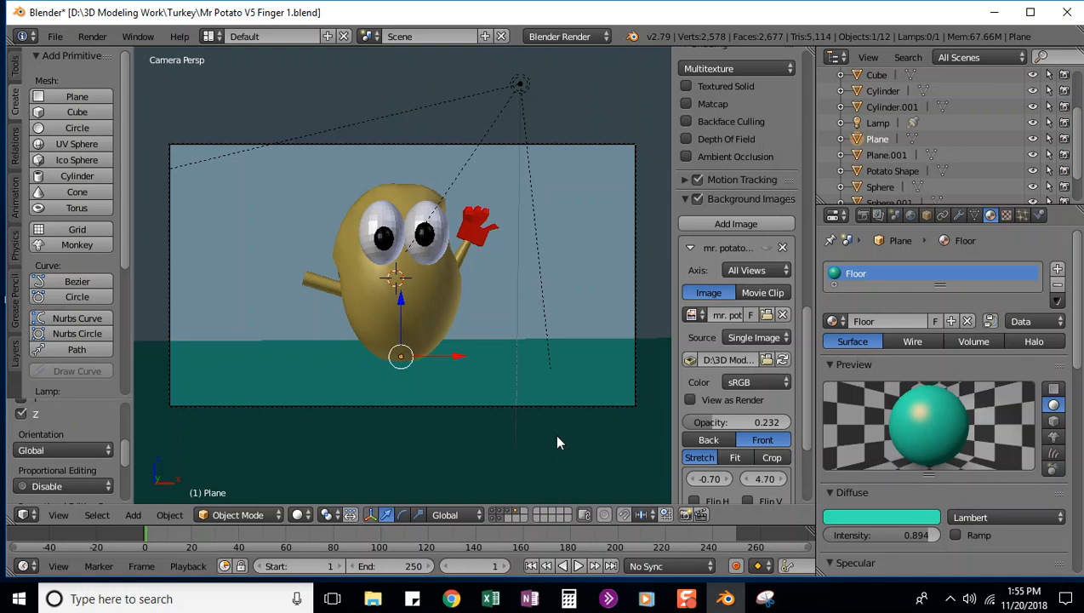
pyautogui.click(297, 514)
pyautogui.click(327, 407)
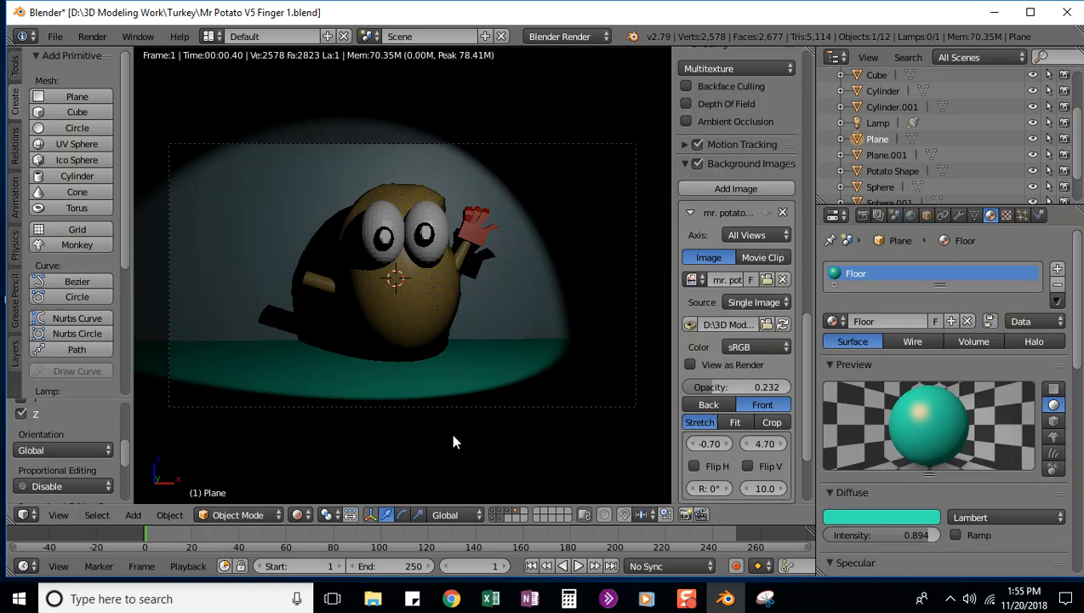
pyautogui.scroll(-2, 452, 434)
pyautogui.click(297, 515)
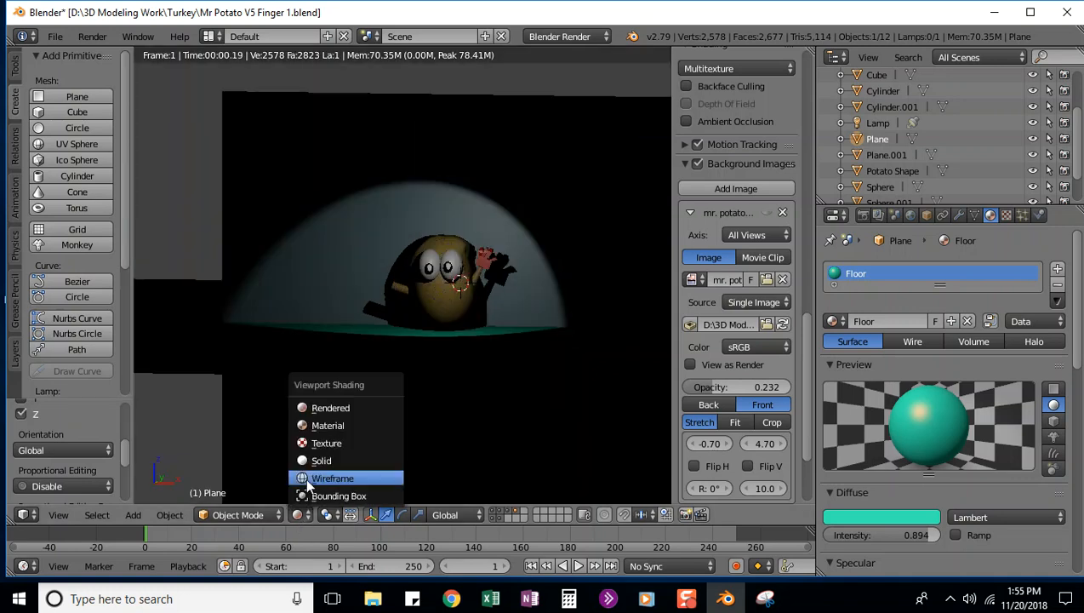
pyautogui.click(315, 458)
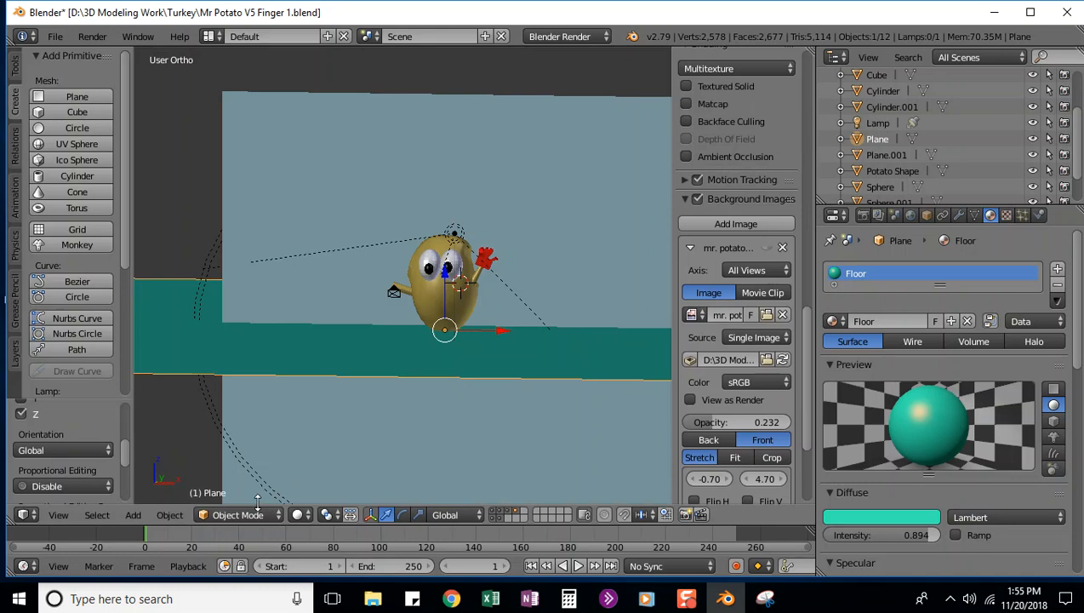
# Step: Enlarge the timeline area upward and hide the 3D viewport's properties sidebar
pyautogui.scroll(-1, 516, 417)
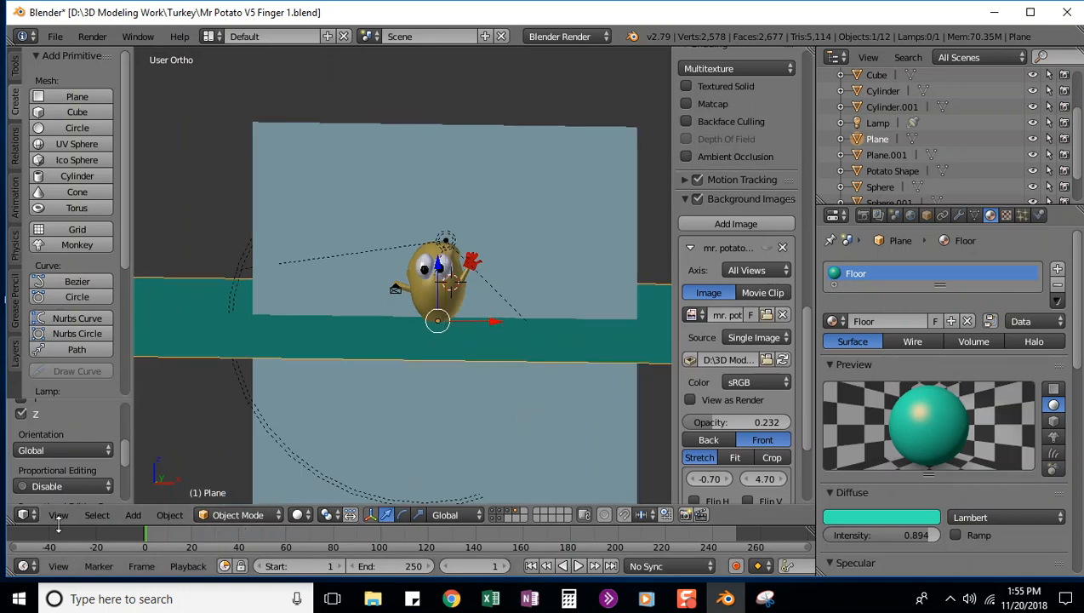
pyautogui.moveTo(72, 525); pyautogui.dragTo(103, 416)
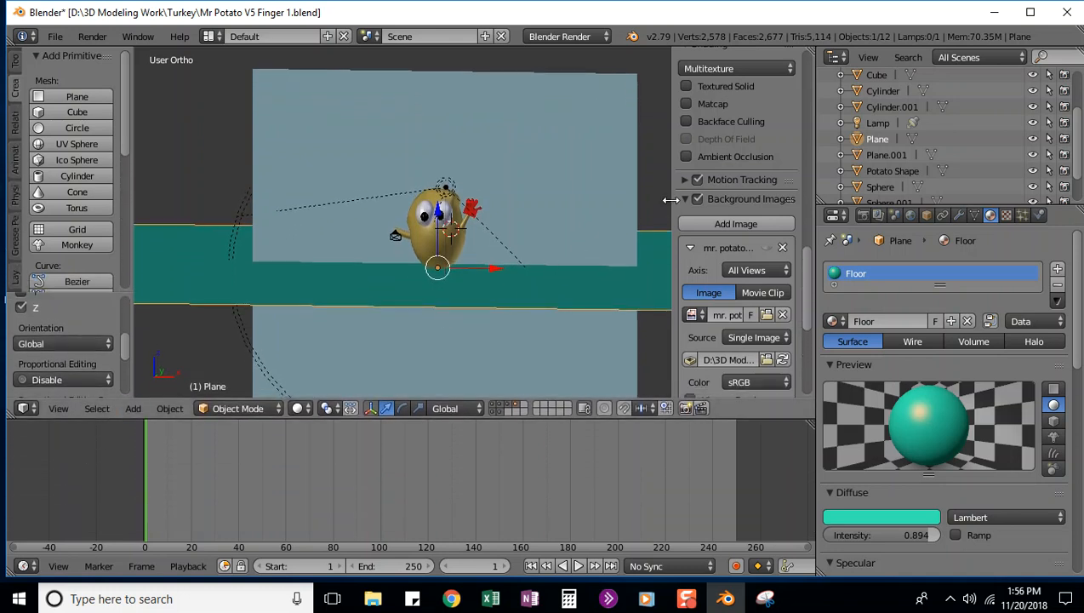
pyautogui.press('n')
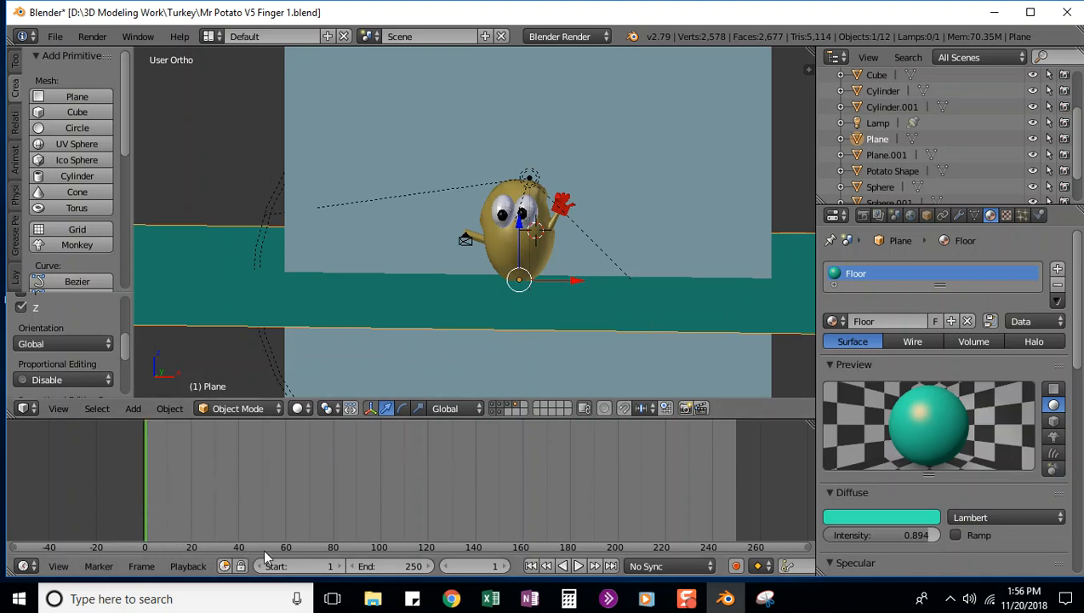
# Step: Set the animation's end frame to 100
pyautogui.click(407, 570)
pyautogui.write('10')
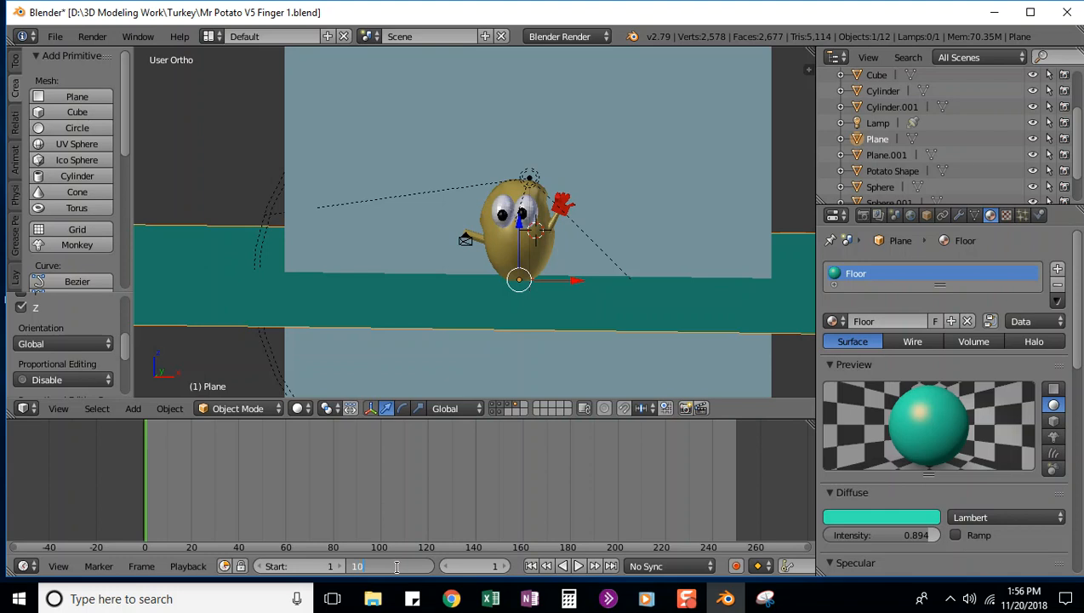
pyautogui.write('0')
pyautogui.press('Return')
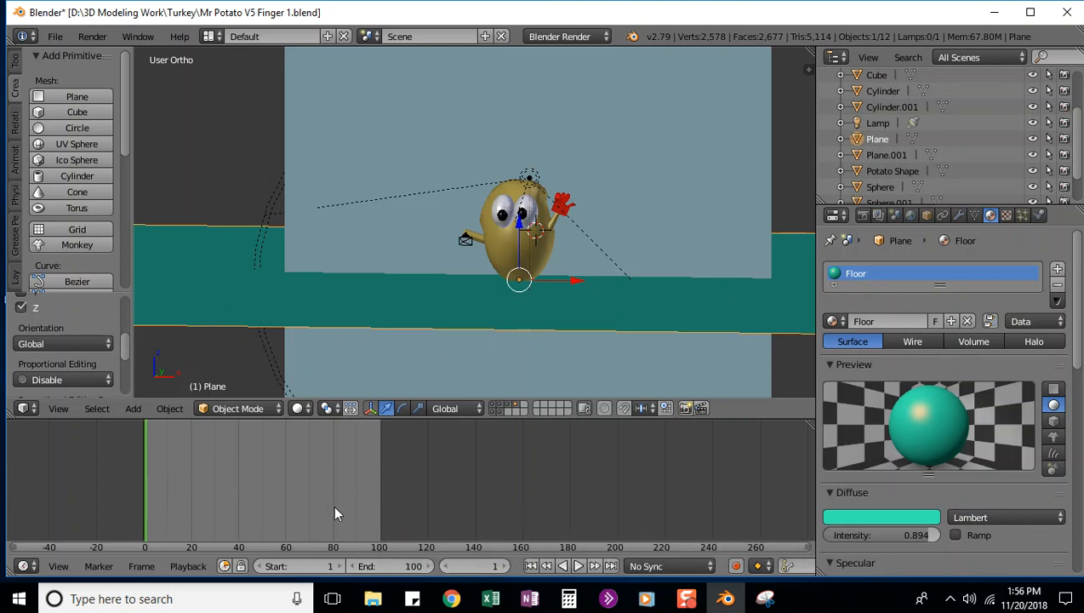
# Step: Play and scrub the timeline, stop the playback and set the current frame to 1
pyautogui.hotkey('alt', 'a')
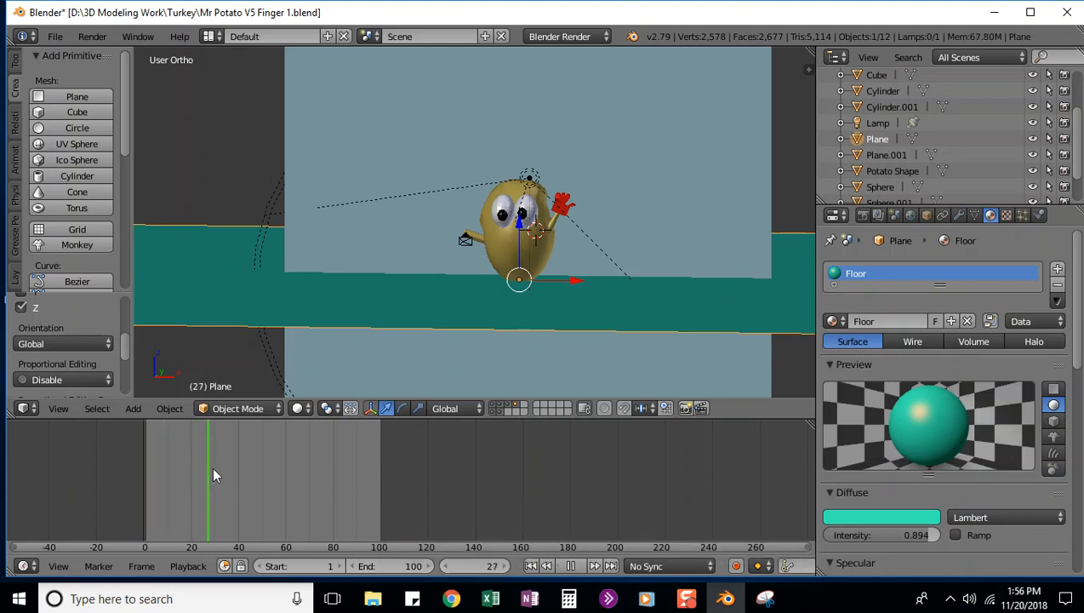
pyautogui.moveTo(303, 471); pyautogui.dragTo(137, 473)
pyautogui.hotkey('alt', 'a')
pyautogui.click(476, 566)
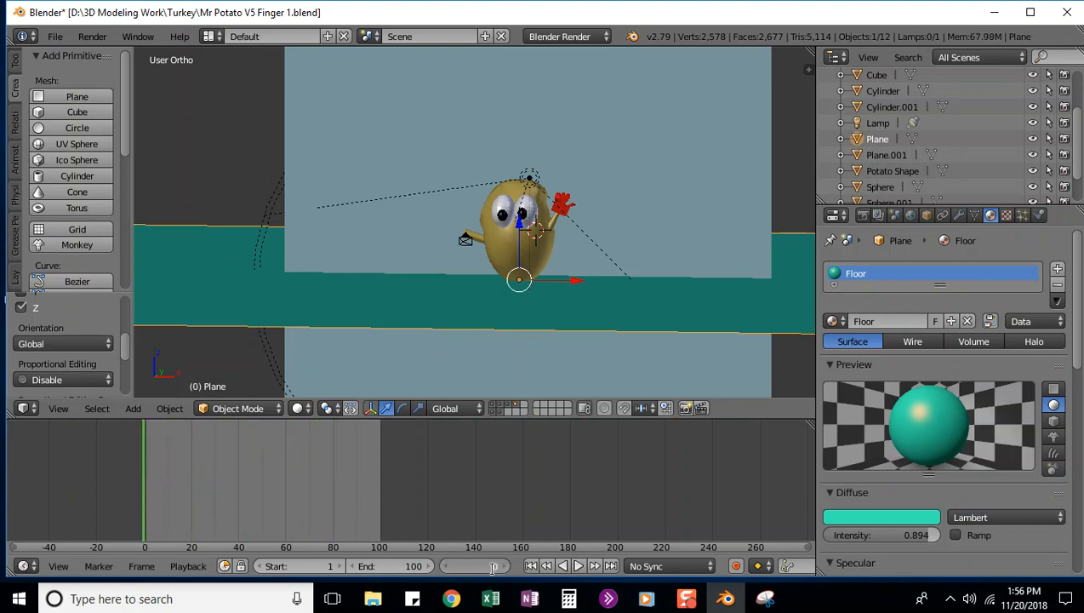
pyautogui.write('1')
pyautogui.press('Return')
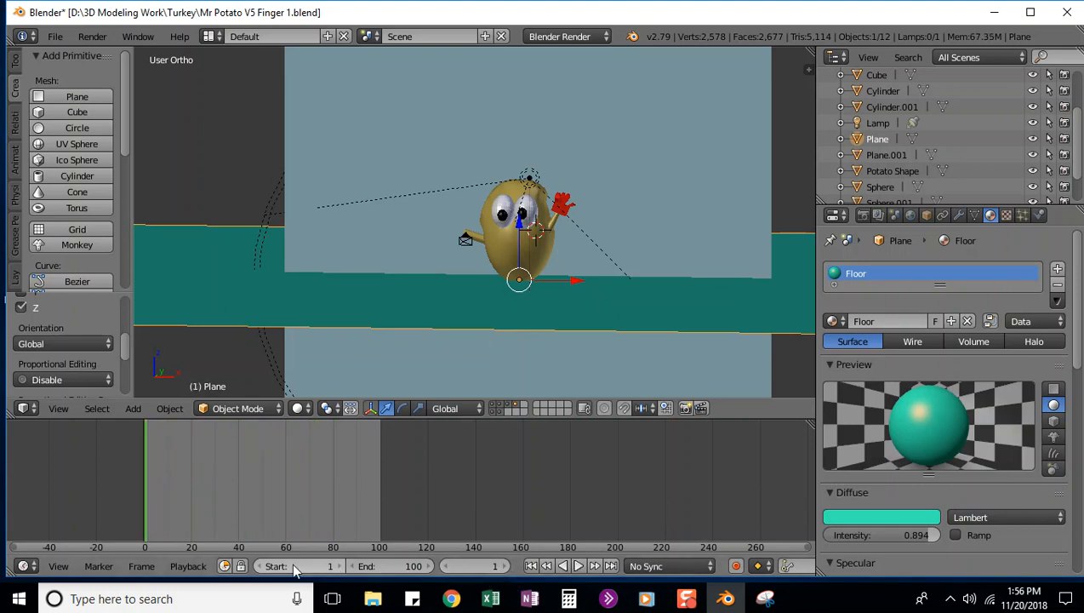
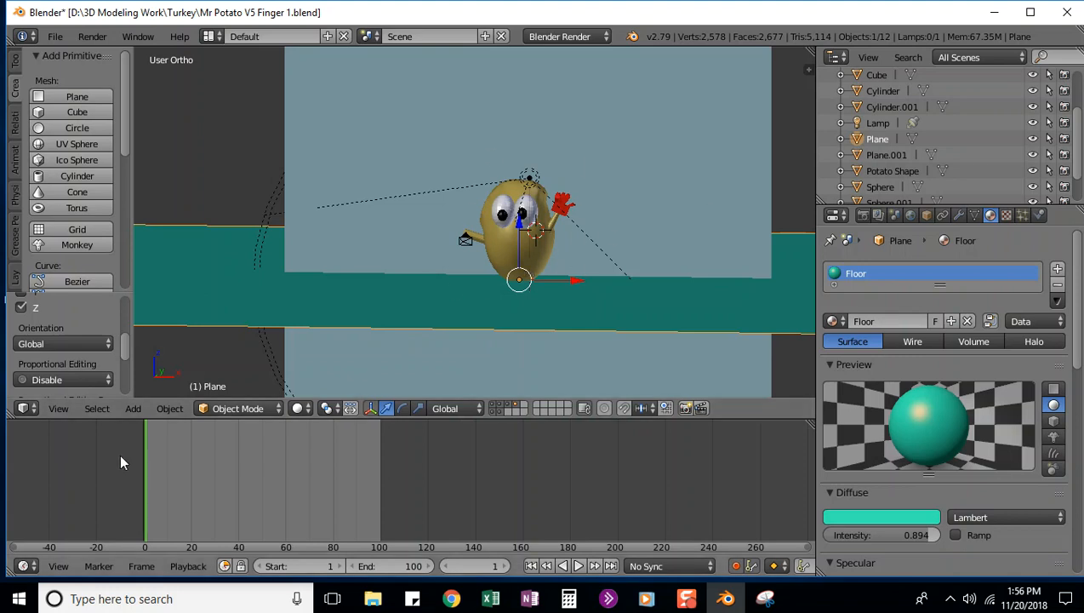
# Step: Play the timeline briefly to frame 4, stop it and leave all scene objects deselected
pyautogui.hotkey('alt', 'a')
pyautogui.hotkey('alt', 'a')
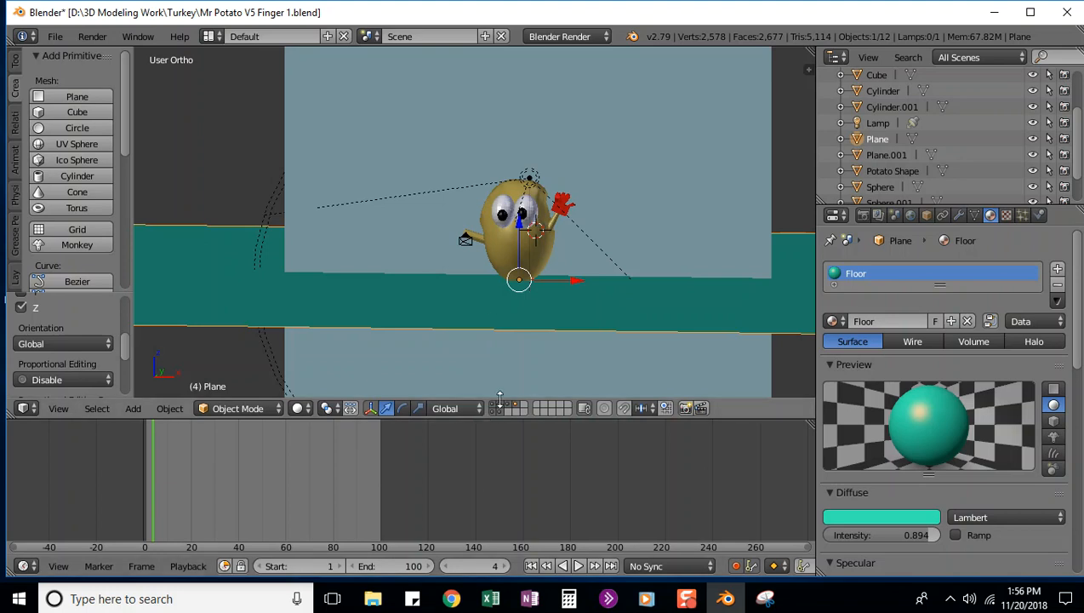
pyautogui.press('a')
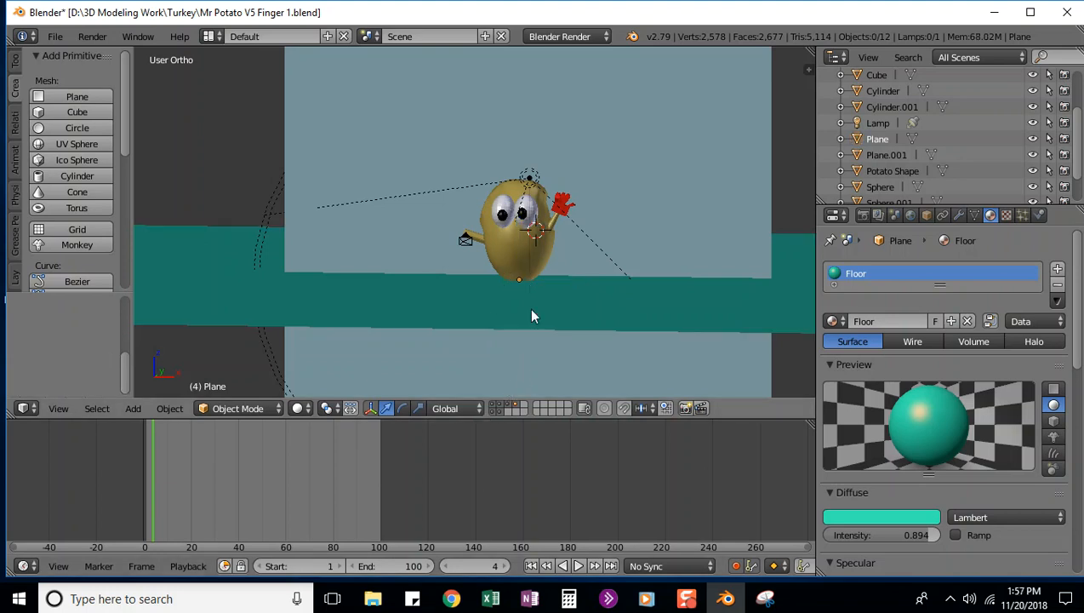
pyautogui.press('a')
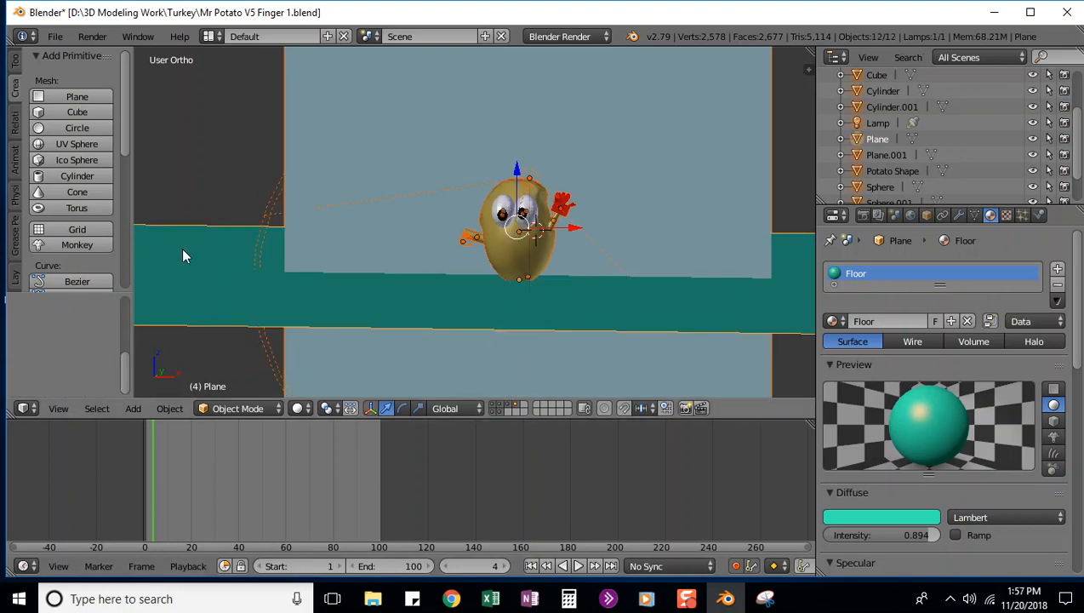
pyautogui.press('a')
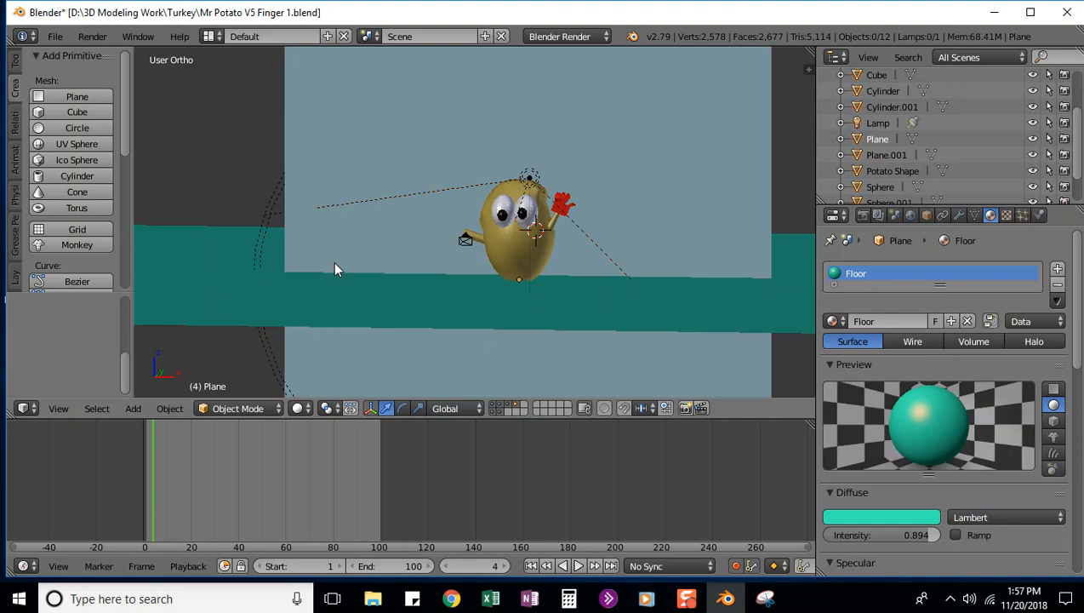
# Step: Show only the layers holding the potato body, eyes, pupils, arms and hand, keeping the floor and sky layers hidden
pyautogui.click(518, 408)
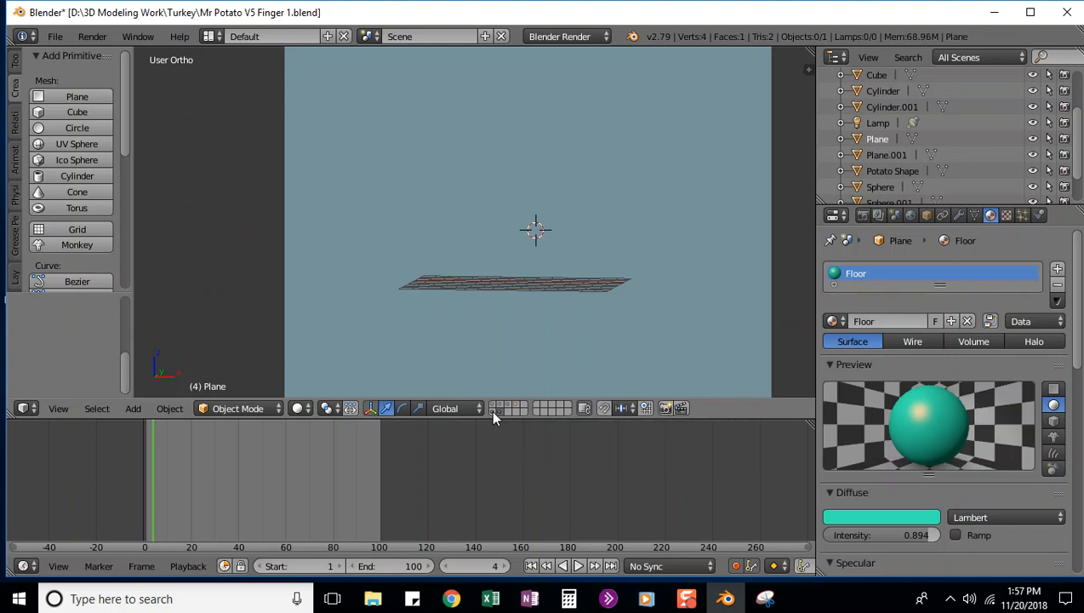
pyautogui.click(491, 410)
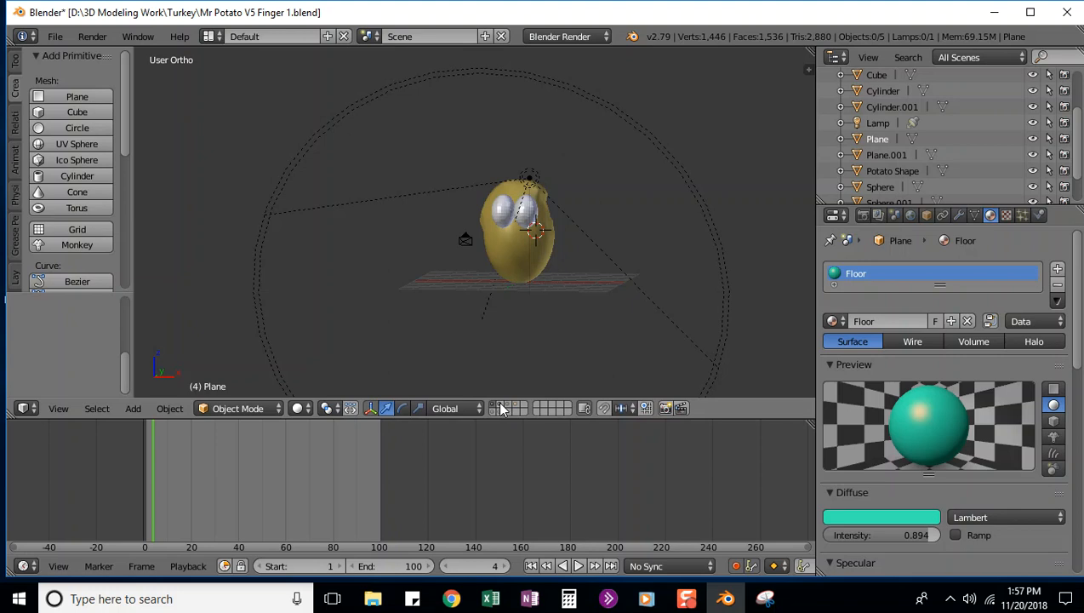
pyautogui.keyDown('shift'); pyautogui.click(502, 407); pyautogui.keyUp('shift')
pyautogui.keyDown('shift'); pyautogui.click(509, 409); pyautogui.keyUp('shift')
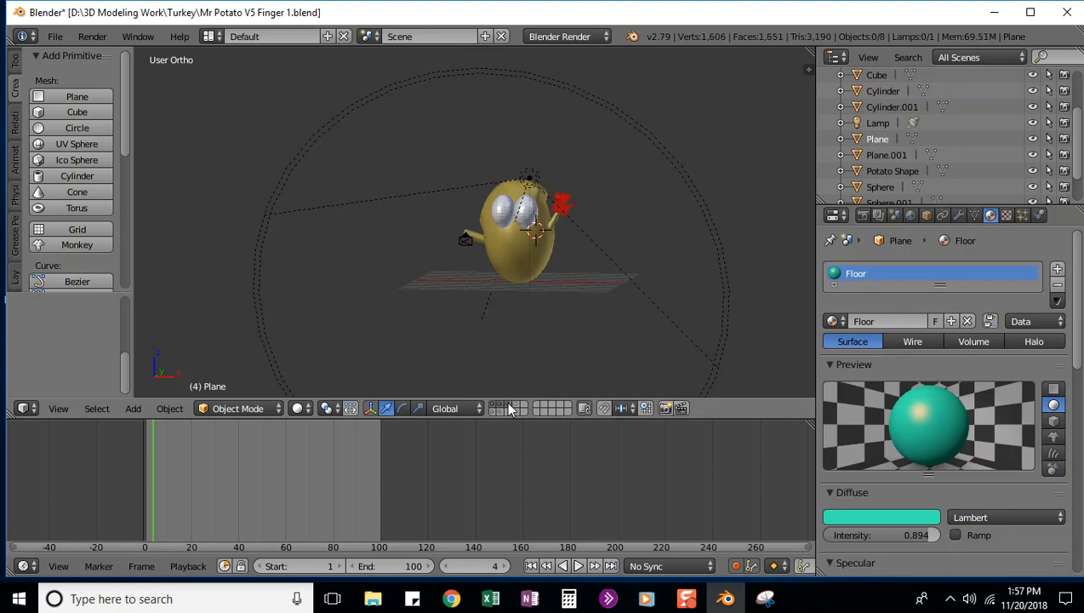
pyautogui.keyDown('shift'); pyautogui.click(518, 409); pyautogui.keyUp('shift')
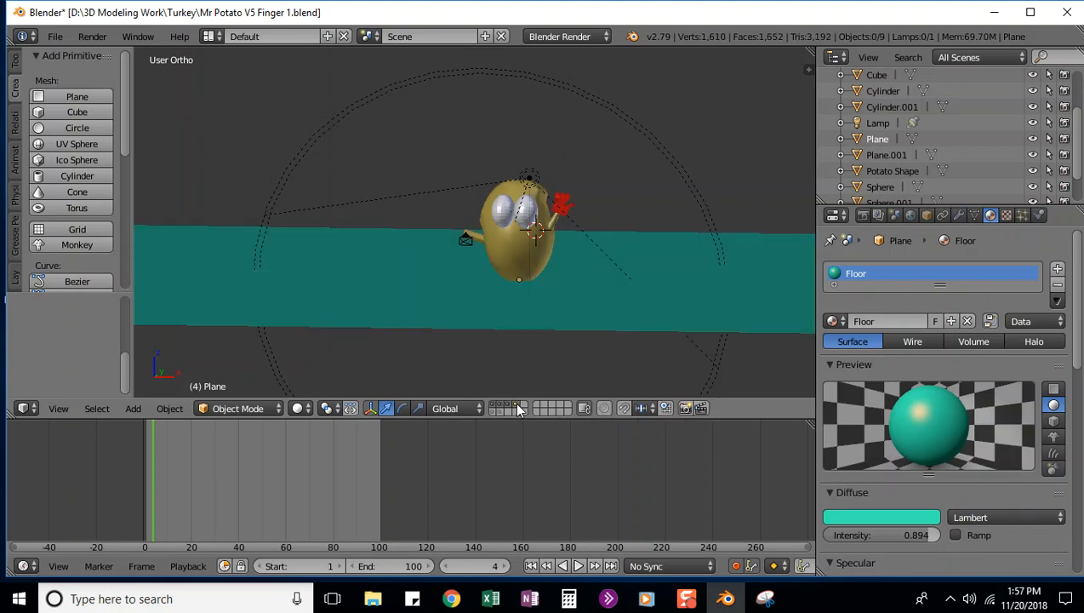
pyautogui.keyDown('shift'); pyautogui.click(518, 404); pyautogui.keyUp('shift')
pyautogui.keyDown('shift'); pyautogui.click(494, 411); pyautogui.keyUp('shift')
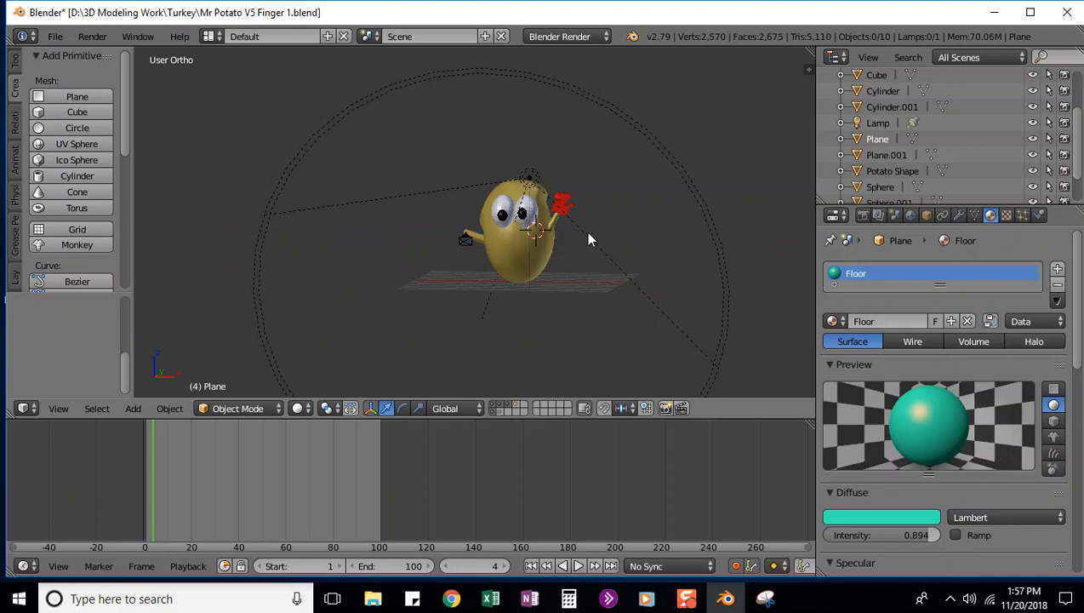
# Step: Box-select all parts of the Mr Potato character and remove the spot lamp from the selection
pyautogui.scroll(4, 621, 220)
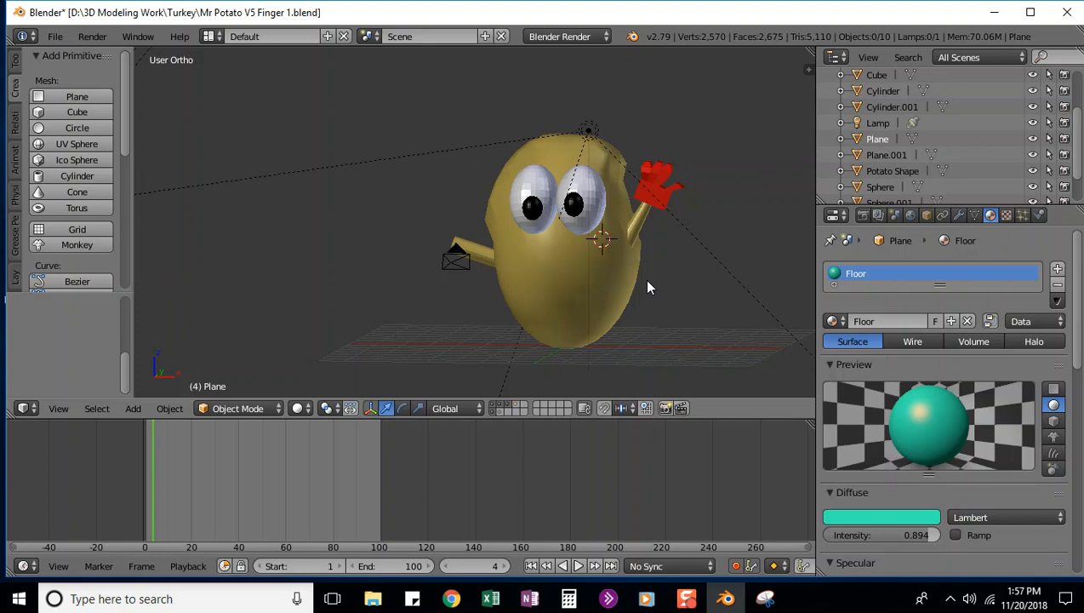
pyautogui.click(231, 407)
pyautogui.moveTo(672, 276); pyautogui.dragTo(677, 151, button='middle')
pyautogui.press('b')
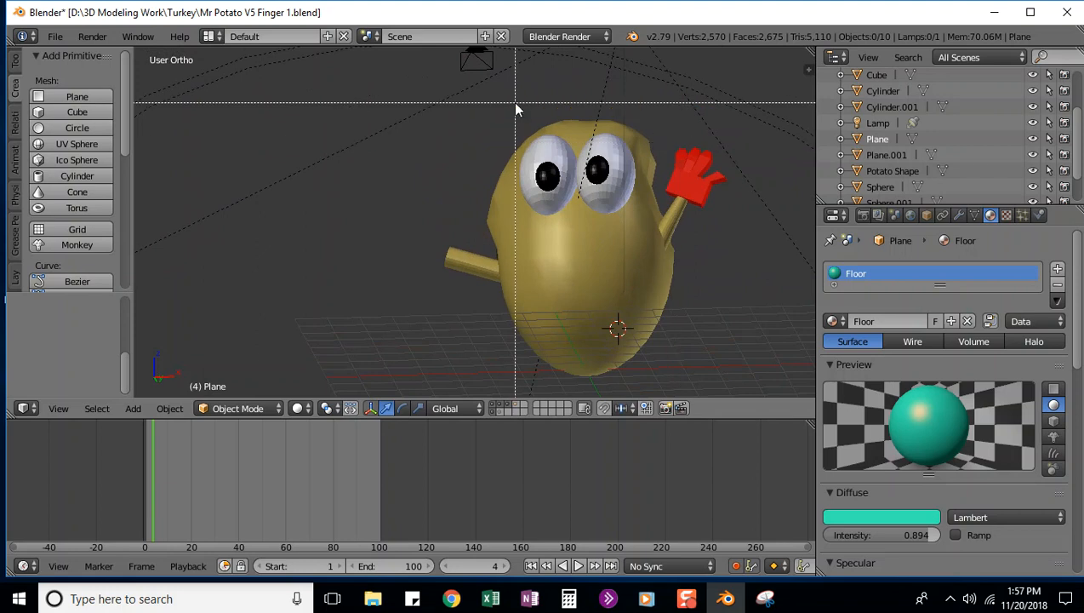
pyautogui.moveTo(418, 106); pyautogui.dragTo(752, 373)
pyautogui.moveTo(767, 305); pyautogui.dragTo(713, 350, button='middle')
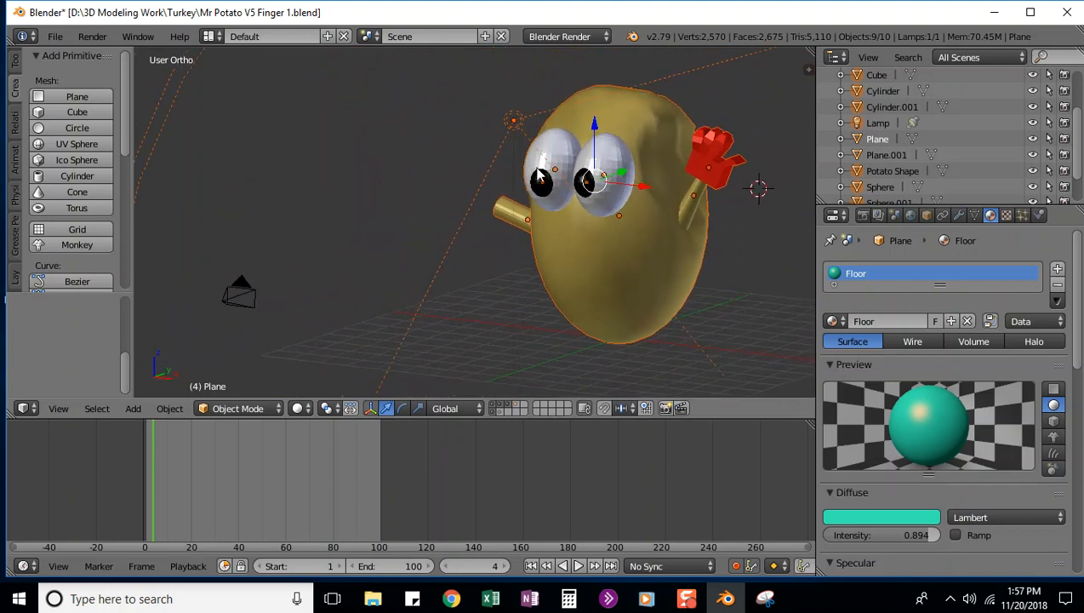
pyautogui.keyDown('shift'); pyautogui.rightClick(515, 121); pyautogui.keyUp('shift')
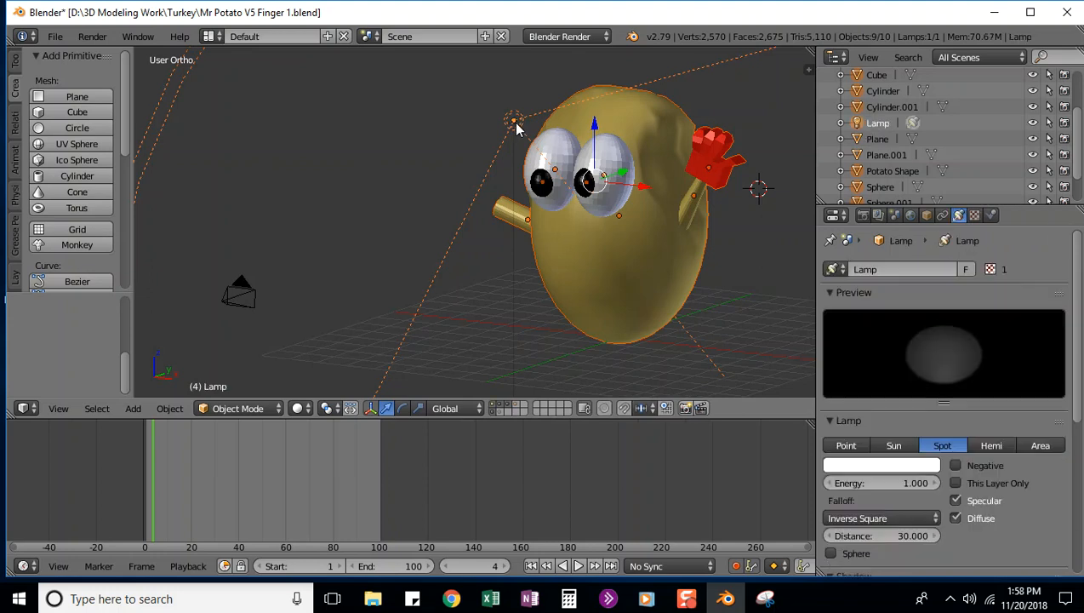
pyautogui.keyDown('shift'); pyautogui.rightClick(511, 119); pyautogui.keyUp('shift')
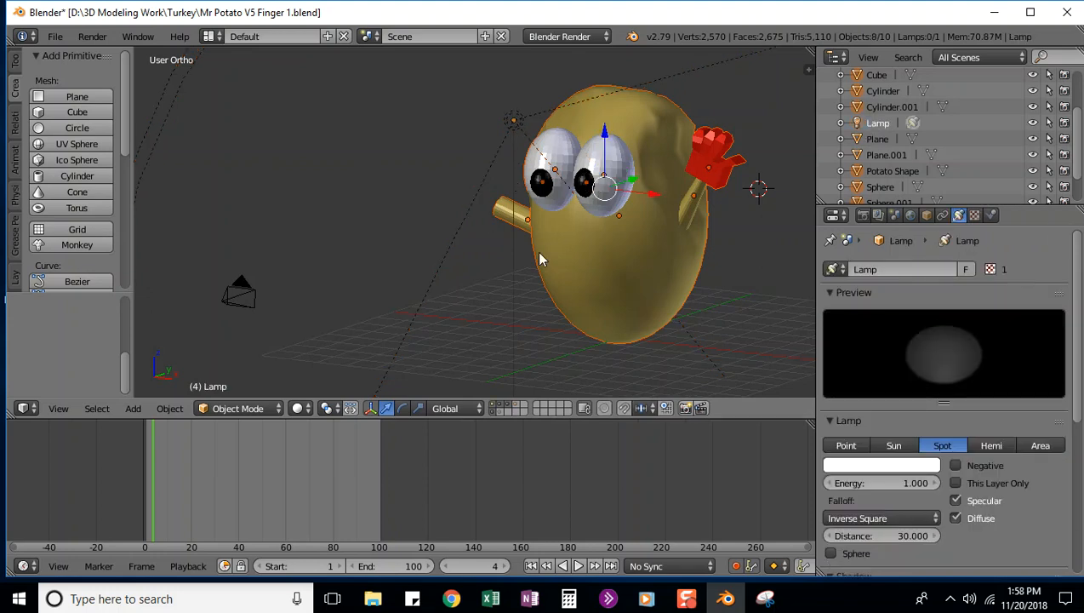
# Step: Deselect everything, then try to select the potato body, pupils and eyes one by one
pyautogui.press('a')
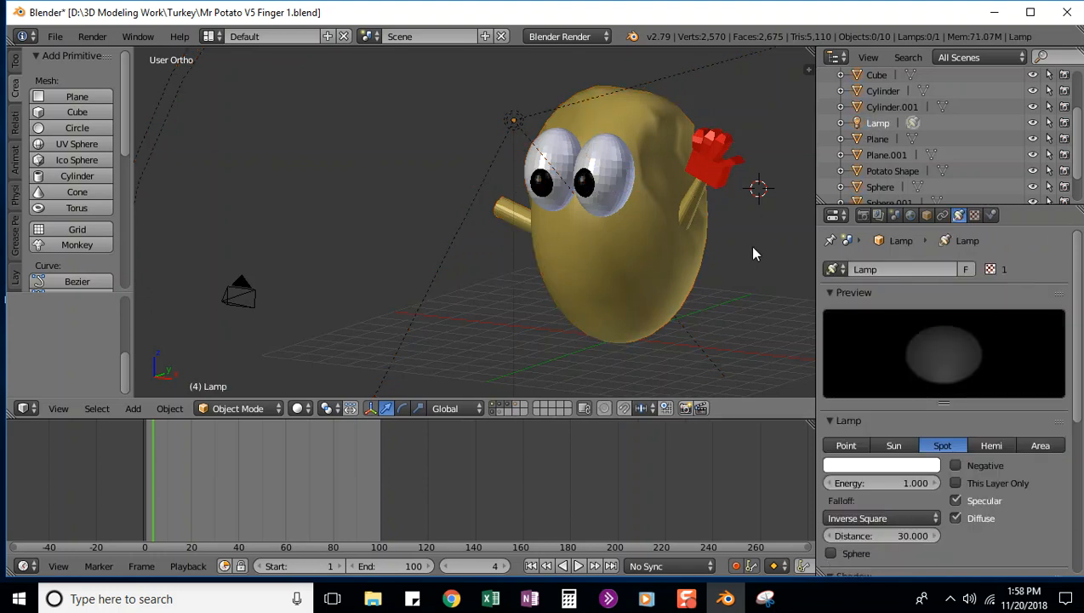
pyautogui.rightClick(634, 259)
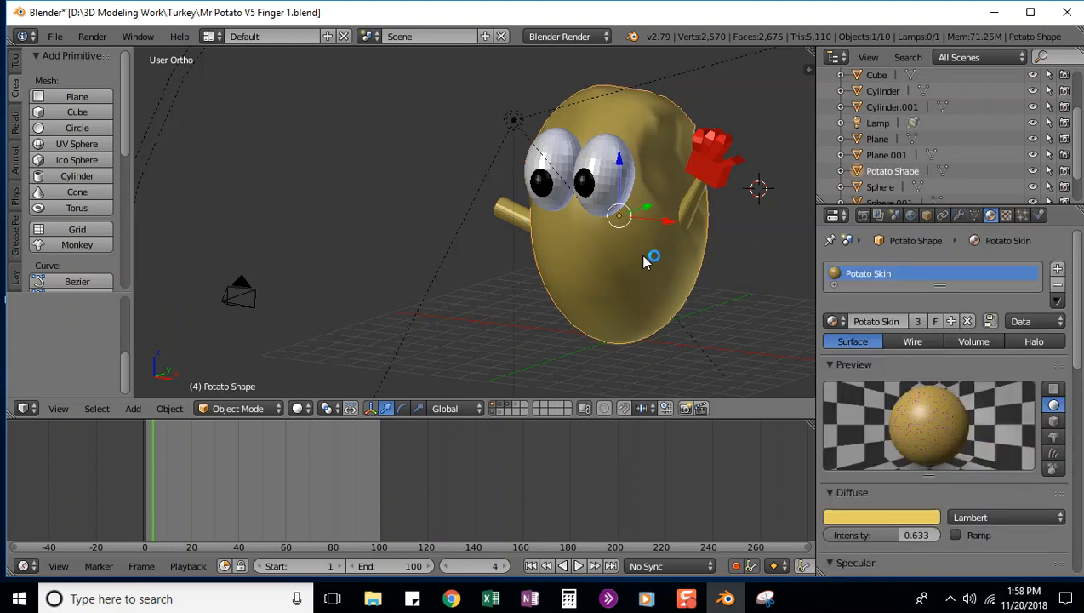
pyautogui.keyDown('shift'); pyautogui.rightClick(601, 189); pyautogui.keyUp('shift')
pyautogui.keyDown('shift'); pyautogui.rightClick(589, 184); pyautogui.keyUp('shift')
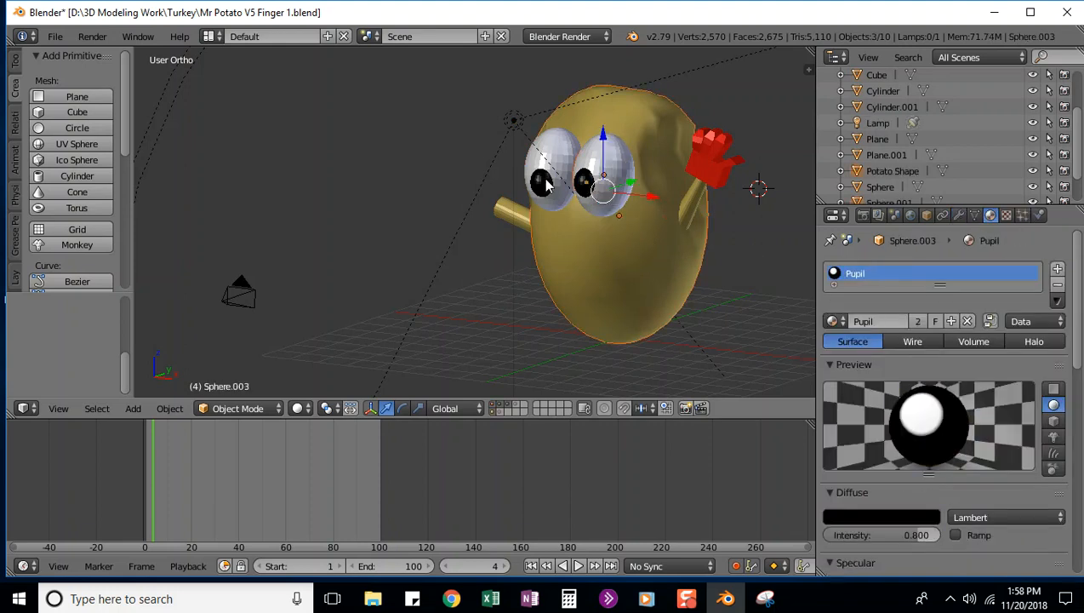
pyautogui.keyDown('shift'); pyautogui.rightClick(546, 184); pyautogui.keyUp('shift')
pyautogui.keyDown('shift'); pyautogui.rightClick(563, 160); pyautogui.keyUp('shift')
pyautogui.keyDown('shift'); pyautogui.rightClick(516, 208); pyautogui.keyUp('shift')
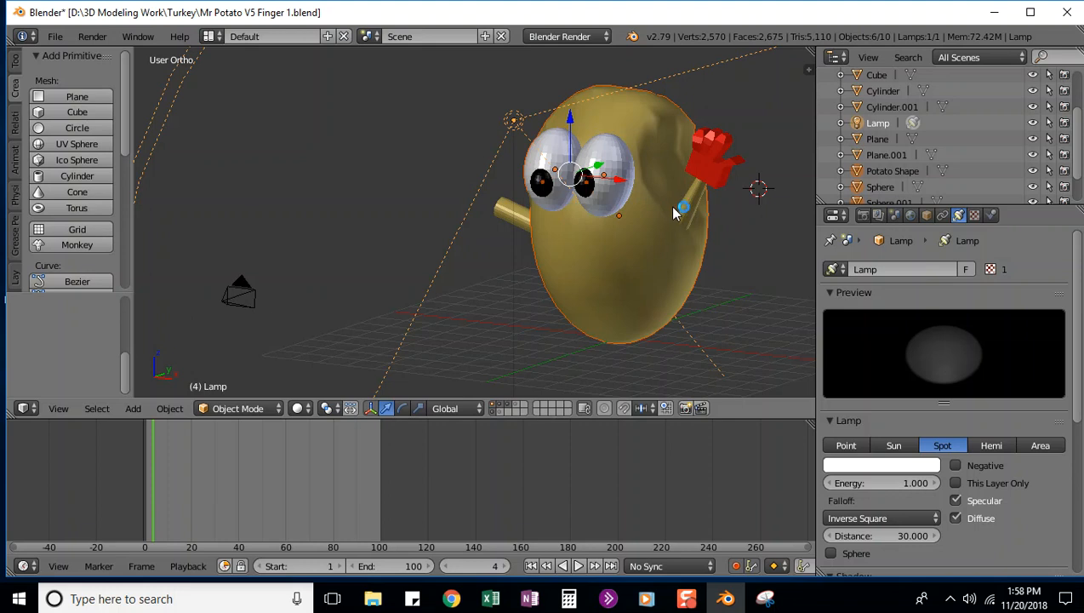
pyautogui.keyDown('shift'); pyautogui.rightClick(476, 263); pyautogui.keyUp('shift')
# Step: Try to add the short arm, the red gloved hand and the eyes to the character selection from other viewing angles
pyautogui.moveTo(430, 206); pyautogui.dragTo(593, 265, button='middle')
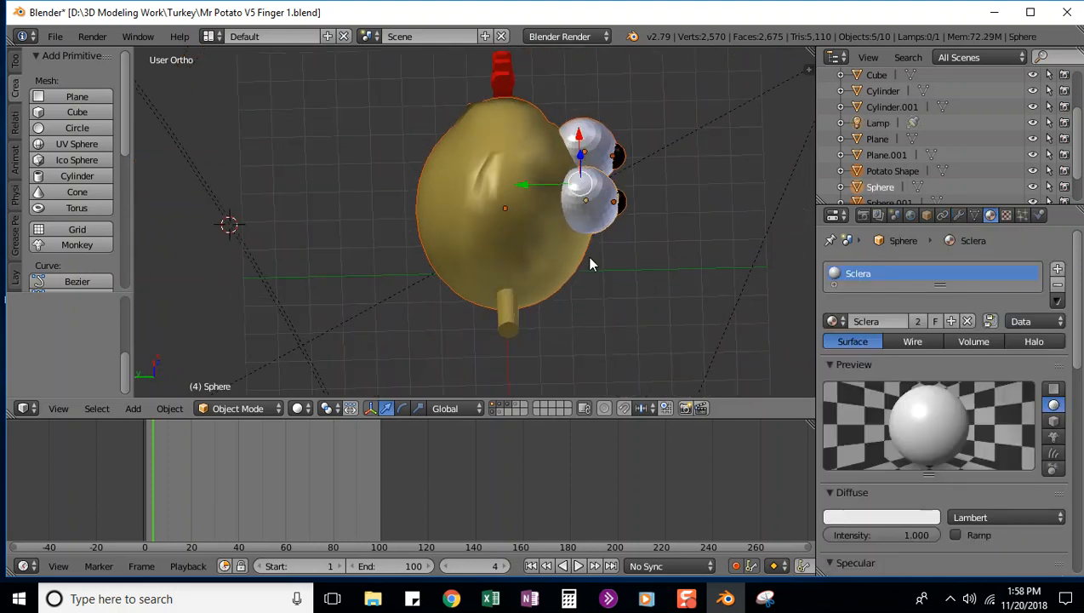
pyautogui.keyDown('shift'); pyautogui.rightClick(511, 306); pyautogui.keyUp('shift')
pyautogui.moveTo(613, 324)
pyautogui.mouseDown(button='middle')
pyautogui.moveTo(619, 312)
pyautogui.moveTo(581, 324)
pyautogui.moveTo(600, 311)
pyautogui.mouseUp(button='middle')
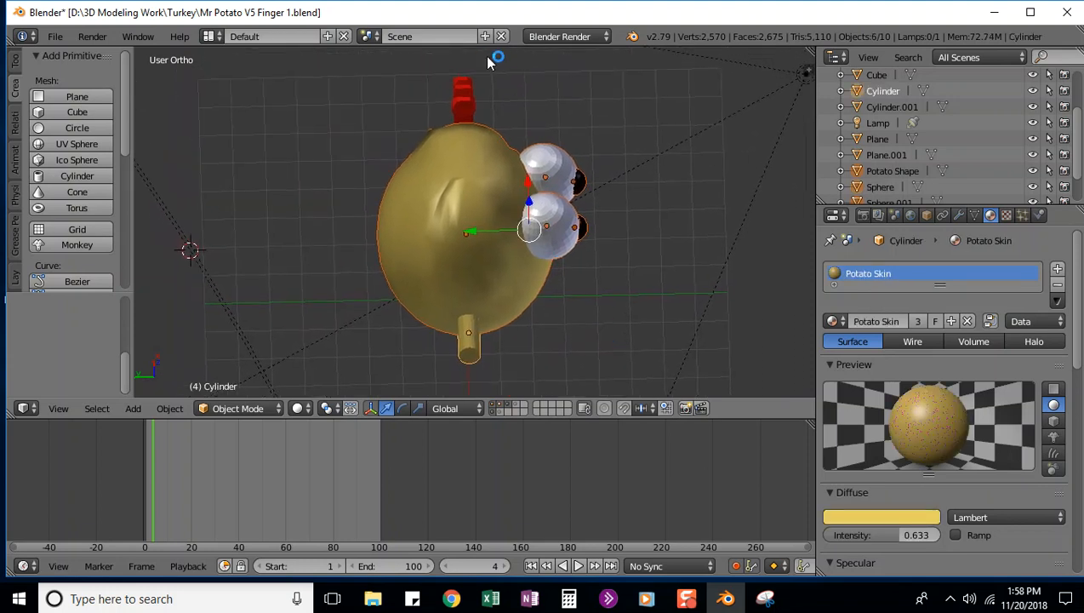
pyautogui.keyDown('shift'); pyautogui.rightClick(470, 91); pyautogui.keyUp('shift')
pyautogui.moveTo(639, 253); pyautogui.dragTo(477, 157, button='middle')
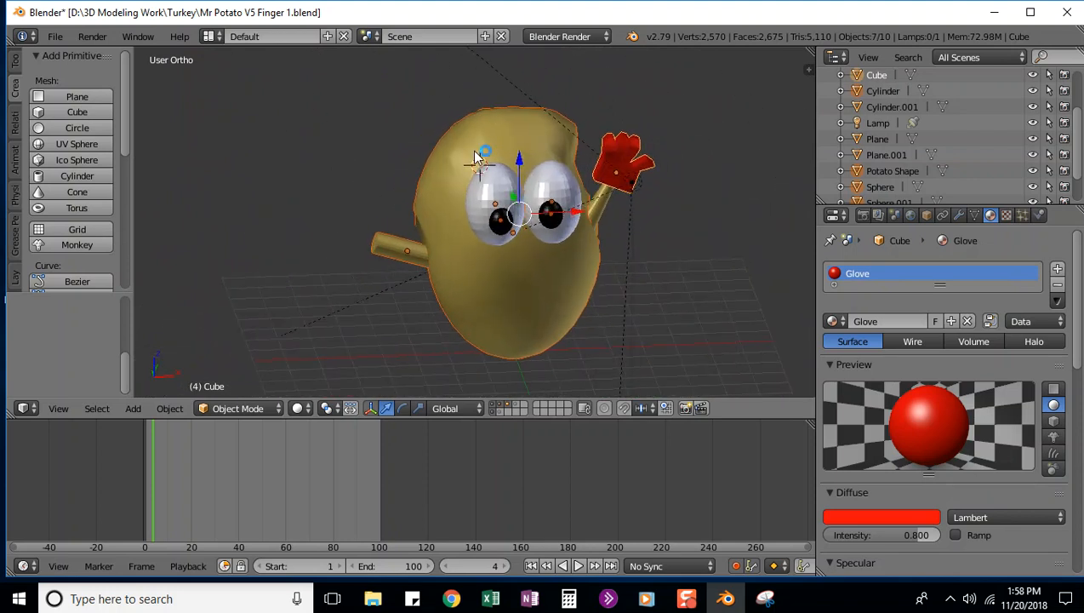
pyautogui.rightClick(562, 191)
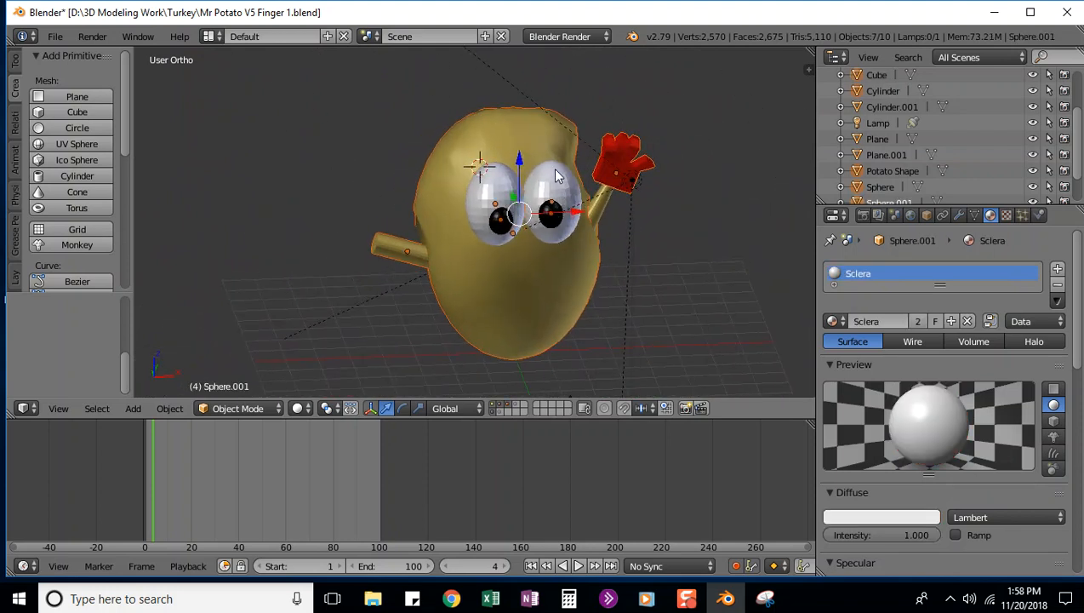
pyautogui.rightClick(558, 176)
pyautogui.rightClick(485, 195)
pyautogui.rightClick(569, 191)
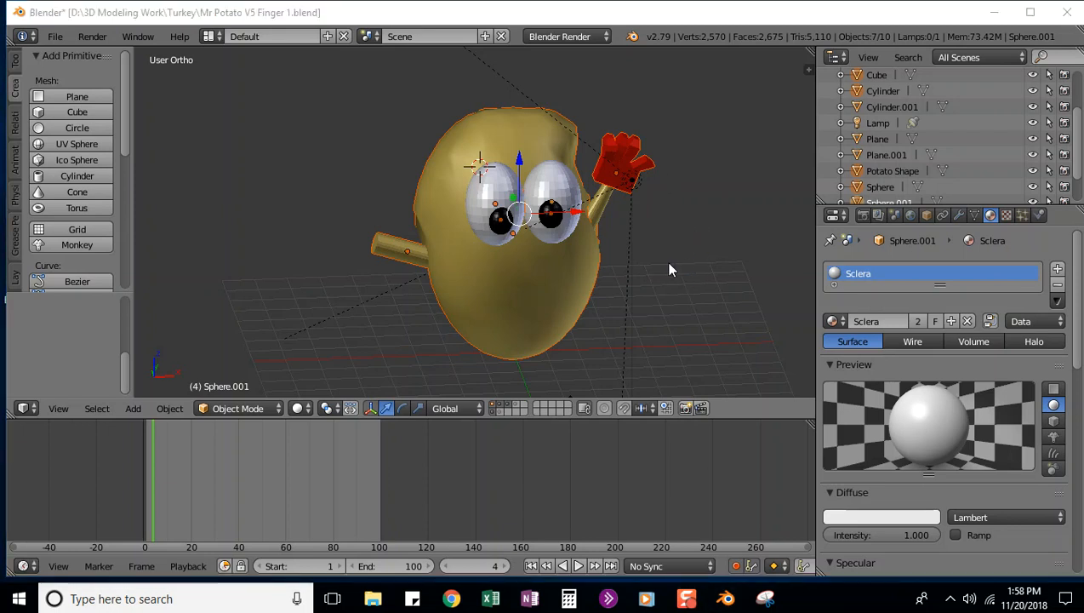
# Step: Hide the Camera, Lamp, Plane and Plane.001 objects in the viewport, leaving the potato character's parts shown
pyautogui.scroll(-2, 664, 272)
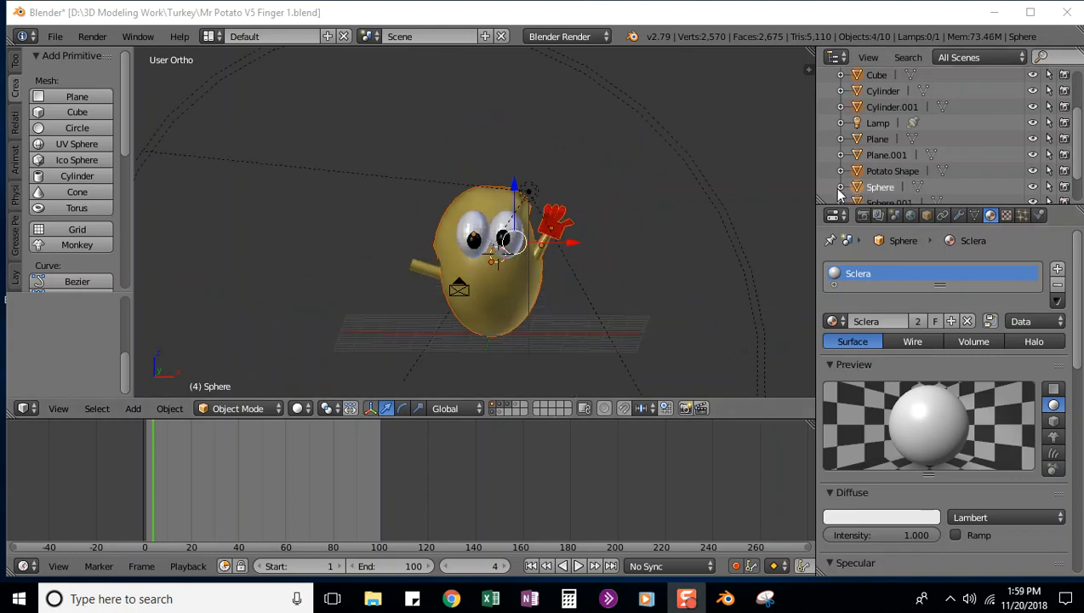
pyautogui.scroll(4, 955, 136)
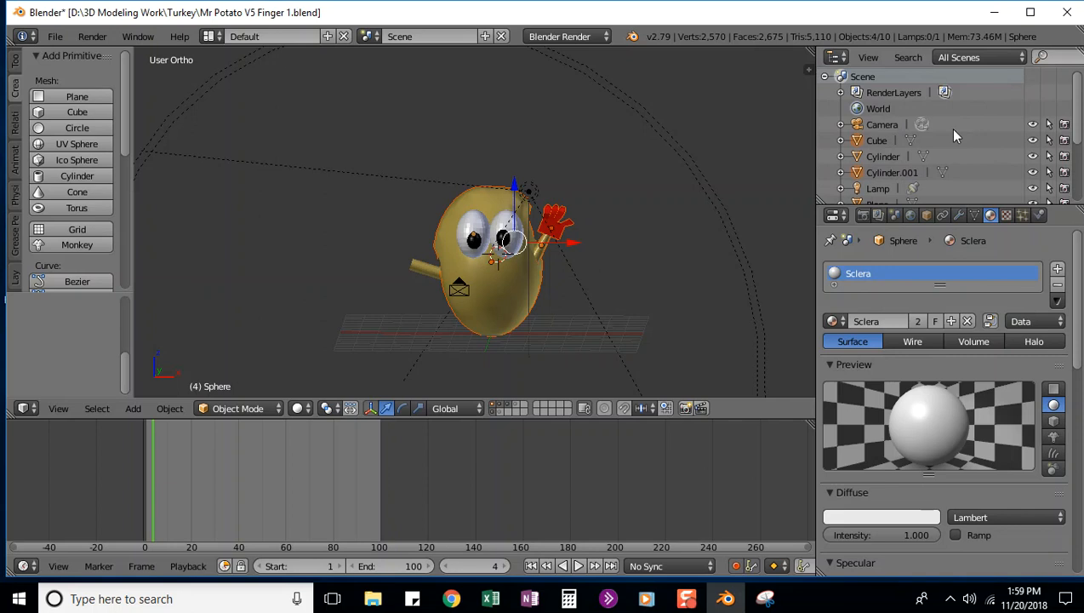
pyautogui.click(1032, 125)
pyautogui.scroll(-2, 614, 208)
pyautogui.scroll(1, 613, 208)
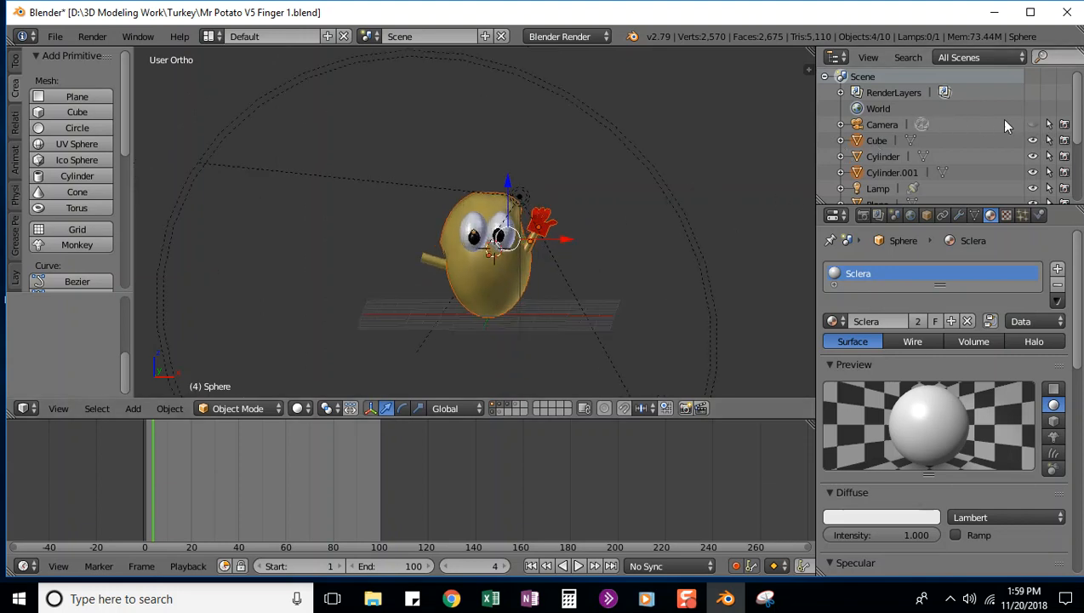
pyautogui.scroll(-1, 946, 153)
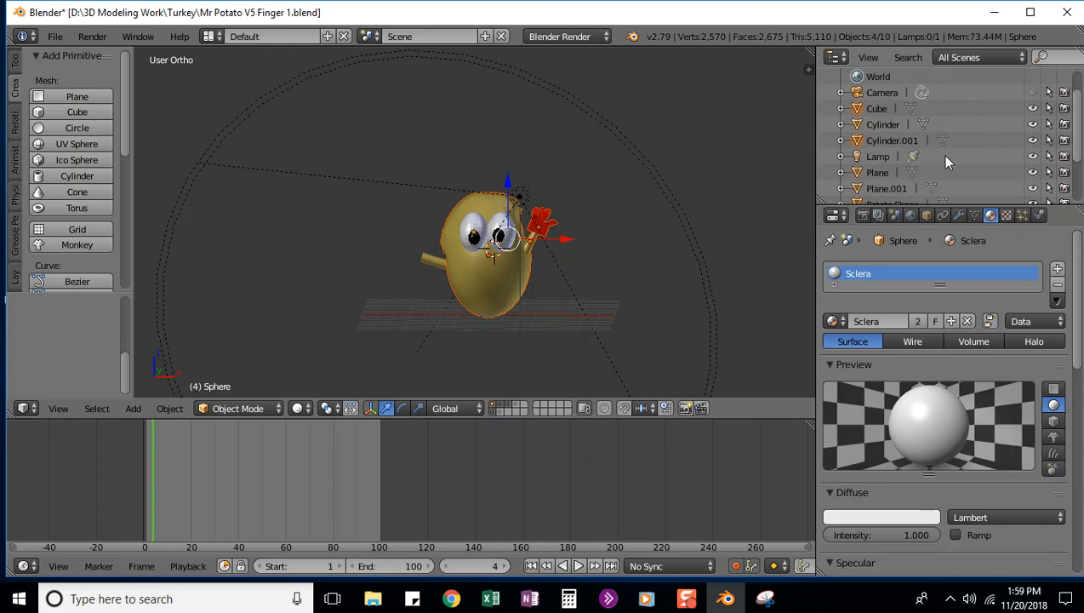
pyautogui.click(1032, 157)
pyautogui.click(1033, 173)
pyautogui.scroll(-1, 957, 153)
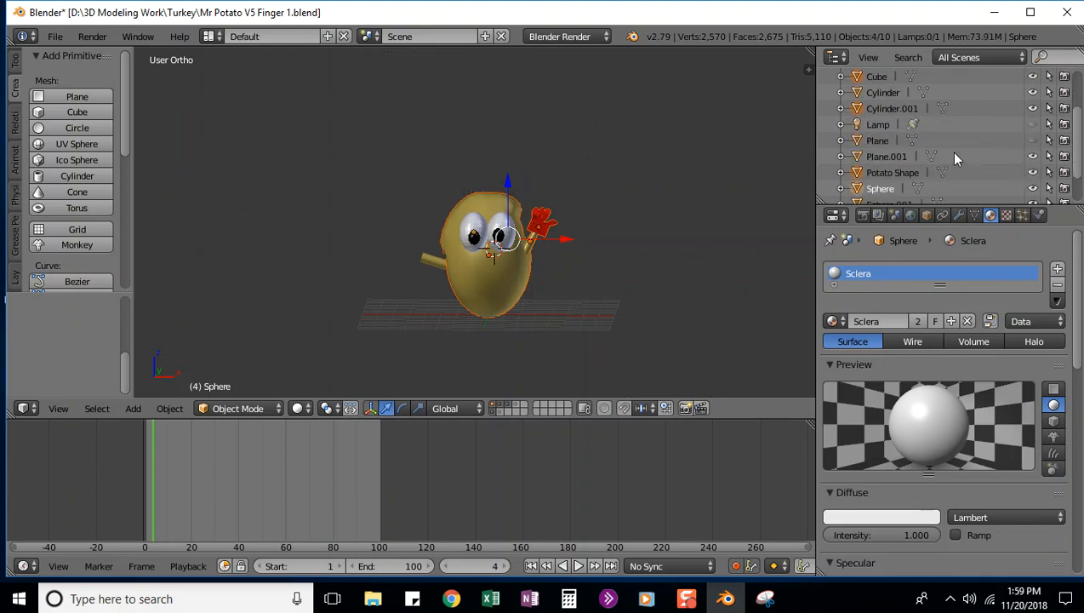
pyautogui.scroll(-1, 988, 136)
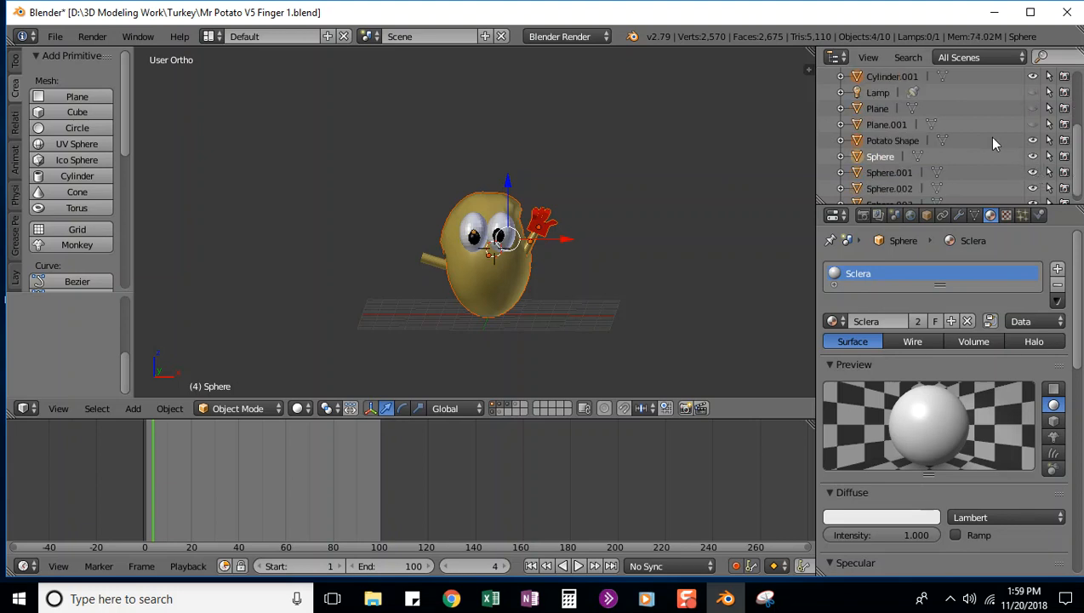
pyautogui.scroll(-1, 996, 153)
pyautogui.scroll(2, 998, 158)
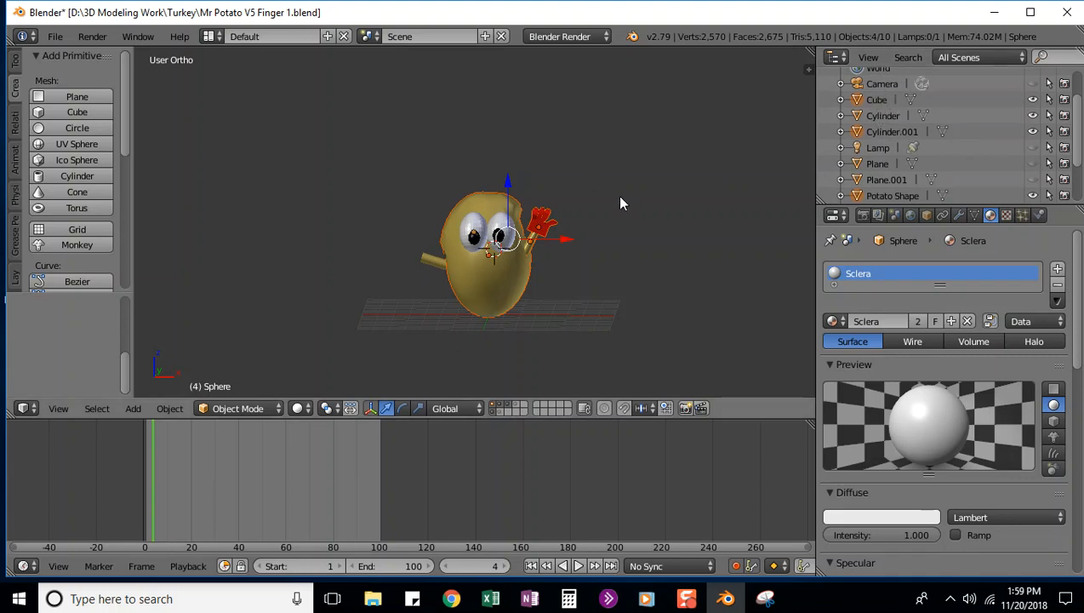
# Step: Select all visible potato parts and move them slightly upward at frame 4 with auto keying
pyautogui.press('a')
pyautogui.press('a')
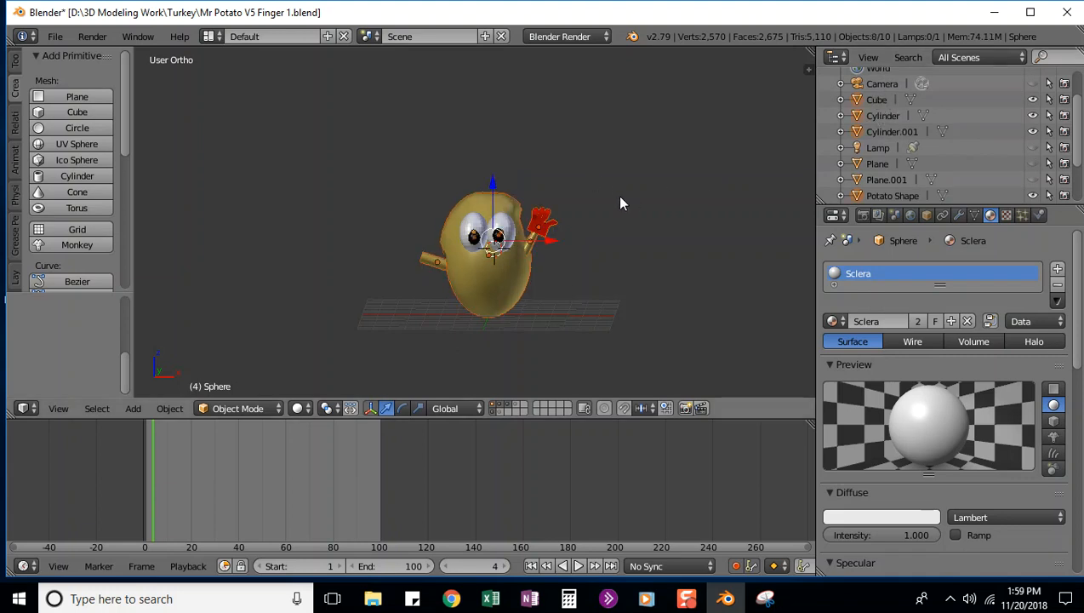
pyautogui.press('g')
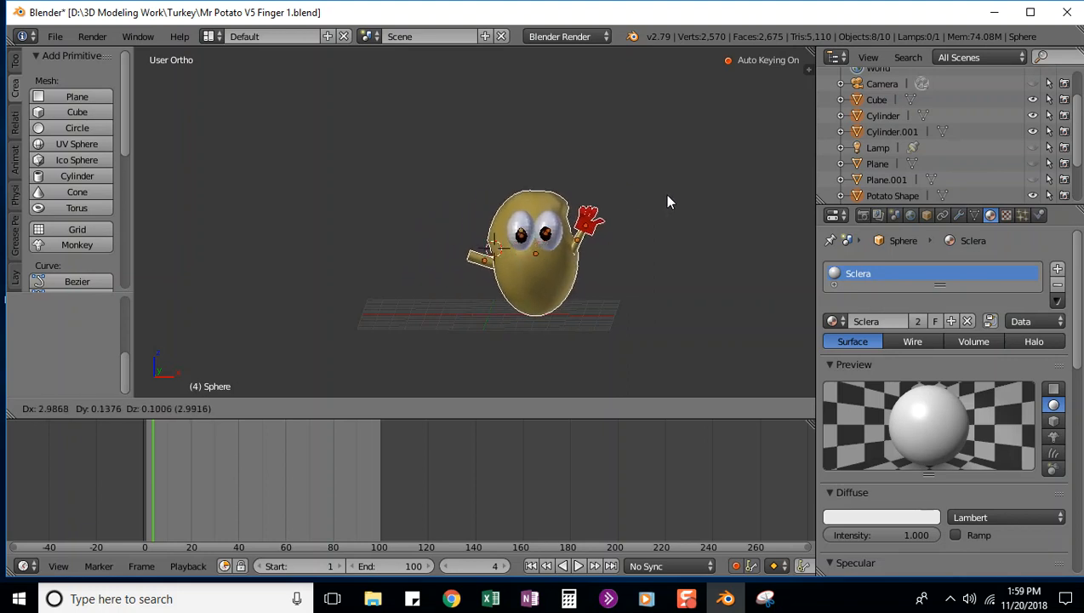
pyautogui.click(621, 173)
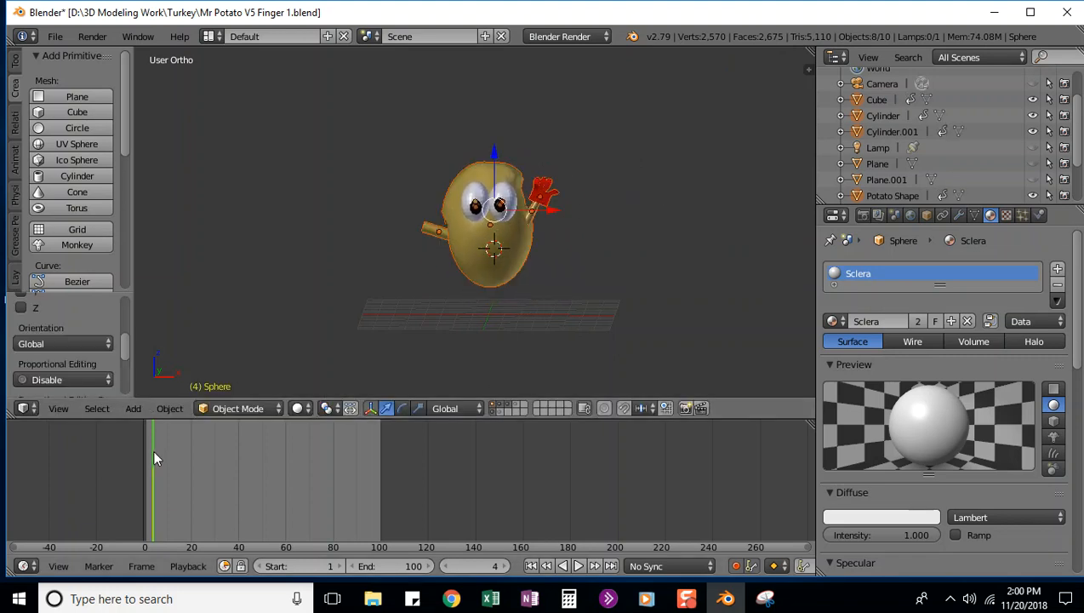
# Step: Go to frame 10 and raise the whole potato character higher above the grid to key its jump
pyautogui.moveTo(154, 458); pyautogui.dragTo(168, 458)
pyautogui.press('g')
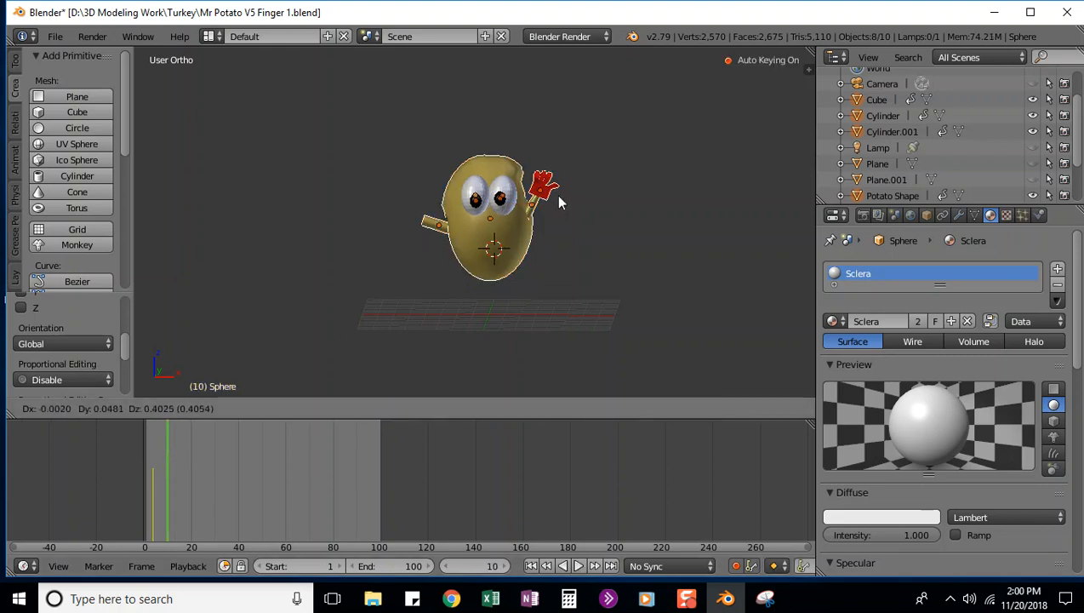
pyautogui.click(563, 155)
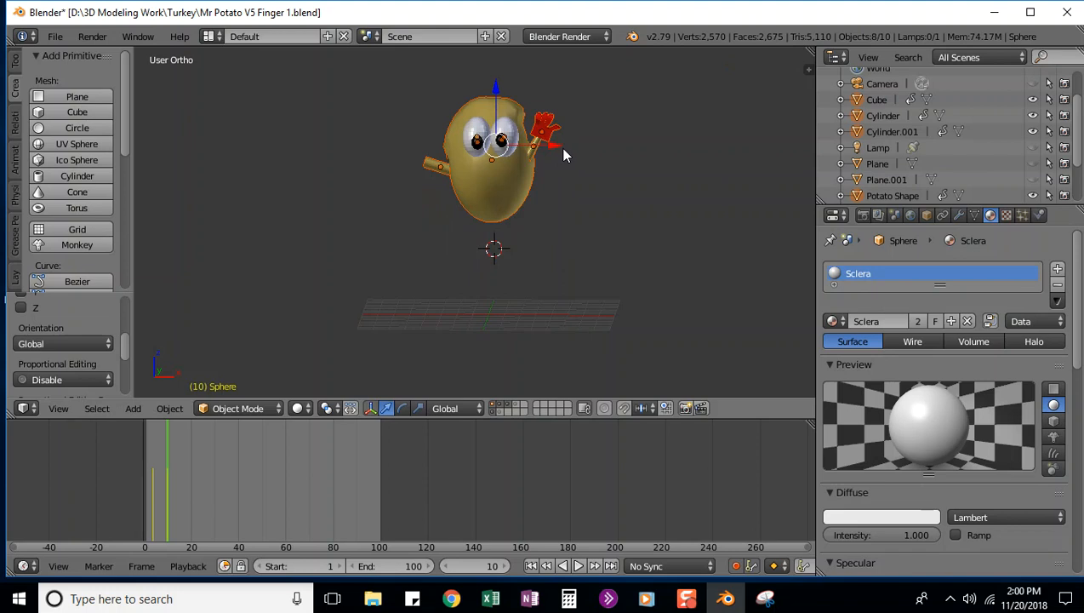
# Step: Go to frame 16 and rotate the whole character counterclockwise by about 50 degrees in mid-air to key the start of its flip
pyautogui.click(181, 481)
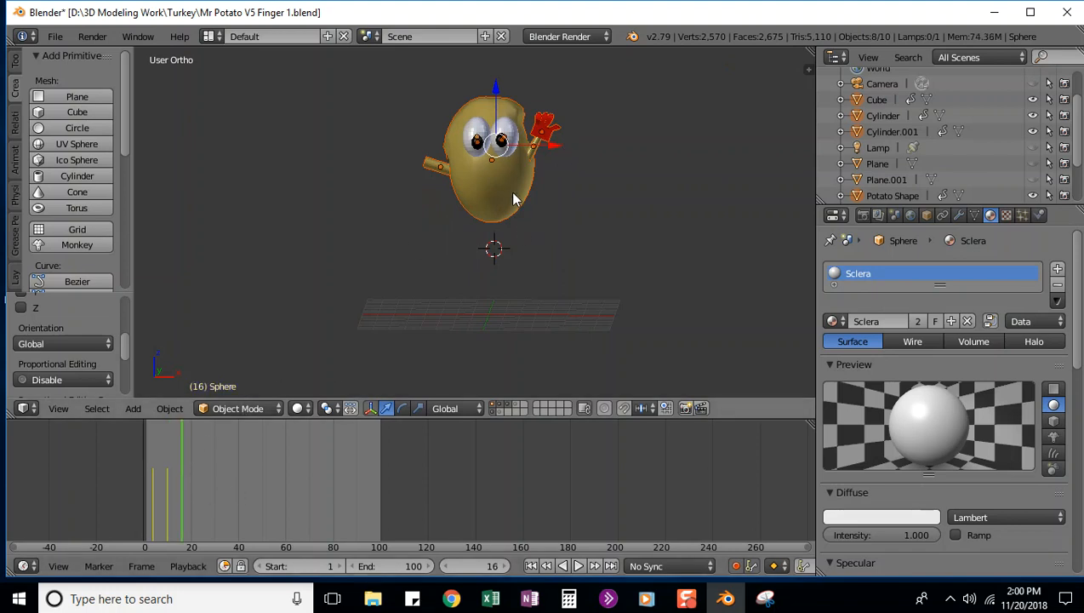
pyautogui.press('g')
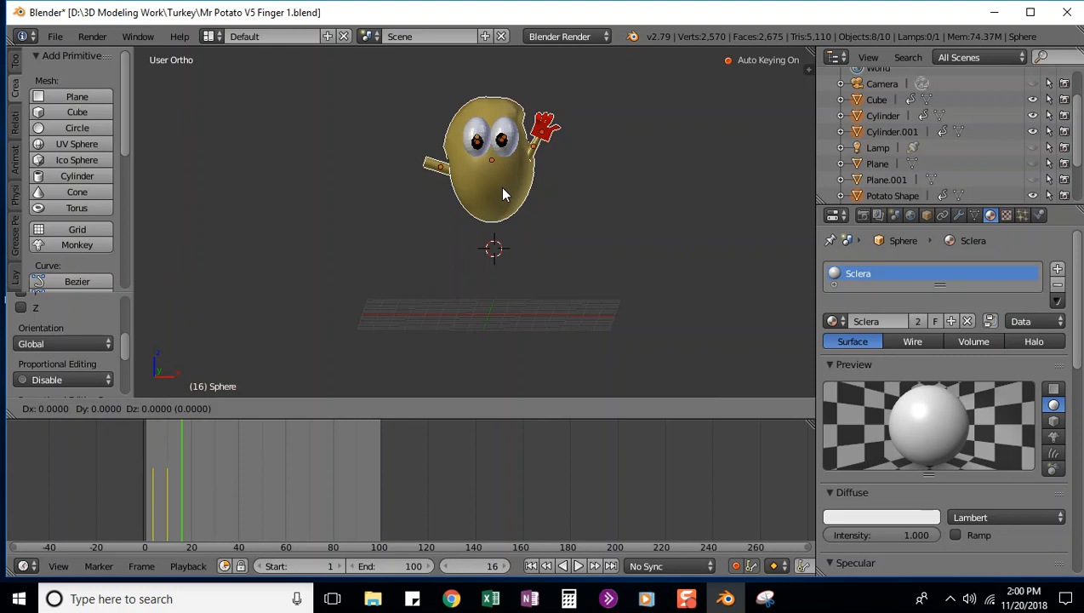
pyautogui.press('r')
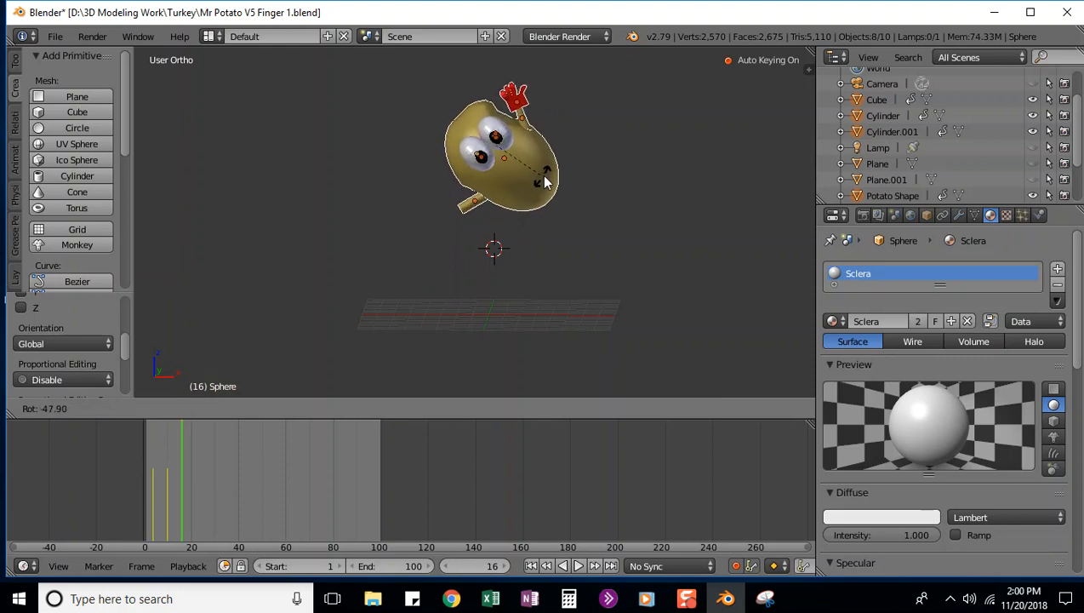
pyautogui.click(545, 172)
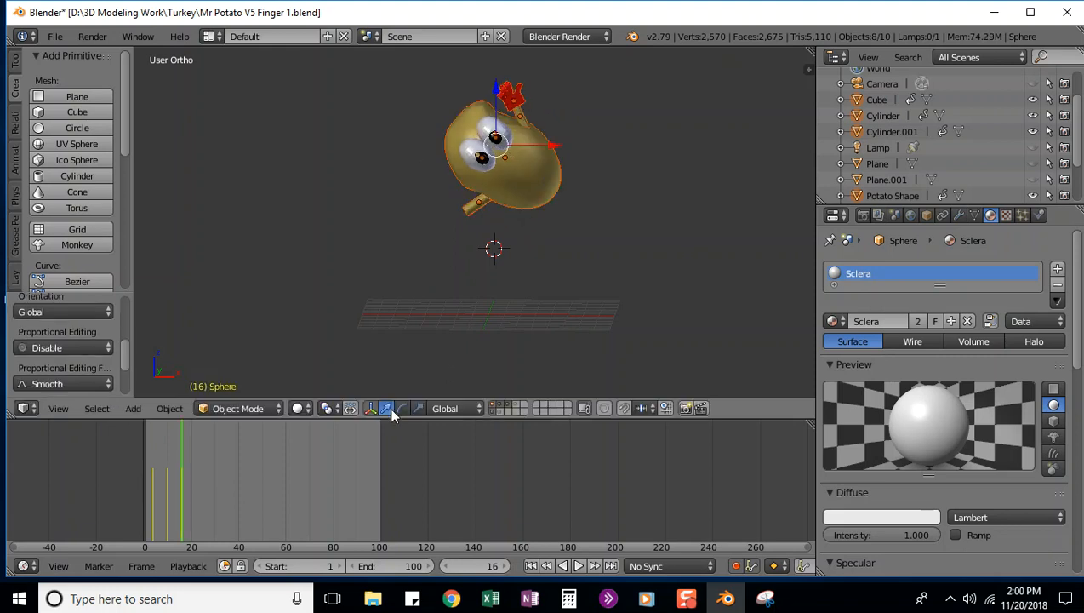
pyautogui.press('i')
# Step: Go to frame 23 and rotate the character further counterclockwise so its head tips sideways and down
pyautogui.moveTo(182, 450); pyautogui.dragTo(198, 449)
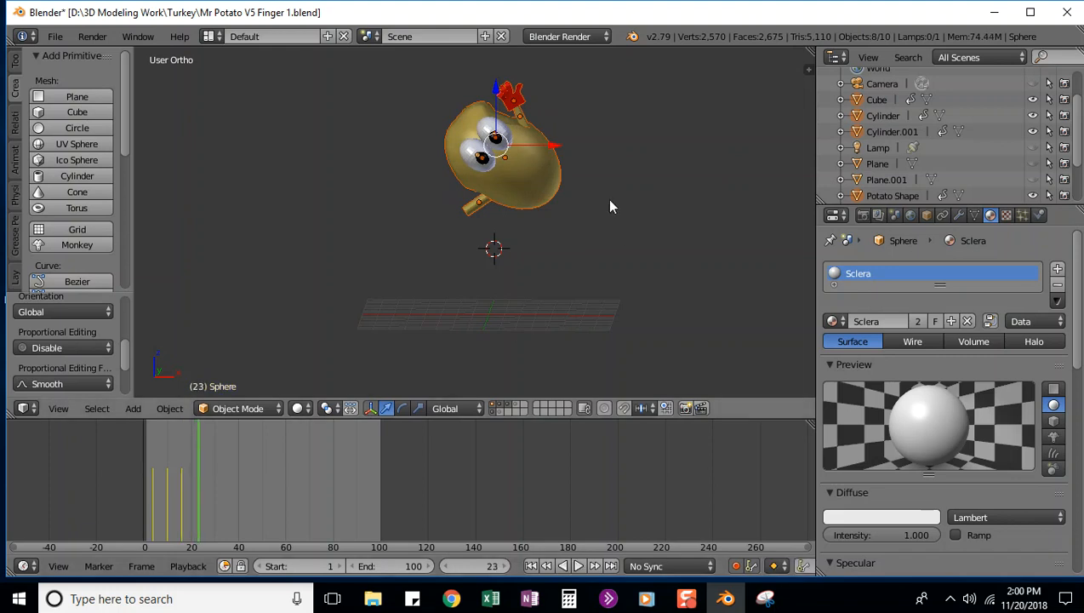
pyautogui.press('r')
pyautogui.click(588, 84)
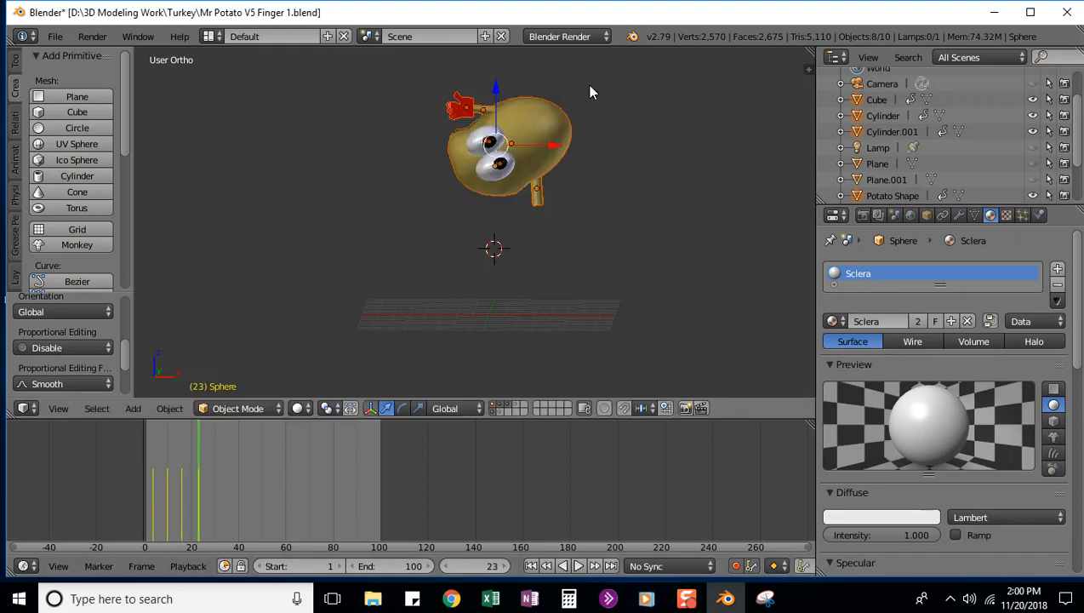
# Step: Play the animation ahead to frame 29, rotate the character about 23 degrees further counterclockwise and move it slightly down and left
pyautogui.hotkey('alt', 'a')
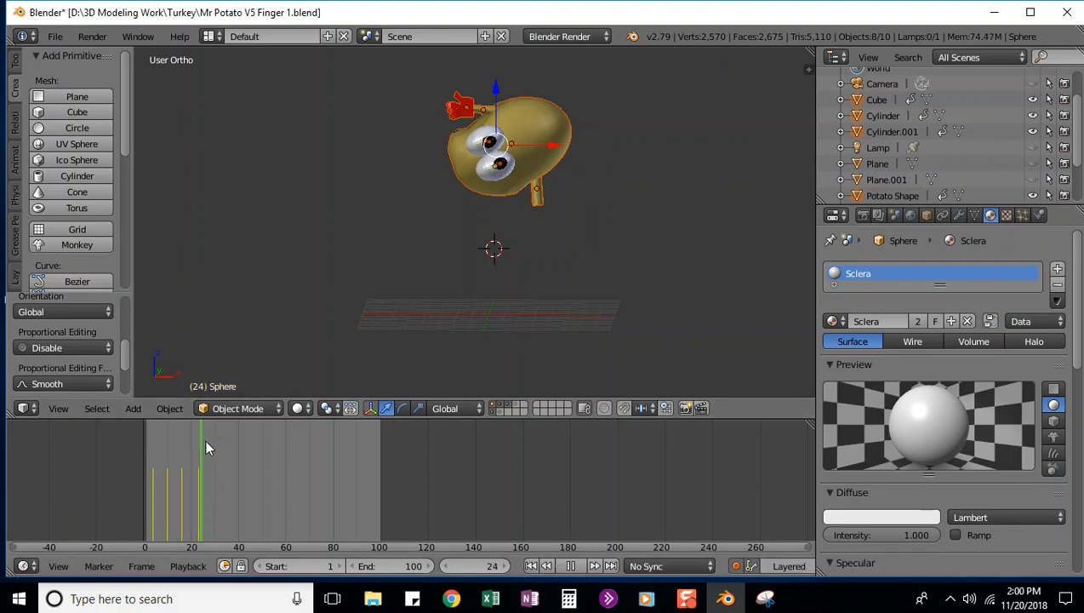
pyautogui.hotkey('alt', 'a')
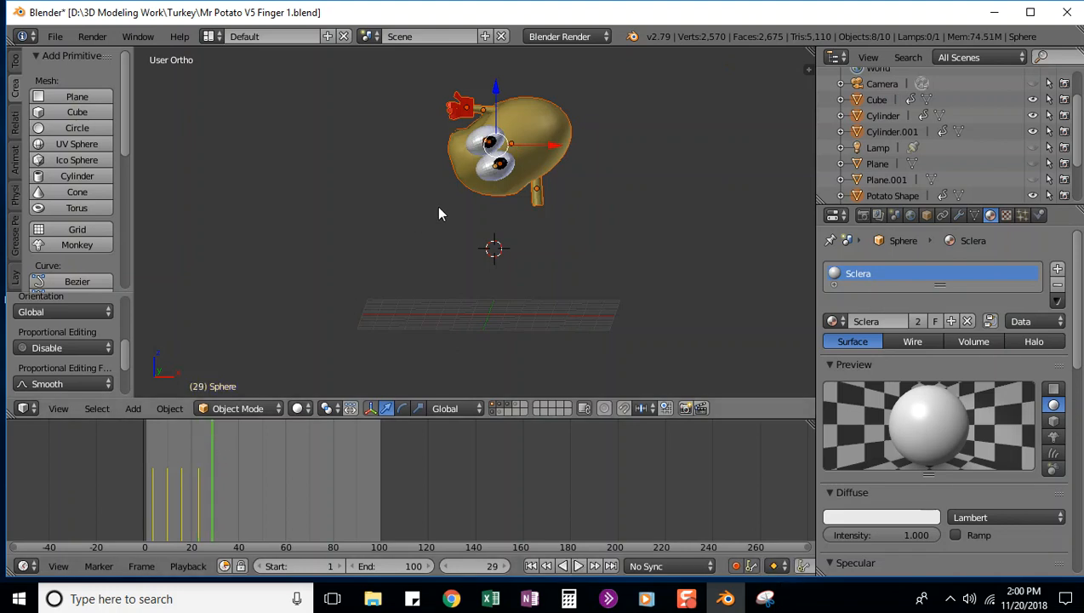
pyautogui.press('r')
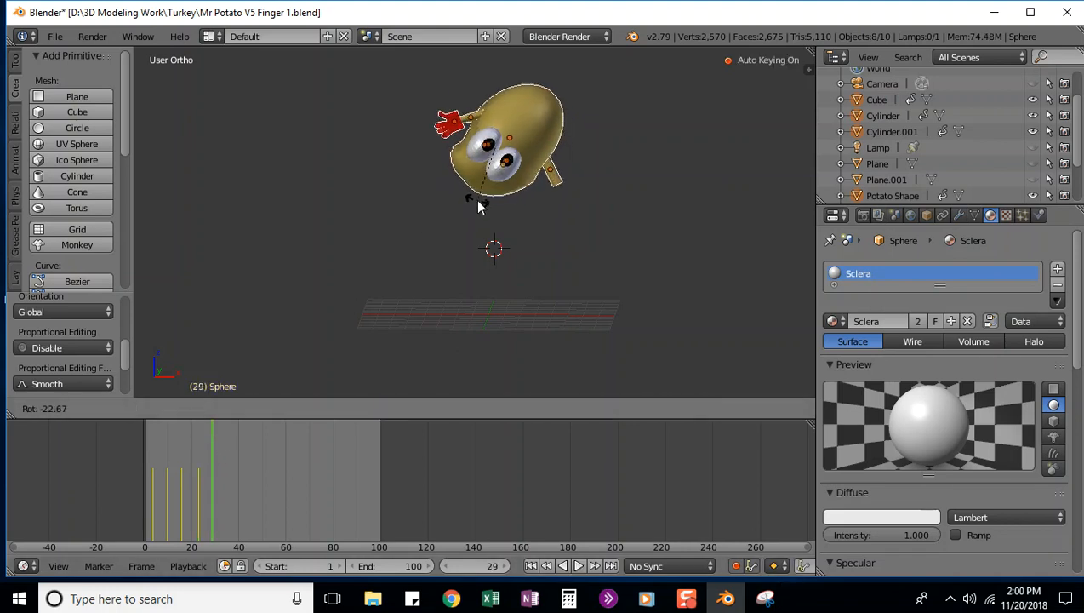
pyautogui.click(477, 206)
pyautogui.press('g')
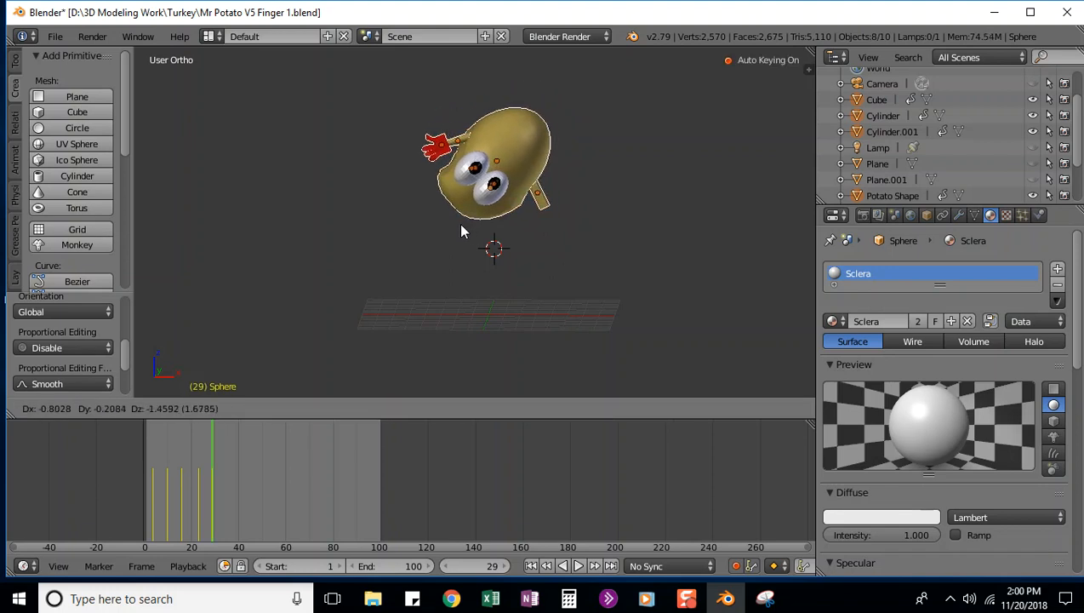
pyautogui.click(452, 225)
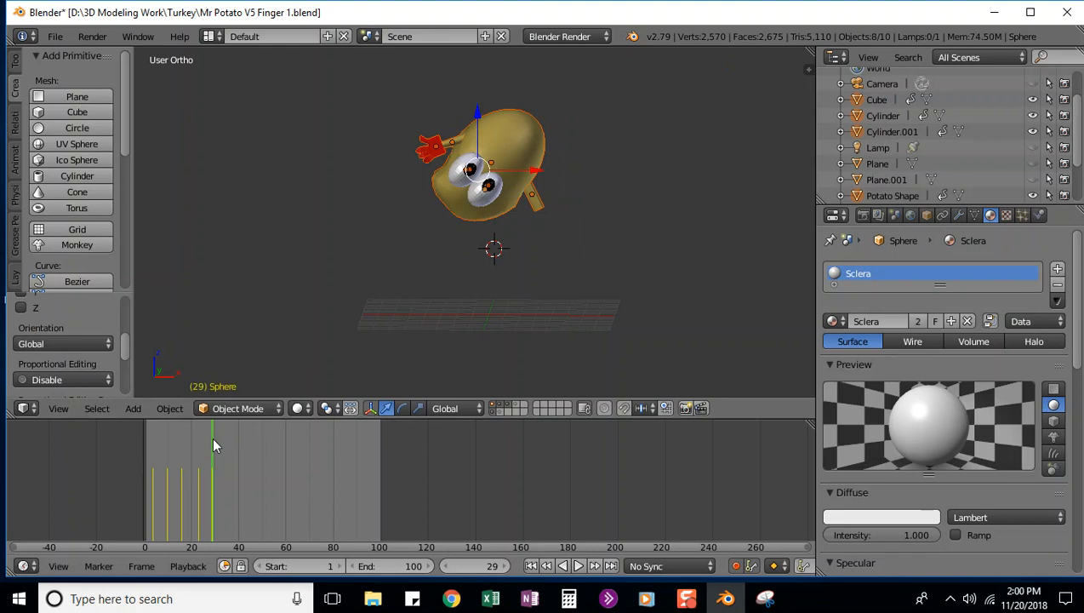
# Step: Go to frame 36, lower the character further and rotate it counterclockwise until it is nearly upside down
pyautogui.moveTo(214, 442); pyautogui.dragTo(228, 443)
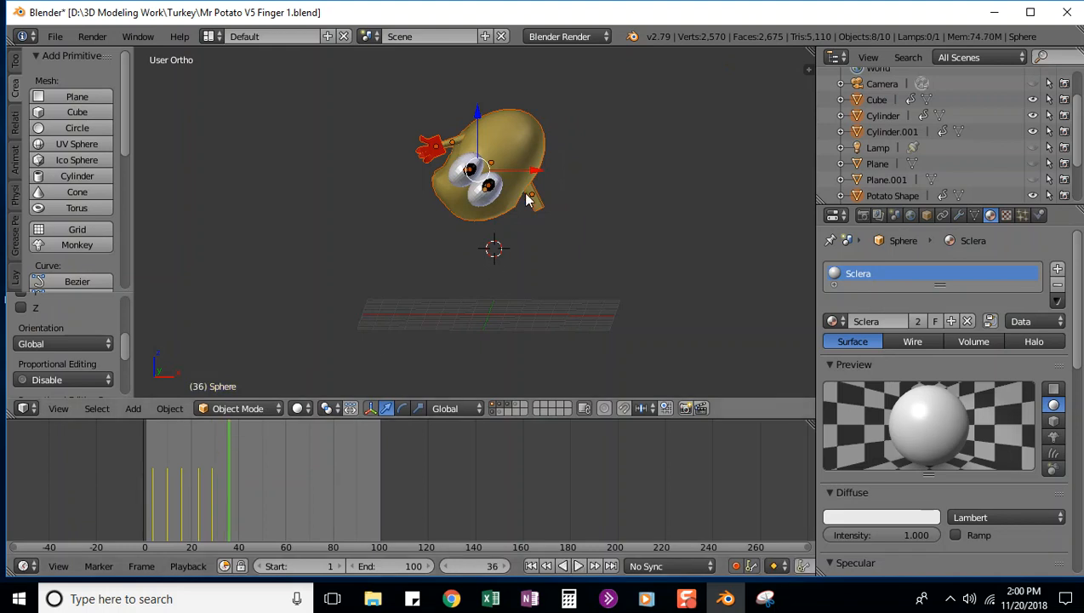
pyautogui.press('g')
pyautogui.click(522, 223)
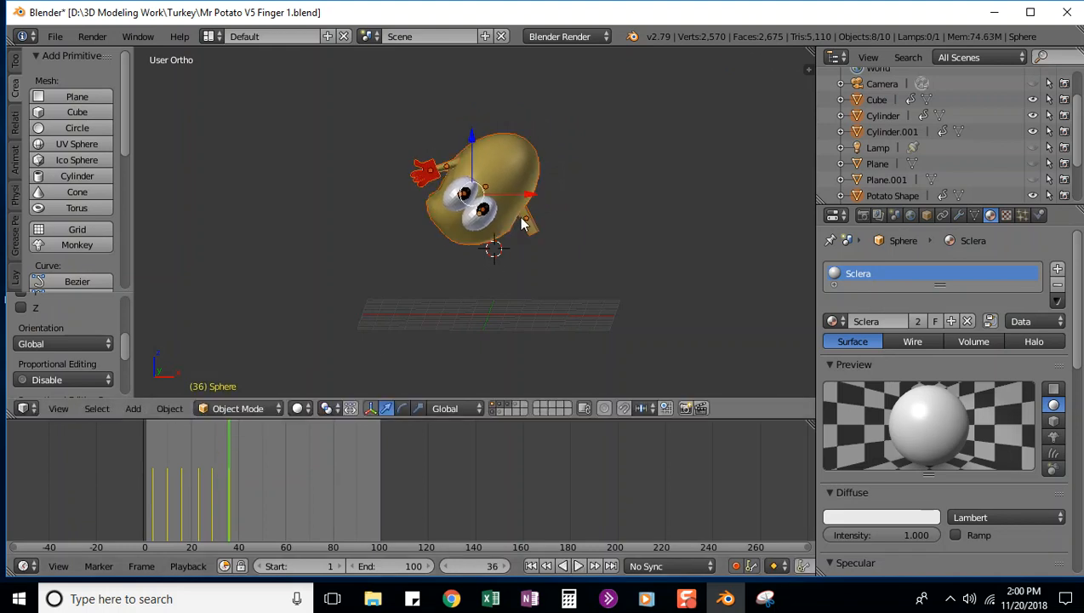
pyautogui.press('r')
pyautogui.click(521, 198)
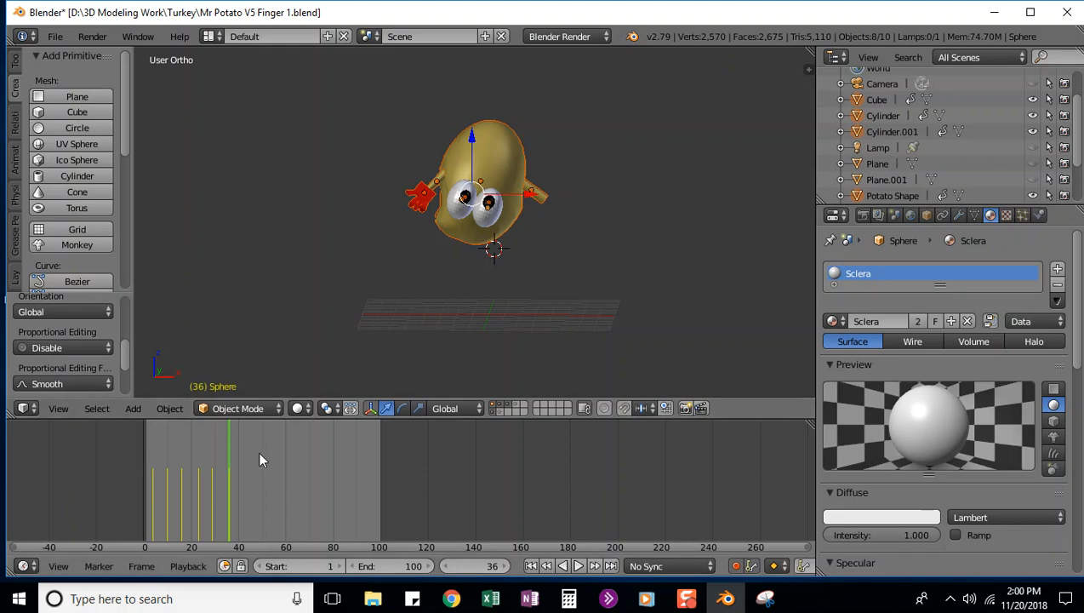
# Step: Go to frame 43, lower the nearly upside-down character toward the floor grid and rotate it counterclockwise by about 25 degrees
pyautogui.moveTo(228, 449); pyautogui.dragTo(245, 449)
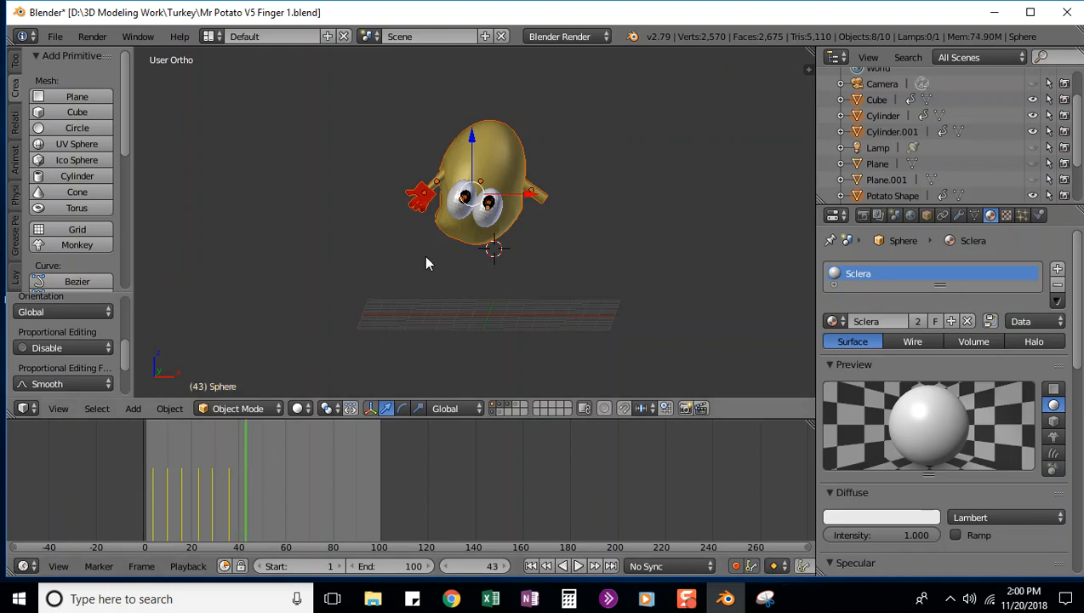
pyautogui.press('g')
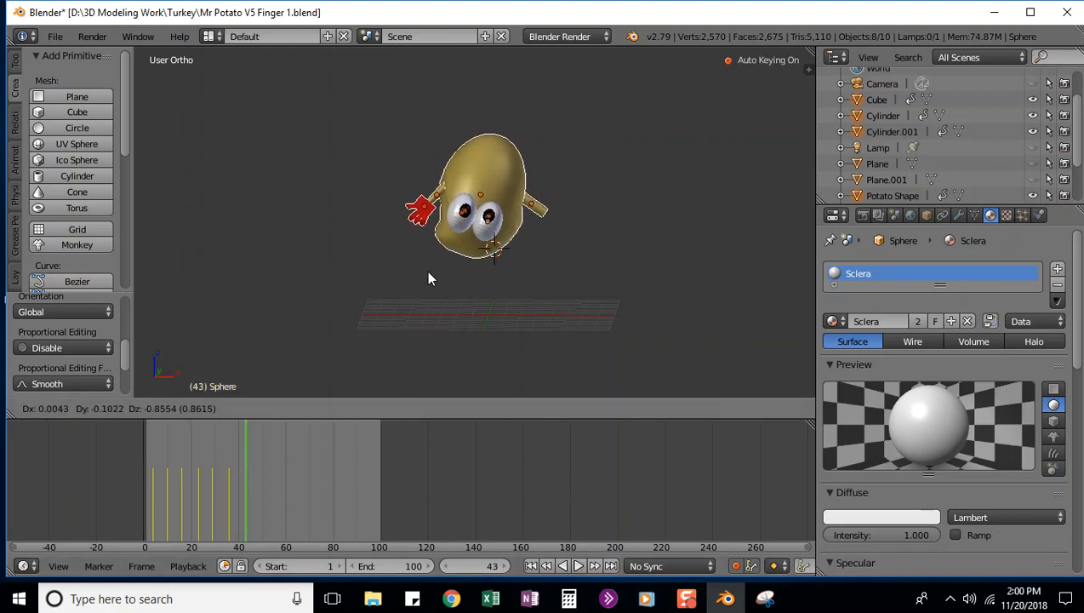
pyautogui.click(426, 321)
pyautogui.press('r')
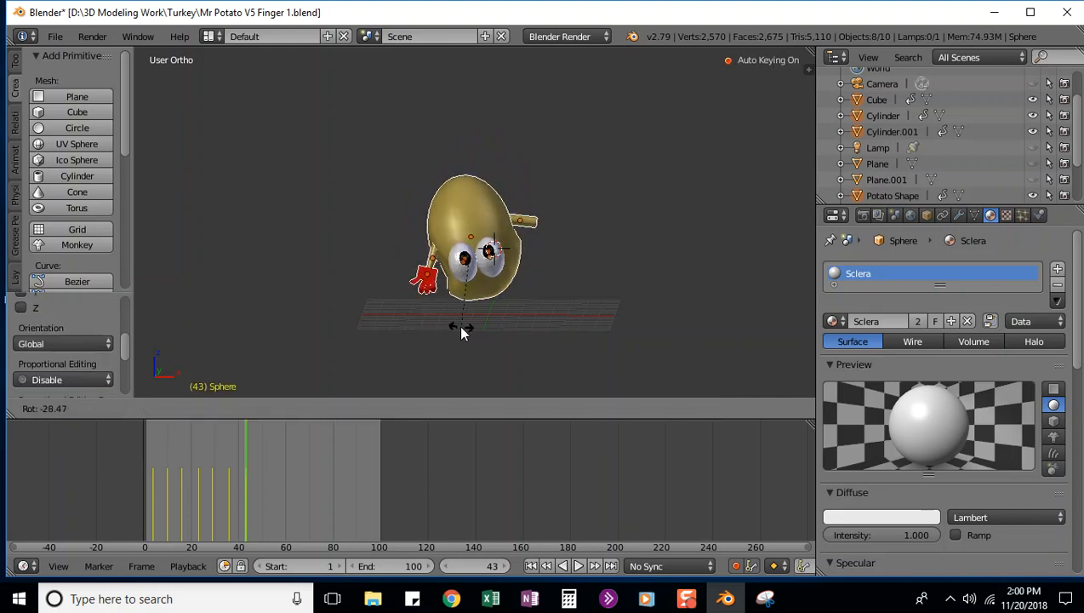
pyautogui.click(454, 324)
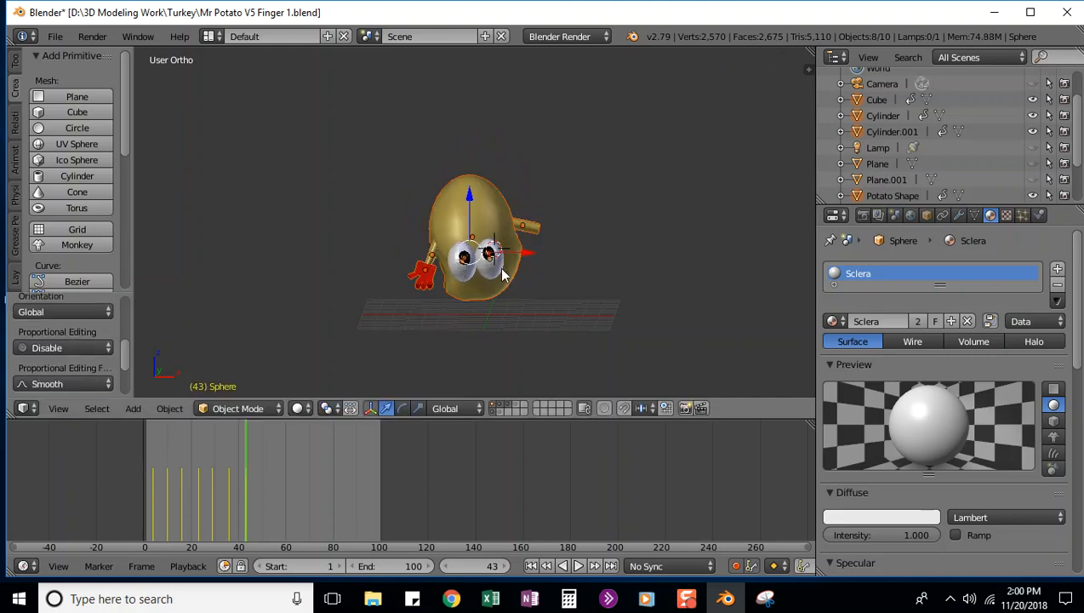
# Step: Adjust the character's height at frame 43 so its head hovers slightly above the floor grid
pyautogui.press('g')
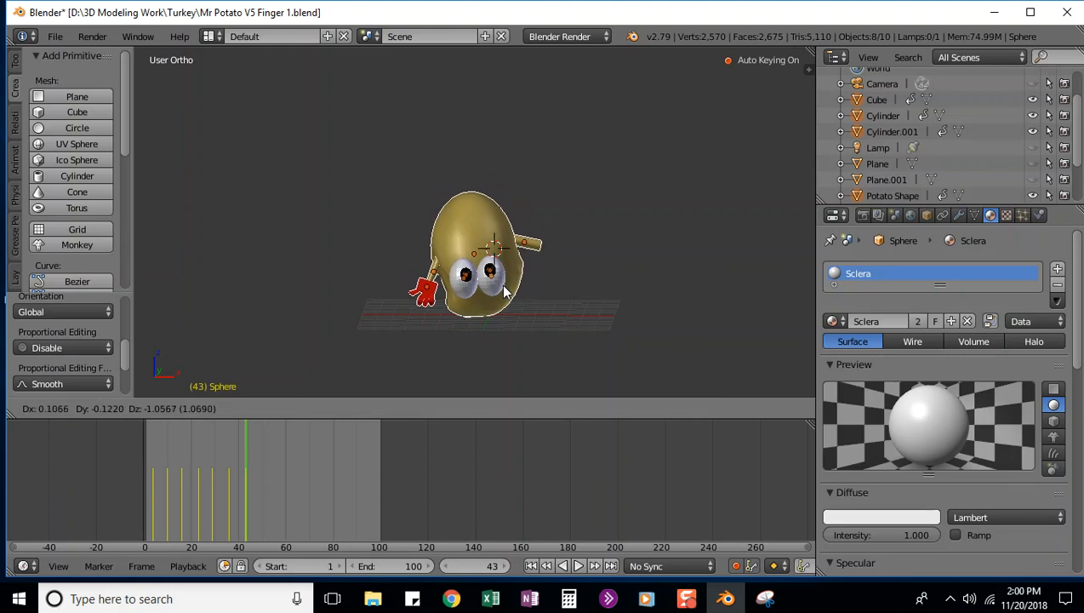
pyautogui.click(505, 291)
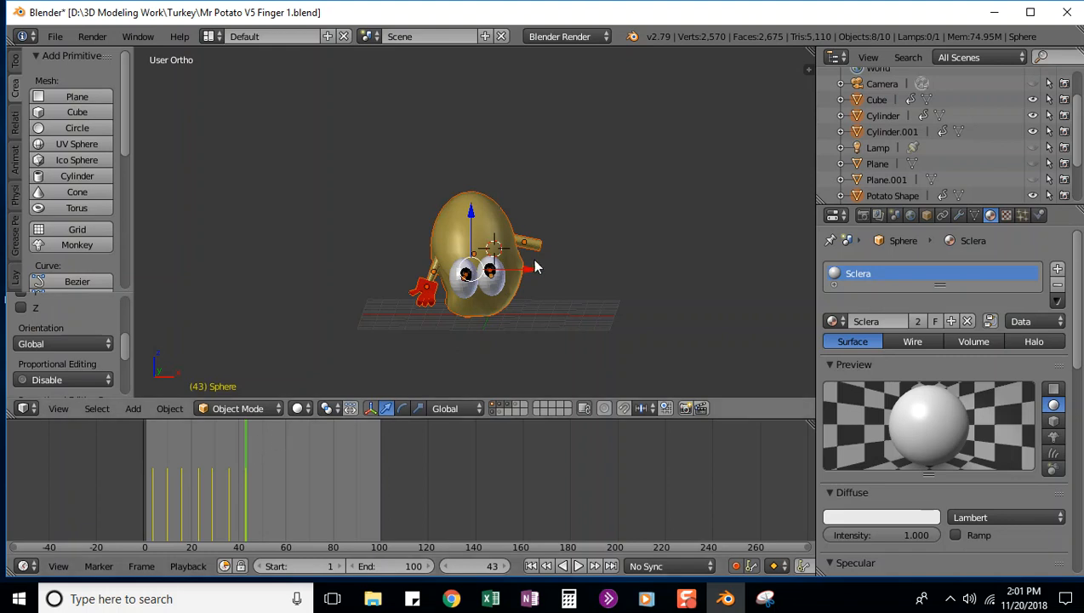
pyautogui.press('g')
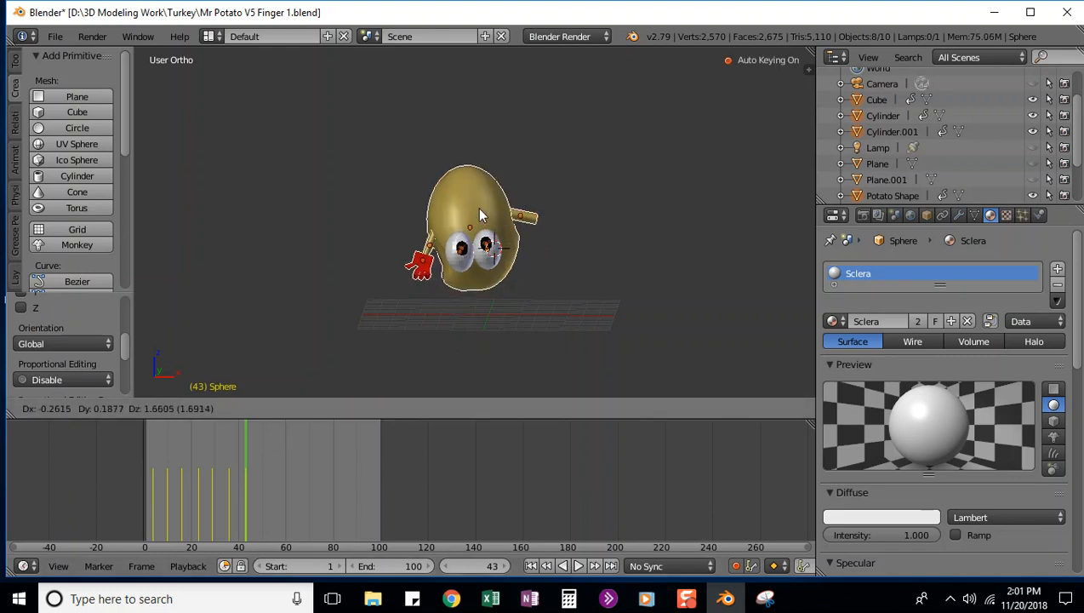
pyautogui.click(477, 207)
# Step: Go to frame 49 and lower the character until its head touches the floor grid
pyautogui.moveTo(246, 442); pyautogui.dragTo(260, 439)
pyautogui.press('g')
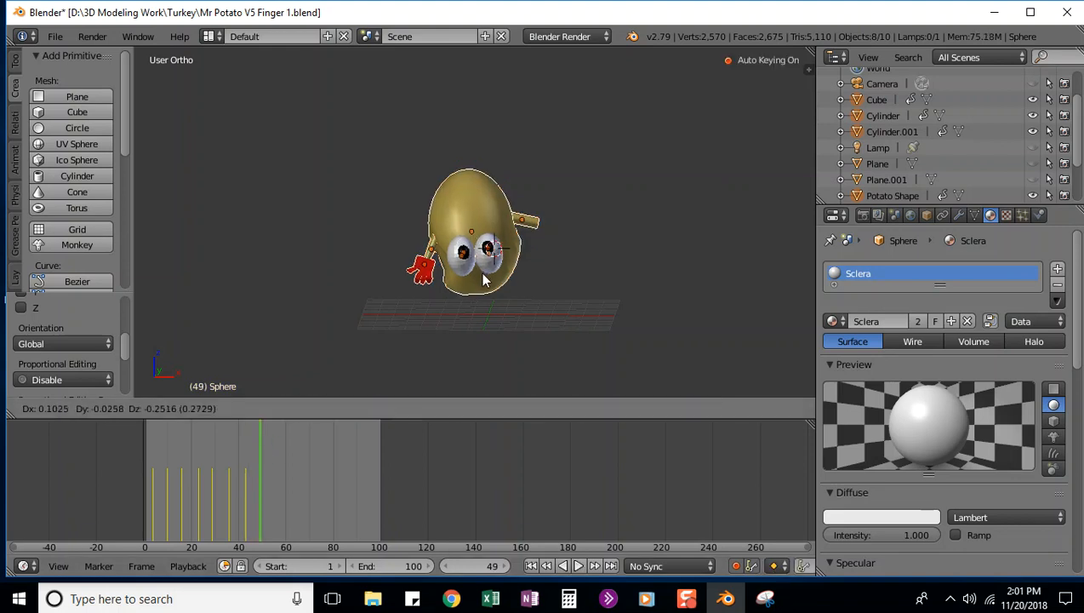
pyautogui.click(478, 290)
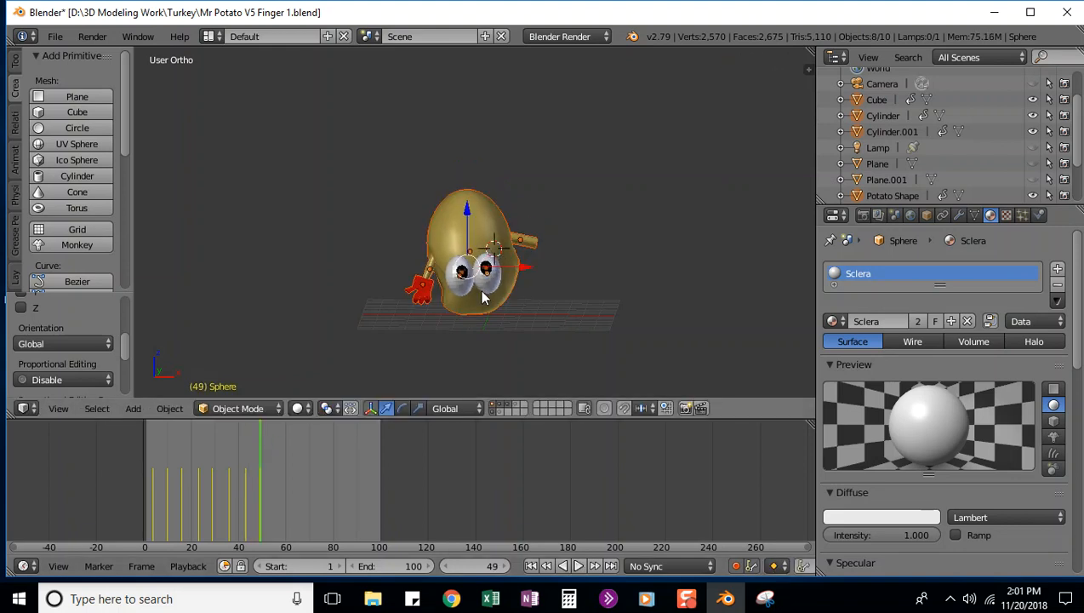
# Step: Go to frame 56, raise the character slightly up and to the right, and rotate it a little clockwise
pyautogui.moveTo(260, 451); pyautogui.dragTo(276, 450)
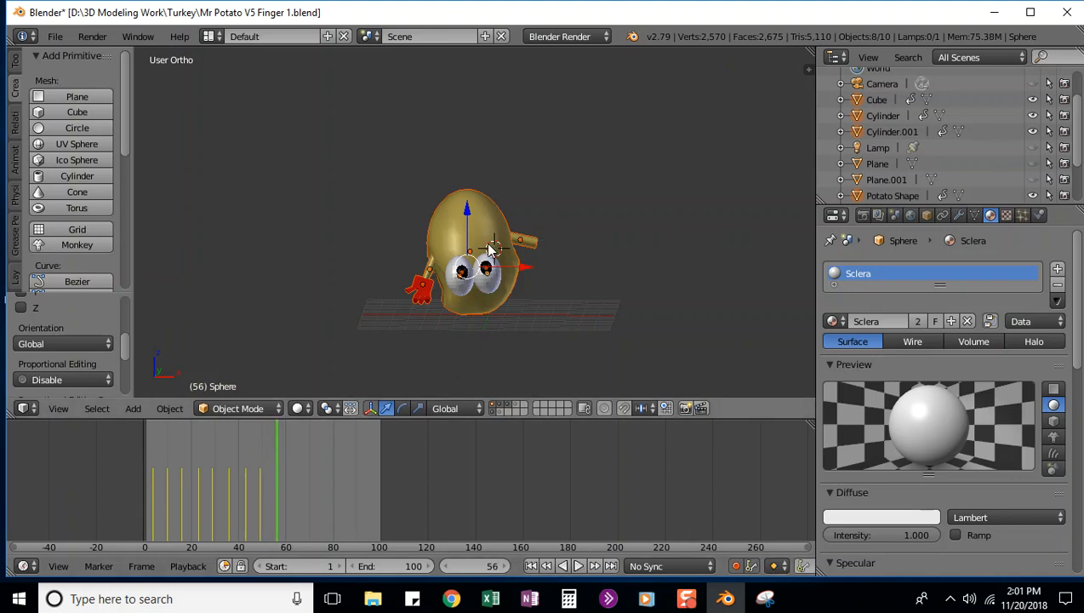
pyautogui.press('g')
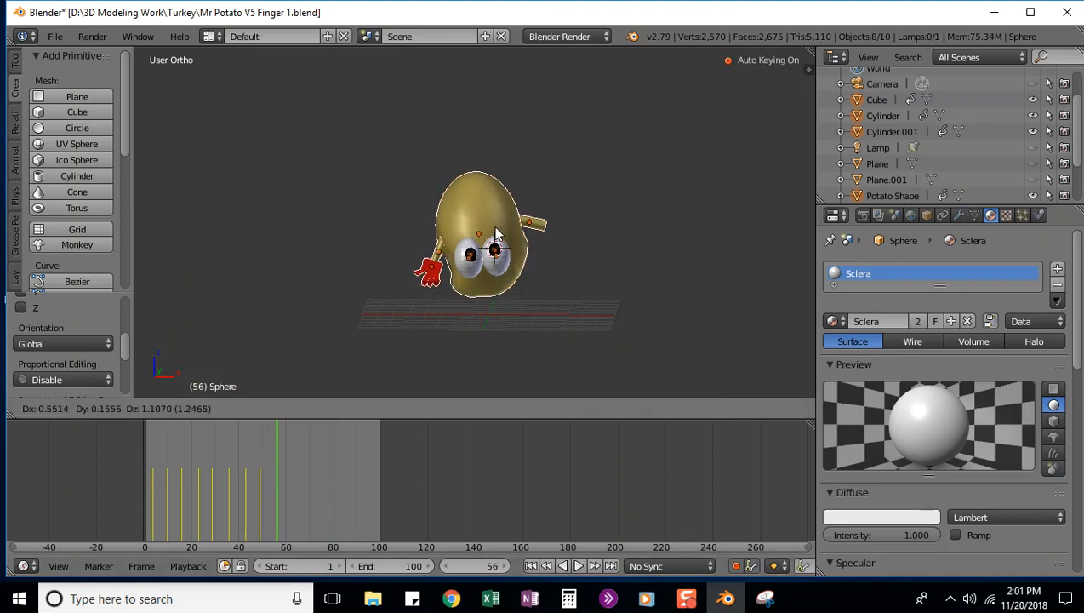
pyautogui.click(497, 232)
pyautogui.press('r')
pyautogui.click(514, 232)
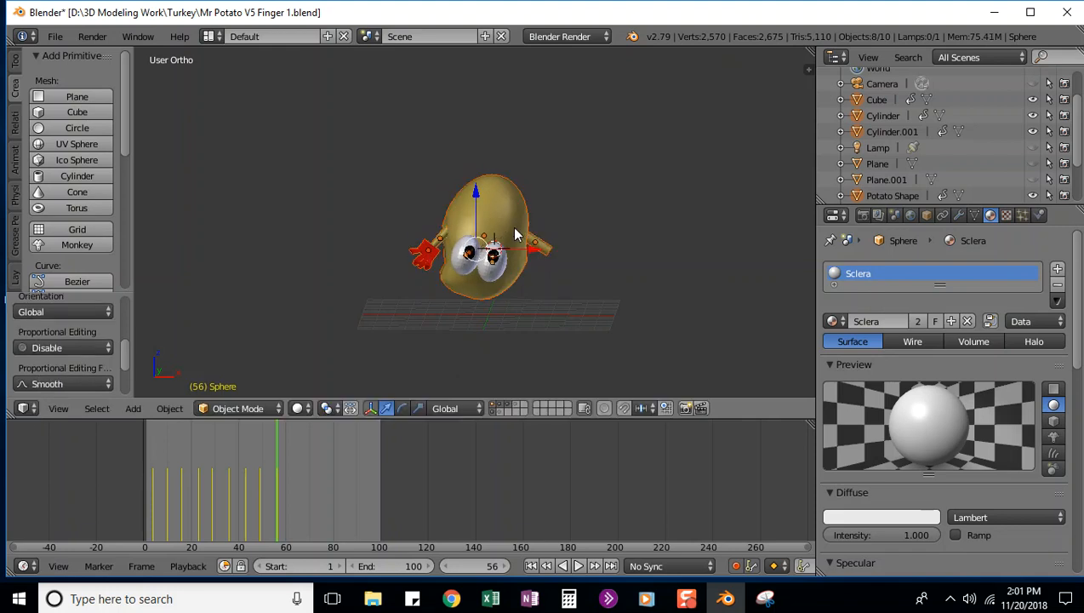
# Step: Go to frame 64, move the character up and to the right, and rotate it clockwise by about 20 degrees
pyautogui.moveTo(274, 442); pyautogui.dragTo(296, 440)
pyautogui.press('g')
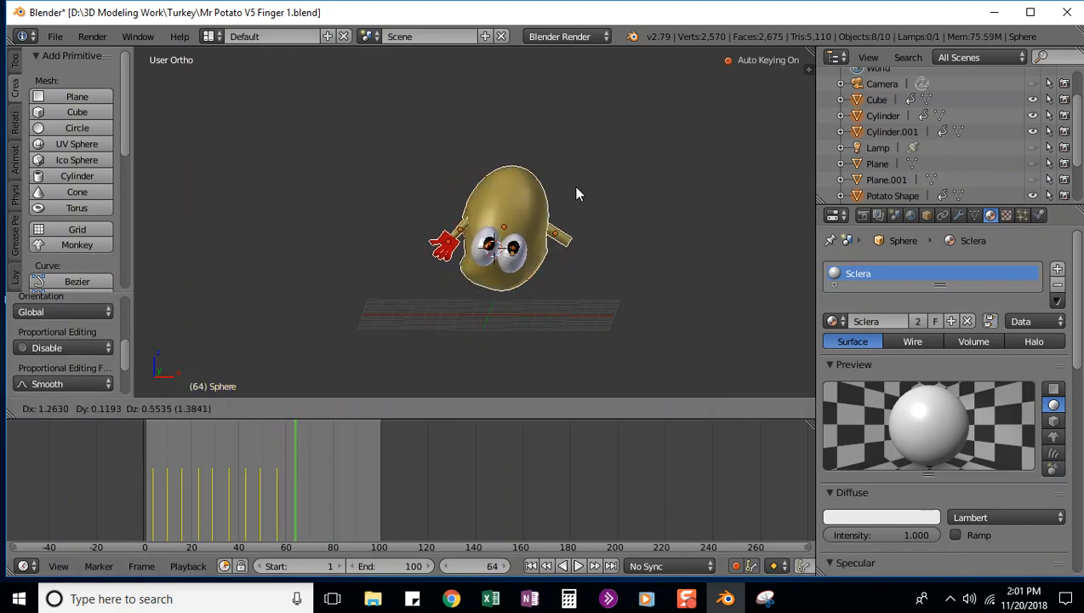
pyautogui.click(586, 175)
pyautogui.press('r')
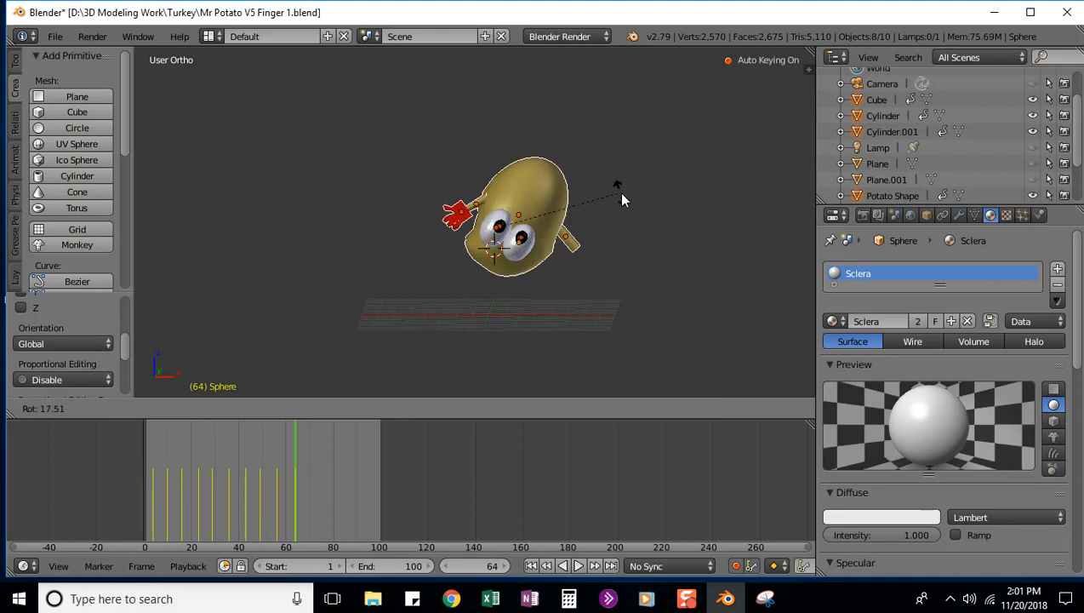
pyautogui.click(629, 205)
pyautogui.press('i')
# Step: Go to frame 74, move the character to the right and rotate it clockwise by about 37 degrees
pyautogui.click(317, 439)
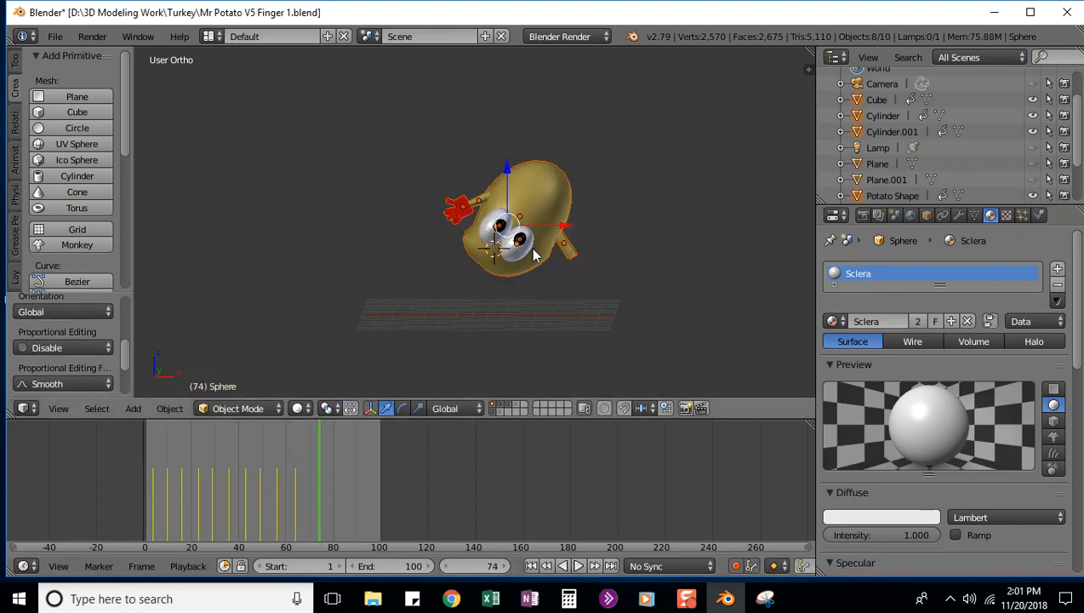
pyautogui.press('g')
pyautogui.click(591, 257)
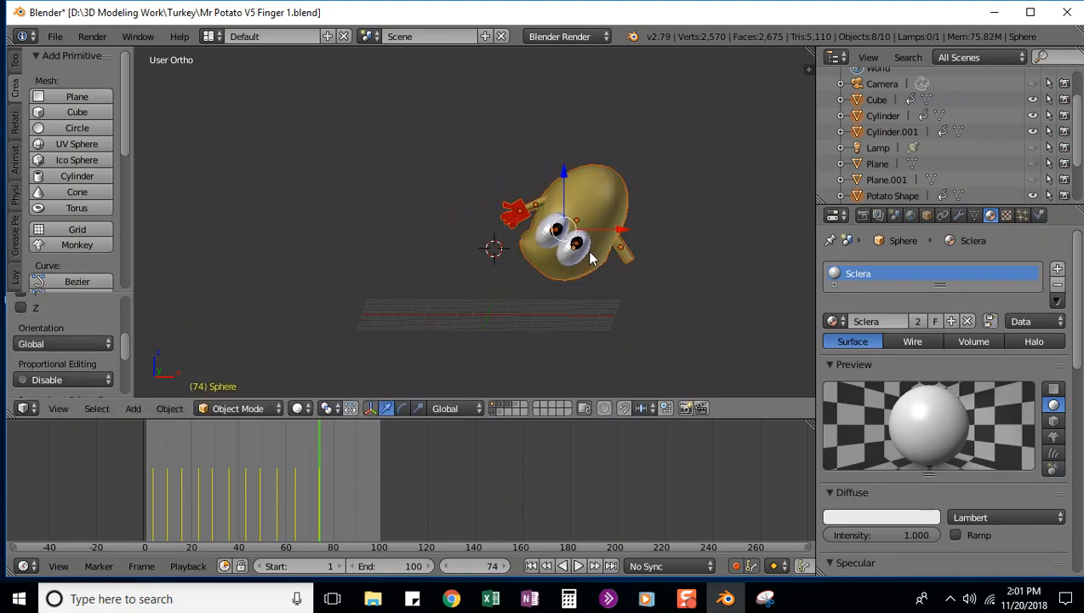
pyautogui.press('r')
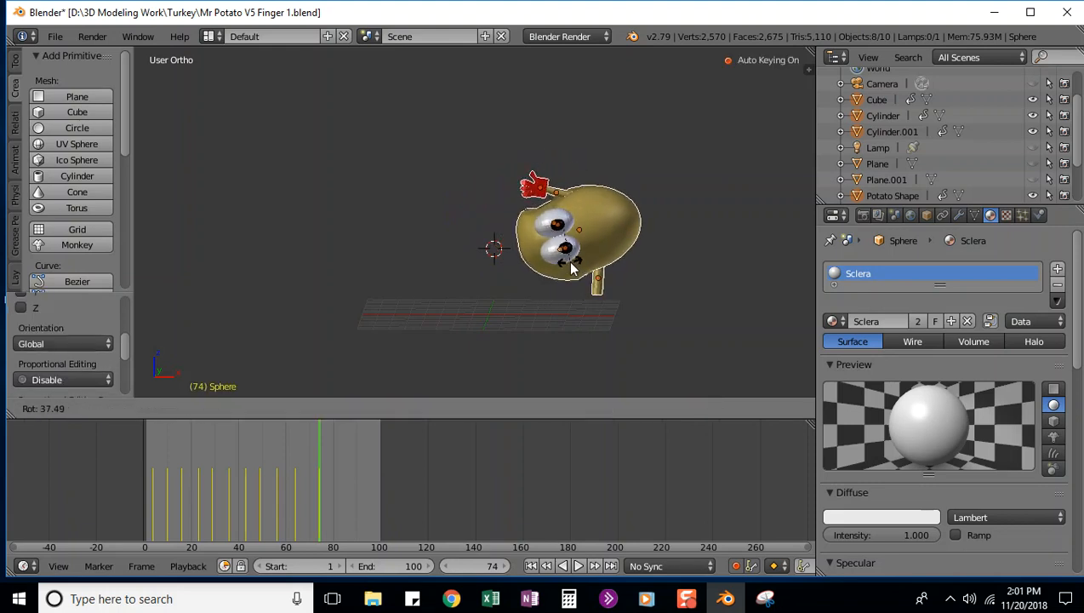
pyautogui.click(571, 268)
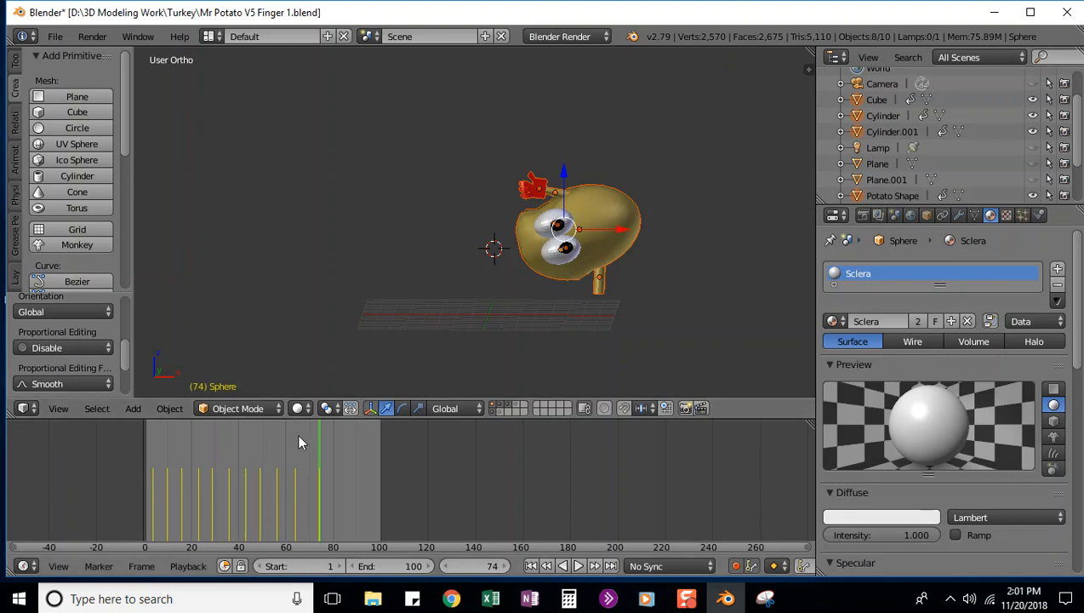
# Step: Go to frame 81, move the character right and slightly down, and rotate it clockwise until its head tilts upward
pyautogui.click(334, 437)
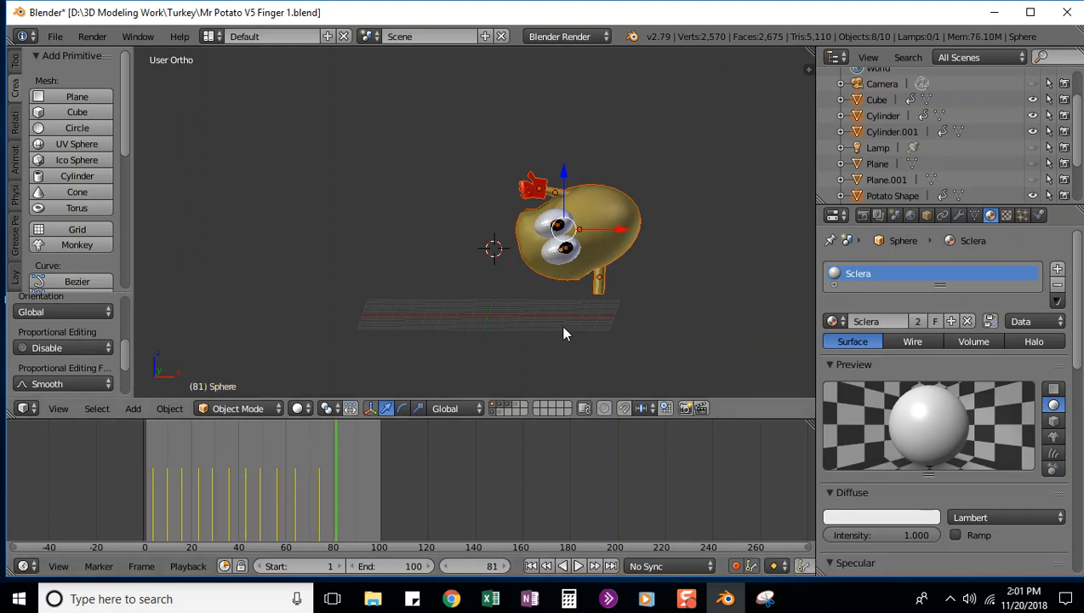
pyautogui.press('g')
pyautogui.click(622, 325)
pyautogui.press('r')
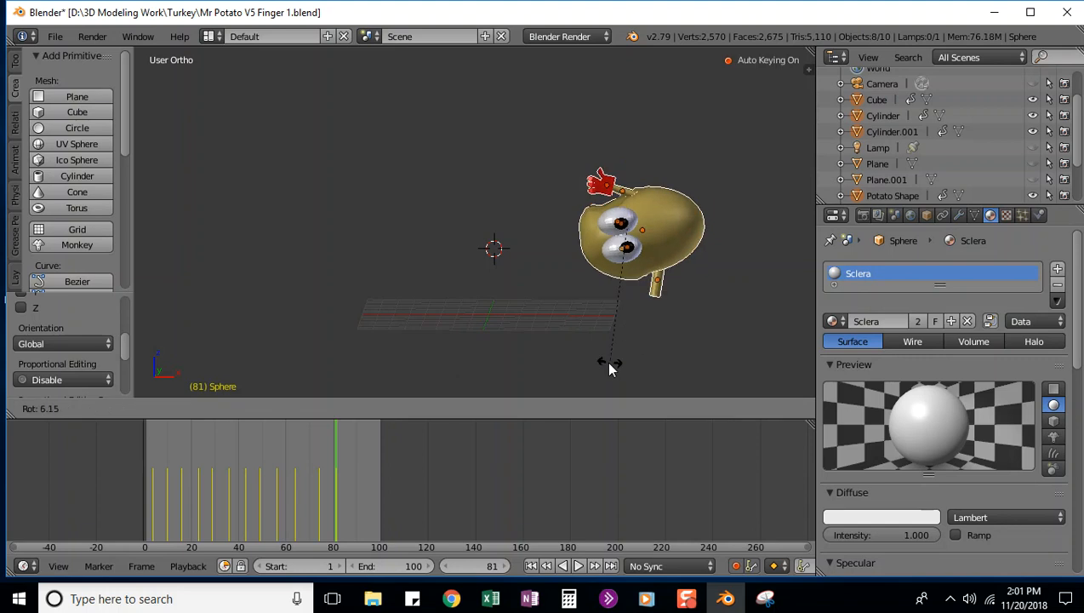
pyautogui.click(509, 363)
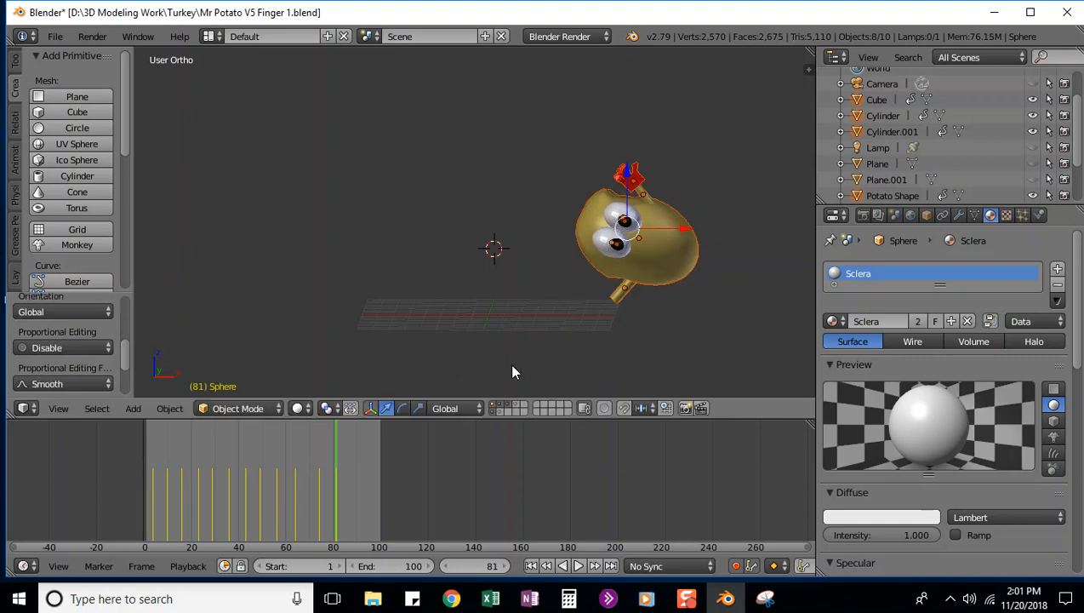
pyautogui.press('g')
pyautogui.click(509, 52)
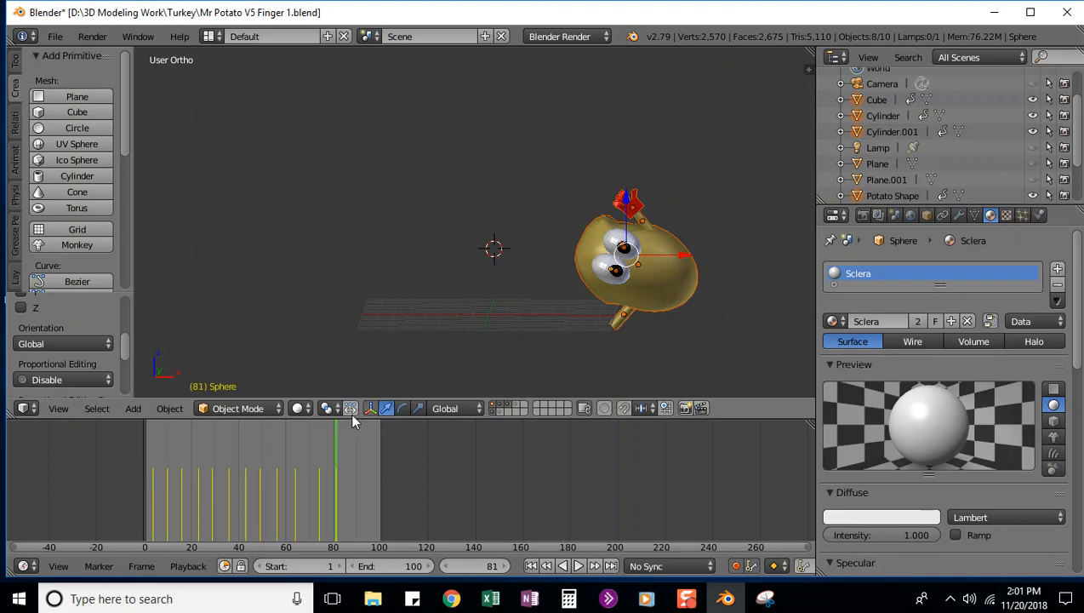
# Step: Go to frame 87, lower the character to the ground and rotate it clockwise by about 45 degrees to bring it nearly upright
pyautogui.click(351, 450)
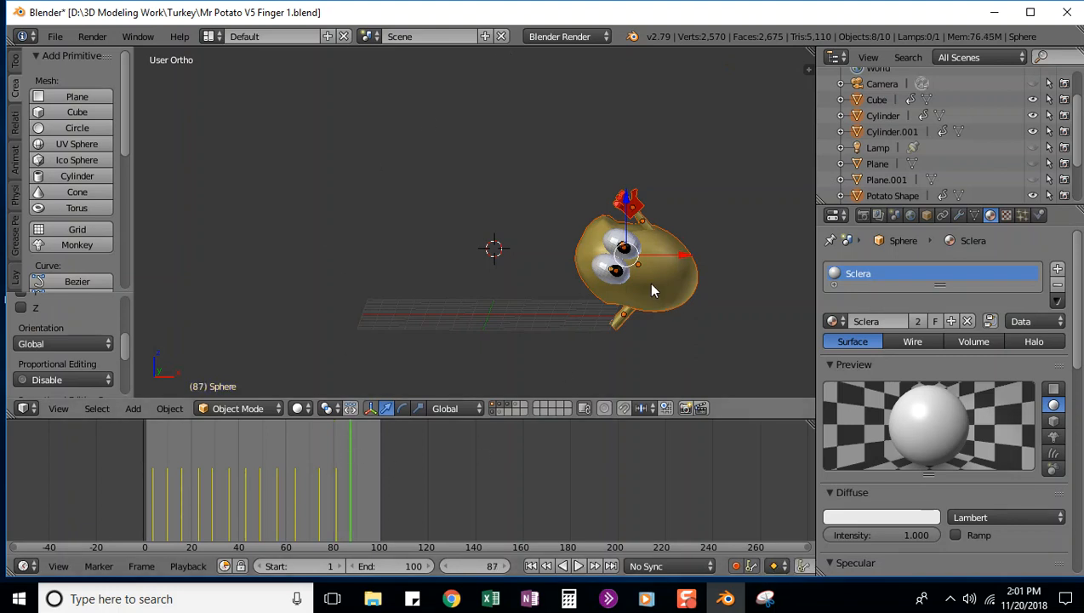
pyautogui.press('g')
pyautogui.click(663, 322)
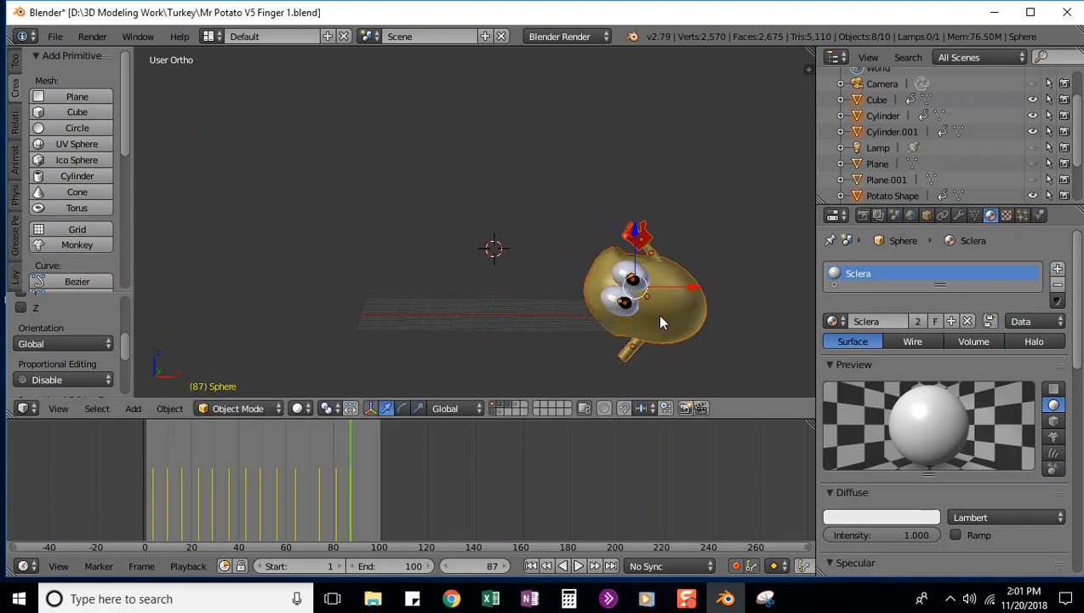
pyautogui.press('r')
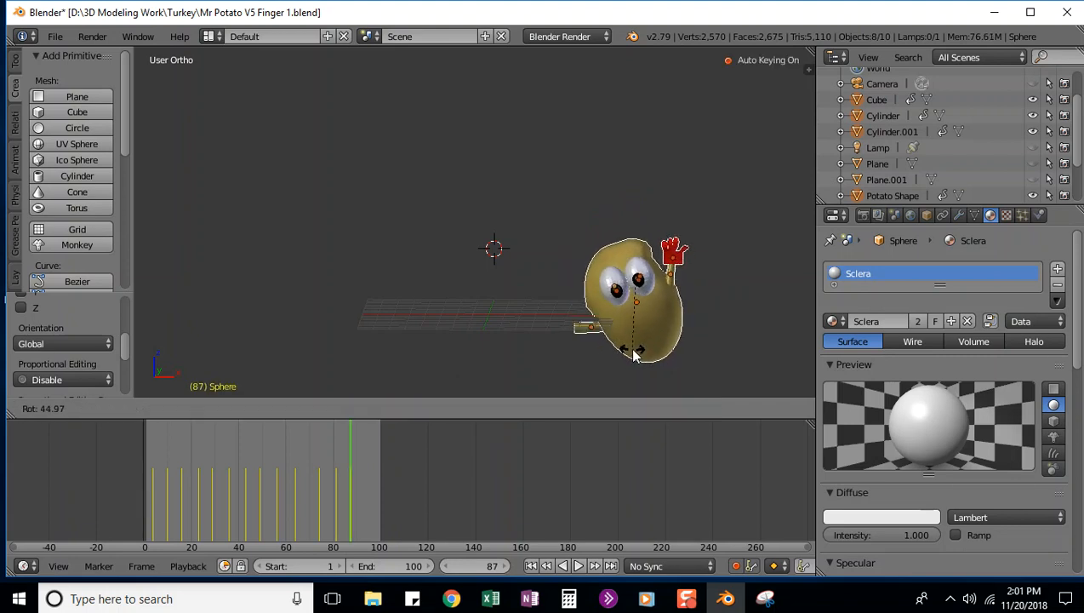
pyautogui.click(634, 356)
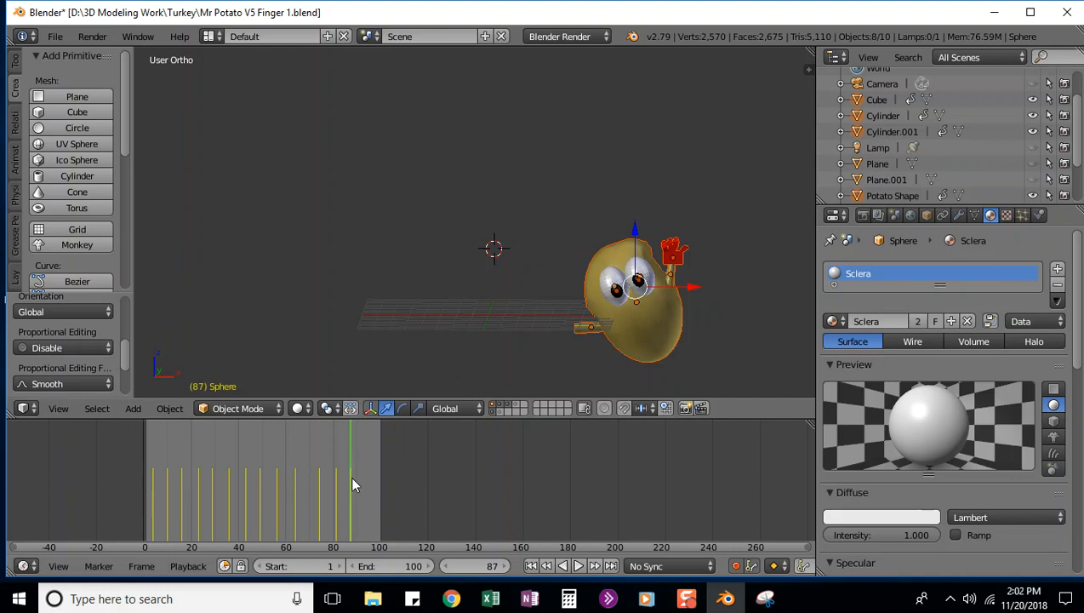
# Step: Set the animation's end frame to 90
pyautogui.click(413, 567)
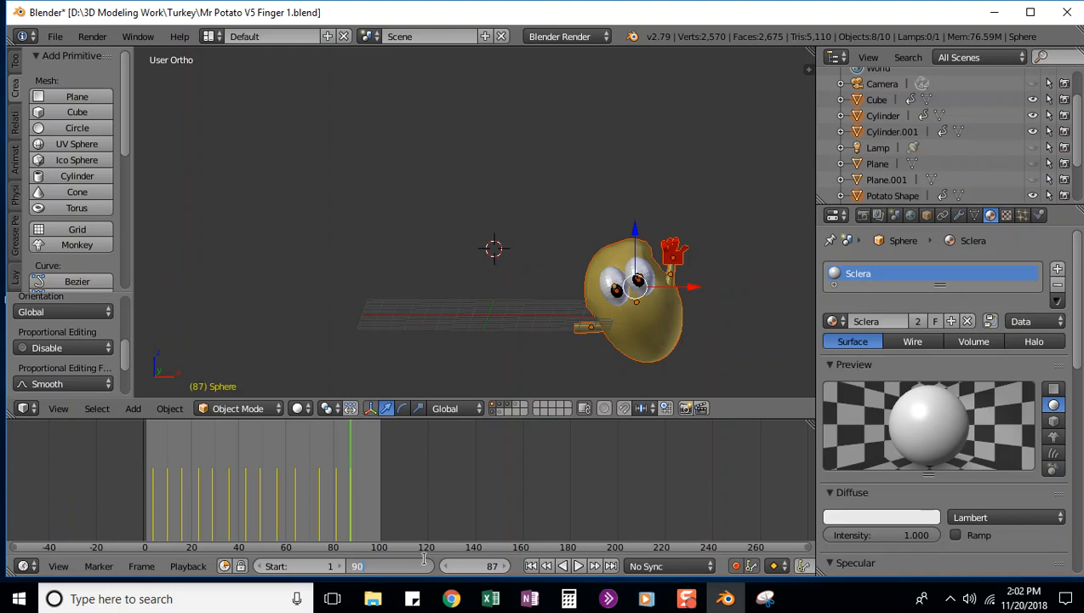
pyautogui.press('Return')
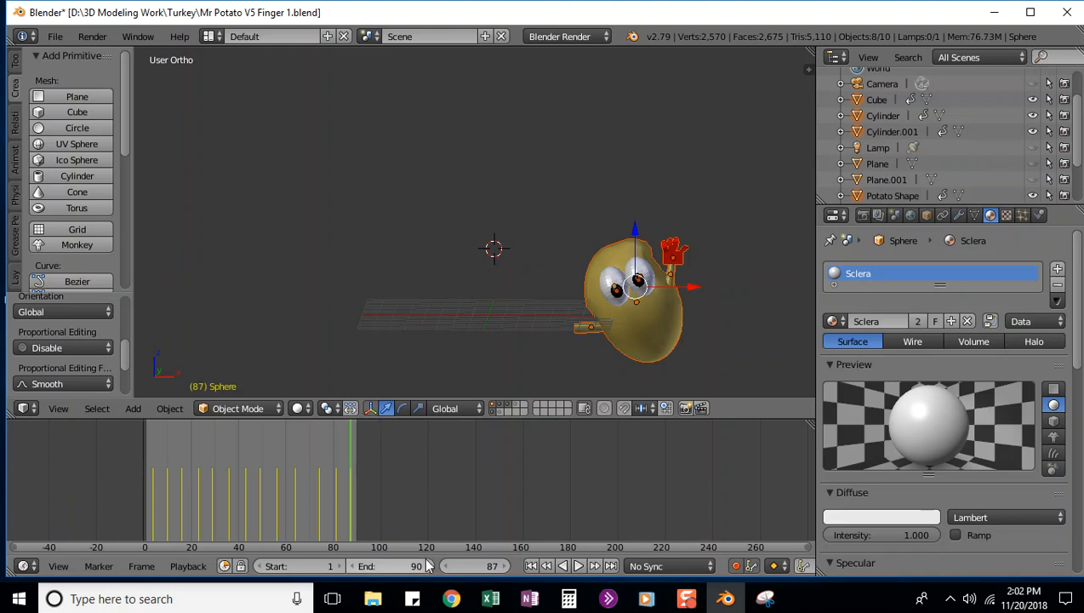
# Step: Show the layer holding the background planes together with the character's layer and use Solid viewport shading
pyautogui.click(513, 409)
pyautogui.keyDown('shift'); pyautogui.click(514, 408); pyautogui.keyUp('shift')
pyautogui.click(297, 409)
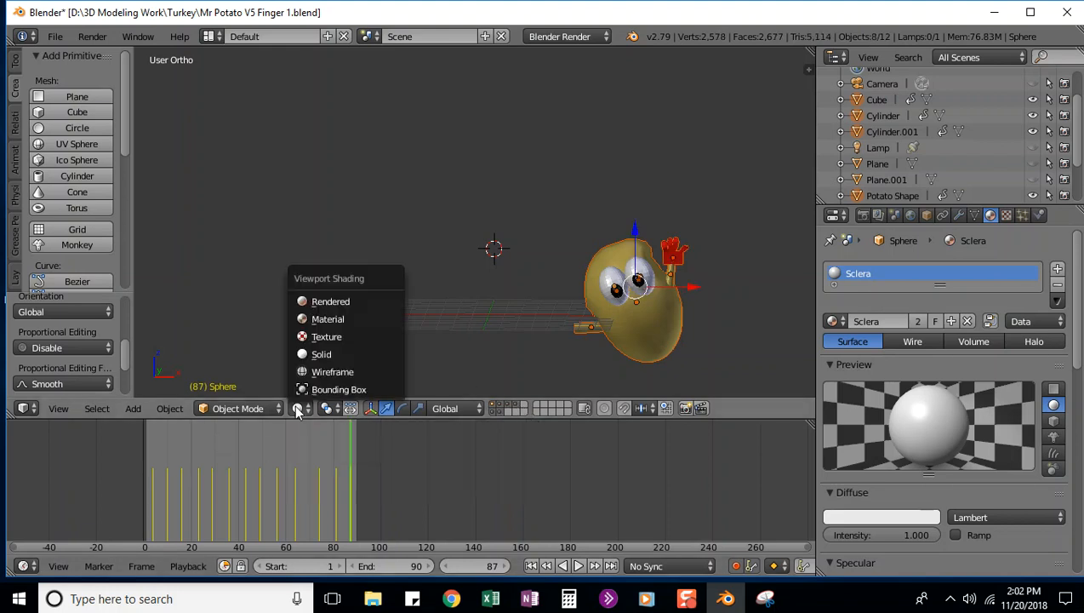
pyautogui.click(321, 354)
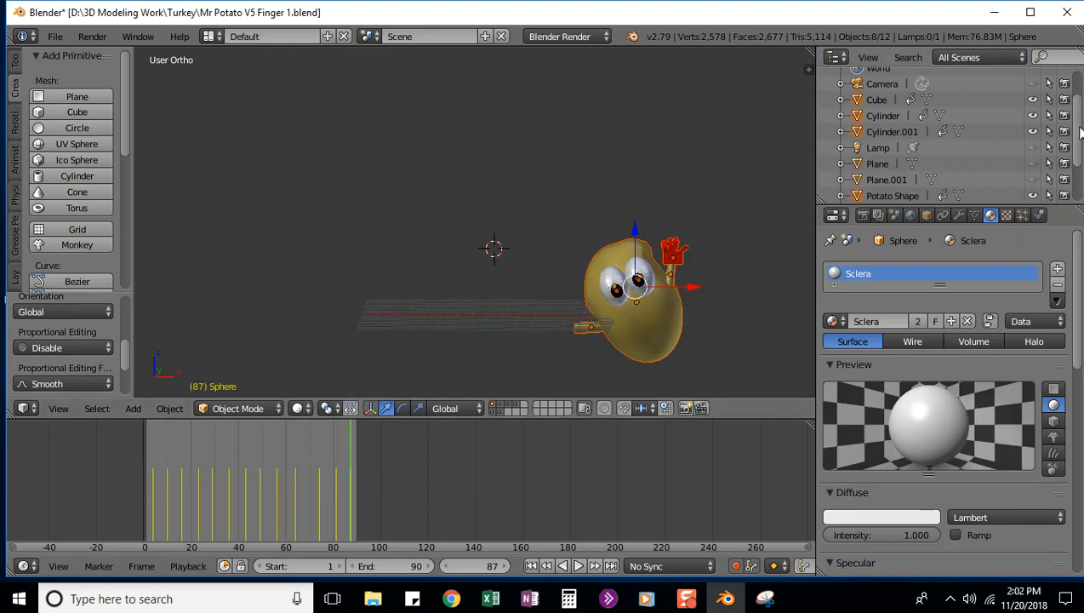
# Step: Unhide the Camera, Lamp, Plane and Plane.001 objects in the scene
pyautogui.scroll(2, 1029, 117)
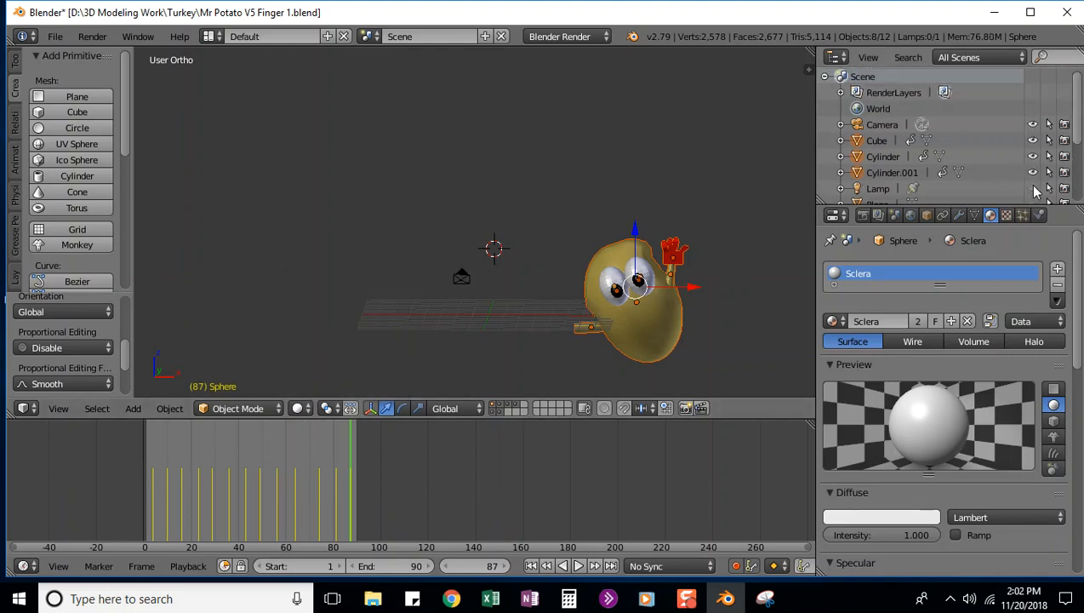
pyautogui.scroll(-3, 1038, 141)
pyautogui.click(1032, 153)
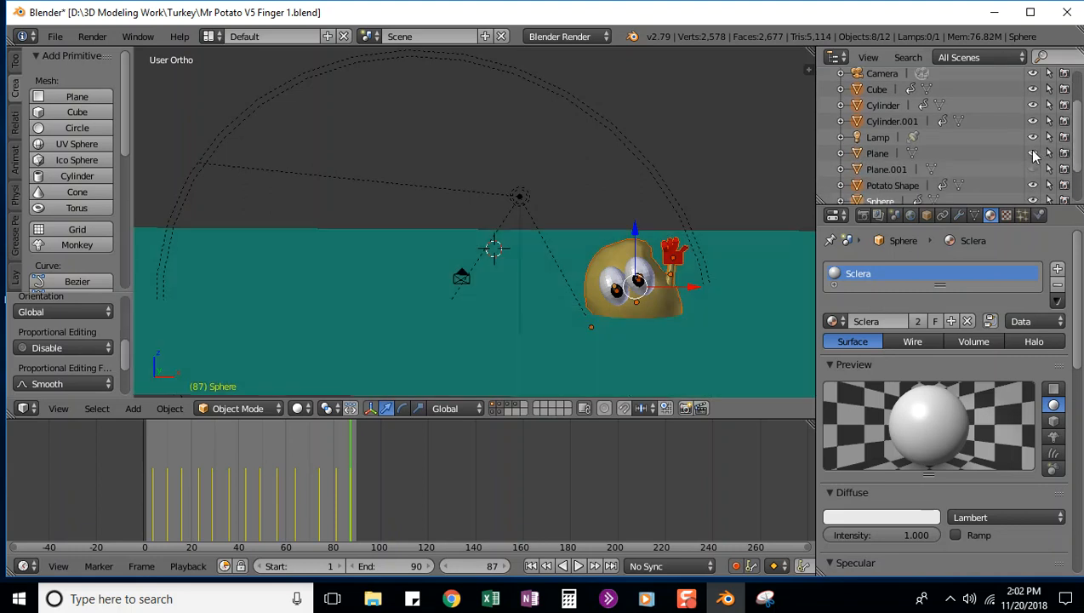
pyautogui.click(1032, 169)
pyautogui.scroll(-3, 1032, 153)
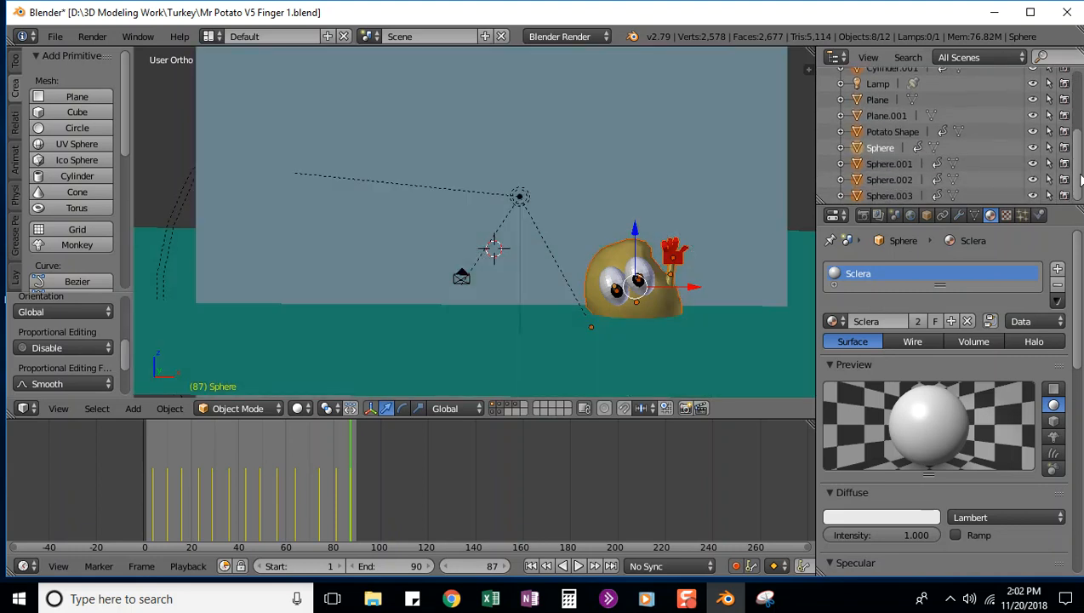
# Step: Play the animation to review the character's jump and flip against the floor and backdrop
pyautogui.scroll(2, 673, 242)
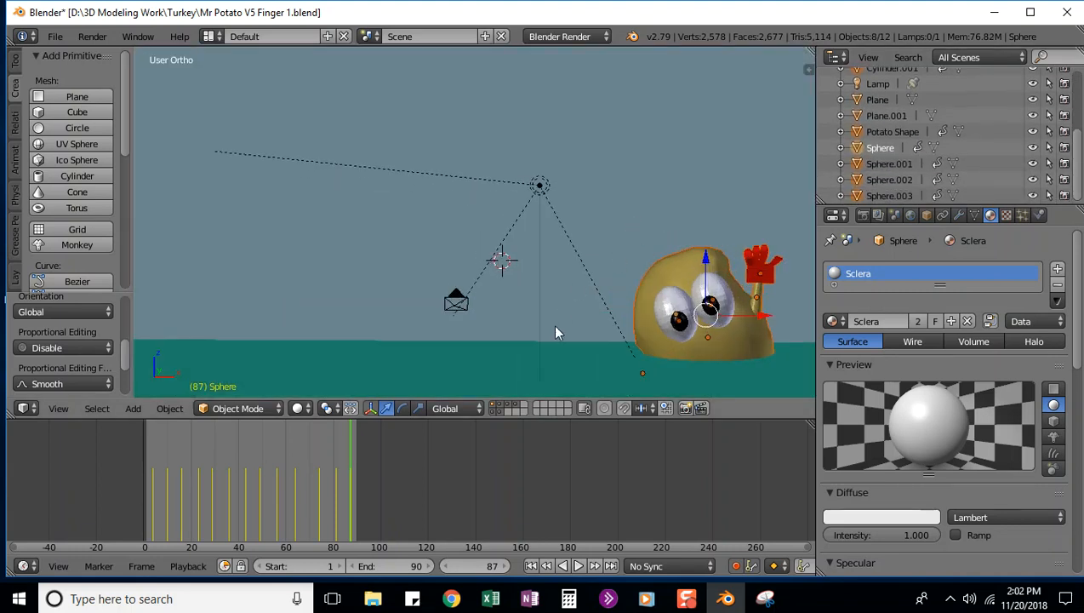
pyautogui.click(579, 567)
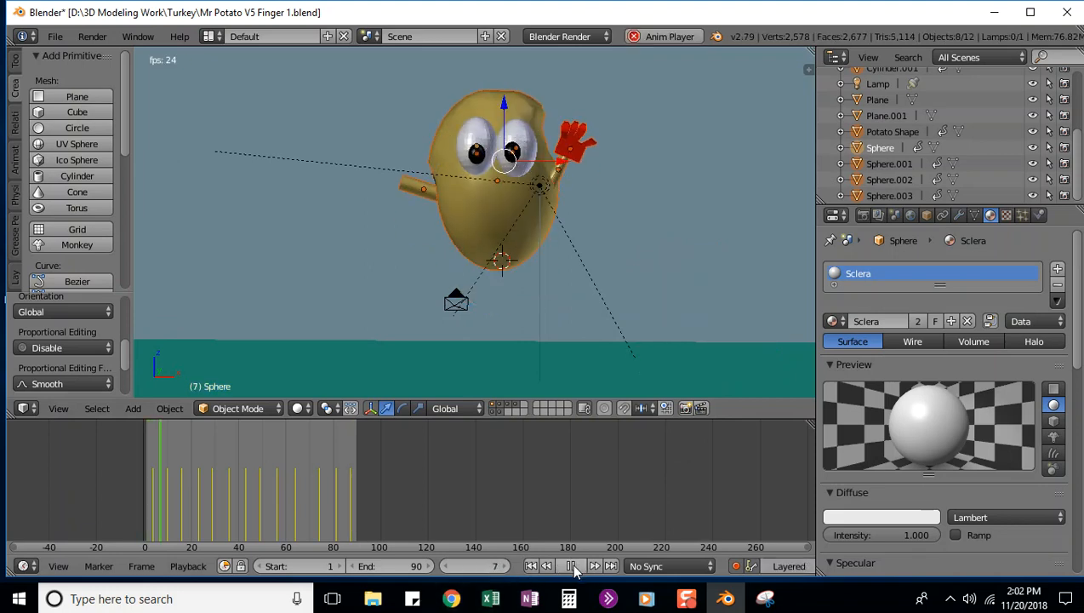